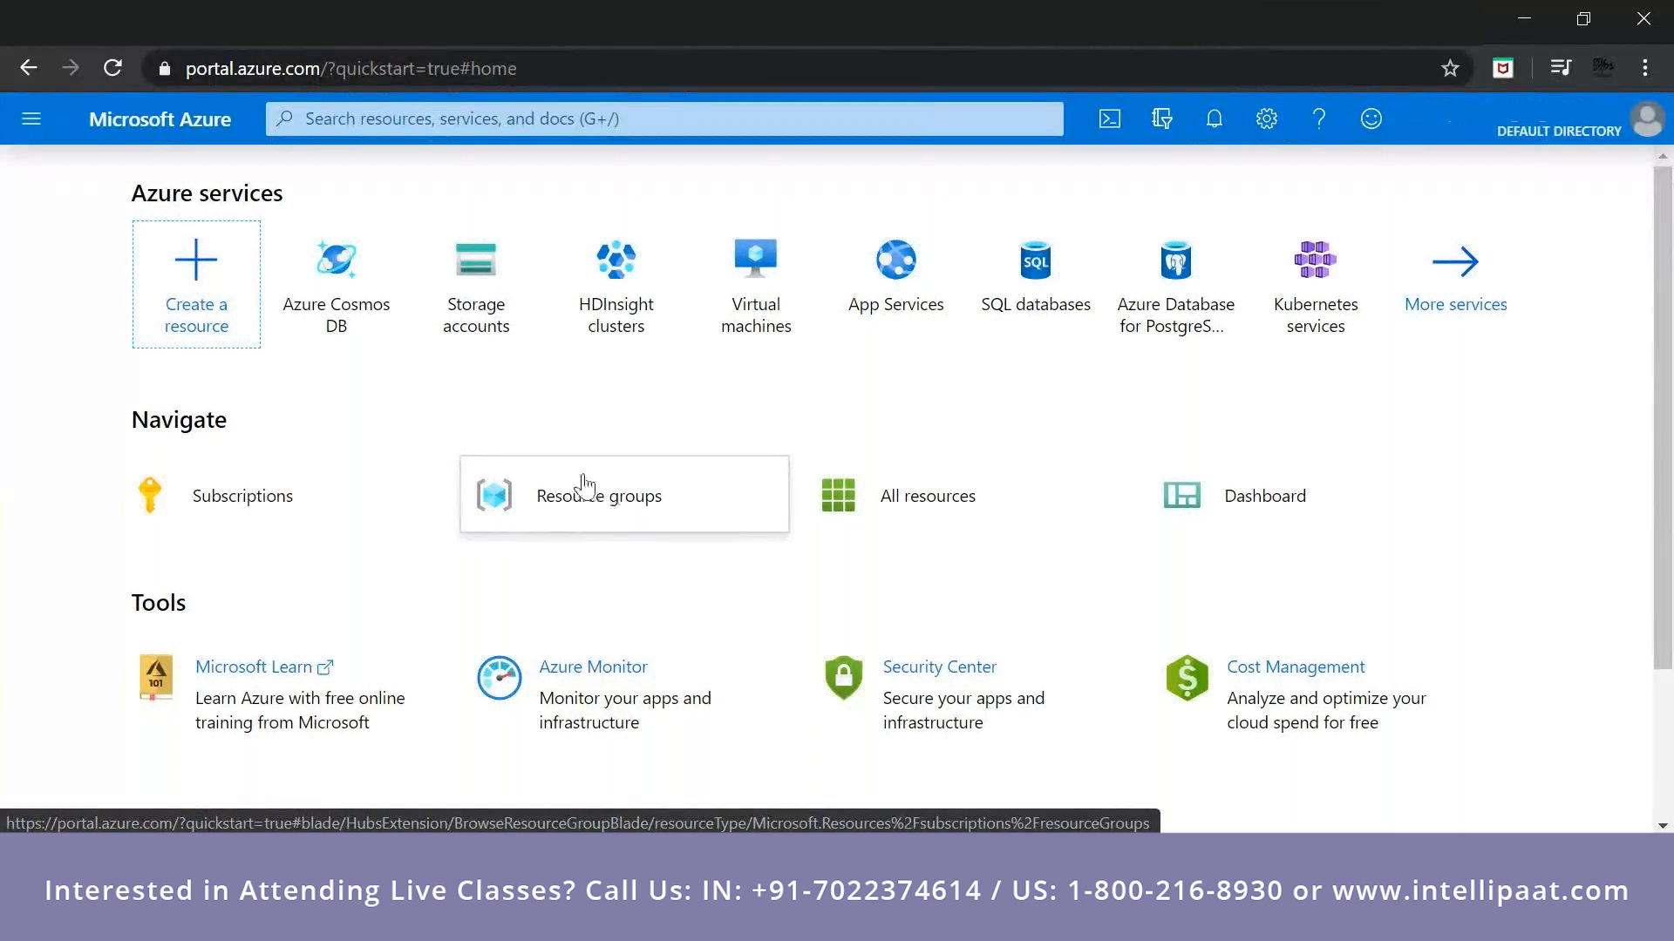
# Start a new resource group under the Pay-As-You-Go subscription and name it sstraining.
pyautogui.click(577, 500)
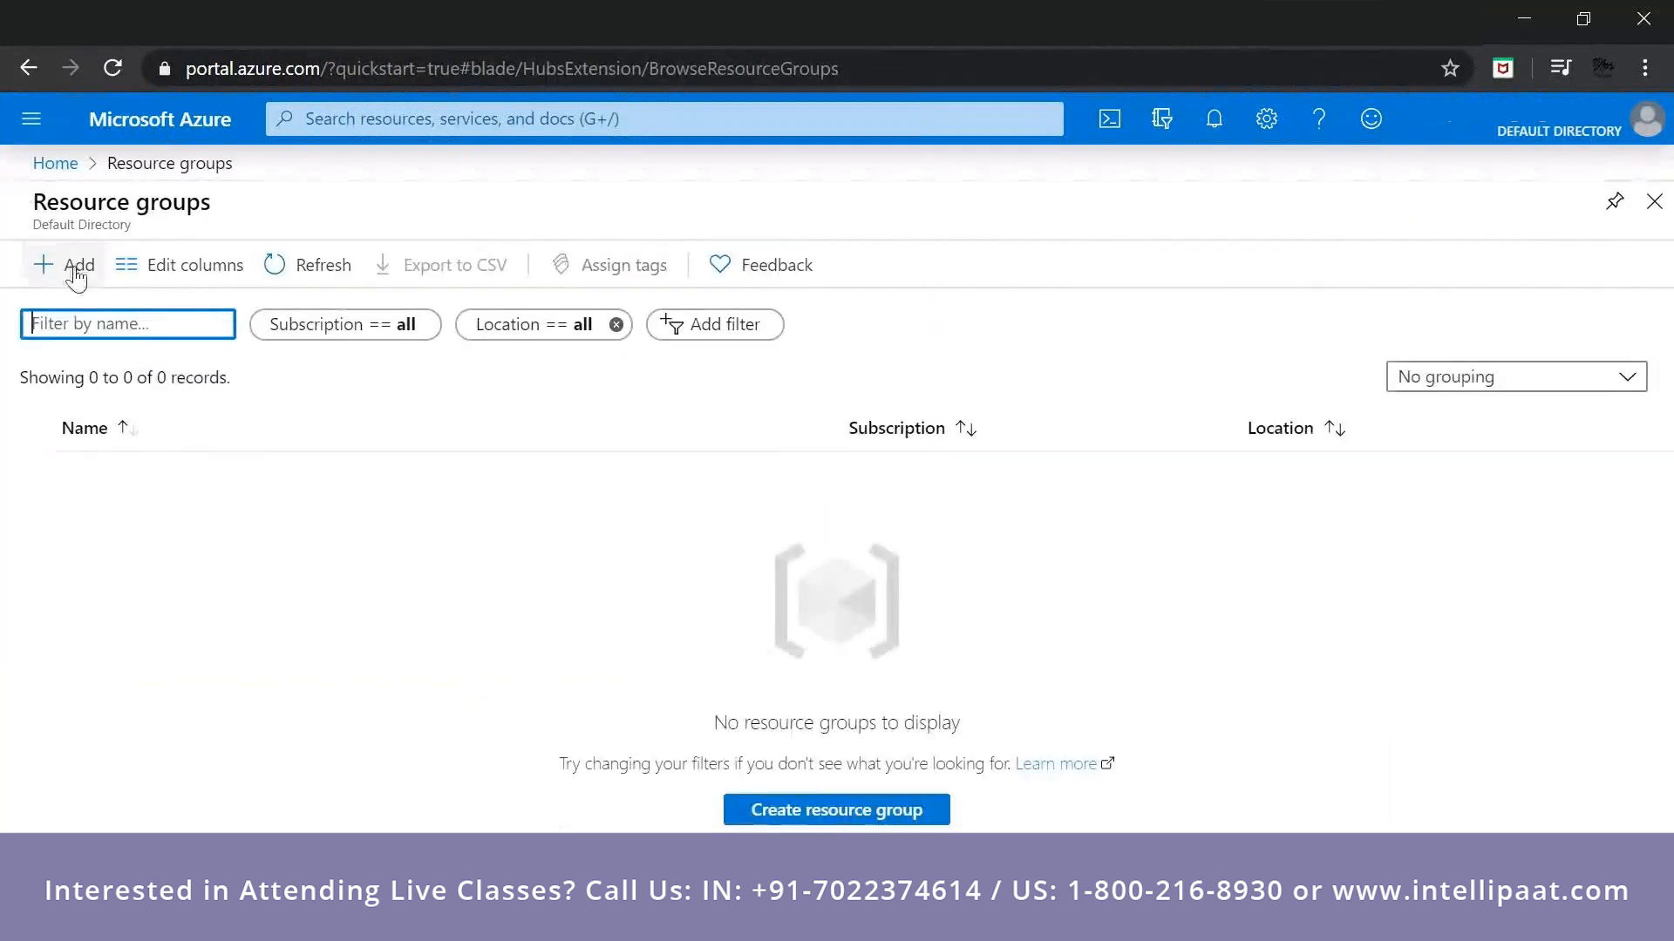
pyautogui.click(77, 276)
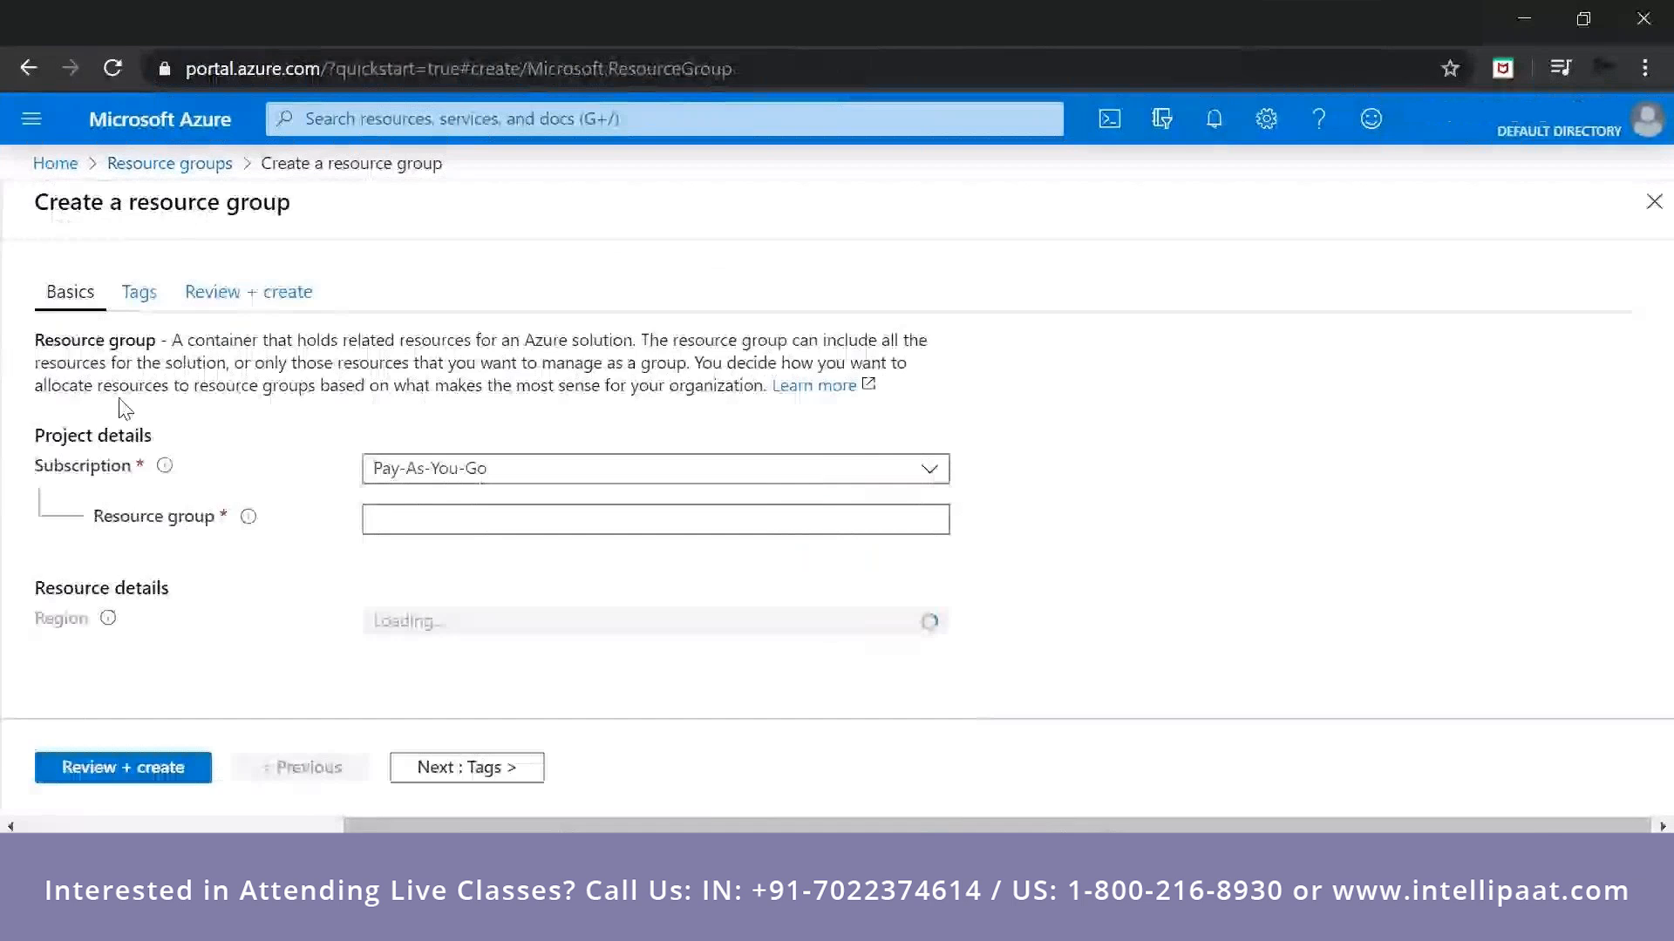
pyautogui.click(406, 508)
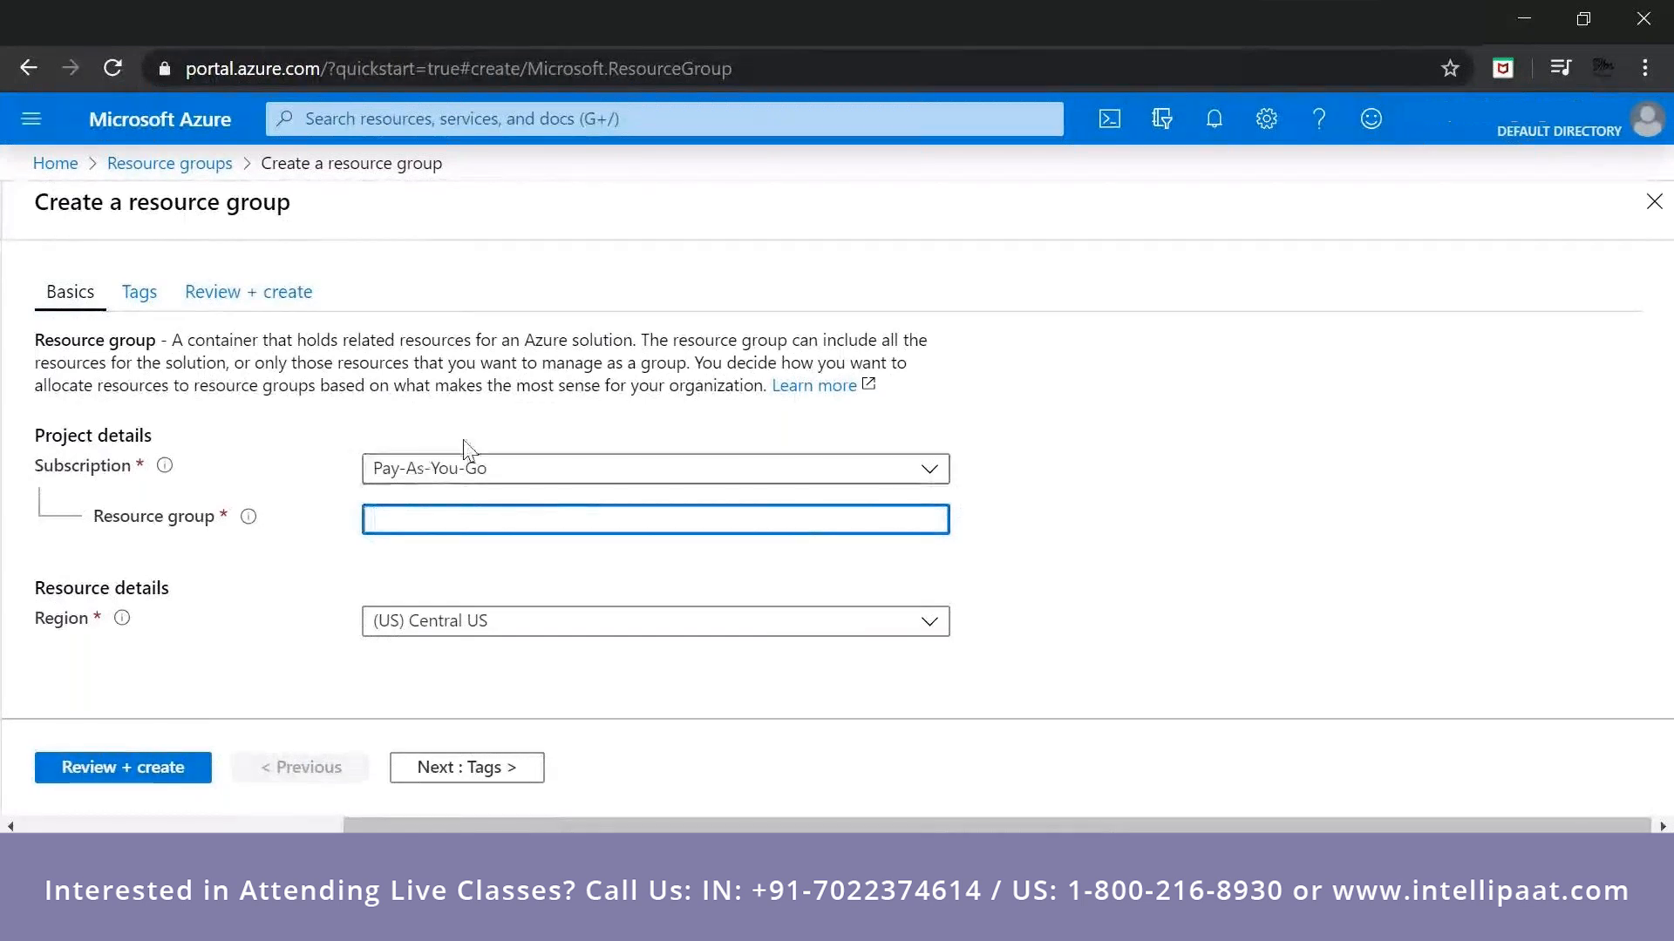
pyautogui.write('sstraing')
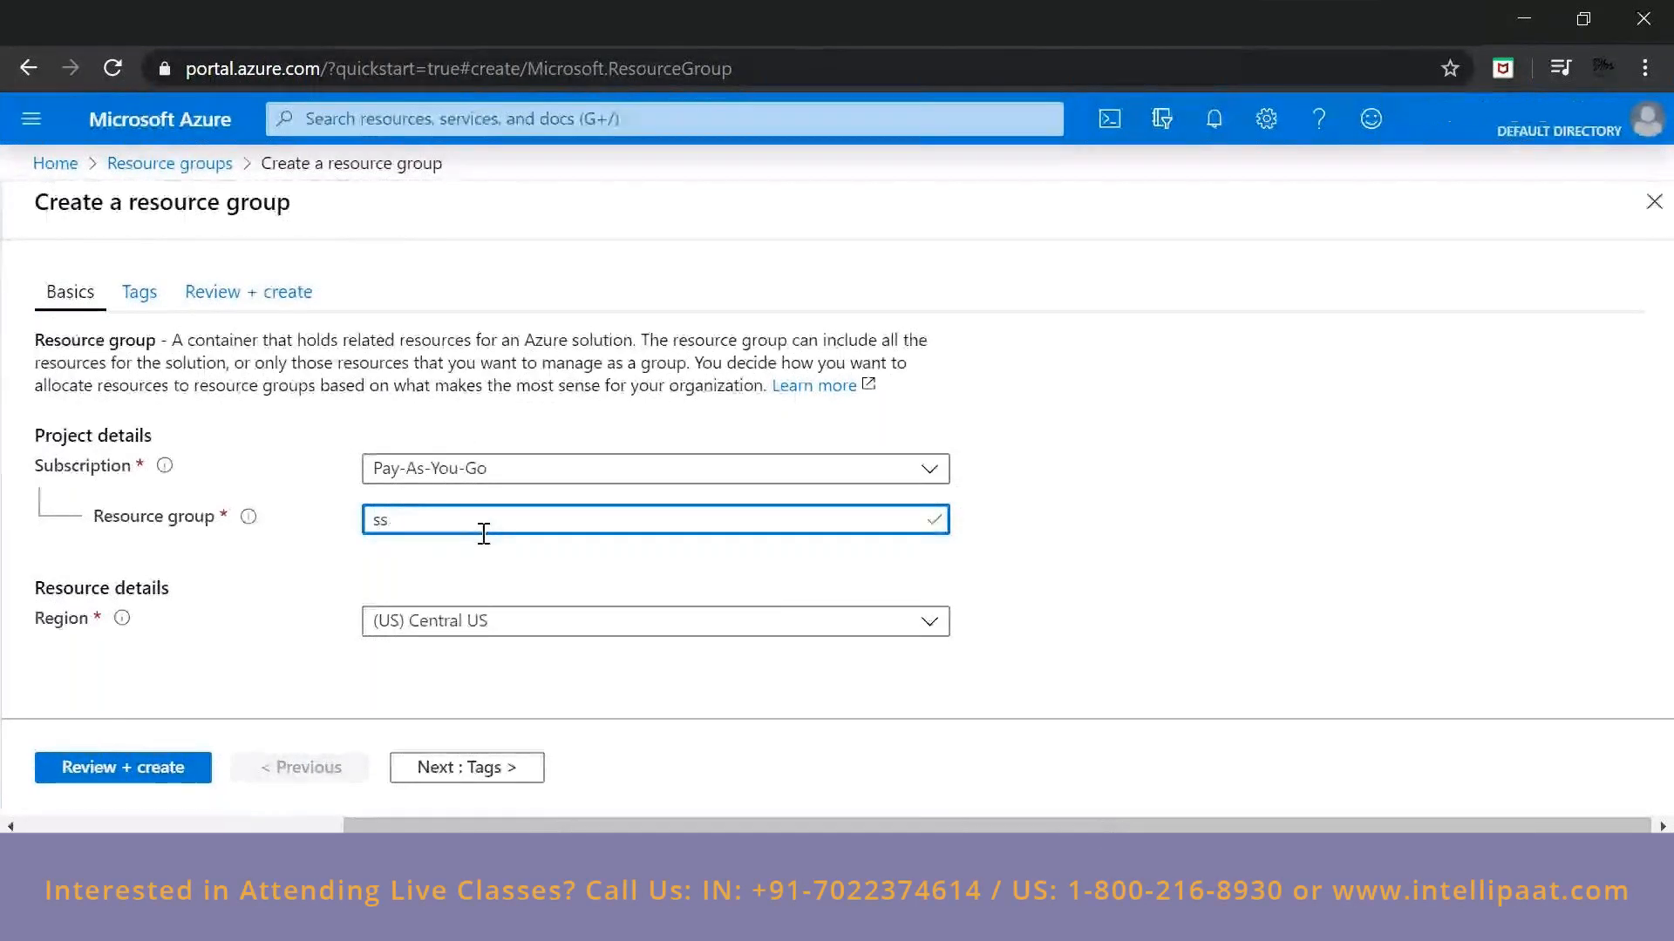
pyautogui.press('BackSpace')
pyautogui.press('BackSpace')
pyautogui.press('BackSpace')
pyautogui.write('ining')
pyautogui.click(478, 553)
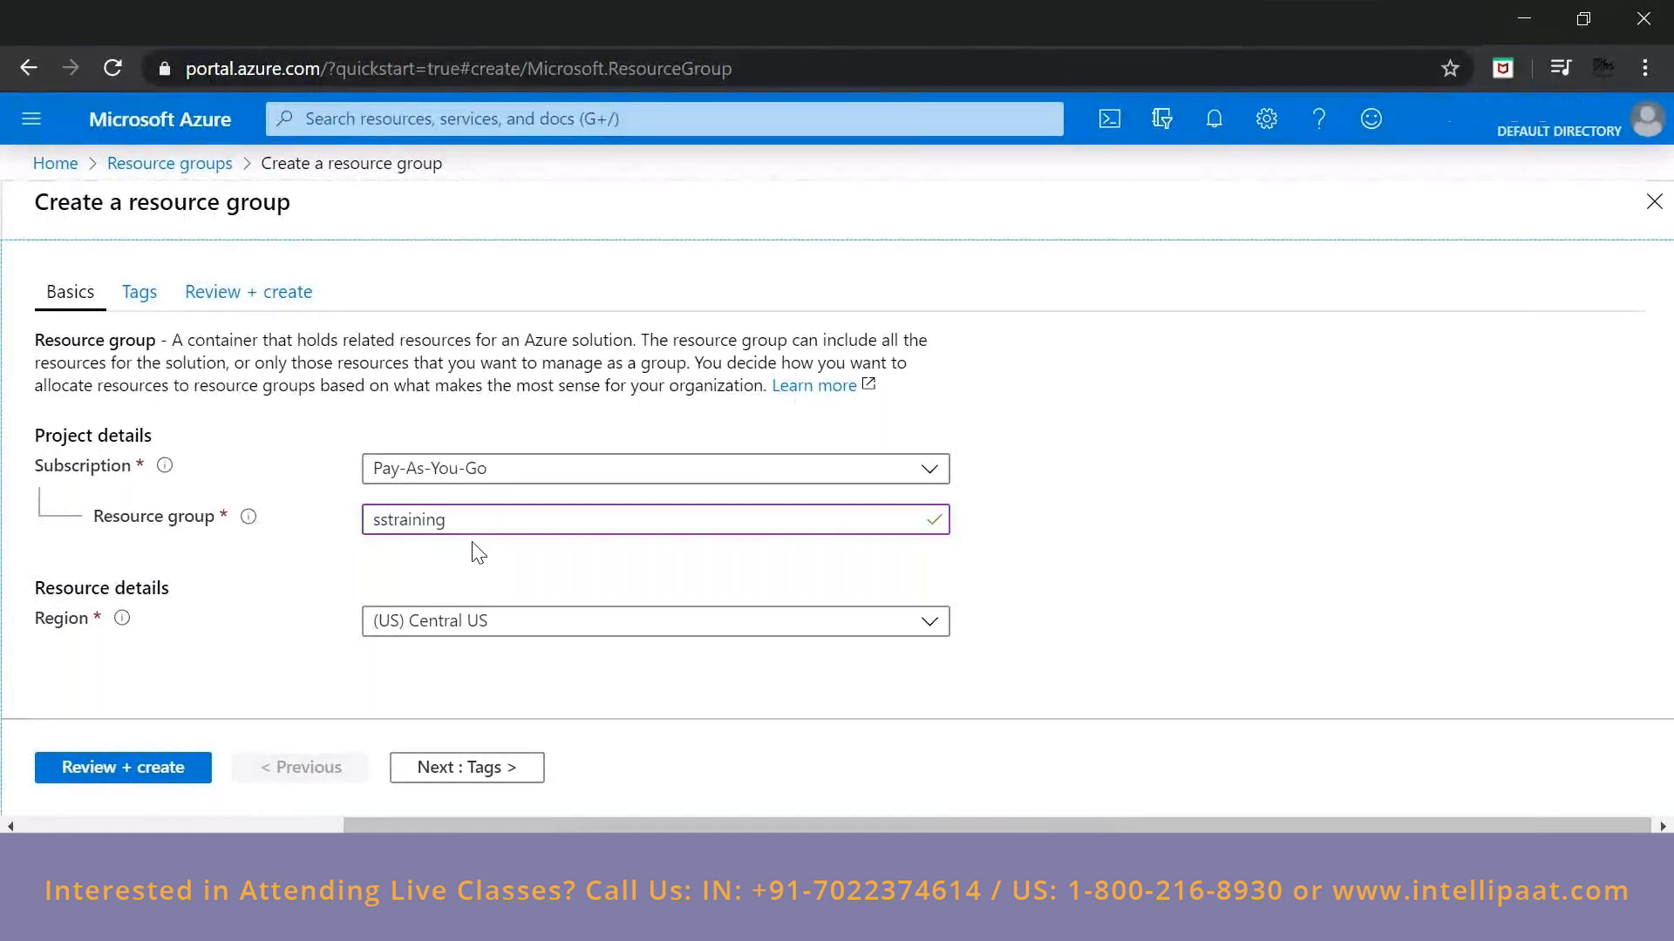
# Choose (US) Central US as the resource group's region and continue to the tag settings.
pyautogui.click(931, 624)
pyautogui.moveTo(933, 258); pyautogui.dragTo(943, 525)
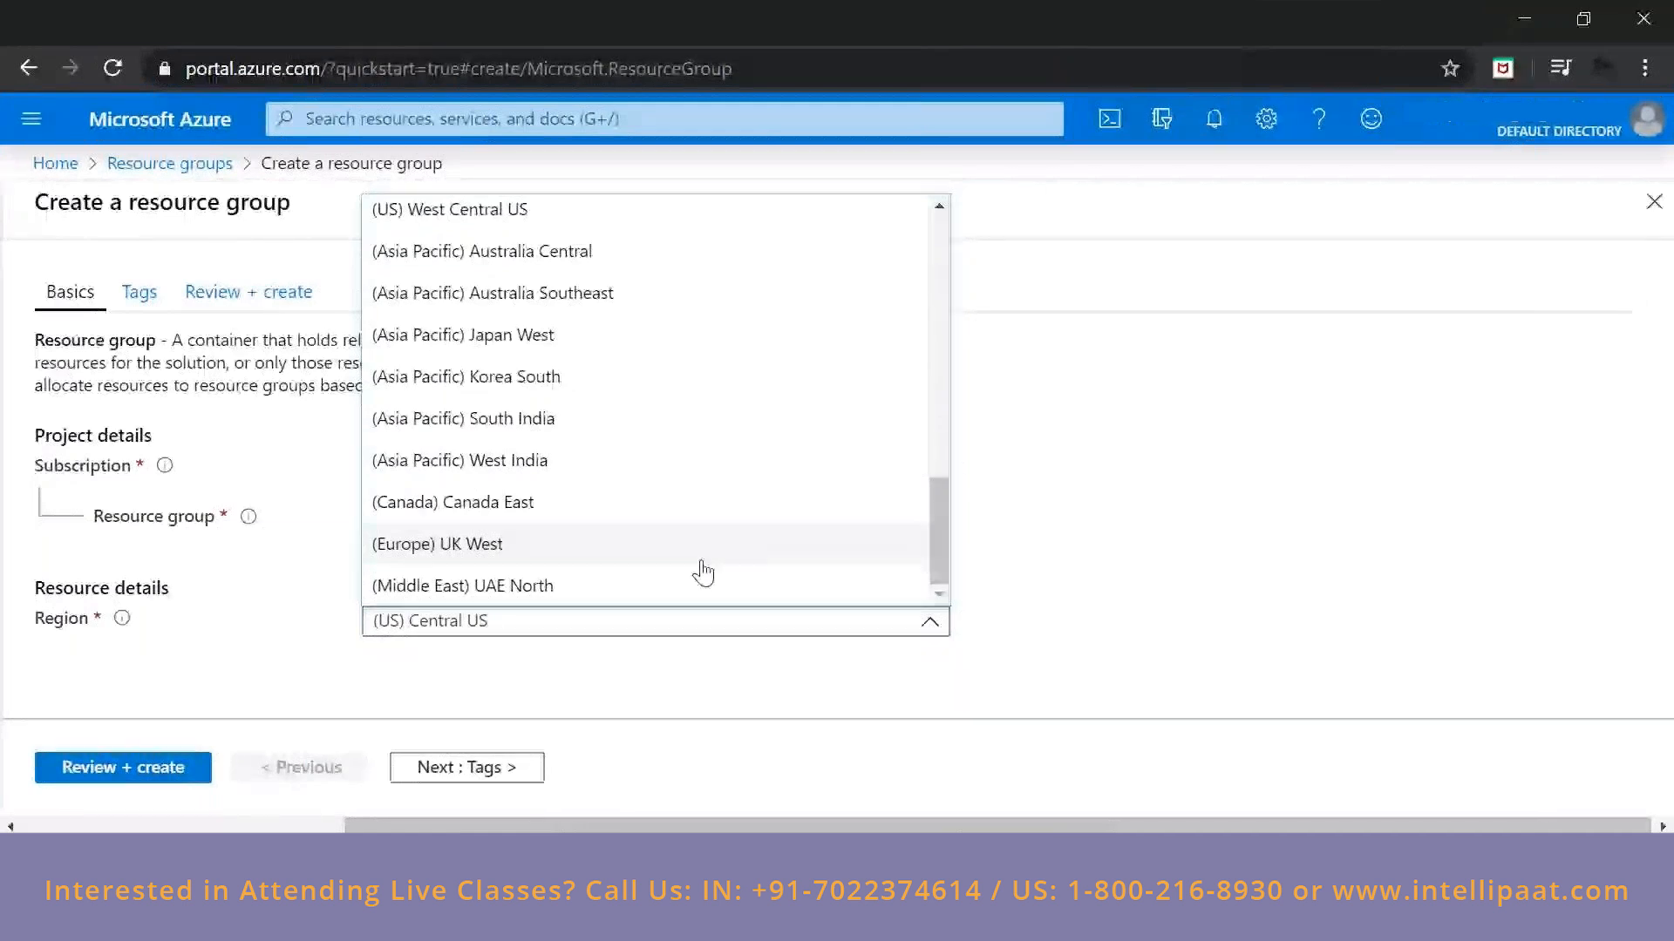
pyautogui.scroll(10, 702, 573)
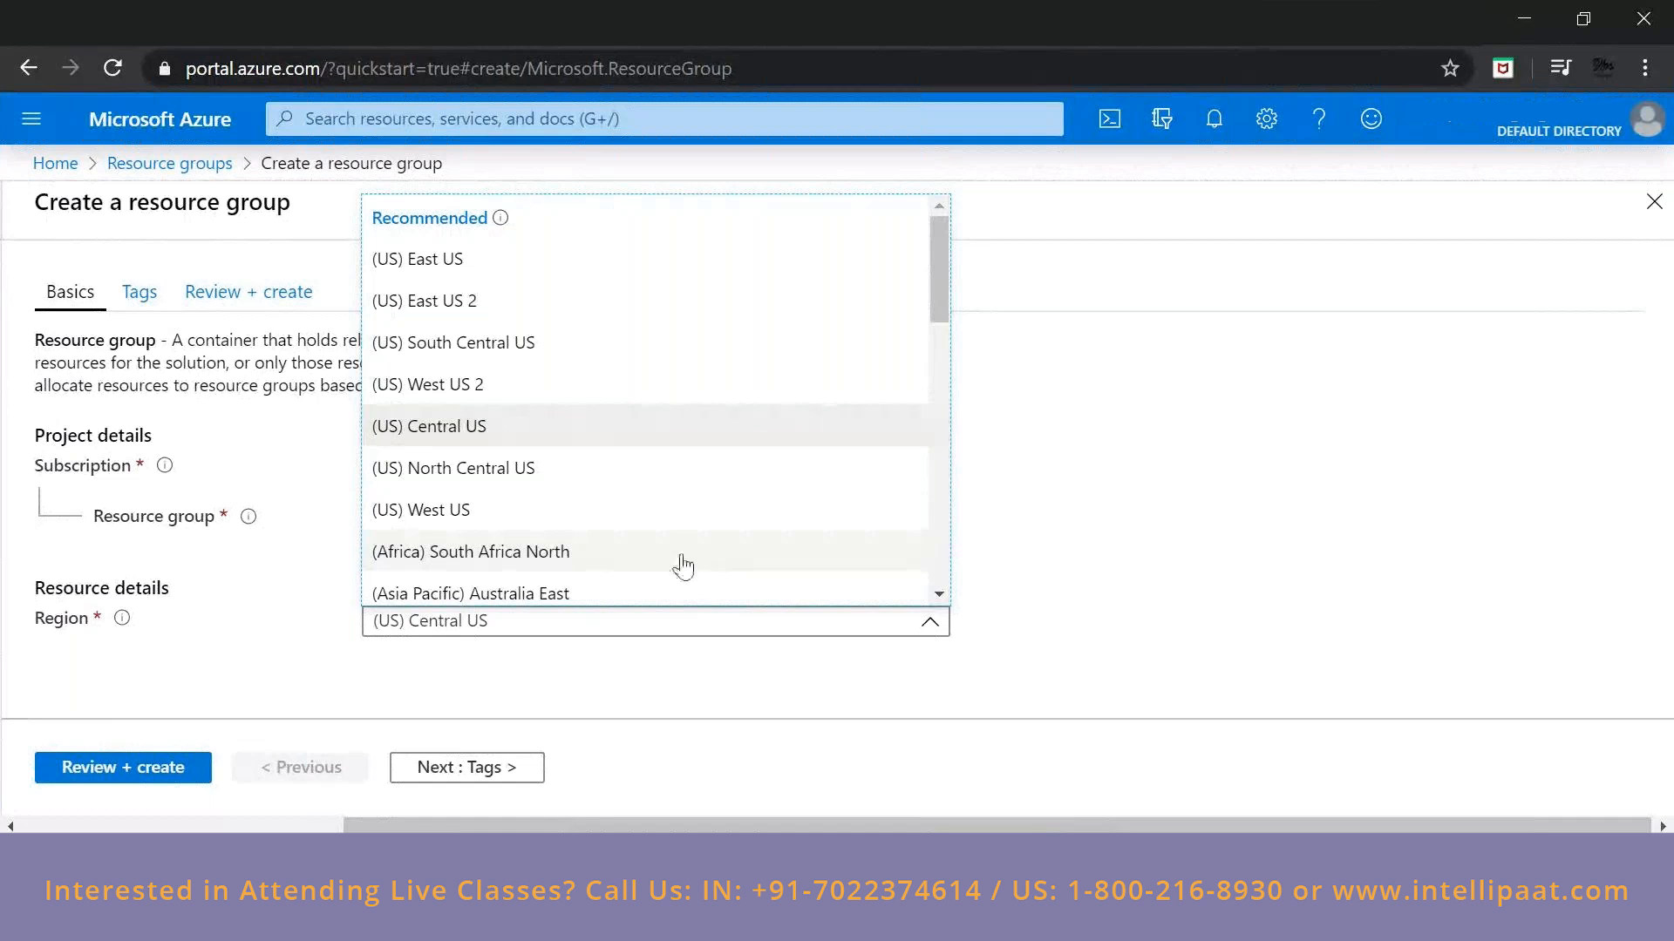
pyautogui.click(505, 429)
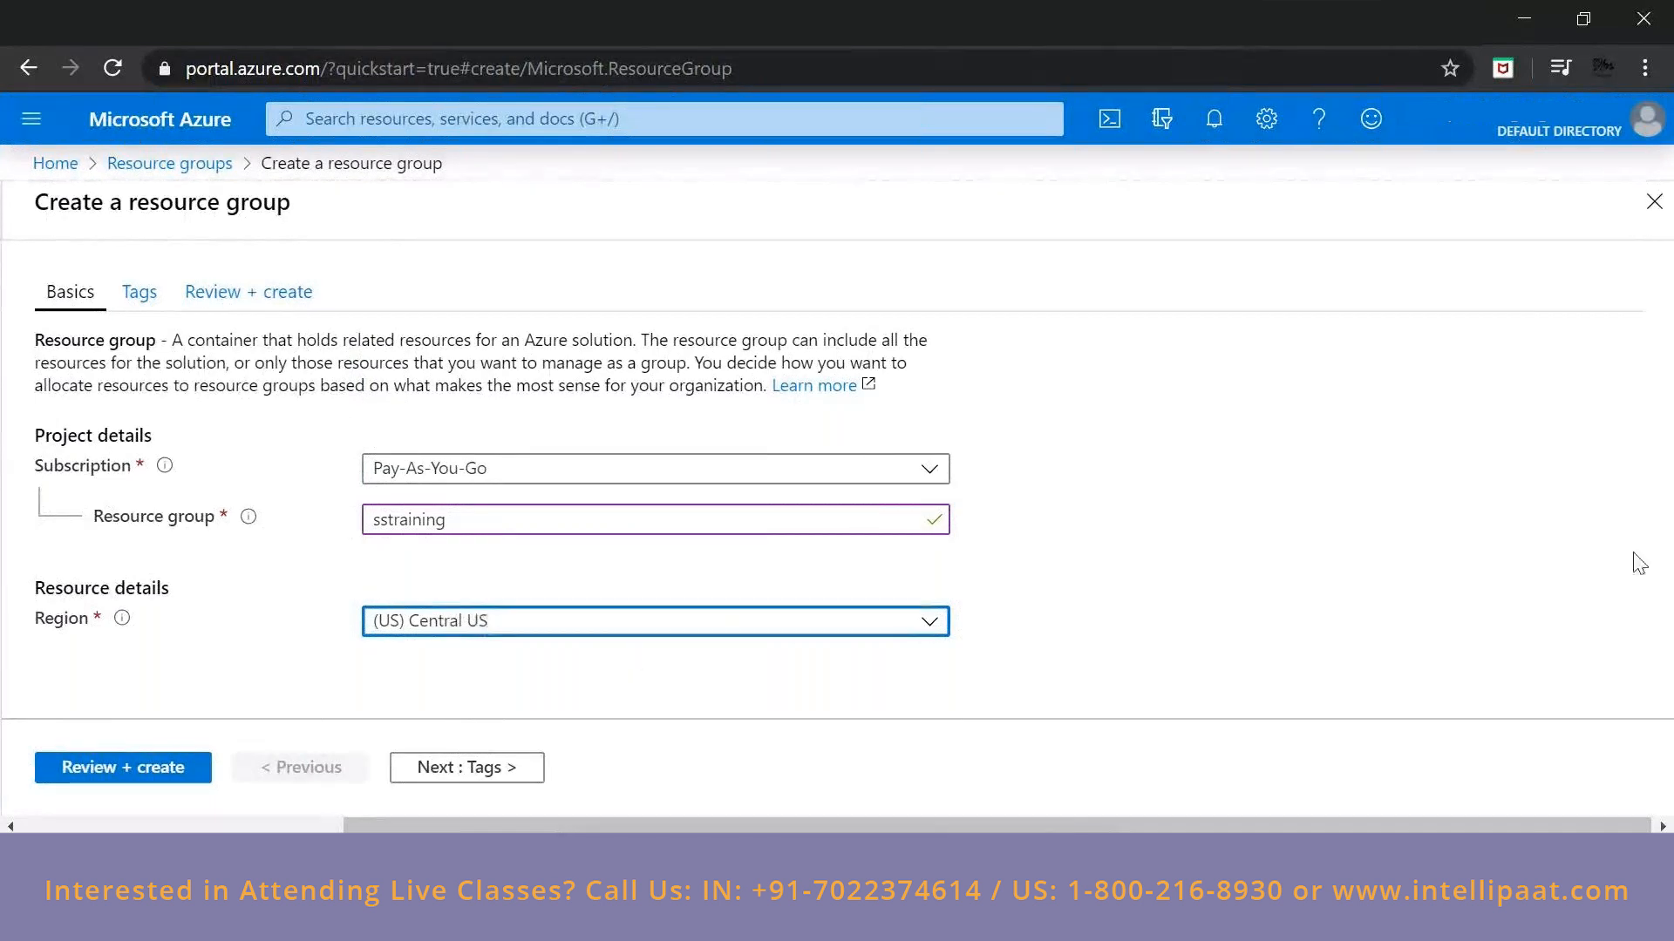
pyautogui.click(1080, 538)
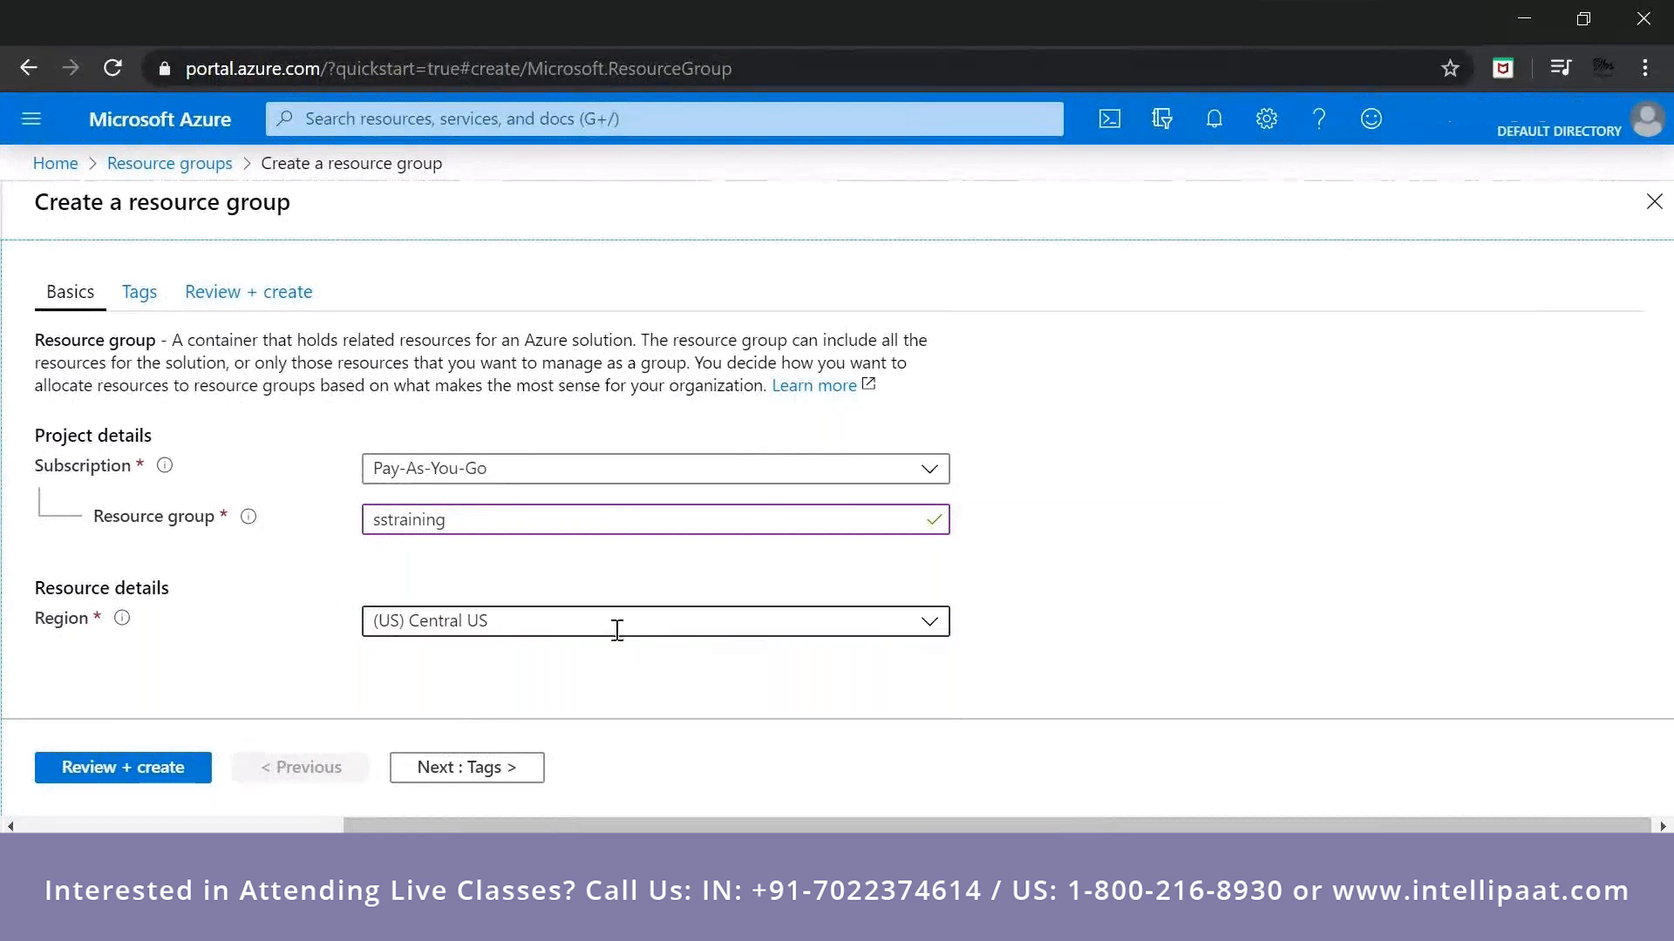
pyautogui.click(486, 778)
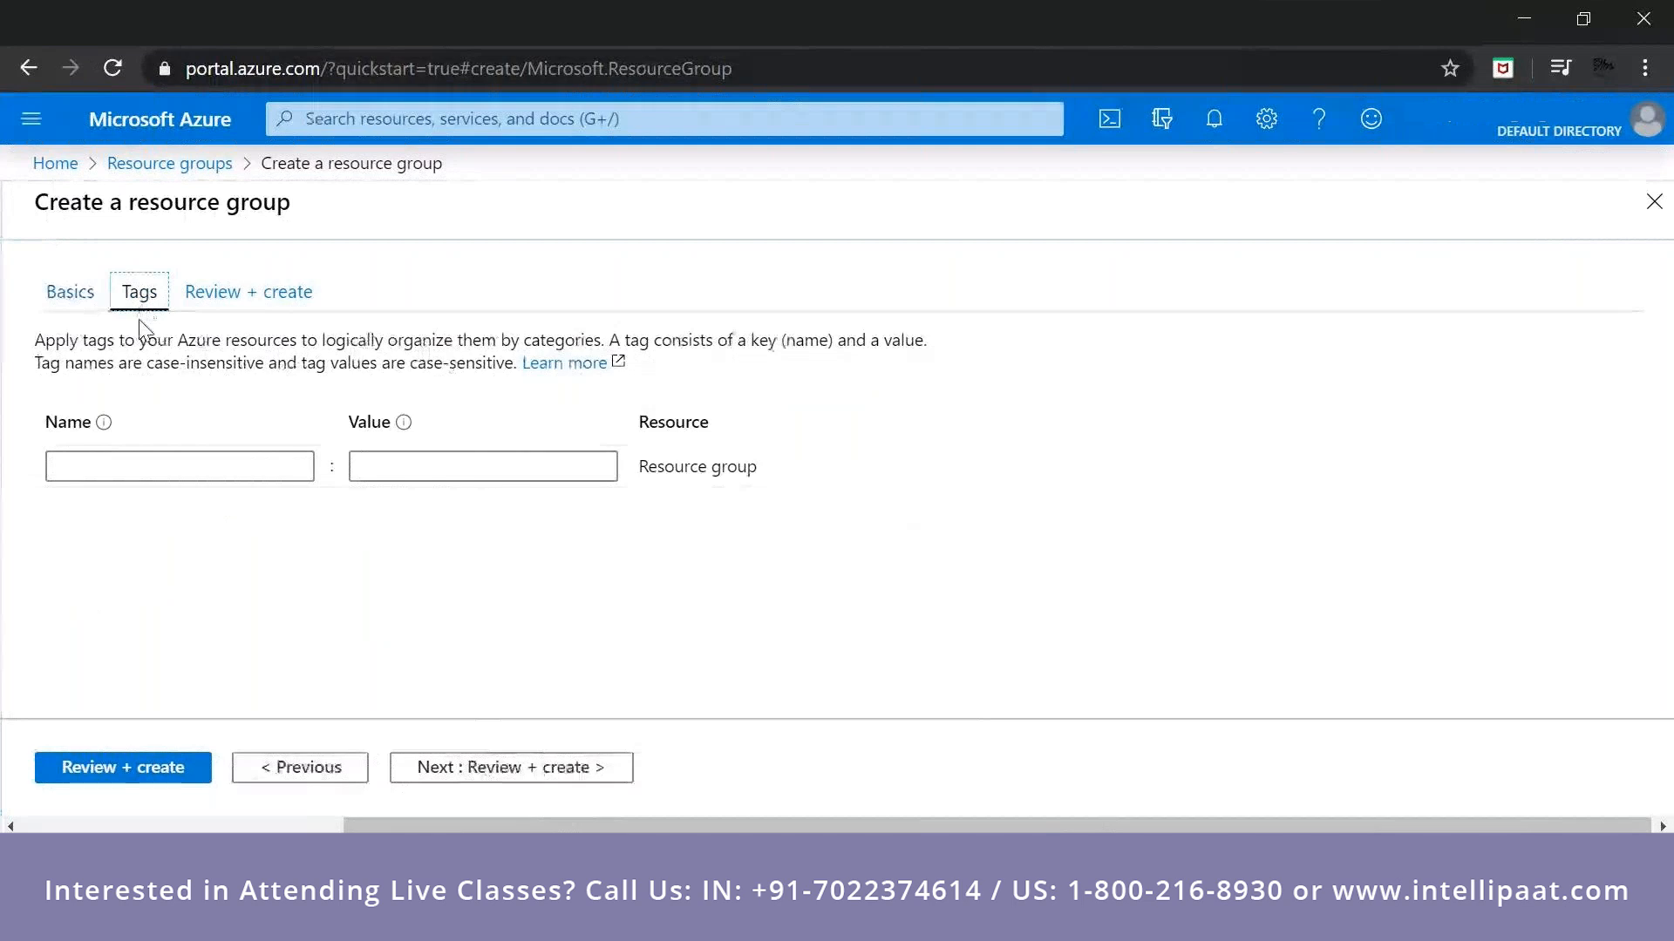
pyautogui.click(130, 465)
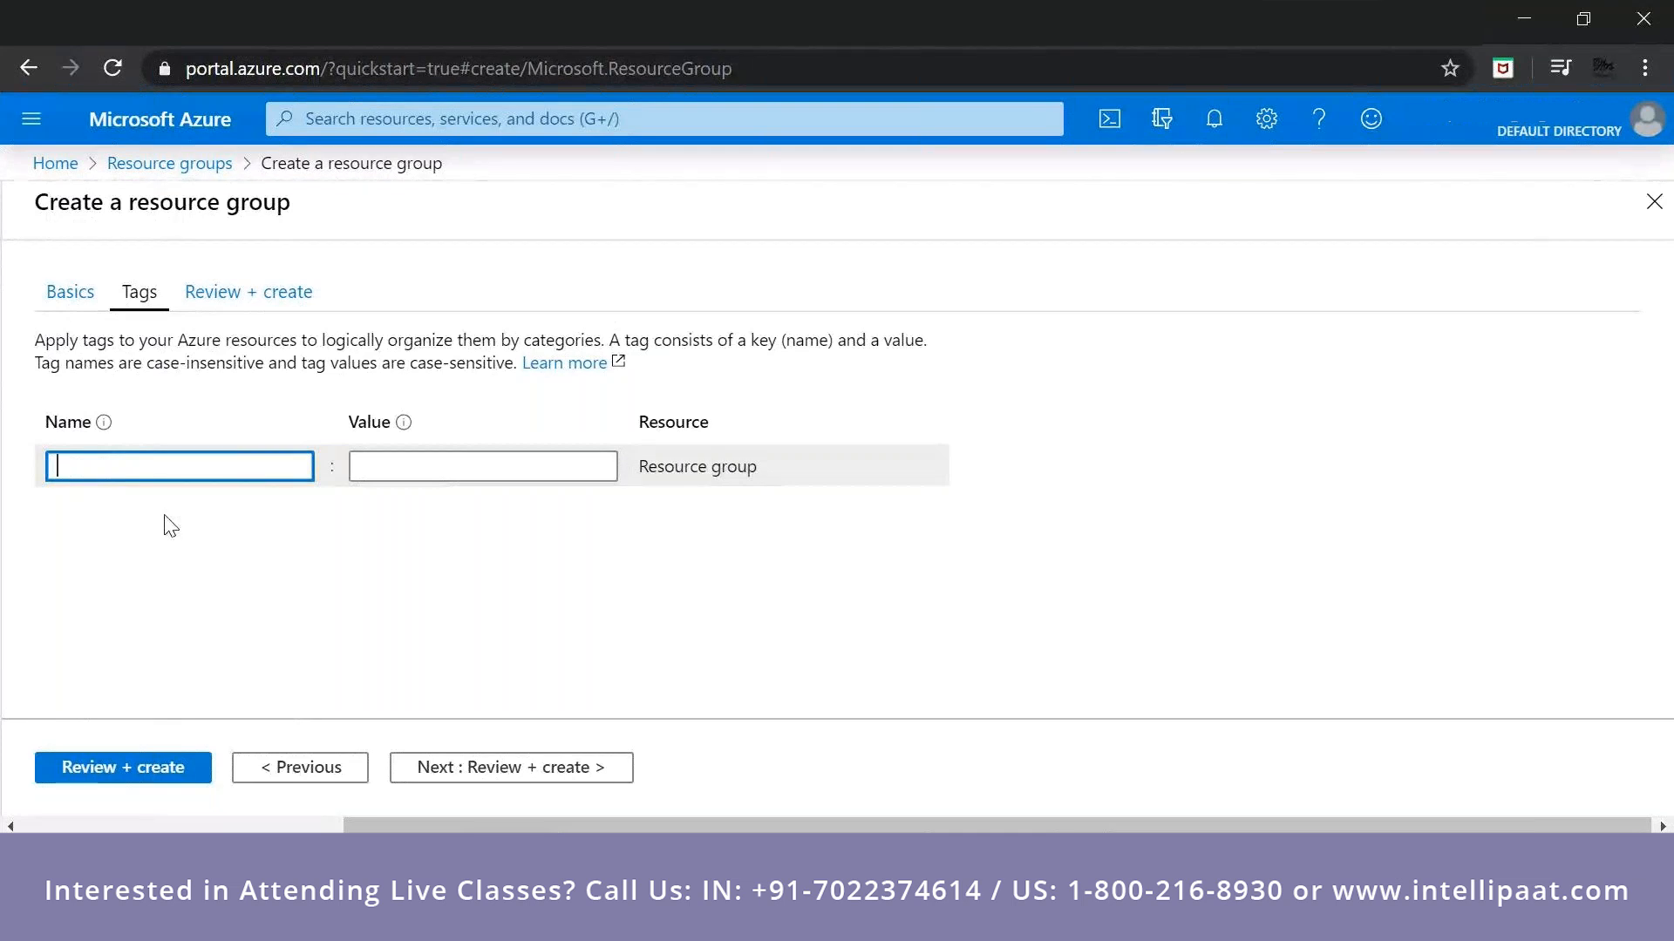
pyautogui.write('depart')
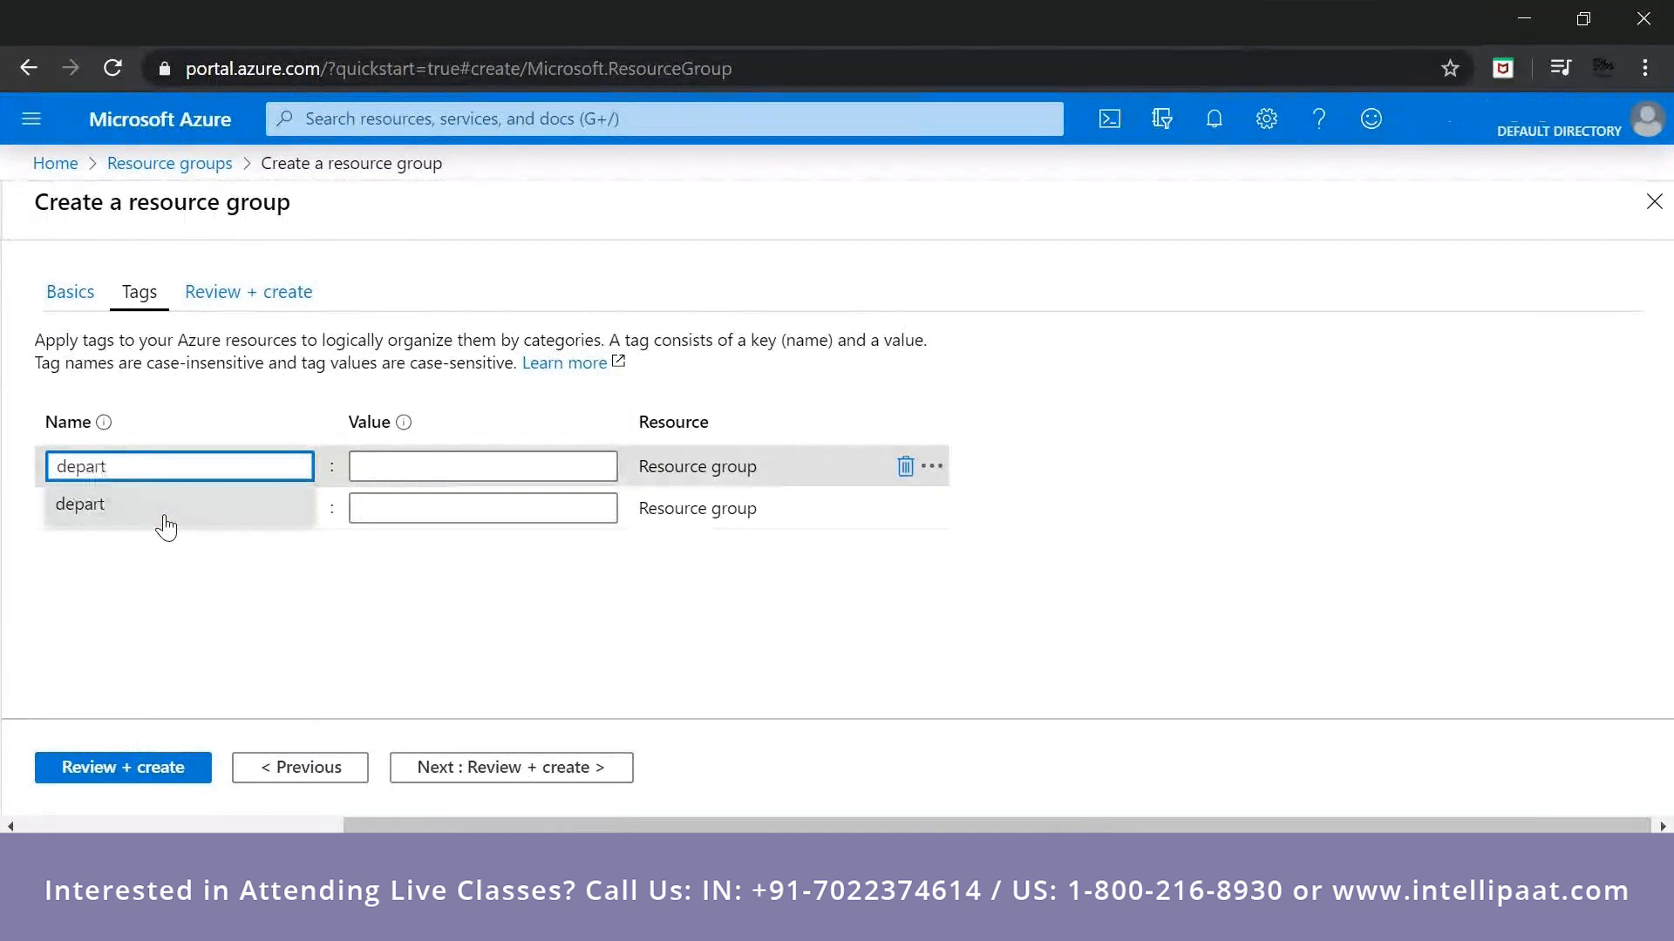
pyautogui.press('BackSpace')
pyautogui.press('BackSpace')
pyautogui.press('BackSpace')
pyautogui.press('BackSpace')
pyautogui.press('BackSpace')
pyautogui.press('BackSpace')
pyautogui.click(288, 463)
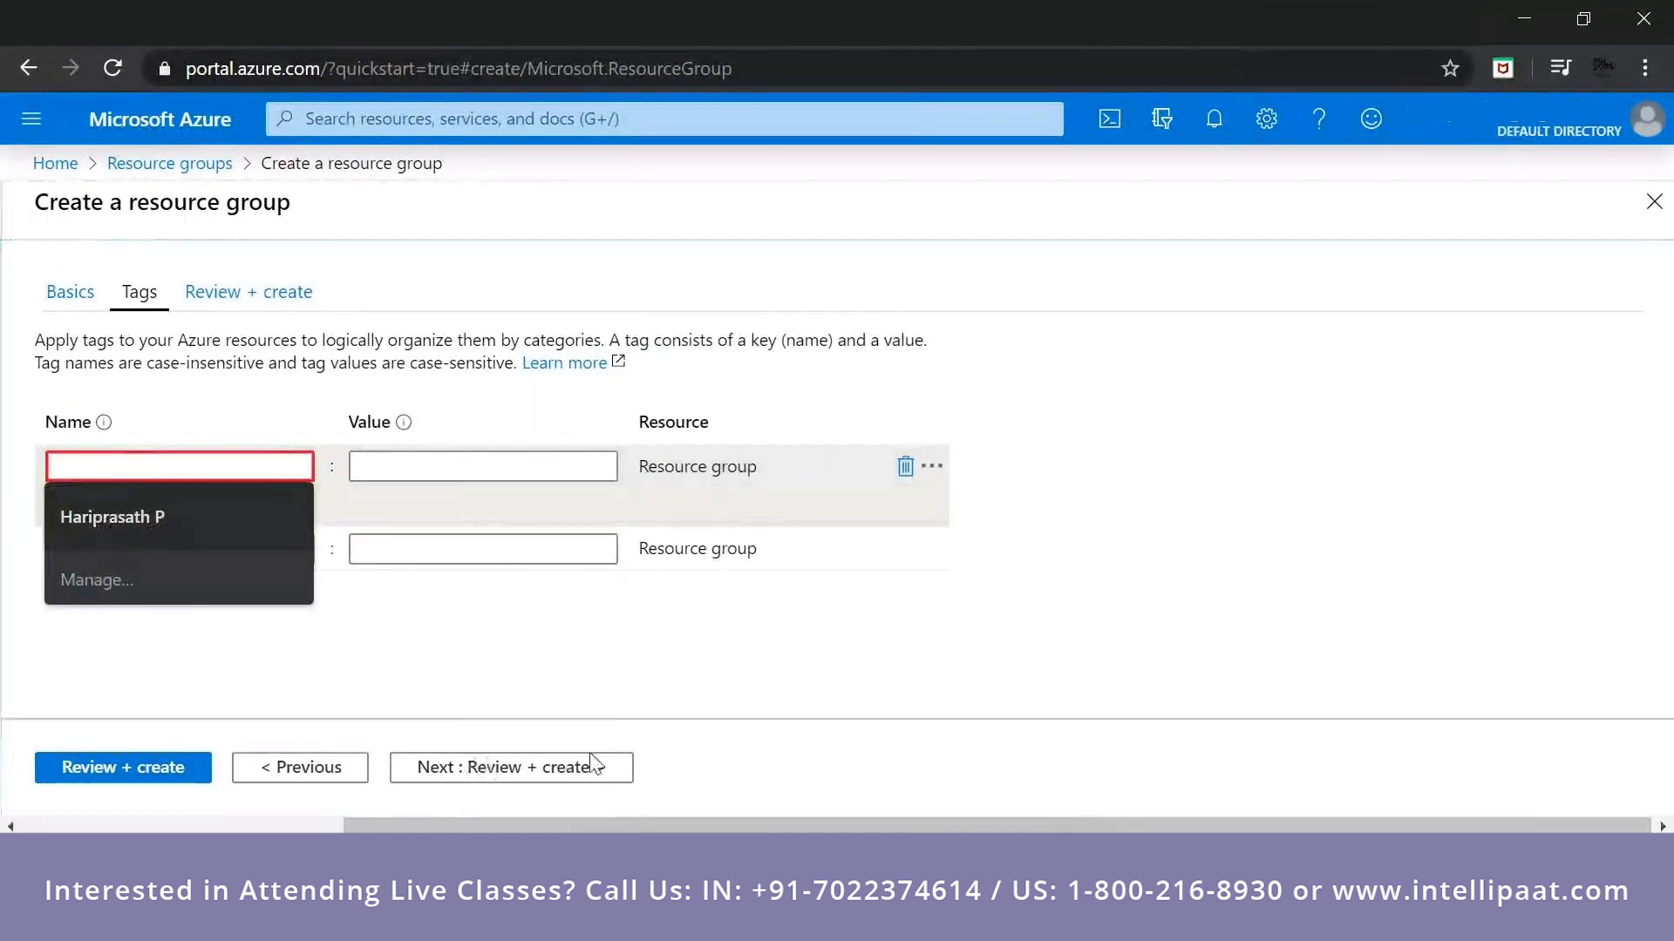
pyautogui.click(891, 470)
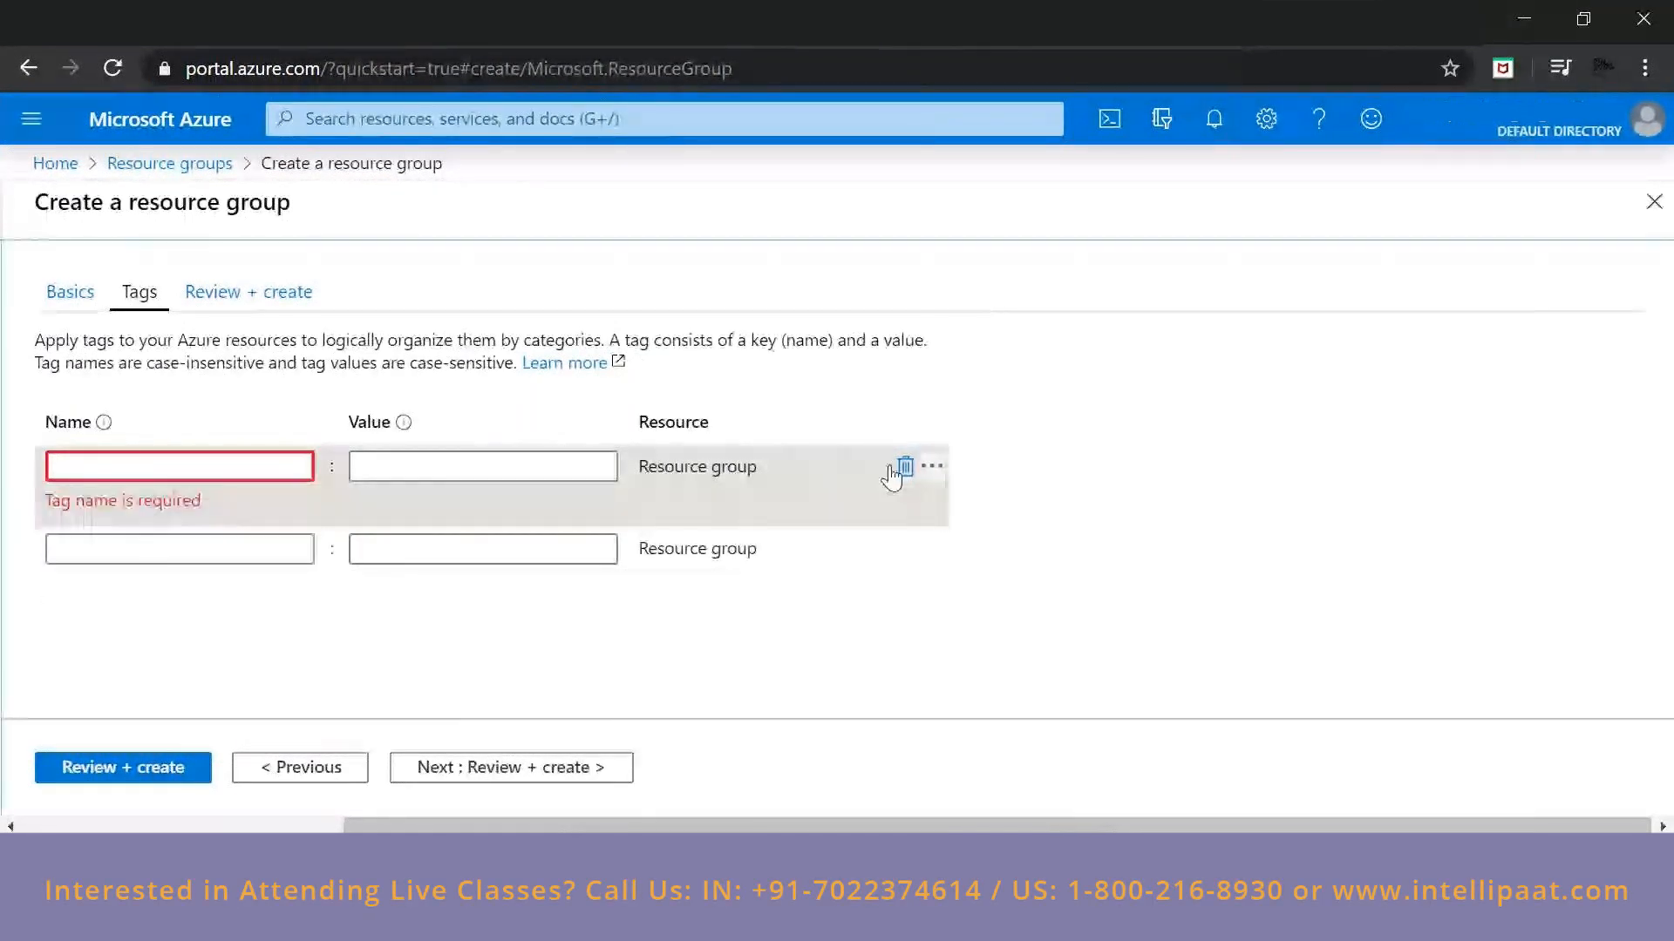
pyautogui.click(892, 468)
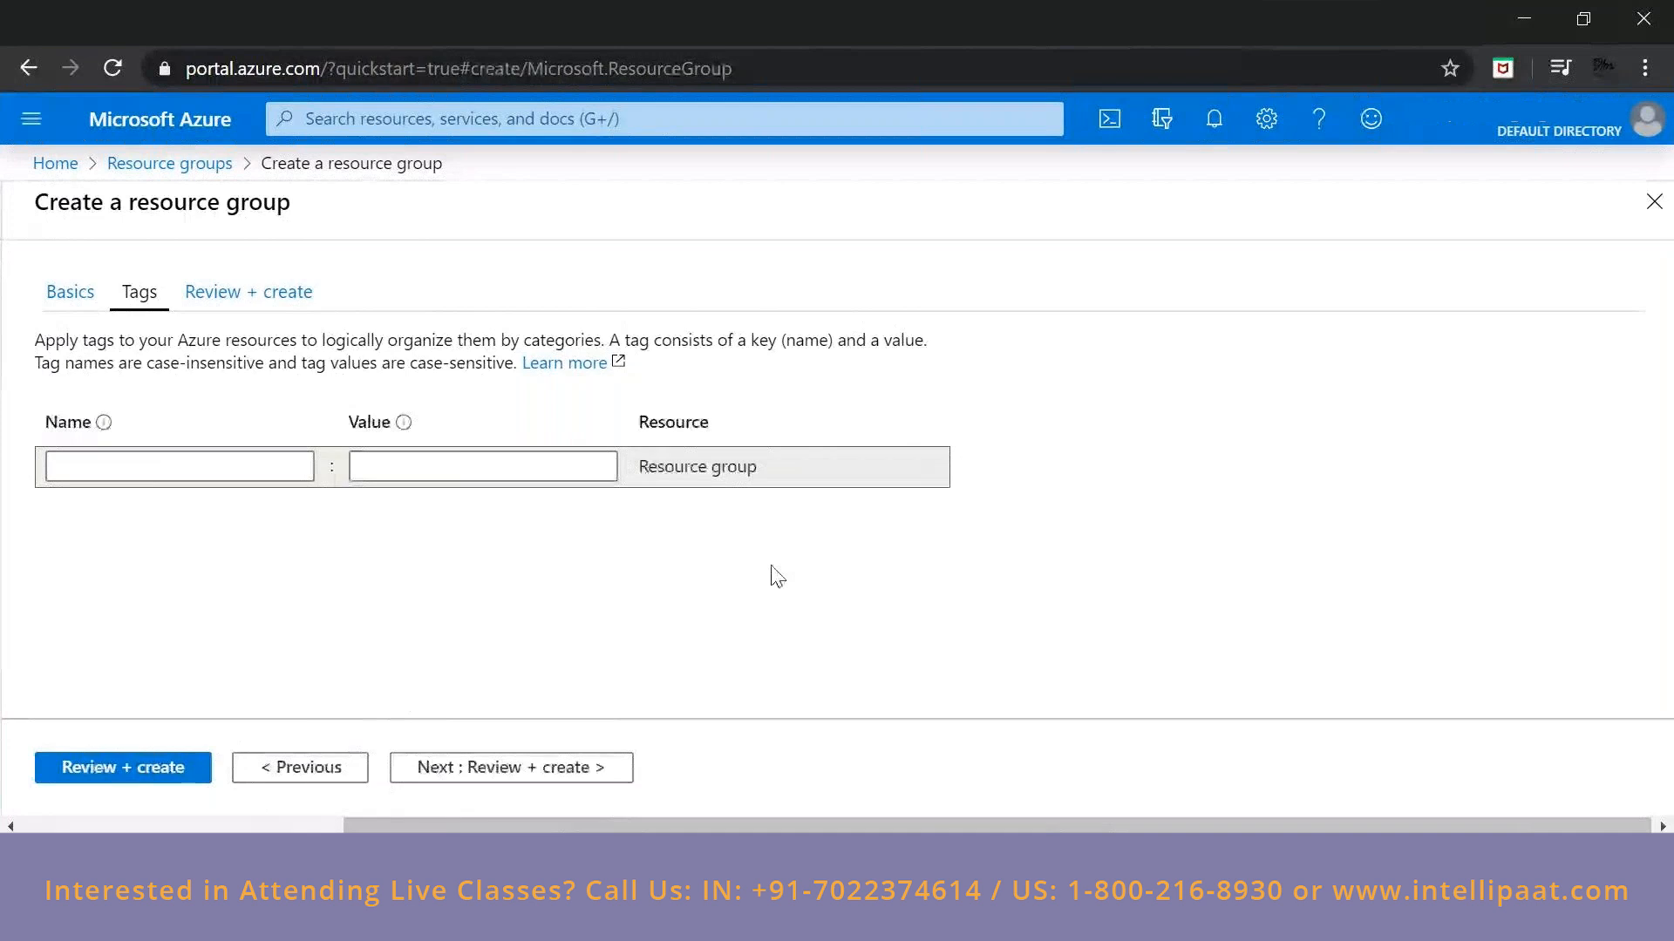
# Review and create the resource group without tags, and check its creation notification.
pyautogui.click(474, 772)
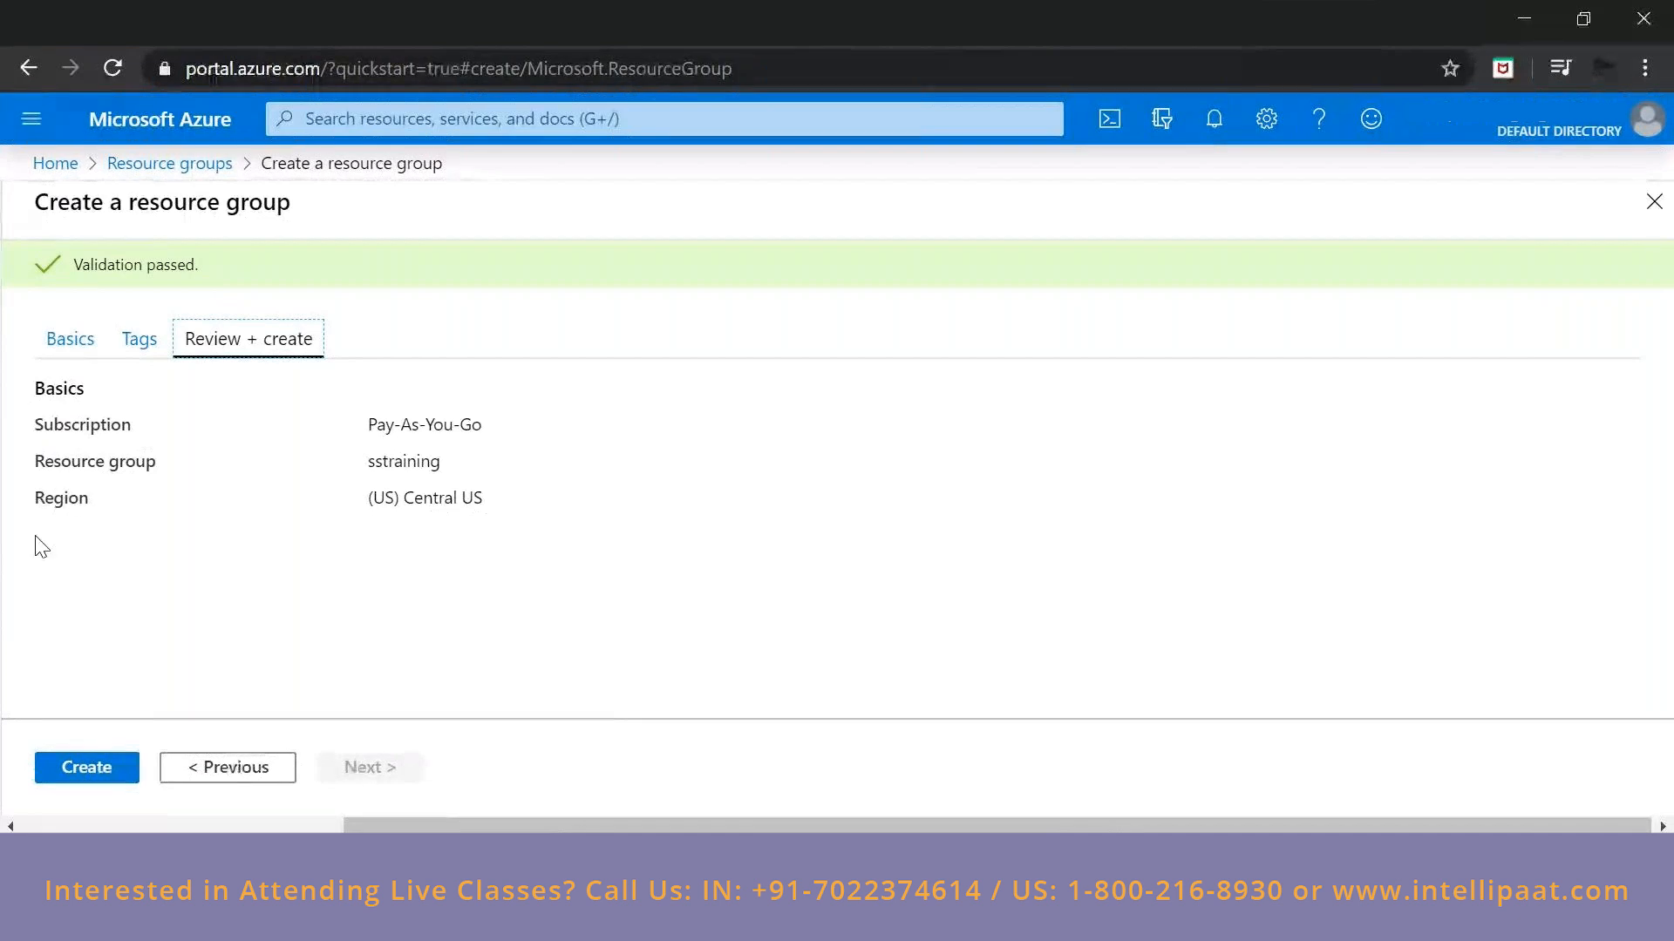
pyautogui.click(119, 771)
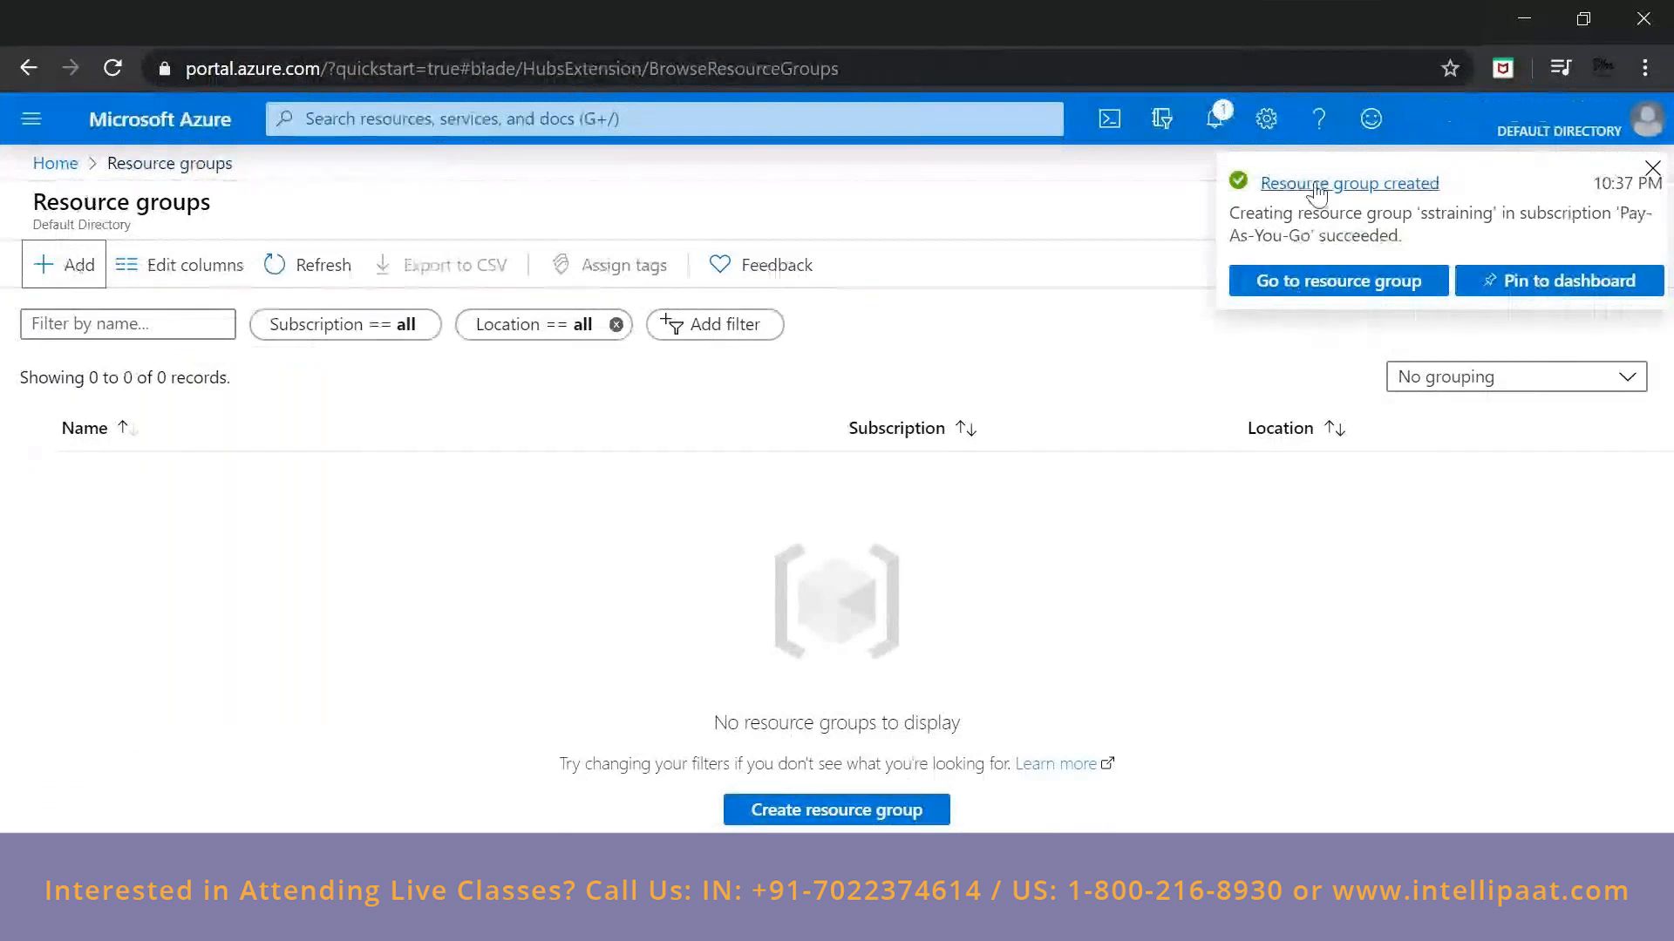
pyautogui.click(1209, 131)
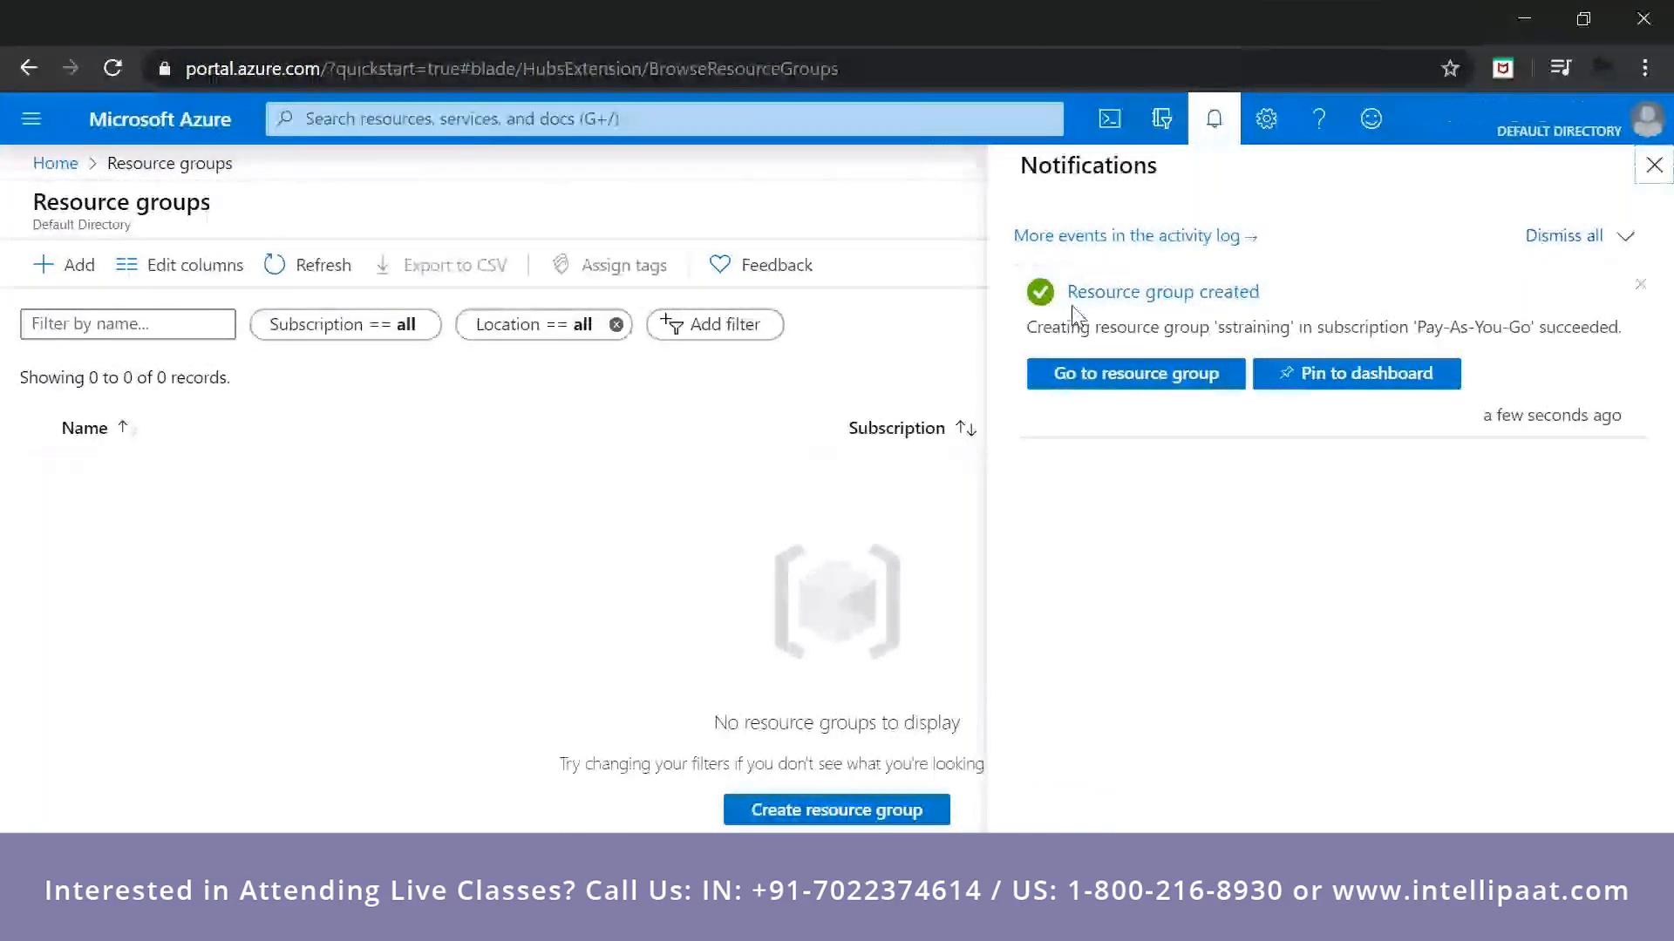
pyautogui.click(809, 425)
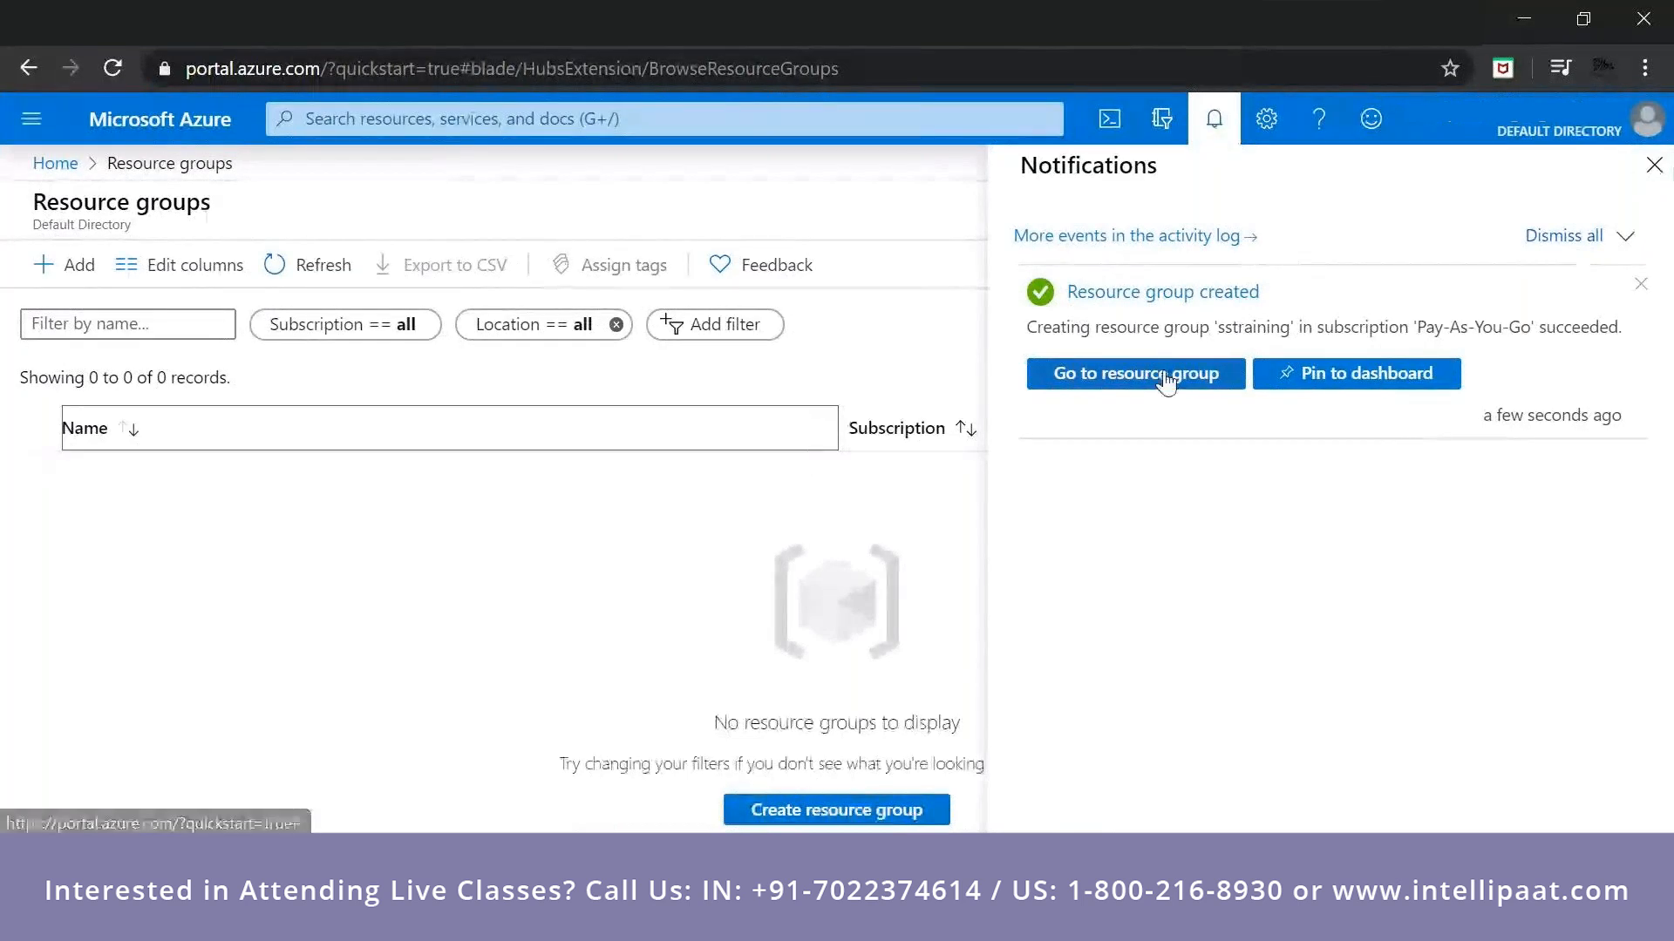
# Return to the portal home and examine the list of all resources in the directory.
pyautogui.click(54, 163)
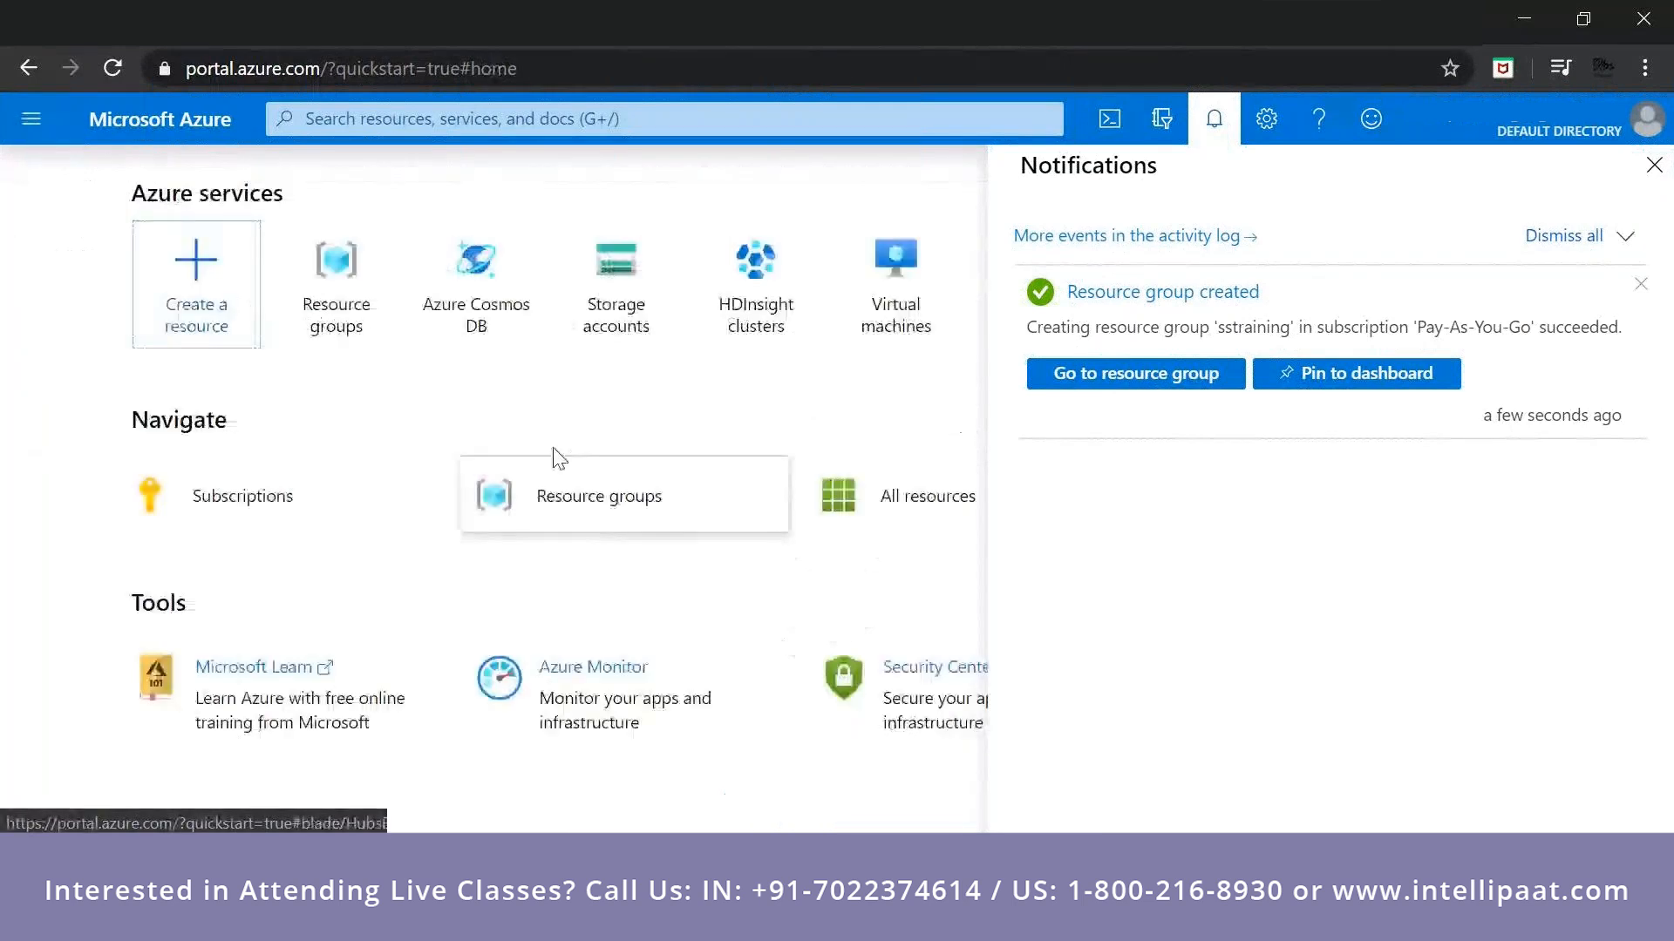
pyautogui.click(31, 123)
pyautogui.click(58, 375)
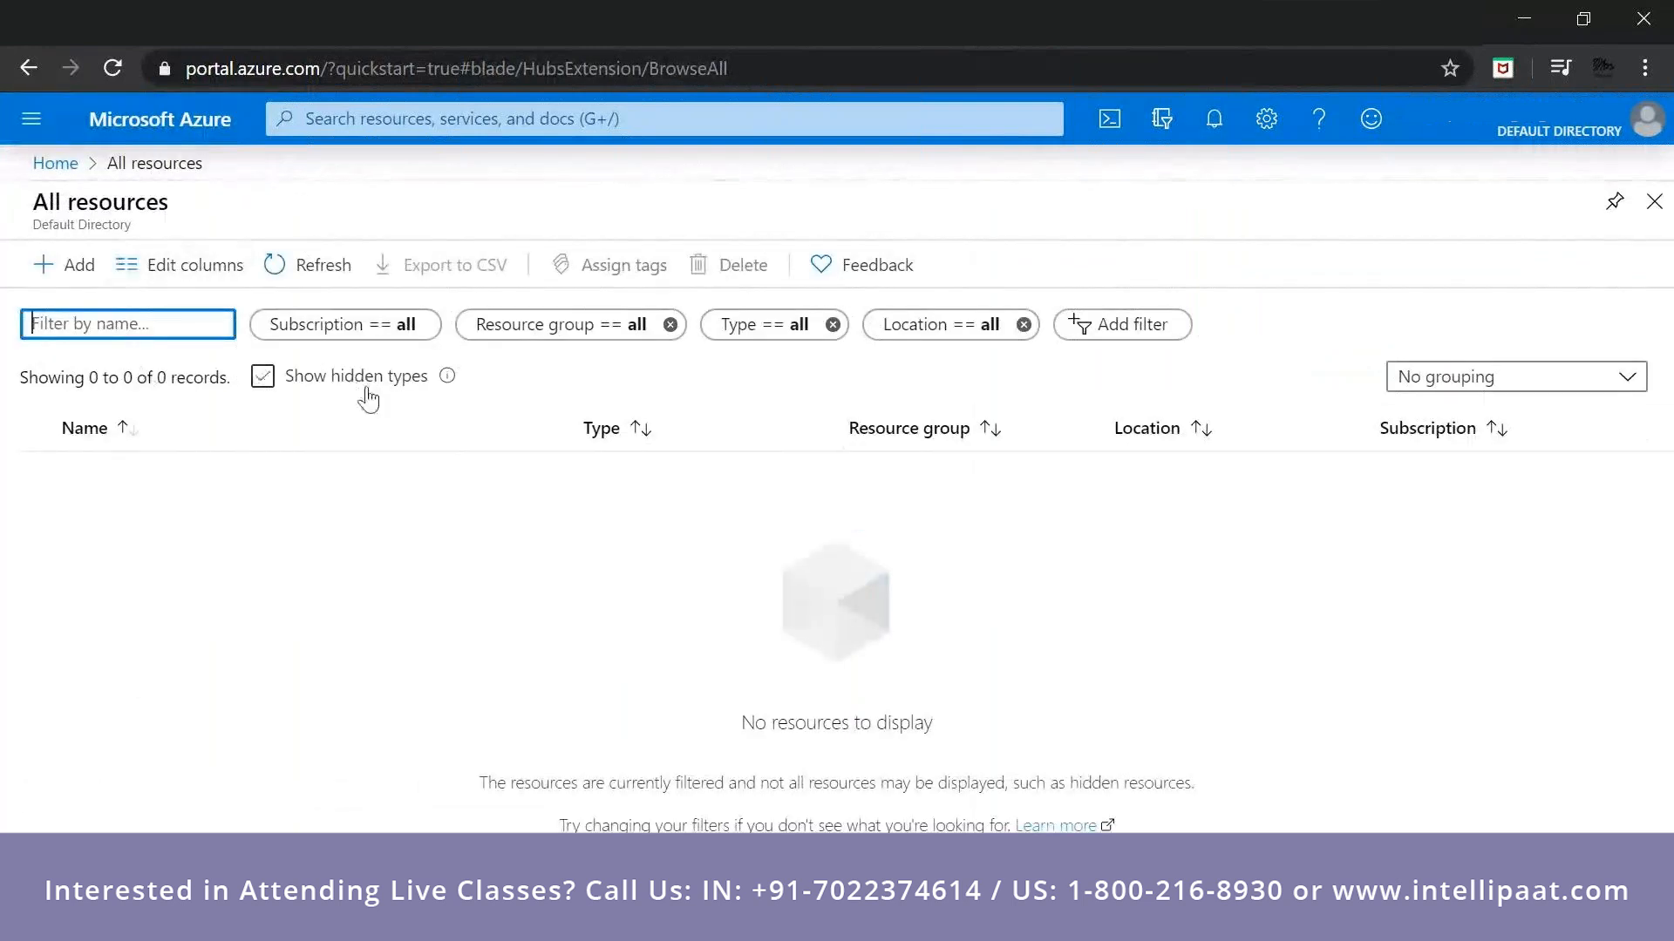
pyautogui.moveTo(473, 390)
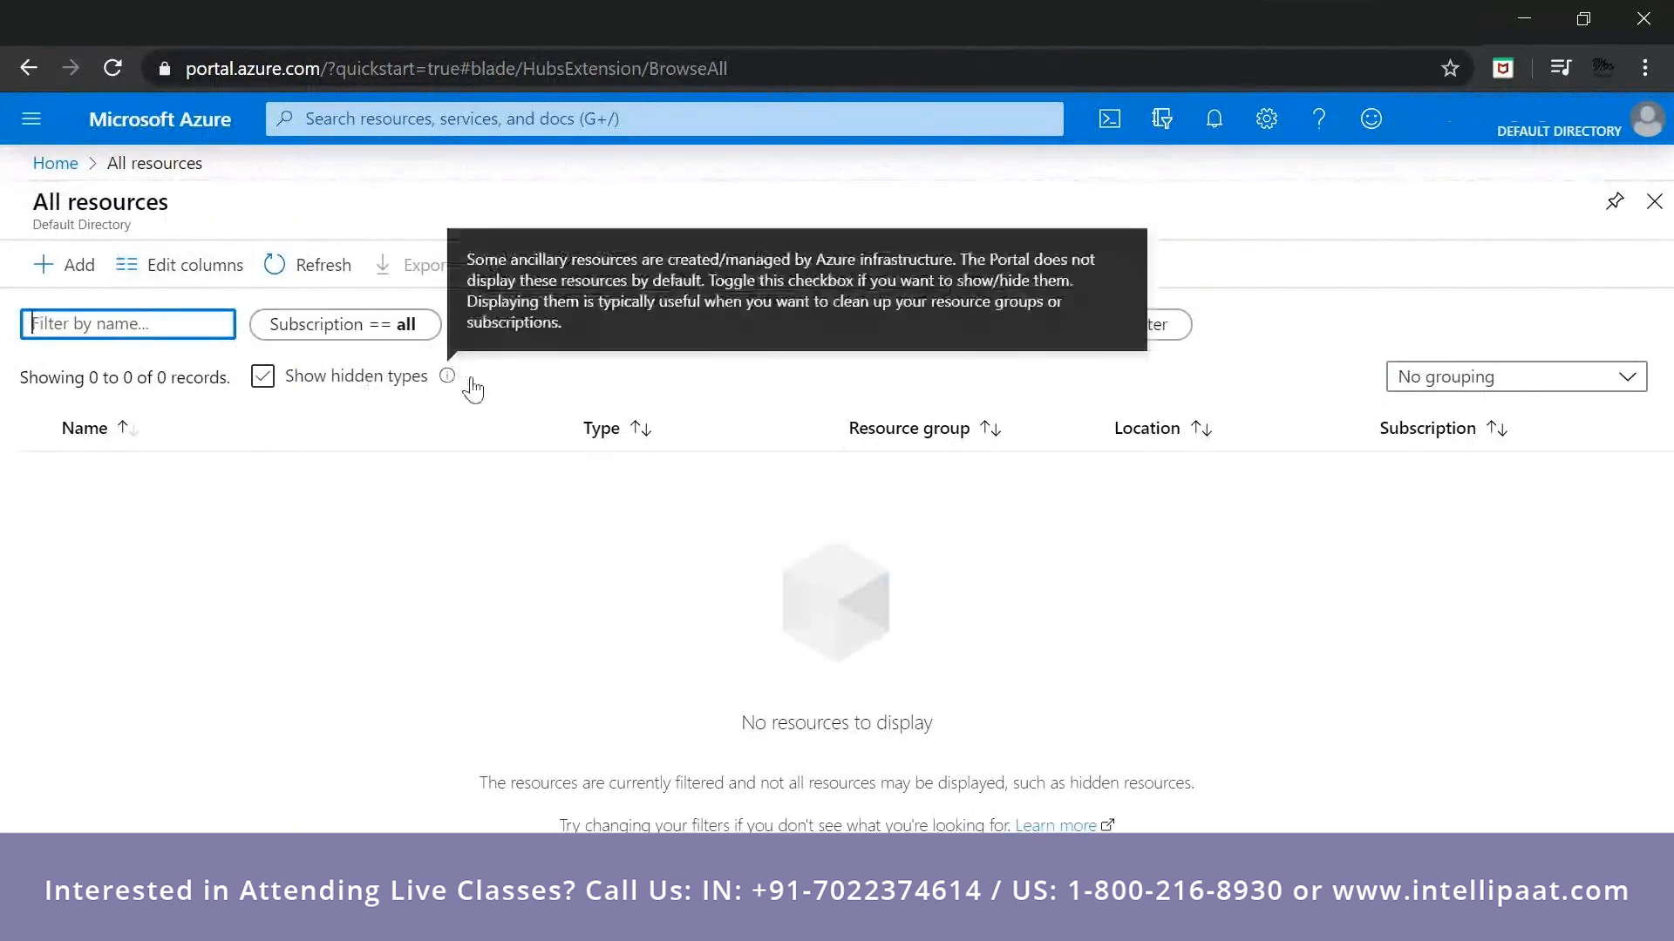
pyautogui.click(58, 166)
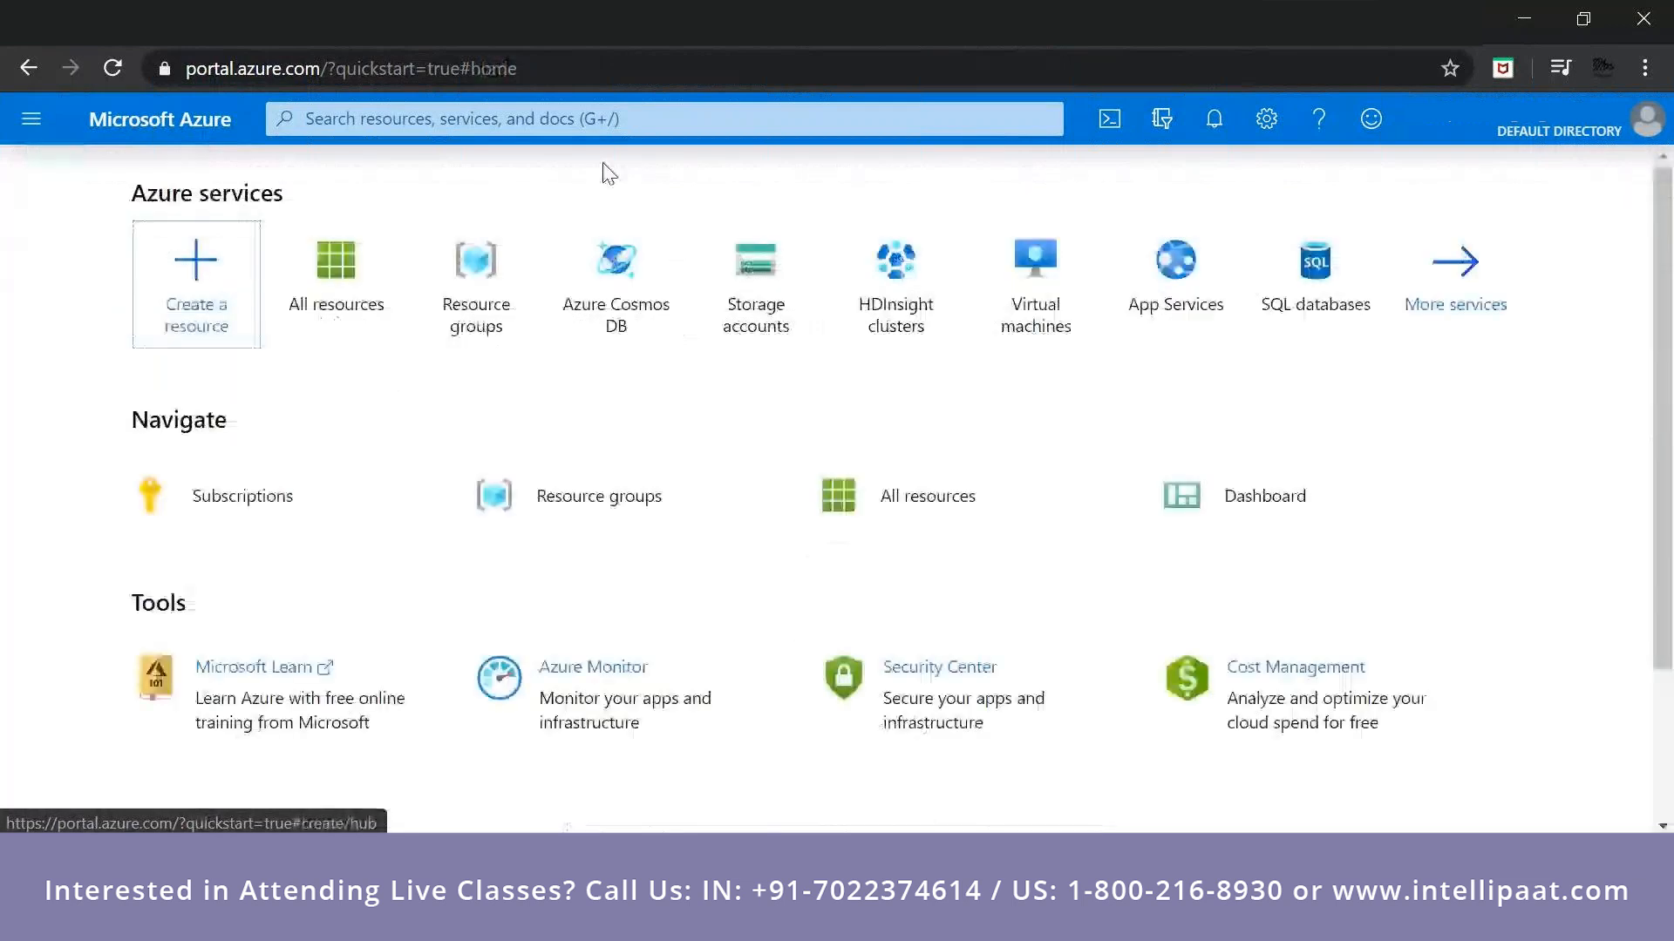
pyautogui.click(336, 270)
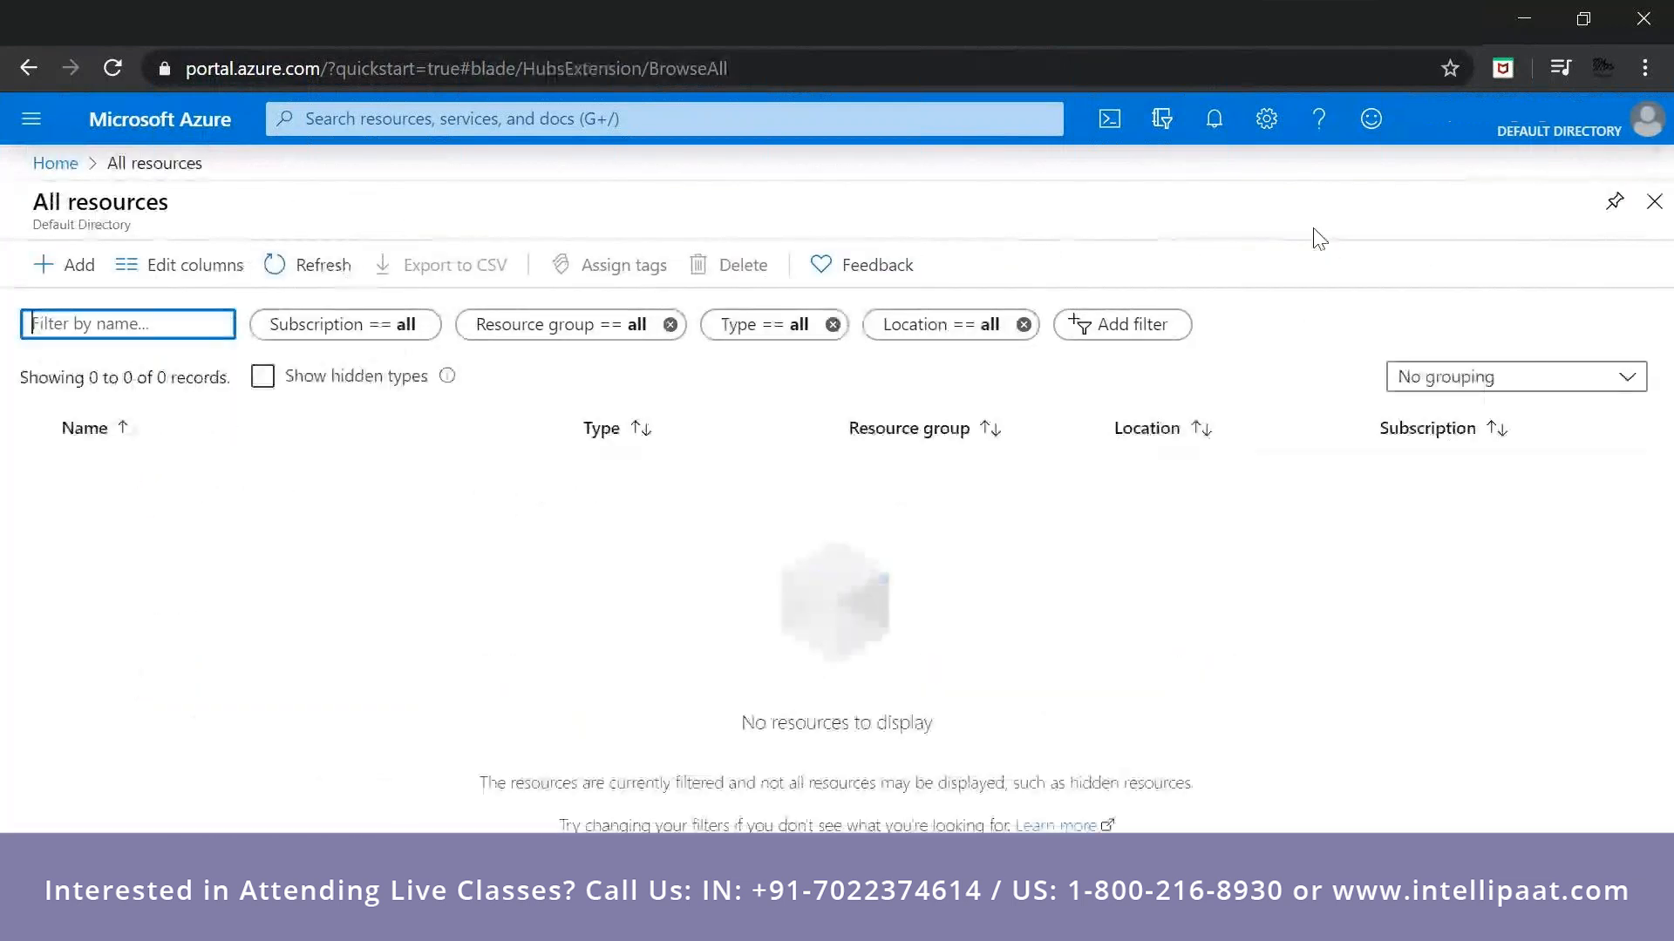
# Open the sstraining resource group from its creation notification and view the marketplace offerings for adding a resource to it.
pyautogui.click(1200, 129)
pyautogui.click(1199, 135)
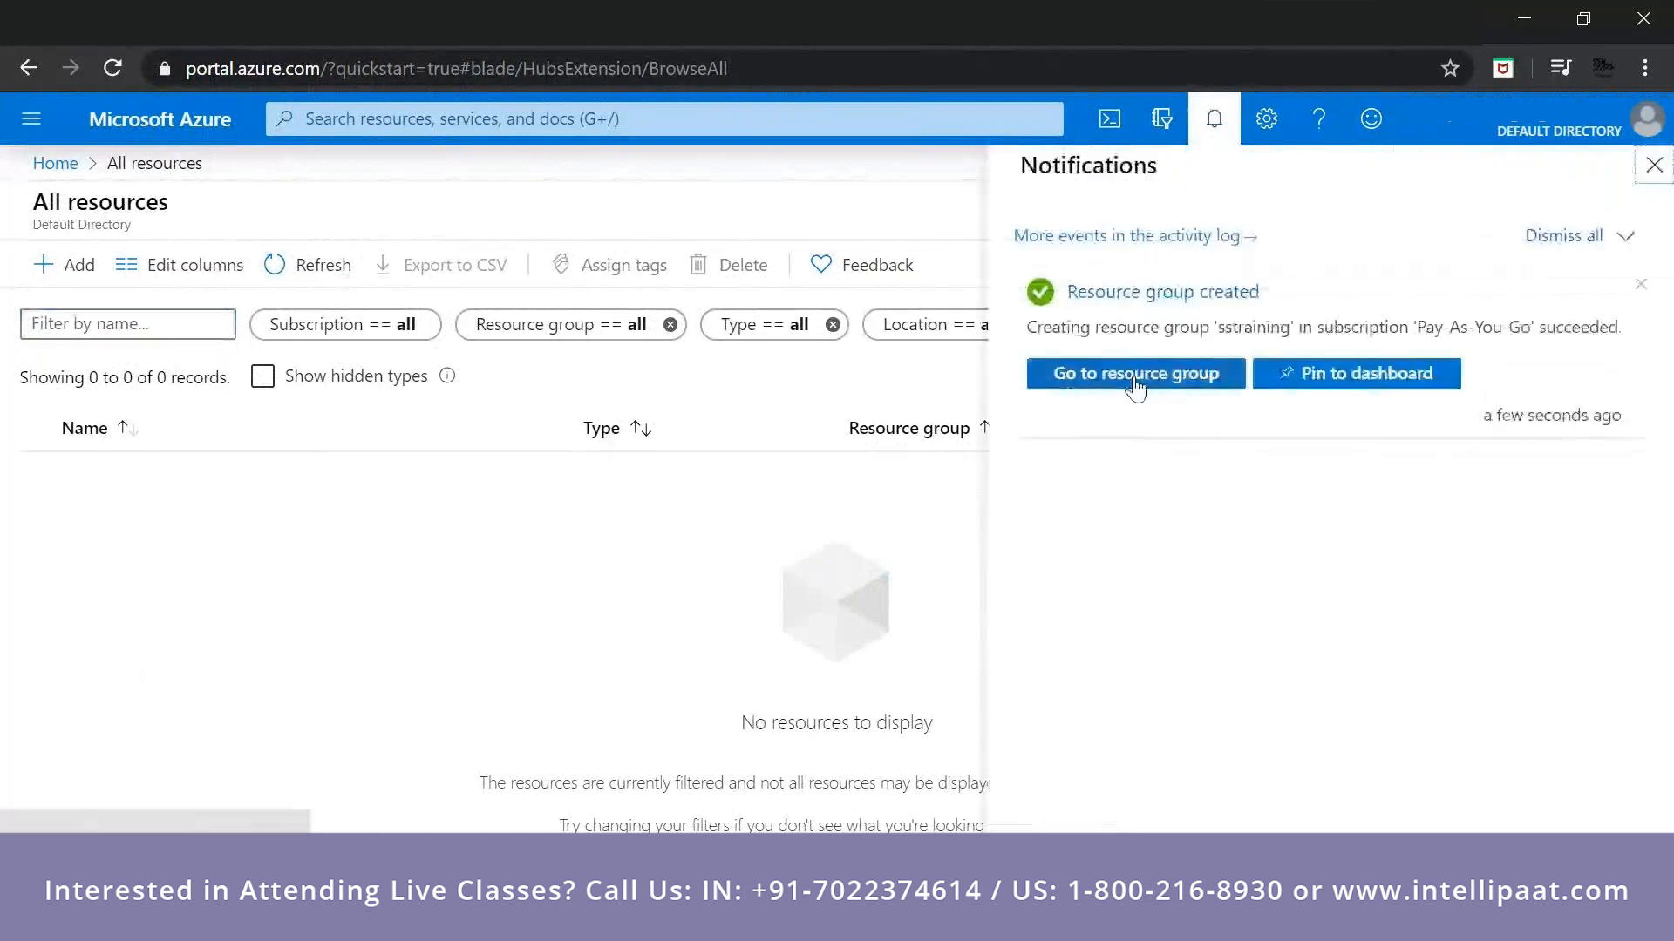
pyautogui.click(1135, 375)
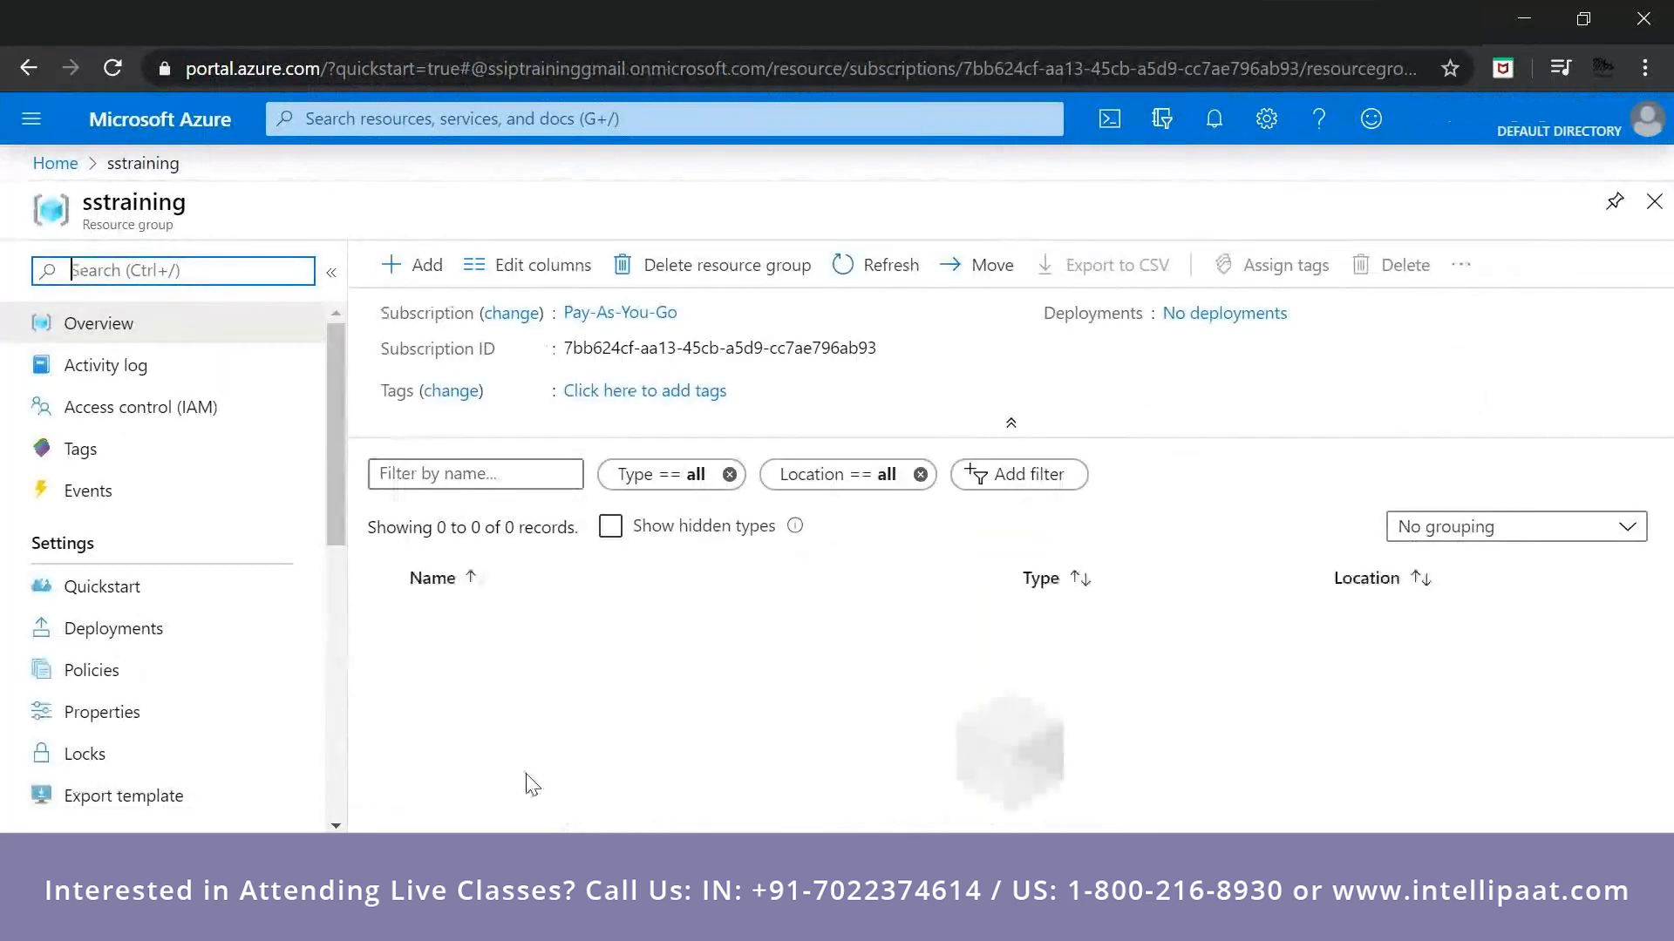
pyautogui.click(338, 105)
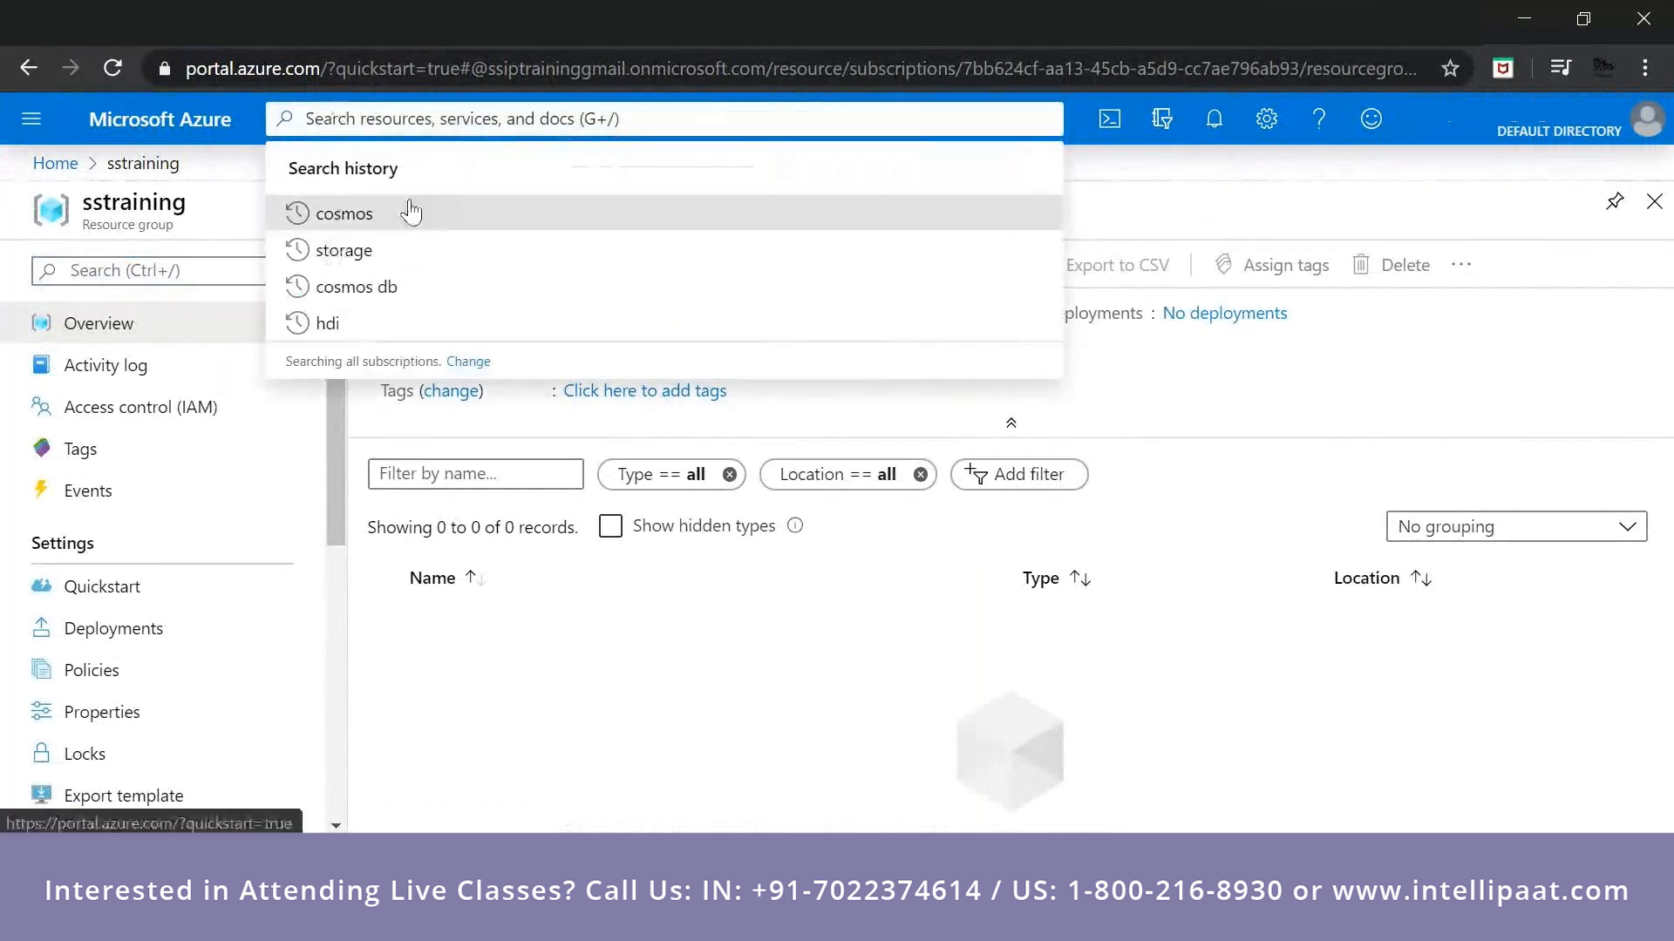
pyautogui.click(485, 665)
pyautogui.click(430, 272)
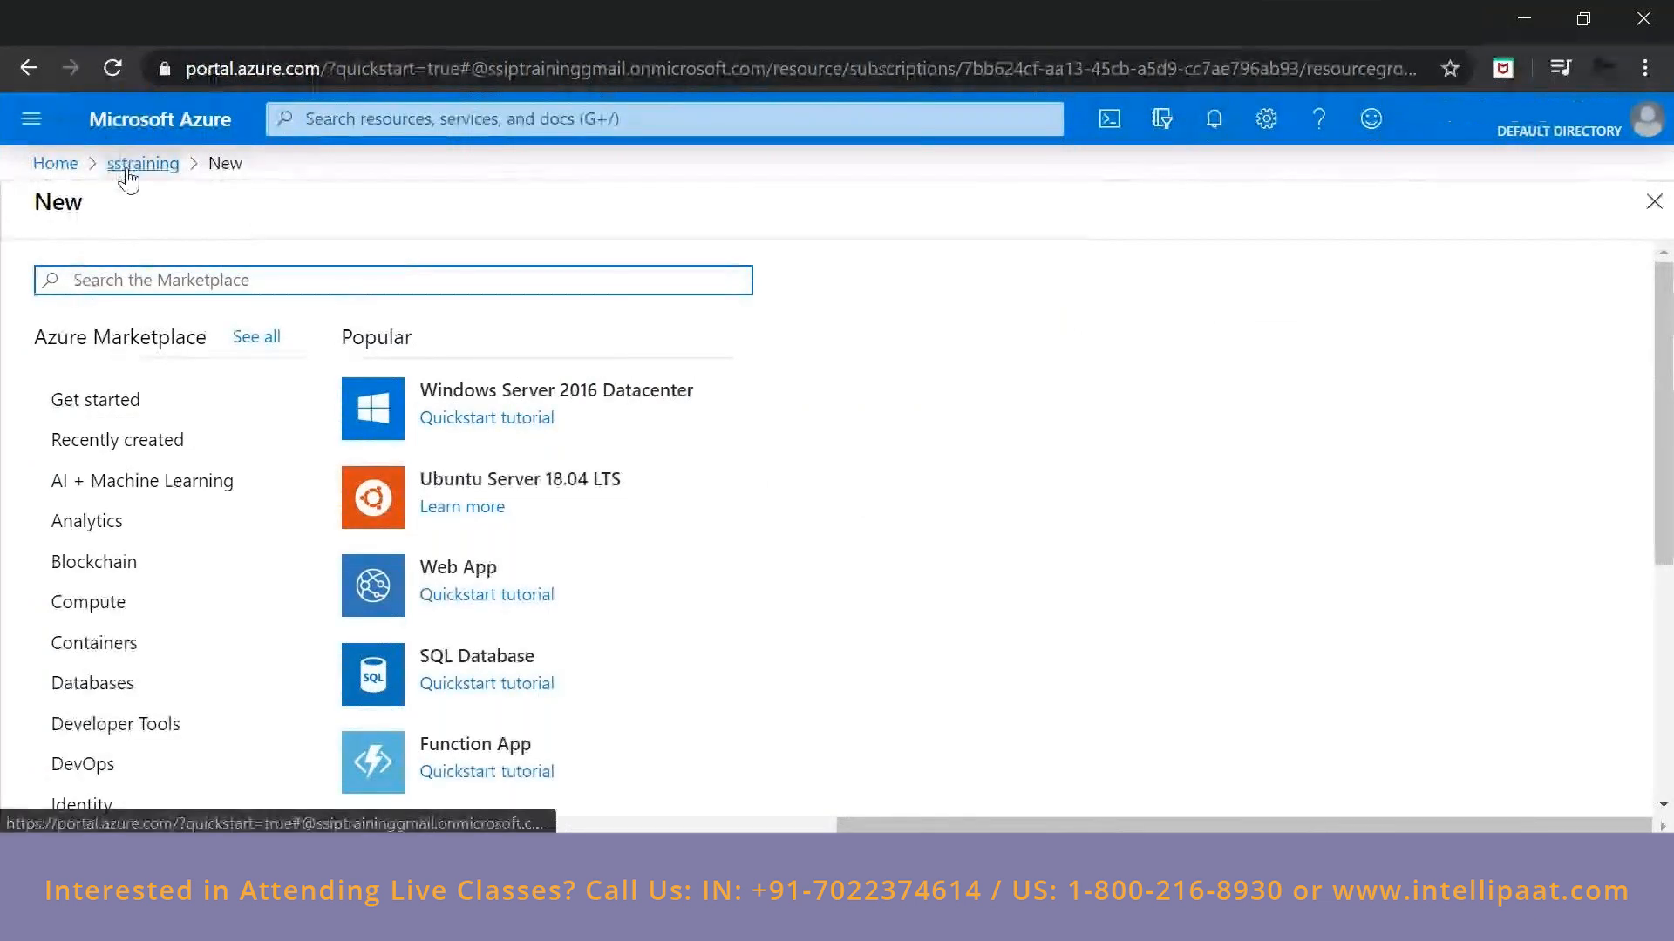
# Search the portal for cosmos and open the Azure Cosmos DB service.
pyautogui.click(392, 116)
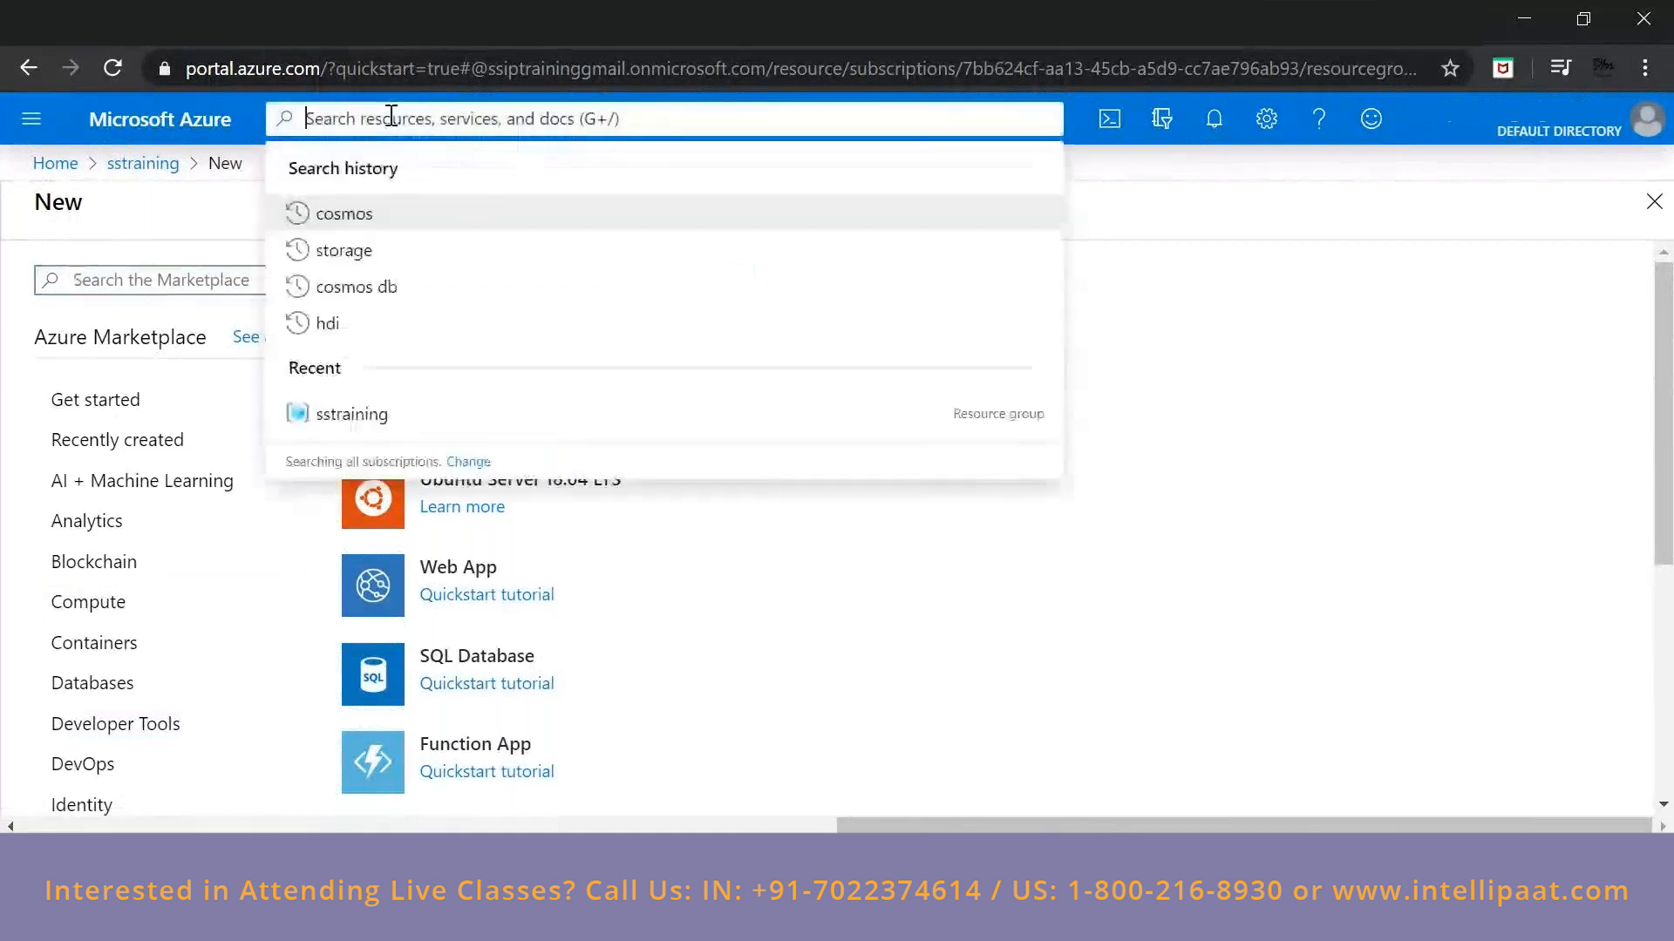
pyautogui.write('c')
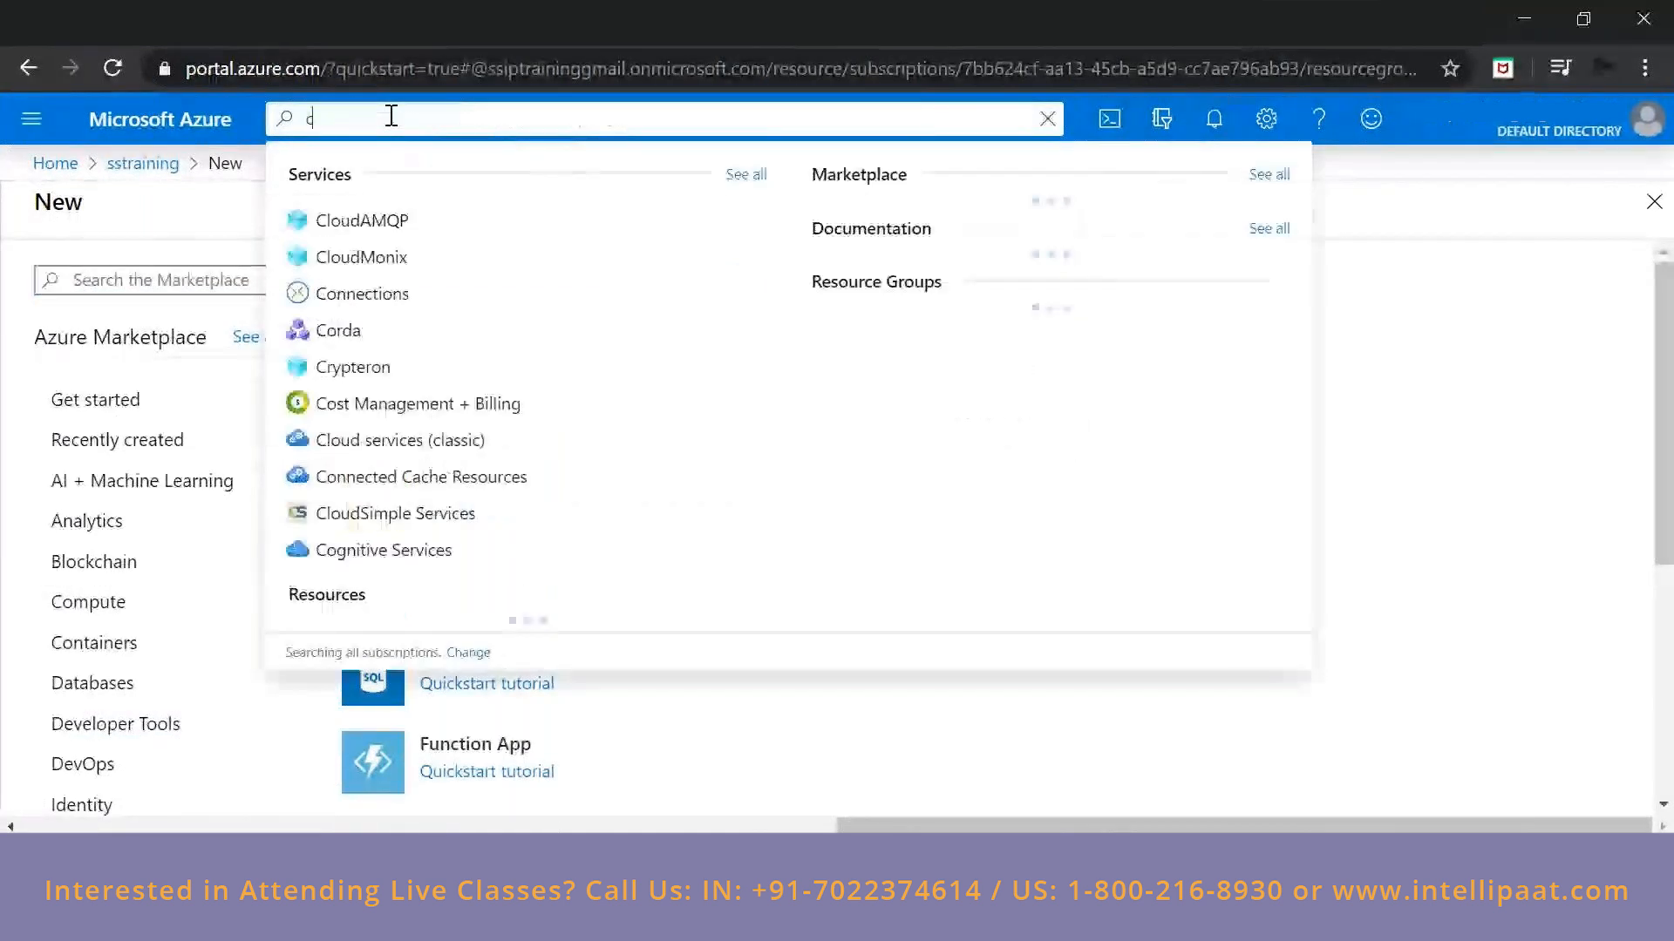
pyautogui.write('osmos')
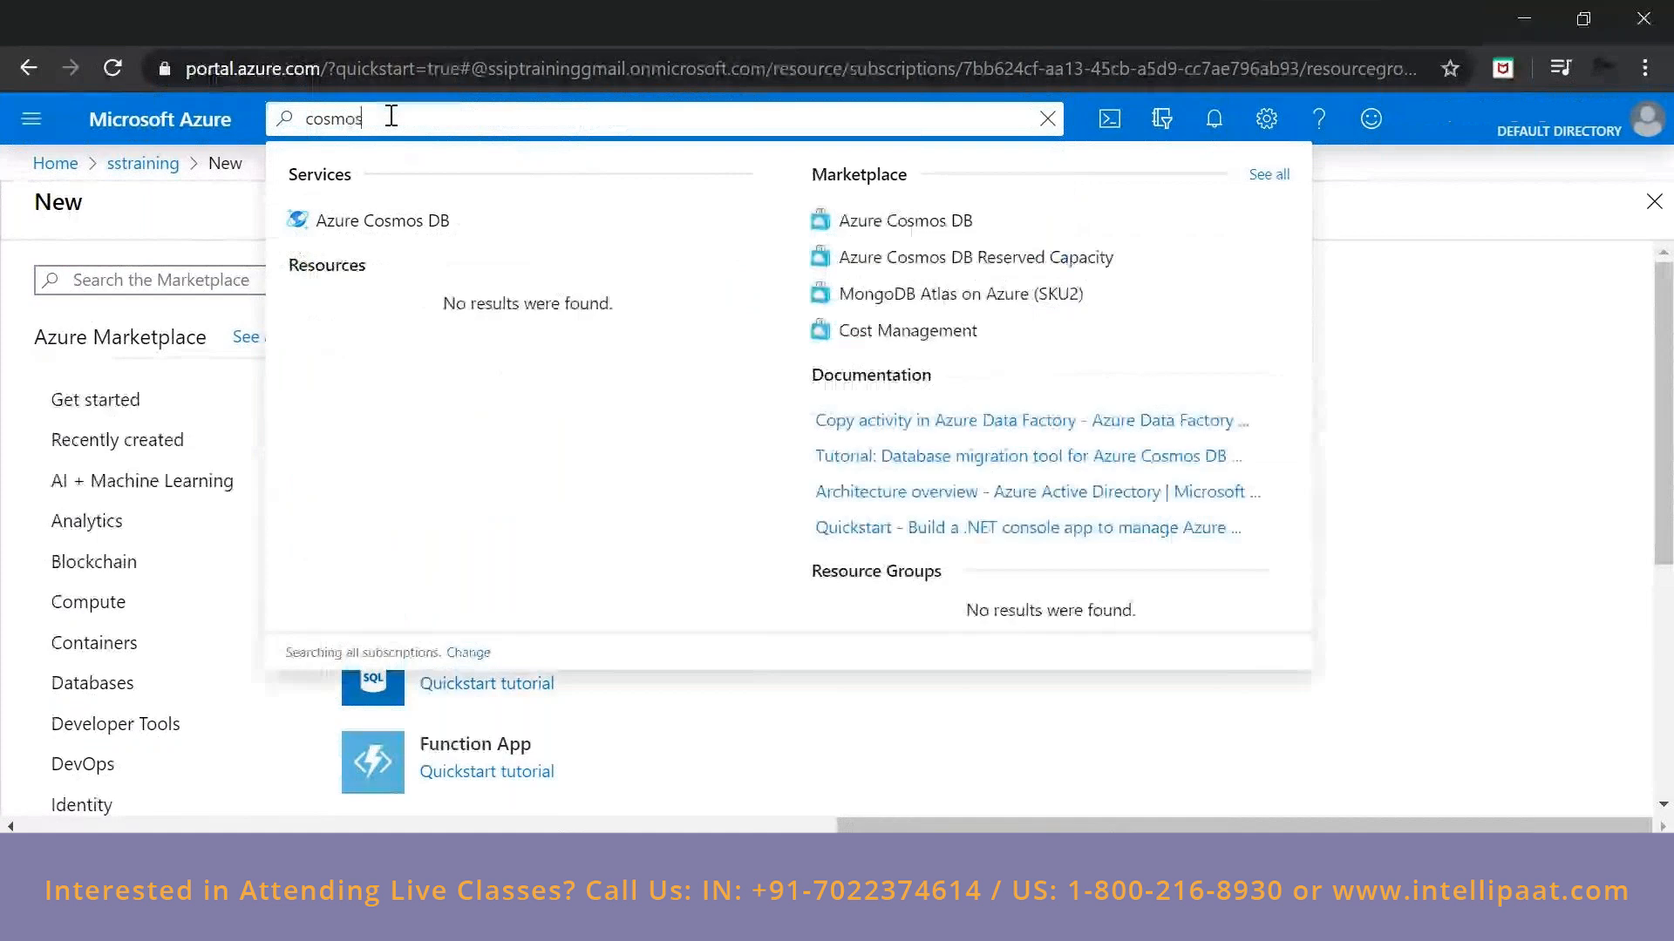
pyautogui.click(416, 228)
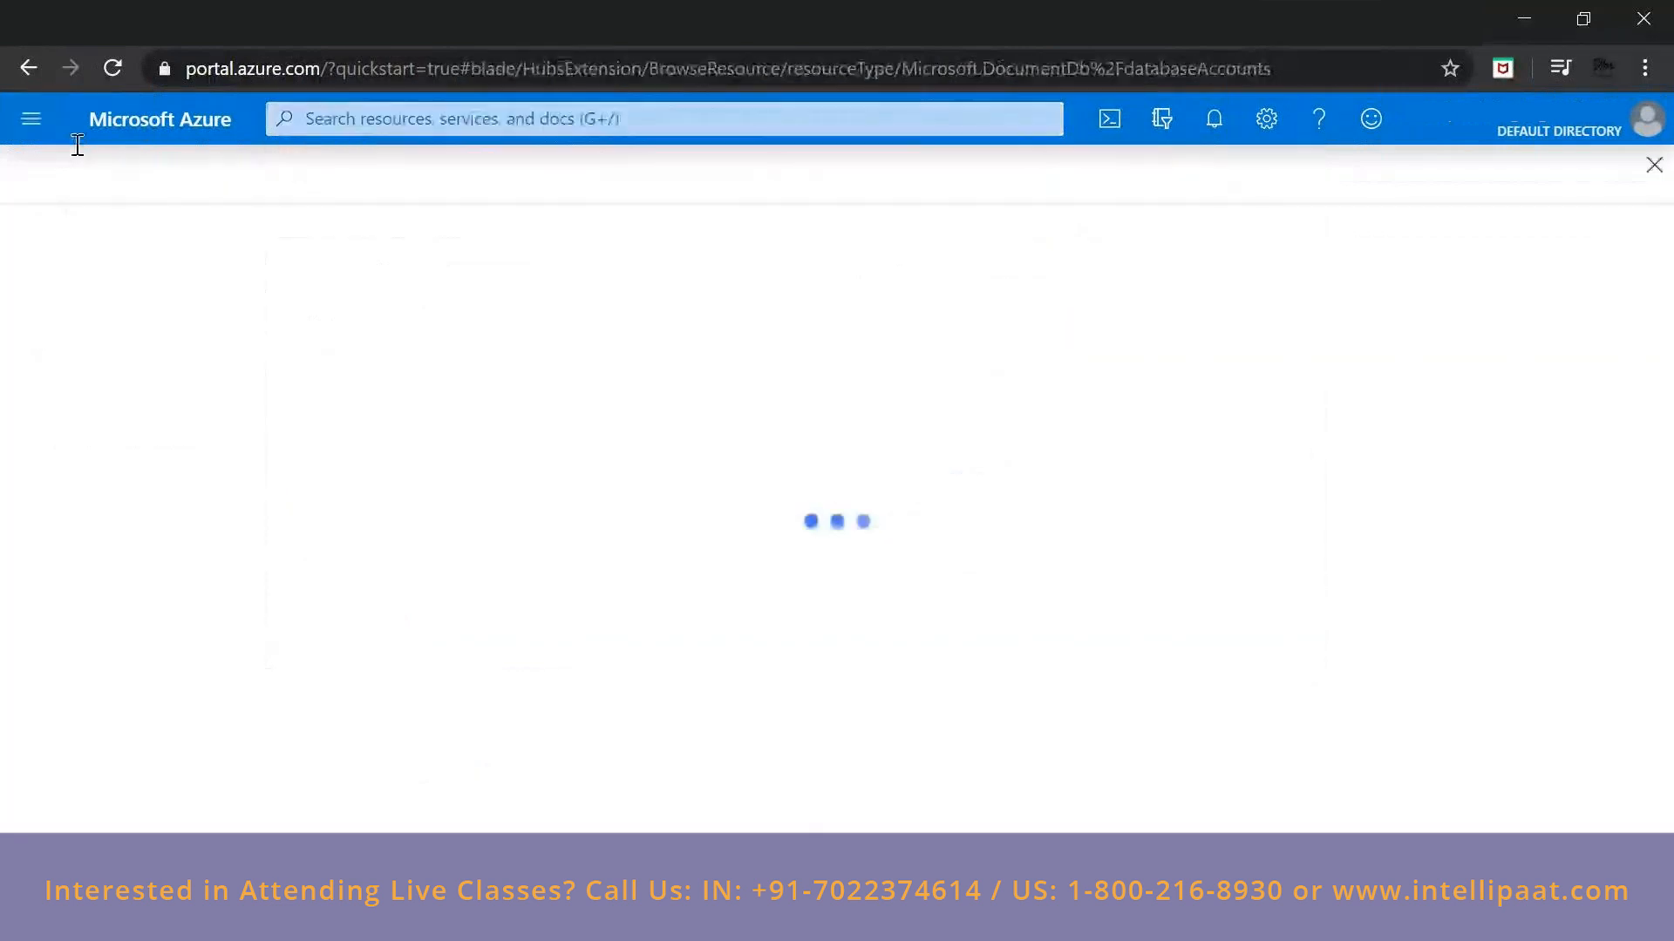
# Open the marketplace page for creating a new resource.
pyautogui.click(32, 119)
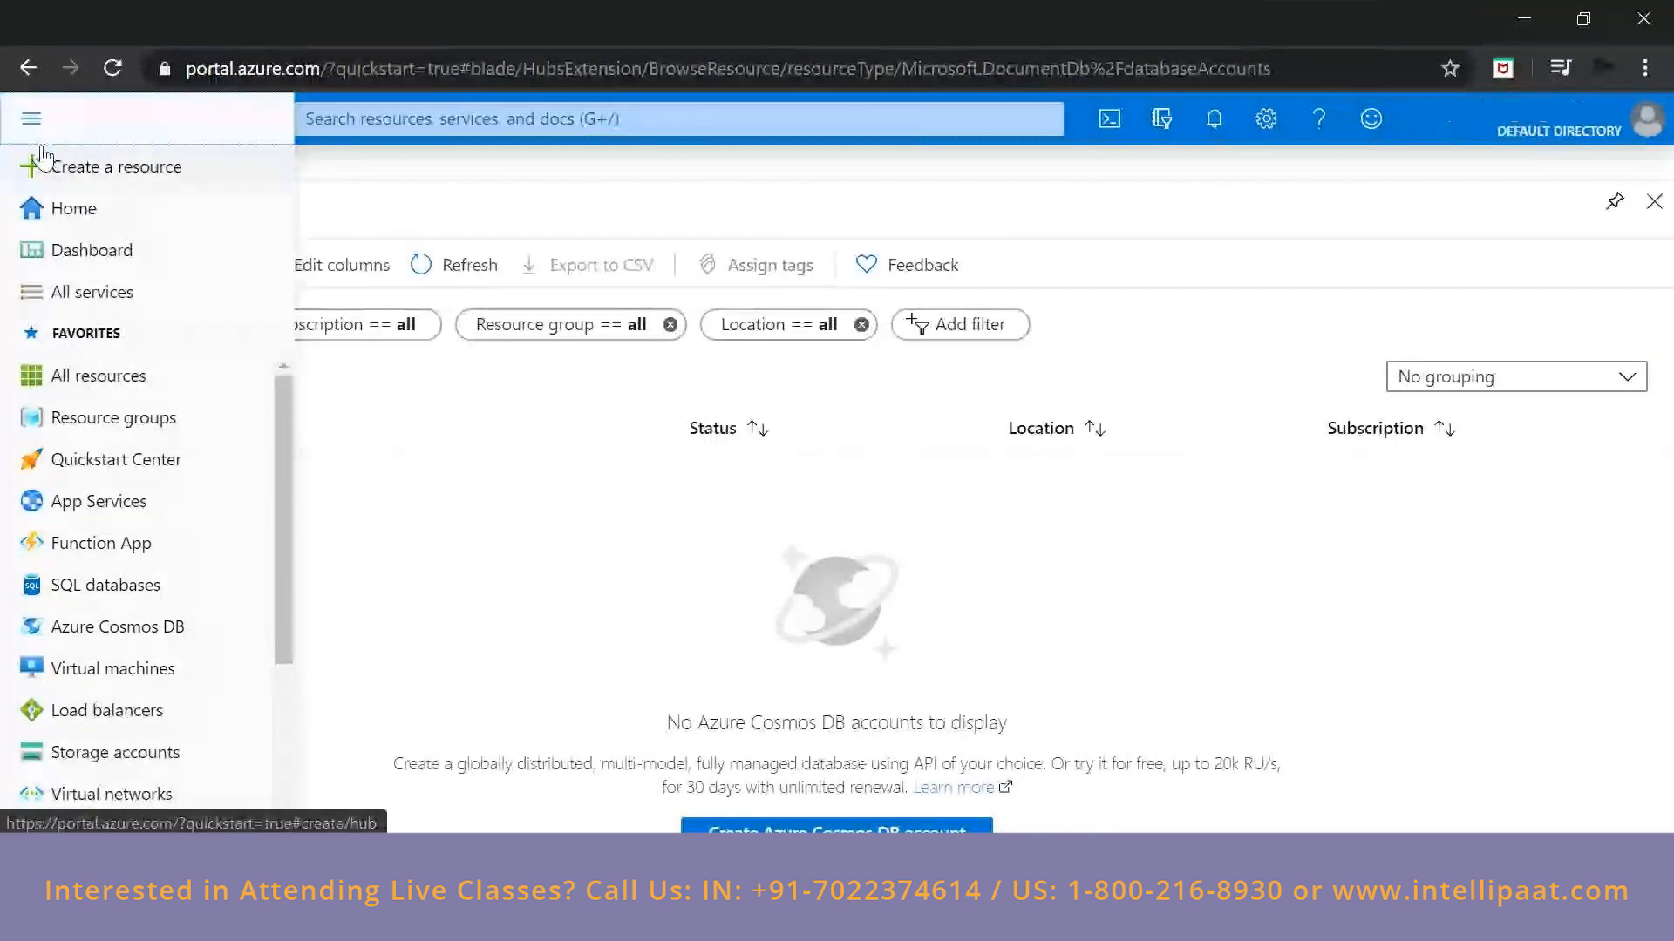
pyautogui.click(37, 129)
pyautogui.click(38, 131)
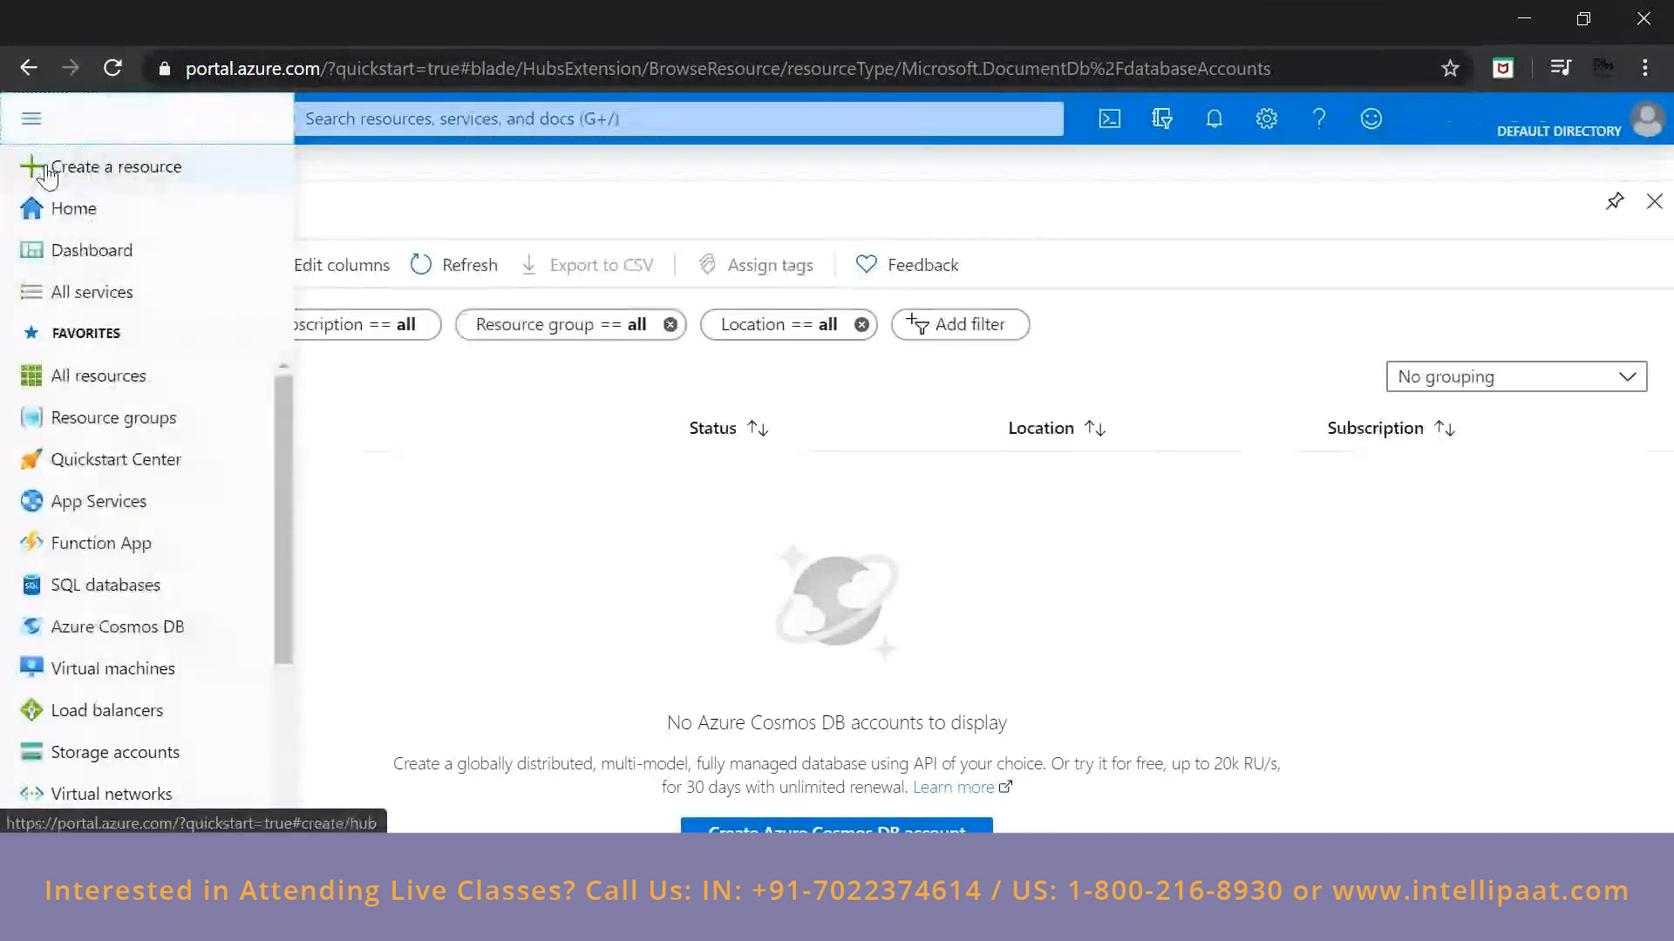
pyautogui.click(48, 175)
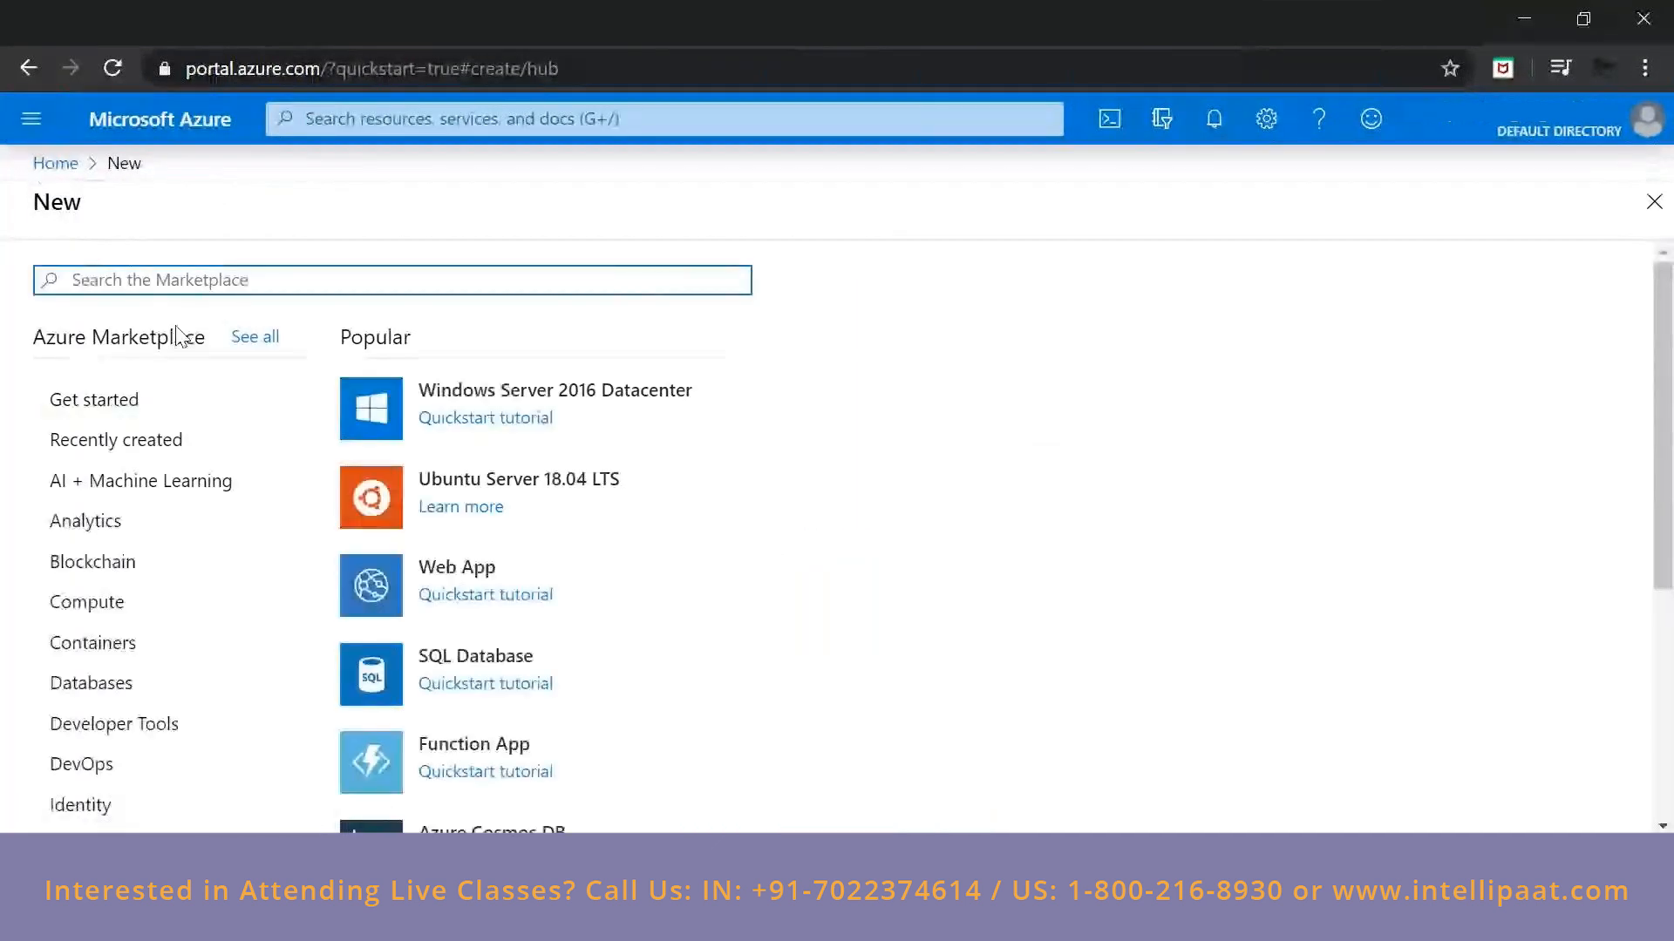
# Examine the featured marketplace offerings in the AI + Machine Learning category and in the Analytics category.
pyautogui.scroll(-5, 328, 410)
pyautogui.scroll(5, 331, 410)
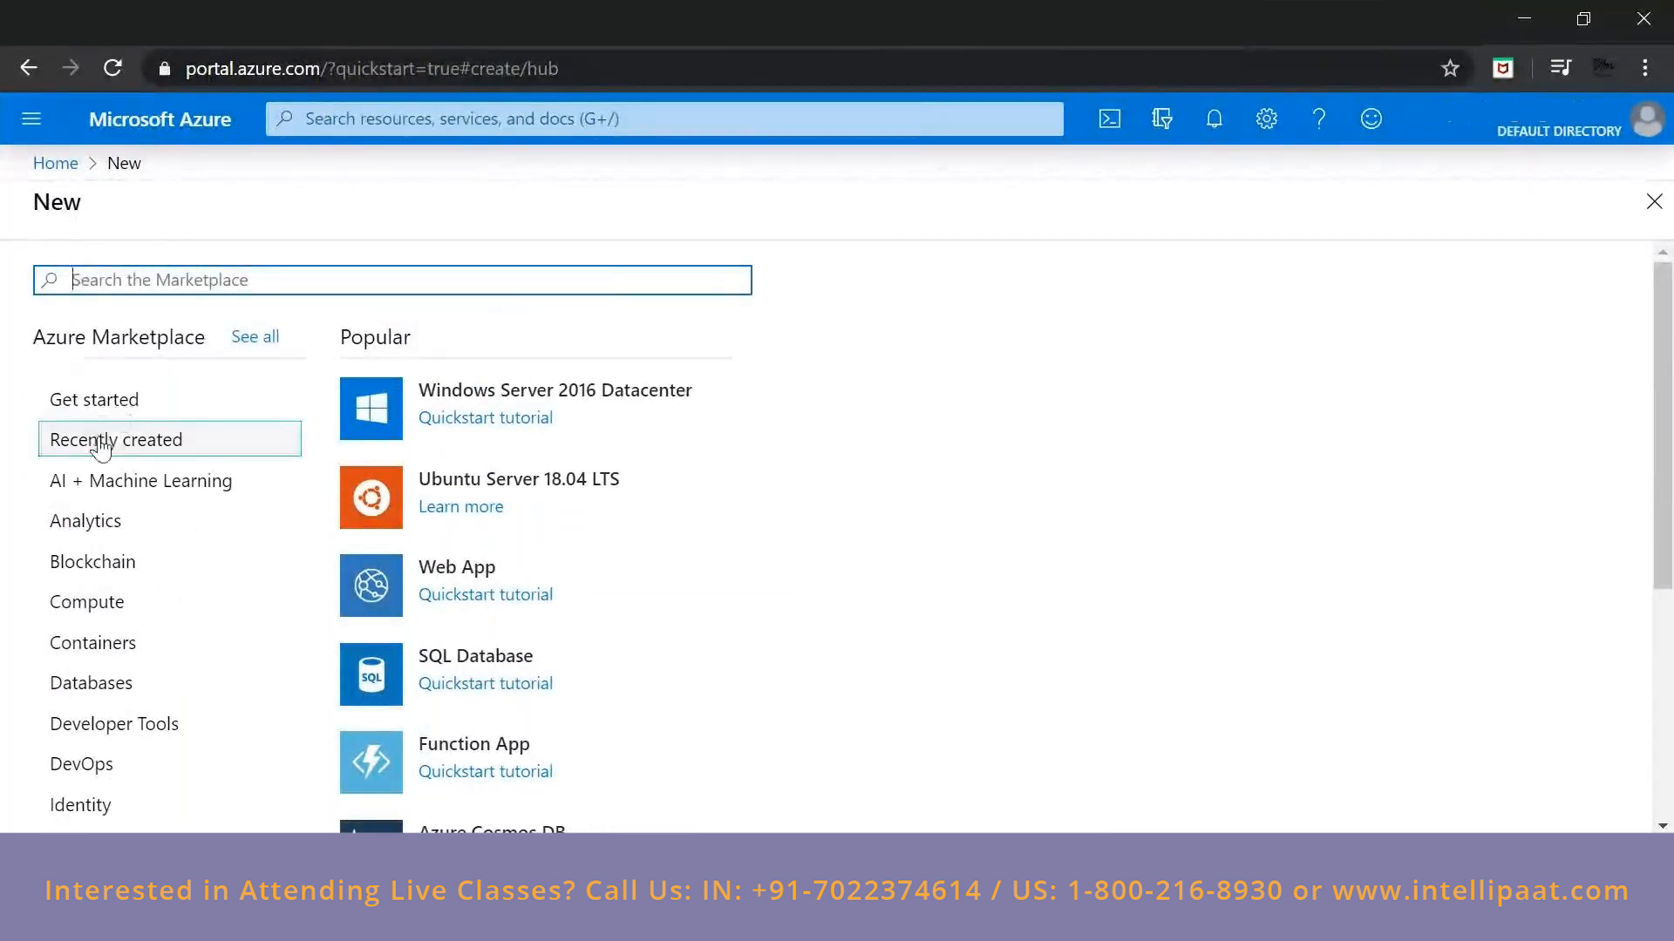
pyautogui.click(150, 483)
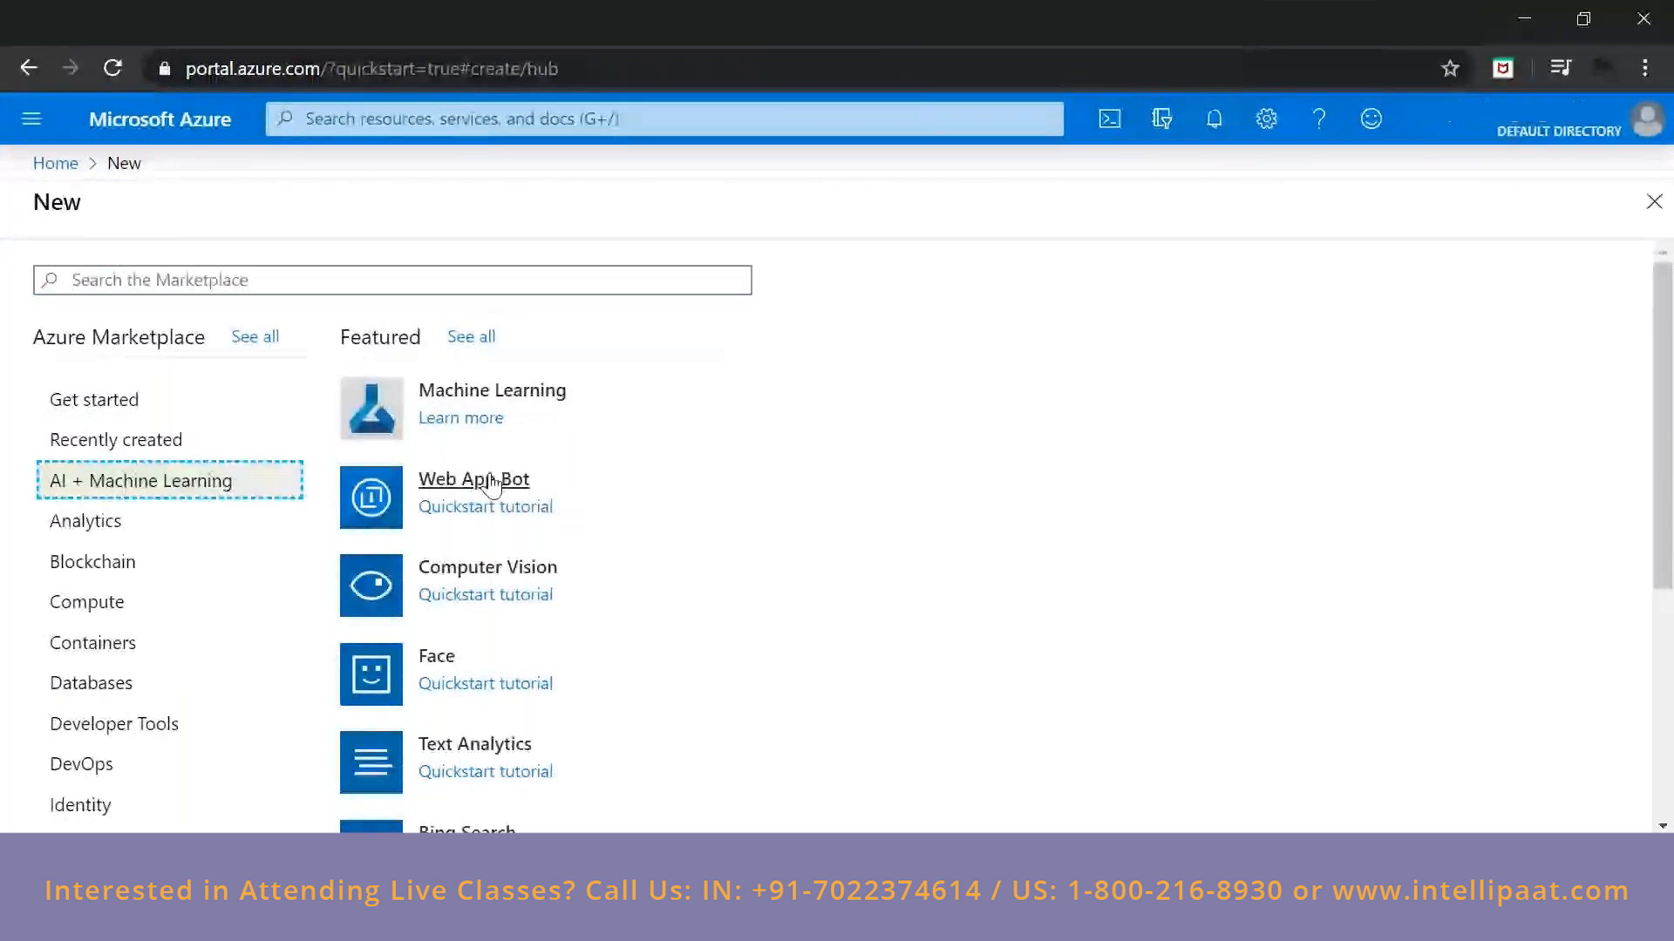
pyautogui.scroll(-2, 213, 377)
pyautogui.click(106, 400)
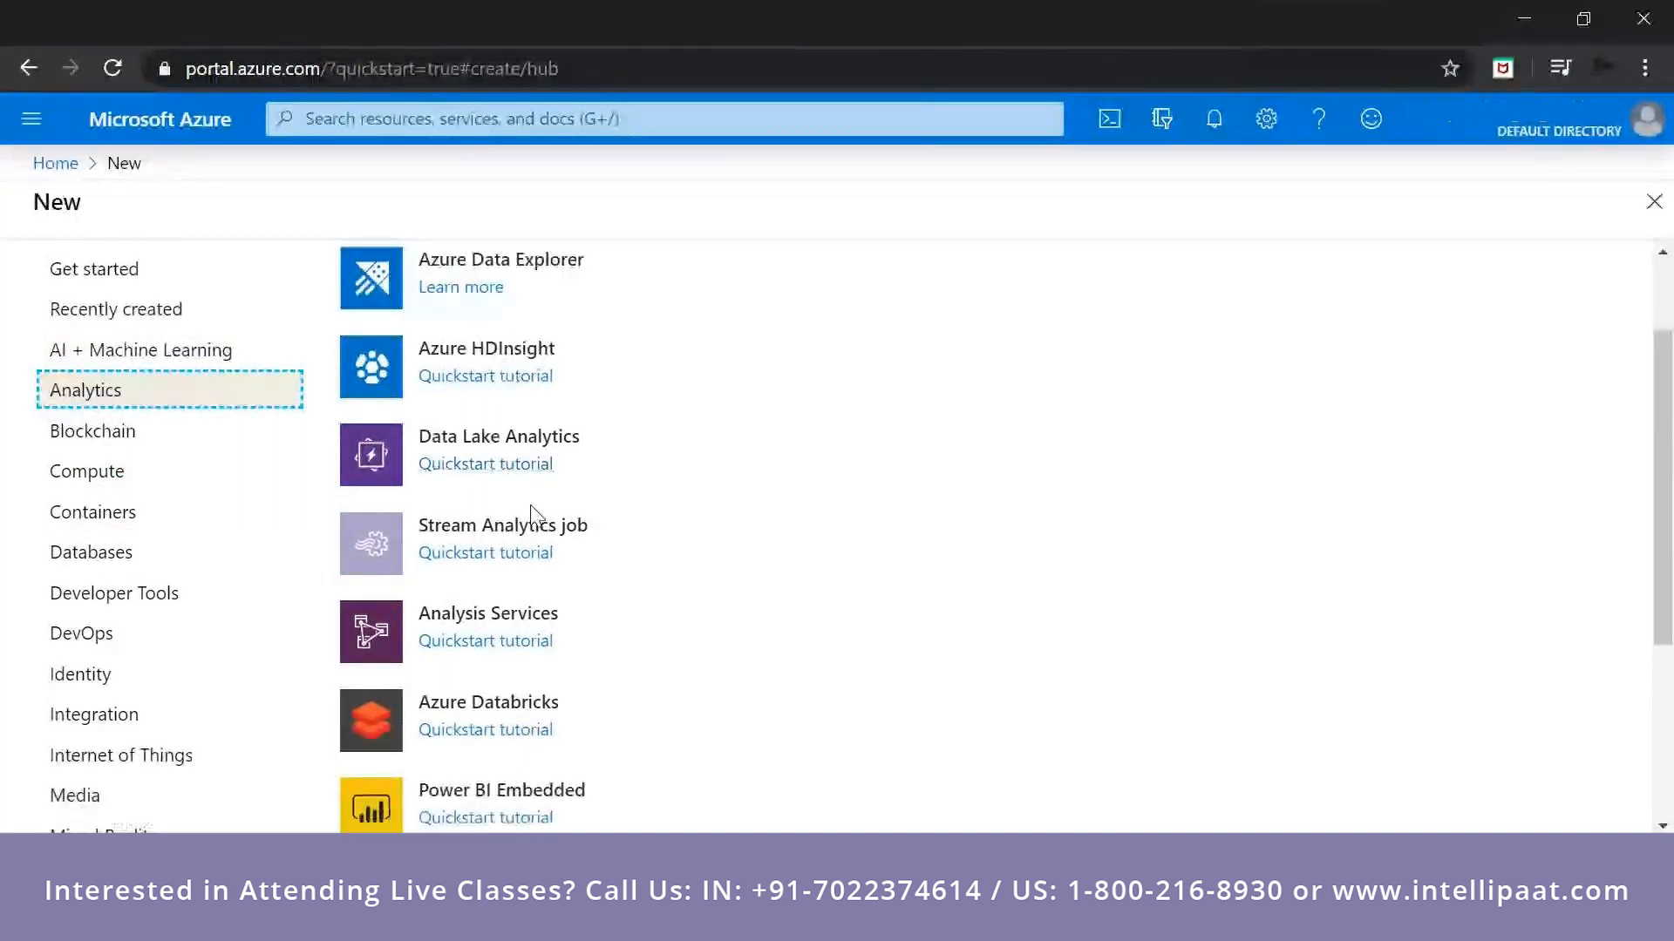
pyautogui.scroll(-2, 558, 410)
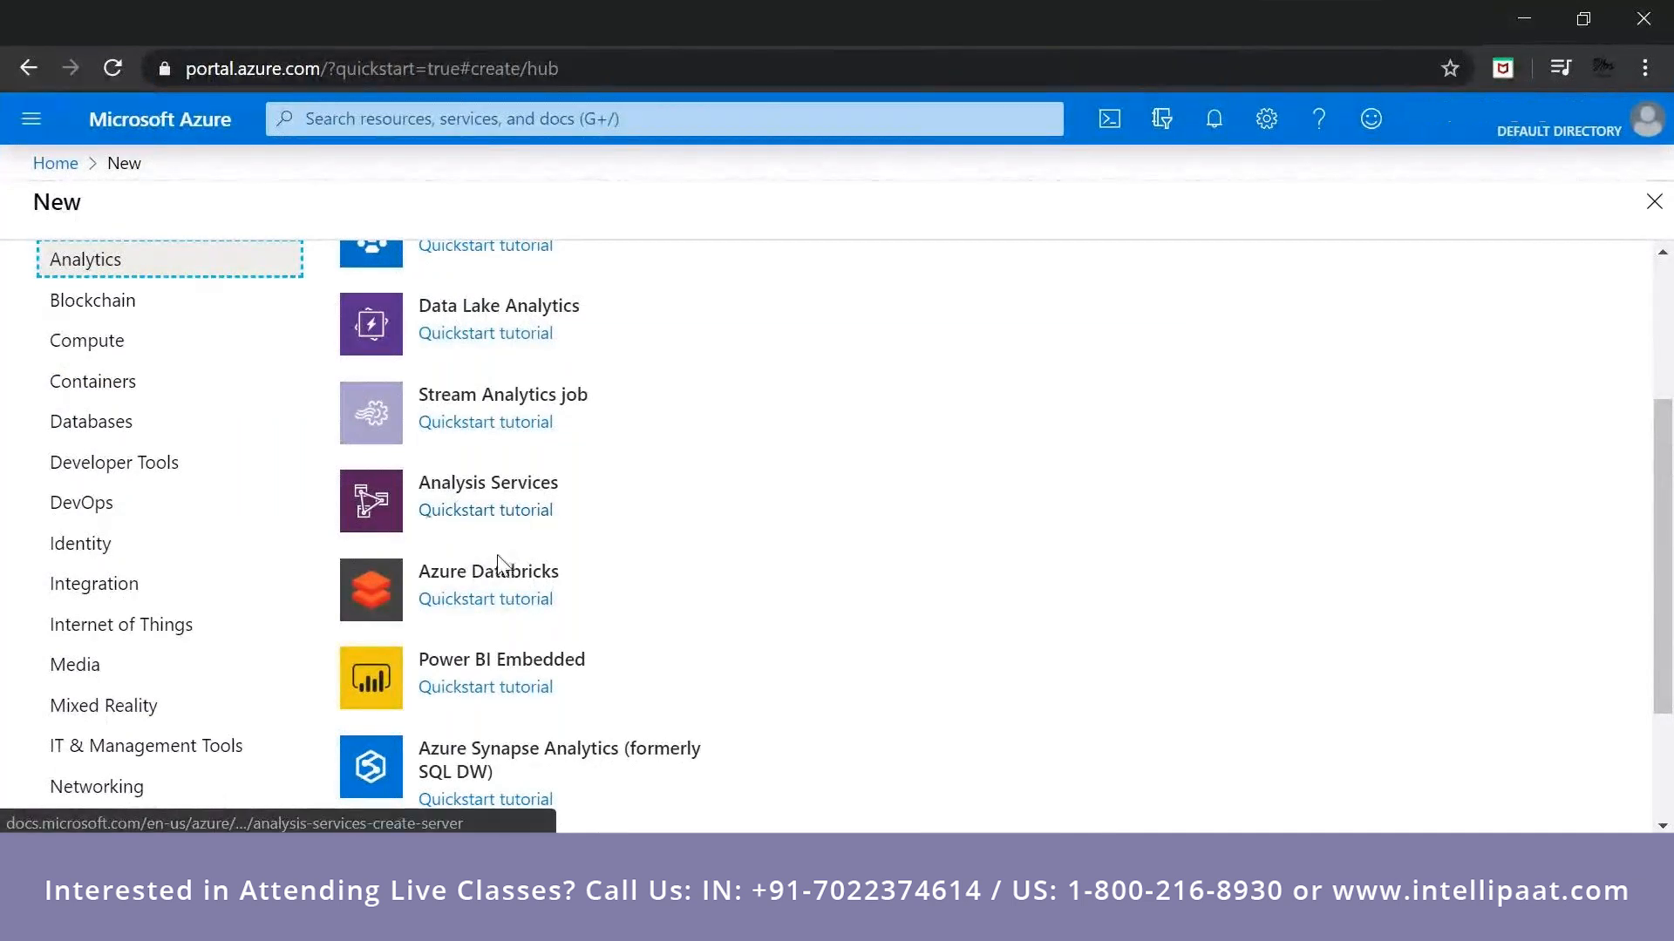
# Open the Azure Databricks quickstart tutorial in a new browser tab, skim through its instructions, and return to the marketplace page.
pyautogui.rightClick(488, 600)
pyautogui.click(544, 619)
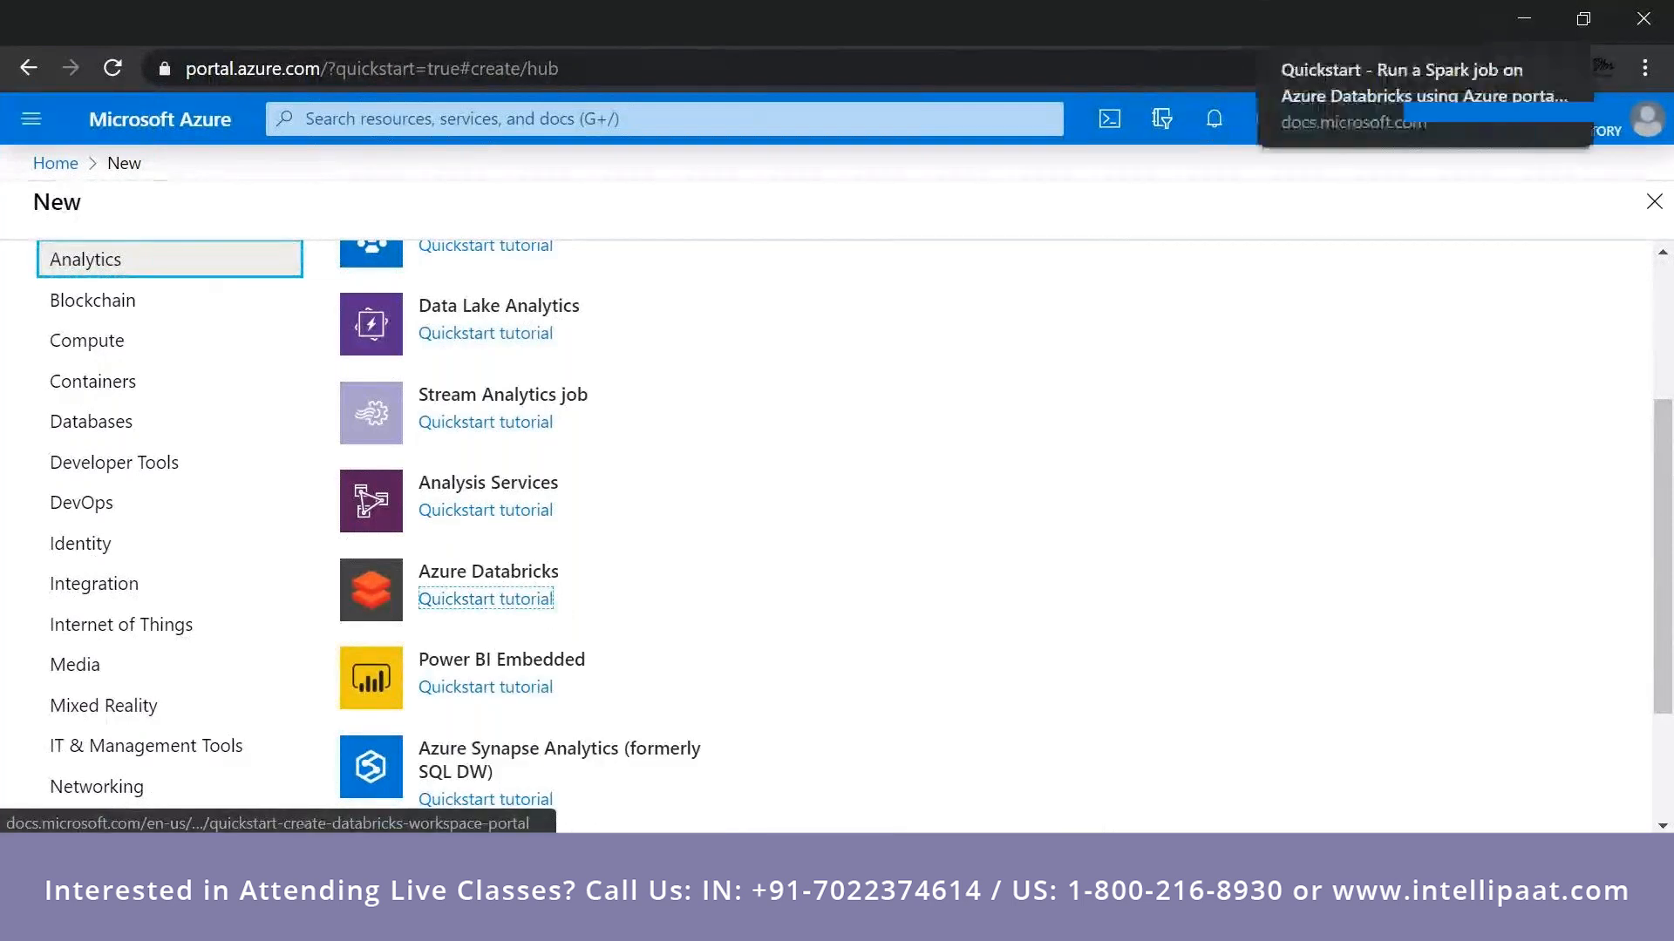
pyautogui.click(1325, 20)
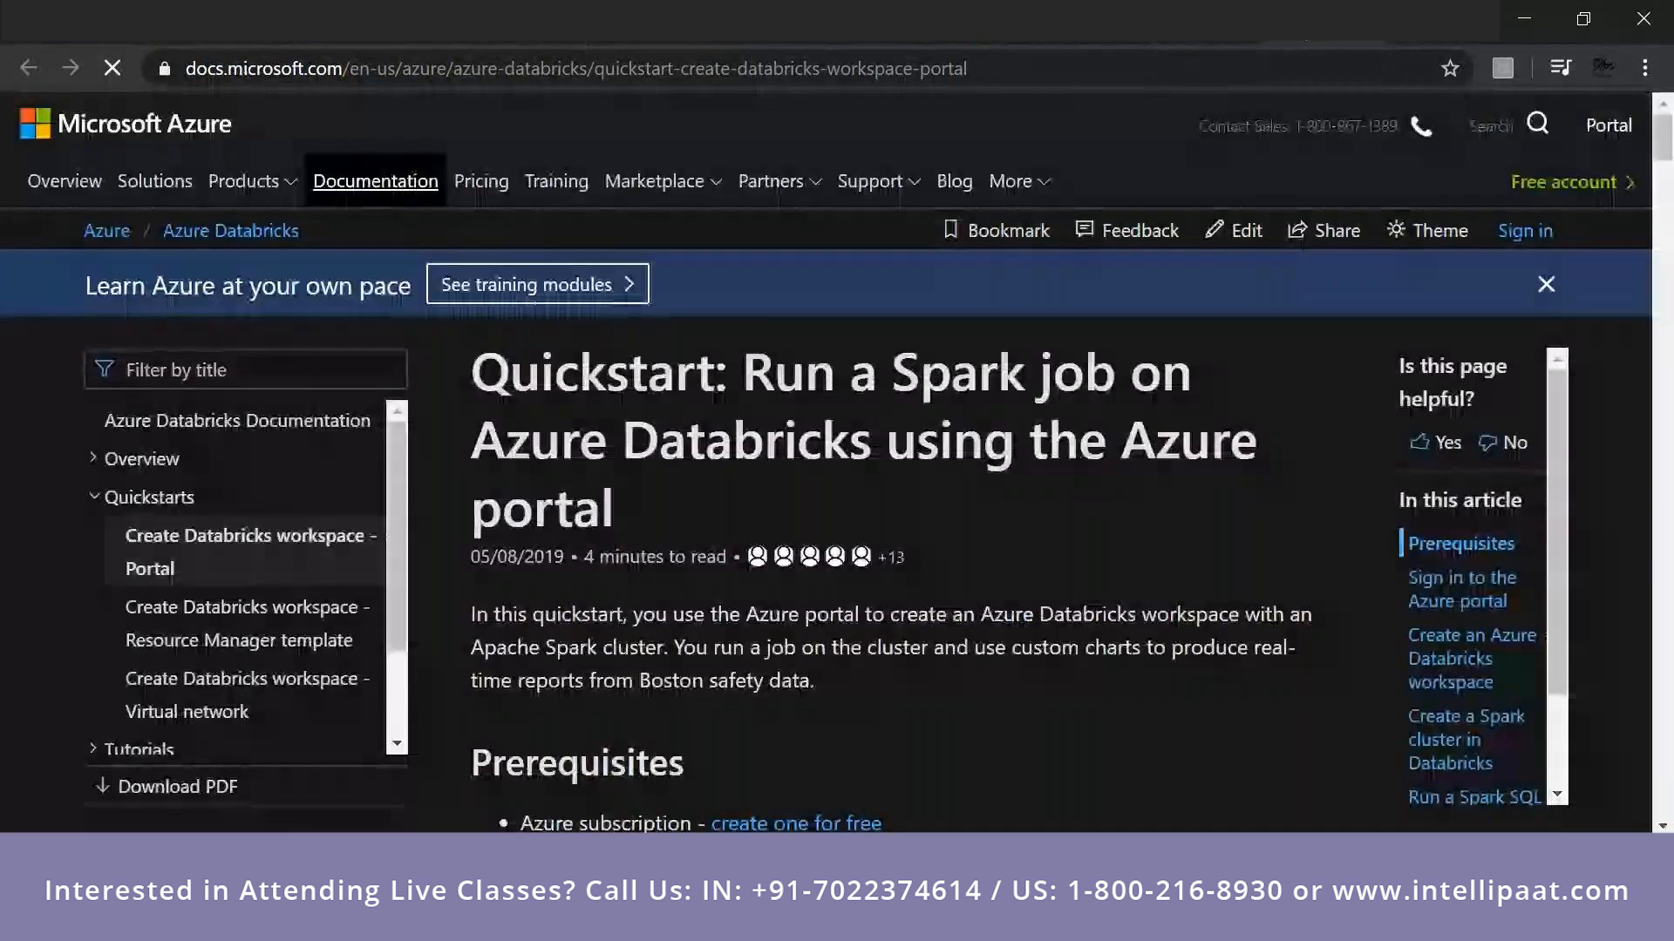
pyautogui.scroll(-5, 789, 539)
pyautogui.scroll(-8, 787, 537)
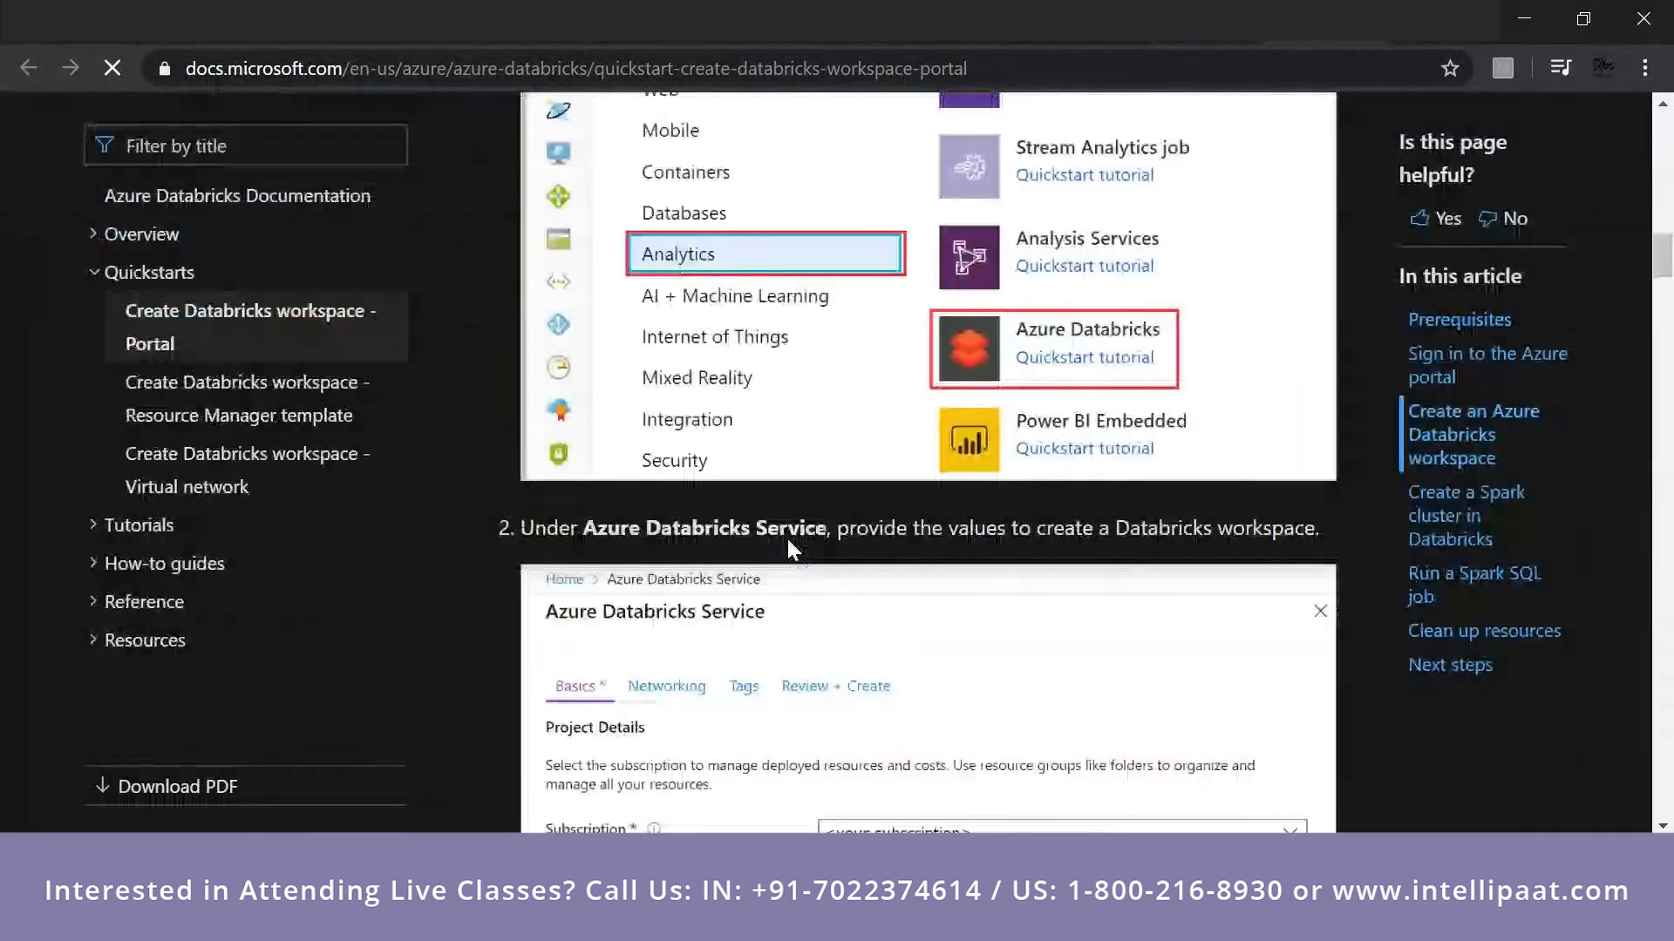
pyautogui.scroll(-6, 787, 538)
pyautogui.scroll(-10, 791, 549)
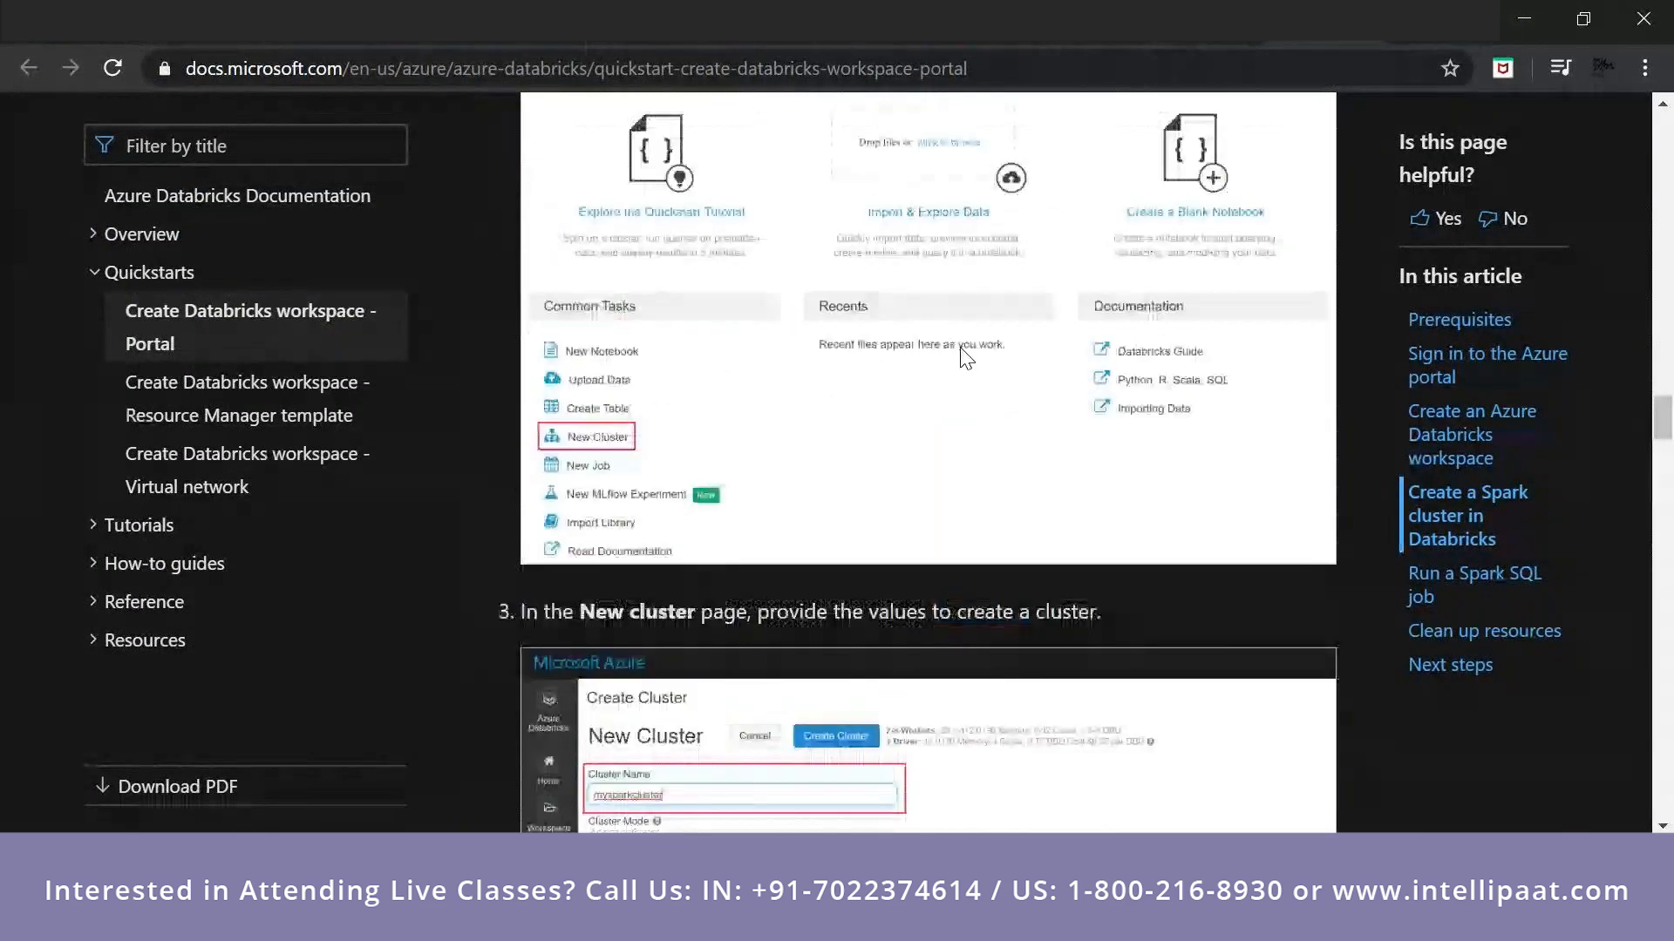
pyautogui.click(1238, 21)
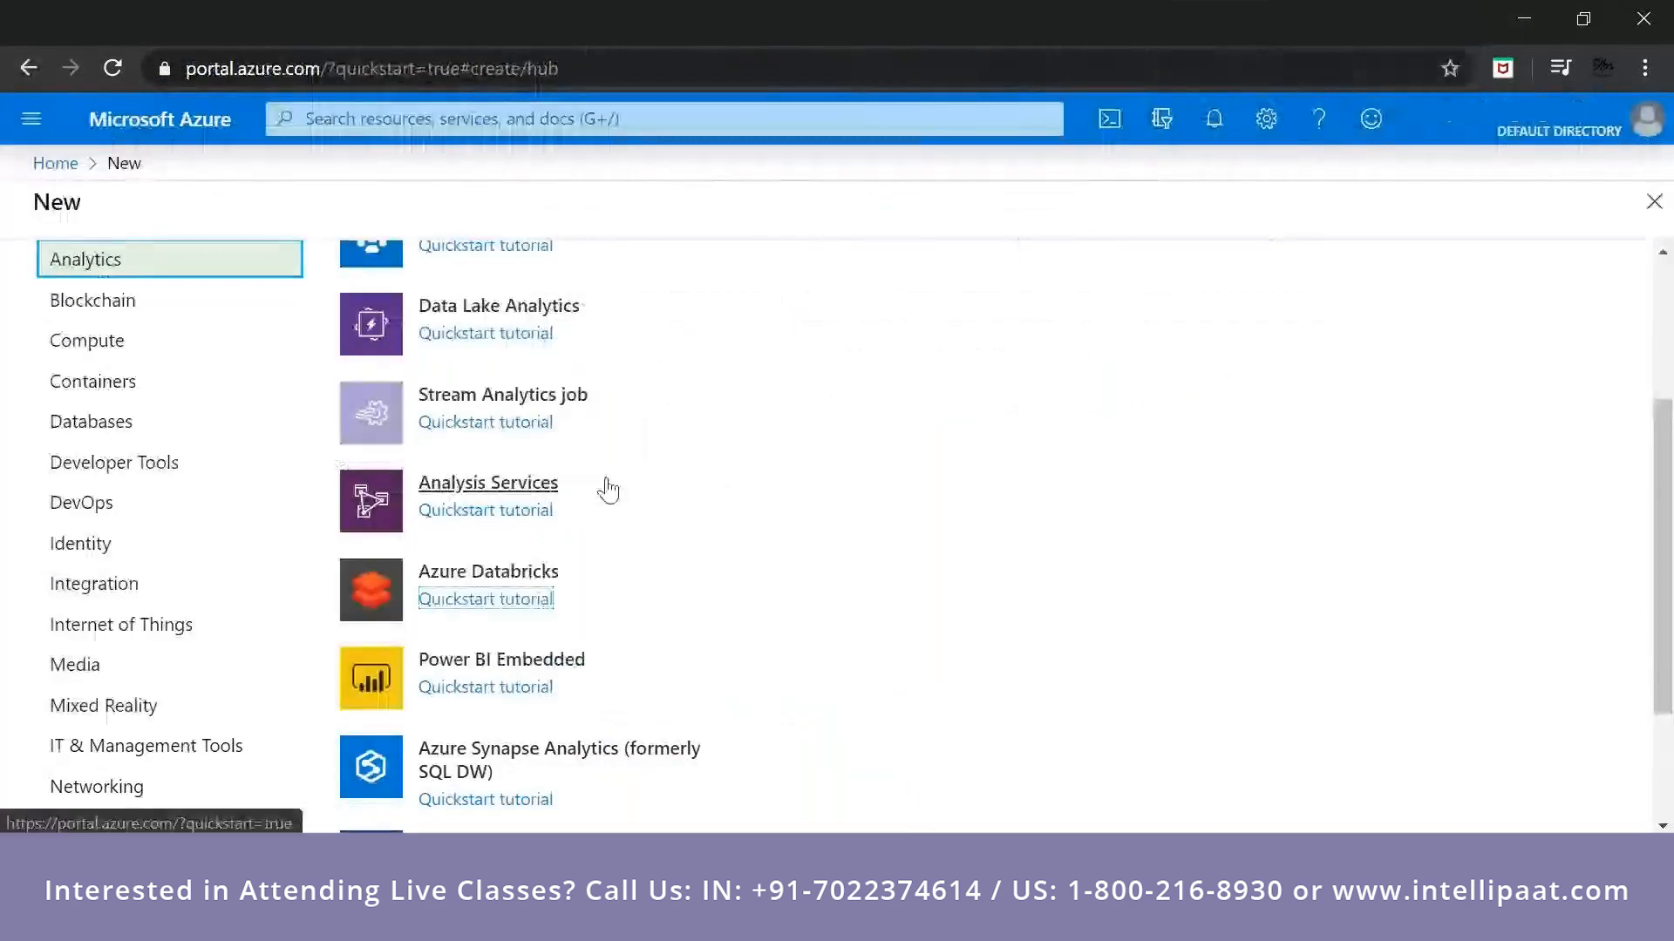
# View the remaining Analytics offerings and look through the featured offerings in the Compute category.
pyautogui.scroll(-2, 610, 523)
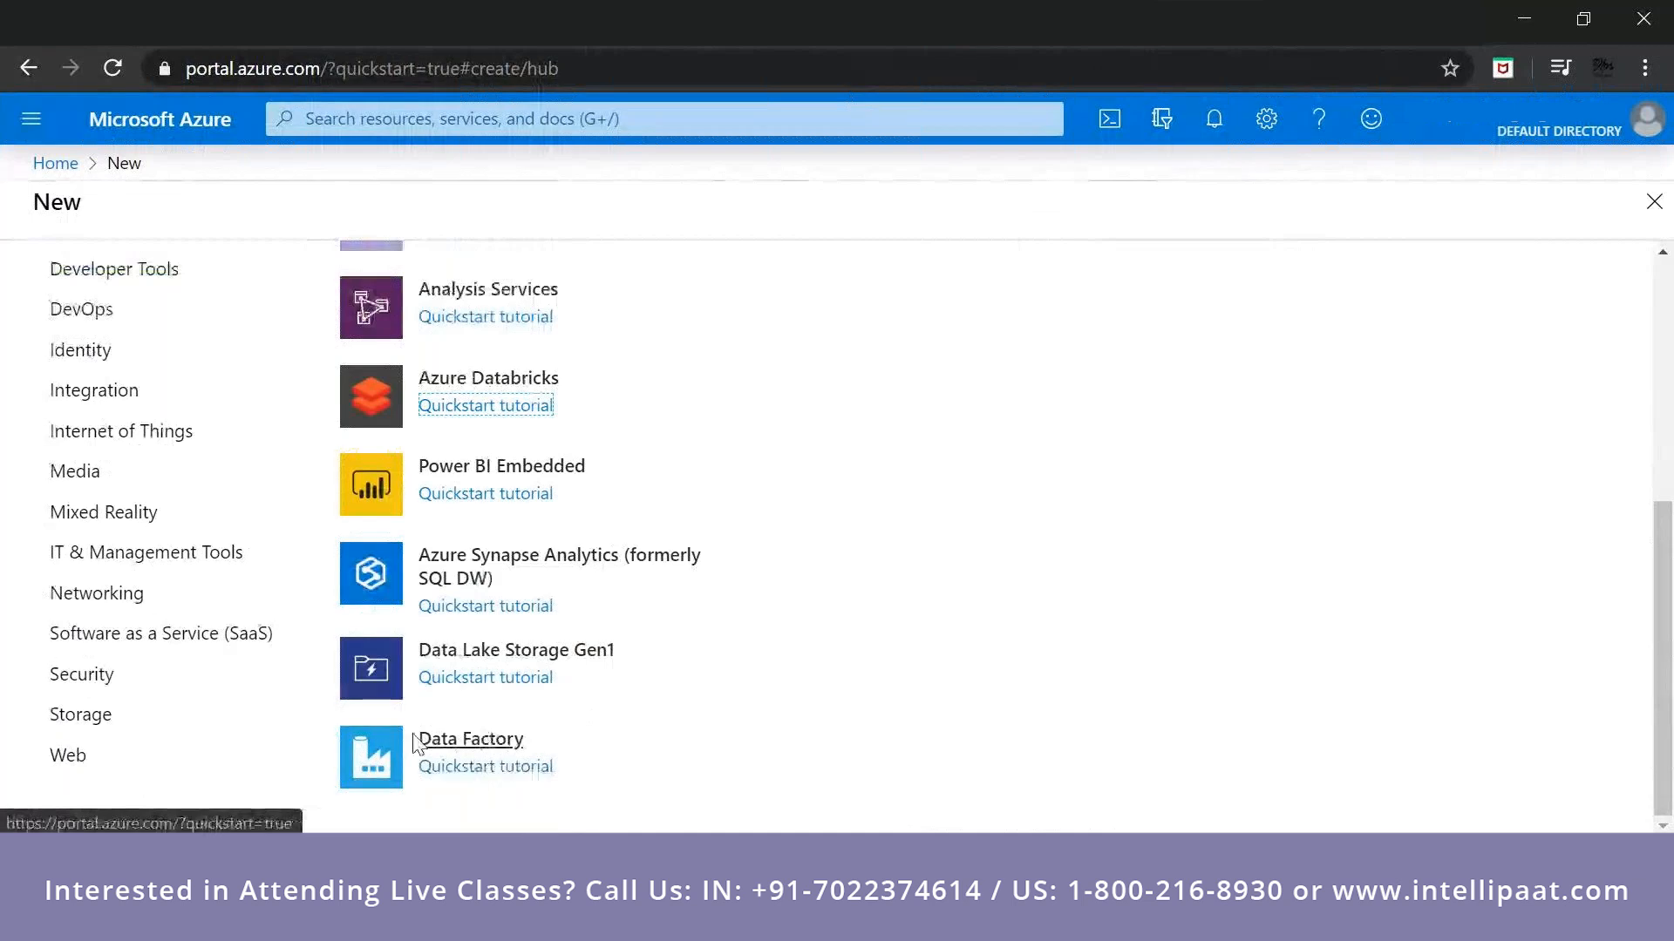
pyautogui.scroll(4, 87, 357)
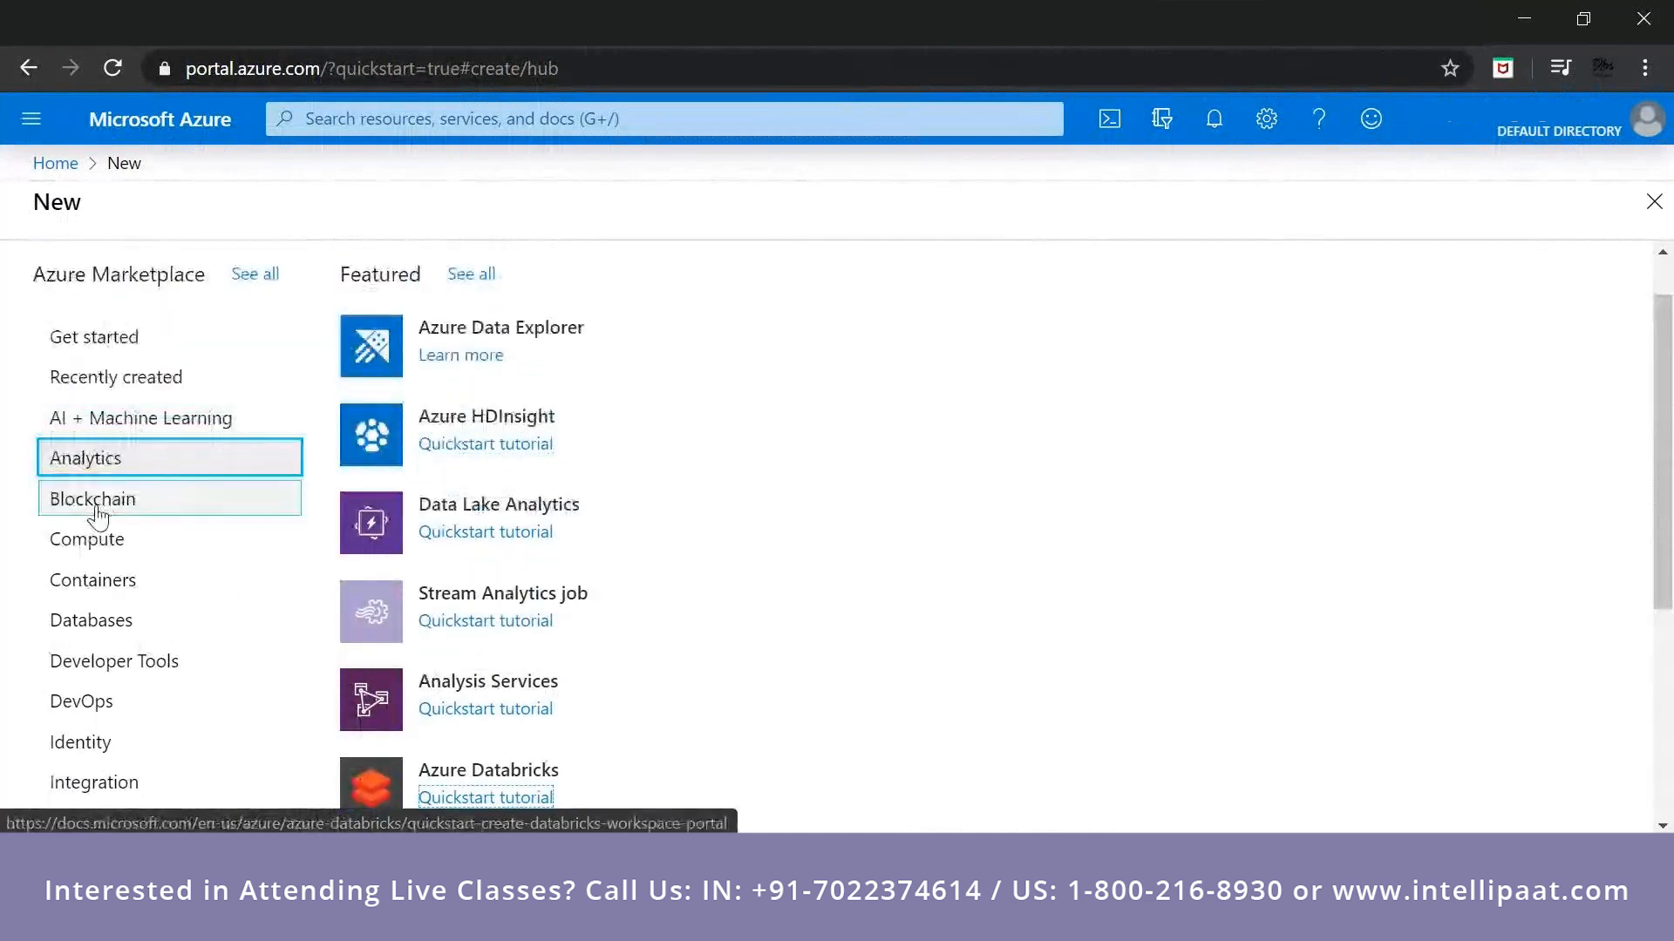
pyautogui.click(52, 548)
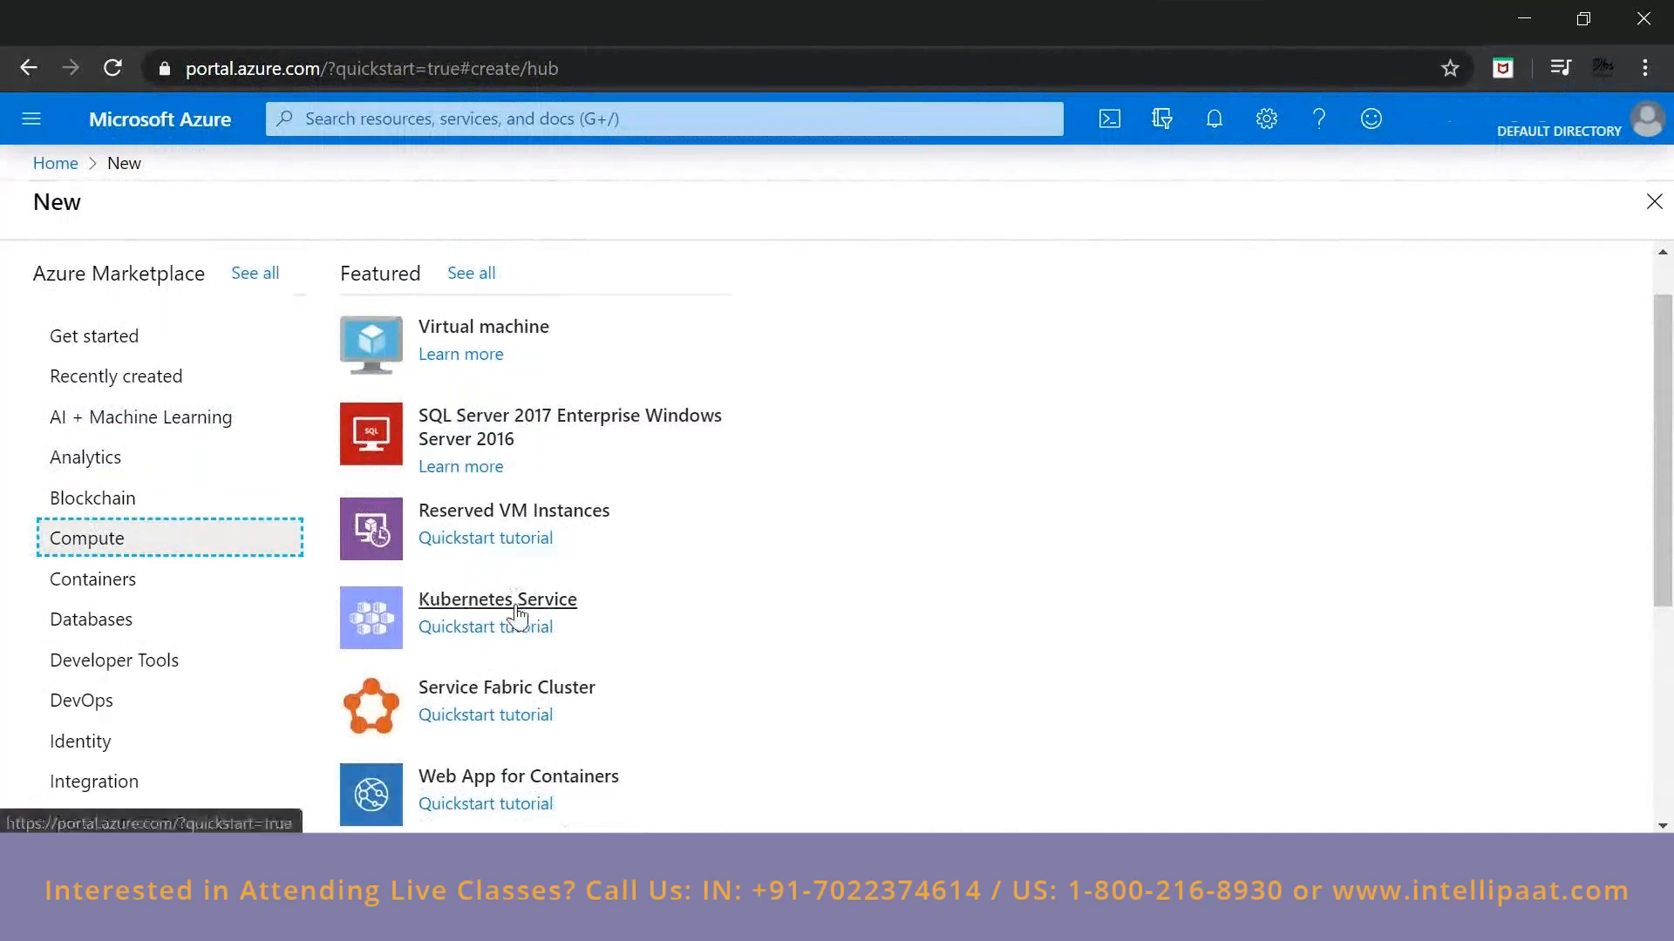
pyautogui.scroll(-1, 516, 616)
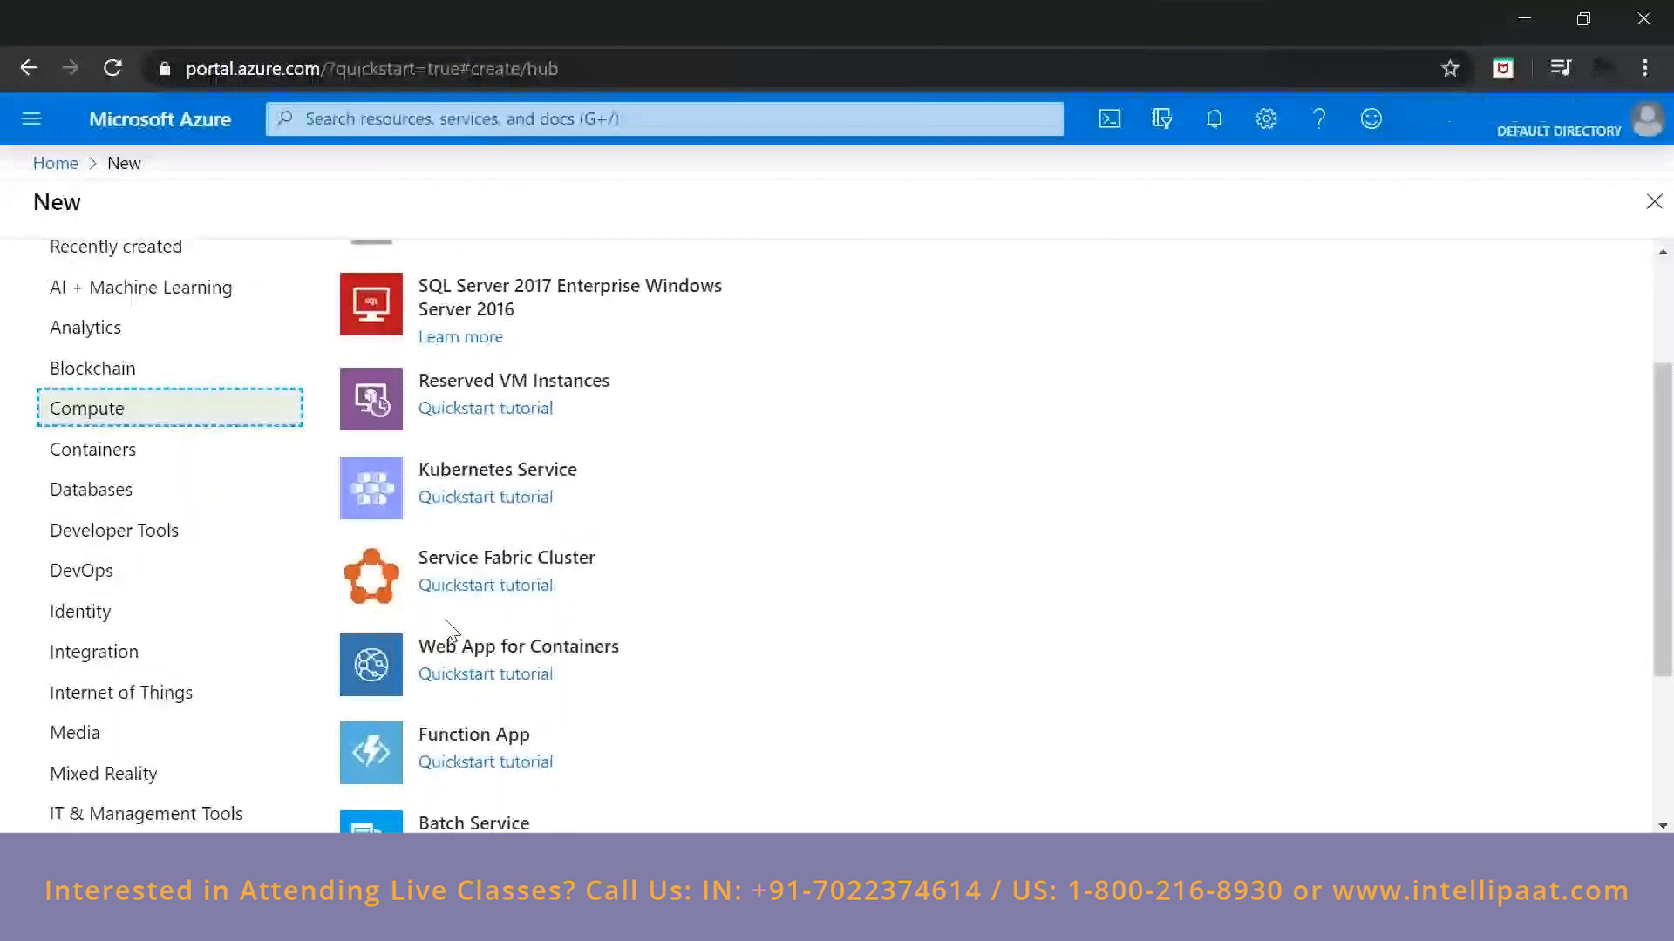
pyautogui.scroll(-3, 98, 454)
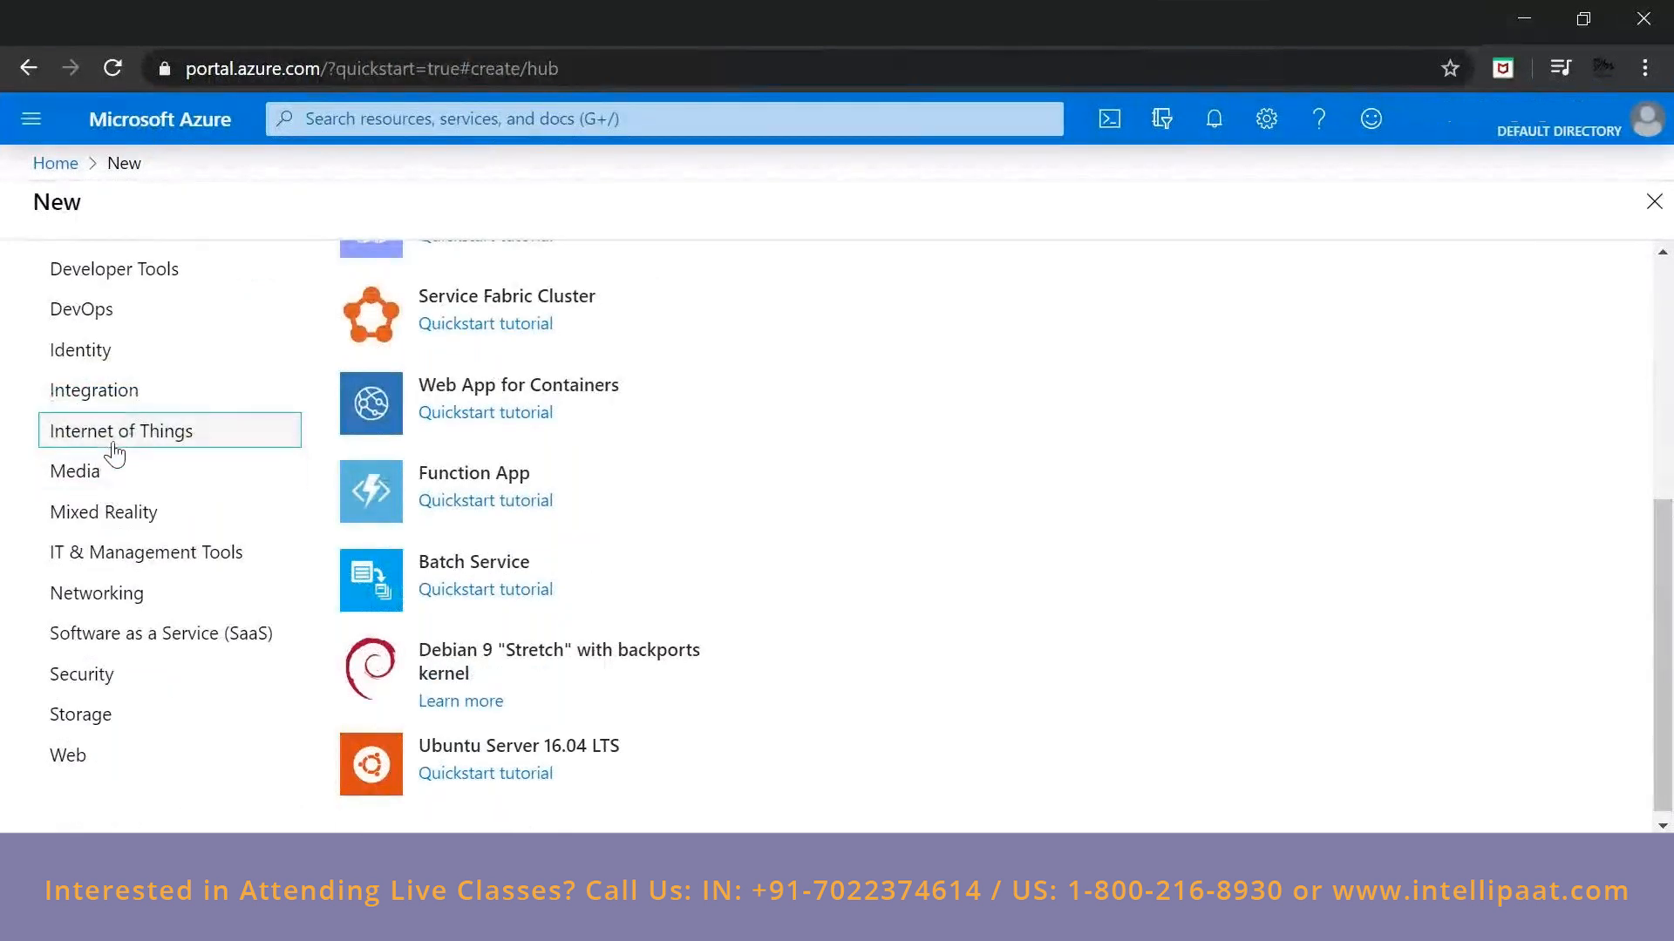
# Show the Networking category of the marketplace and look through all its featured offerings.
pyautogui.click(119, 595)
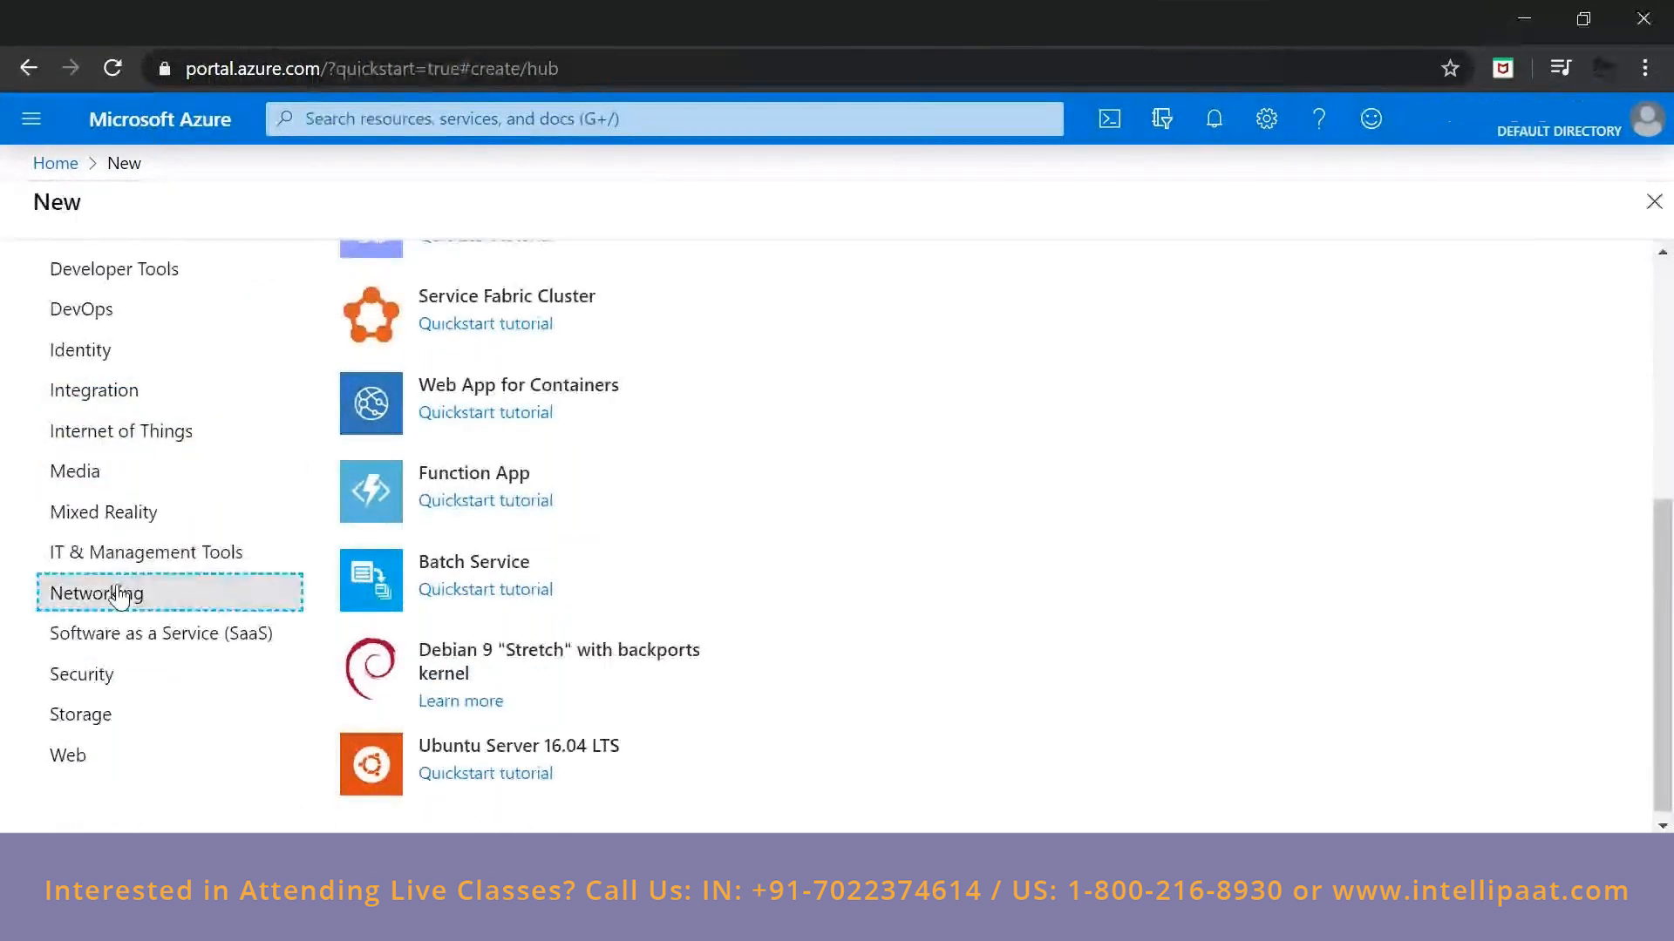
pyautogui.scroll(3, 523, 455)
pyautogui.scroll(1, 540, 455)
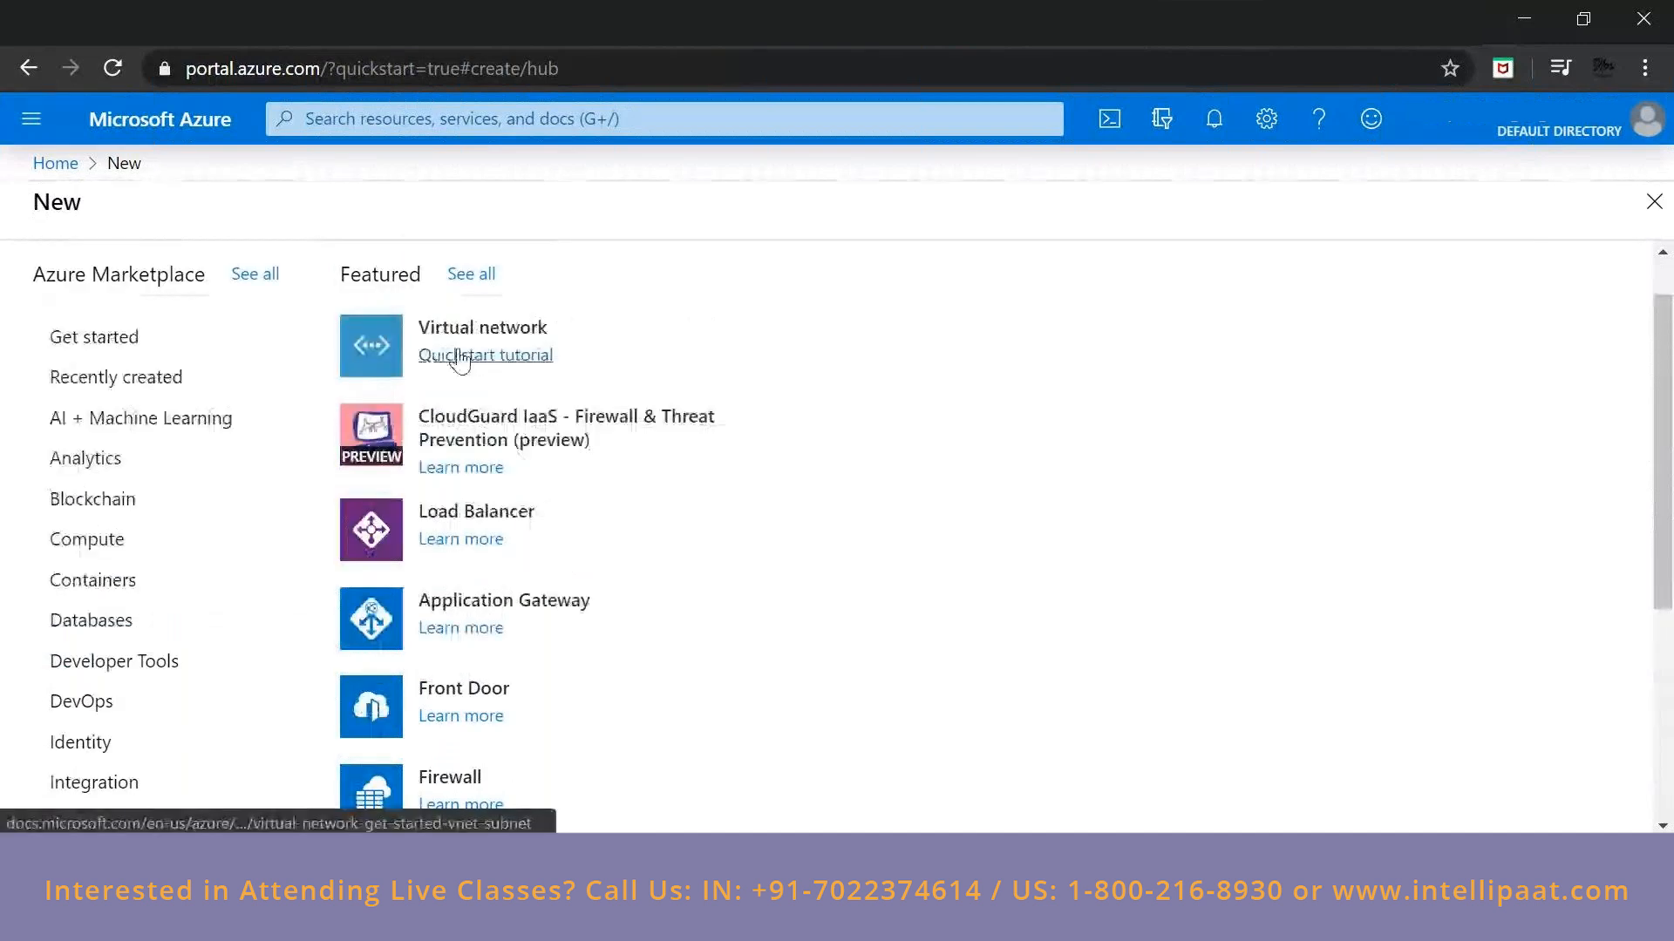
pyautogui.scroll(-1, 482, 652)
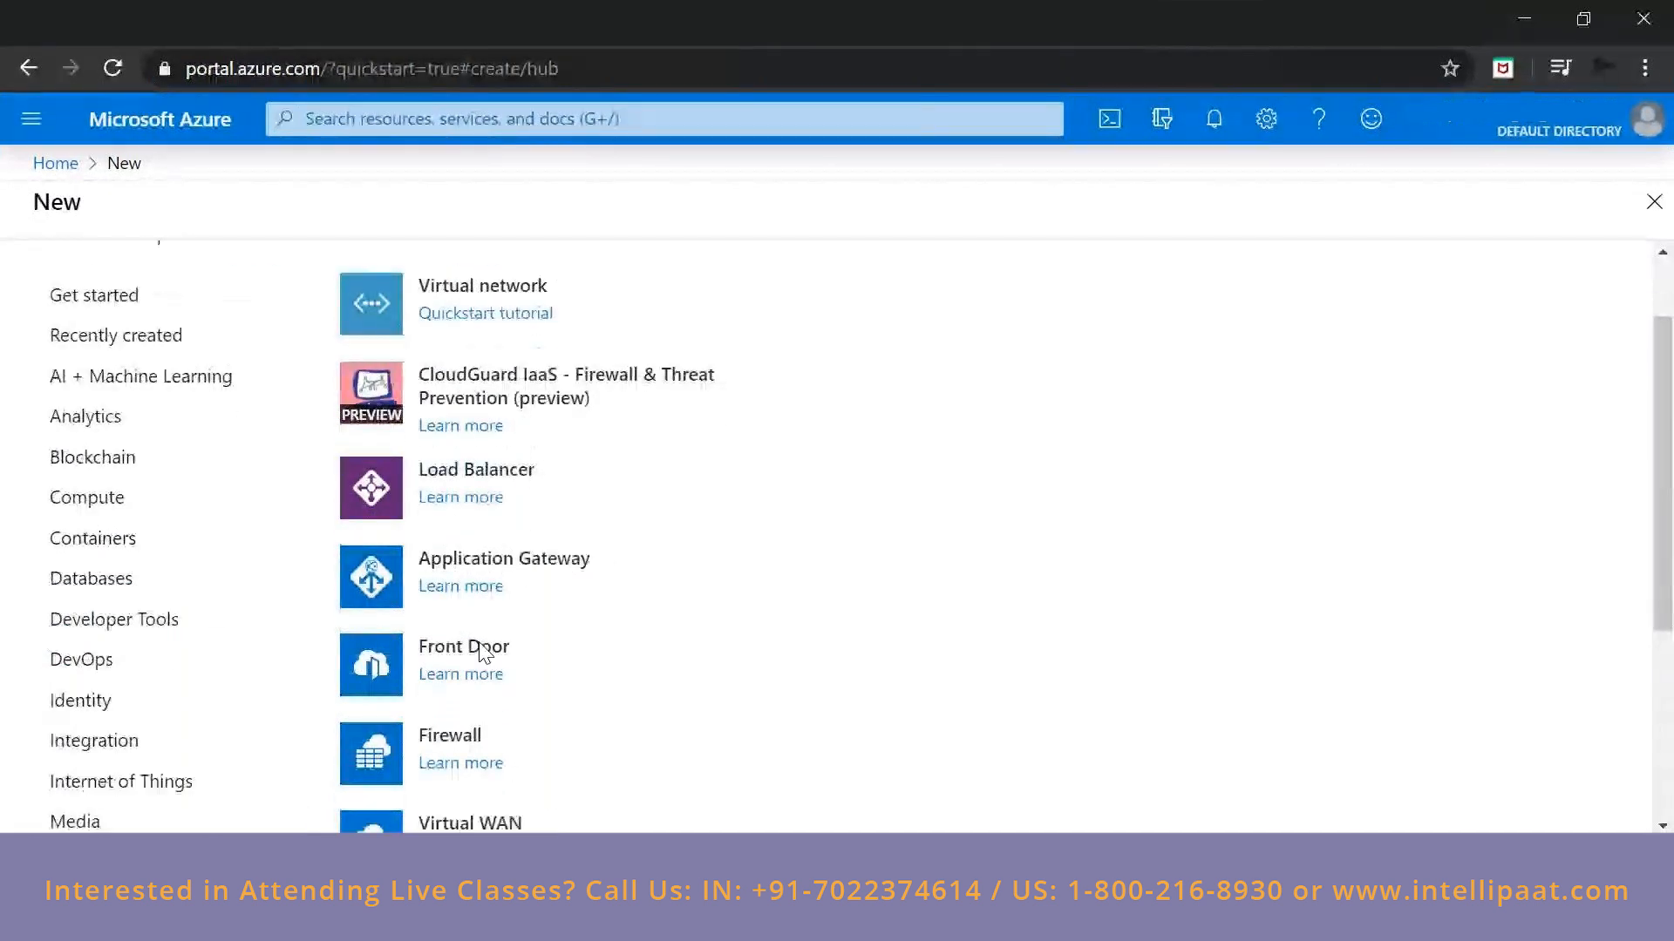
pyautogui.scroll(-1, 484, 658)
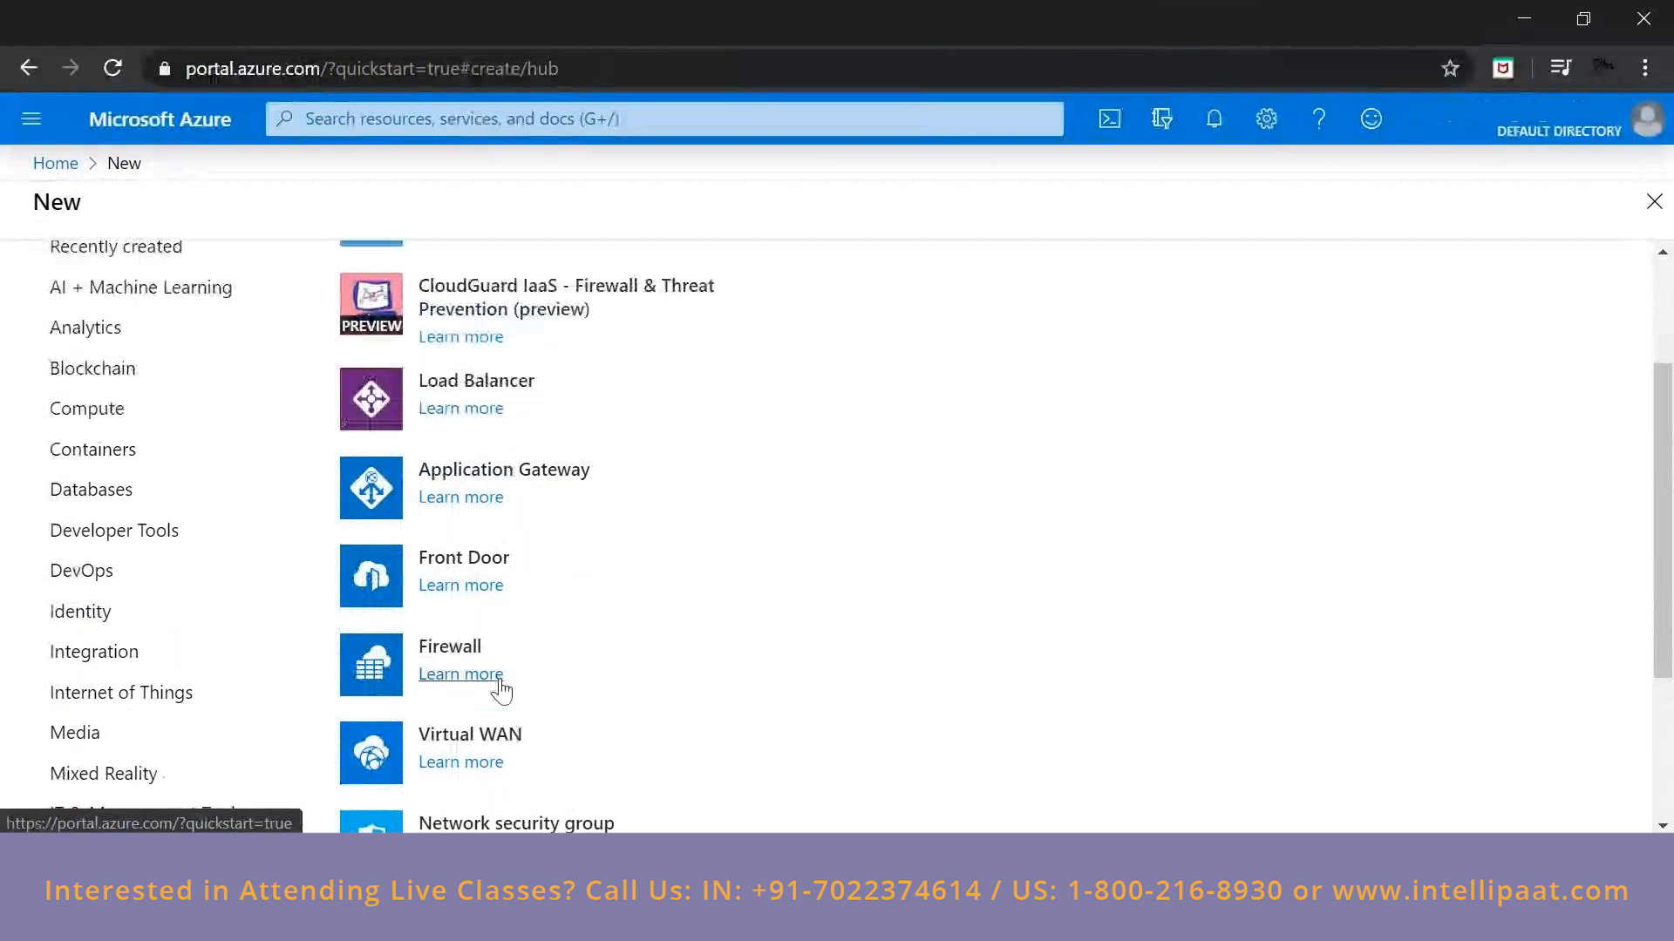
pyautogui.scroll(-3, 501, 691)
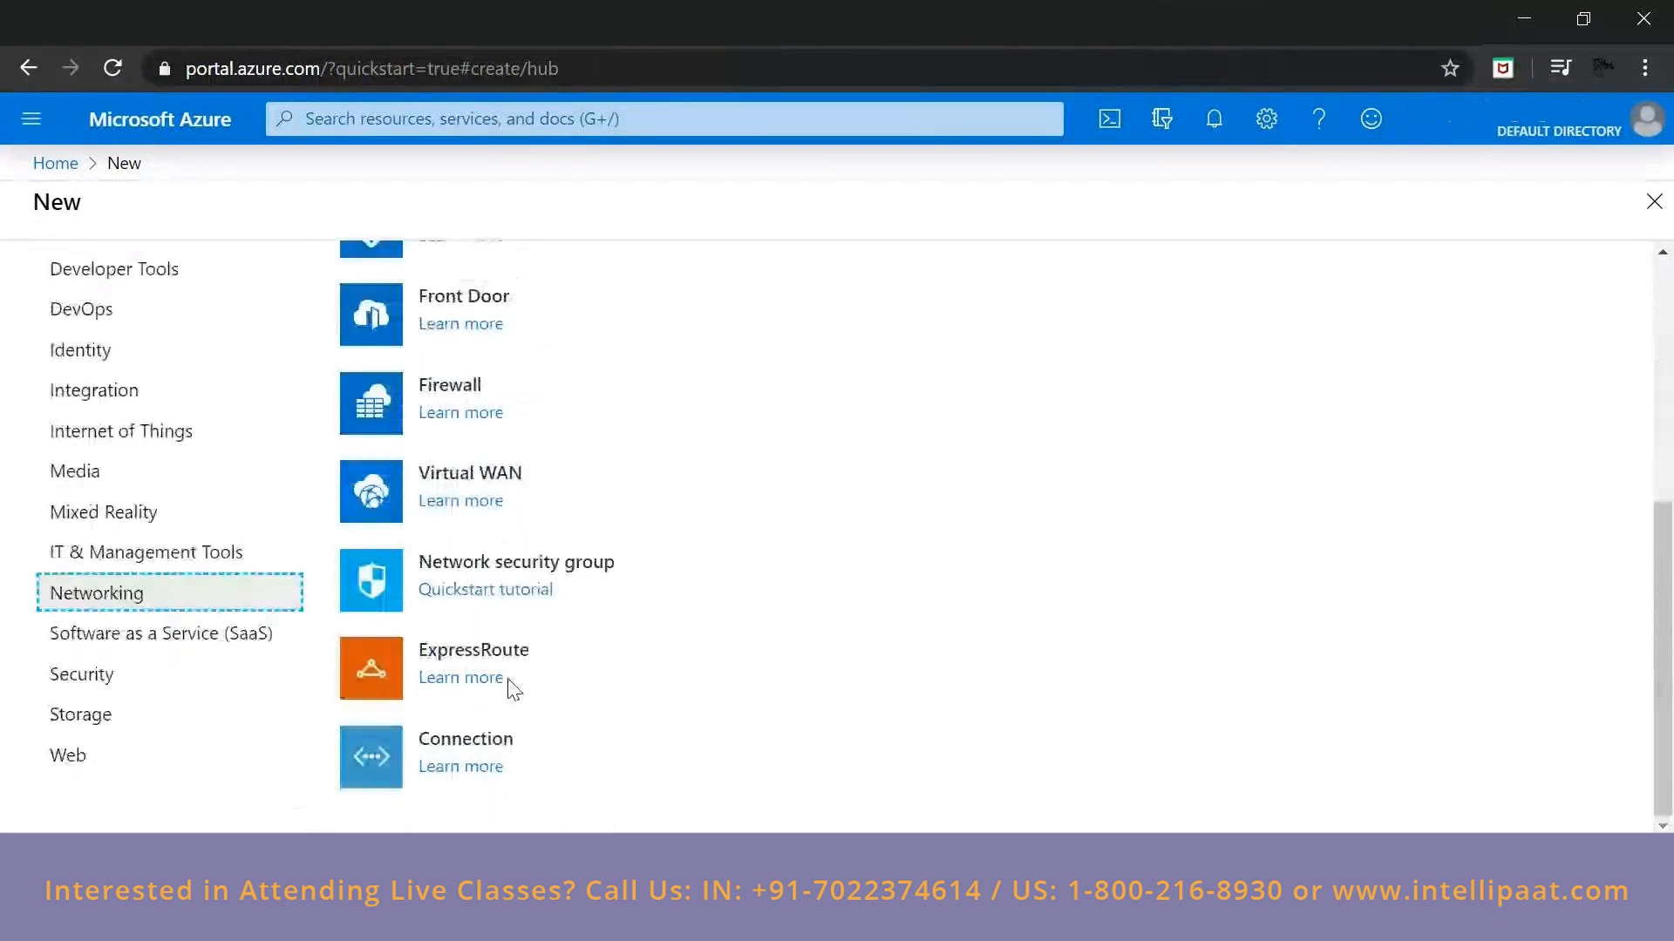
# Show the Software as a Service (SaaS) category and look through its featured offerings.
pyautogui.click(157, 636)
pyautogui.scroll(2, 575, 374)
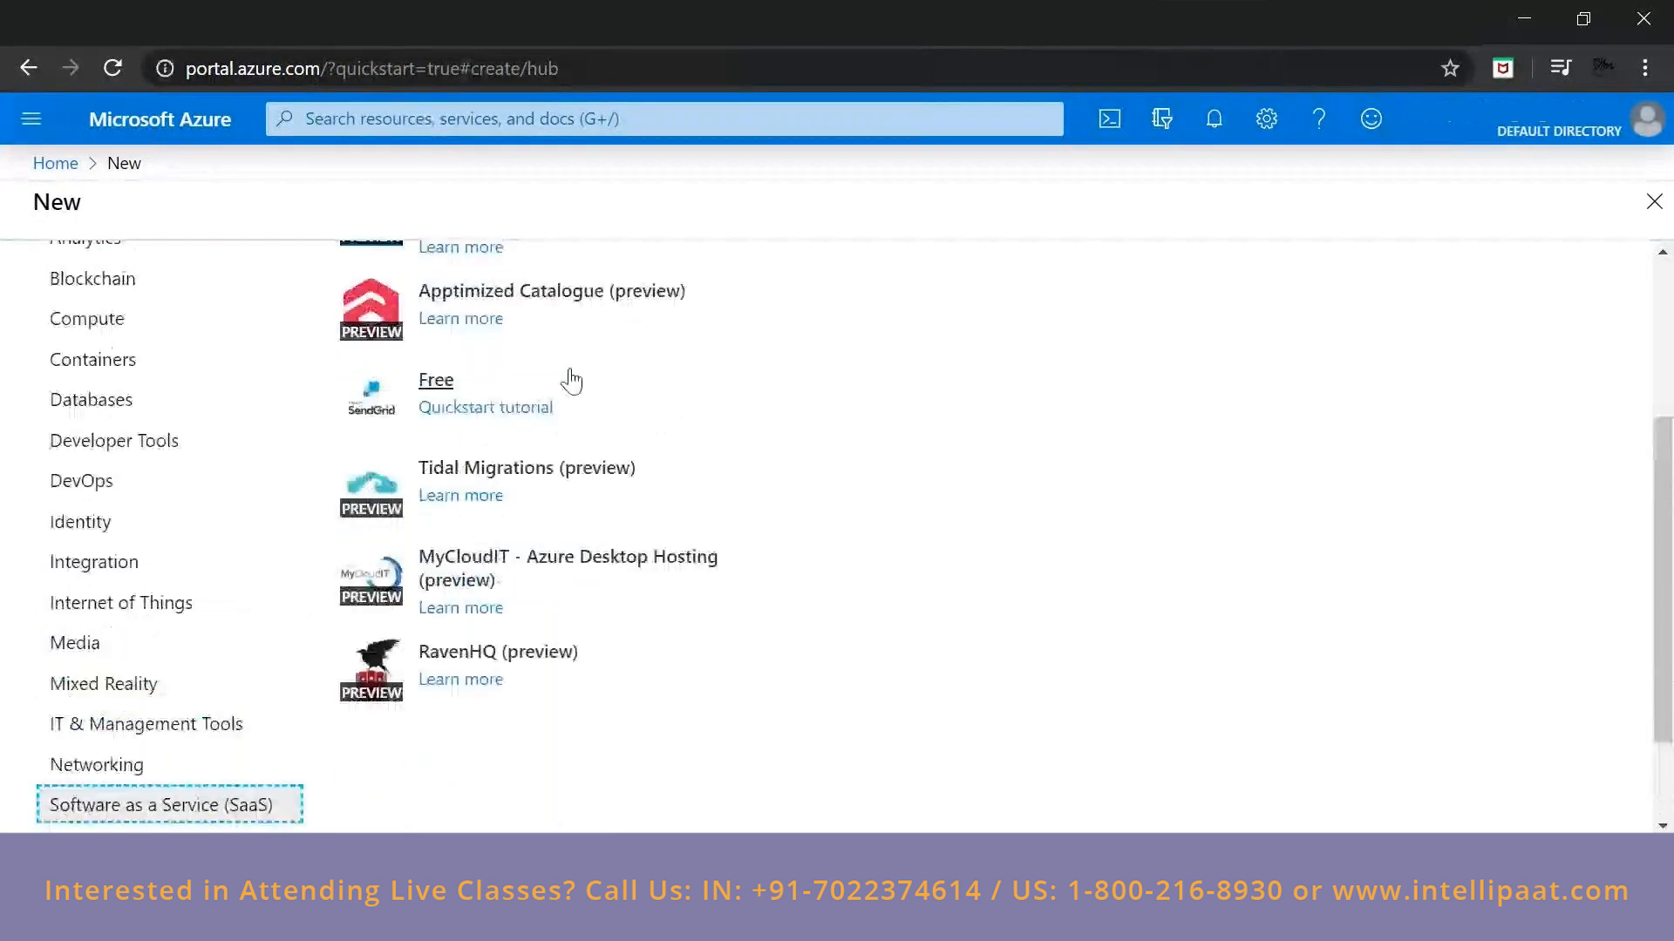
pyautogui.scroll(3, 571, 381)
pyautogui.scroll(-1, 568, 373)
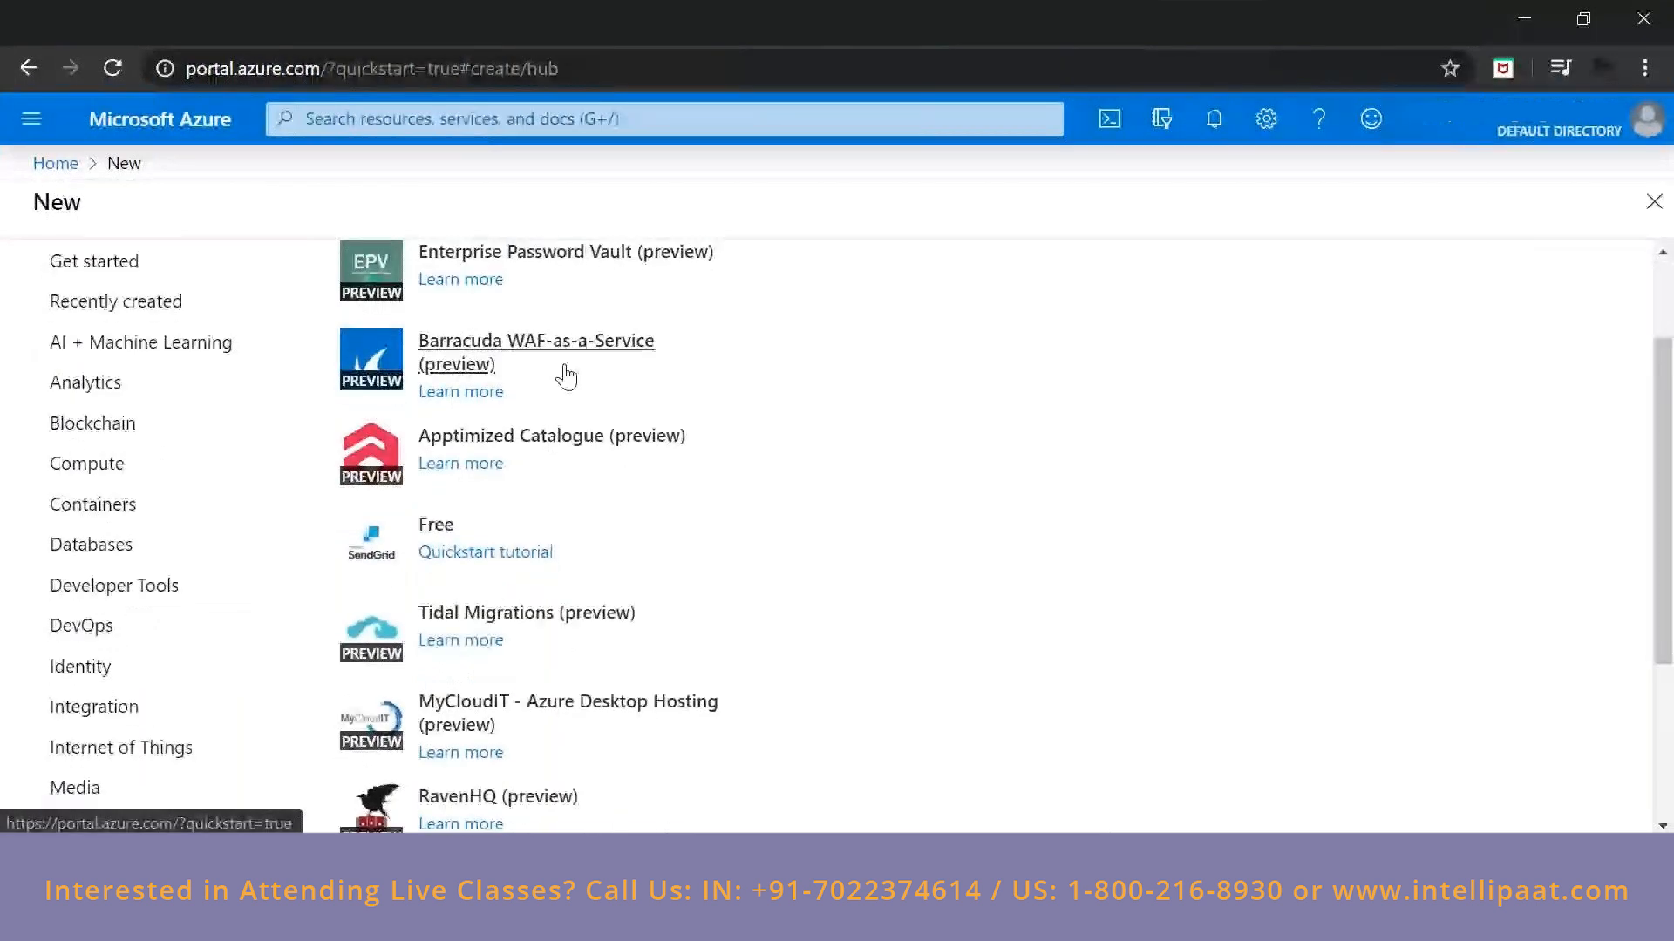
pyautogui.scroll(-3, 568, 373)
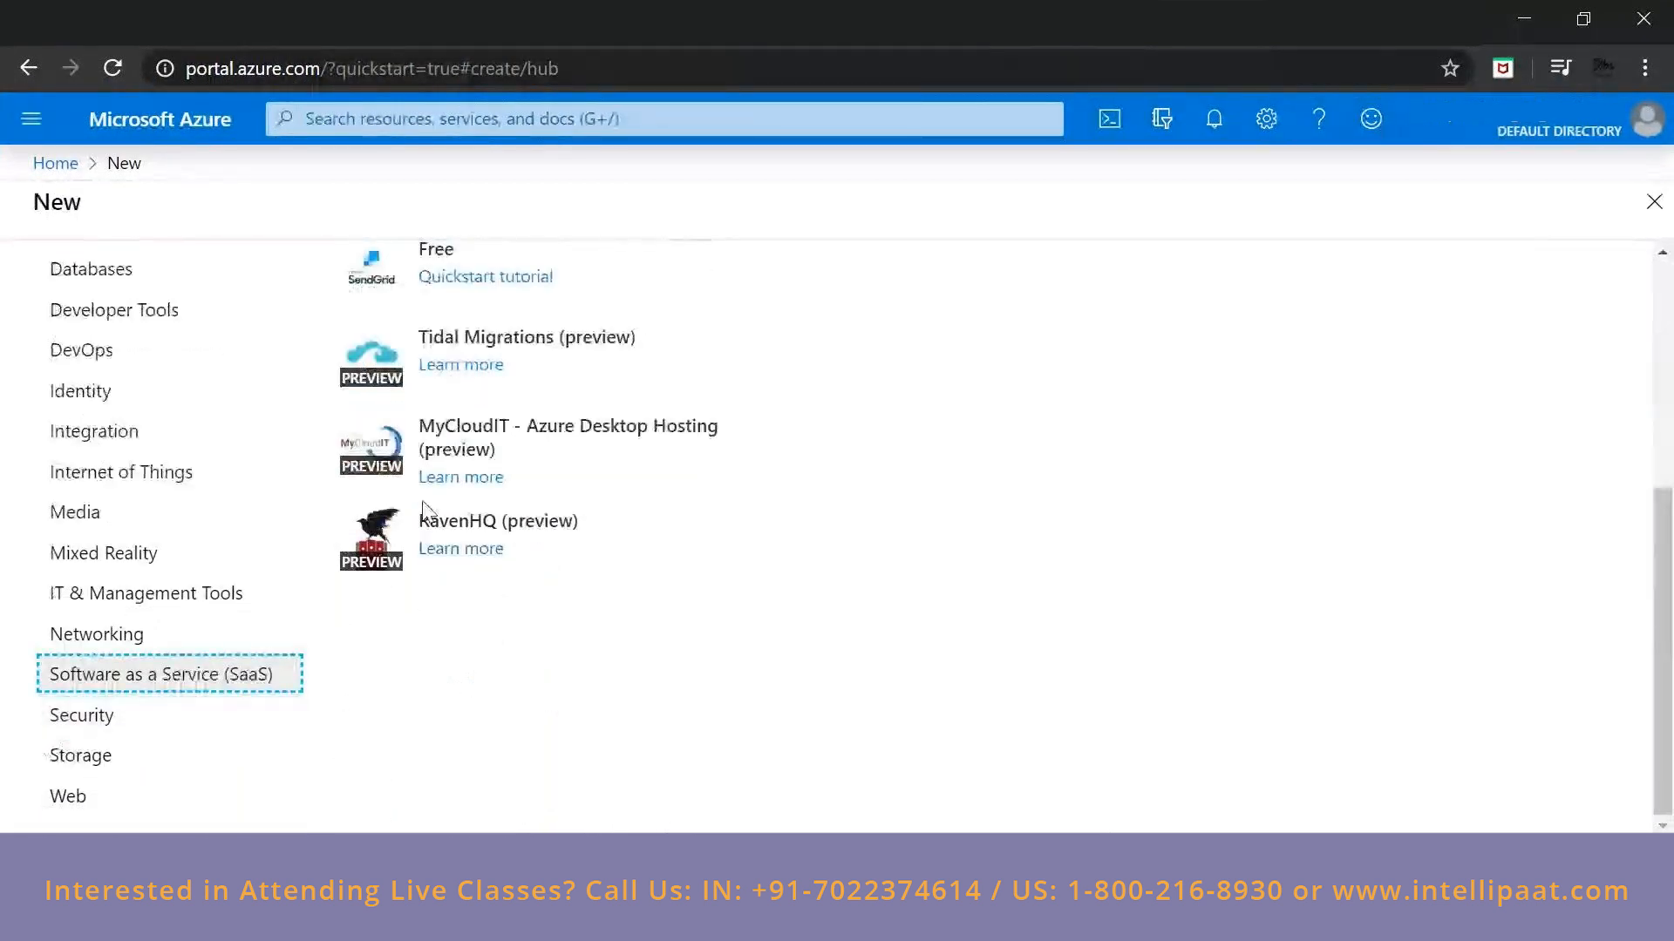
# Show the Security category and view its first featured offerings.
pyautogui.click(58, 731)
pyautogui.scroll(2, 691, 336)
pyautogui.scroll(3, 691, 349)
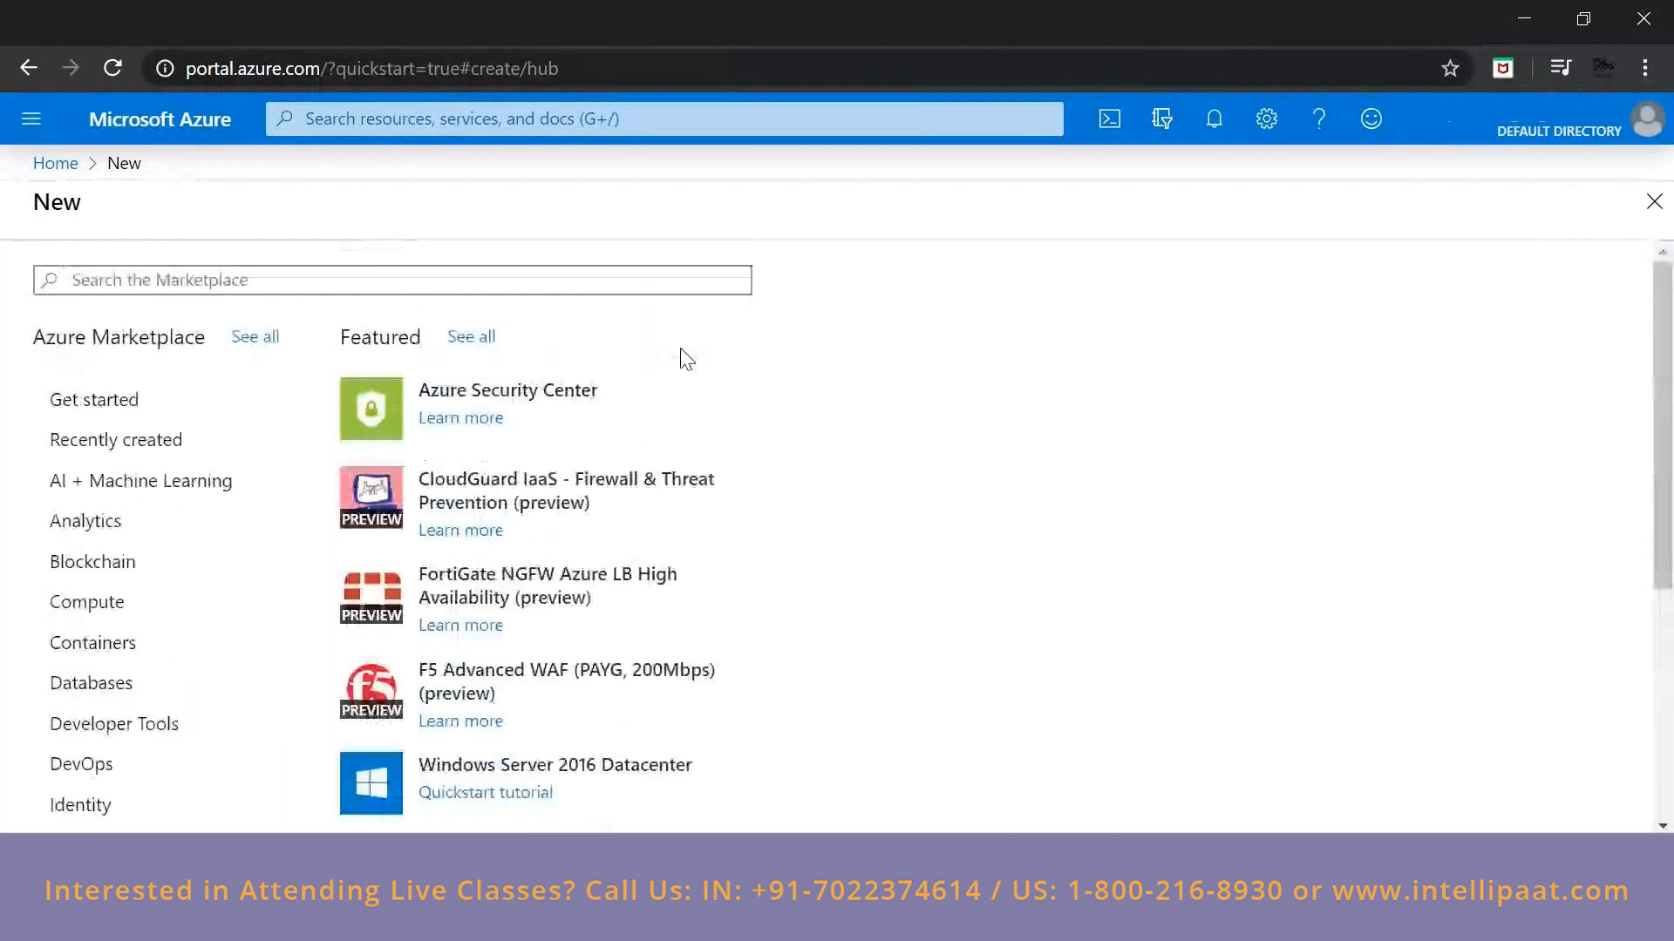
# Show the Storage category and look through its featured offerings to the end of the list.
pyautogui.scroll(-5, 687, 359)
pyautogui.click(174, 753)
pyautogui.scroll(4, 645, 575)
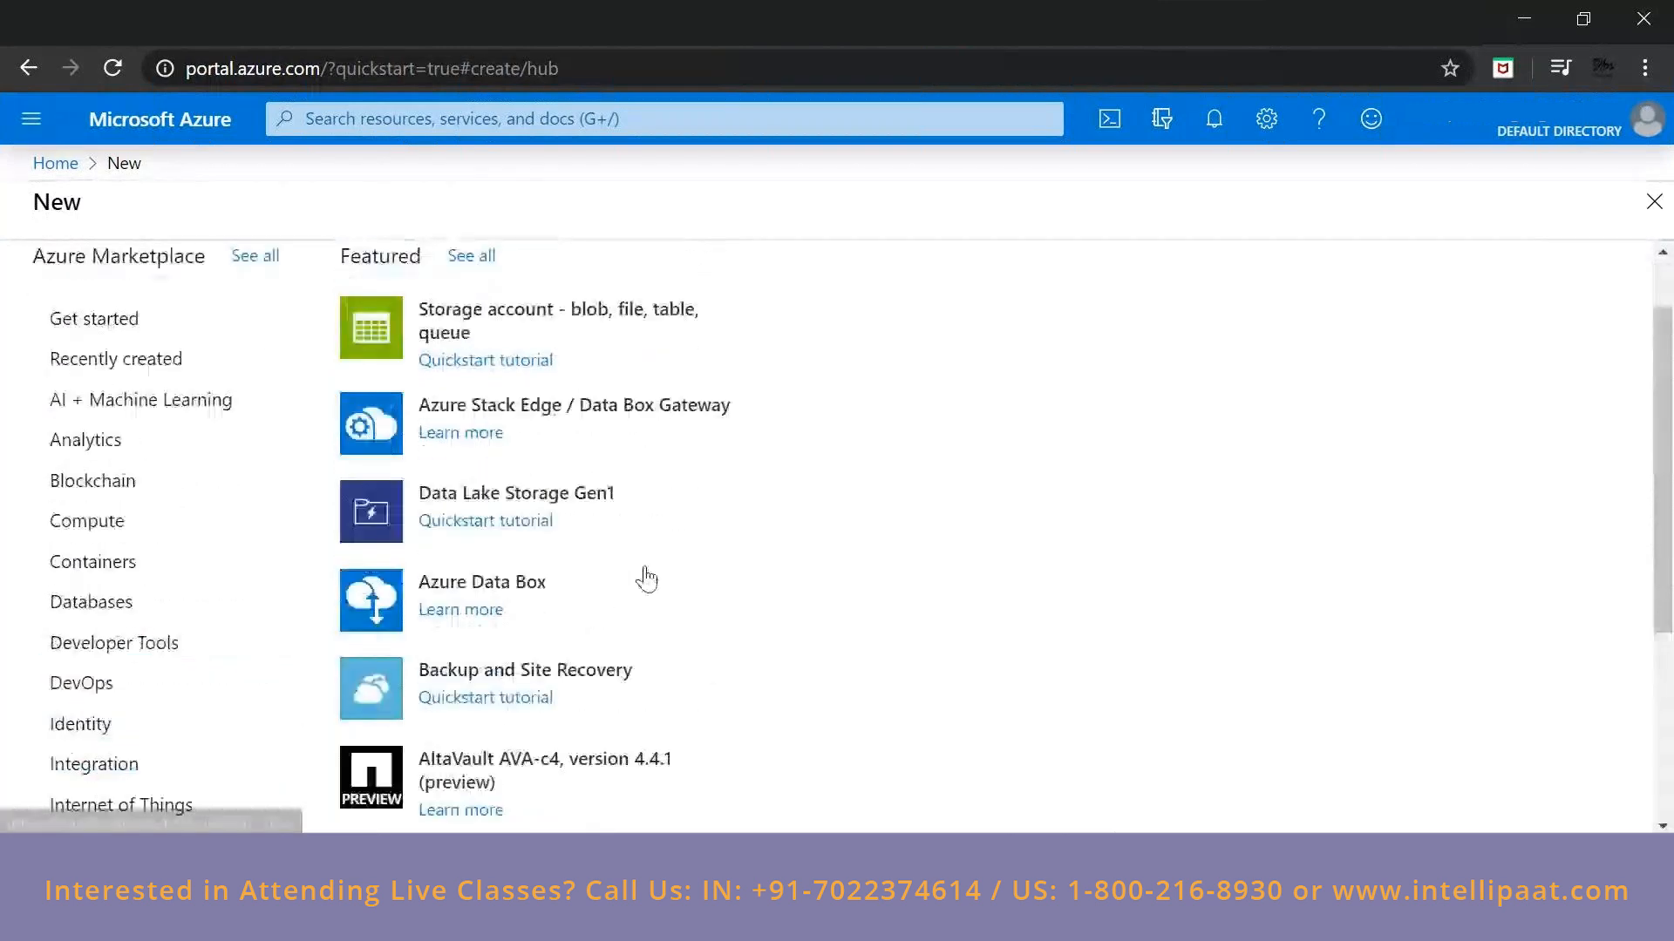
pyautogui.scroll(-1, 649, 577)
pyautogui.scroll(-1, 649, 576)
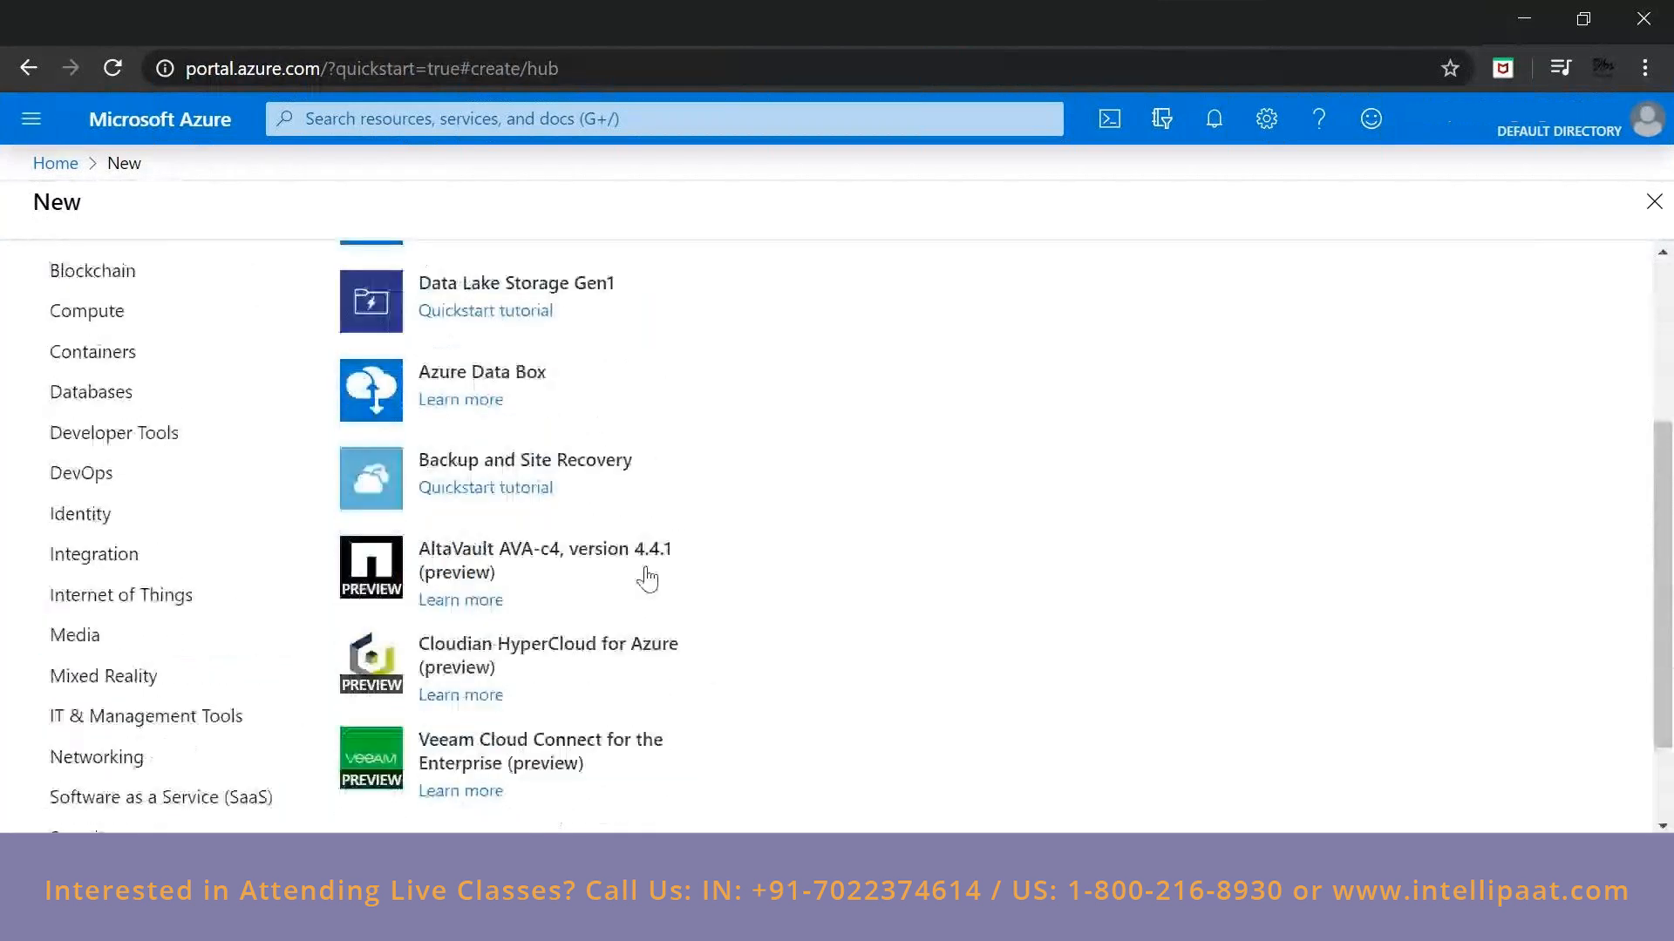
pyautogui.scroll(-1, 646, 575)
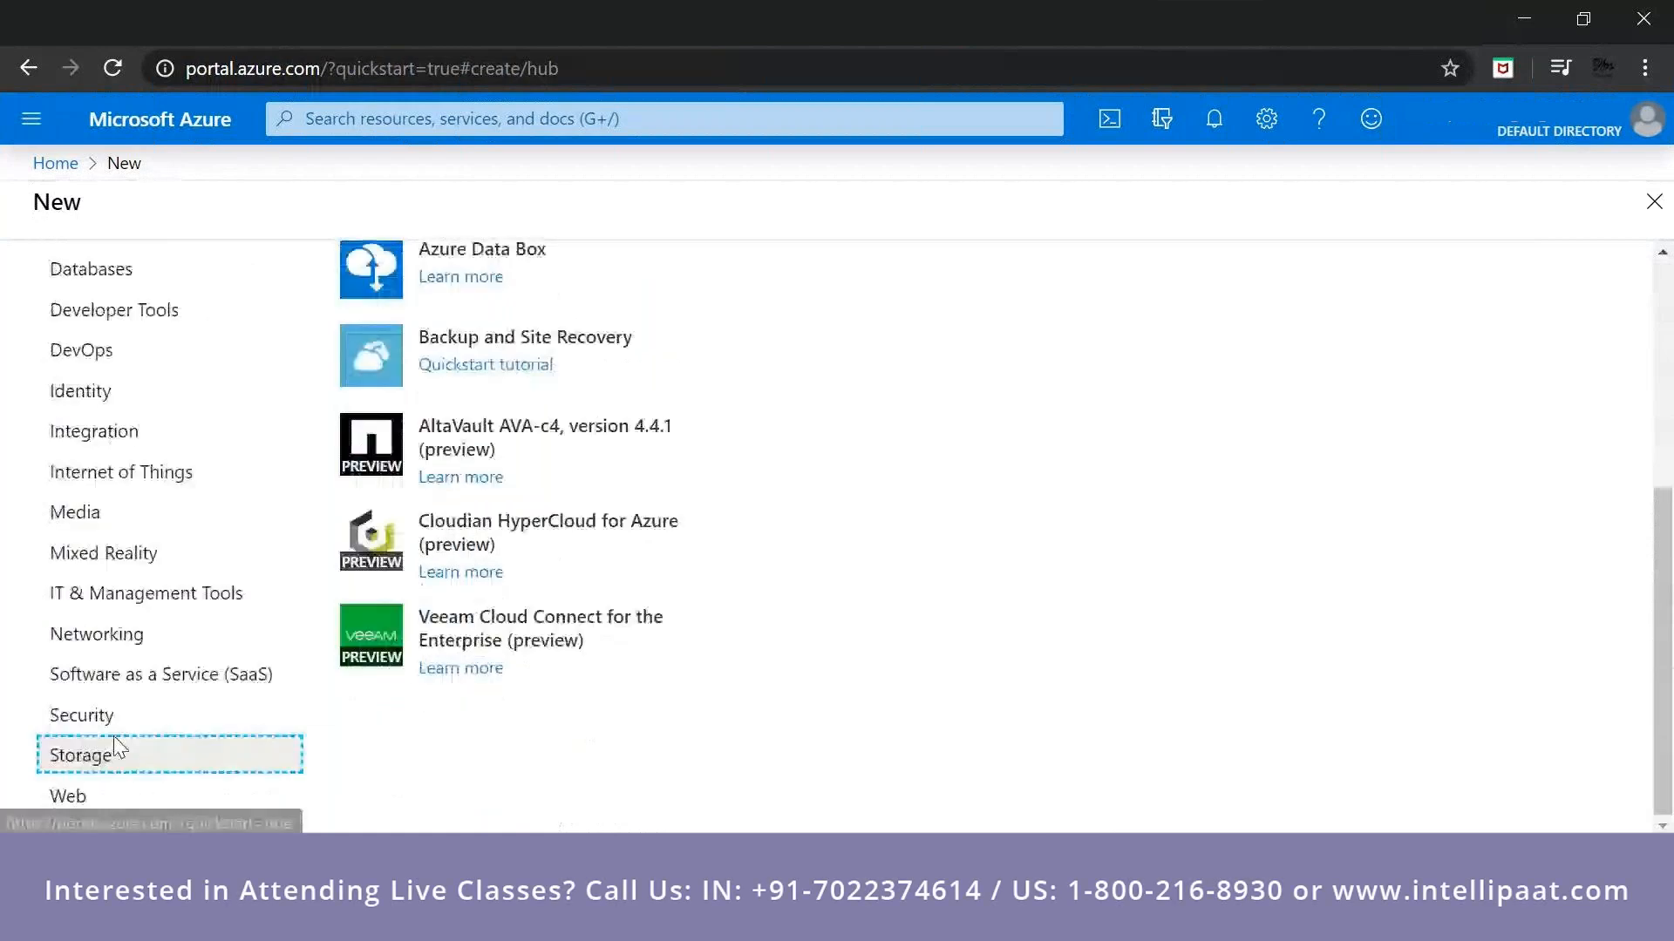
# Show the Databases category and look through its featured database offerings, including Azure Cosmos DB.
pyautogui.click(90, 272)
pyautogui.scroll(3, 713, 732)
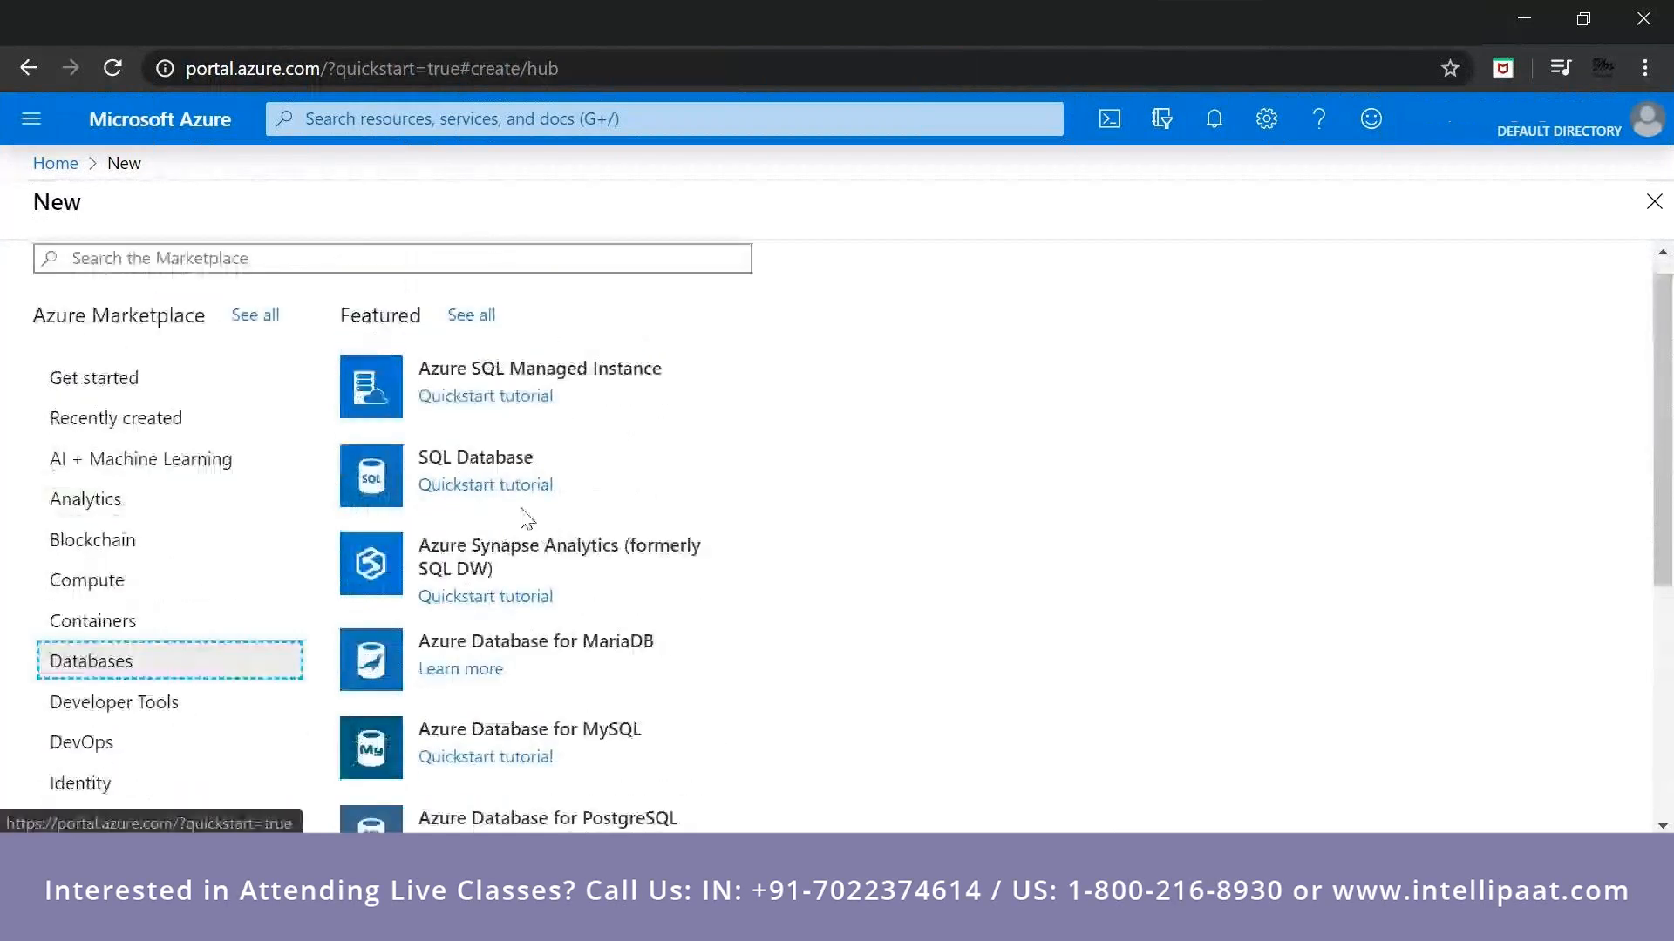
pyautogui.scroll(-1, 496, 513)
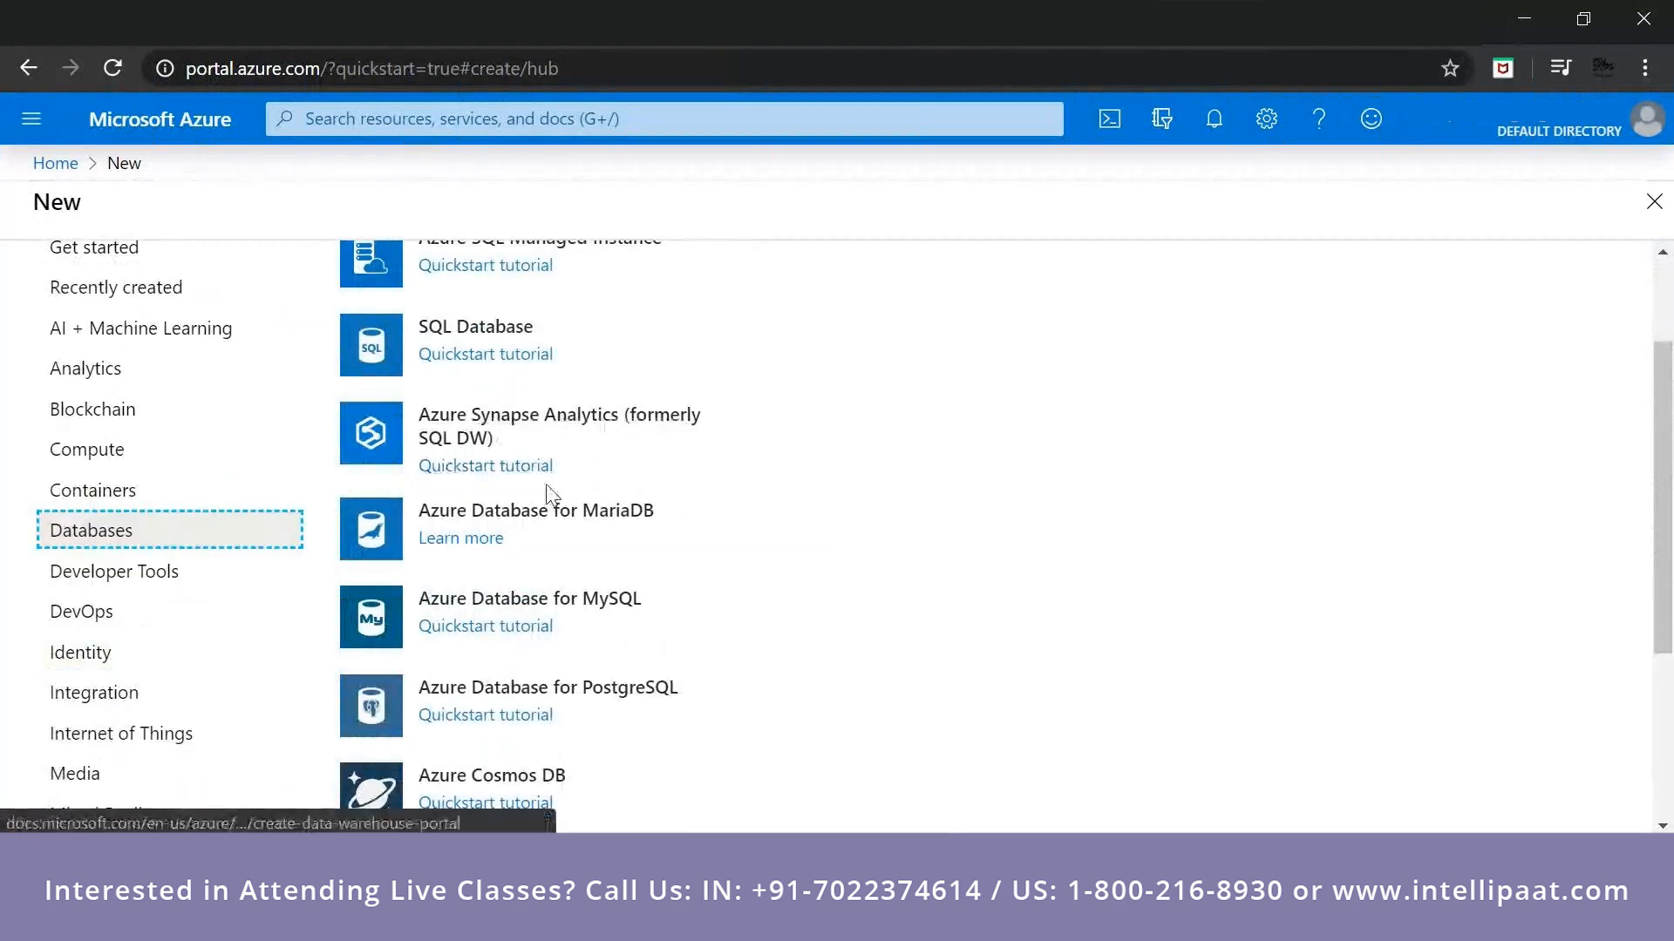
pyautogui.scroll(-1, 551, 494)
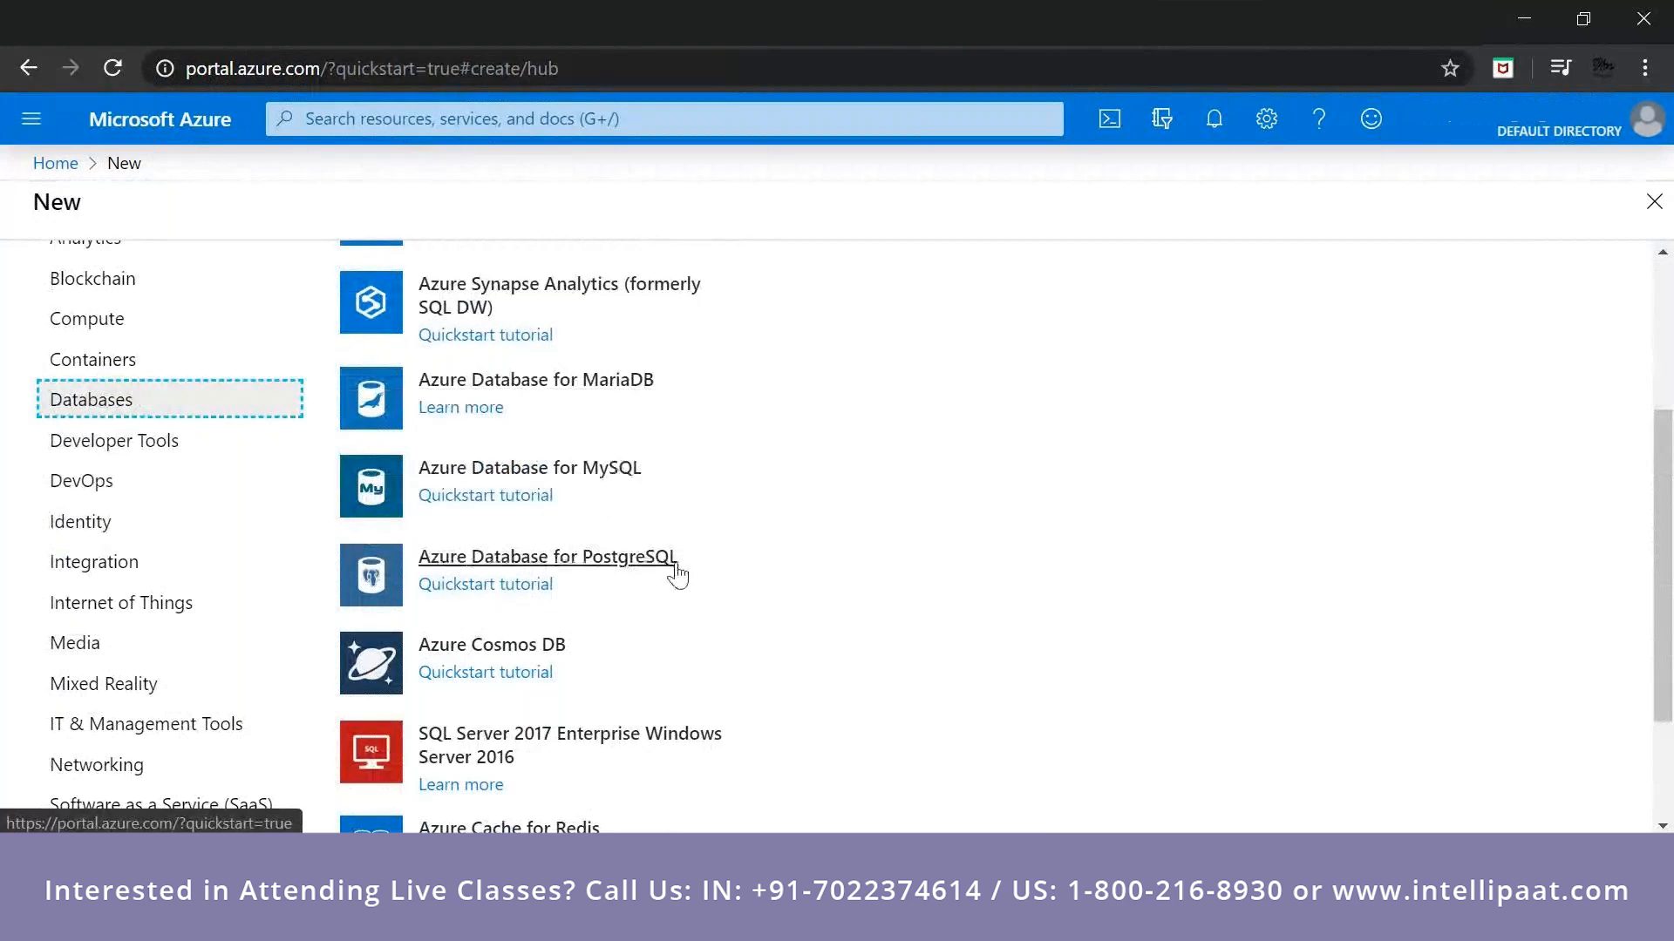
pyautogui.scroll(-2, 678, 574)
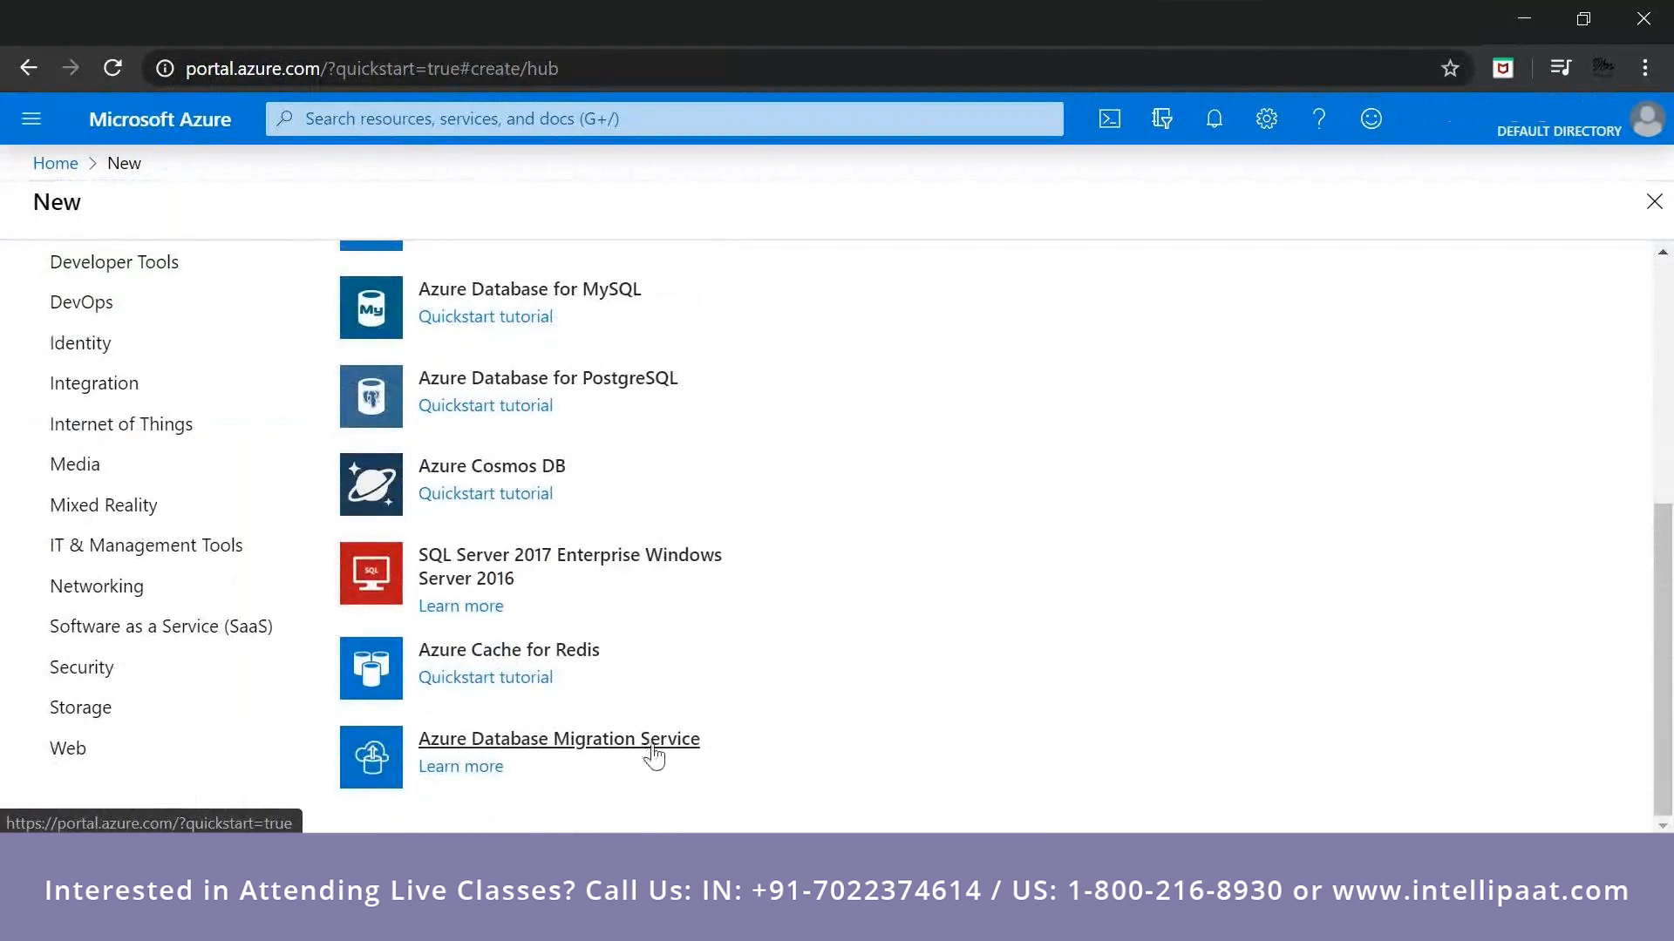
pyautogui.scroll(4, 698, 665)
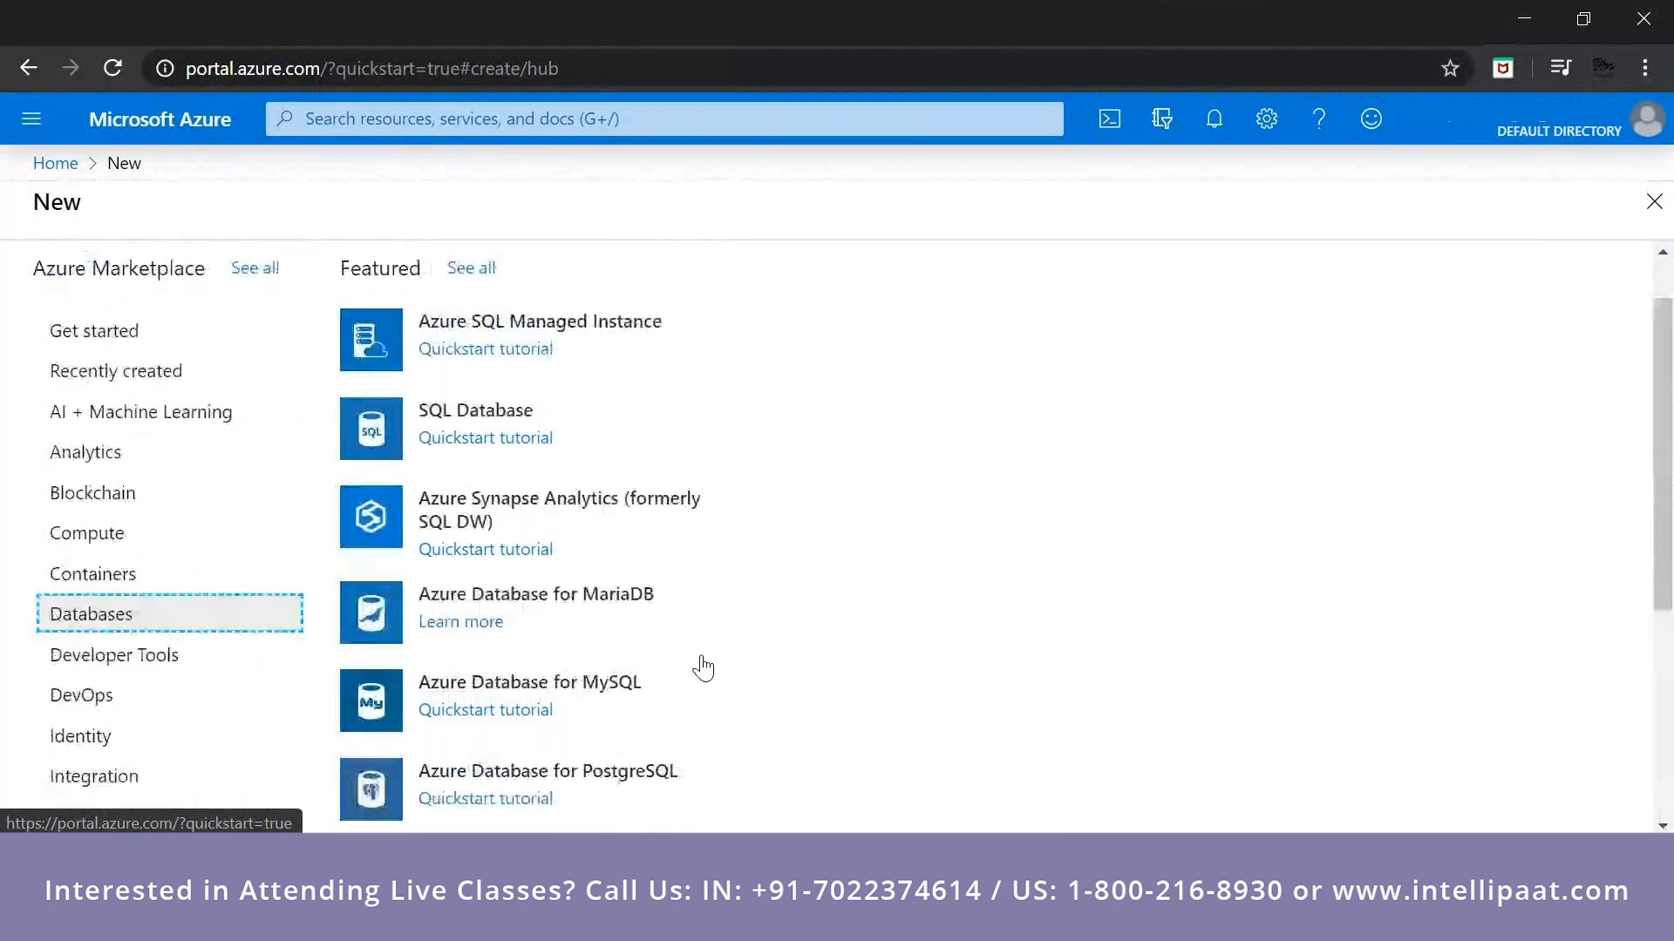
pyautogui.scroll(1, 703, 668)
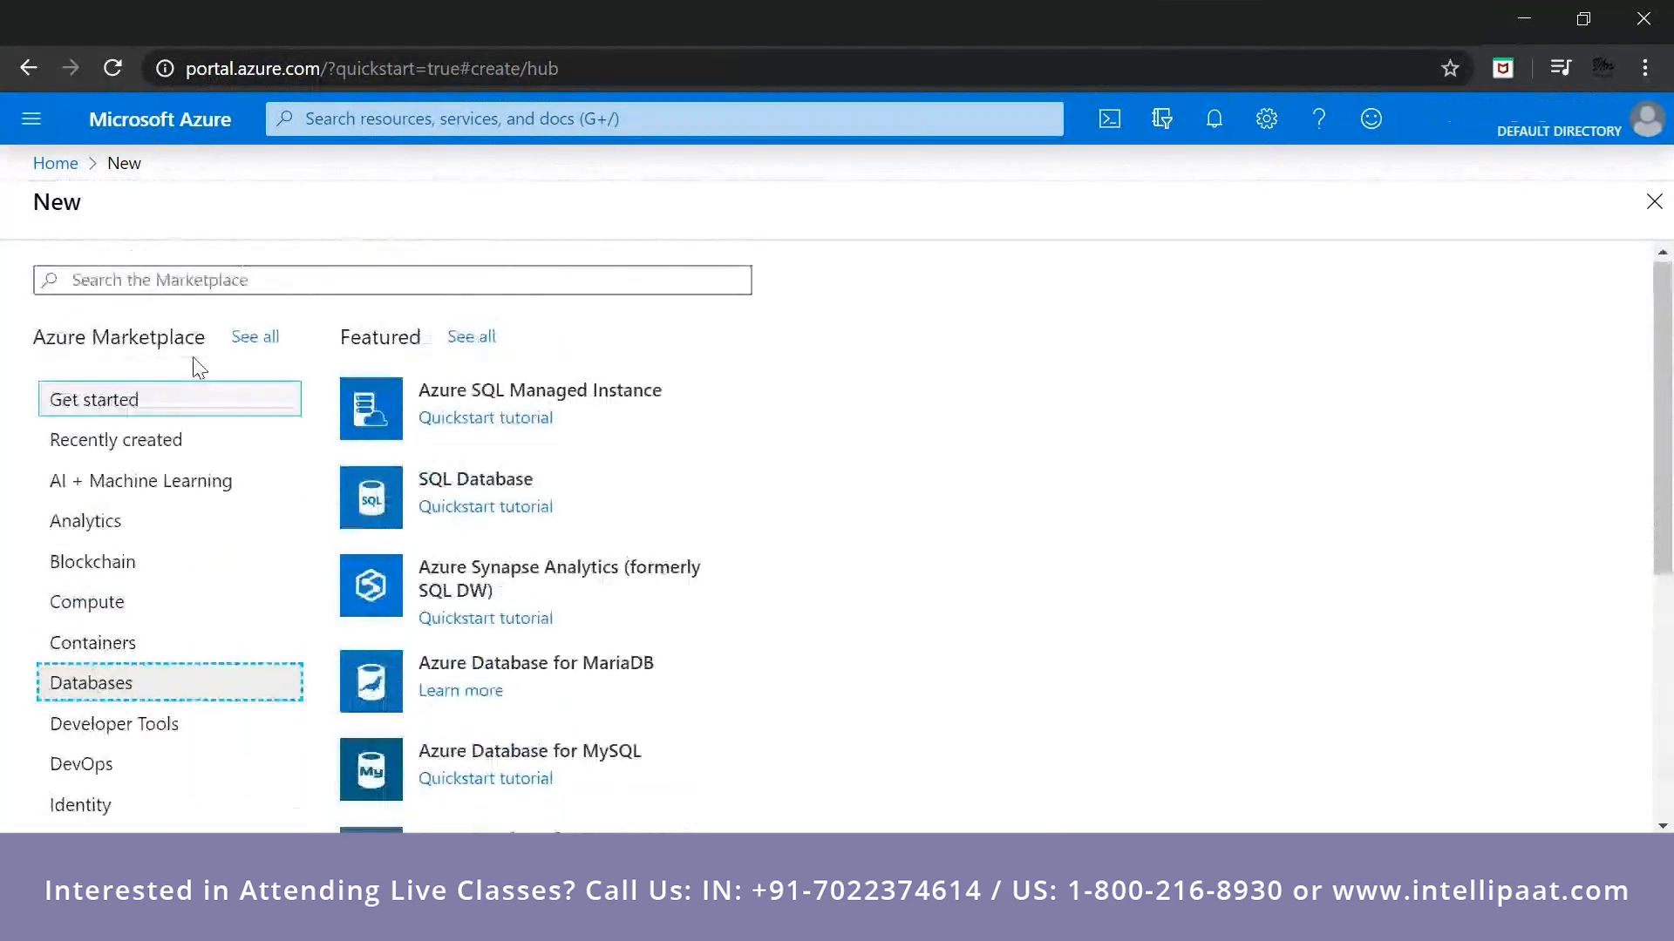
# Search the portal for "cosmos" and open the Azure Cosmos DB service.
pyautogui.click(23, 119)
pyautogui.click(45, 177)
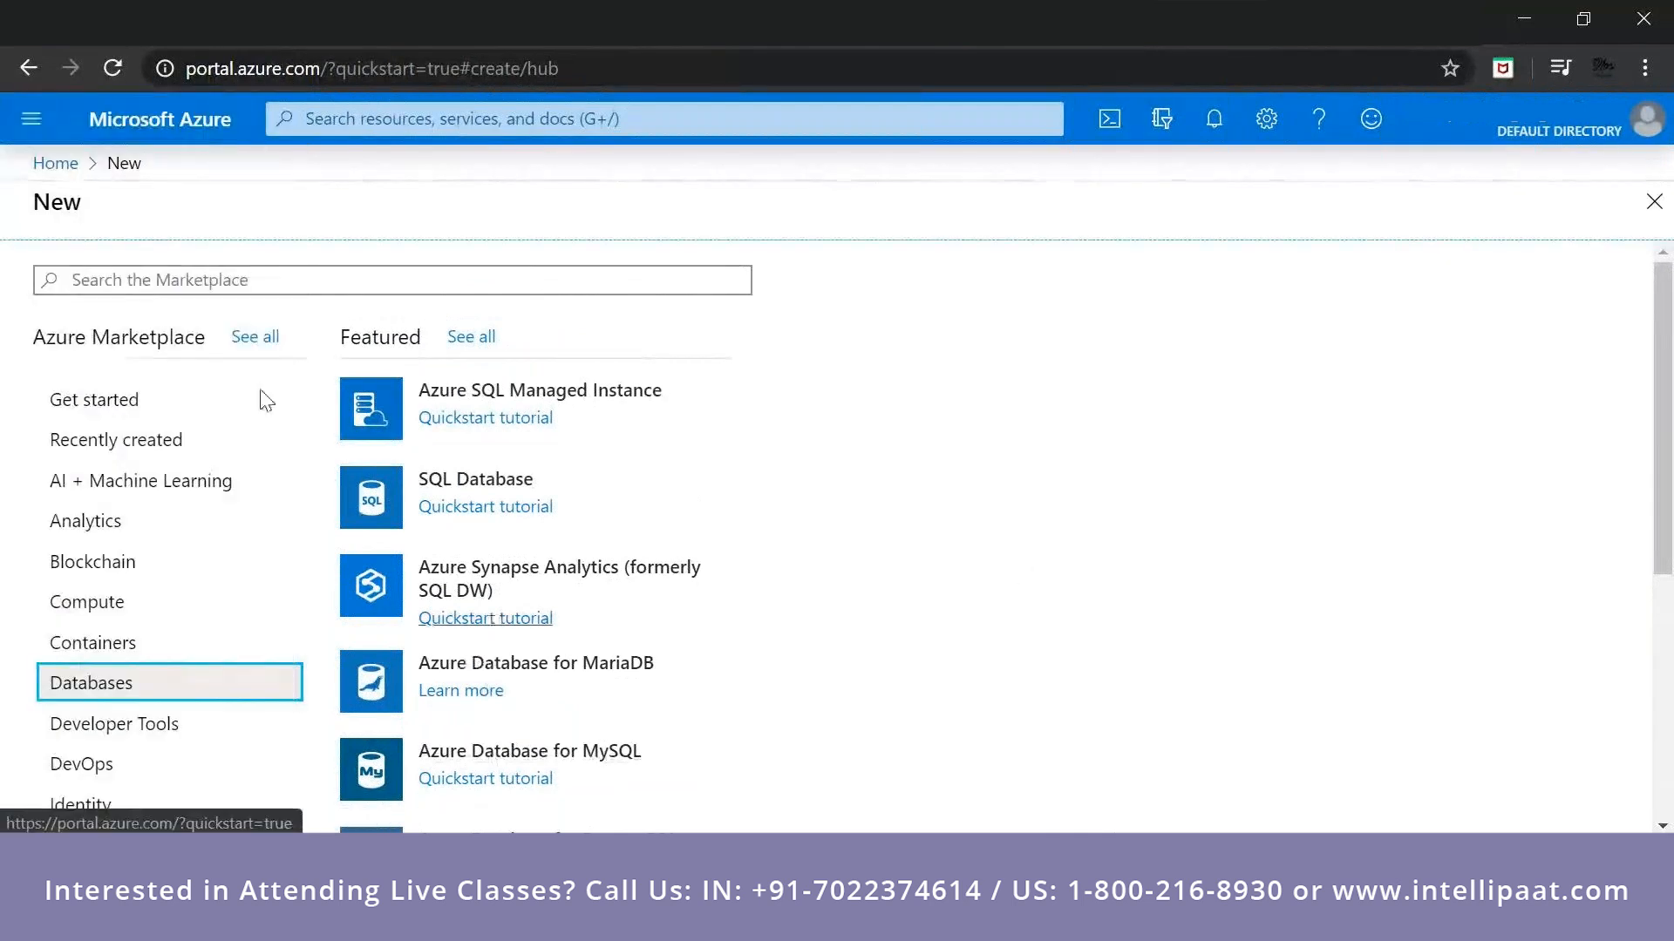
pyautogui.click(231, 281)
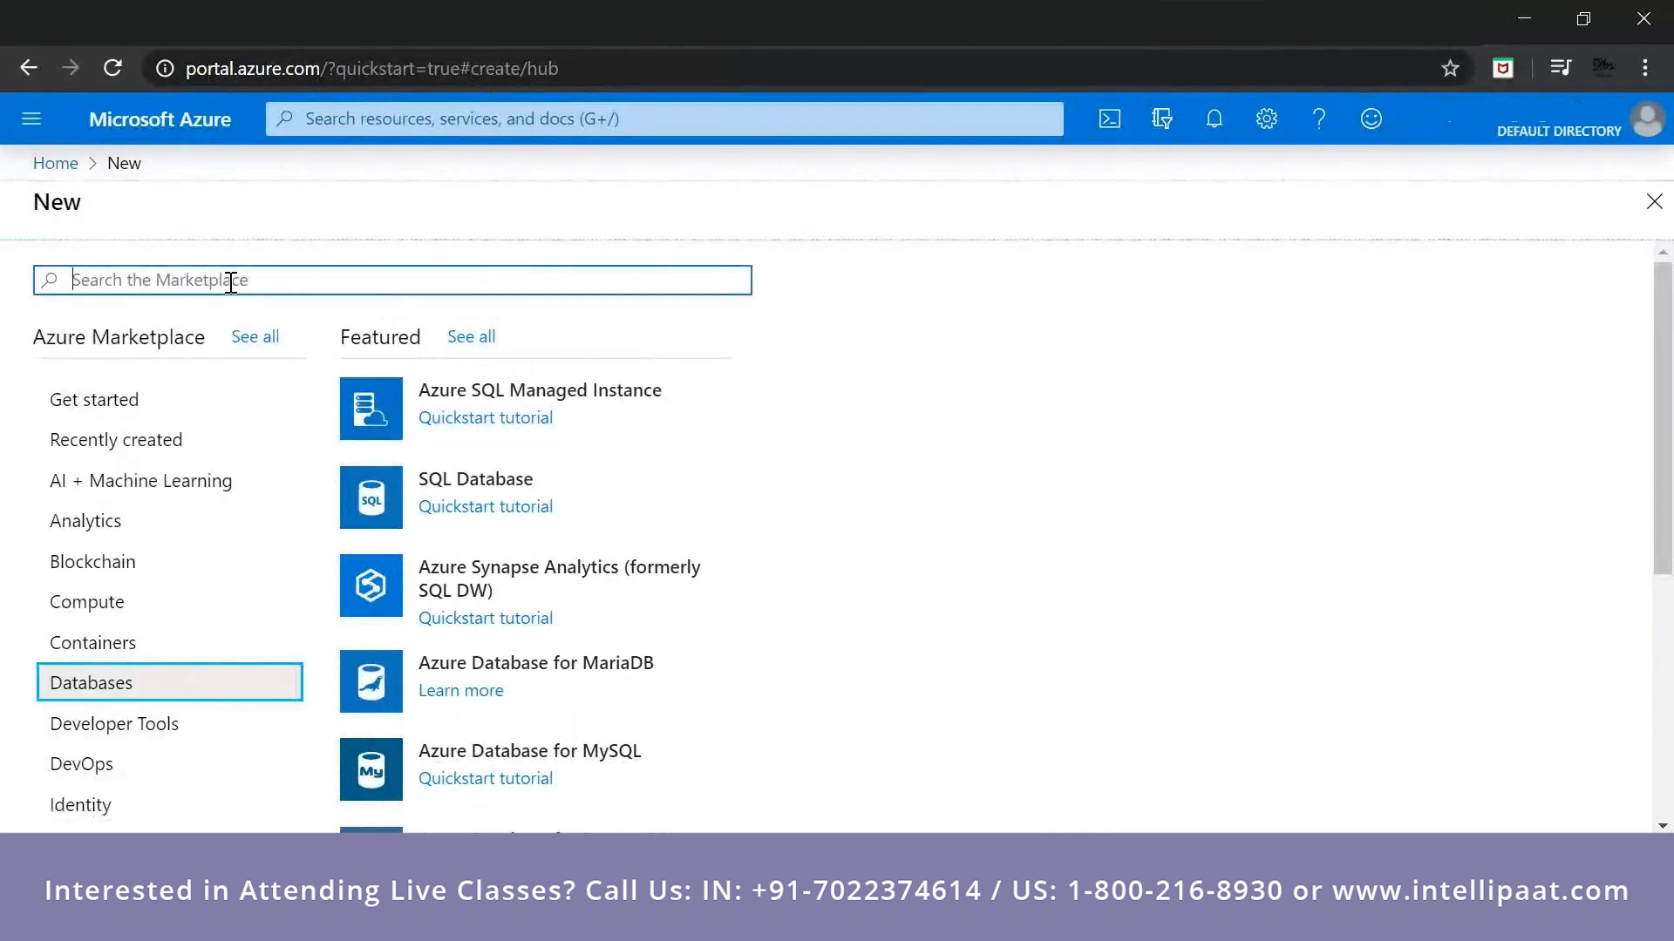
pyautogui.click(444, 123)
pyautogui.write('cosm')
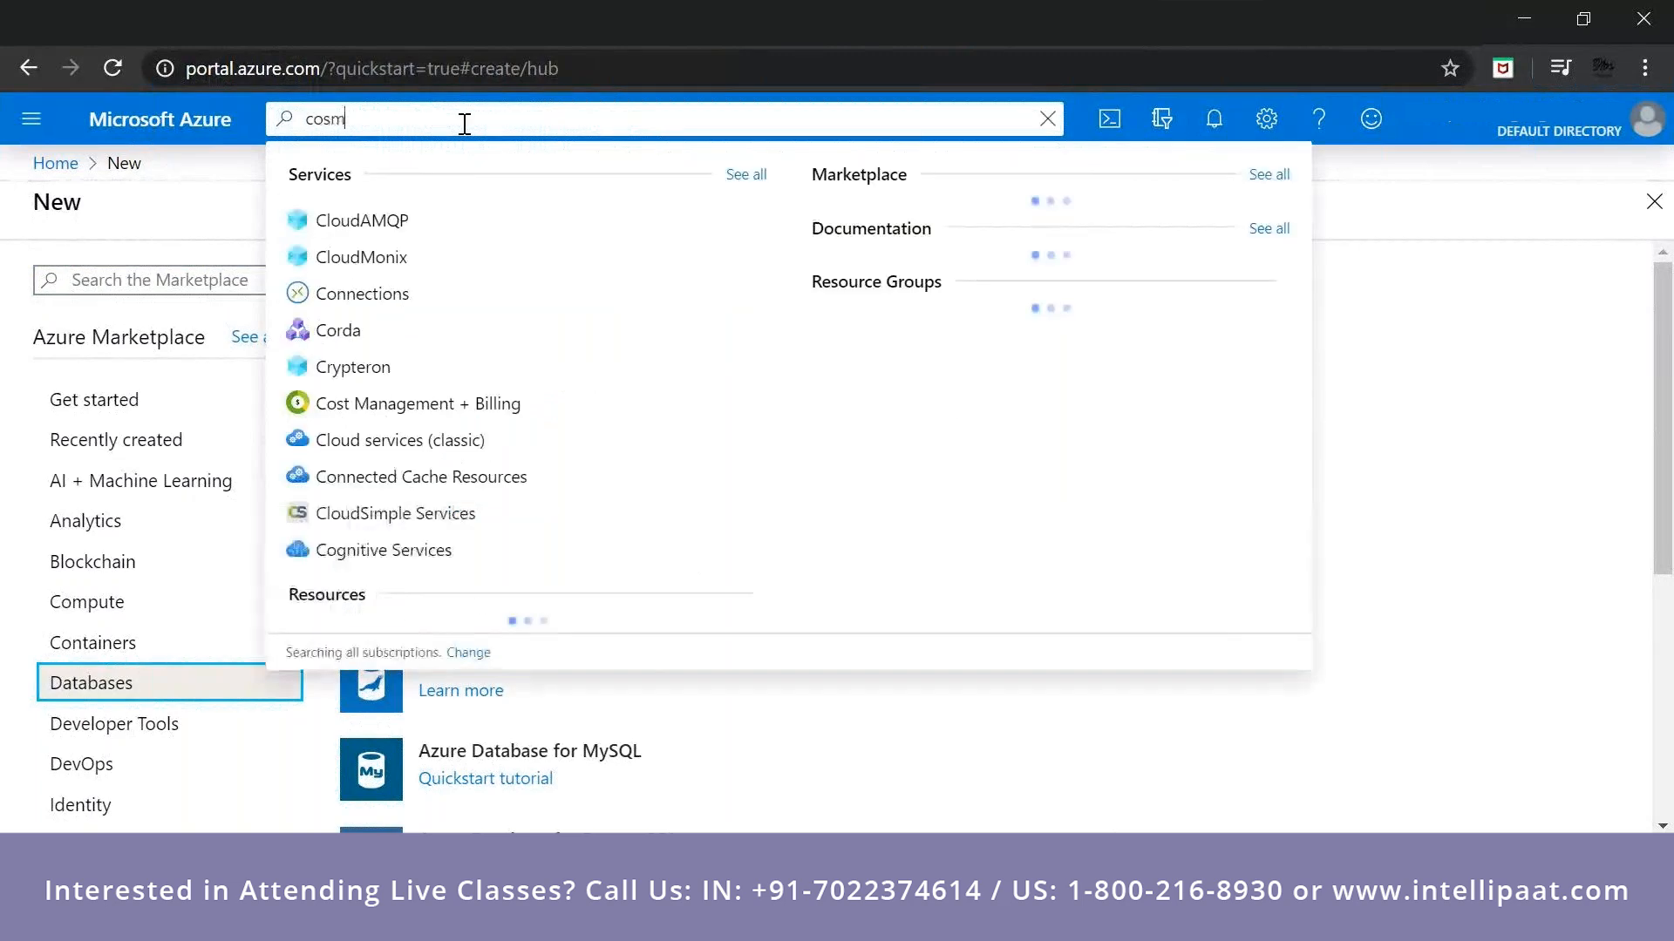
pyautogui.write('os')
pyautogui.click(409, 221)
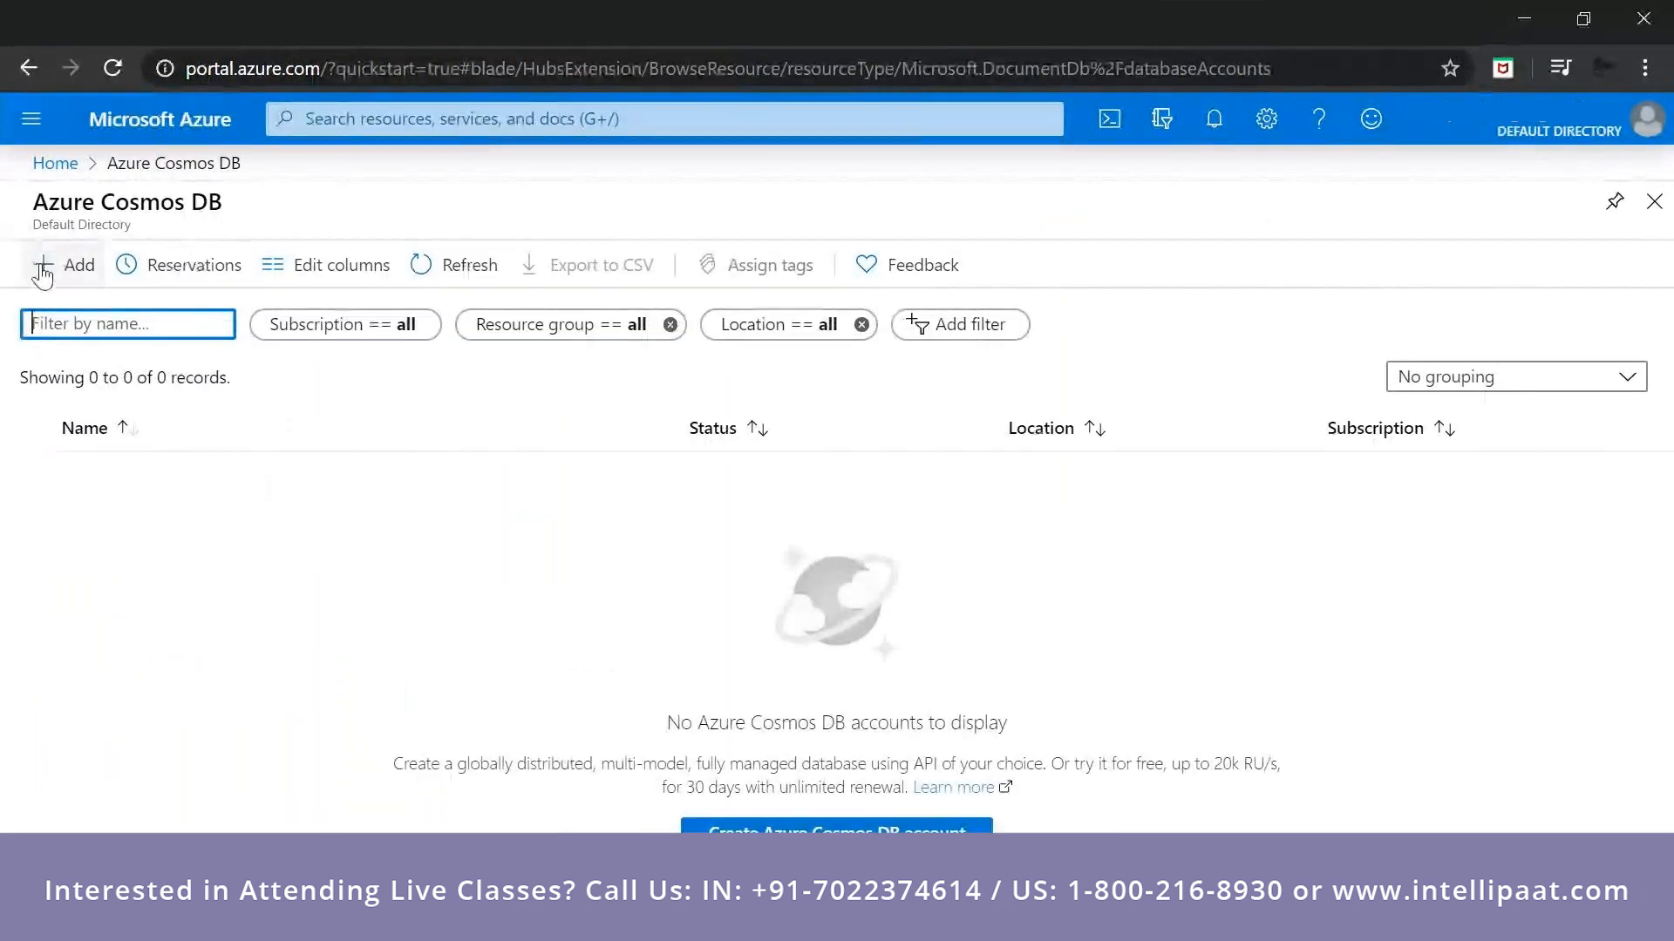
# Start a new Azure Cosmos DB account under the Pay-As-You-Go subscription and assign it to the sstraining resource group.
pyautogui.click(41, 258)
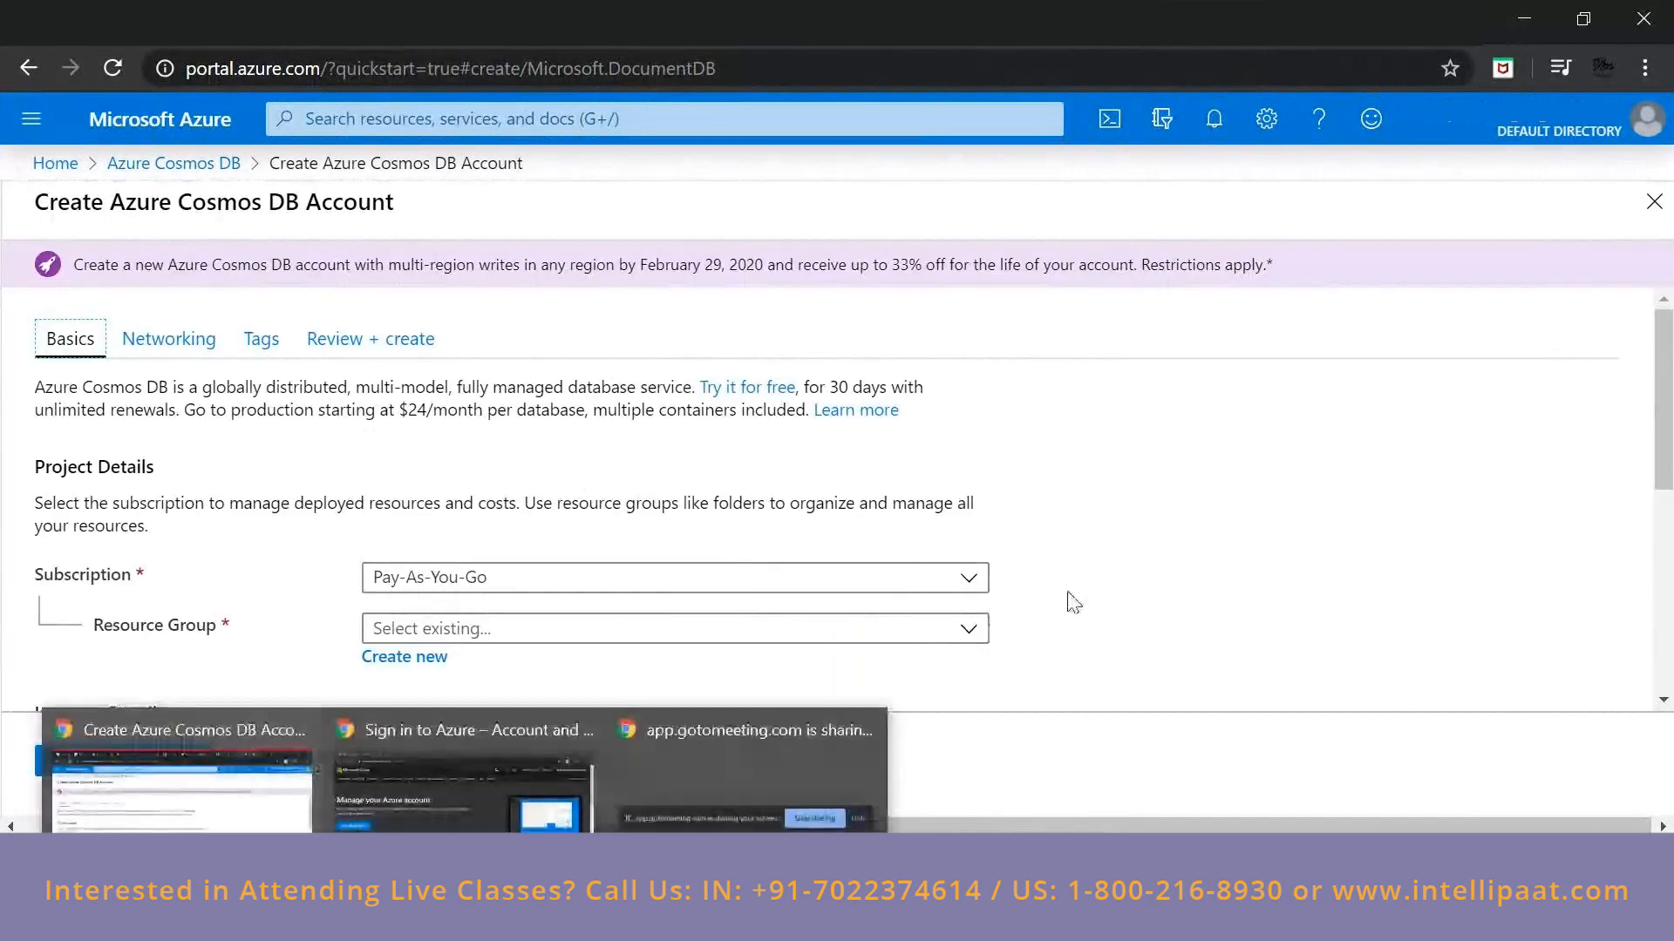
pyautogui.scroll(-2, 1073, 601)
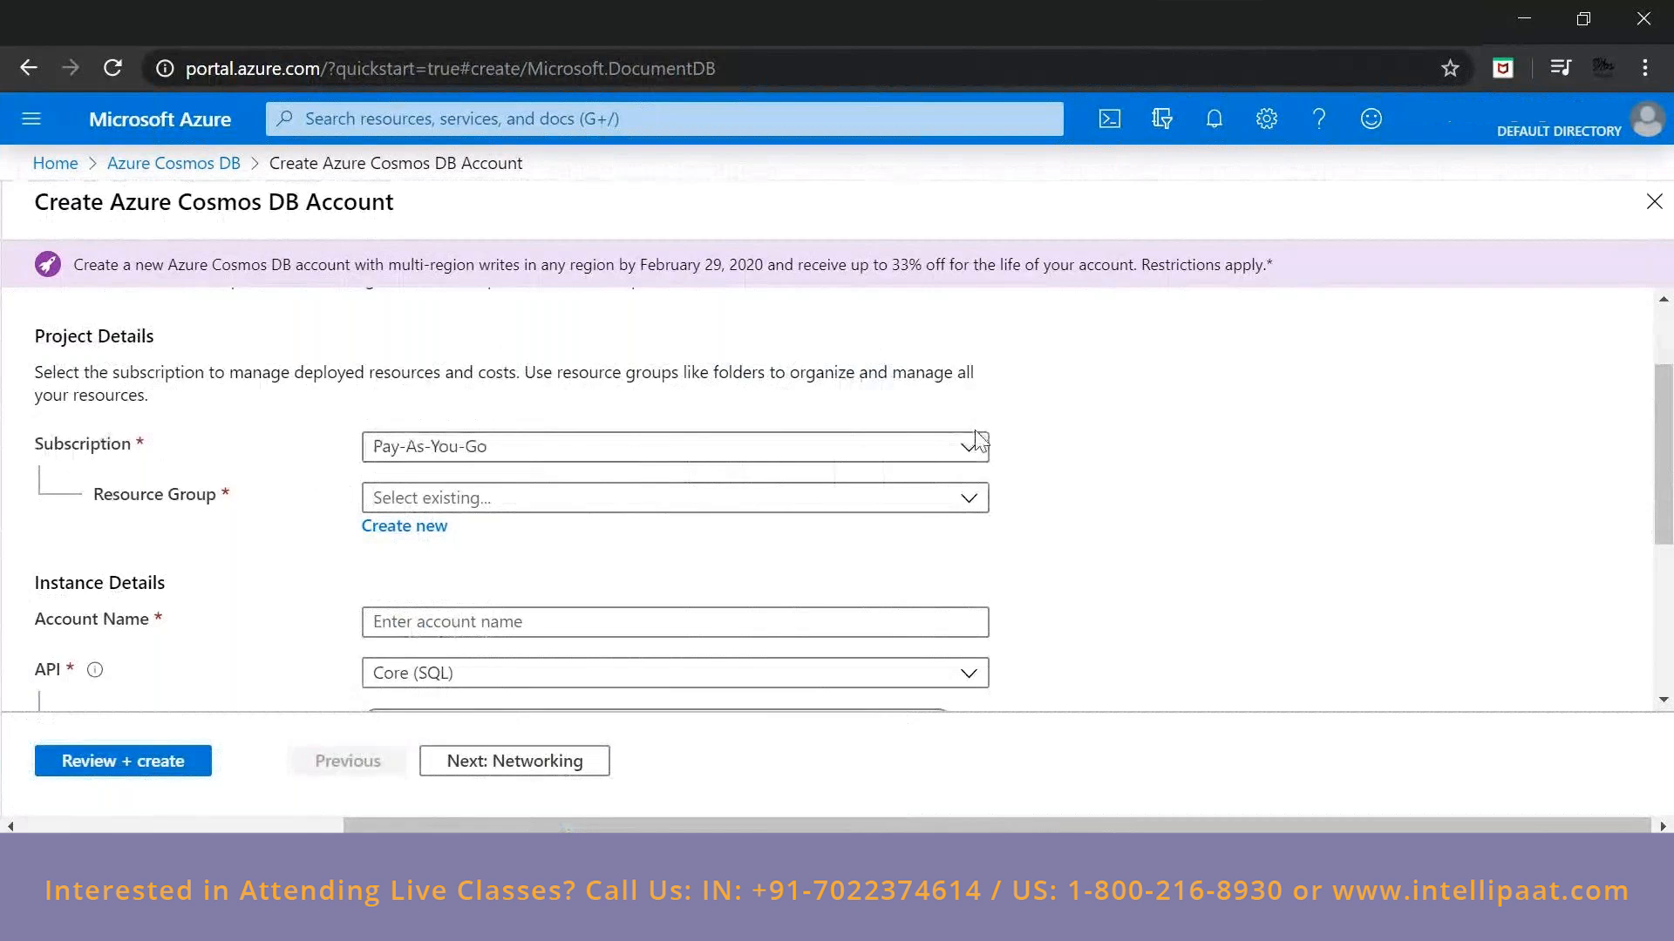
pyautogui.click(968, 445)
pyautogui.click(970, 450)
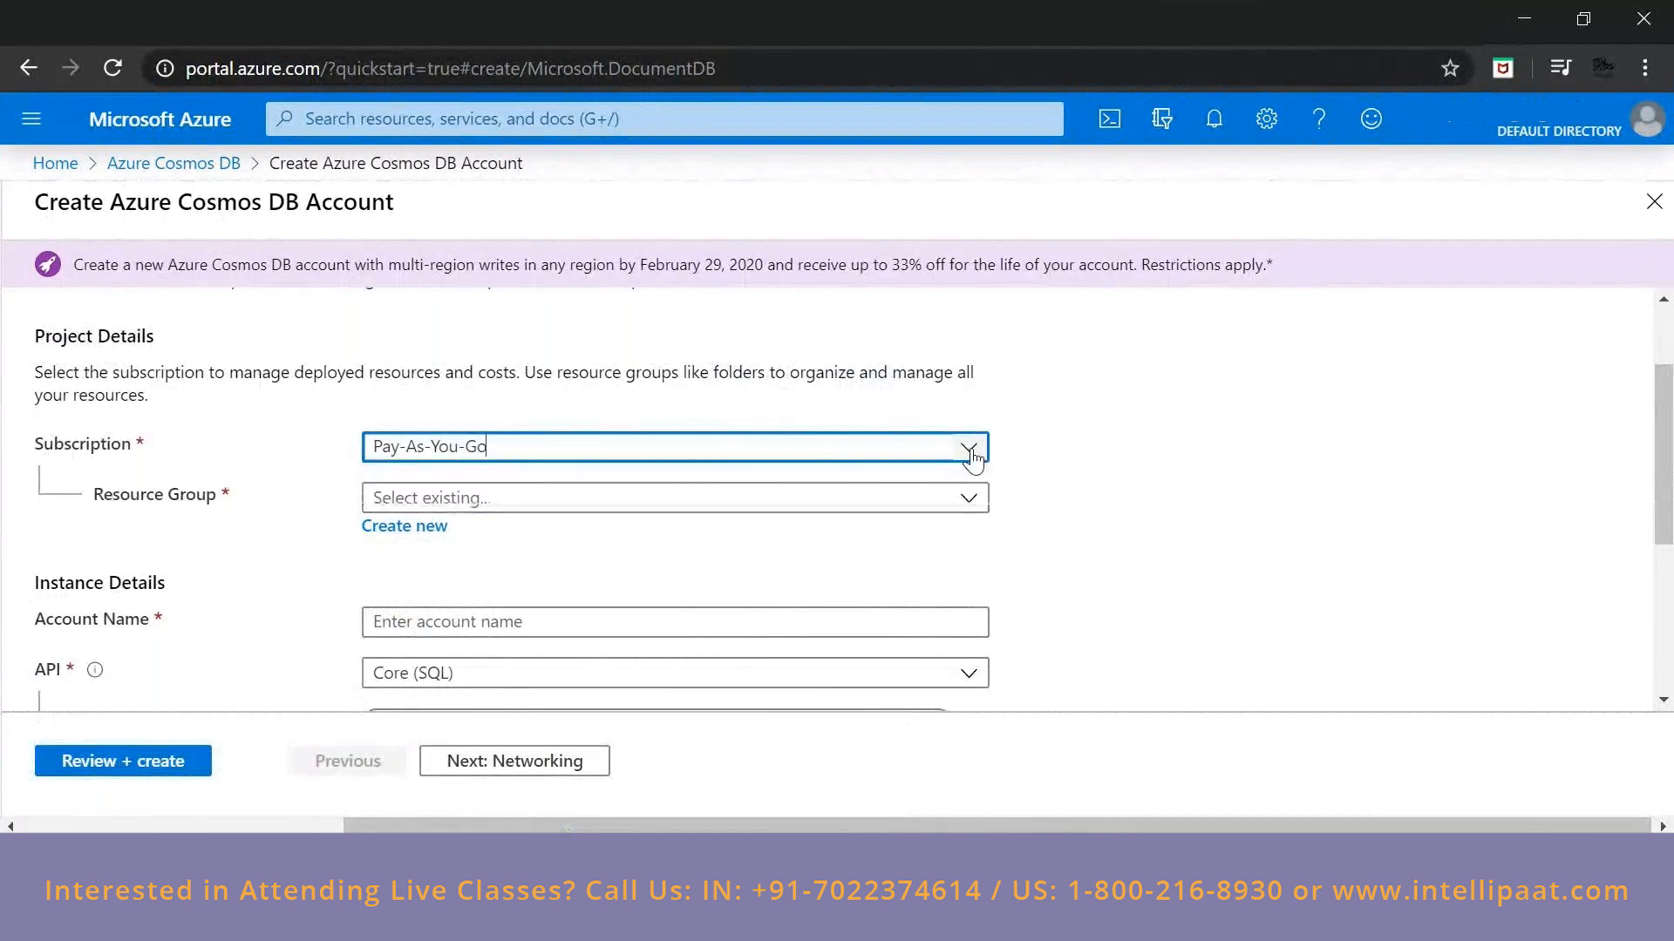
pyautogui.click(969, 450)
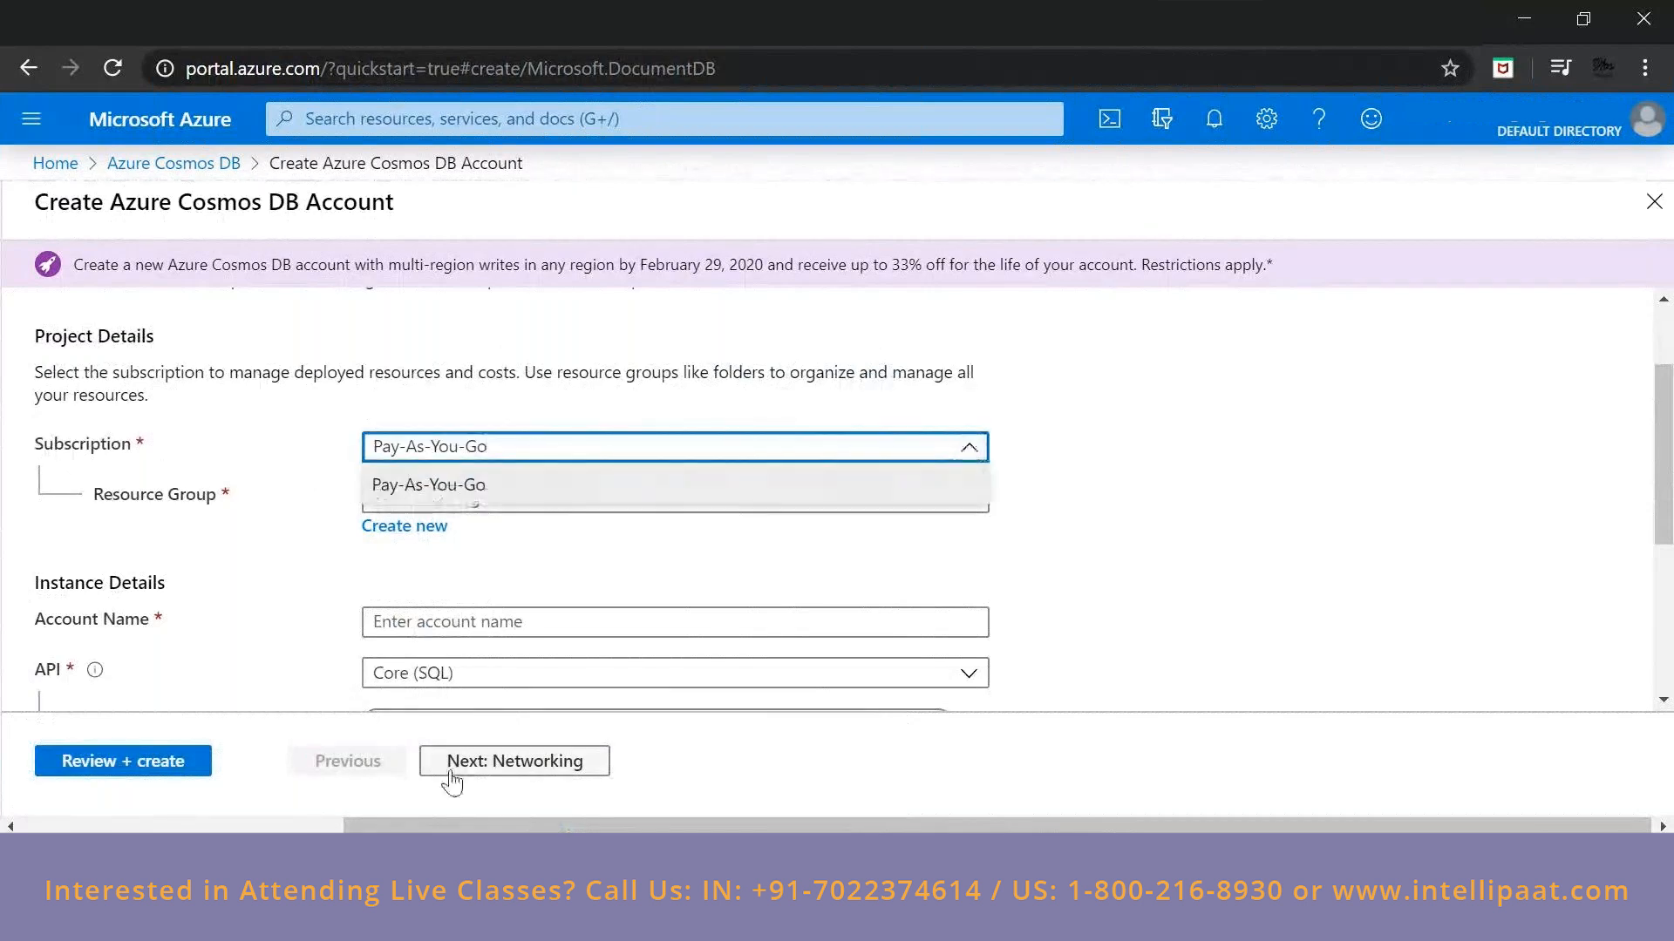
pyautogui.click(563, 507)
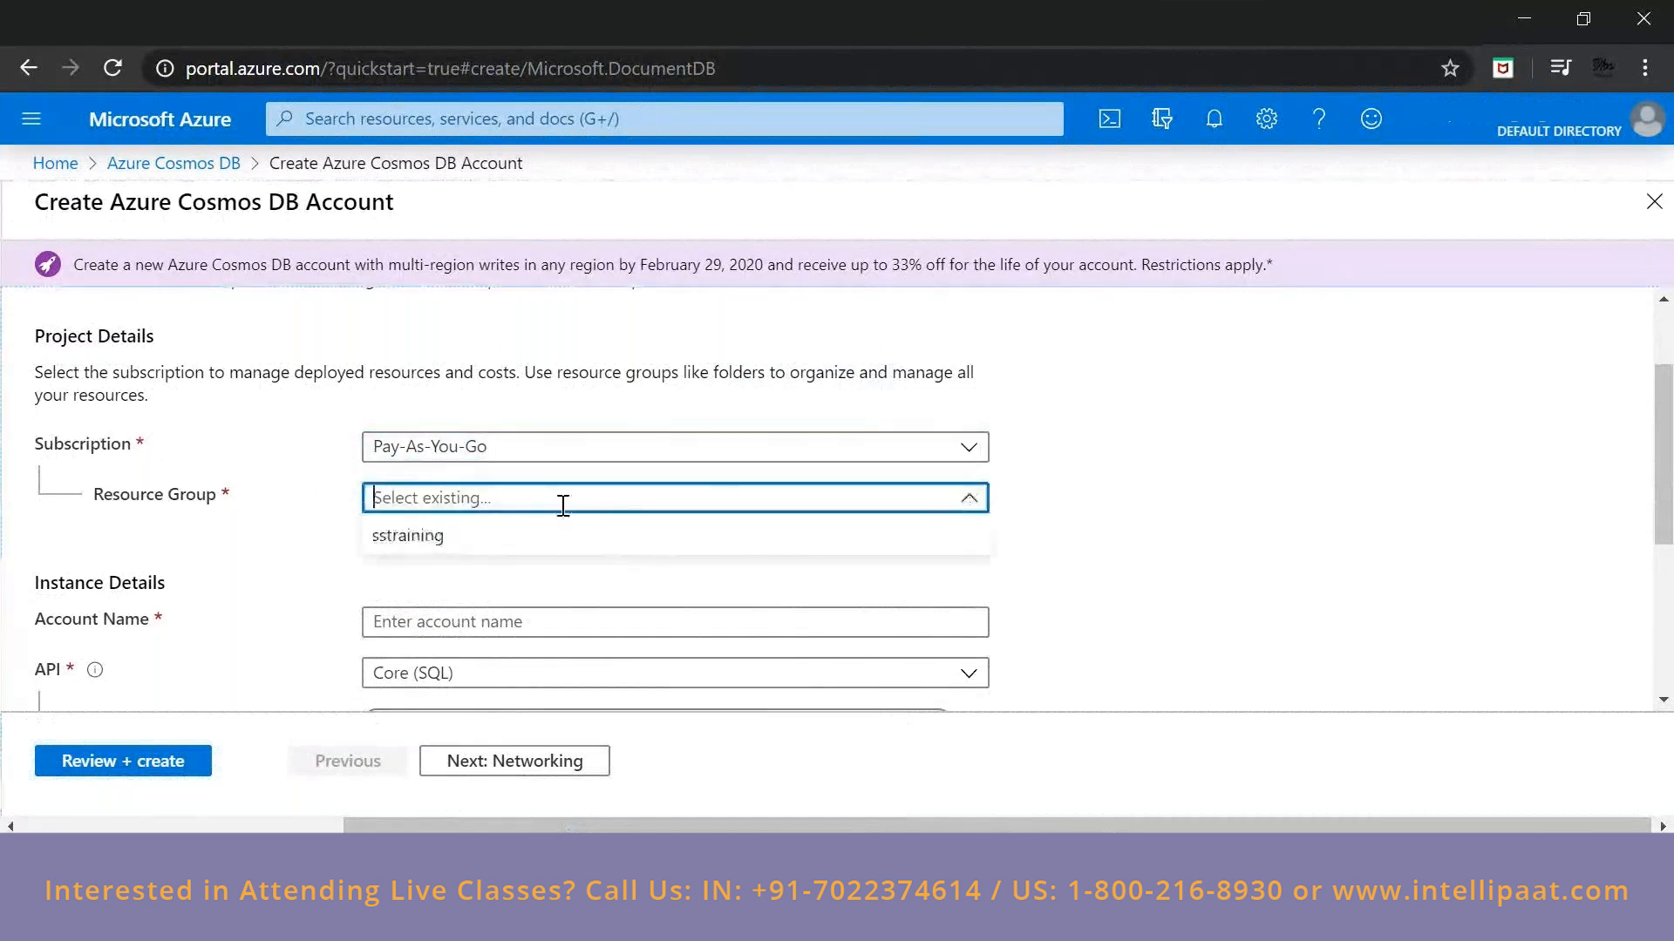
pyautogui.click(435, 542)
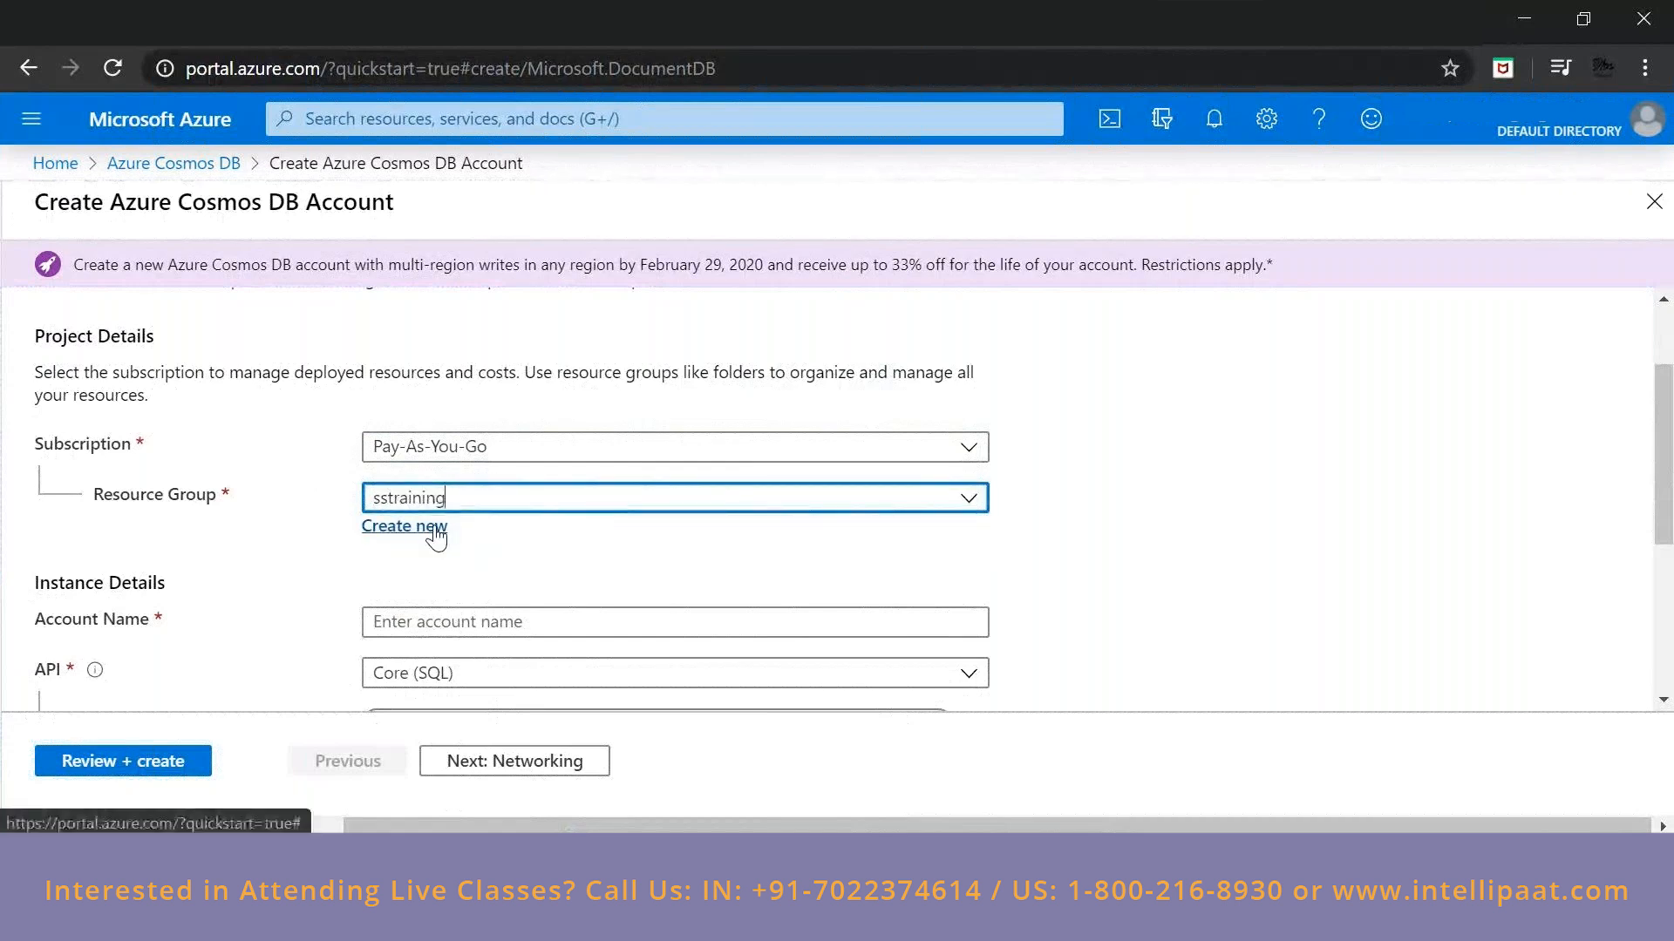
pyautogui.click(436, 533)
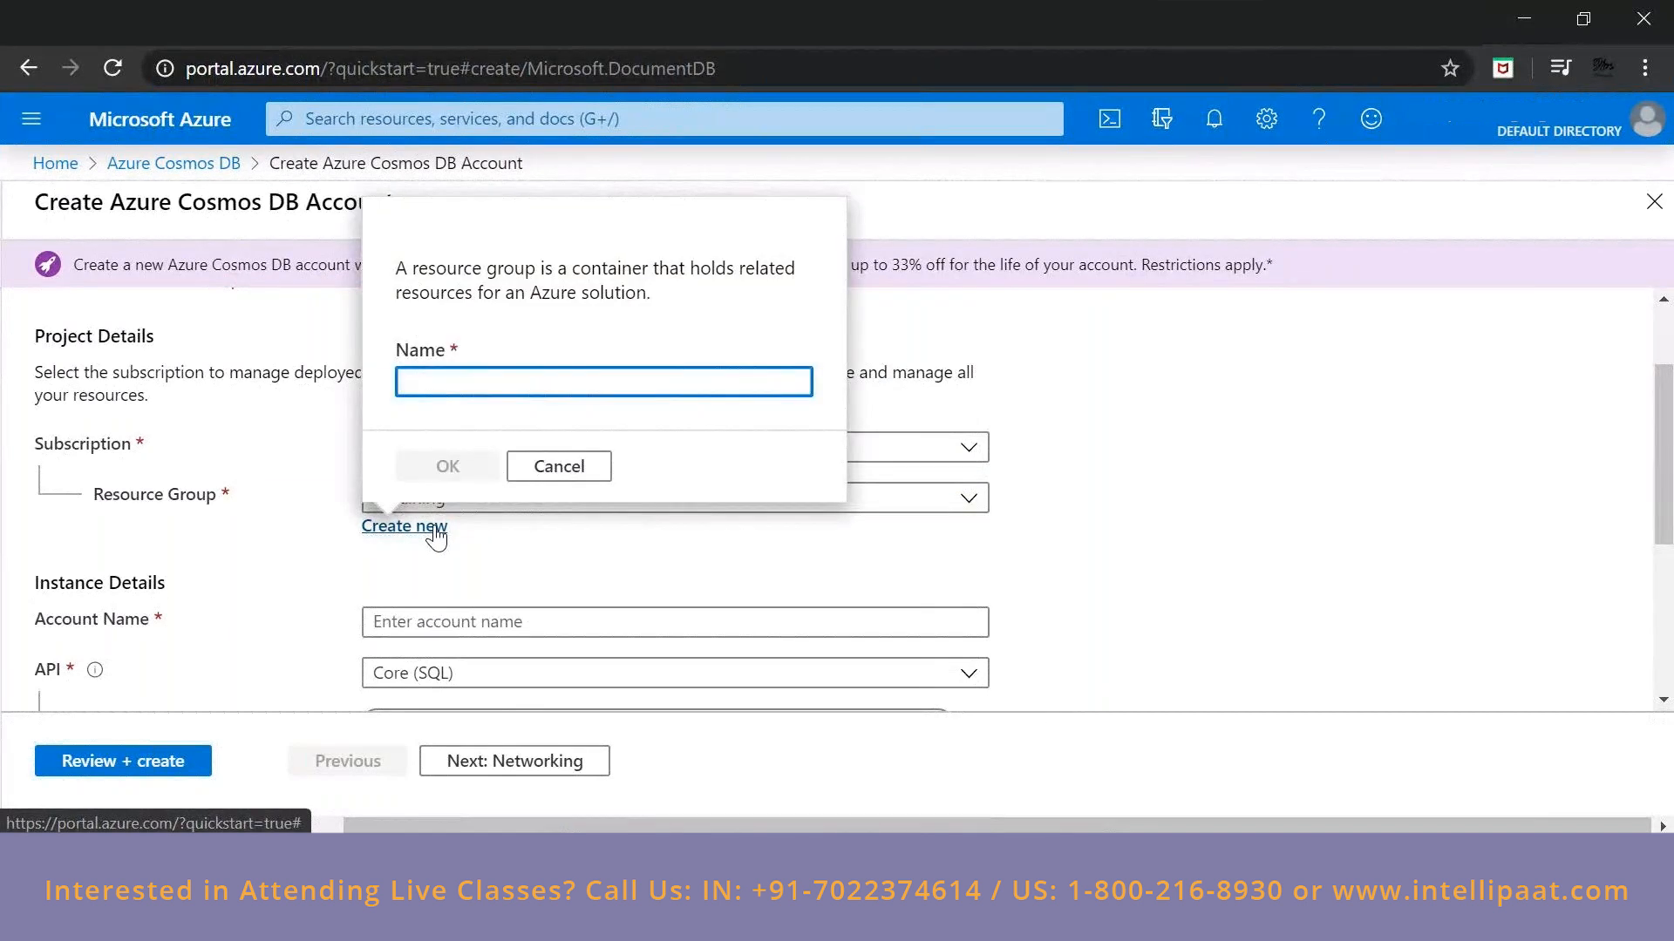
pyautogui.write('t')
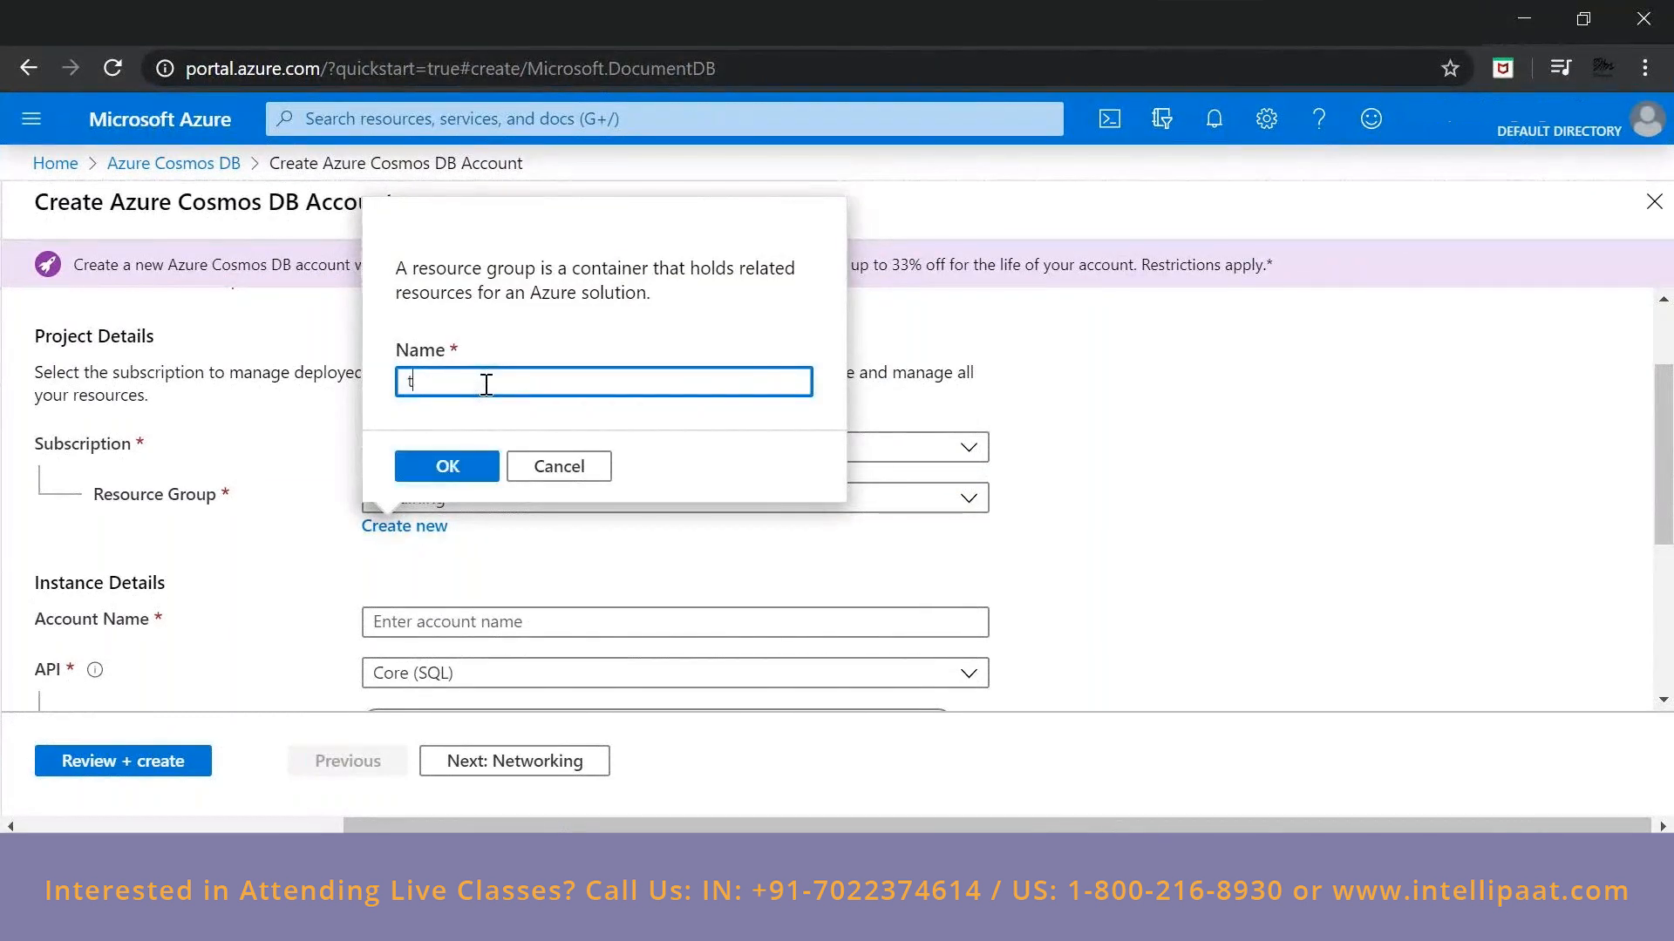
pyautogui.write('raining1')
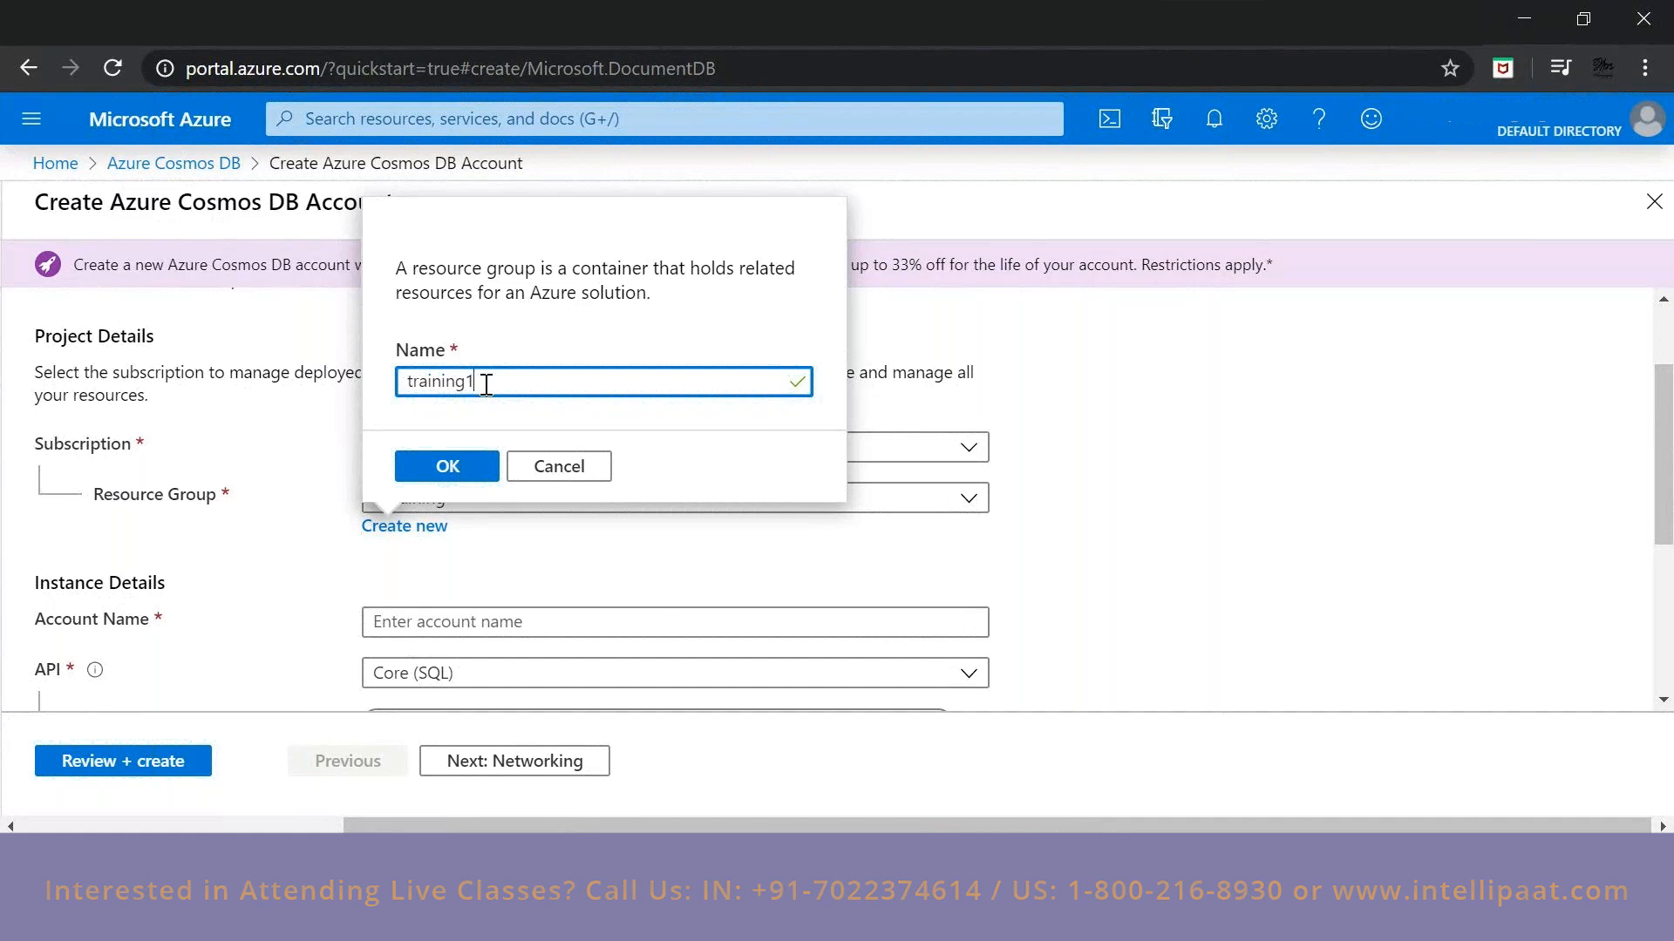
pyautogui.press('BackSpace')
pyautogui.hotkey('ctrl', 'a')
pyautogui.write('ss')
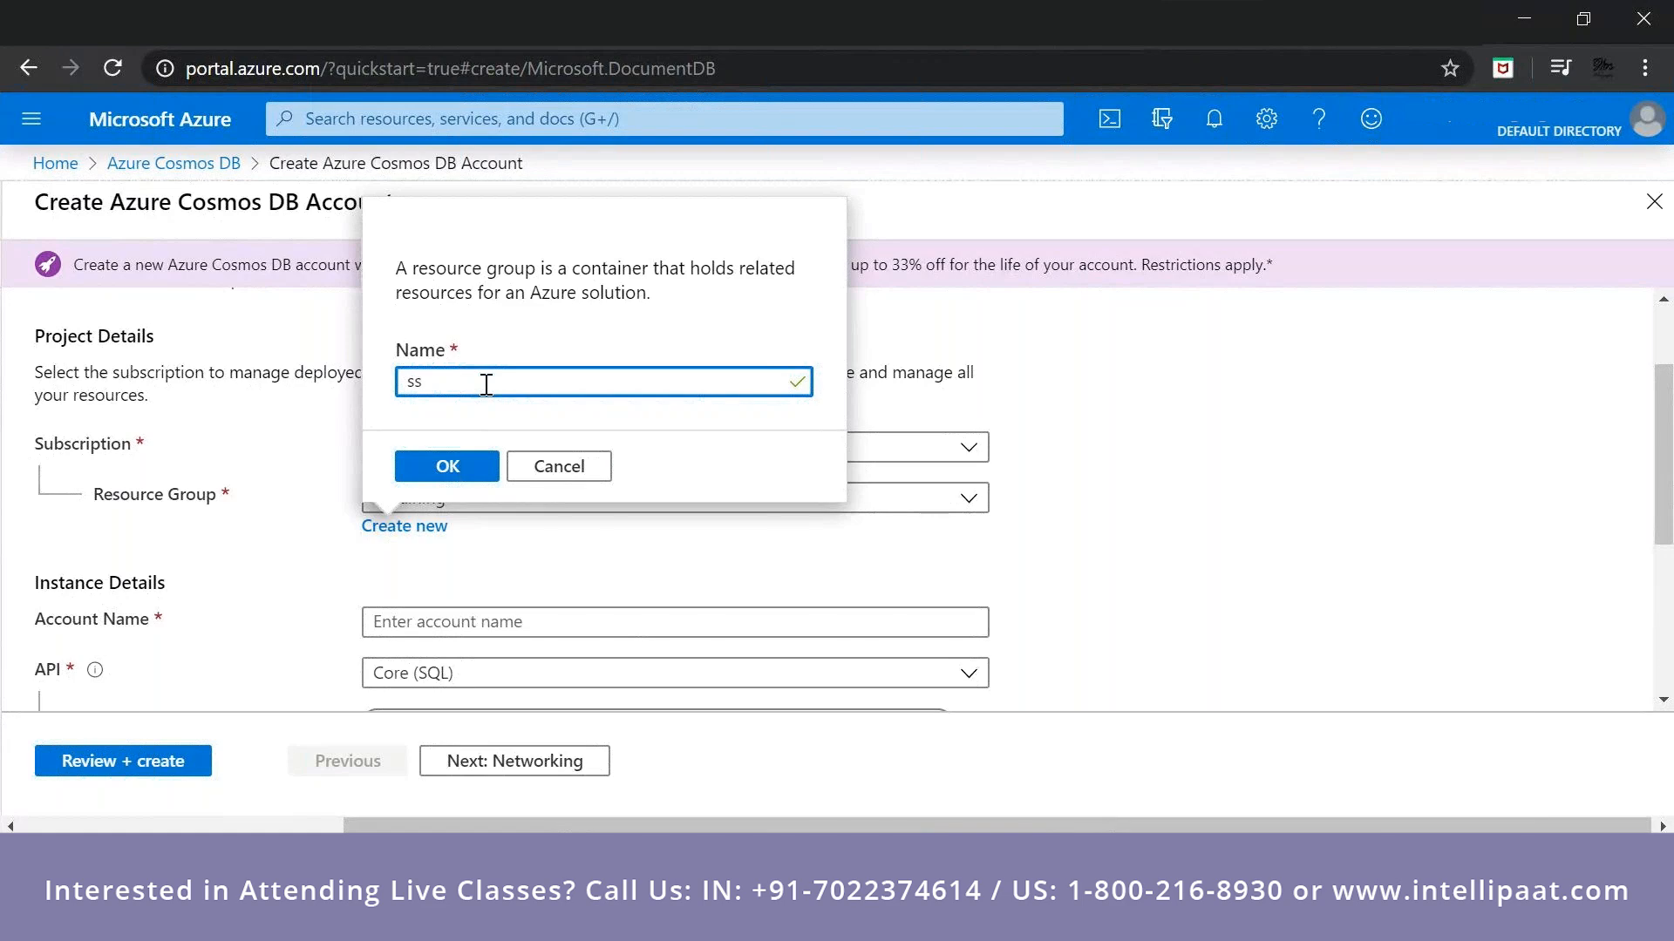
pyautogui.write('training')
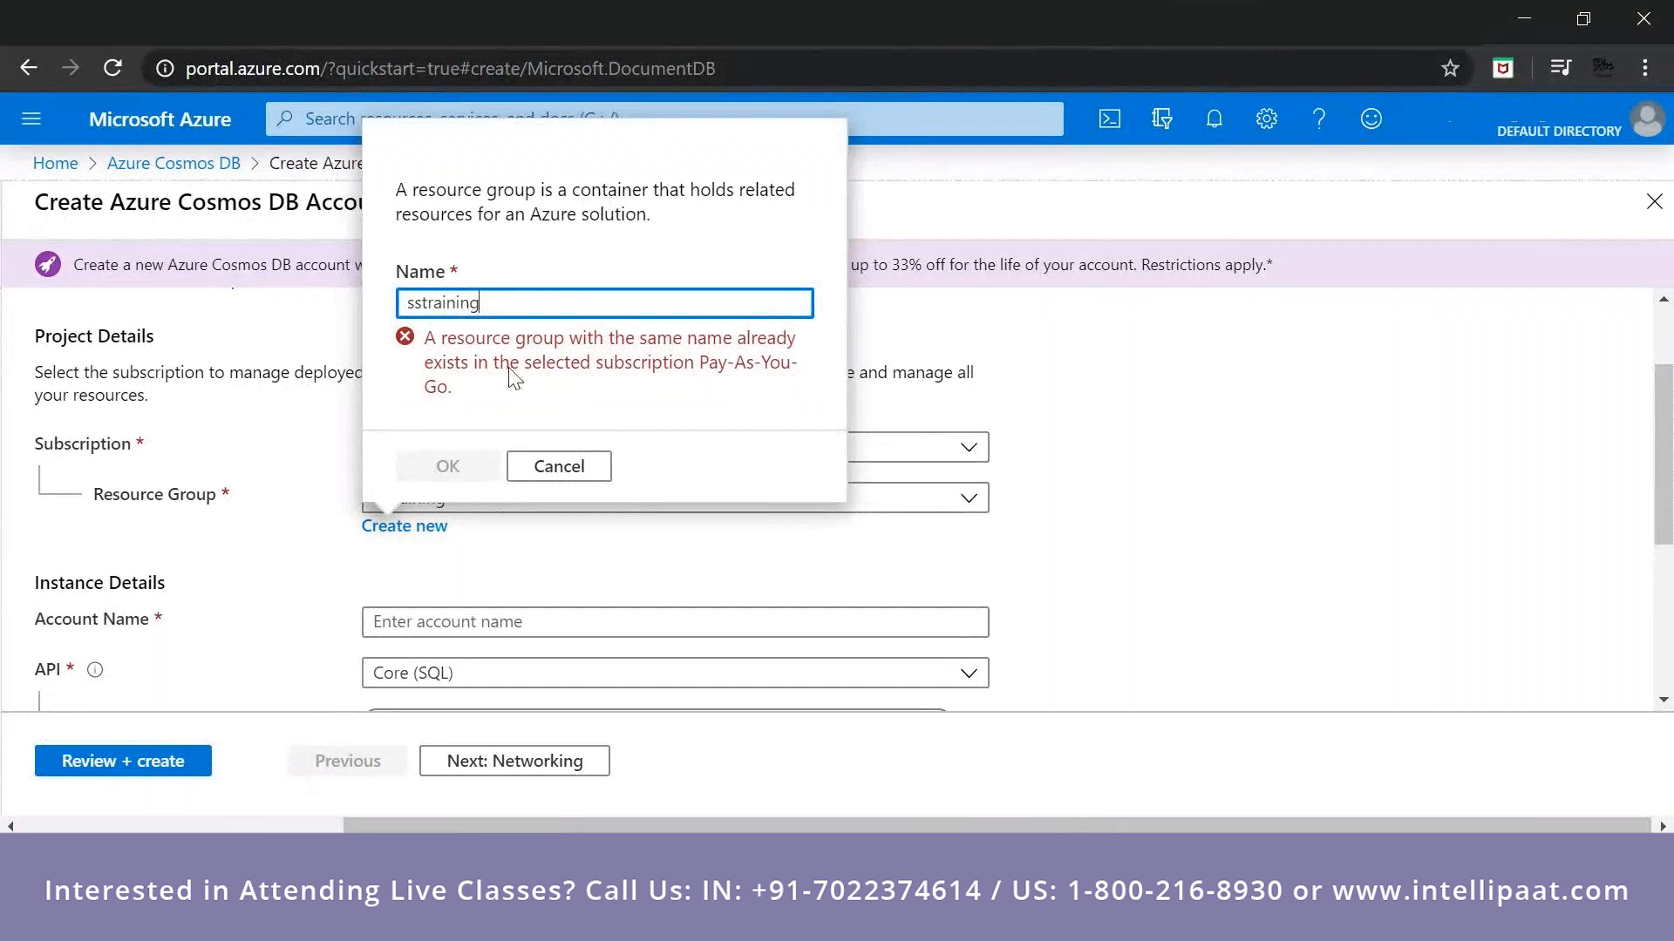
pyautogui.press('BackSpace')
pyautogui.write('-')
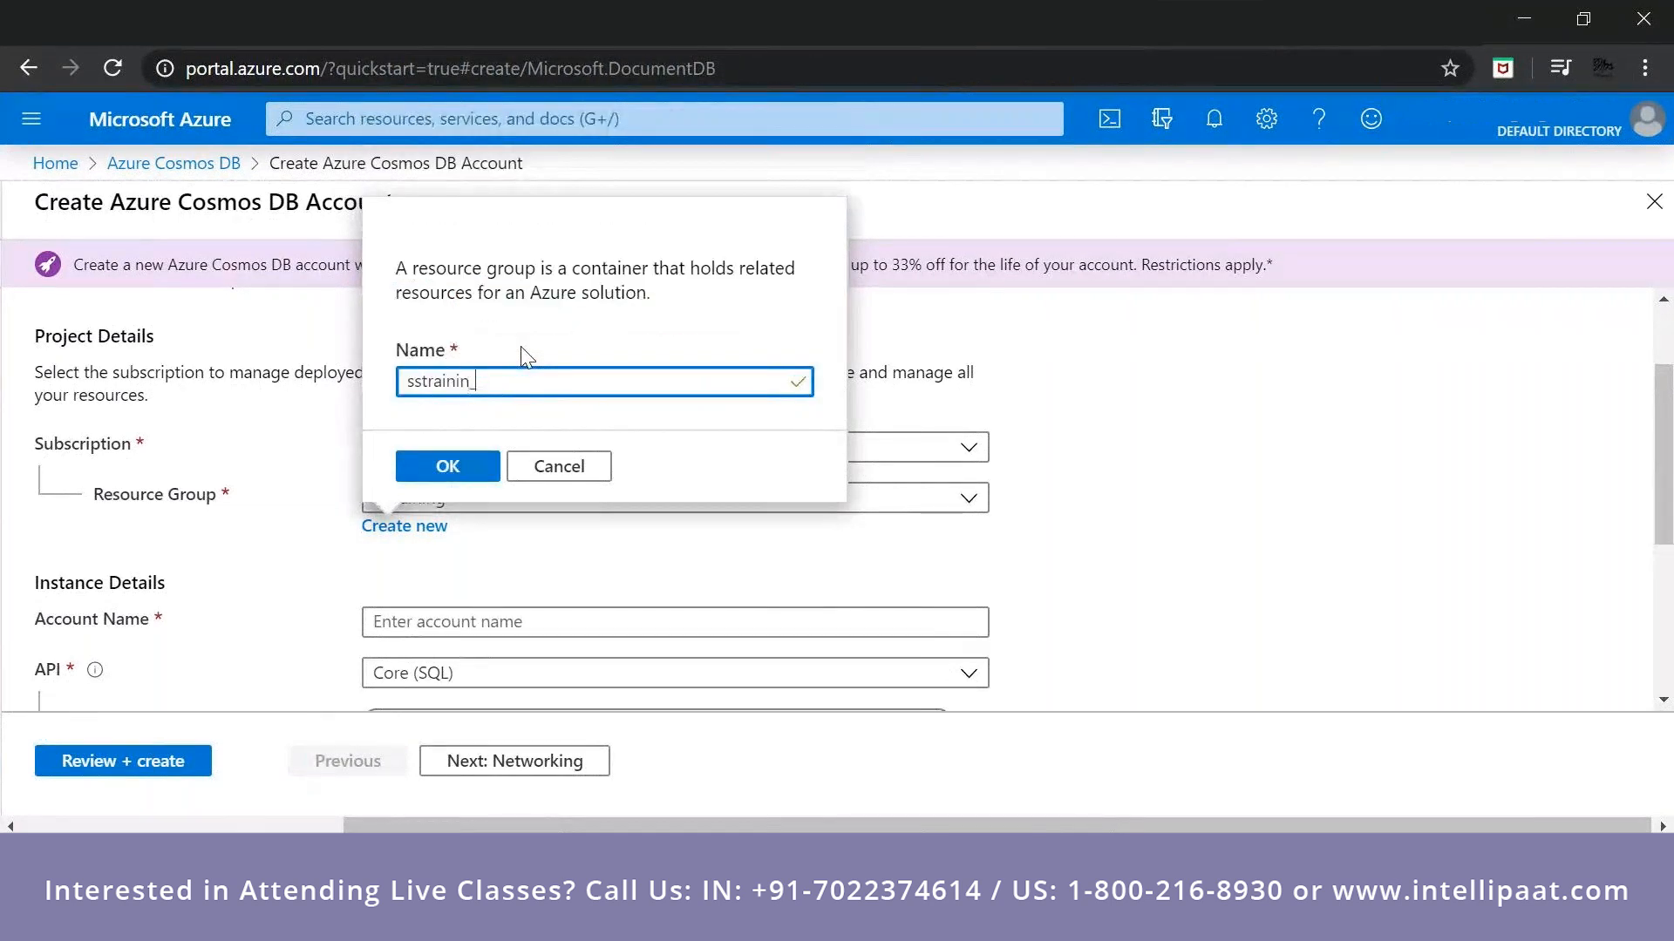
pyautogui.press('BackSpace')
pyautogui.write('12')
pyautogui.press('BackSpace')
pyautogui.press('BackSpace')
pyautogui.press('BackSpace')
pyautogui.press('BackSpace')
pyautogui.press('BackSpace')
pyautogui.press('BackSpace')
pyautogui.press('BackSpace')
pyautogui.press('BackSpace')
pyautogui.press('BackSpace')
pyautogui.press('BackSpace')
pyautogui.press('BackSpace')
pyautogui.click(533, 472)
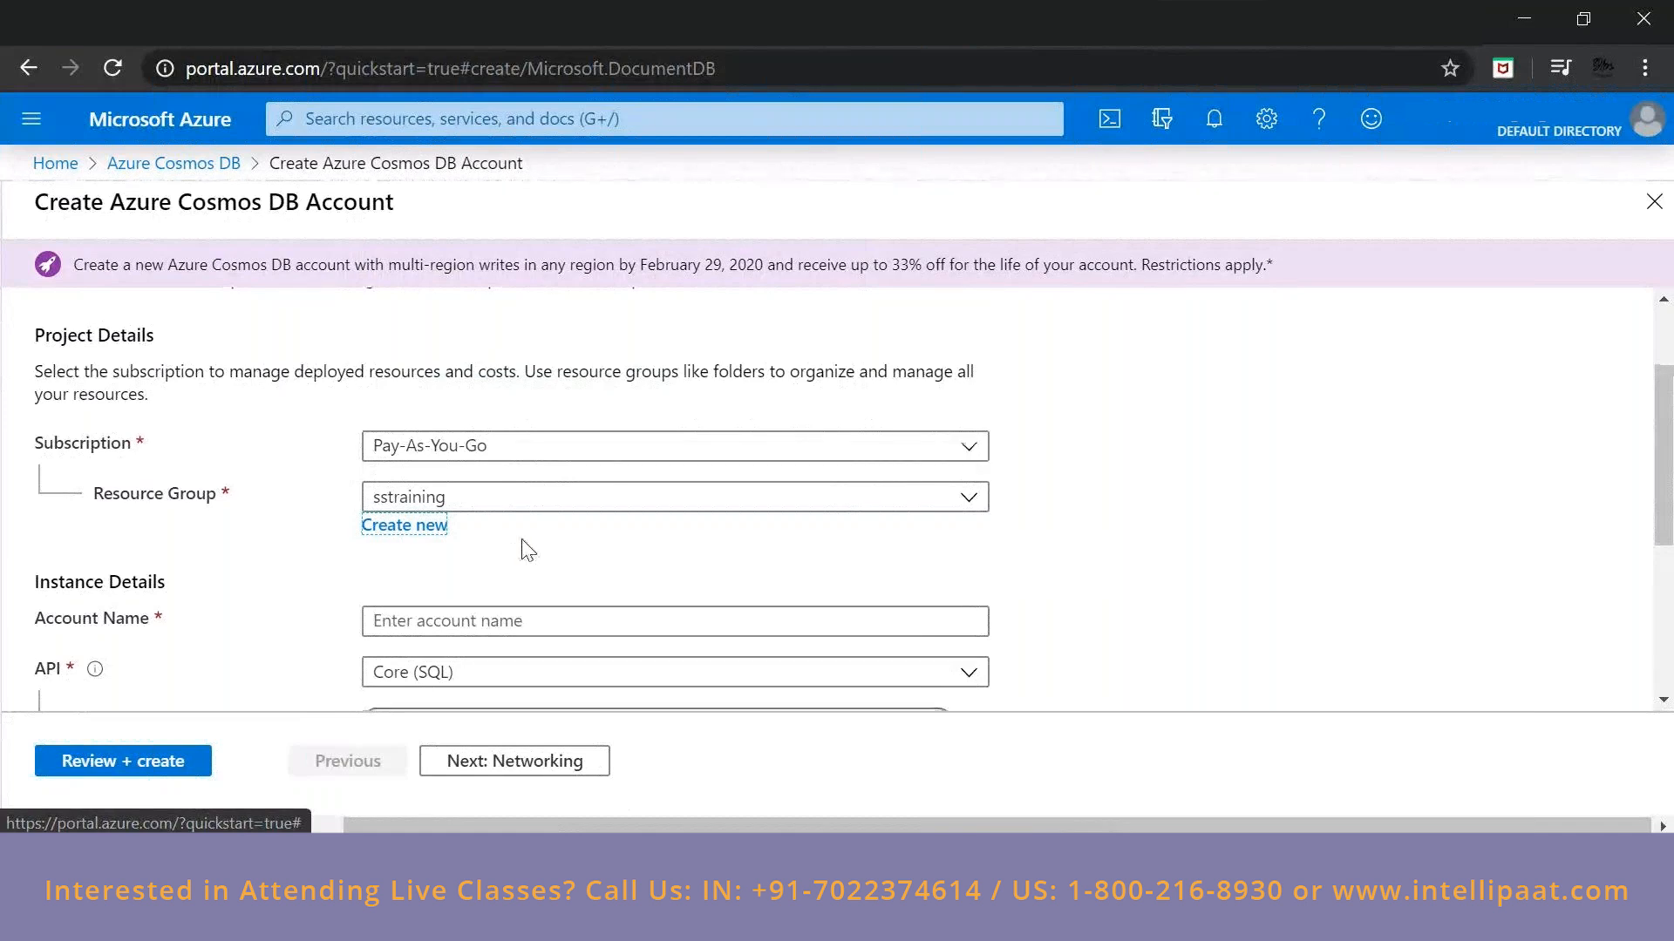
# Name the Cosmos DB account sscosmosdbtraining.
pyautogui.scroll(-2, 530, 532)
pyautogui.click(533, 501)
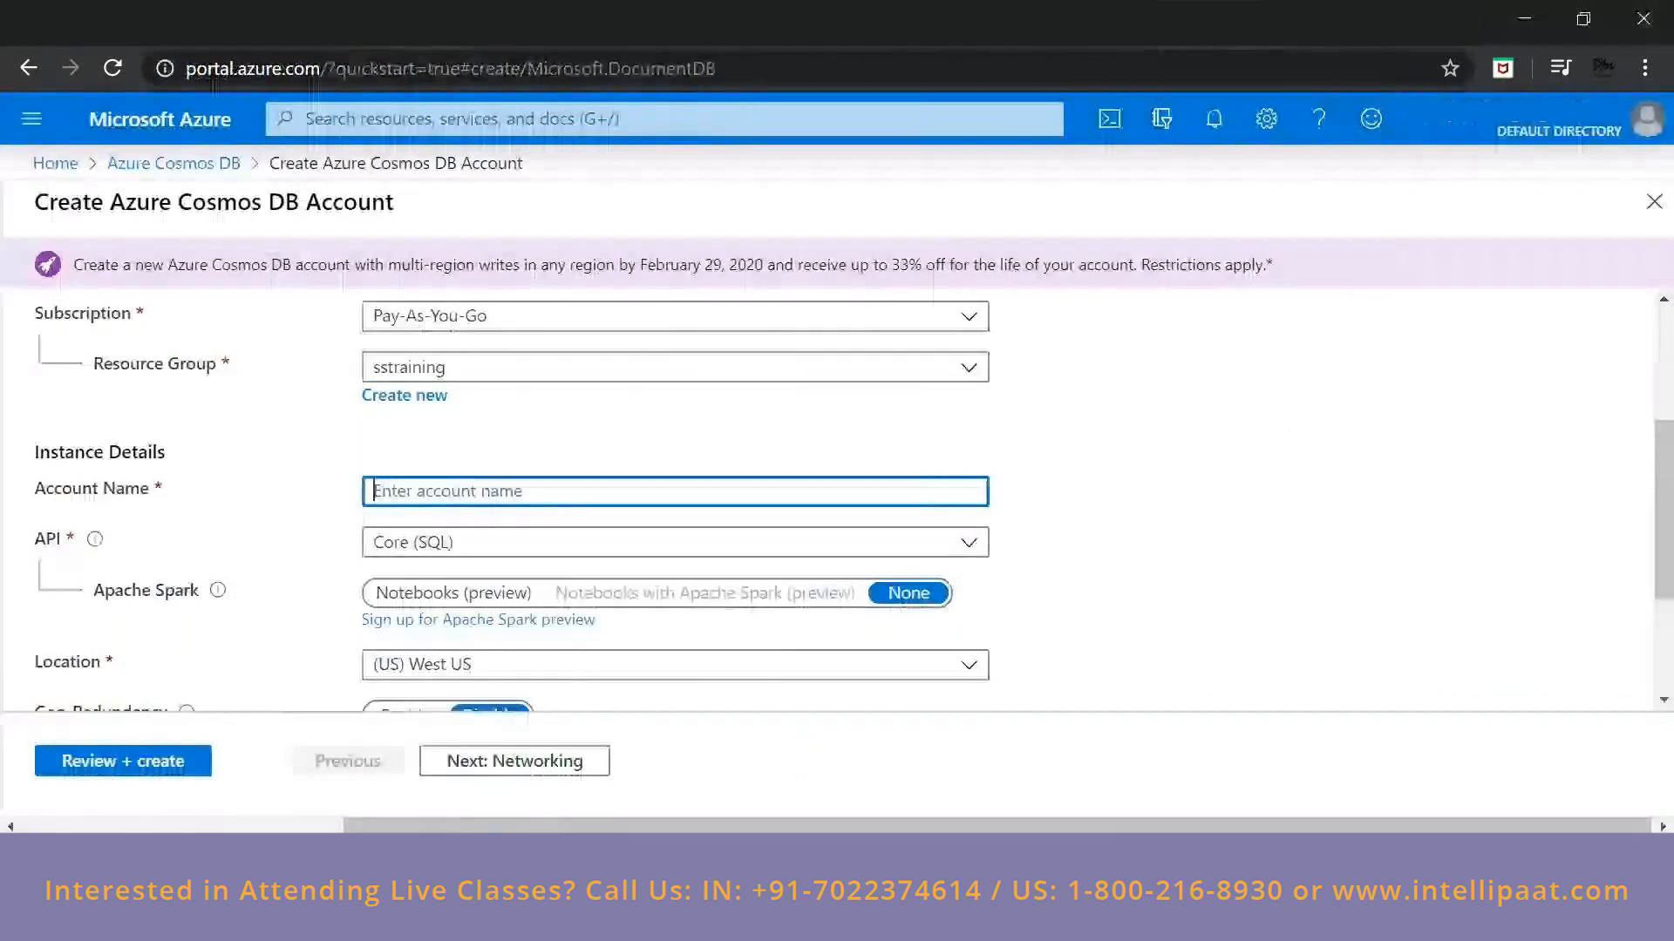
pyautogui.scroll(-1, 529, 585)
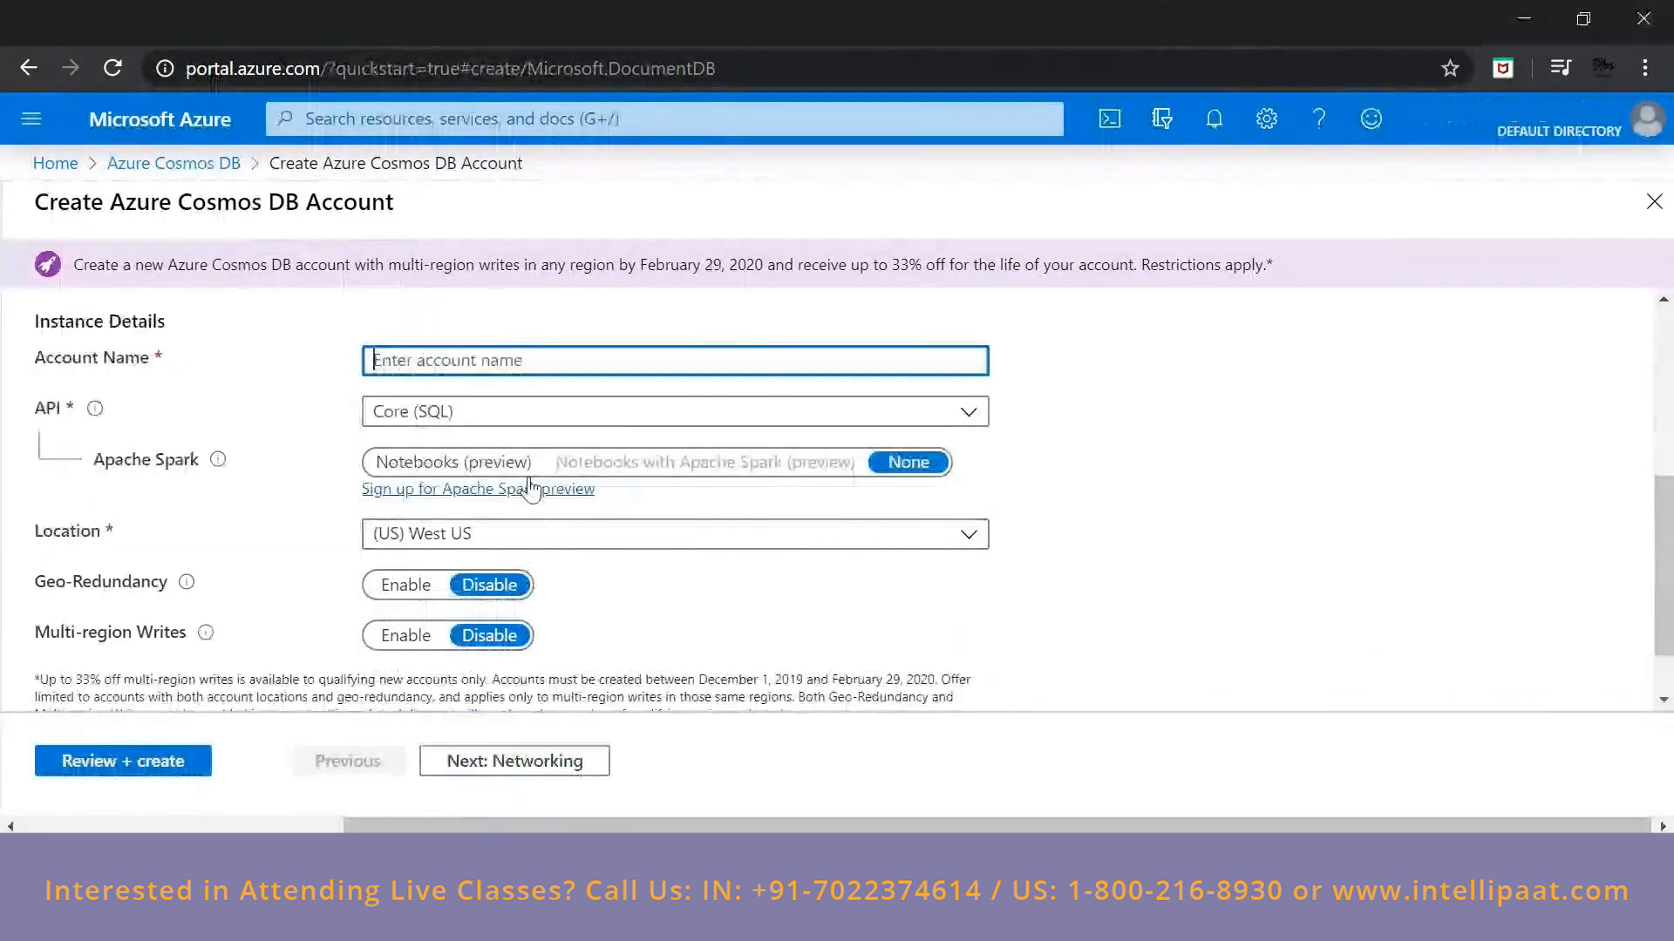
pyautogui.write('cosmosdb')
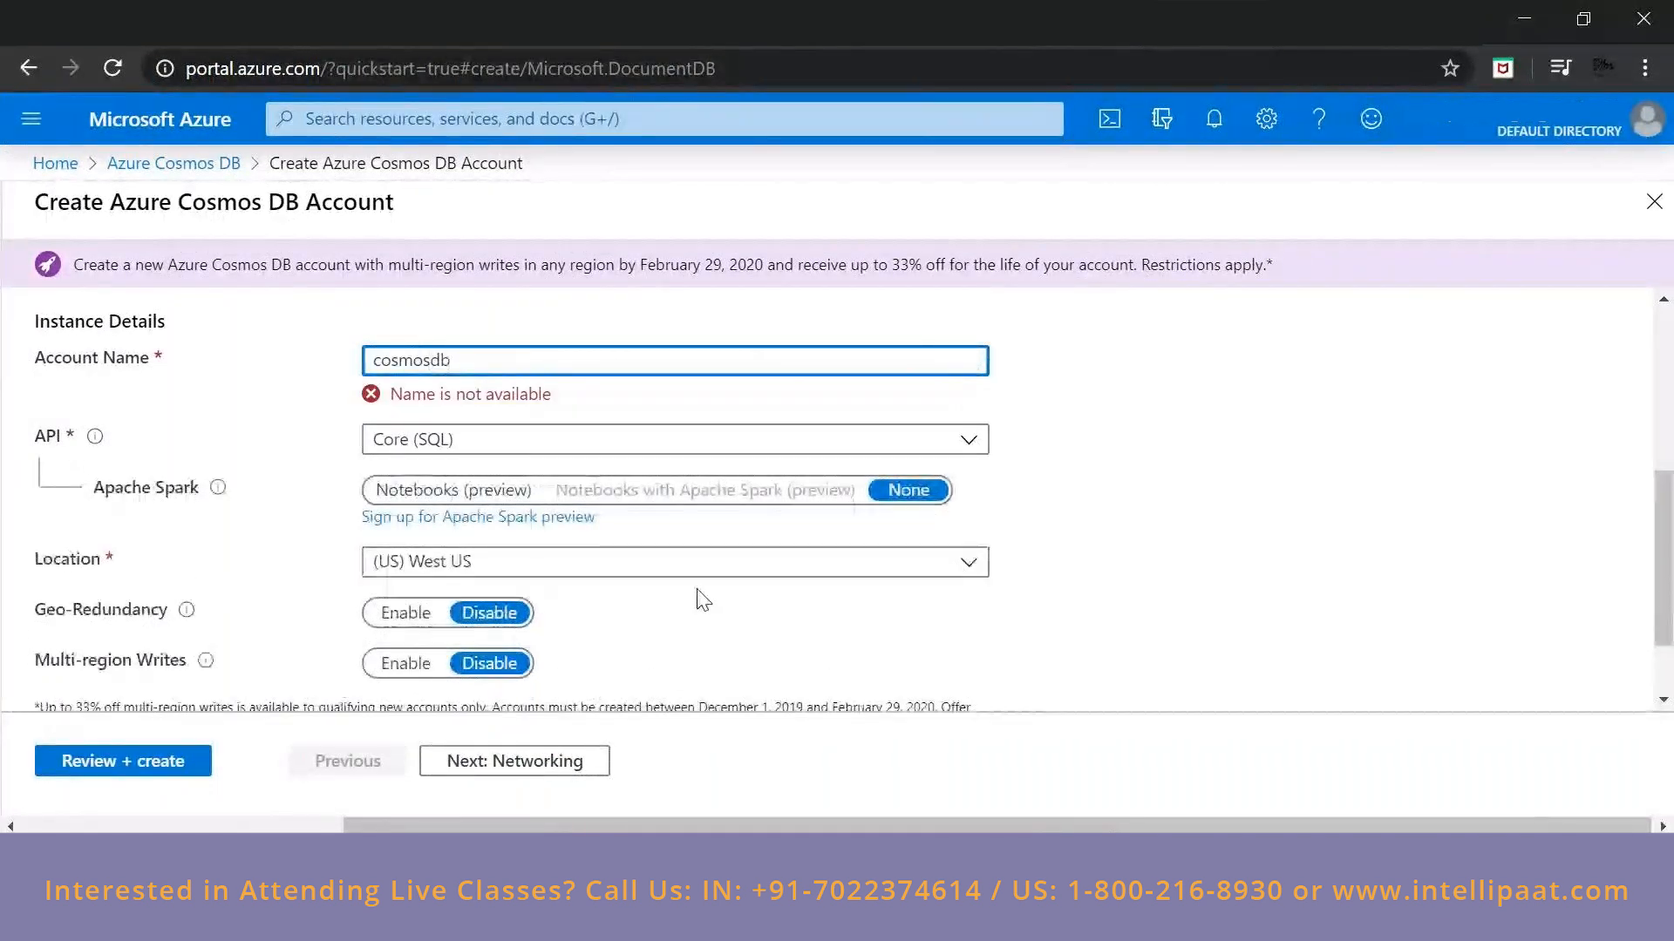
pyautogui.write('training')
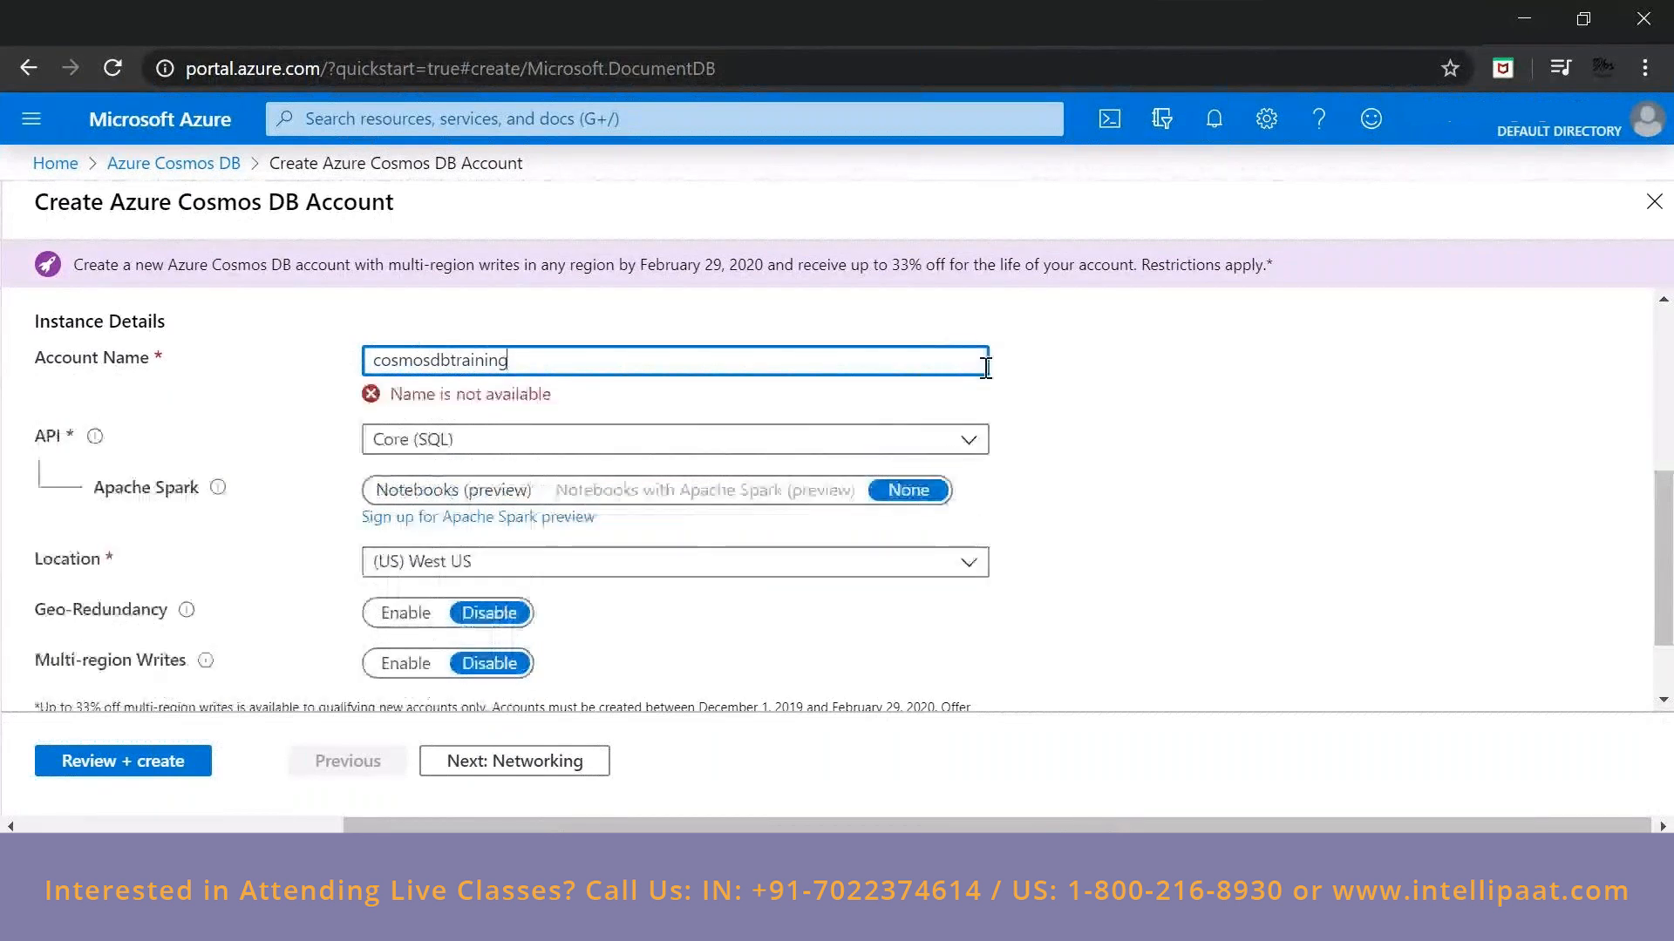
pyautogui.press('Home')
pyautogui.write('ss')
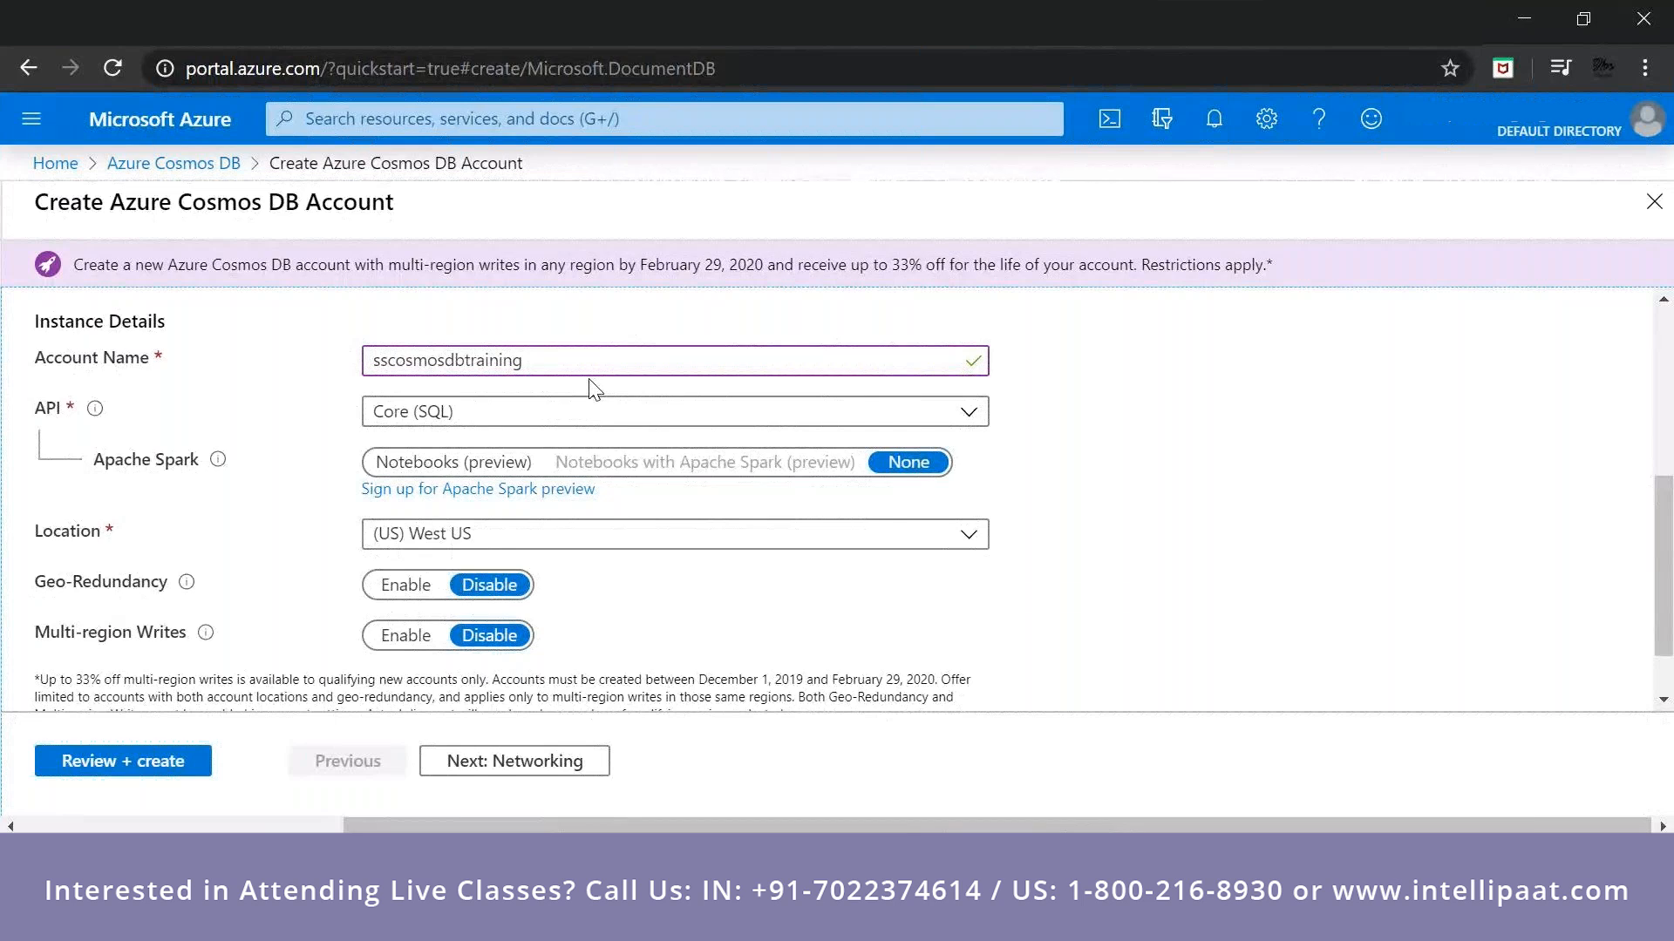
# Select Core (SQL) as the account's API and set its location to (US) Central US.
pyautogui.click(556, 423)
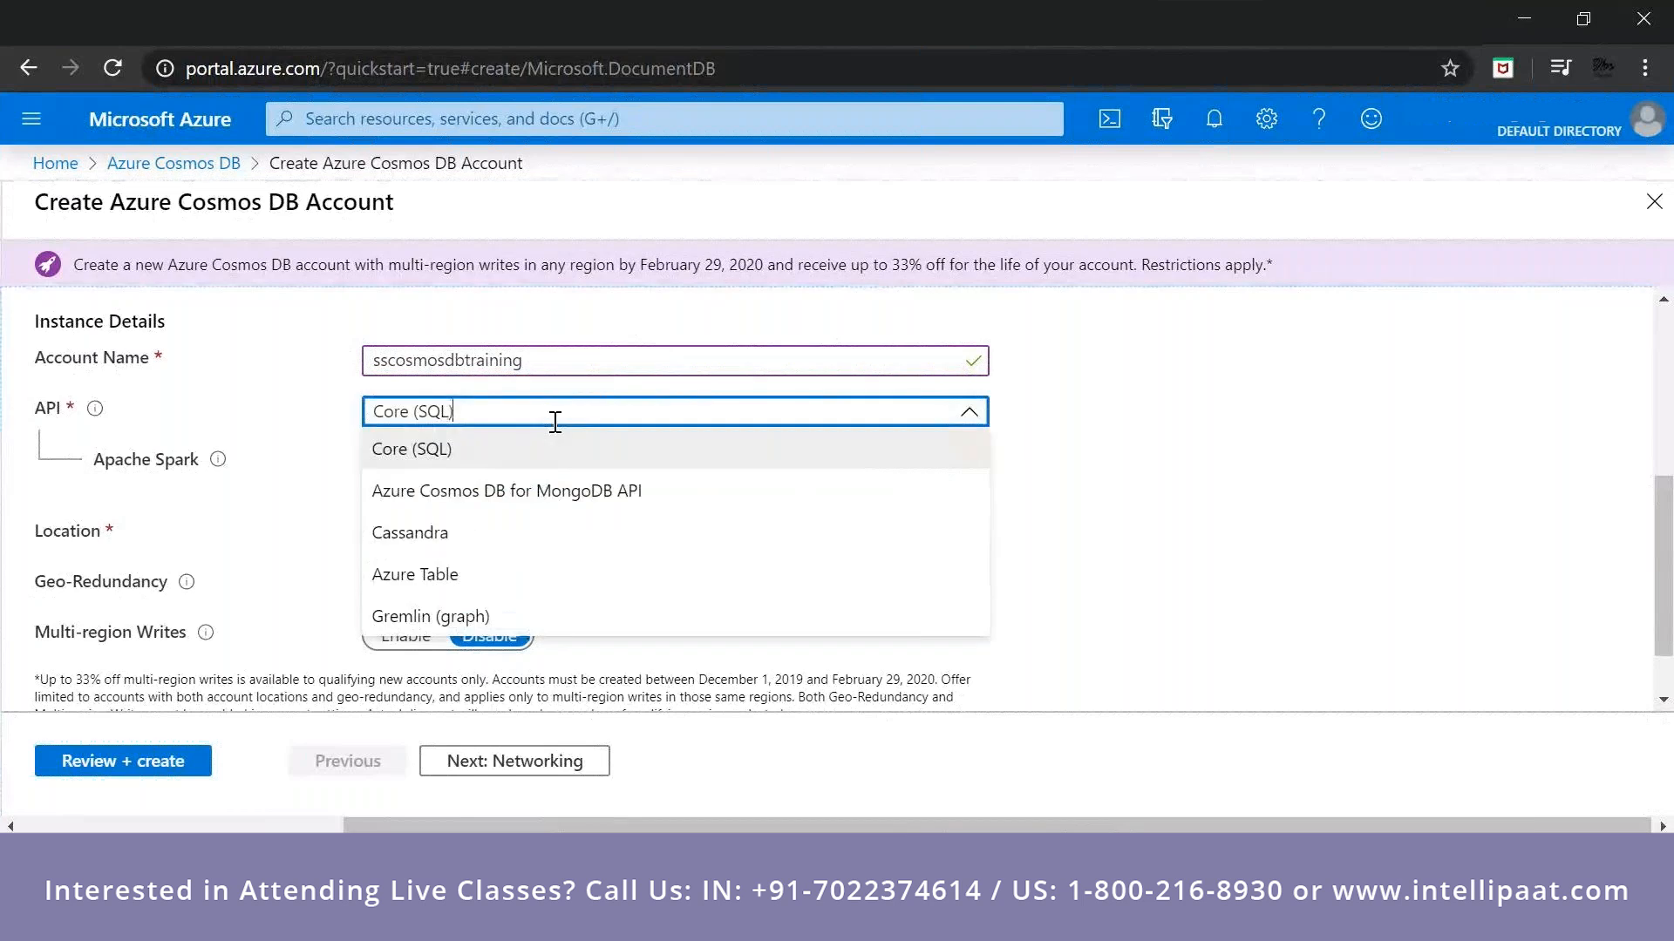
pyautogui.click(506, 464)
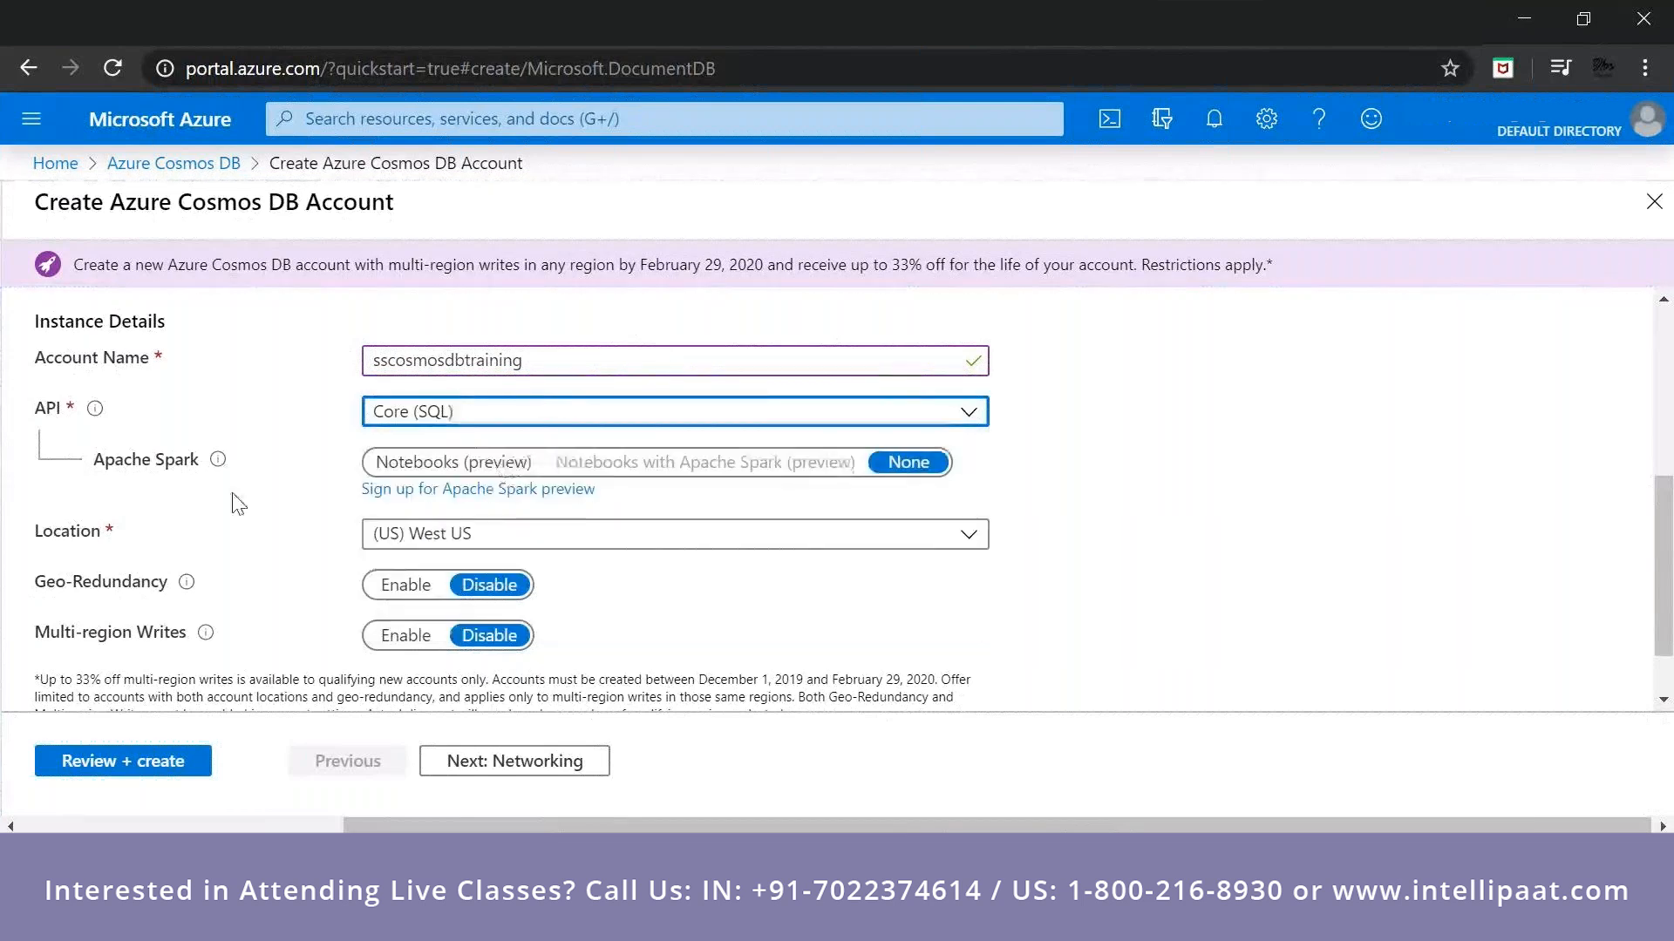
pyautogui.moveTo(219, 465)
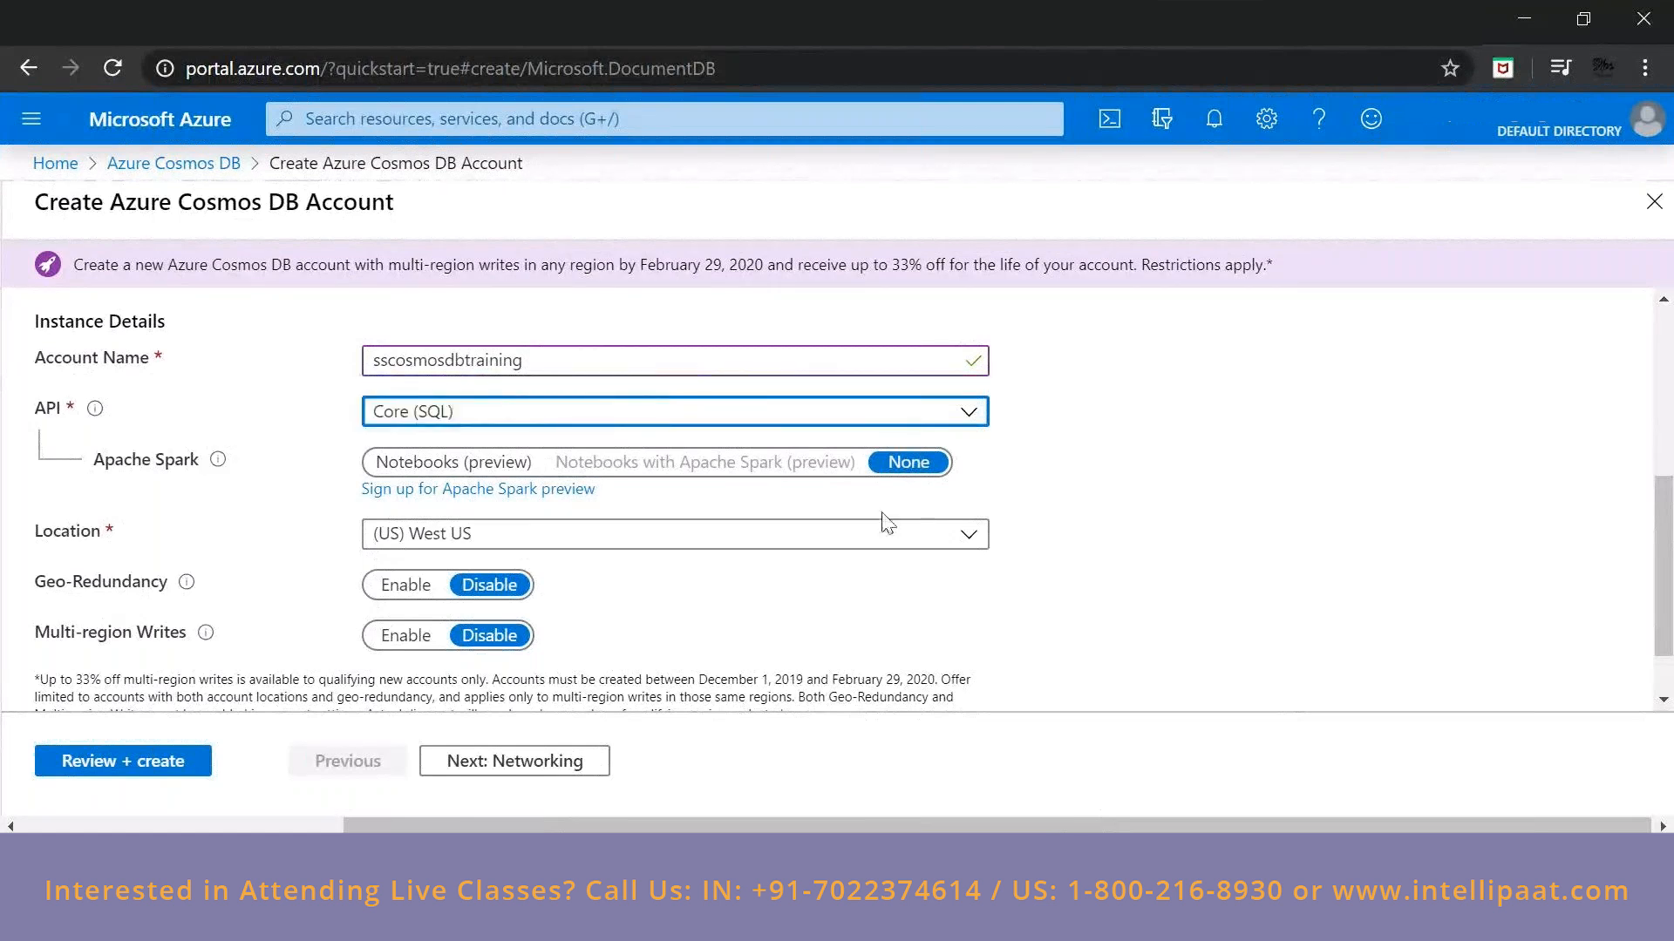
pyautogui.click(551, 535)
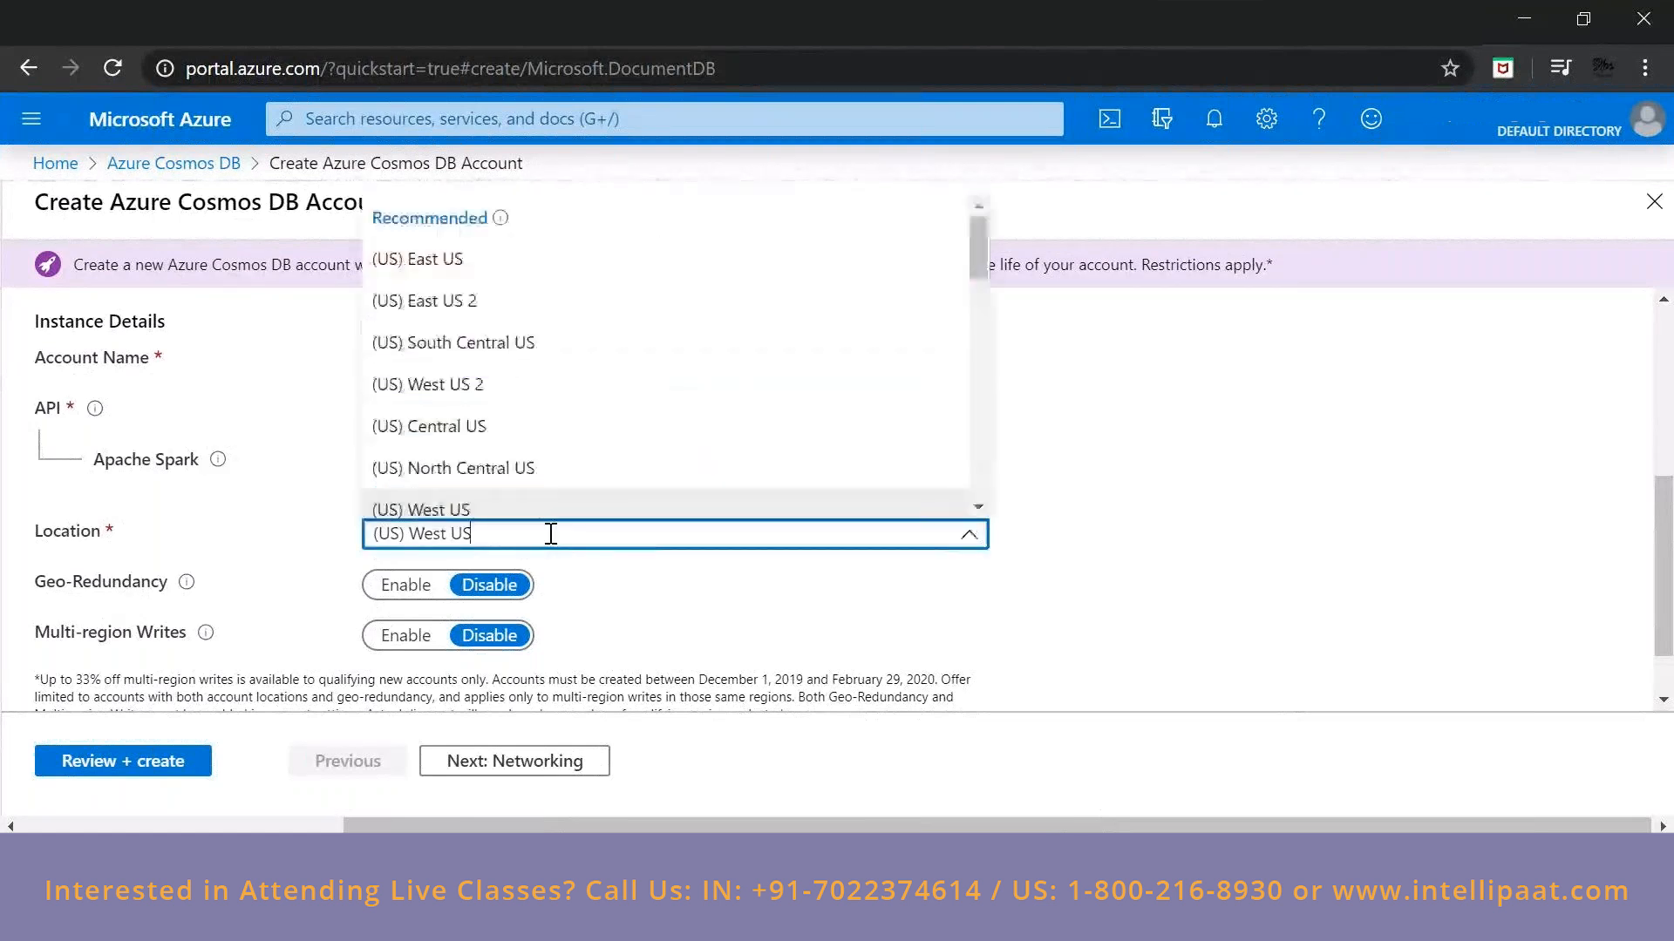
pyautogui.write('cent')
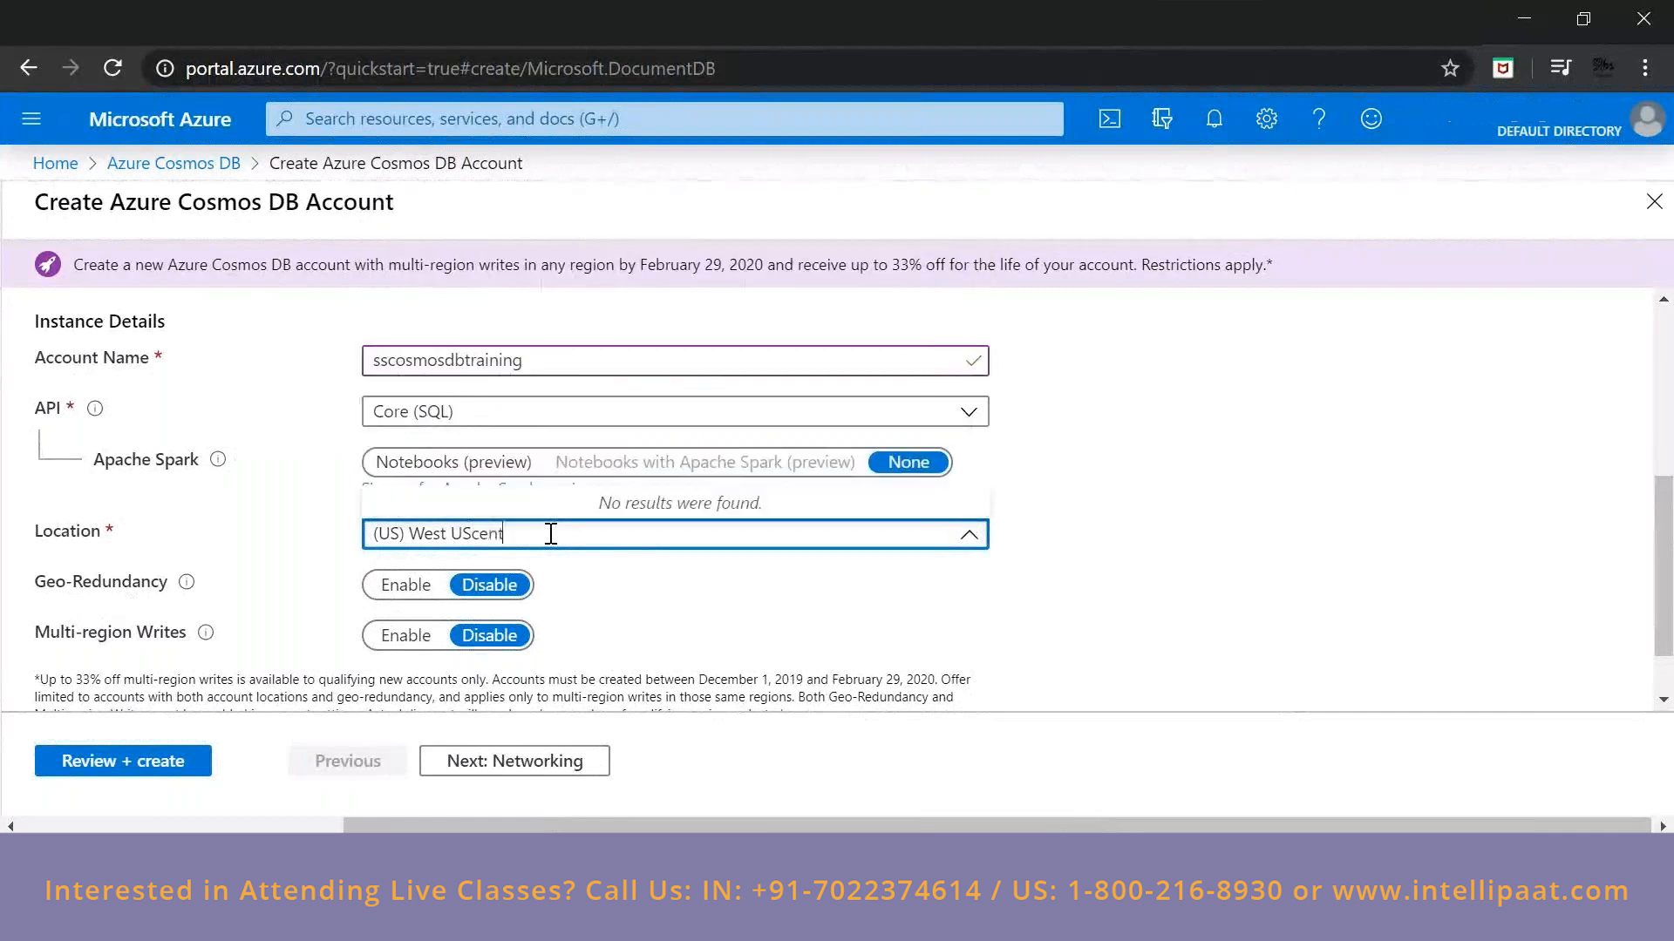
pyautogui.press('Escape')
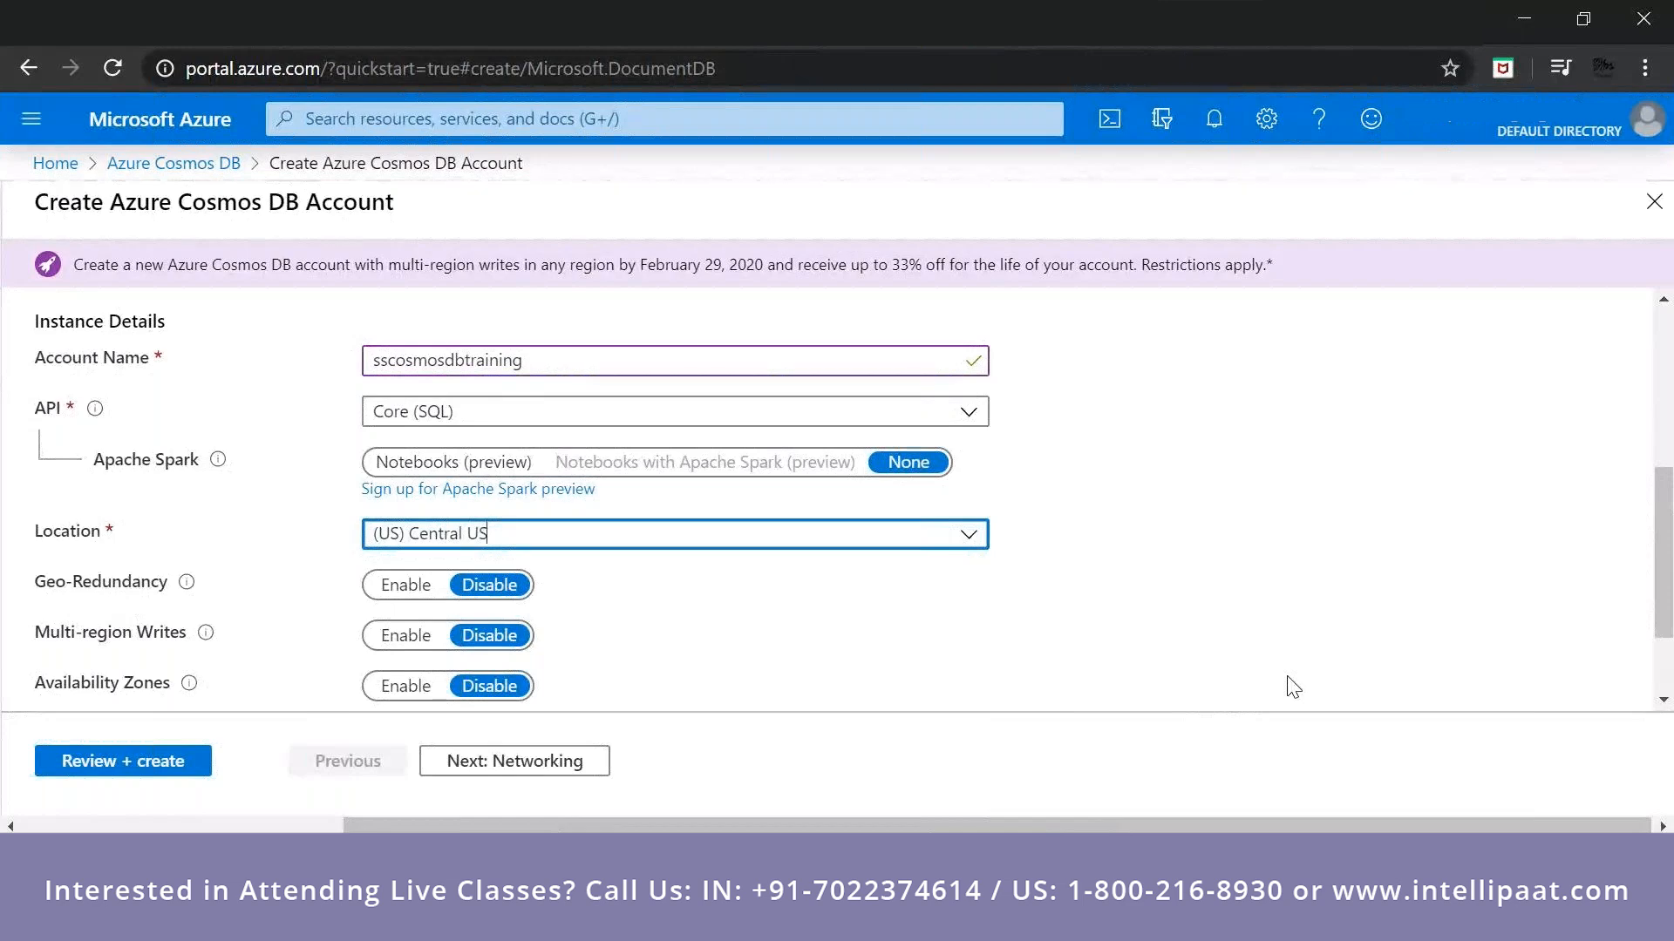
# Continue to the account's networking settings and set the connectivity method to Public endpoint (selected networks).
pyautogui.scroll(-2, 1288, 683)
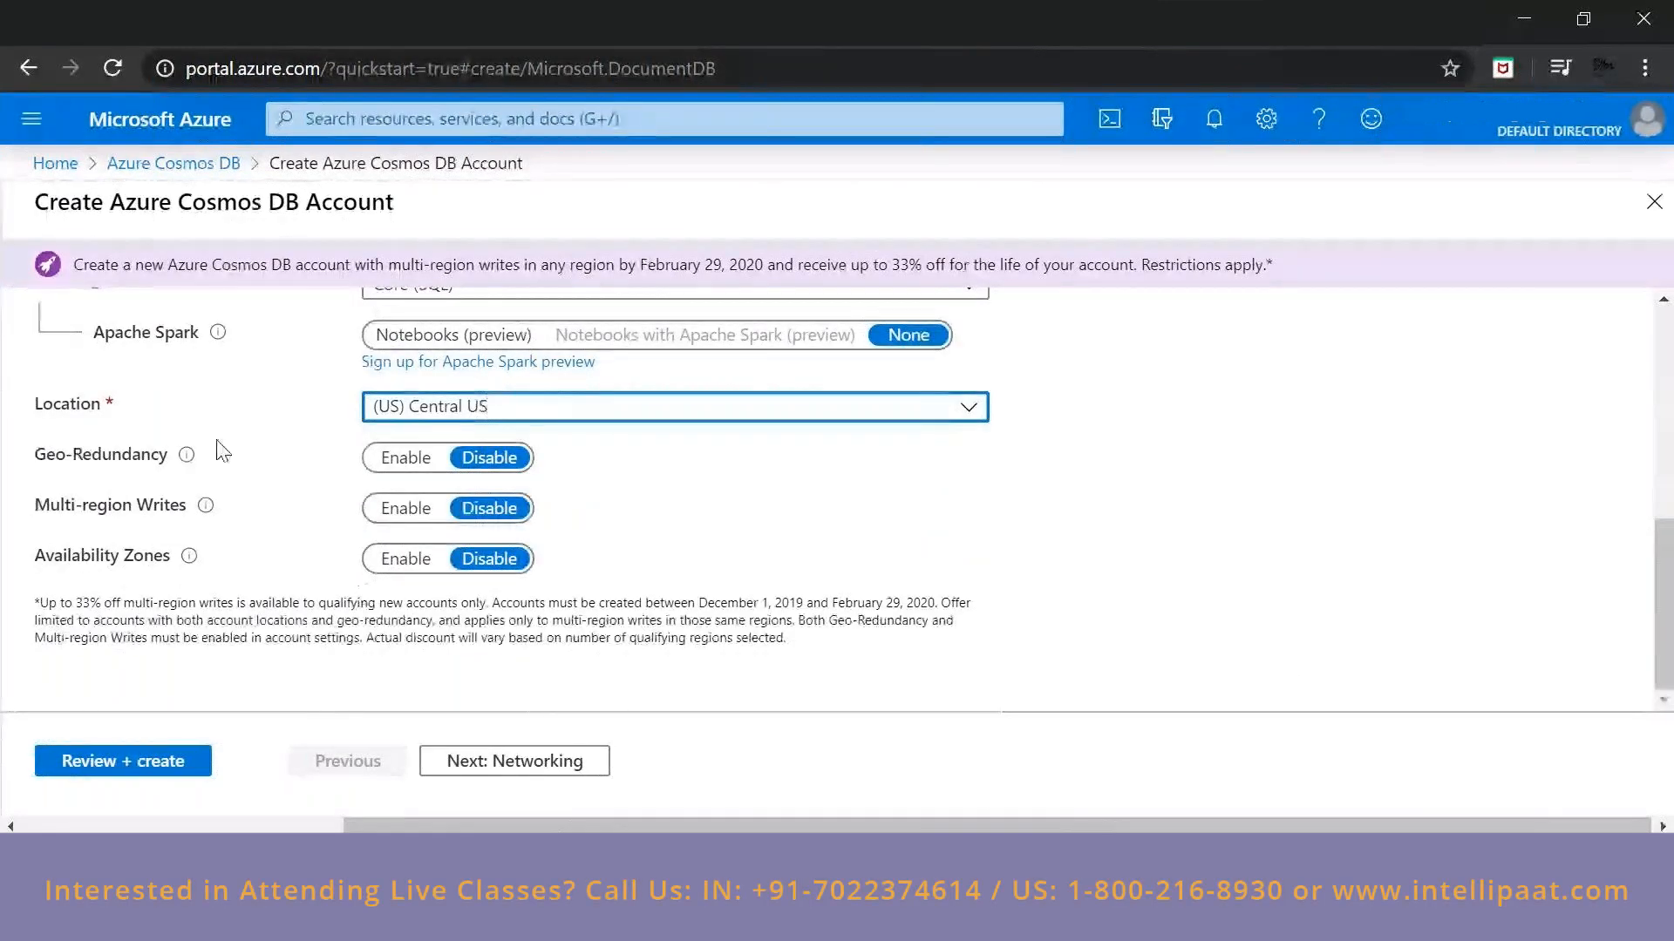
pyautogui.moveTo(186, 456)
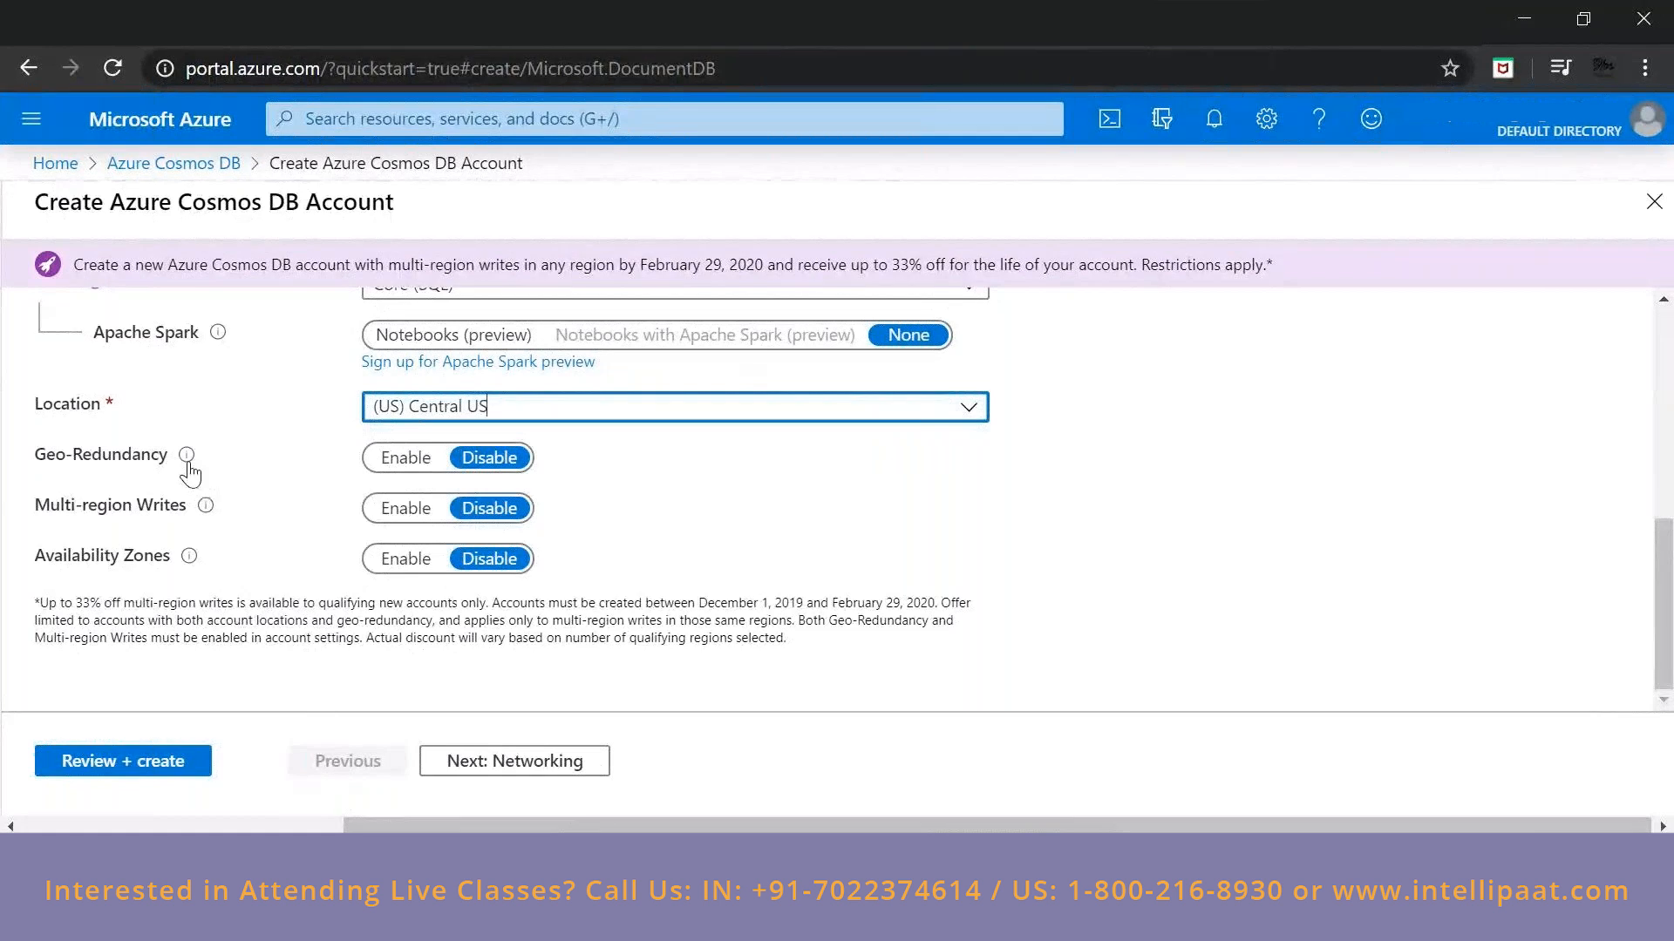
pyautogui.moveTo(202, 511)
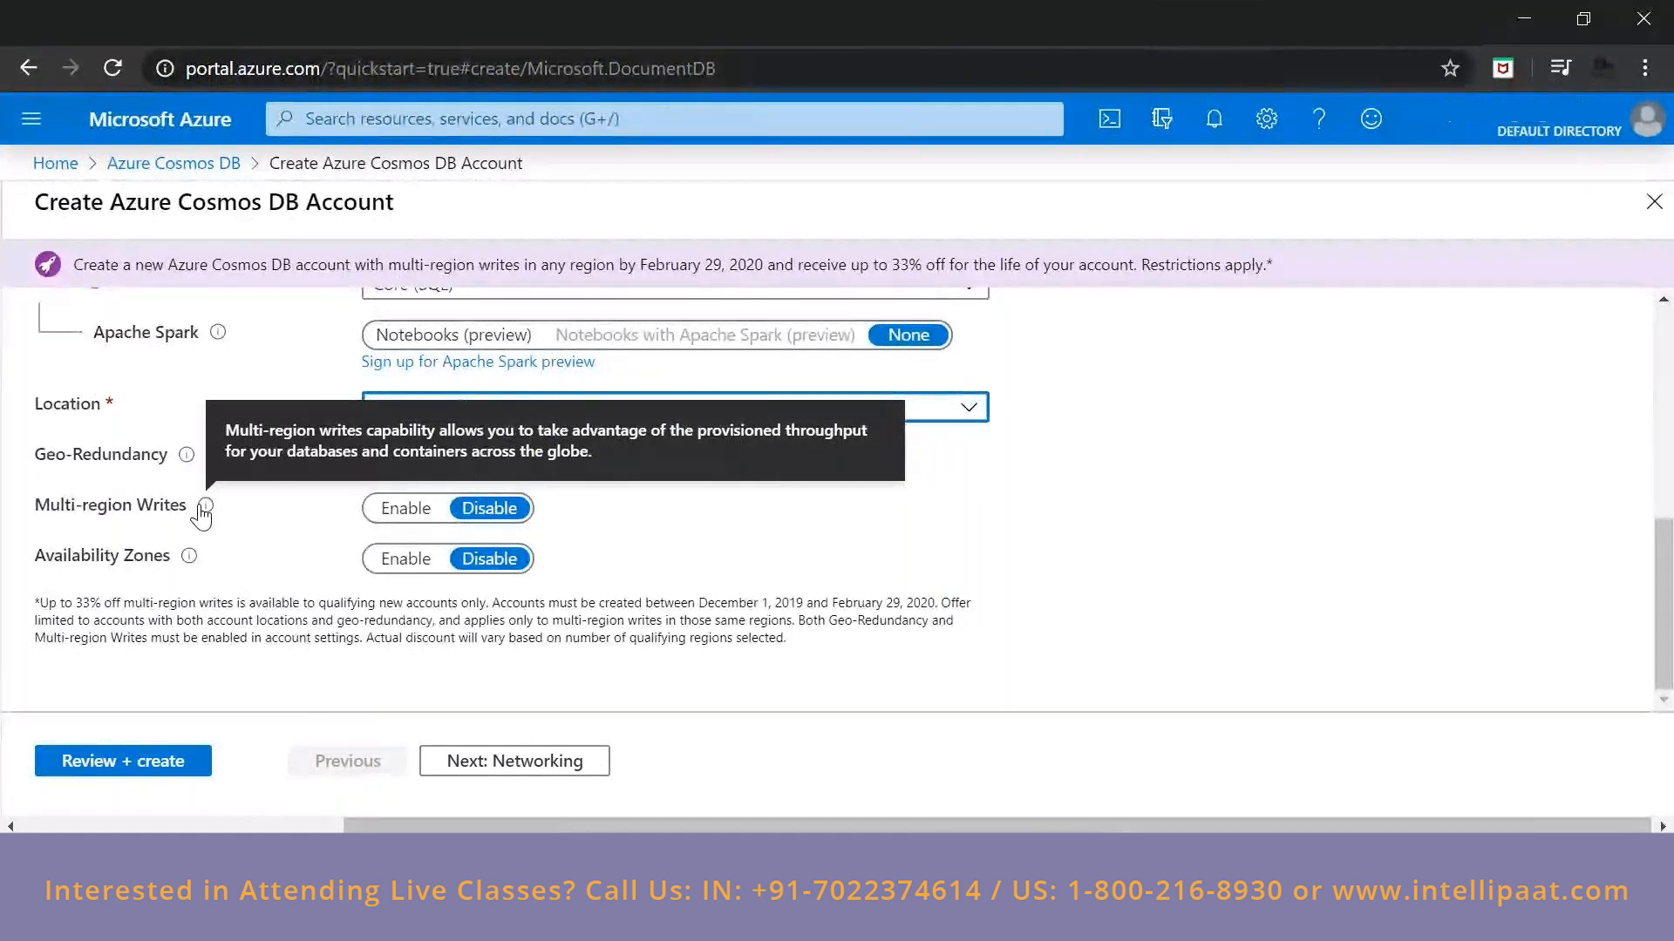
pyautogui.moveTo(186, 563)
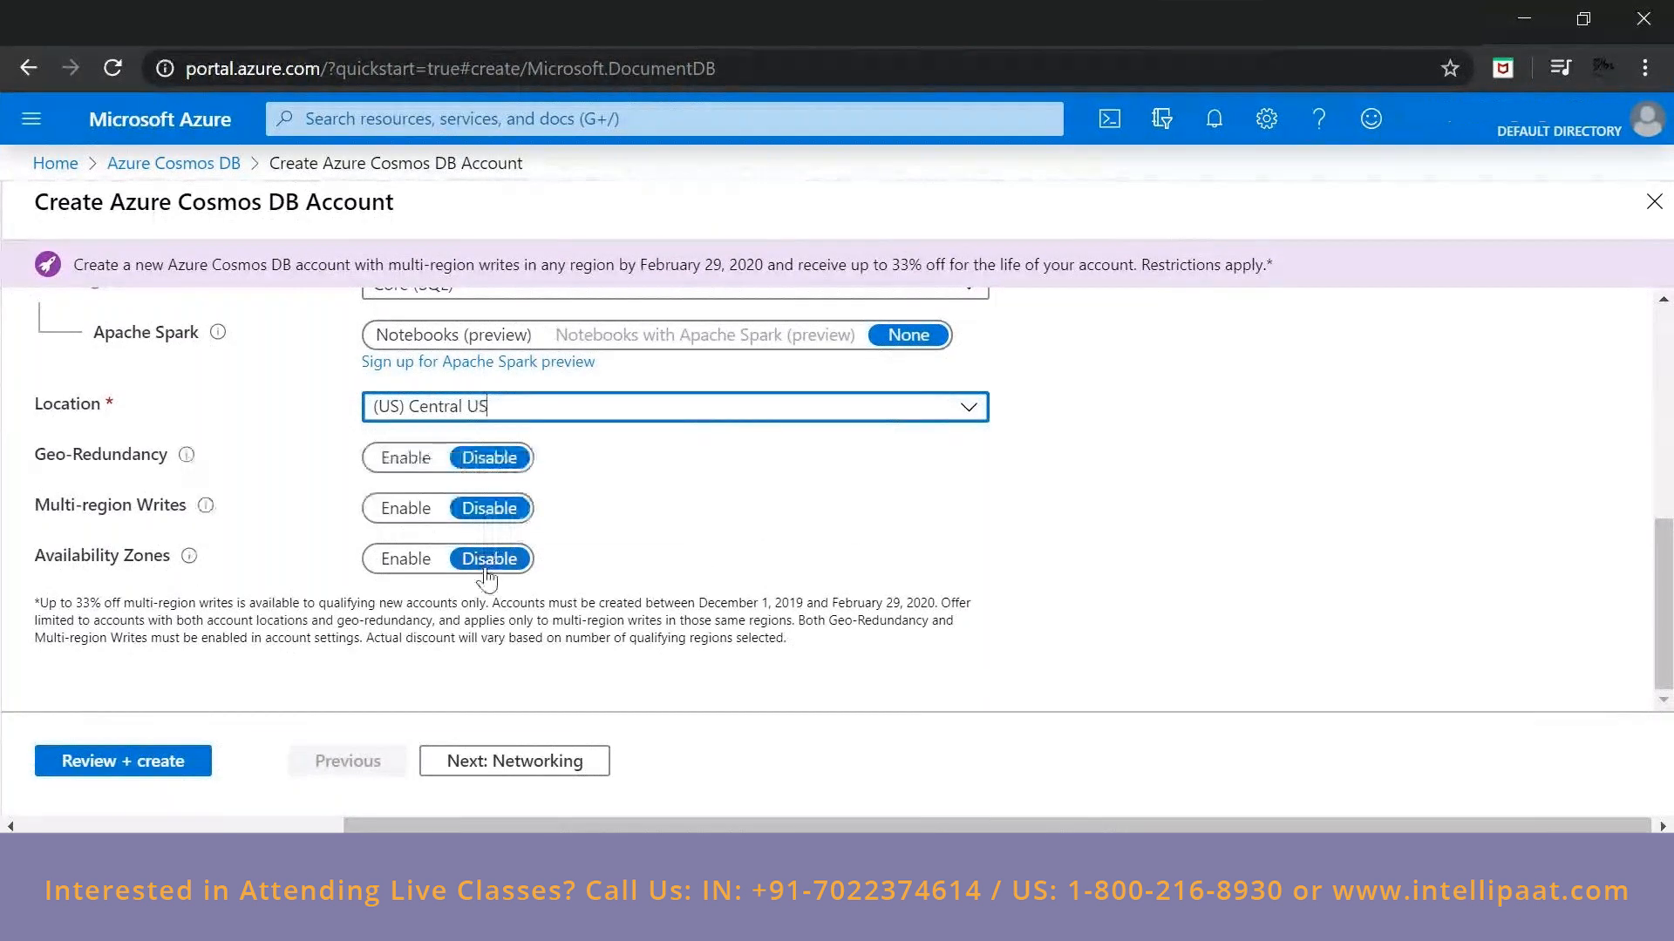
pyautogui.click(520, 771)
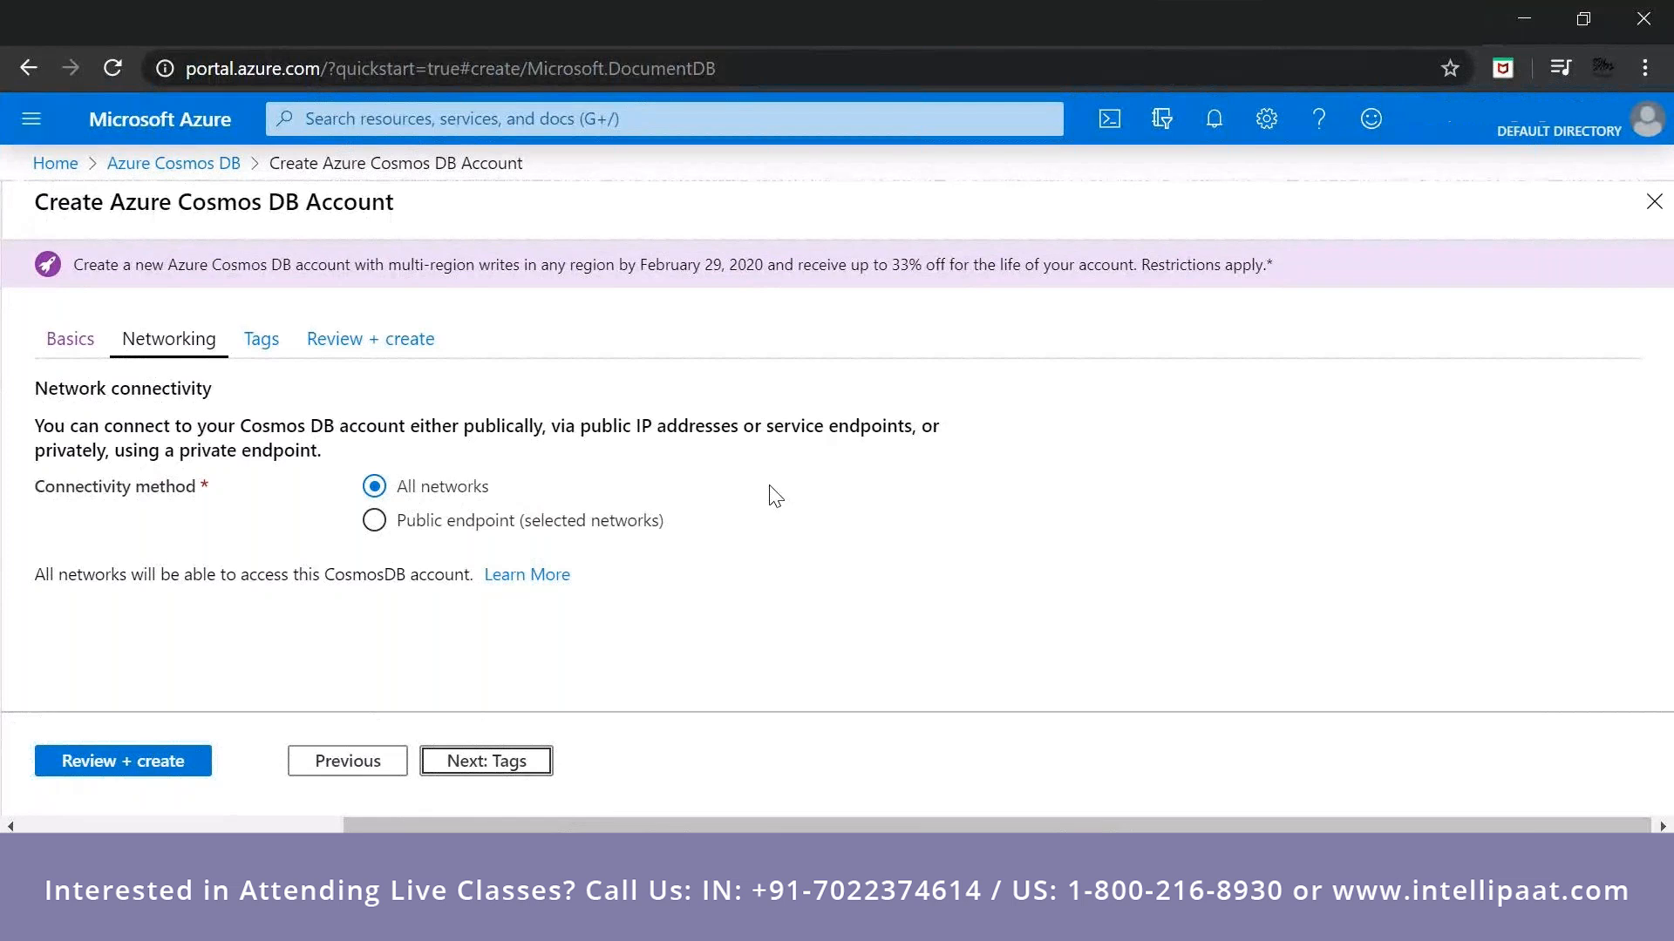
pyautogui.click(523, 521)
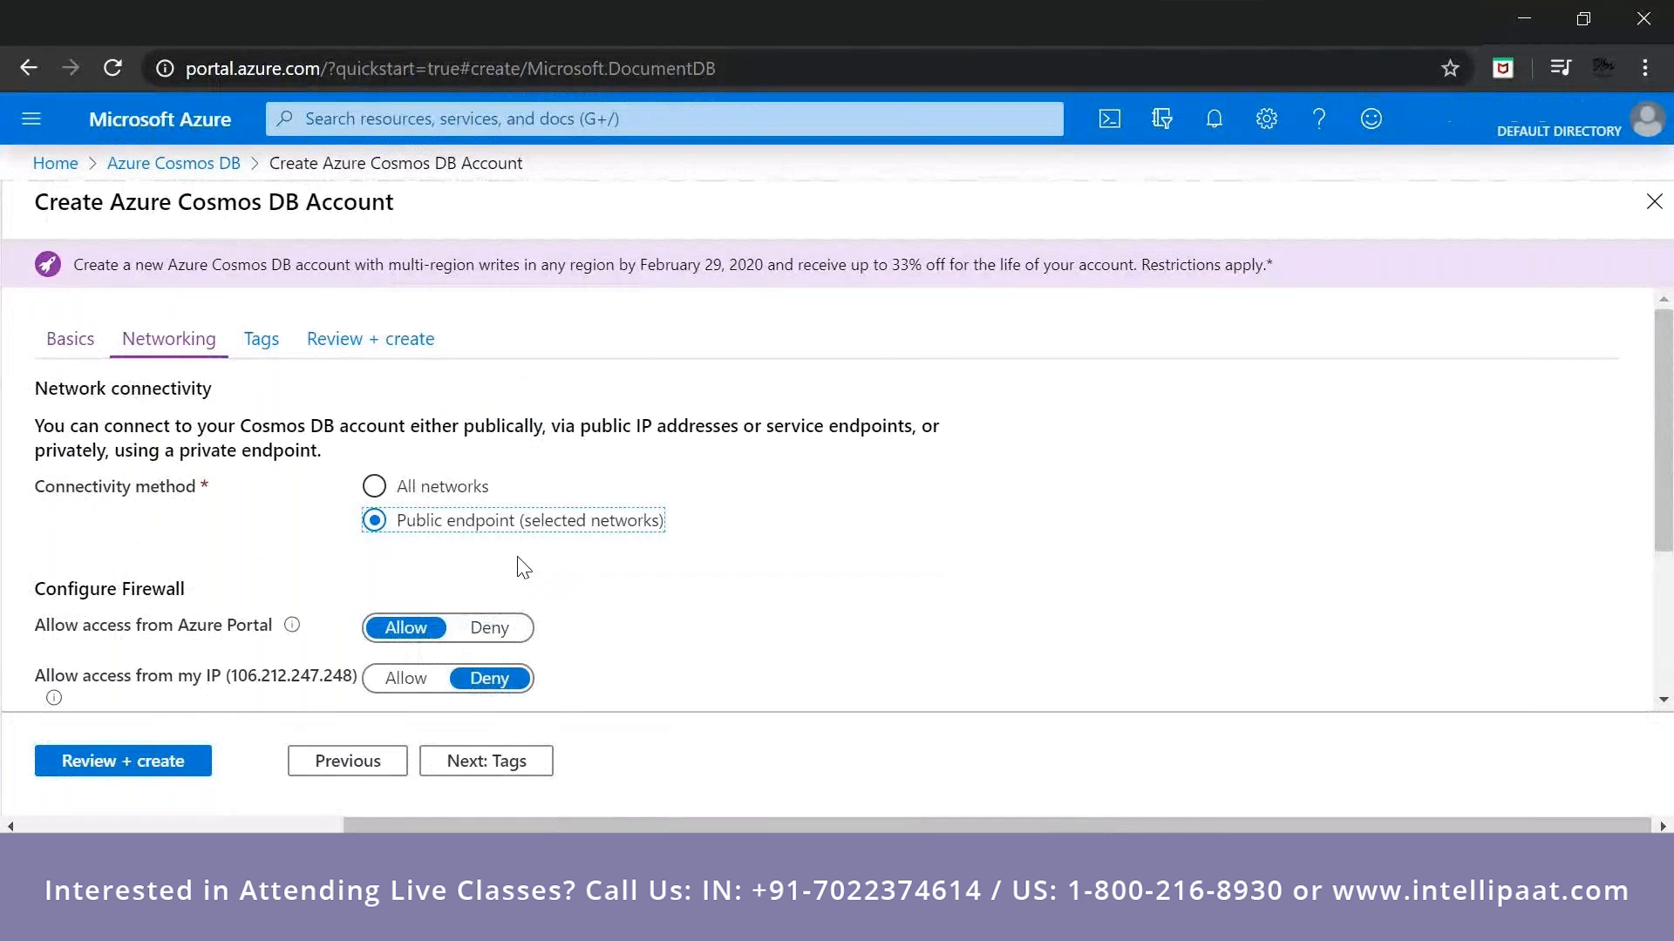
pyautogui.scroll(-1, 258, 545)
pyautogui.scroll(-3, 258, 545)
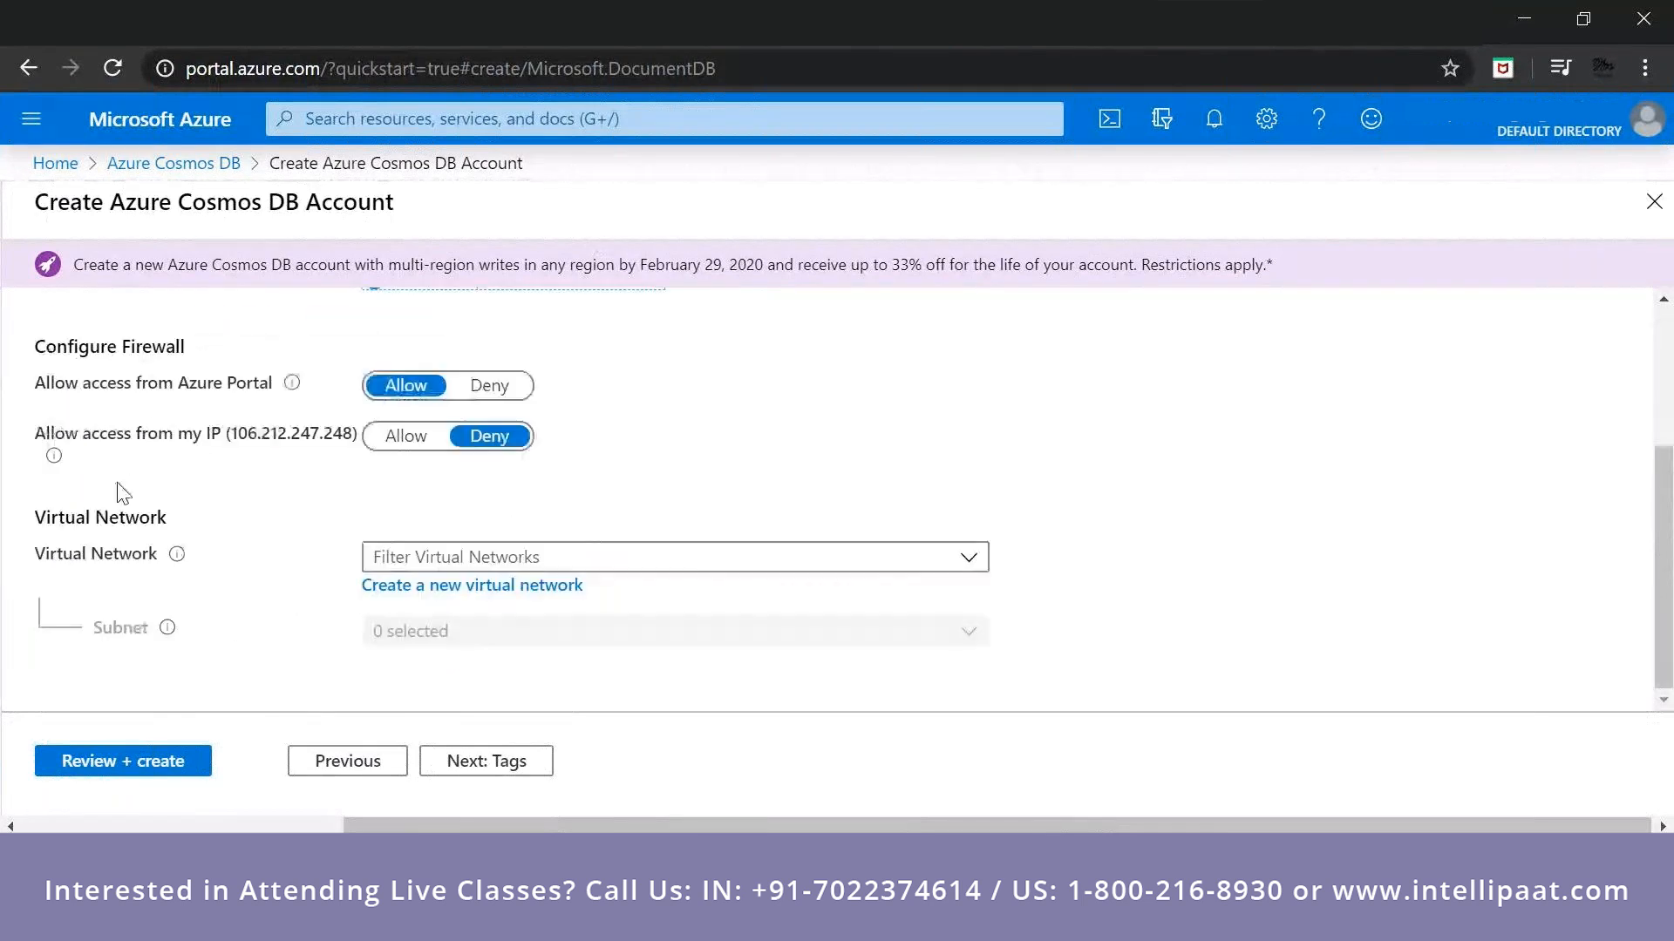
# Review the firewall options and set the Cosmos DB account's connectivity method to All networks.
pyautogui.moveTo(236, 439); pyautogui.dragTo(354, 453)
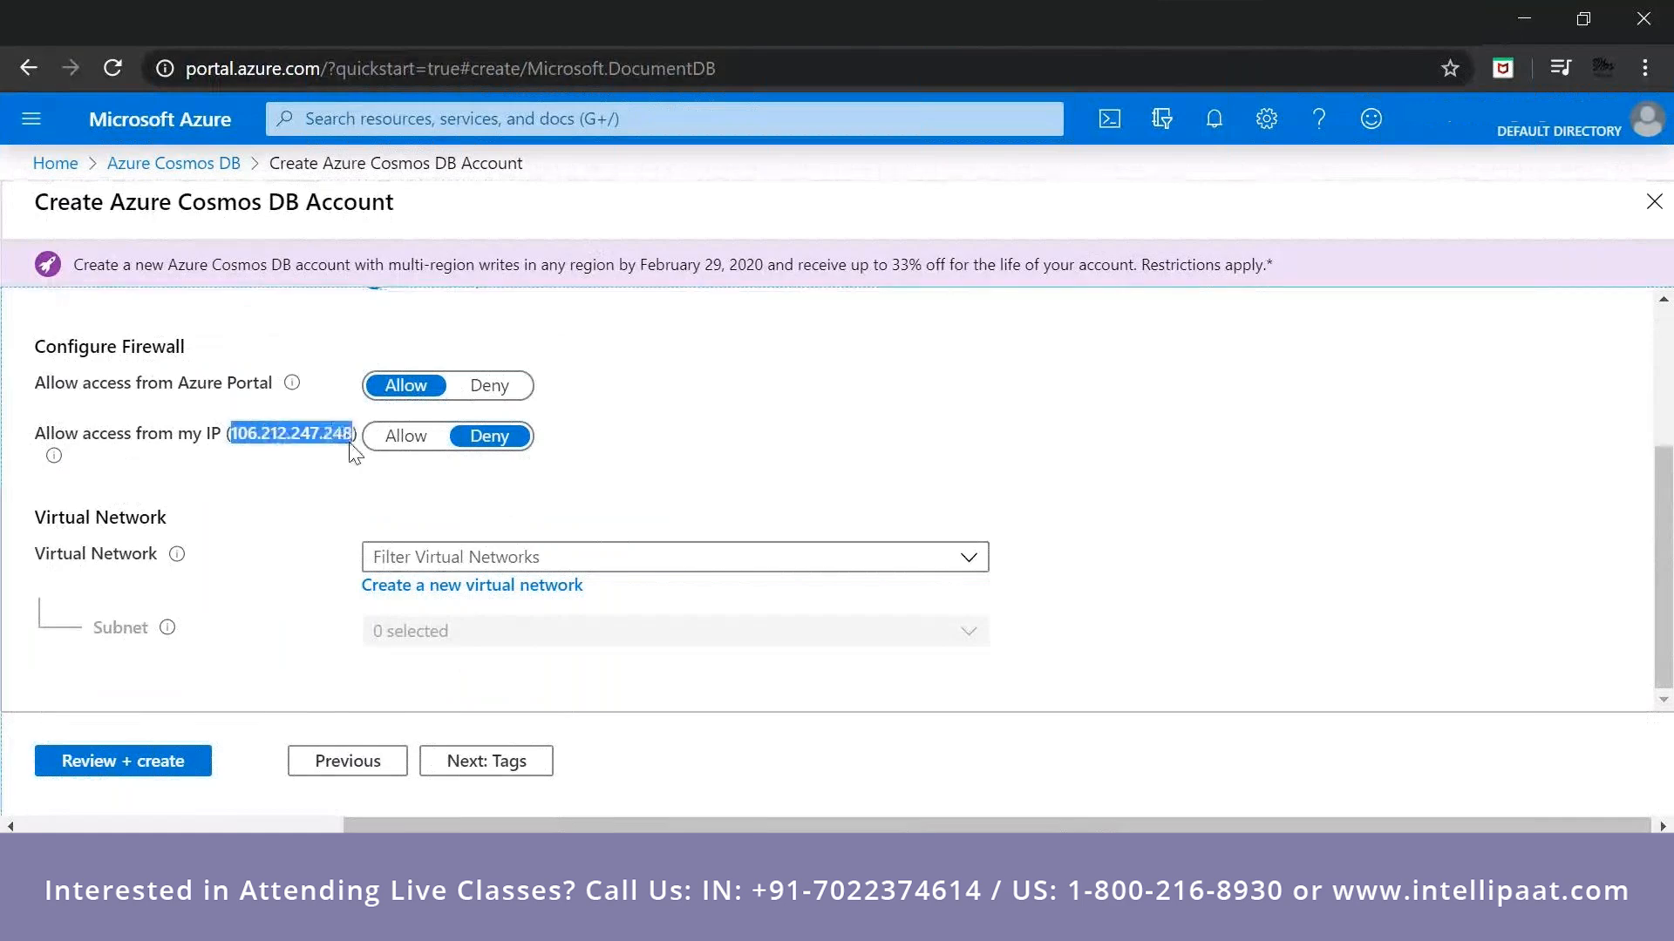
pyautogui.scroll(2, 507, 495)
pyautogui.scroll(2, 507, 496)
pyautogui.scroll(-4, 331, 528)
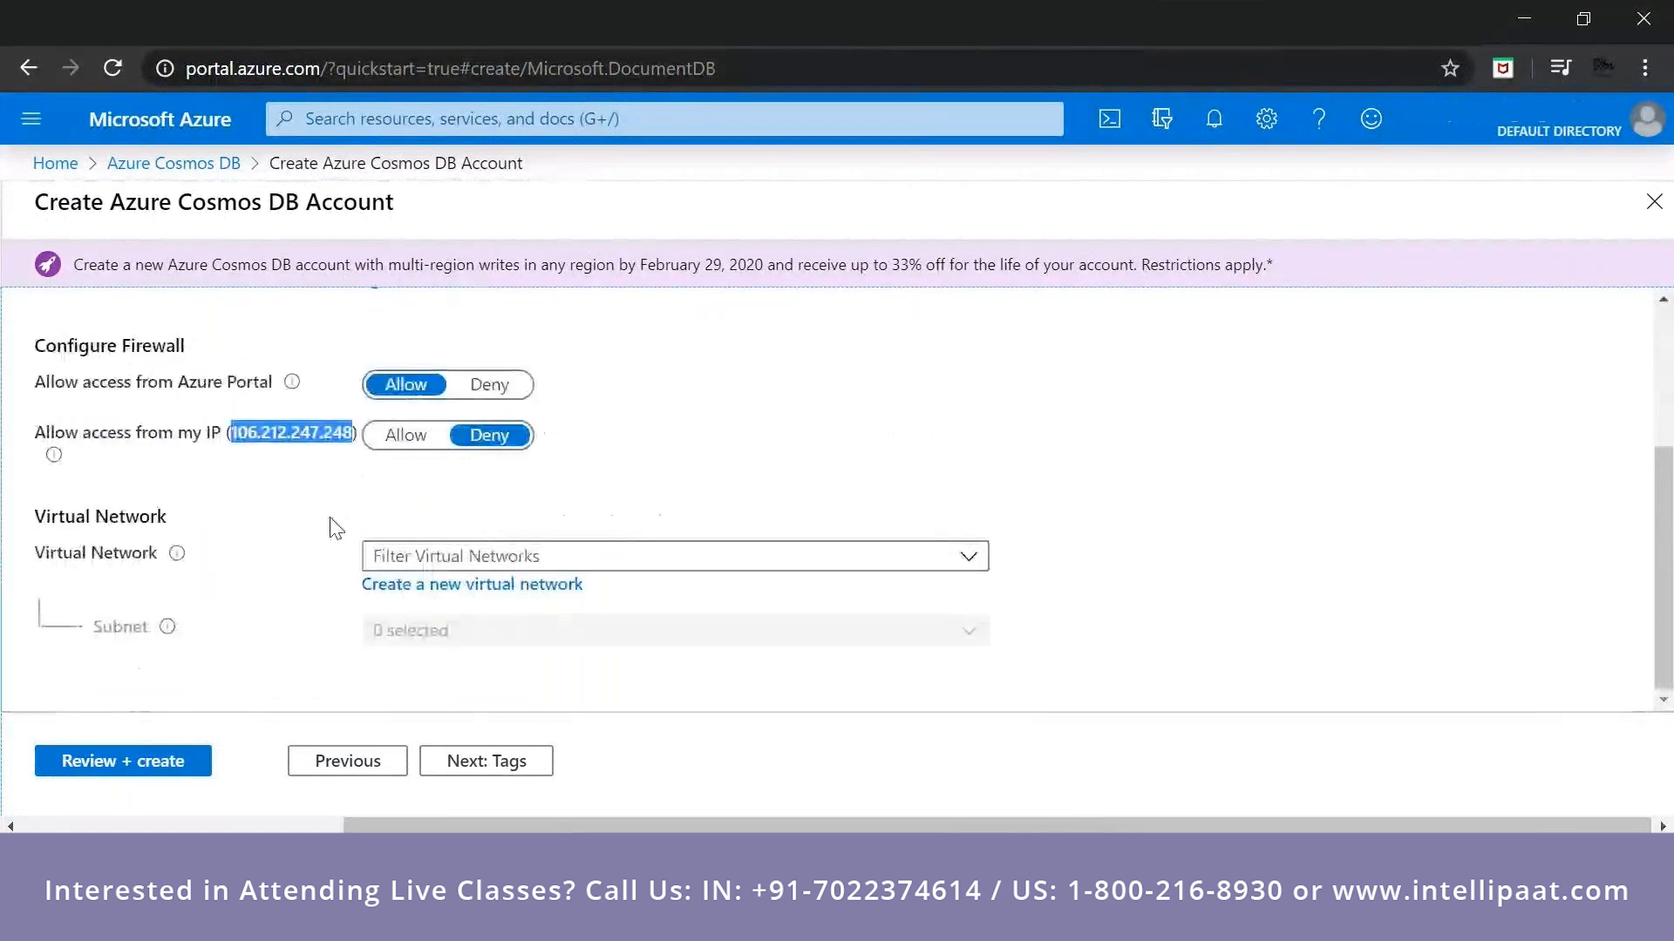
pyautogui.scroll(4, 380, 538)
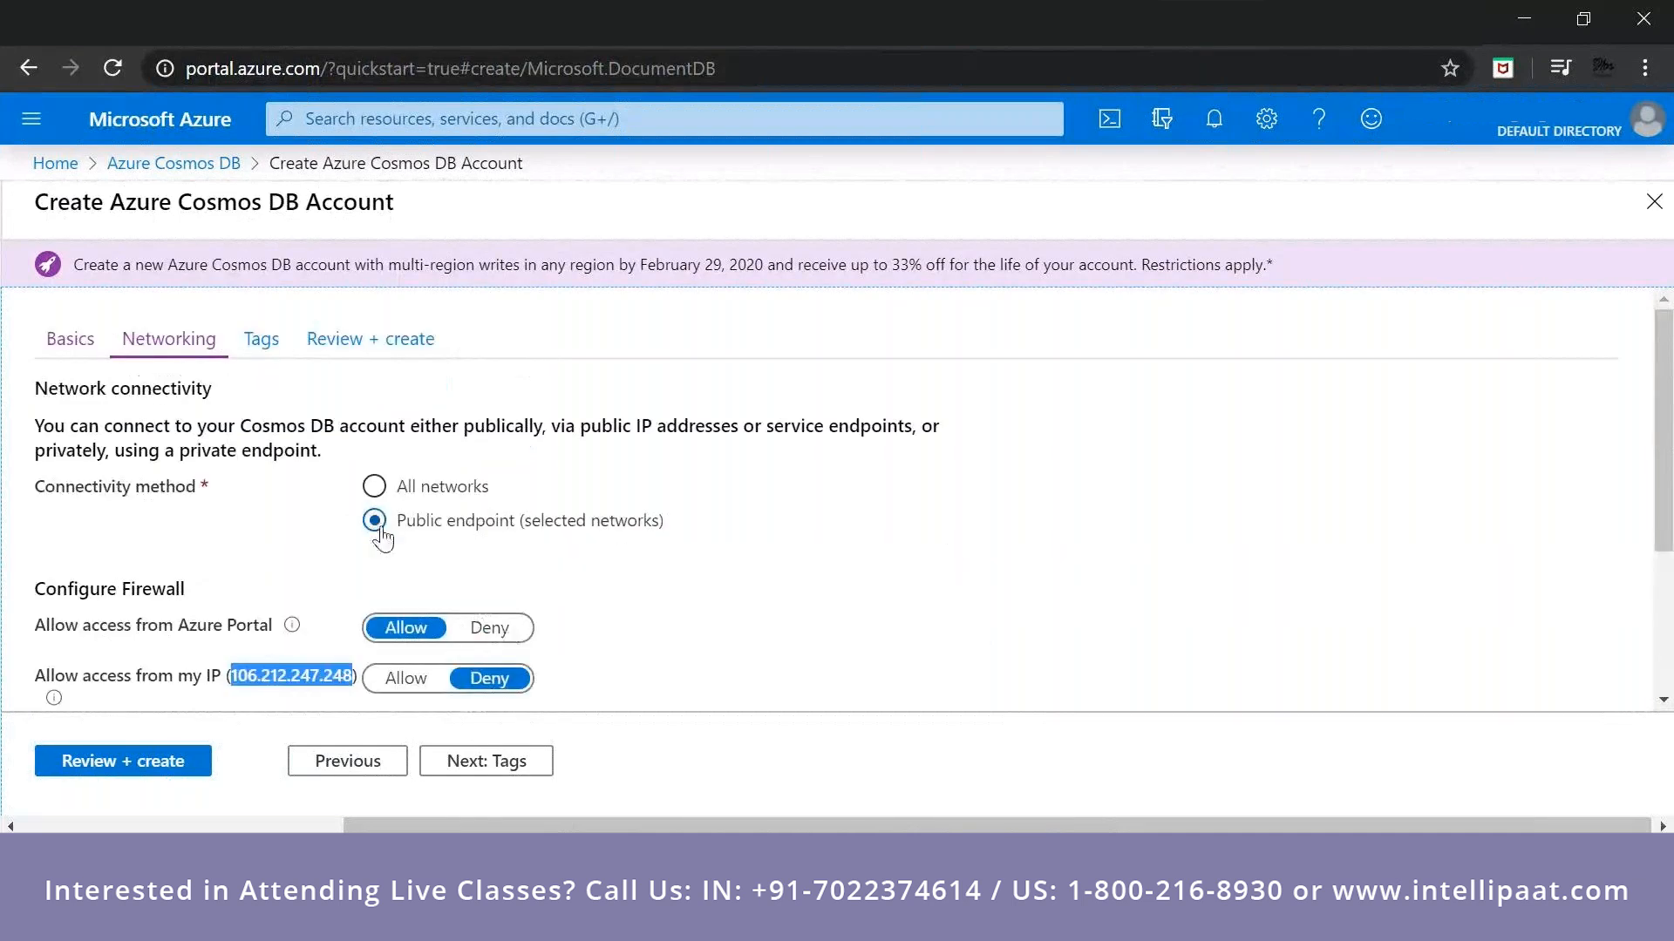
pyautogui.click(376, 488)
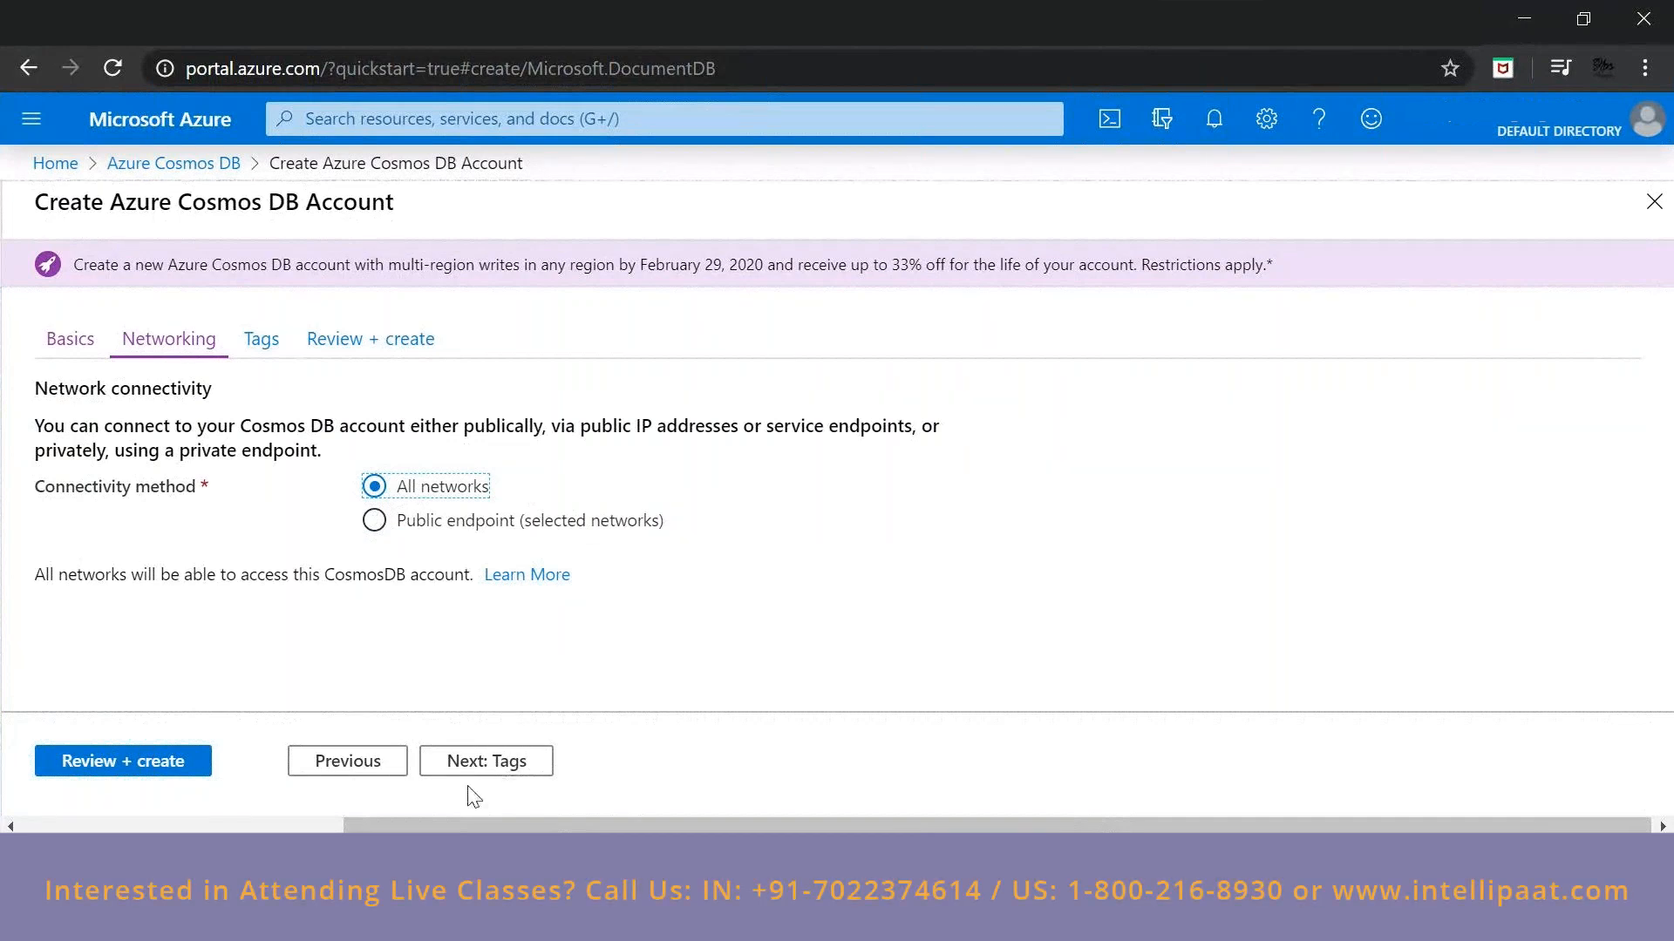
# Check the Cosmos DB account's settings on the review page and submit the account for creation.
pyautogui.click(478, 764)
pyautogui.click(549, 764)
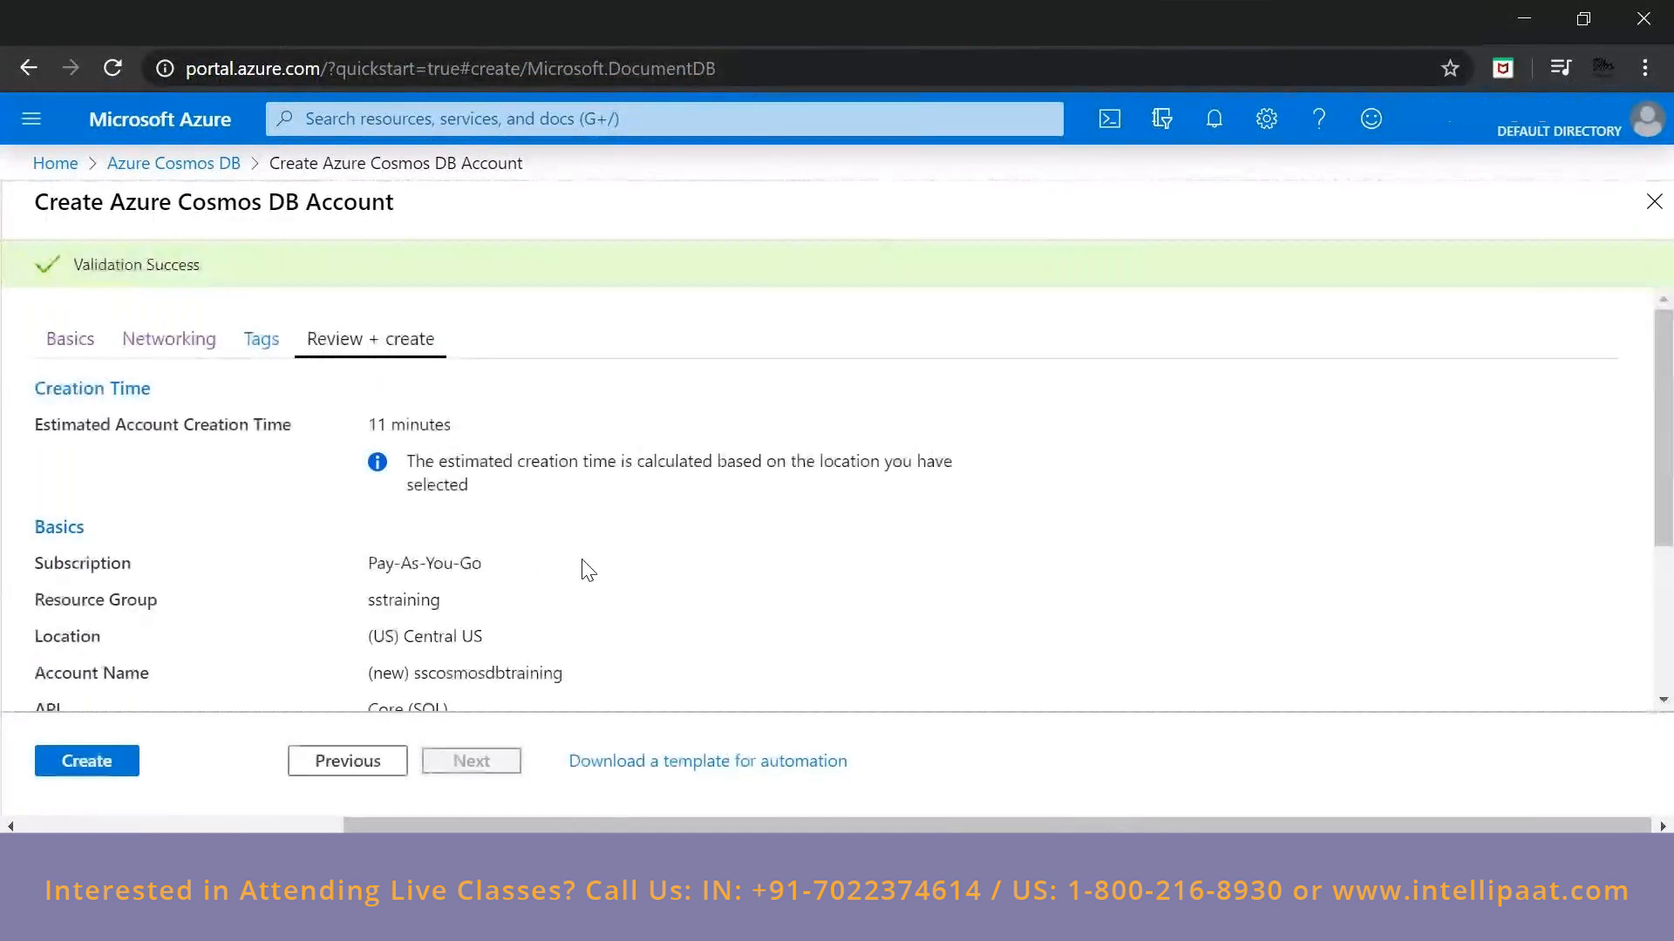
pyautogui.scroll(-3, 584, 571)
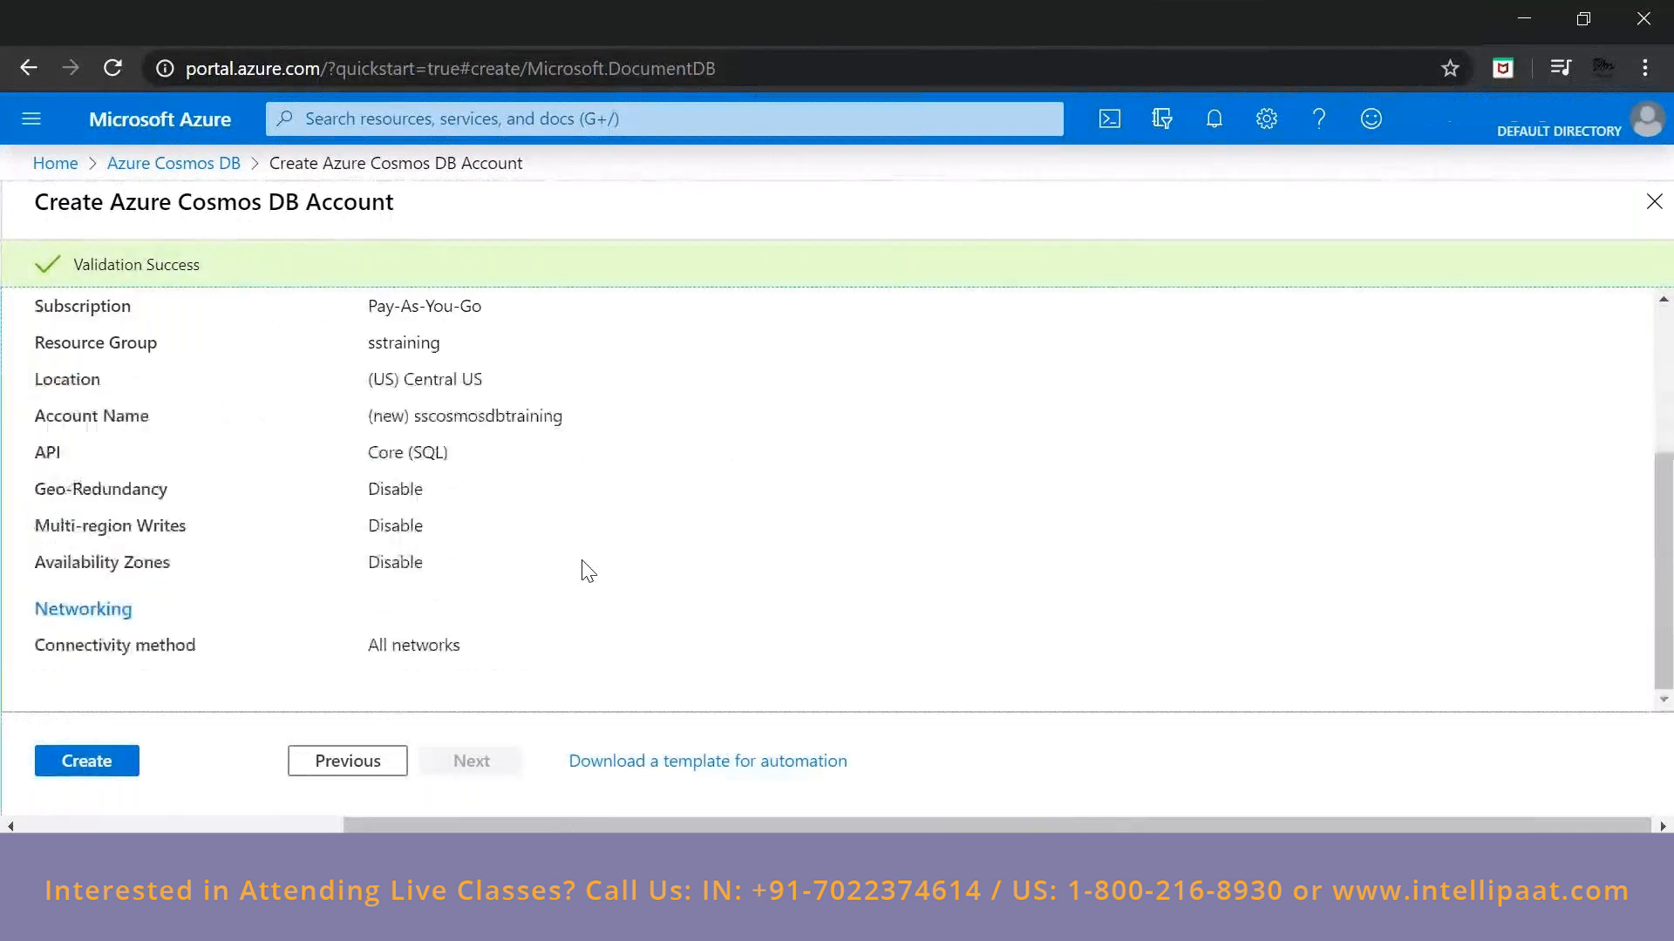
pyautogui.scroll(3, 584, 571)
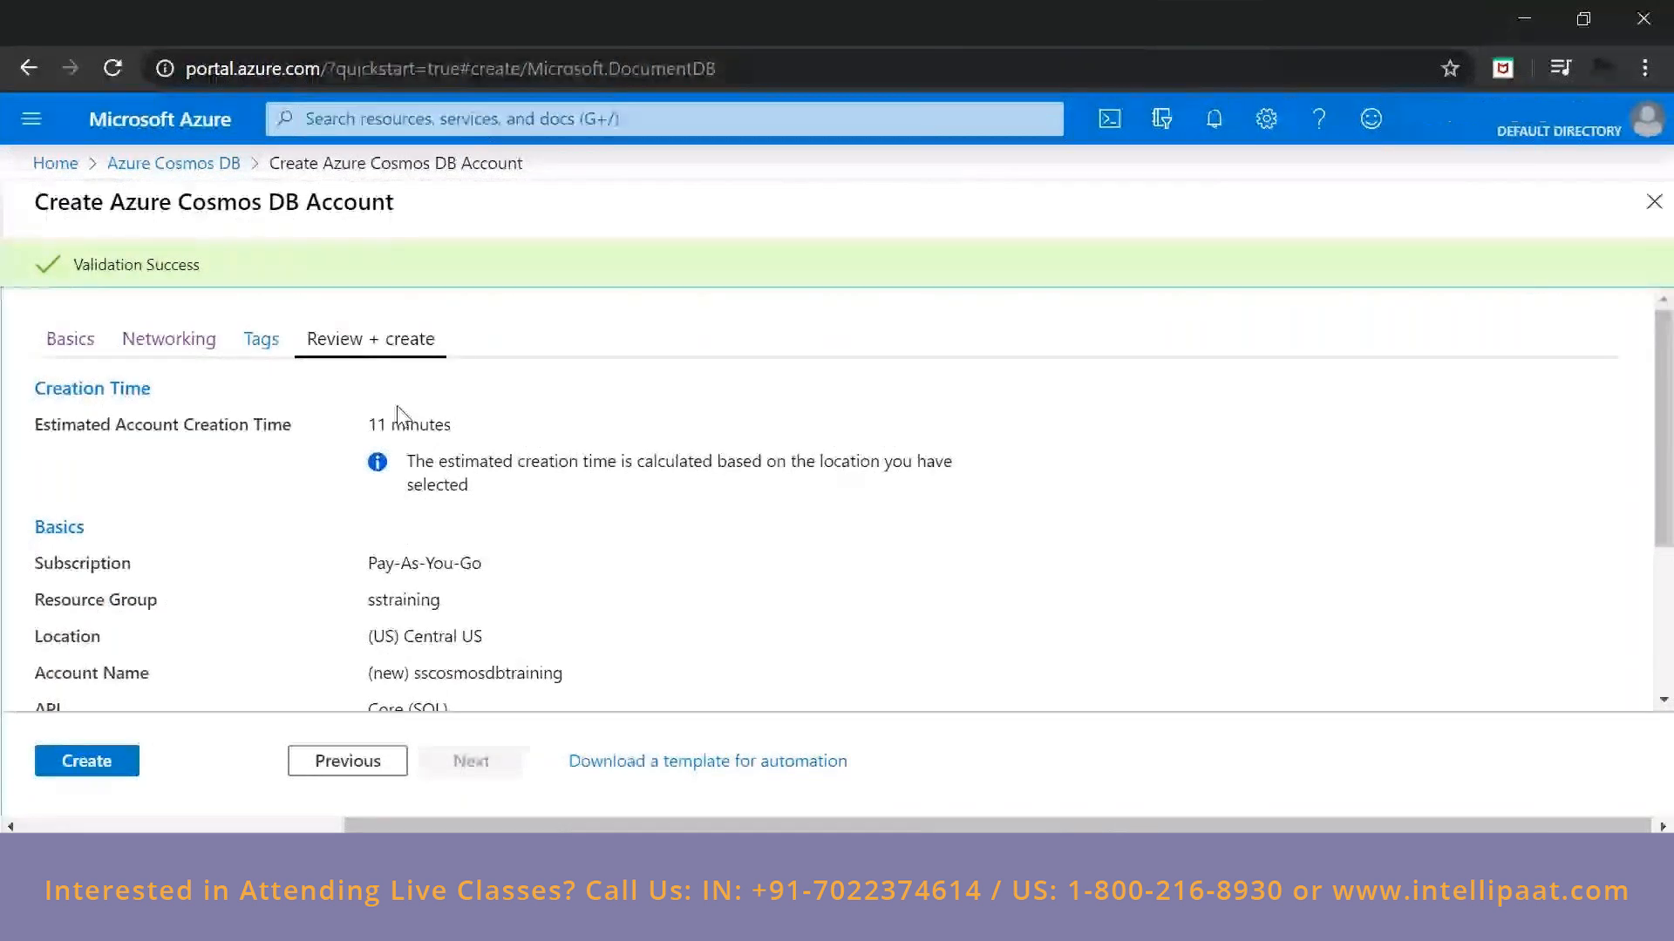
pyautogui.moveTo(377, 424); pyautogui.dragTo(460, 426)
pyautogui.click(376, 431)
pyautogui.scroll(-1, 426, 458)
pyautogui.scroll(-3, 425, 457)
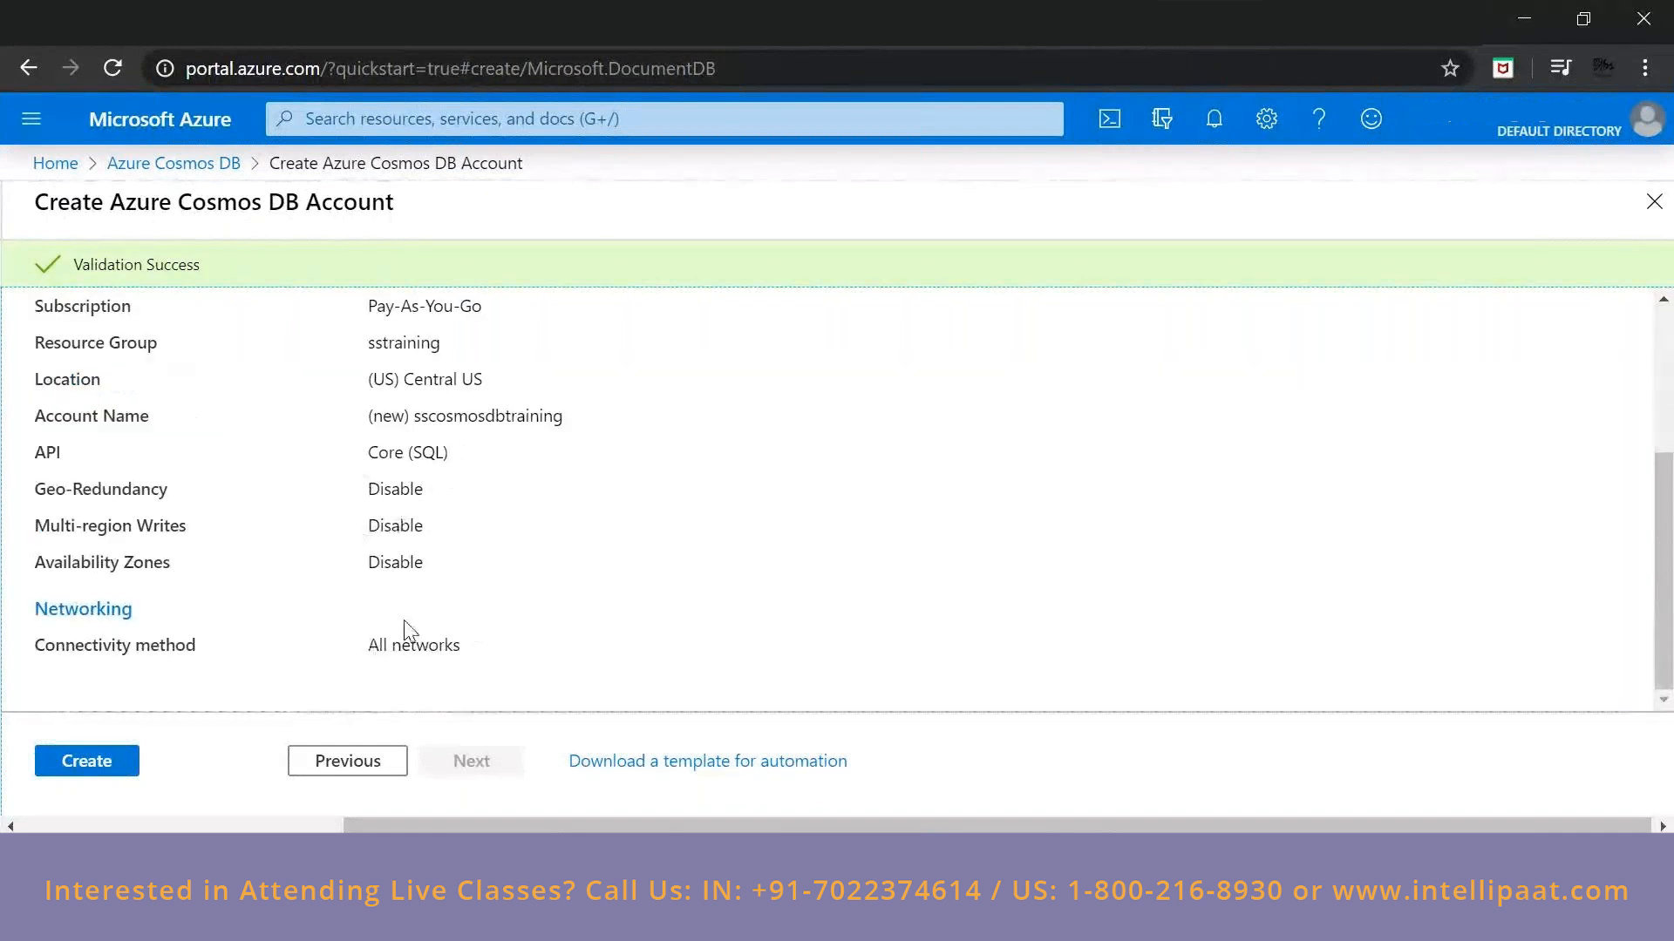
pyautogui.scroll(3, 404, 621)
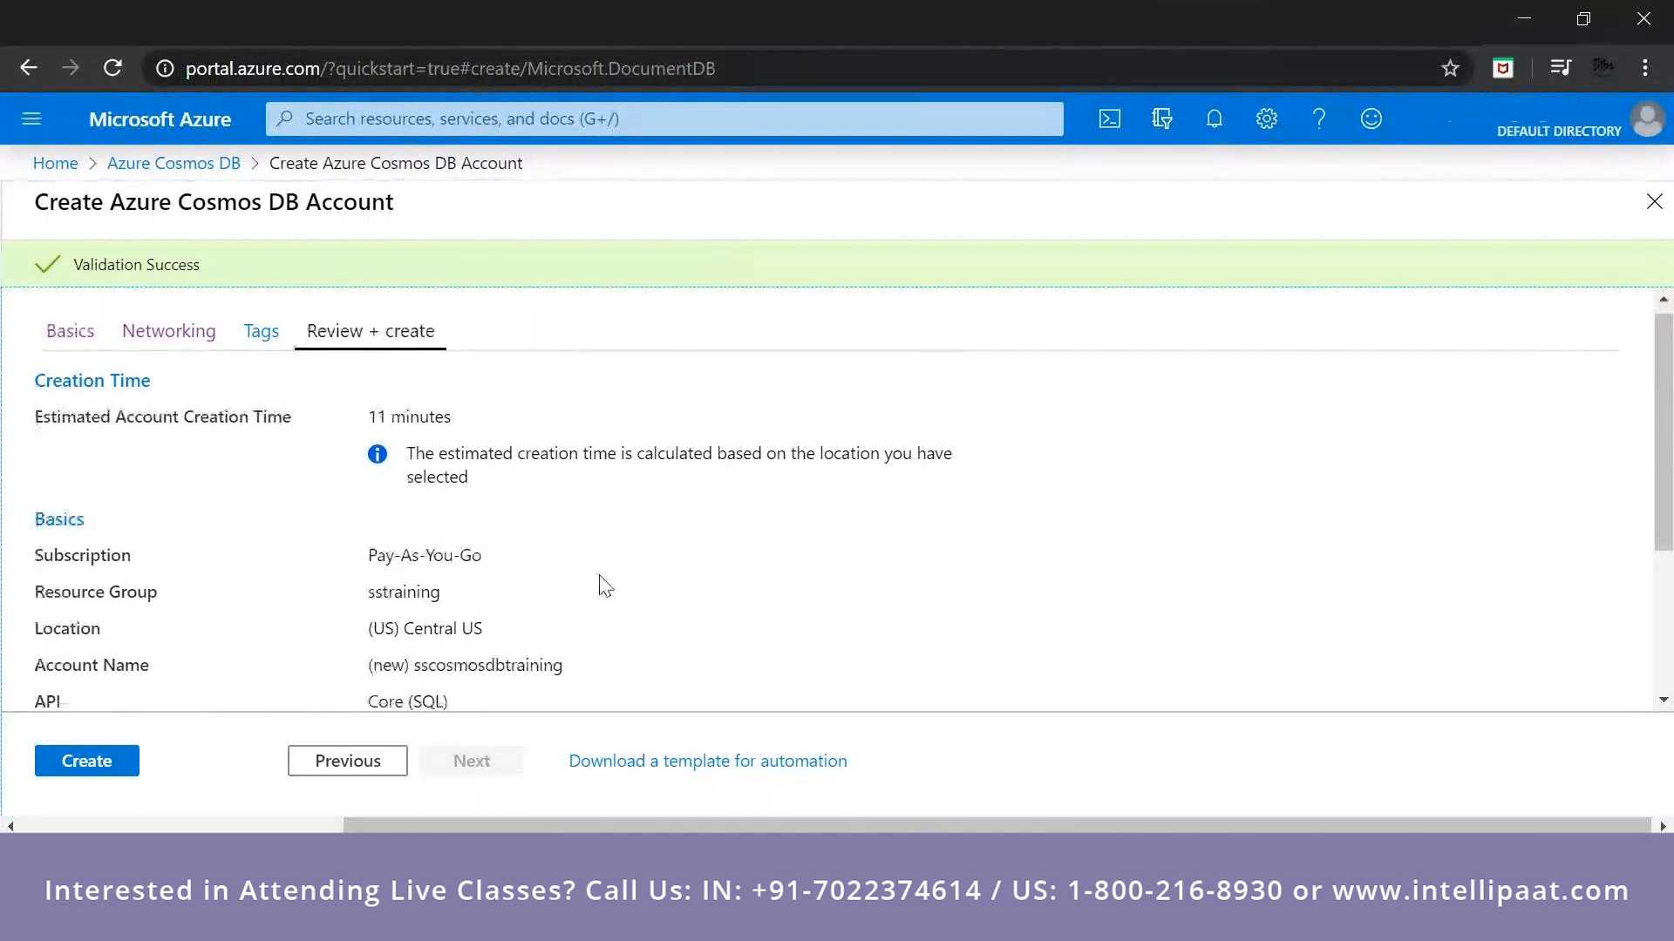
pyautogui.scroll(-3, 401, 690)
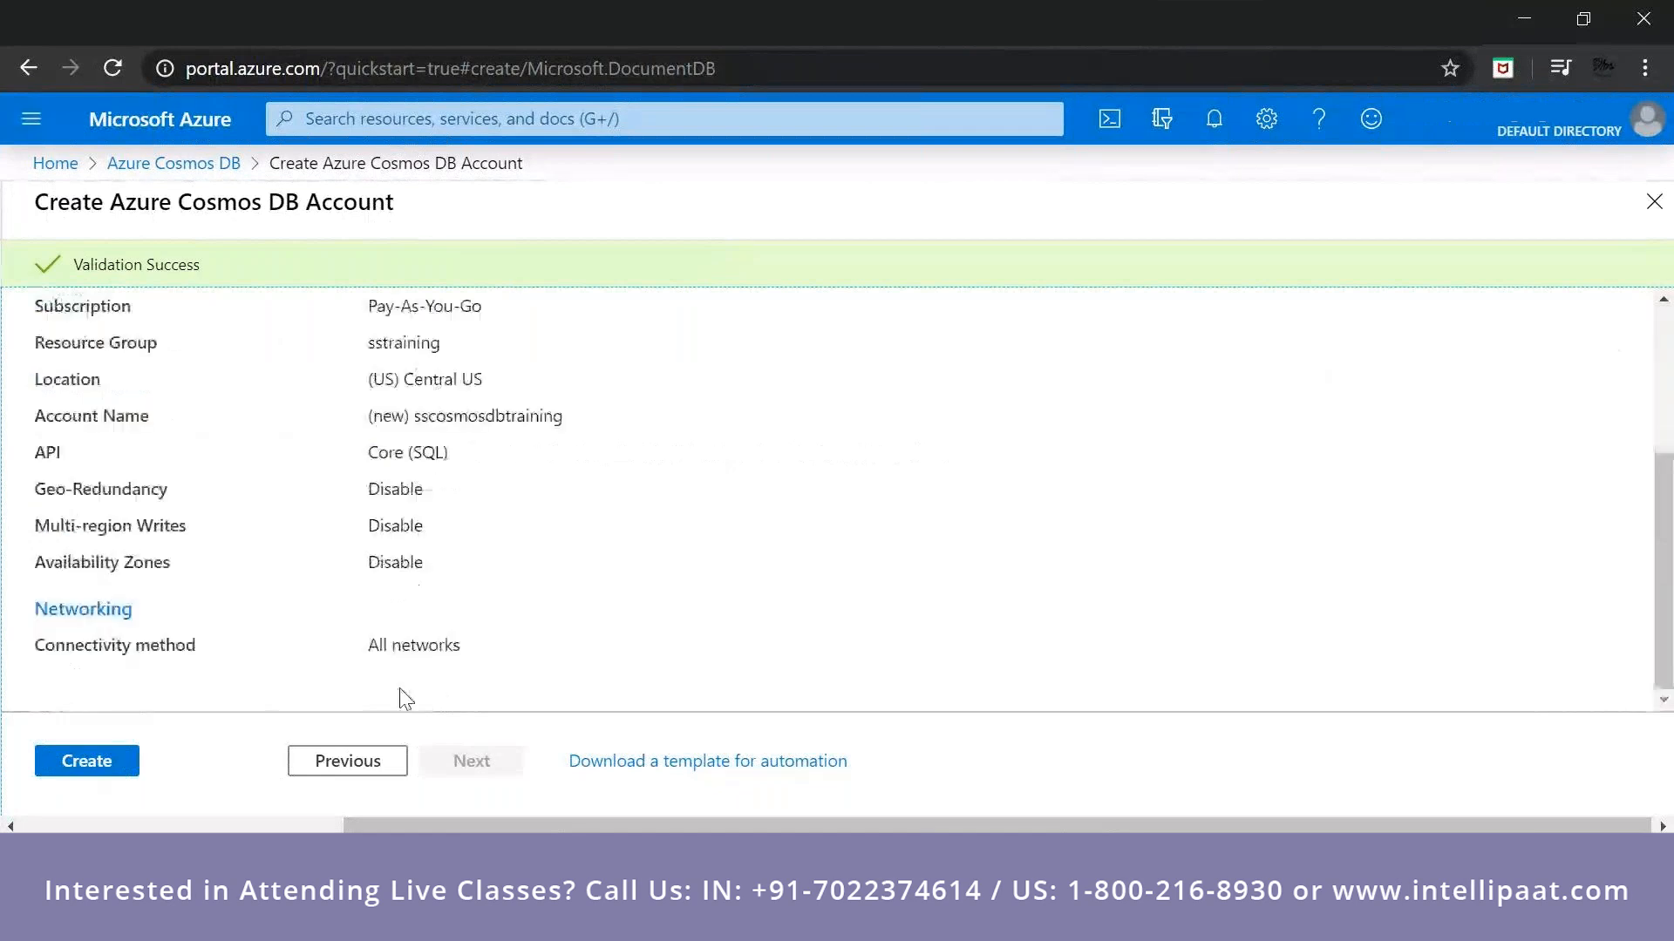
pyautogui.click(112, 771)
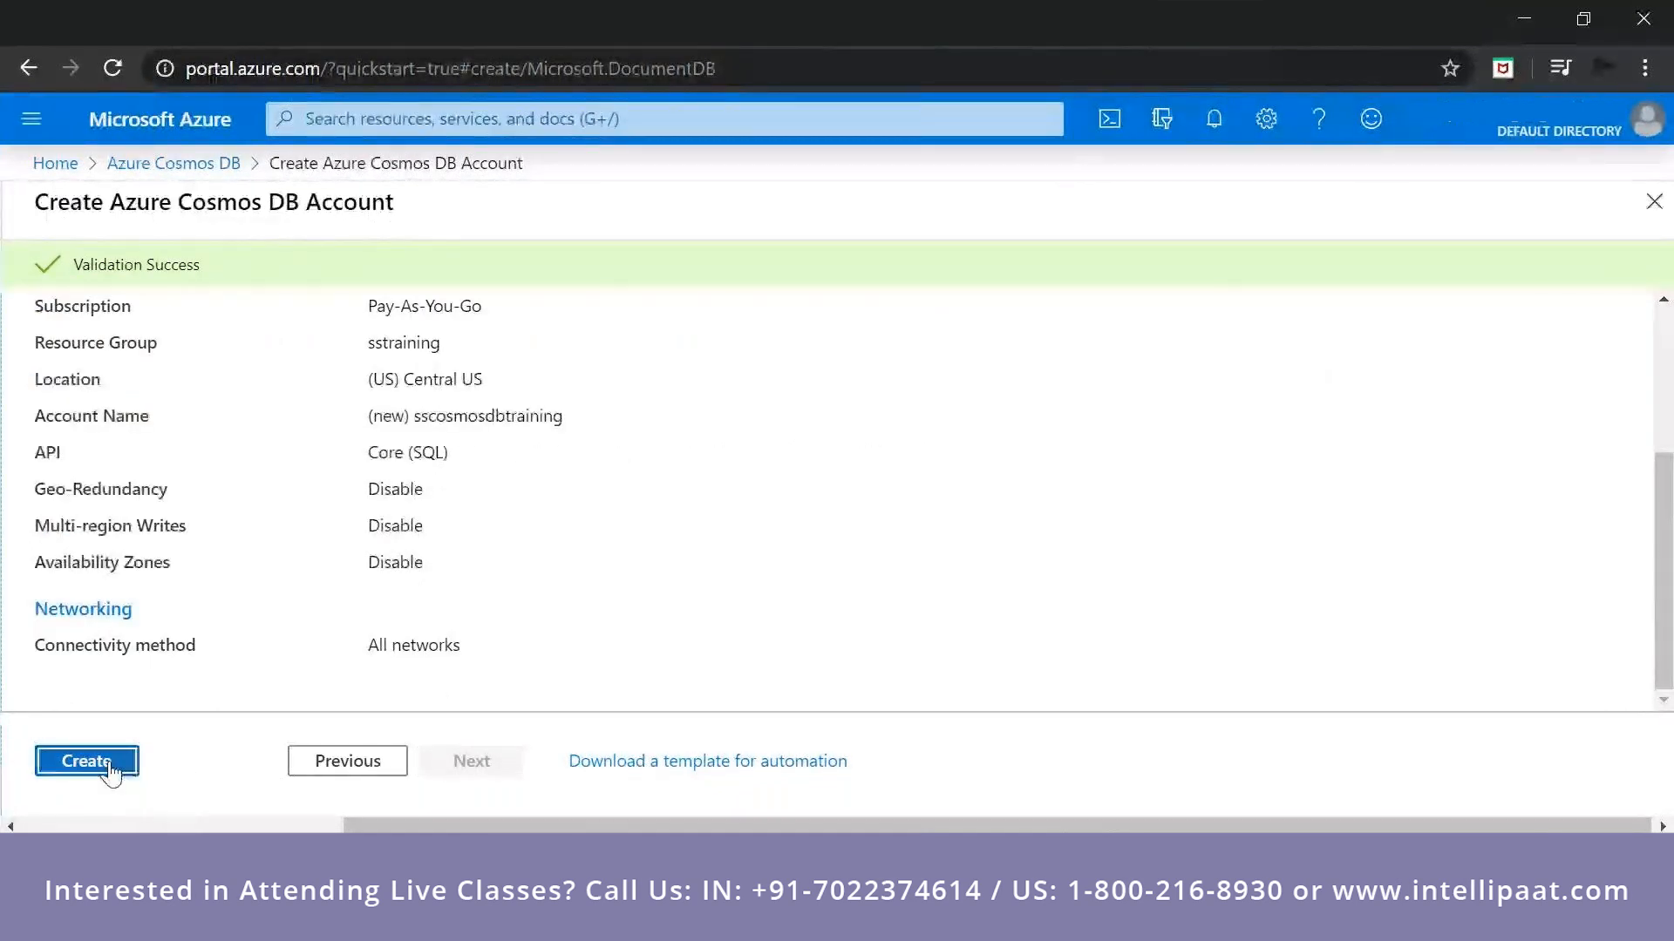
pyautogui.click(1215, 122)
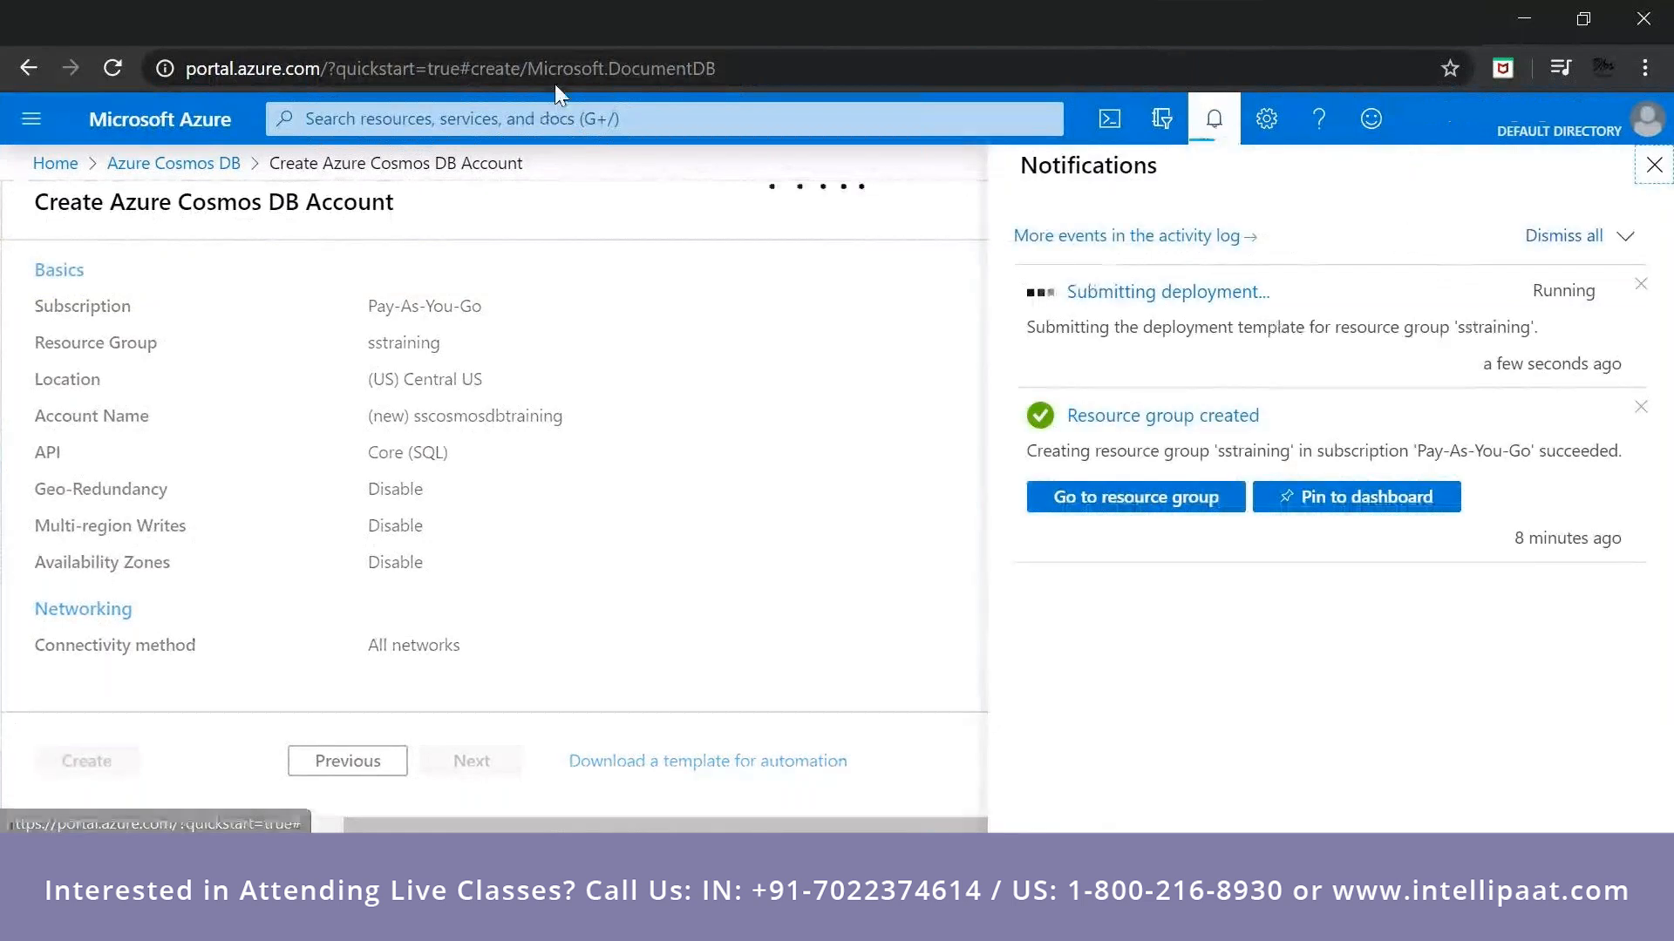
# Search the portal for storage and open the Storage accounts service.
pyautogui.click(554, 109)
pyautogui.write('storage')
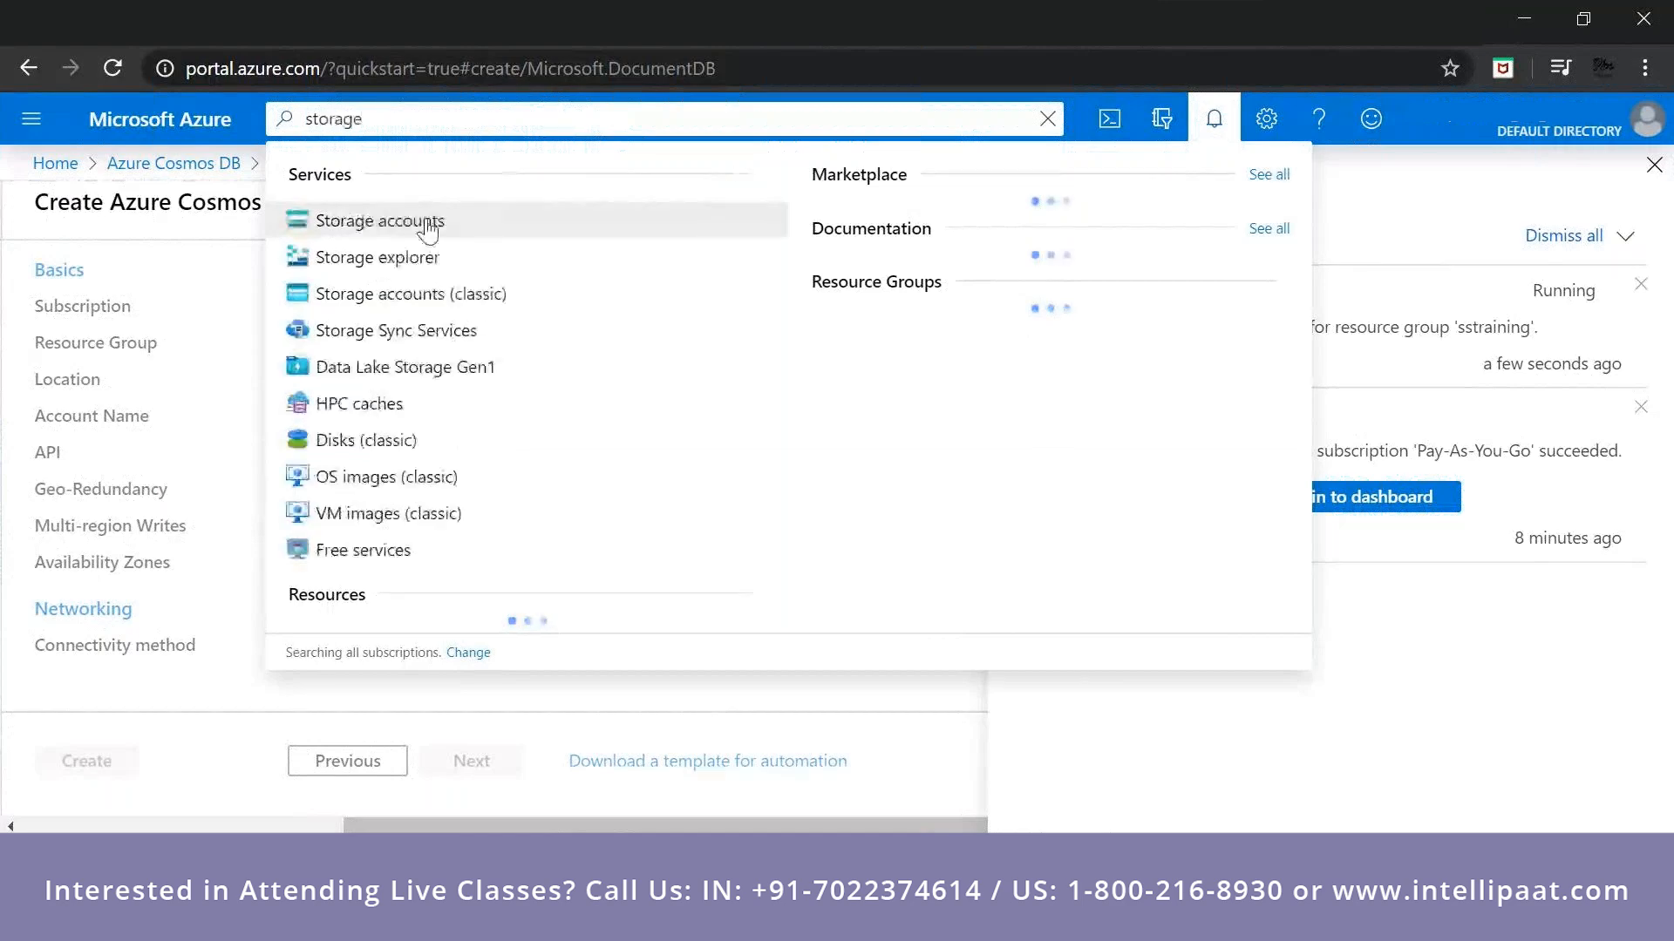
pyautogui.click(422, 220)
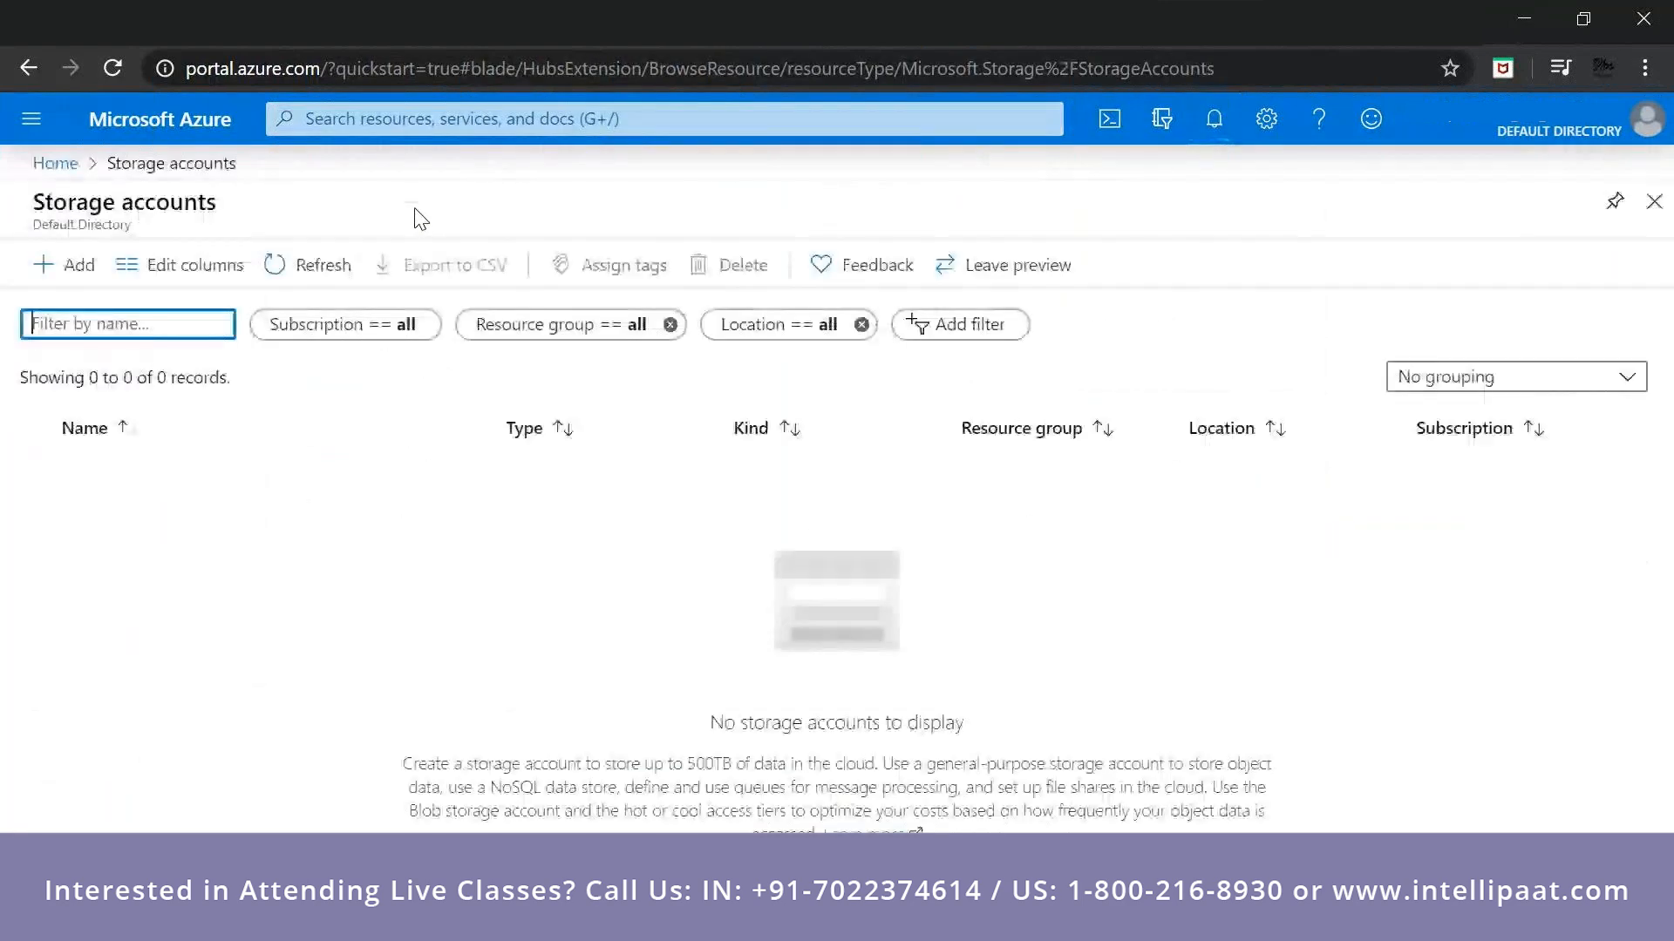
# Return from the Cosmos DB deployment overview to the Storage accounts list.
pyautogui.click(40, 276)
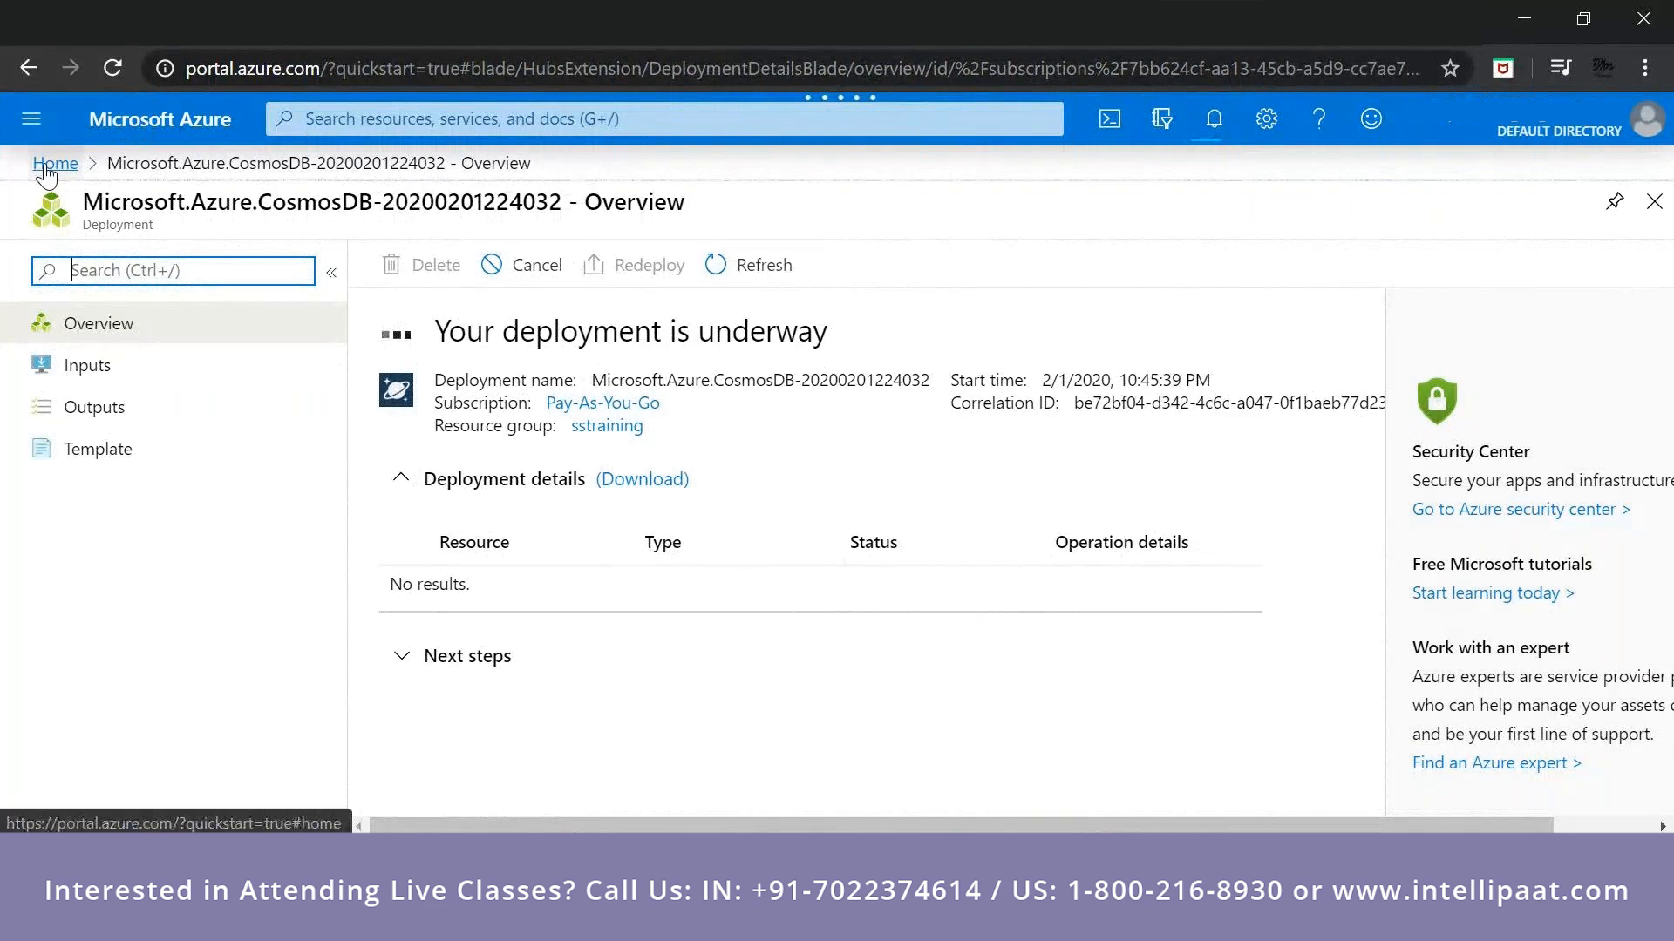
pyautogui.click(1212, 131)
pyautogui.click(1212, 131)
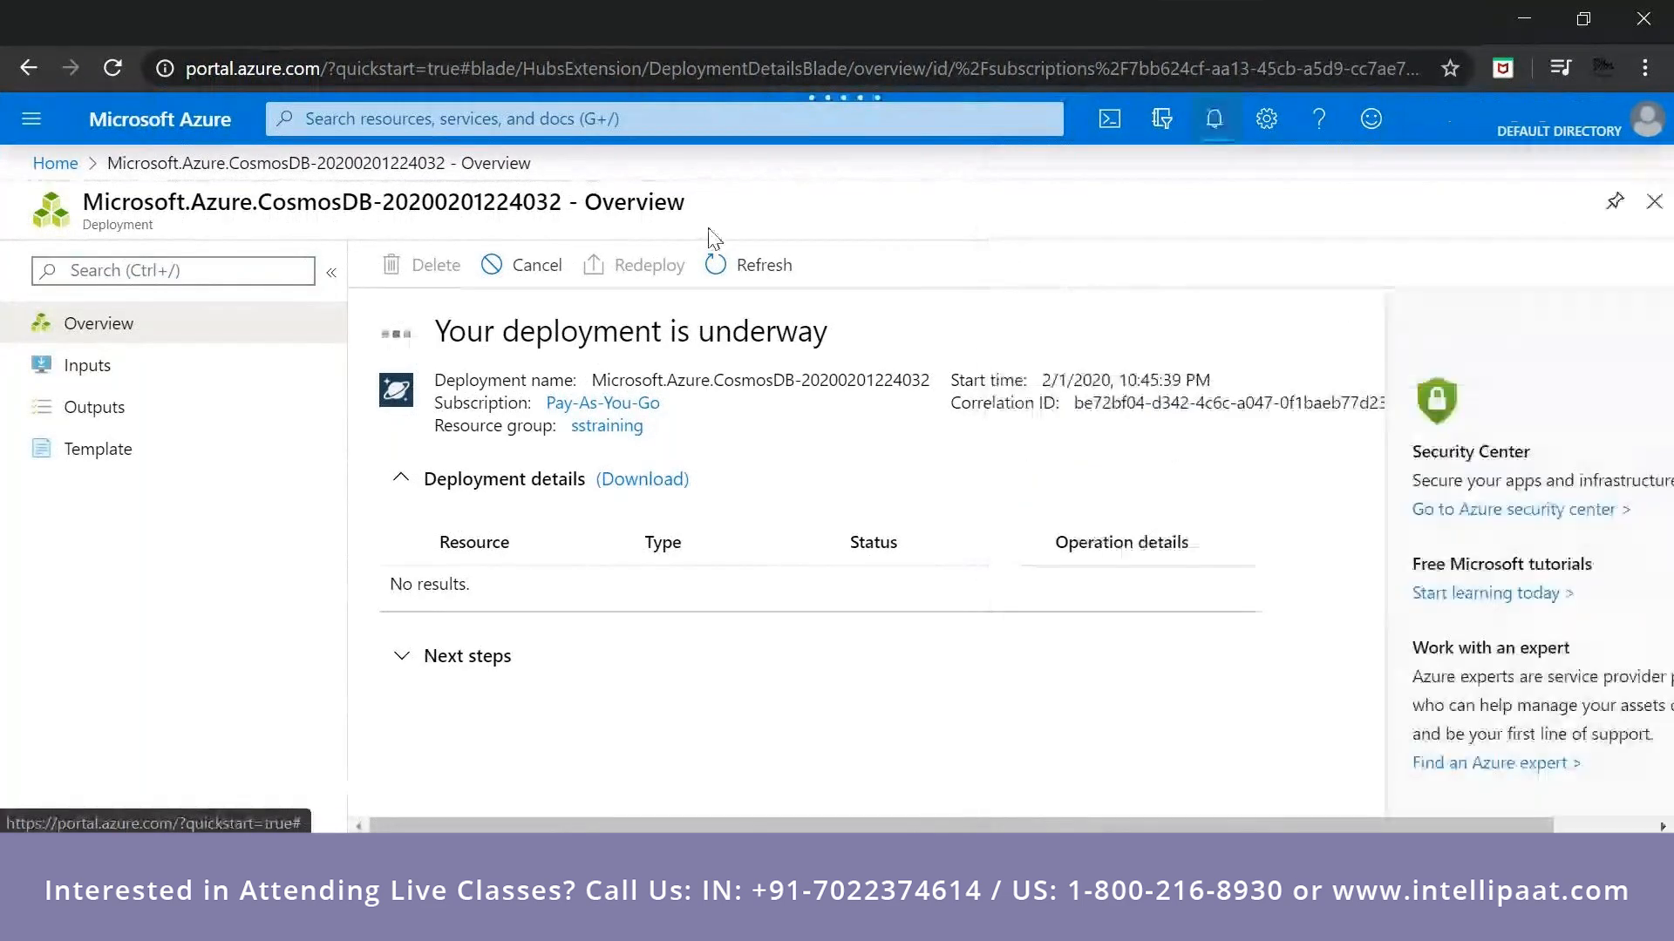
pyautogui.click(55, 163)
pyautogui.click(347, 286)
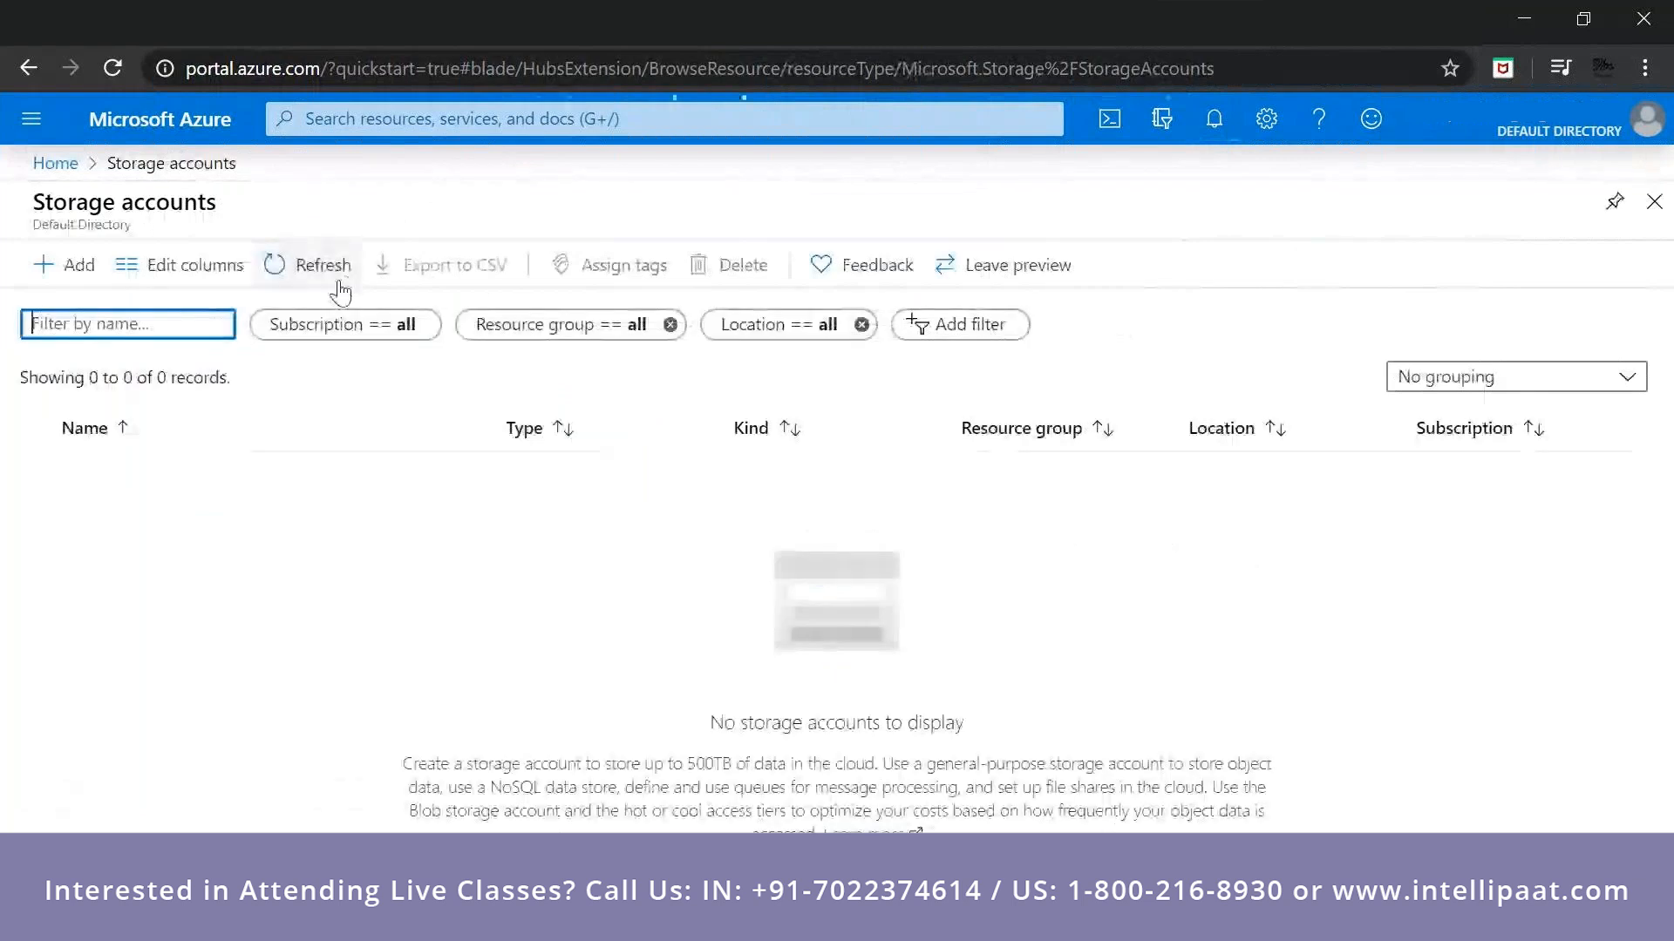
# Start a new storage account and assign it to the sstraining resource group.
pyautogui.click(62, 265)
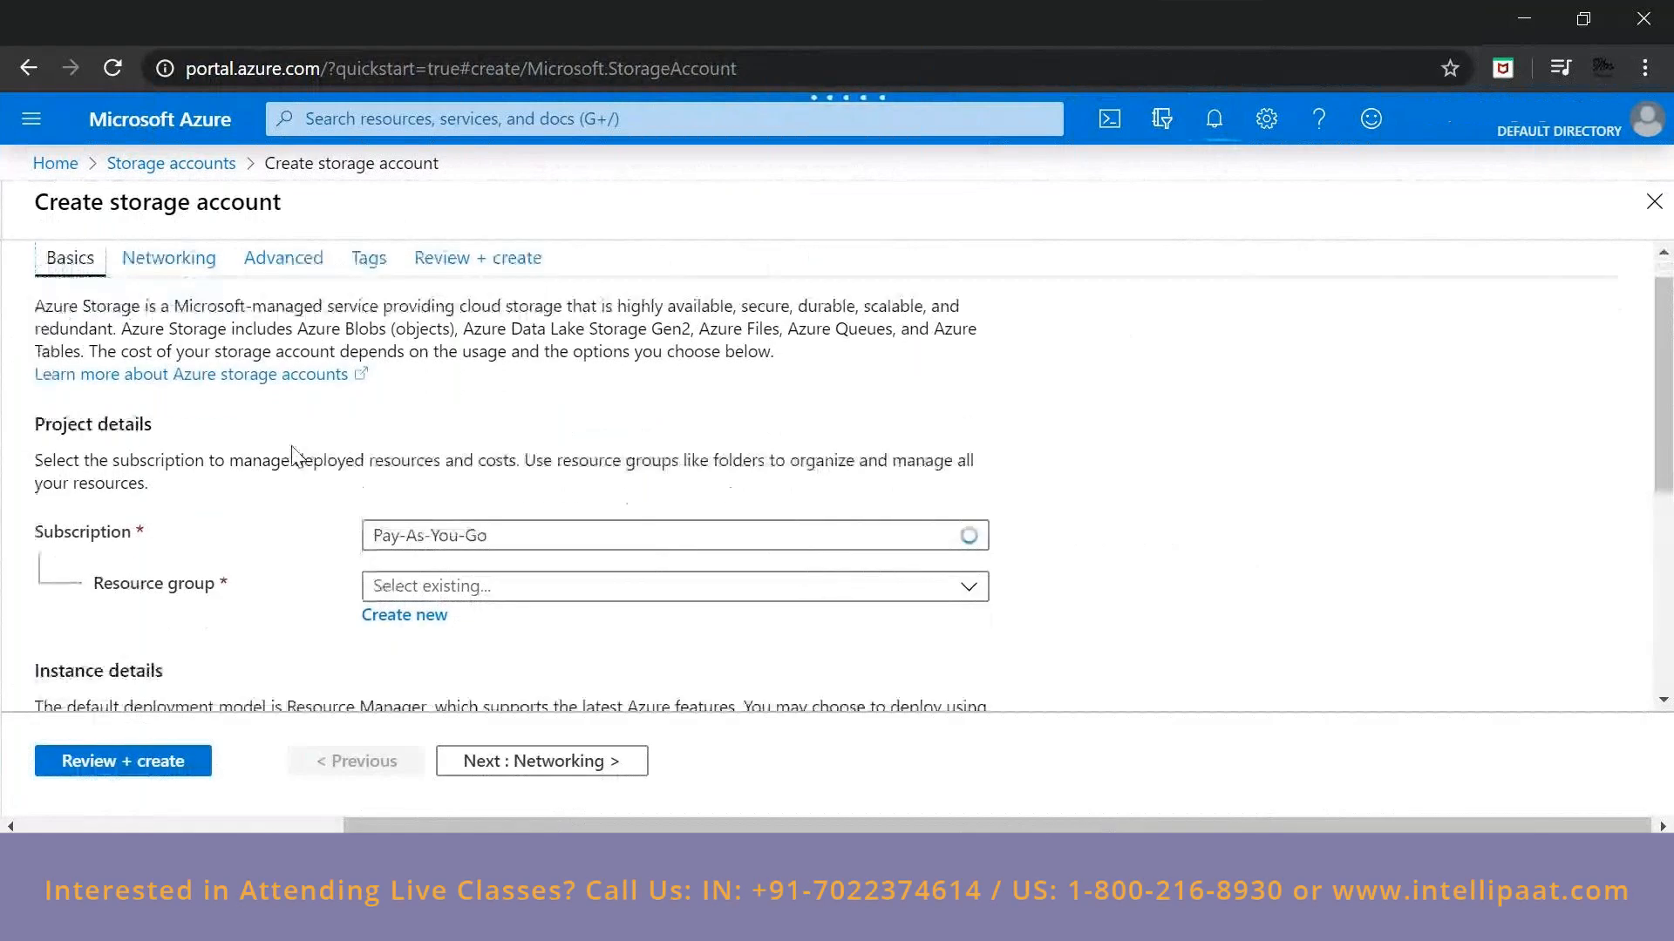
pyautogui.scroll(-1, 294, 453)
pyautogui.click(388, 493)
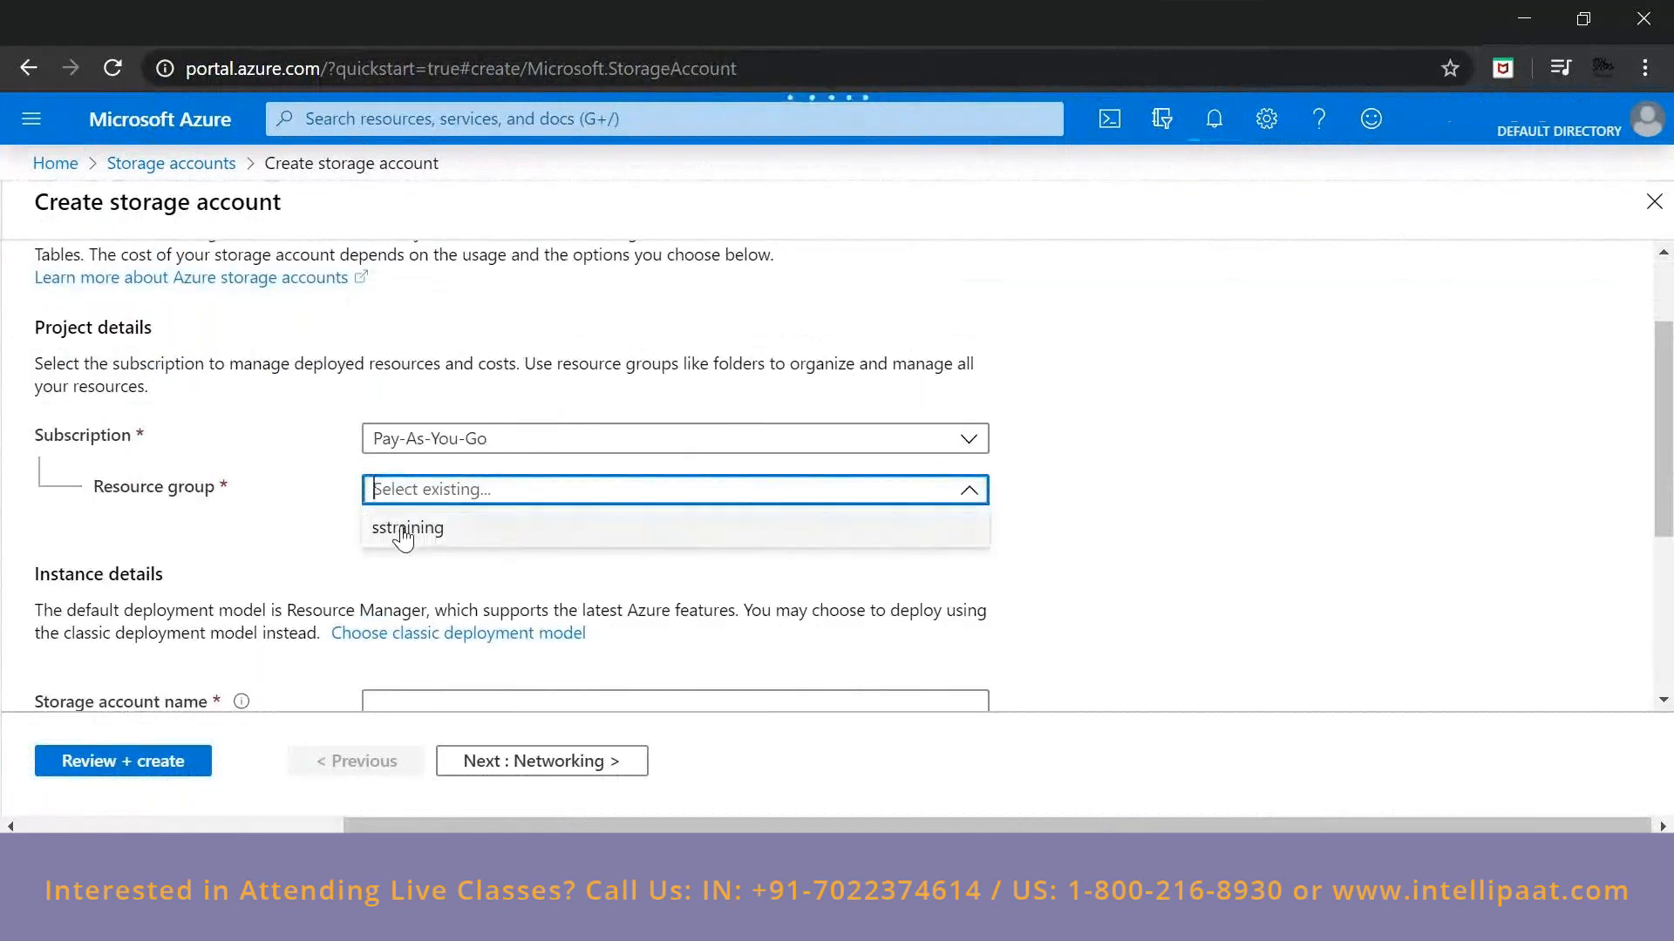
pyautogui.click(402, 532)
# Name the storage account trainingsa.
pyautogui.scroll(-1, 407, 536)
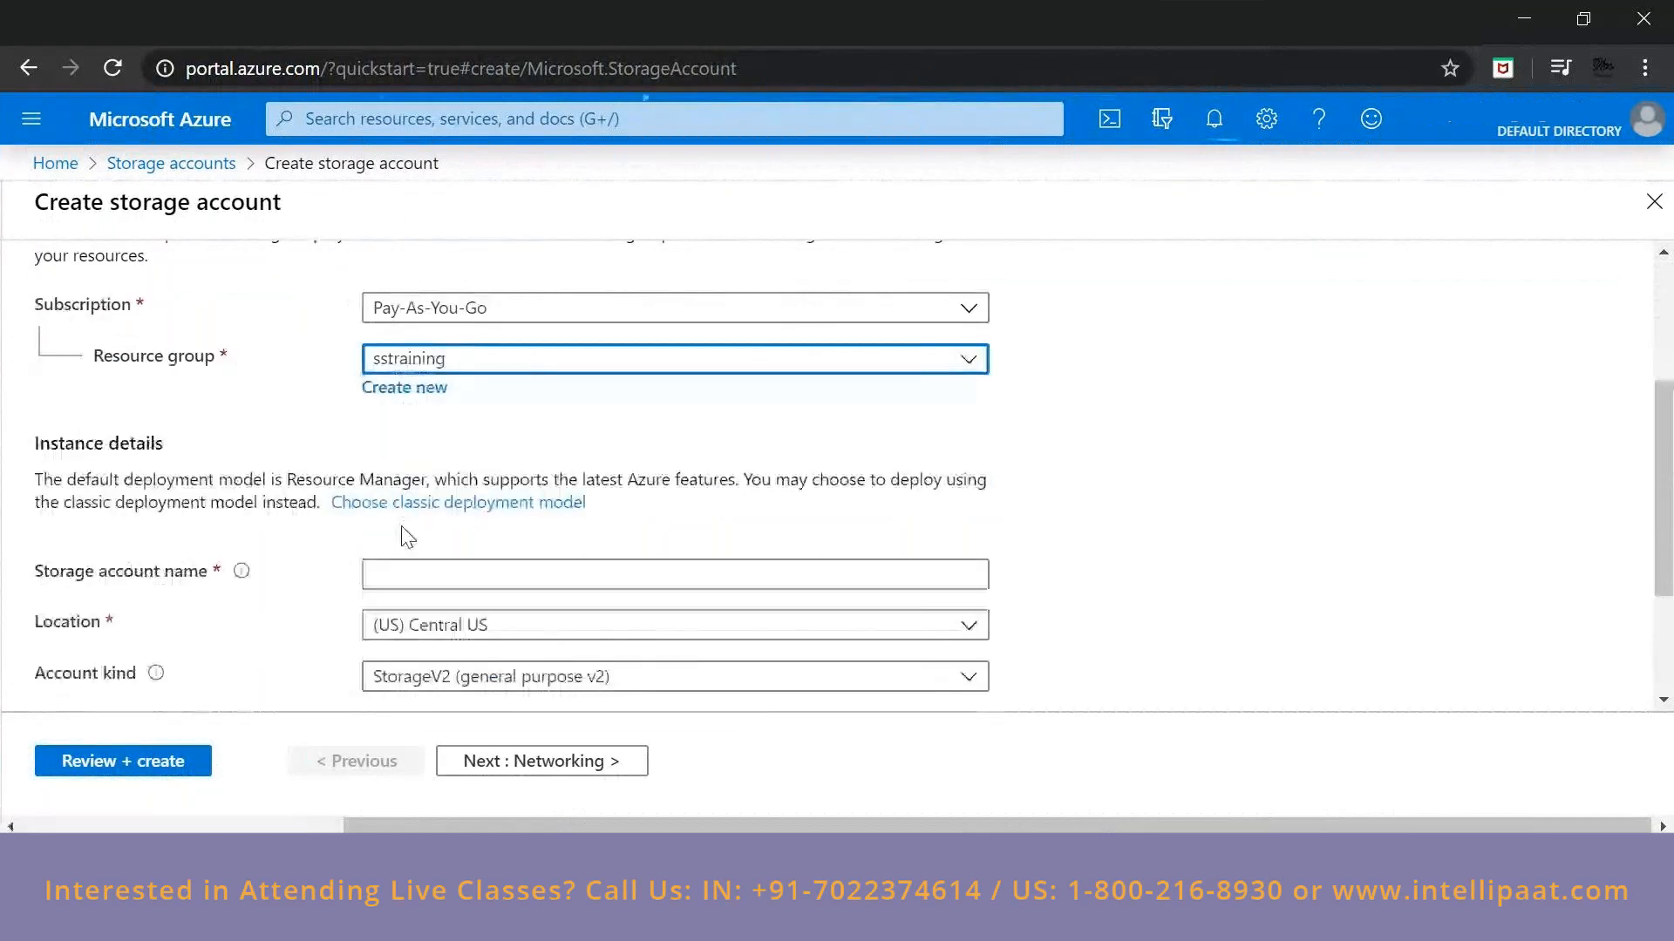
pyautogui.scroll(-1, 409, 531)
pyautogui.click(482, 448)
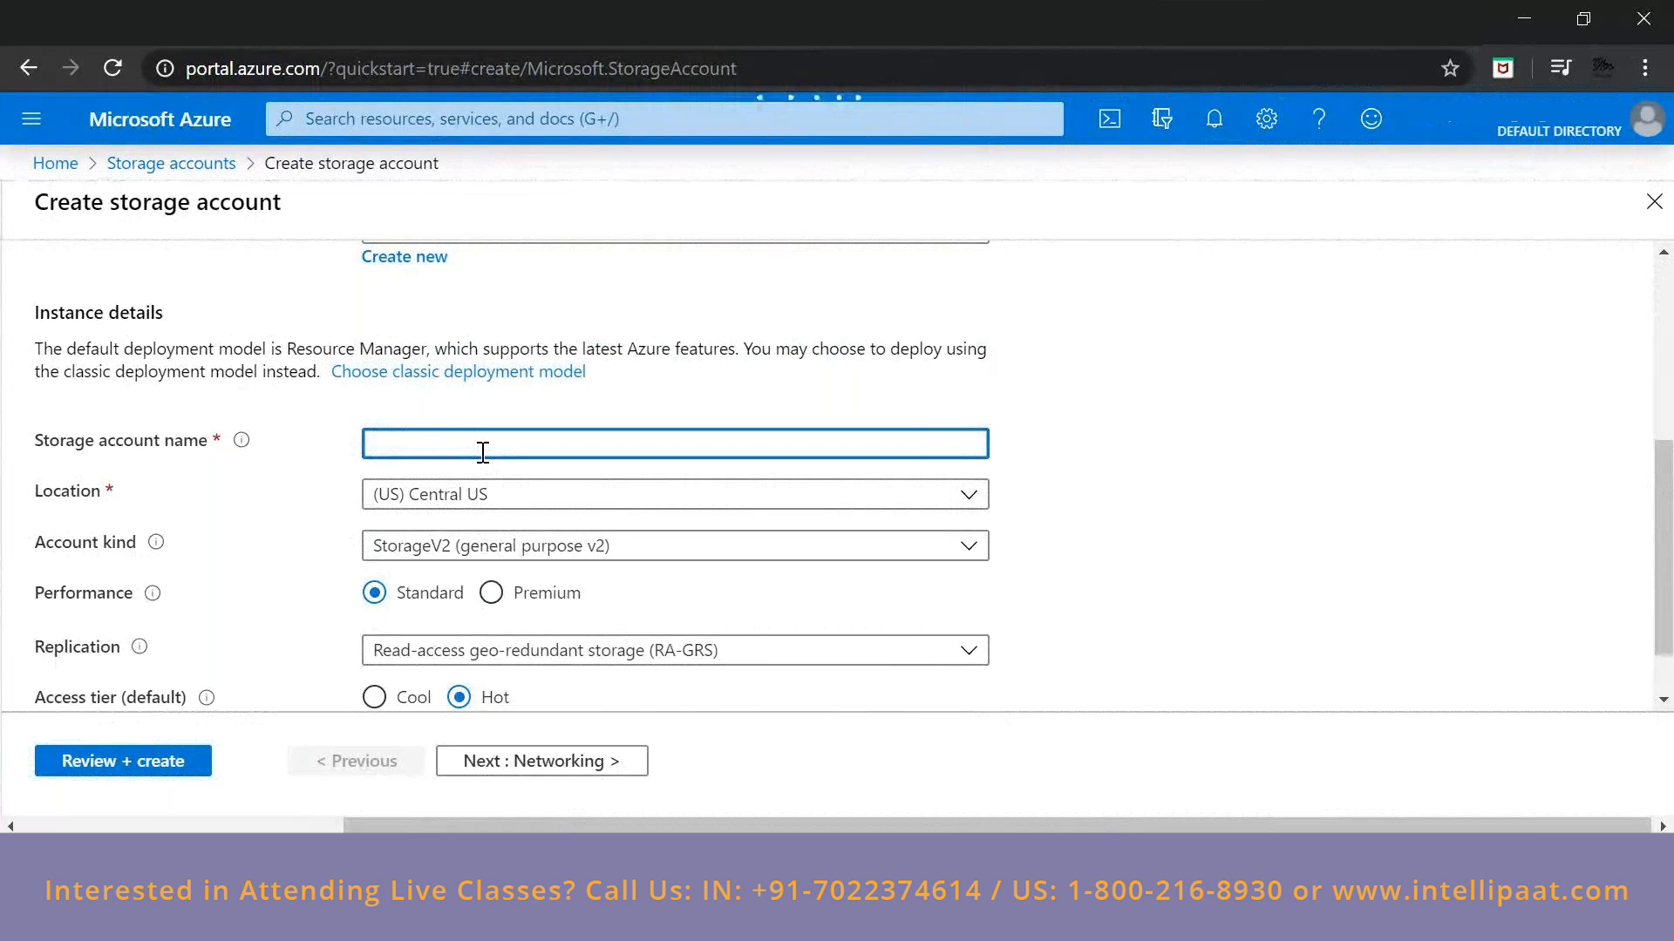
pyautogui.write('trainingsa')
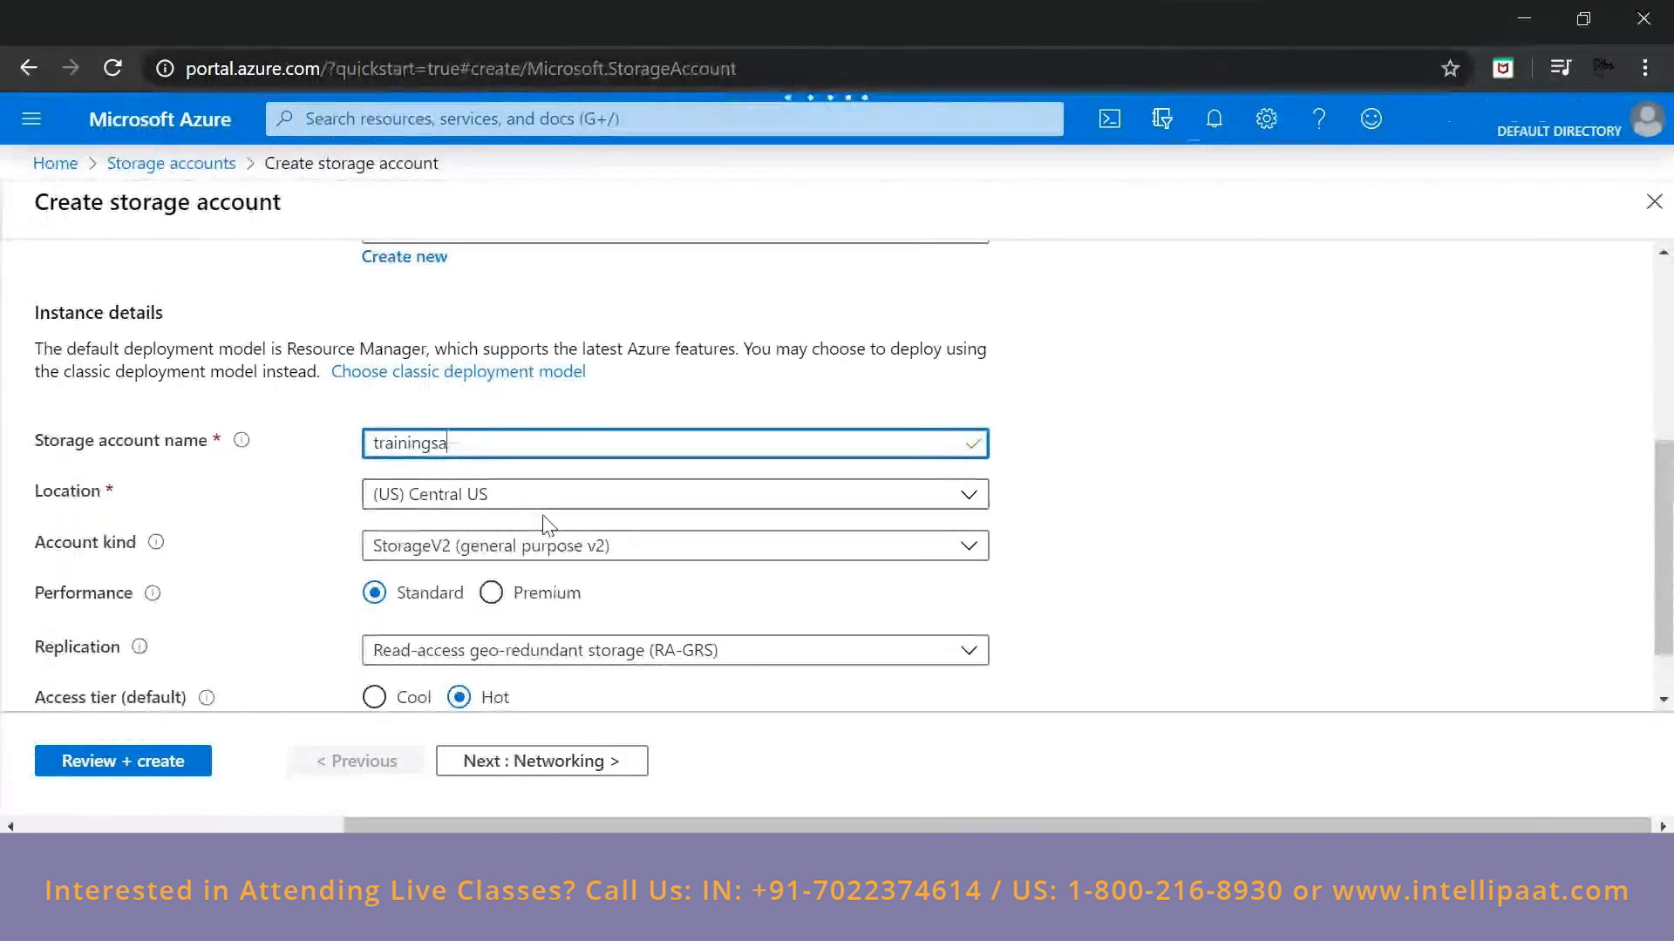
# Try Storage (general purpose v1) as the account kind and switch it back to StorageV2 (general purpose v2).
pyautogui.click(516, 550)
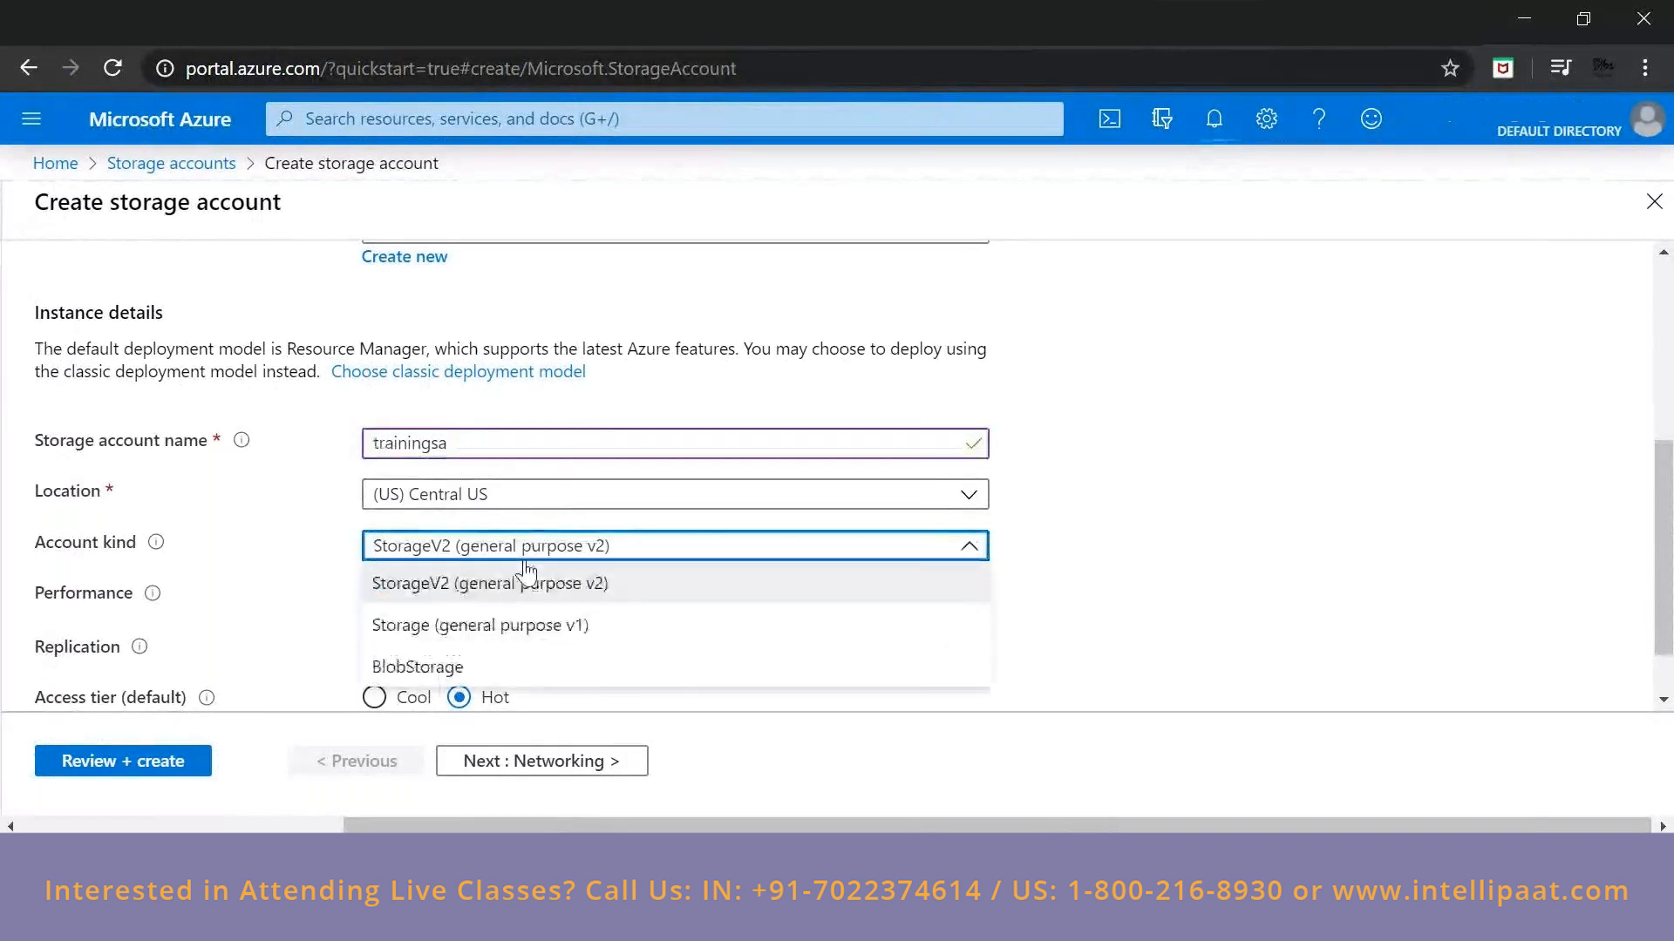
pyautogui.scroll(-2, 541, 558)
pyautogui.click(549, 471)
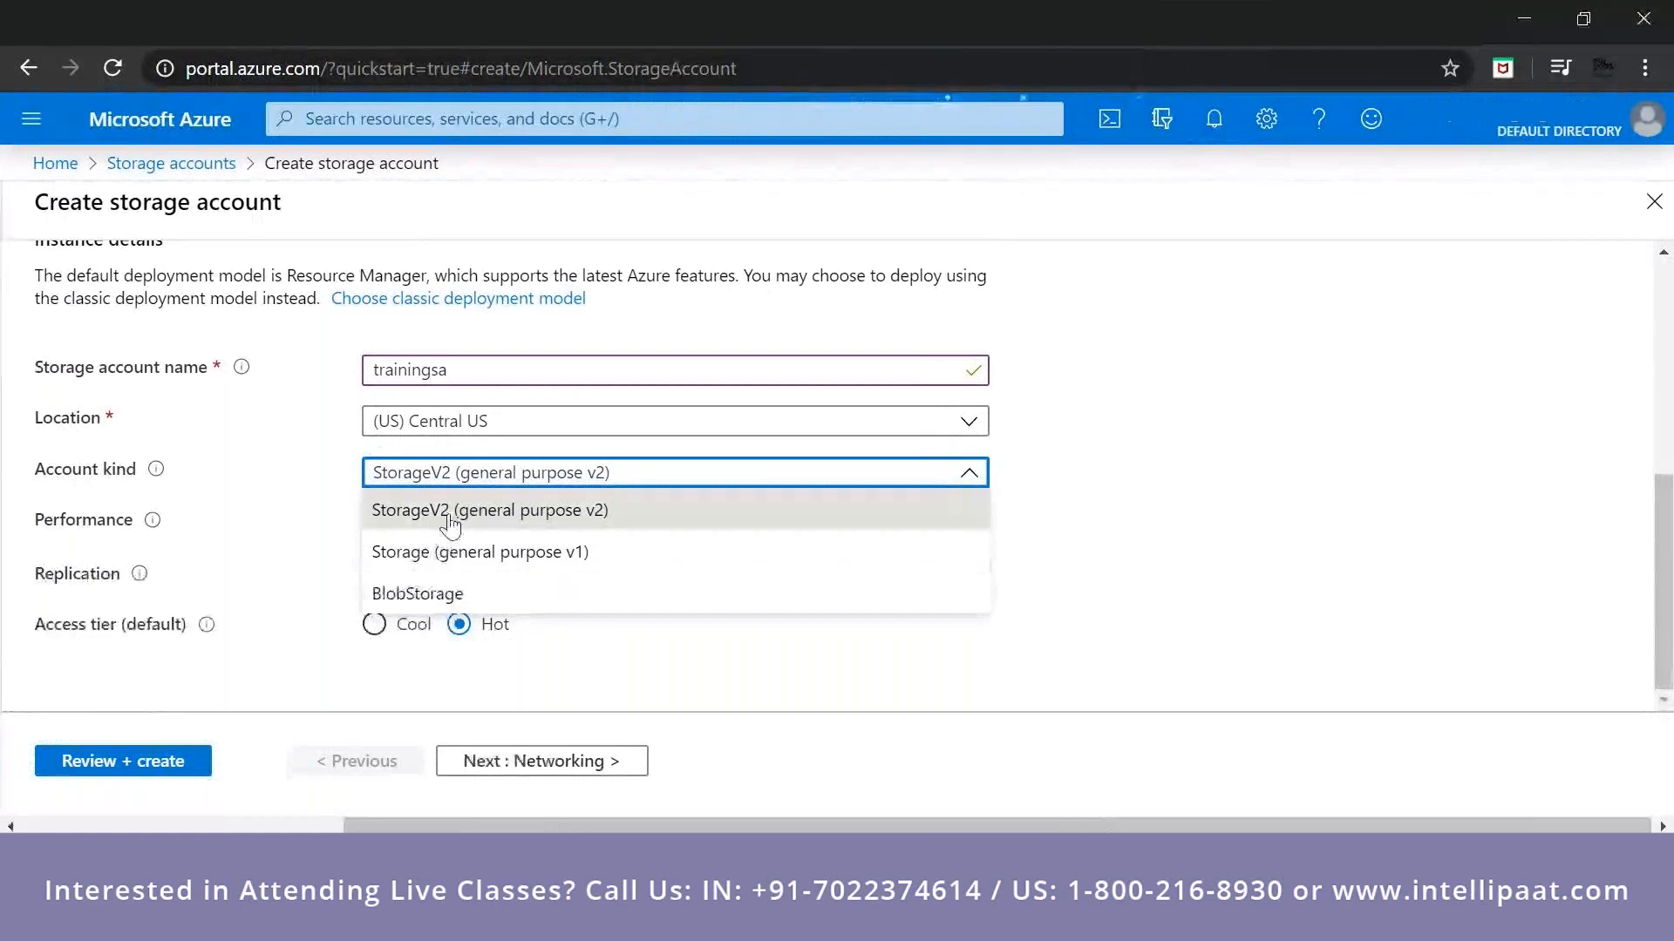
pyautogui.click(479, 515)
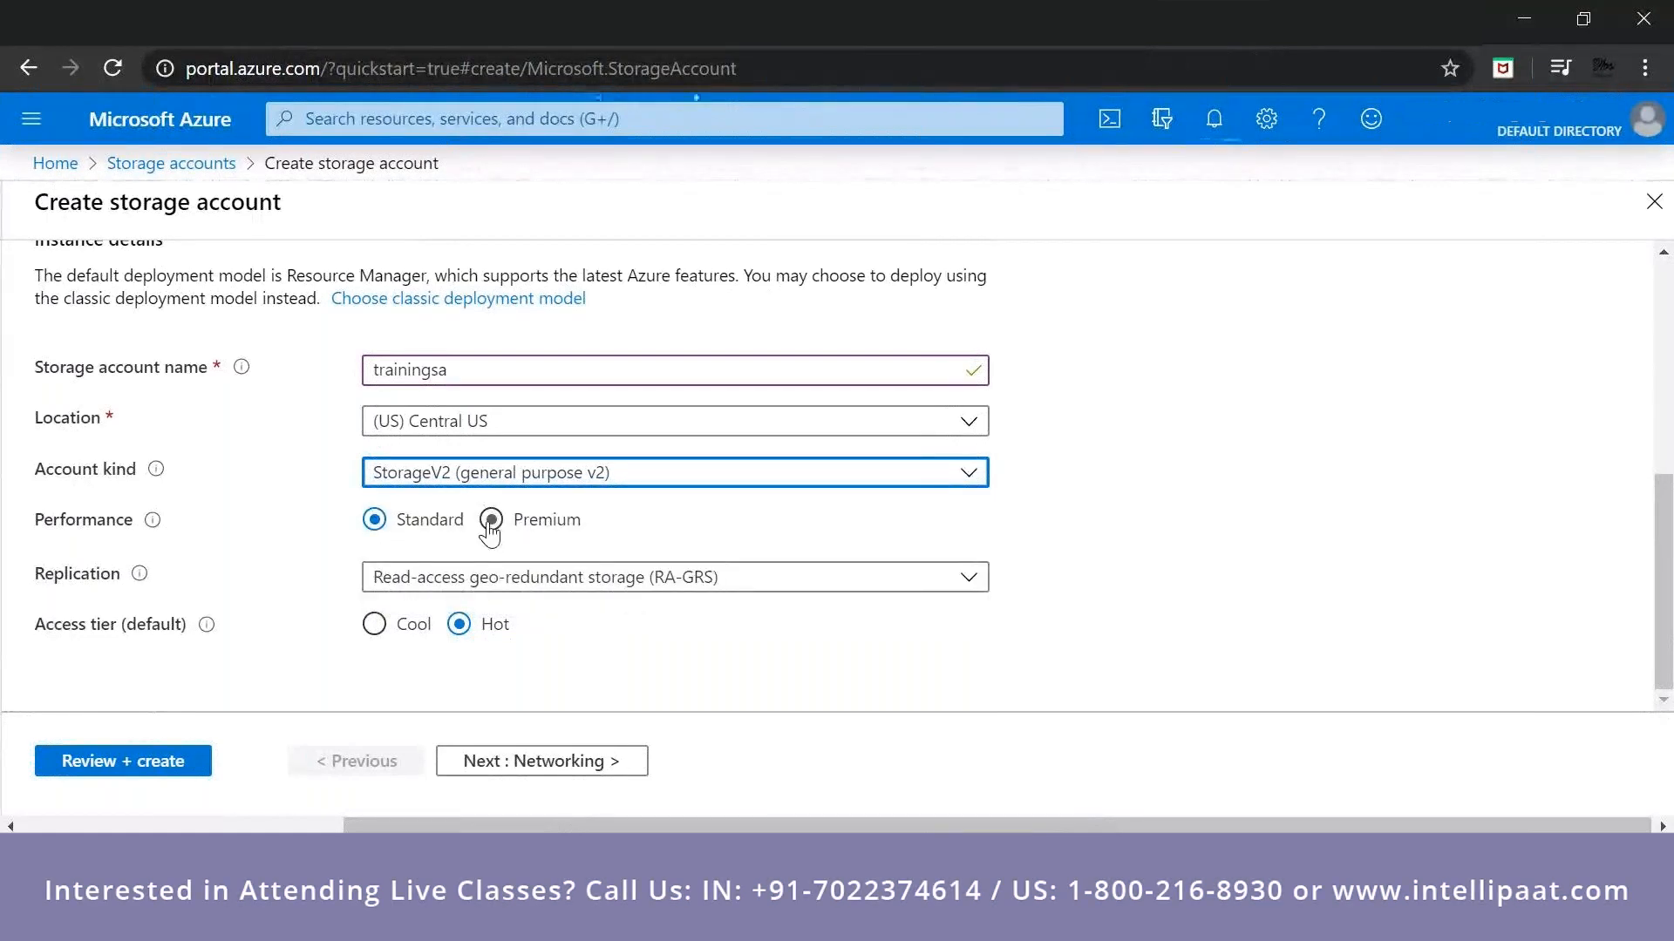
pyautogui.click(542, 472)
pyautogui.click(459, 556)
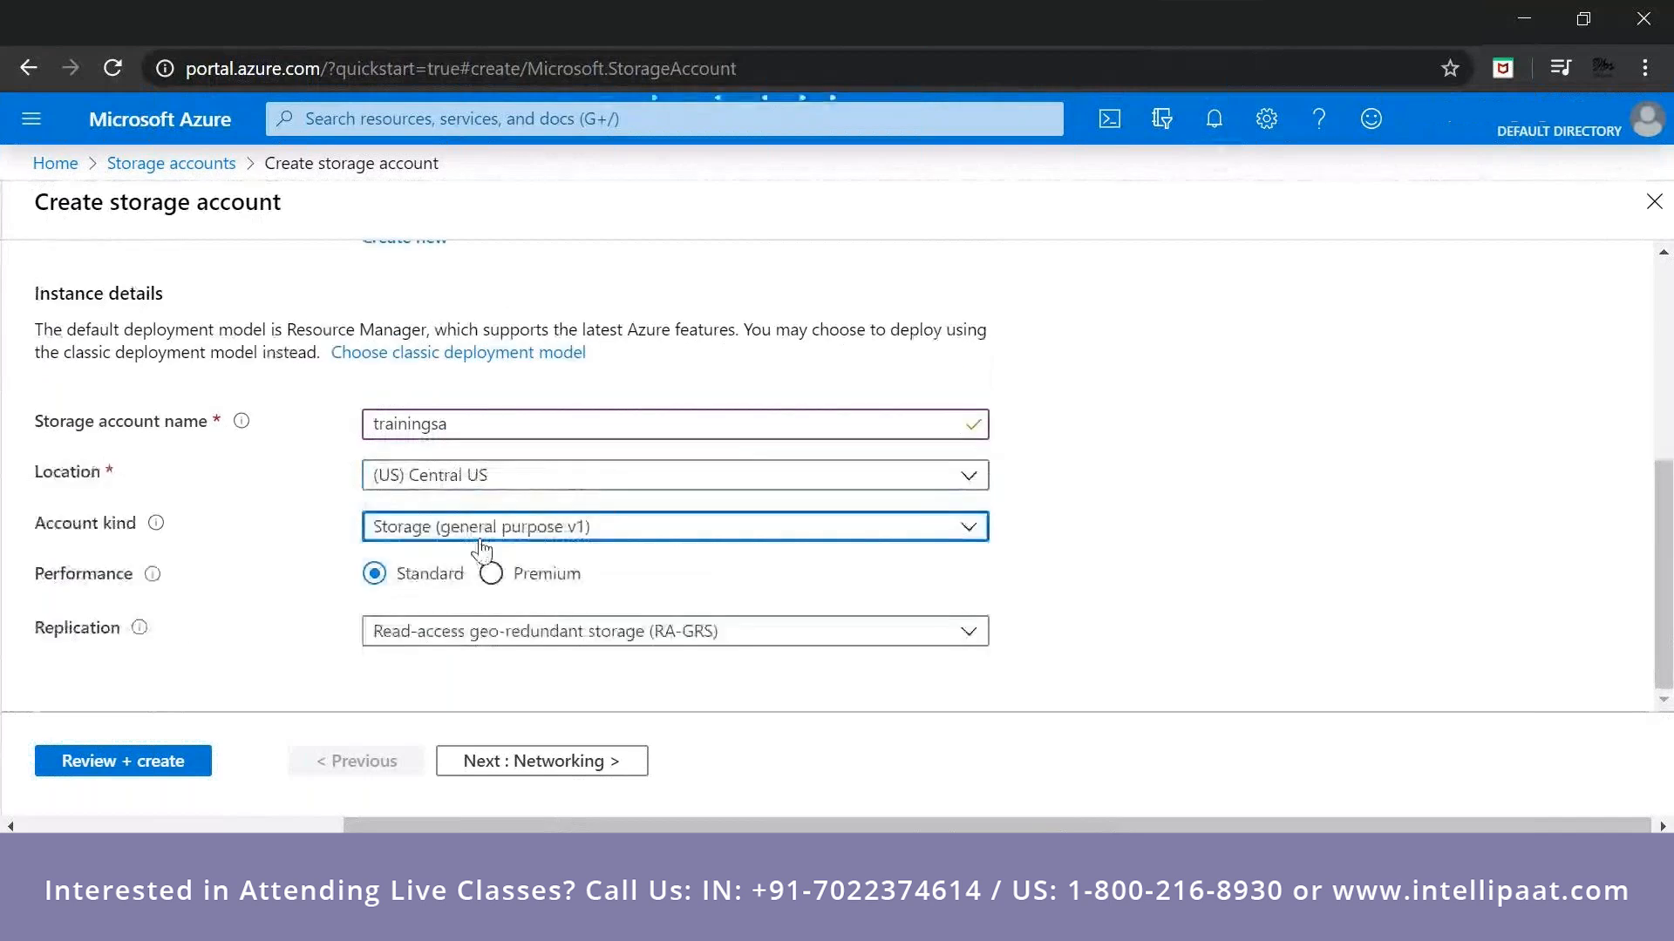
pyautogui.click(465, 526)
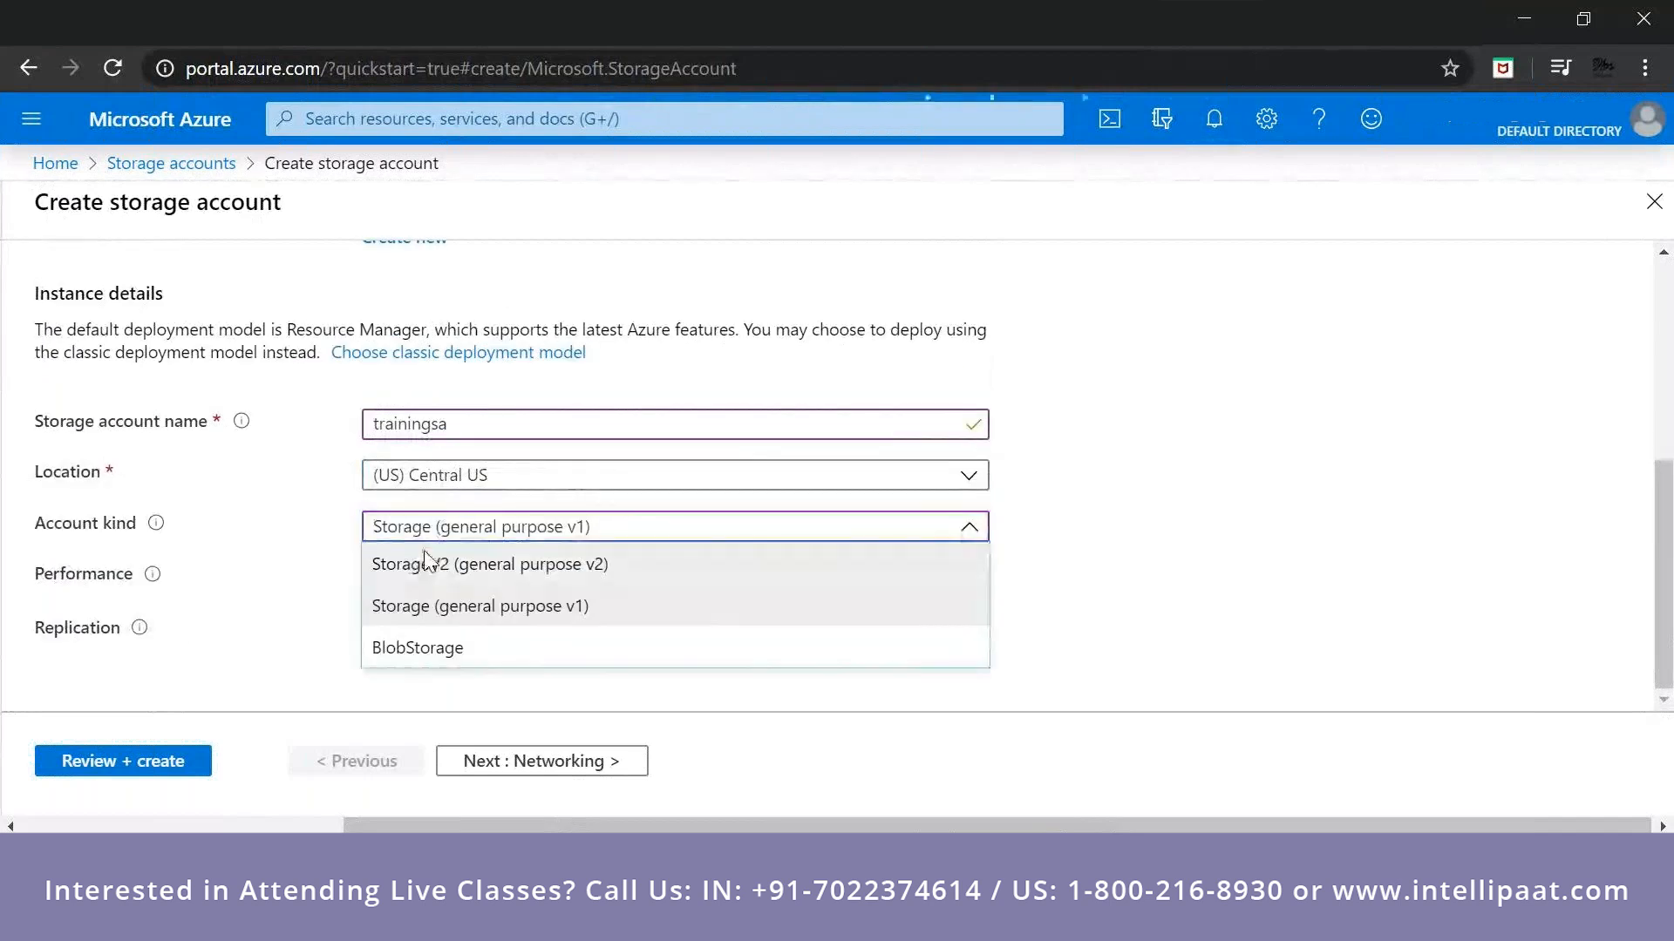
pyautogui.click(426, 563)
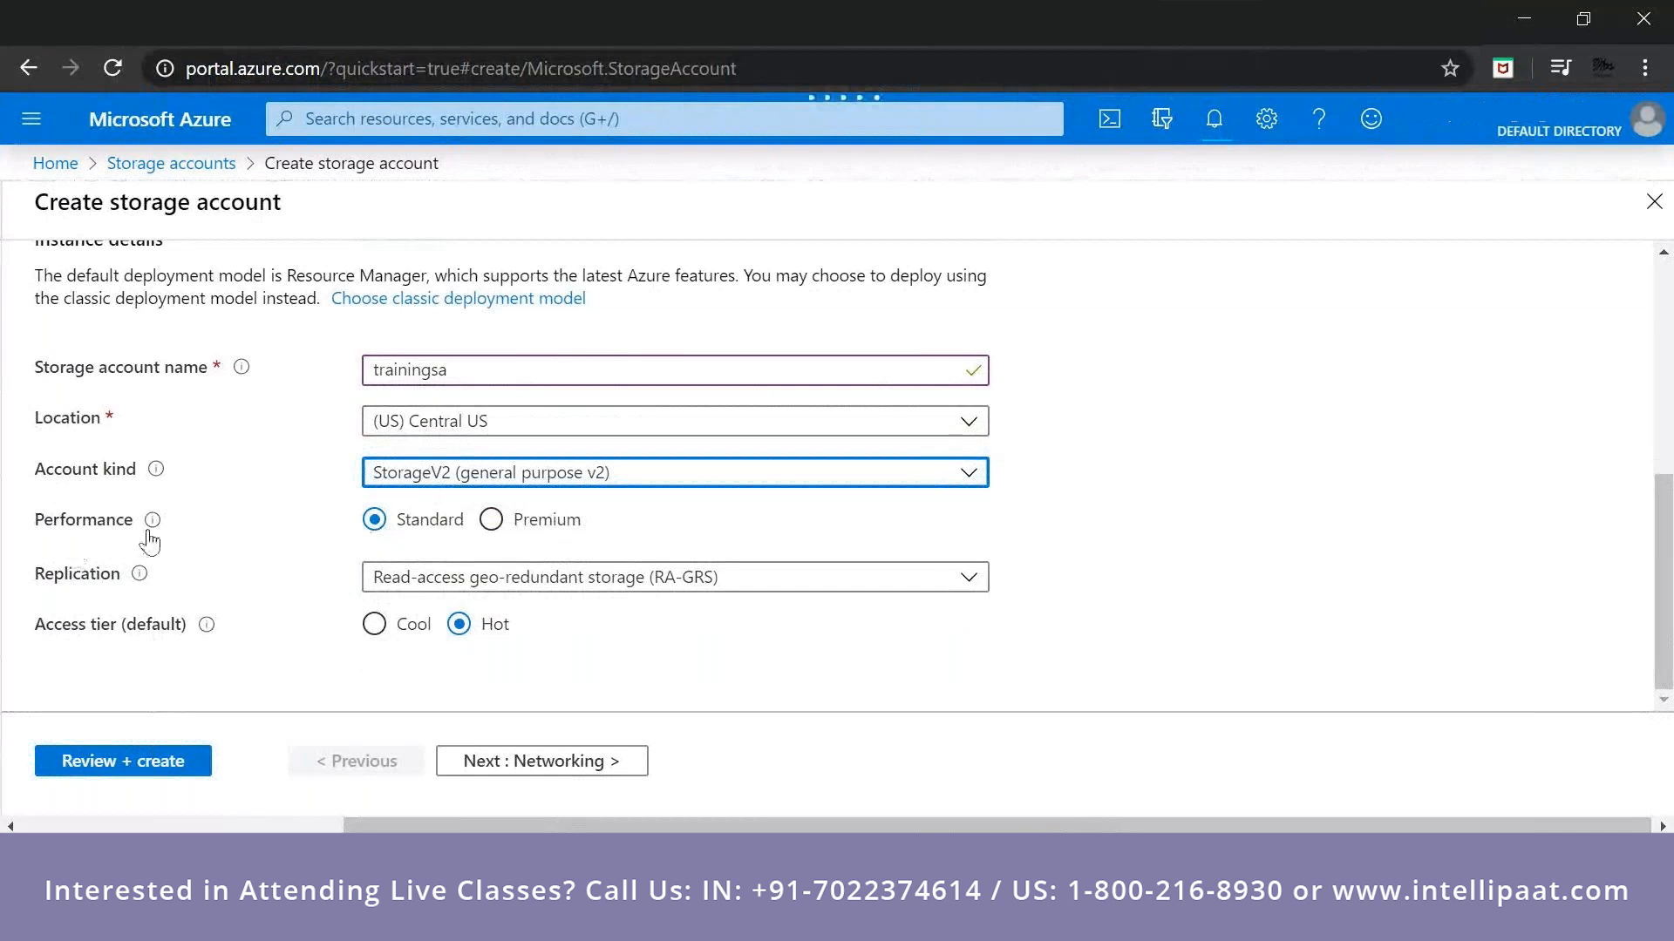
# Examine the explanations of performance and replication and the available replication options.
pyautogui.moveTo(151, 523)
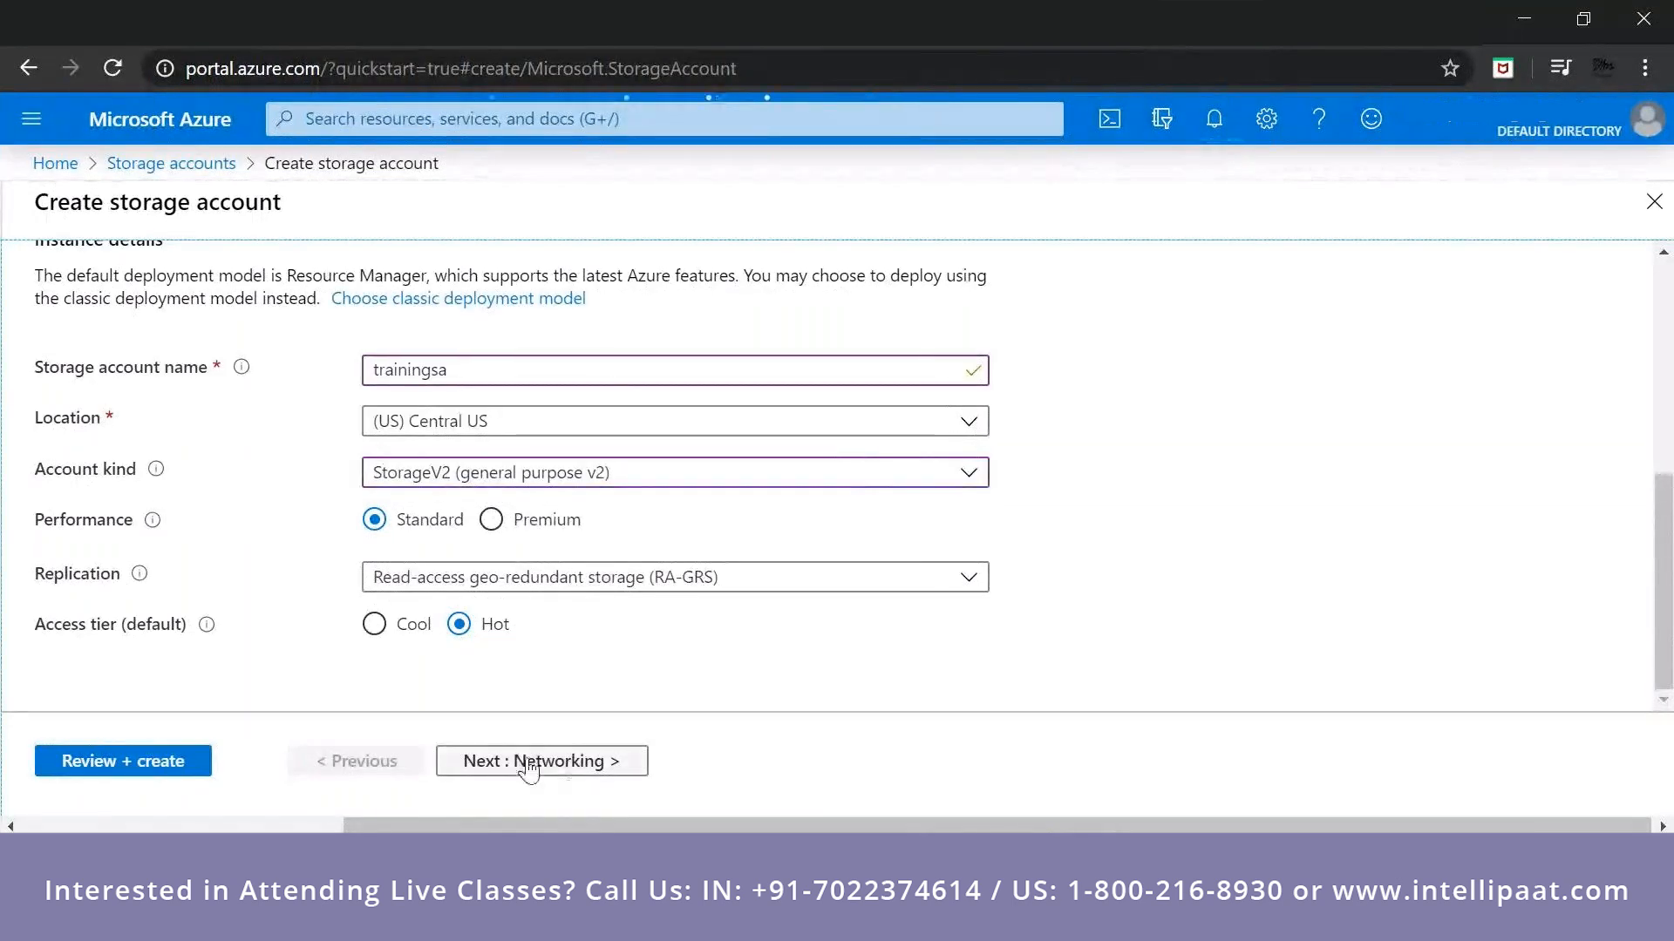
pyautogui.moveTo(148, 587)
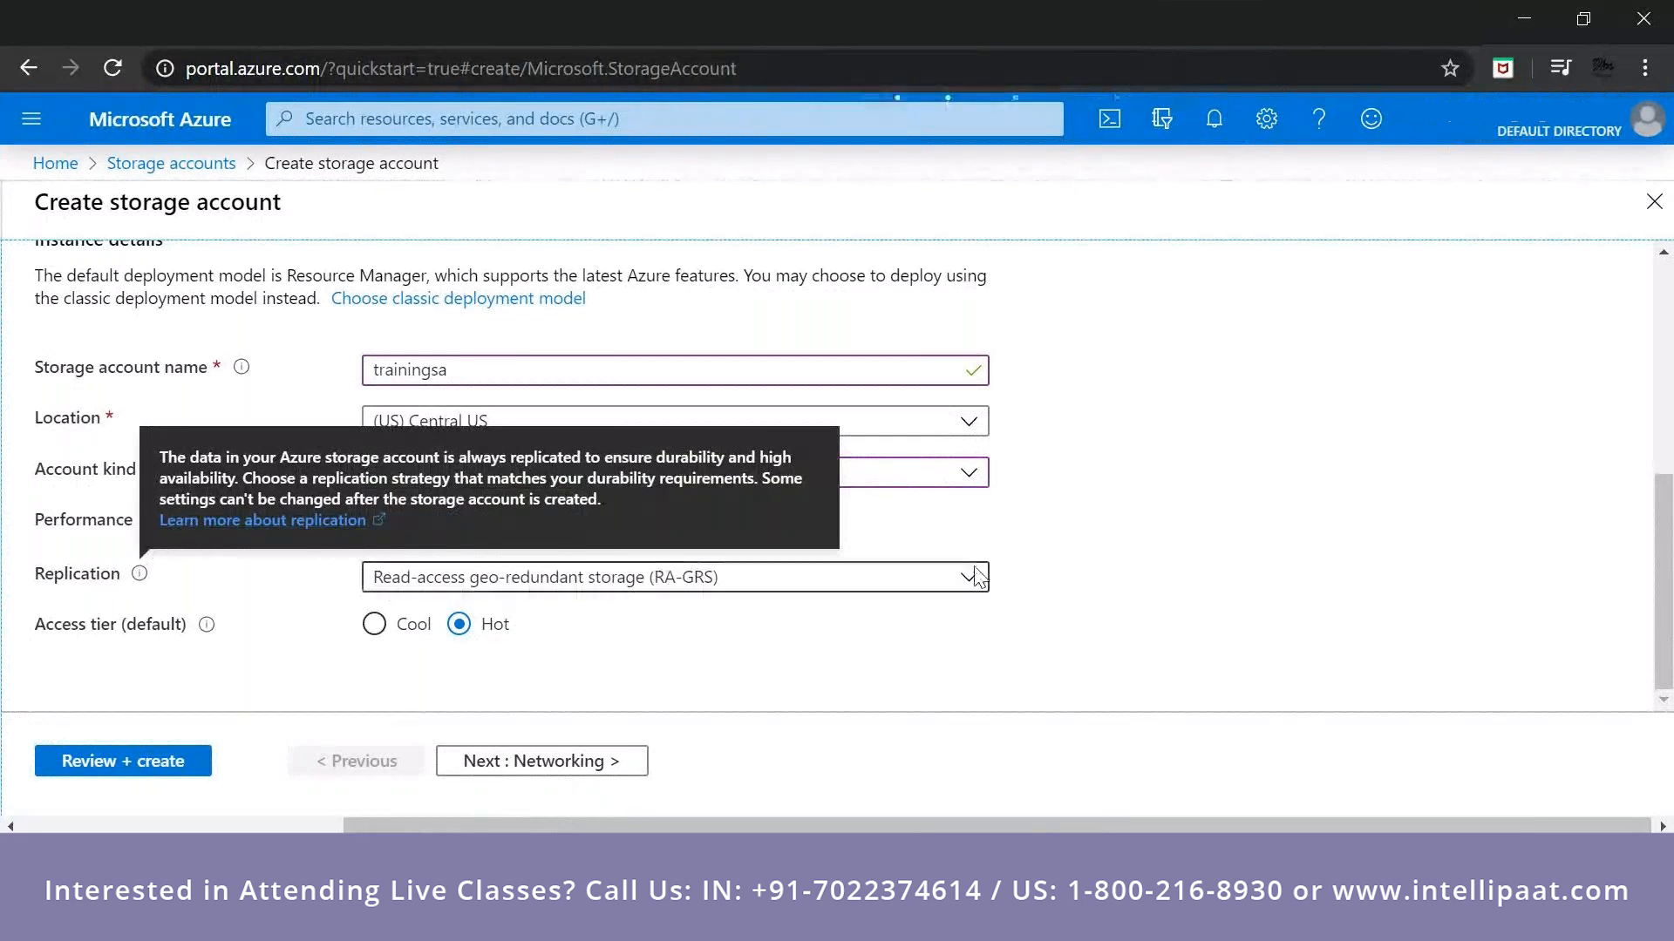
pyautogui.click(748, 596)
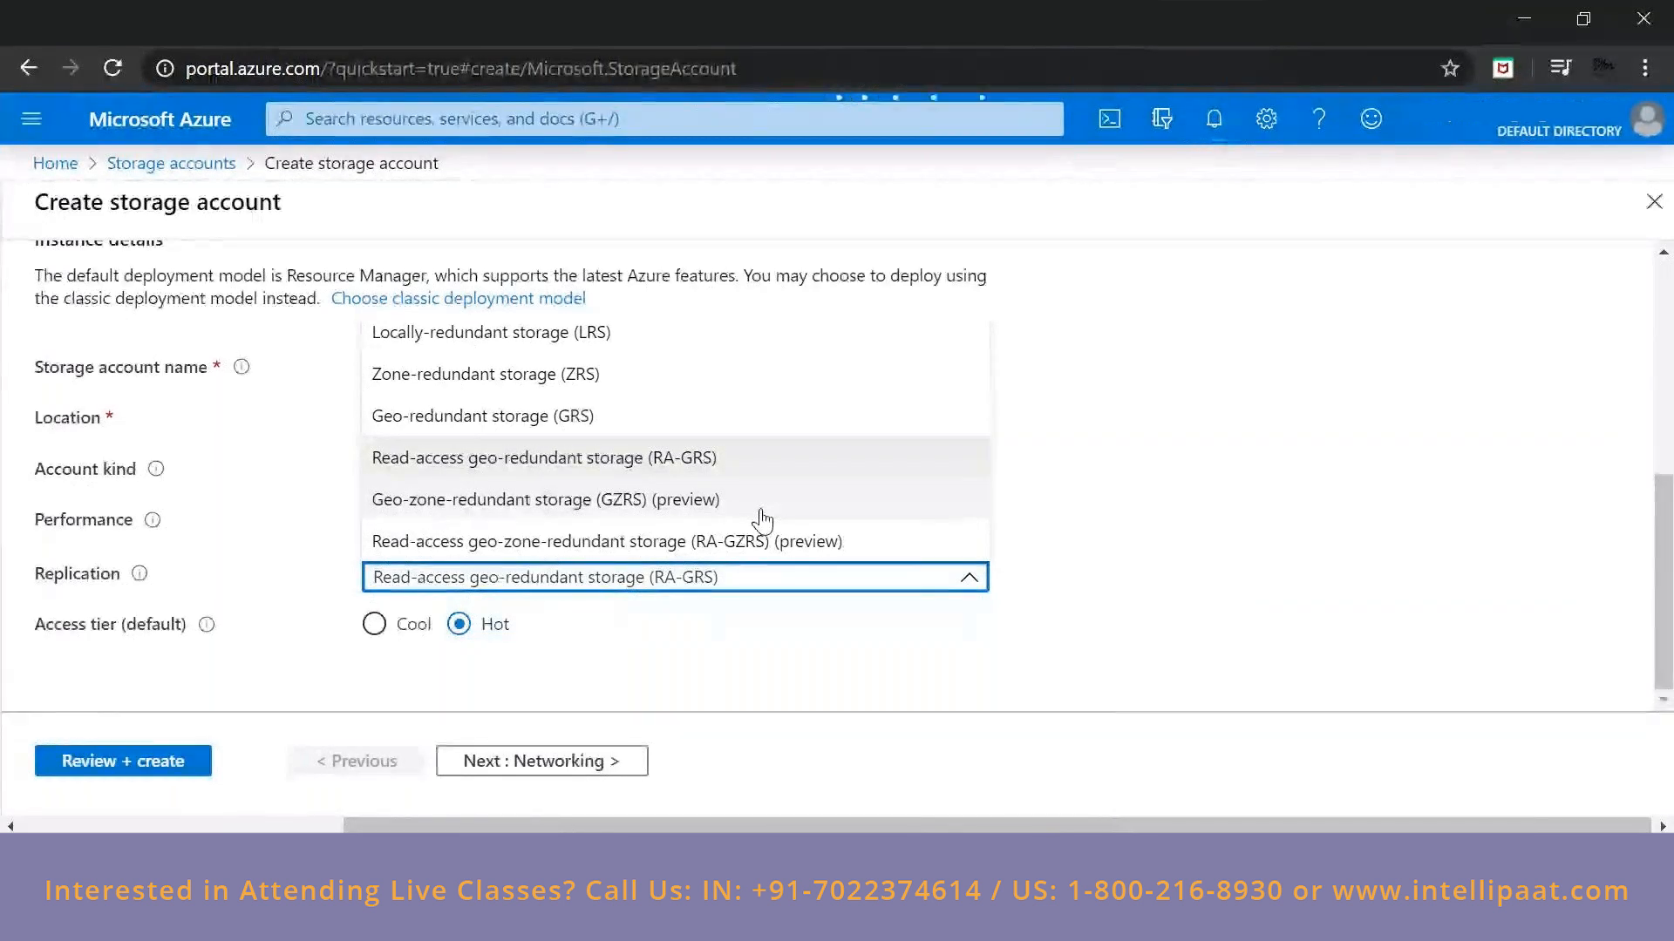
pyautogui.click(1196, 425)
# Try Premium performance and geo-redundant replication, settling on Standard performance with Locally-redundant storage (LRS).
pyautogui.click(493, 521)
pyautogui.click(374, 521)
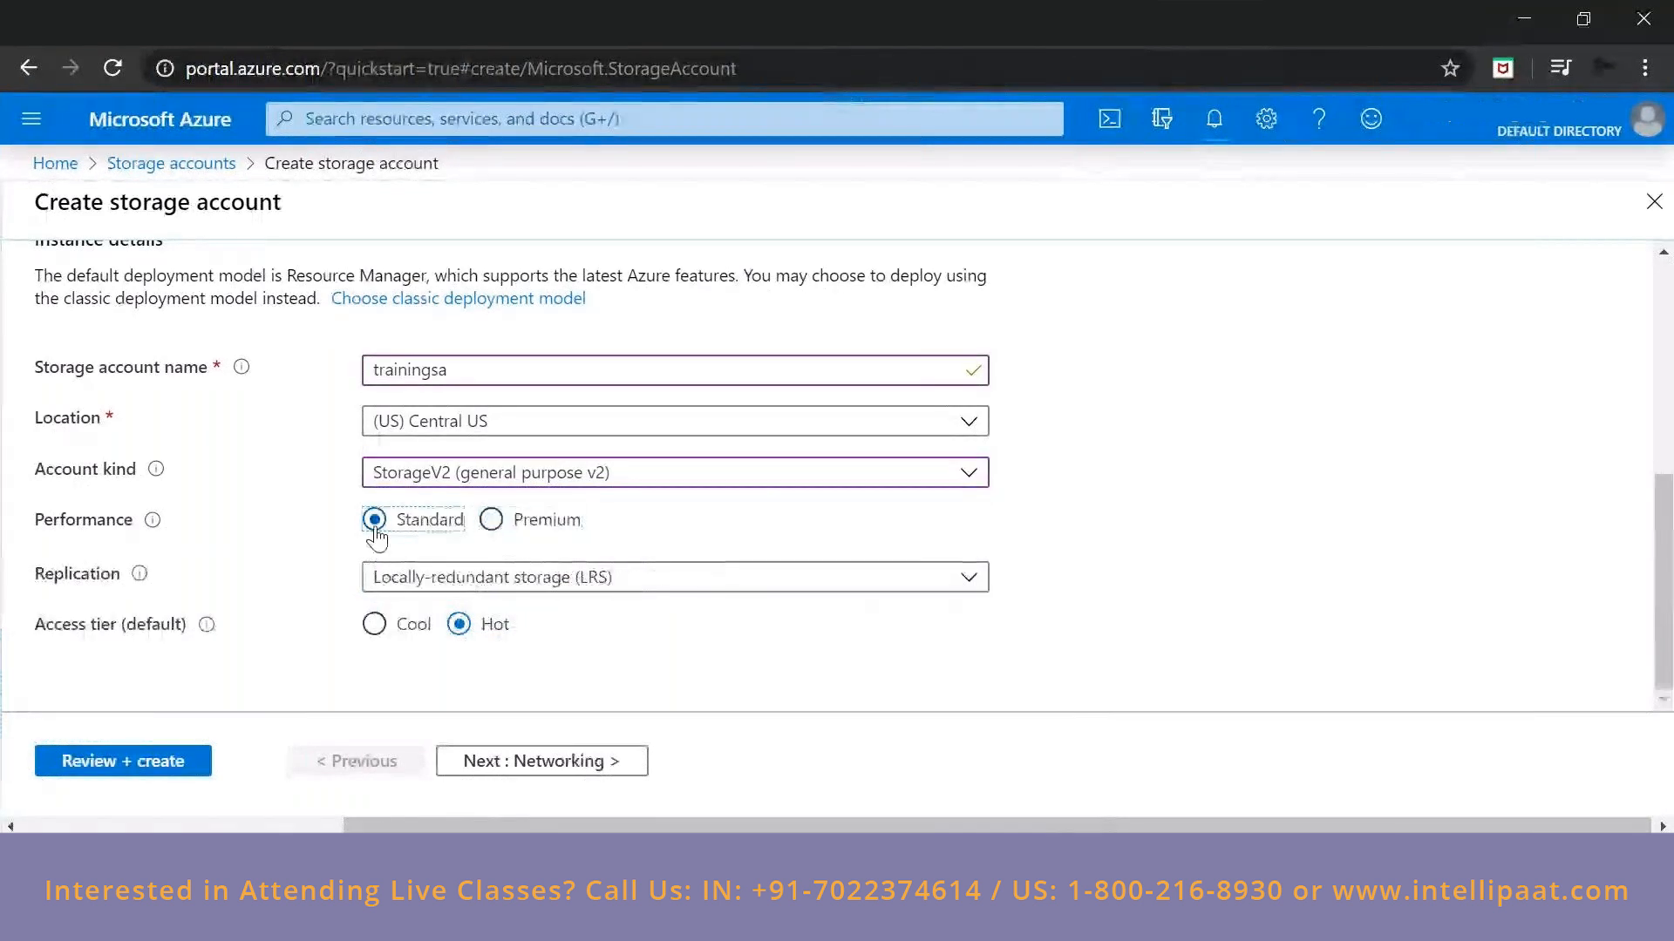
pyautogui.click(478, 577)
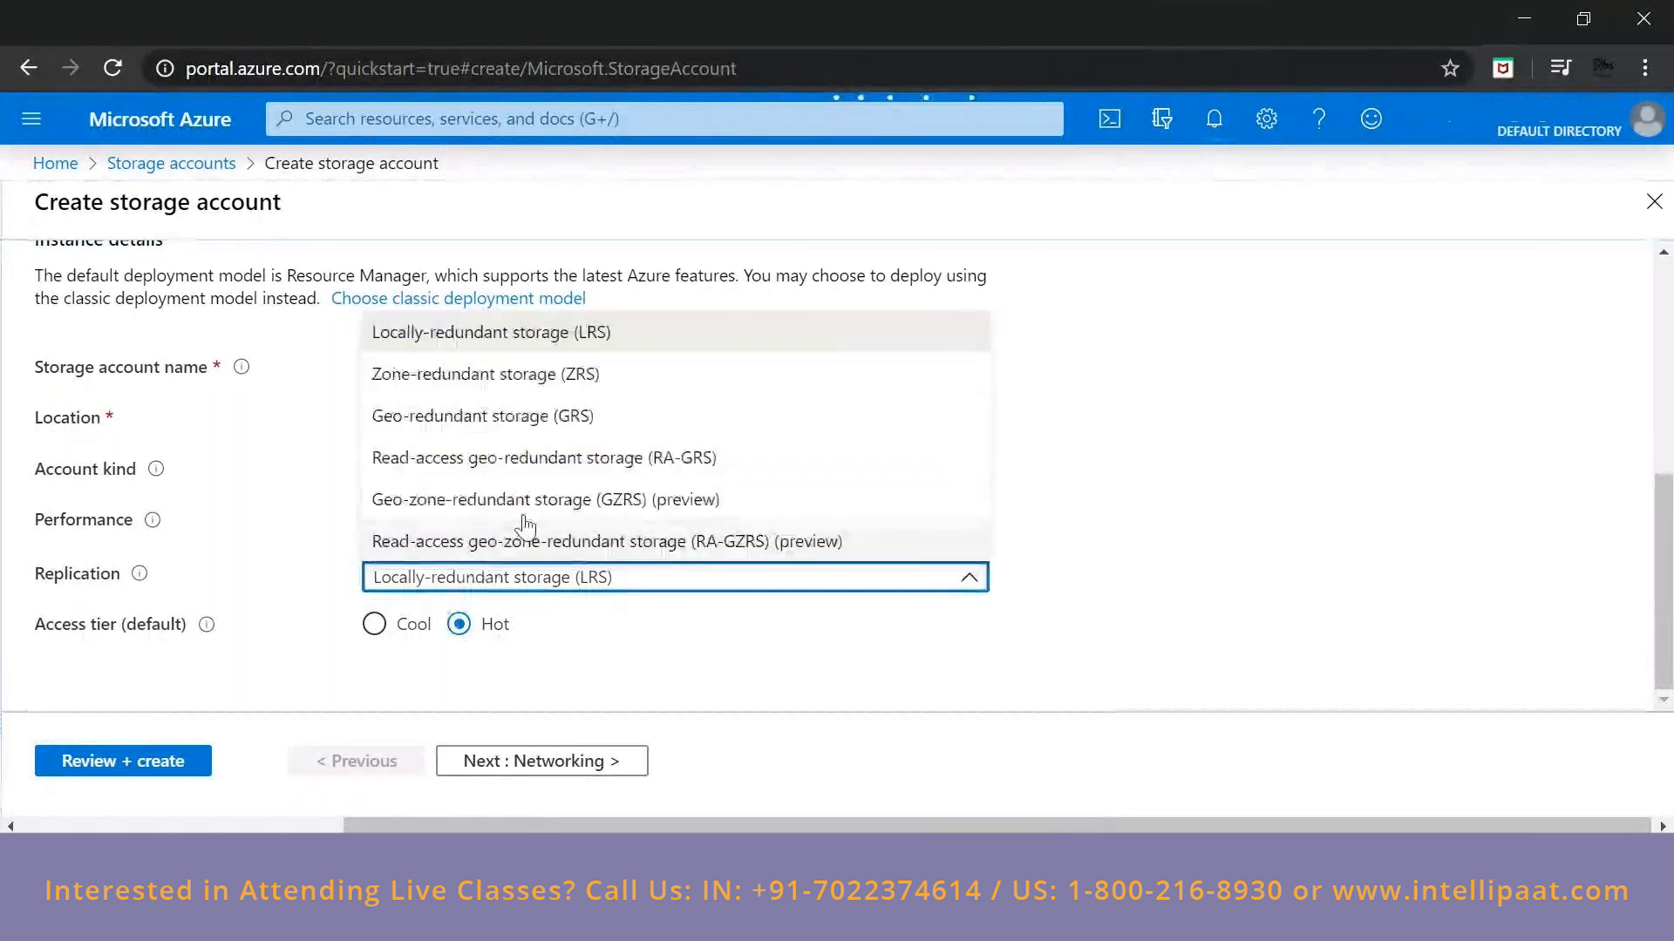
pyautogui.click(559, 416)
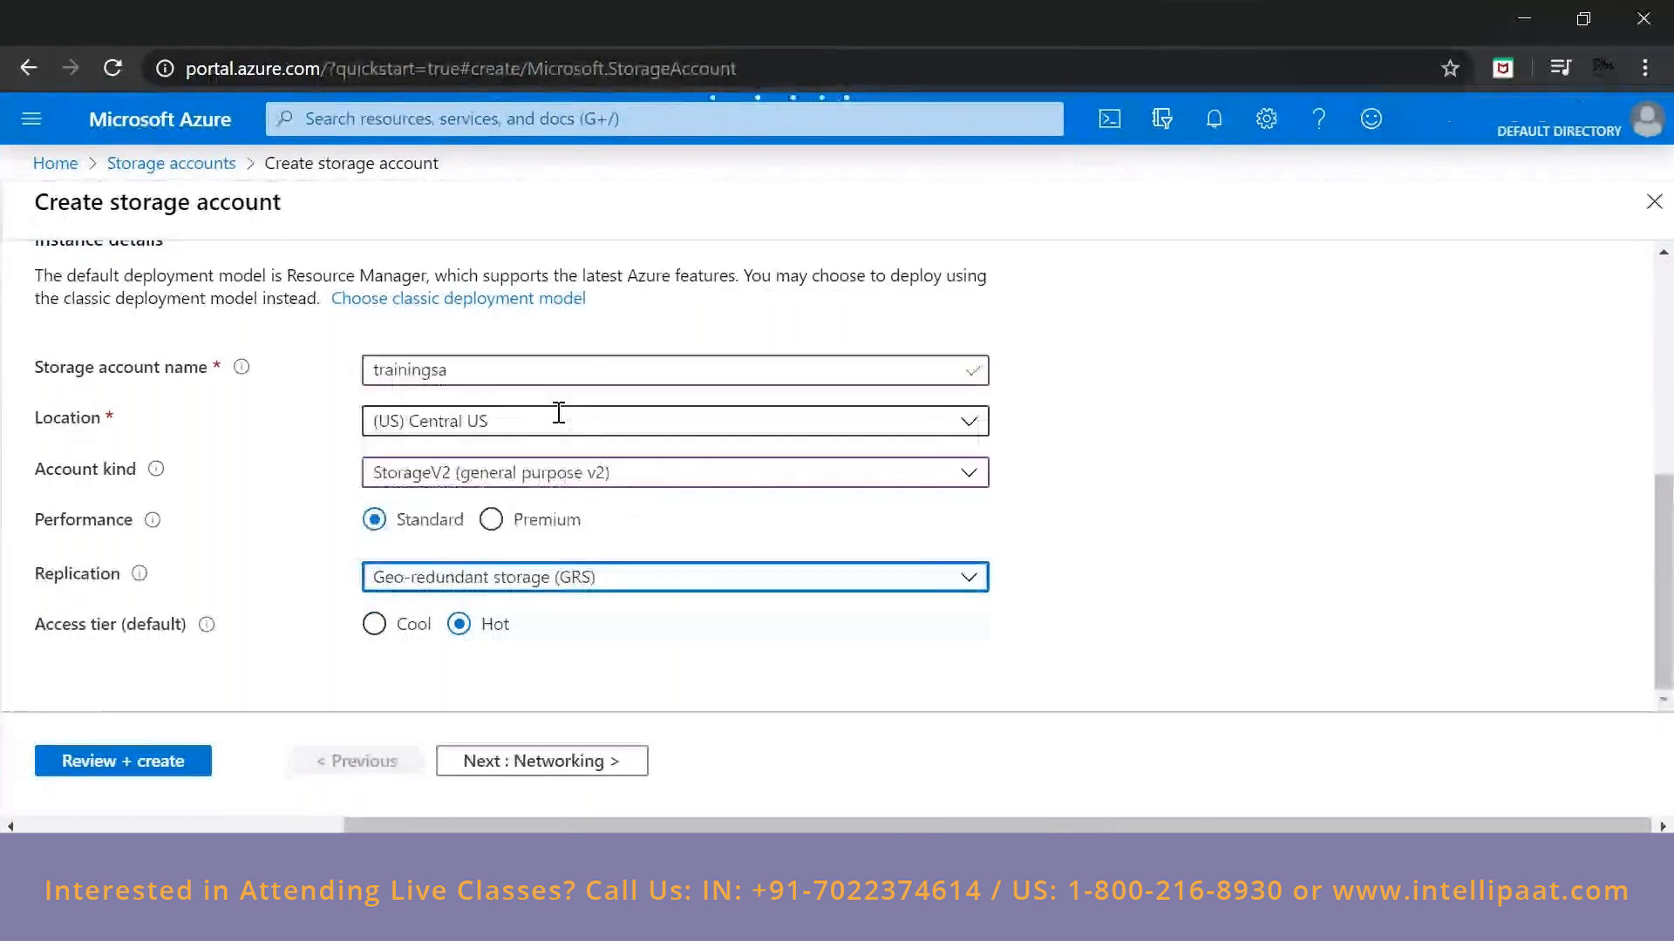
pyautogui.click(463, 582)
pyautogui.click(509, 336)
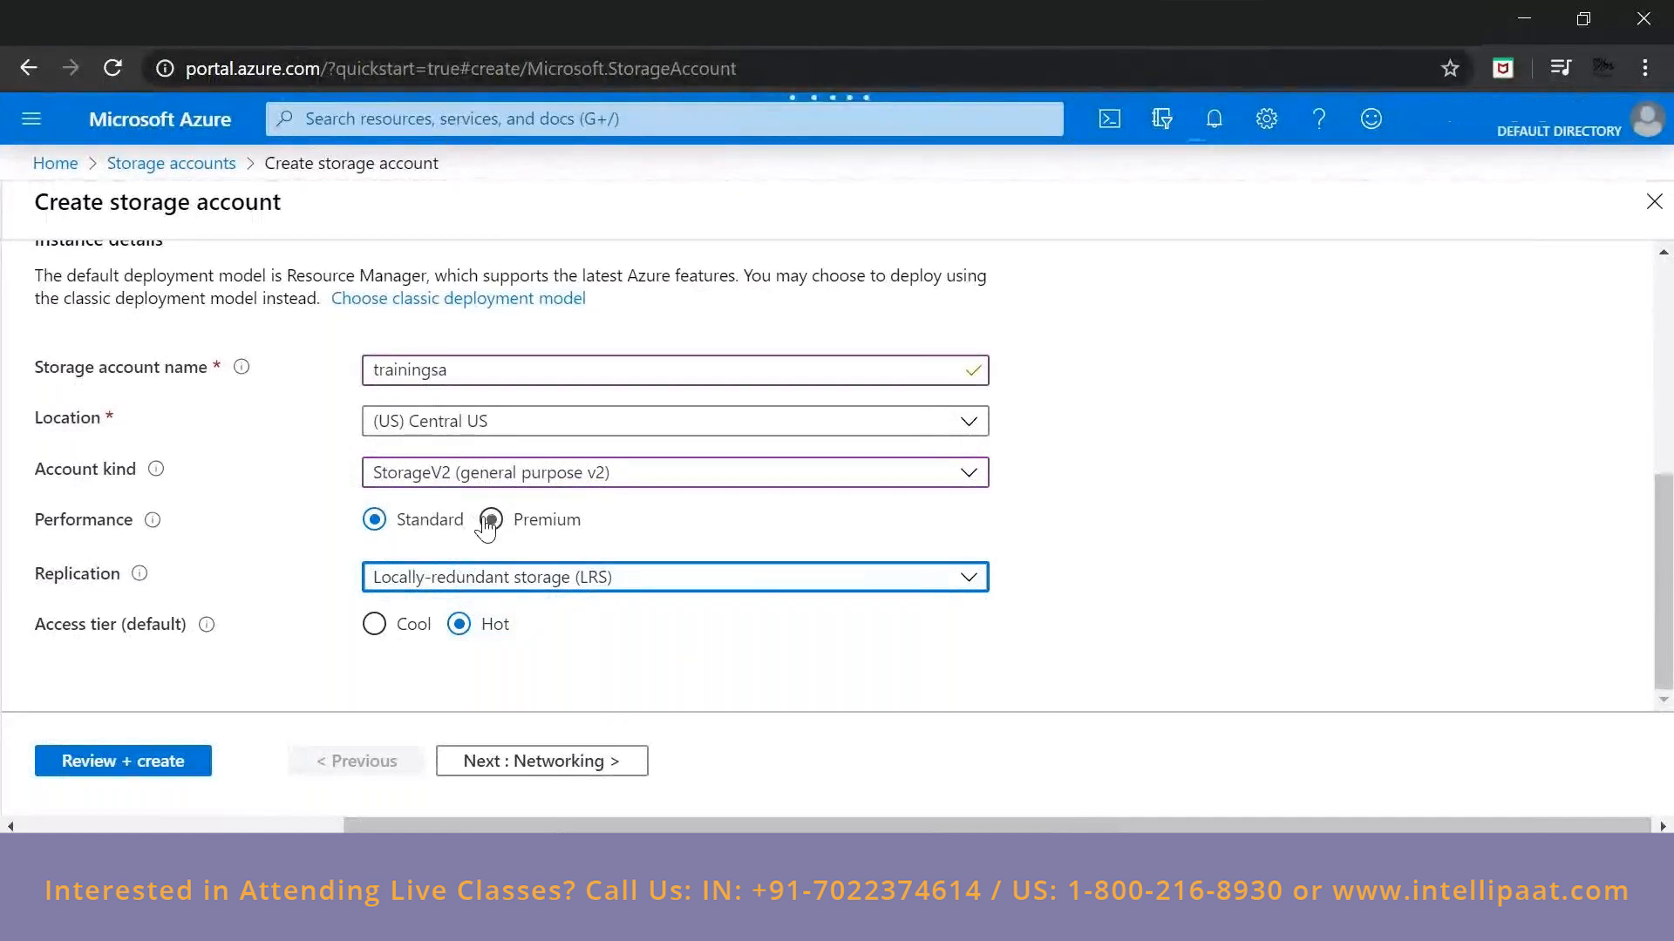
# Examine the available replication options and read the explanation of the default access tier.
pyautogui.click(463, 586)
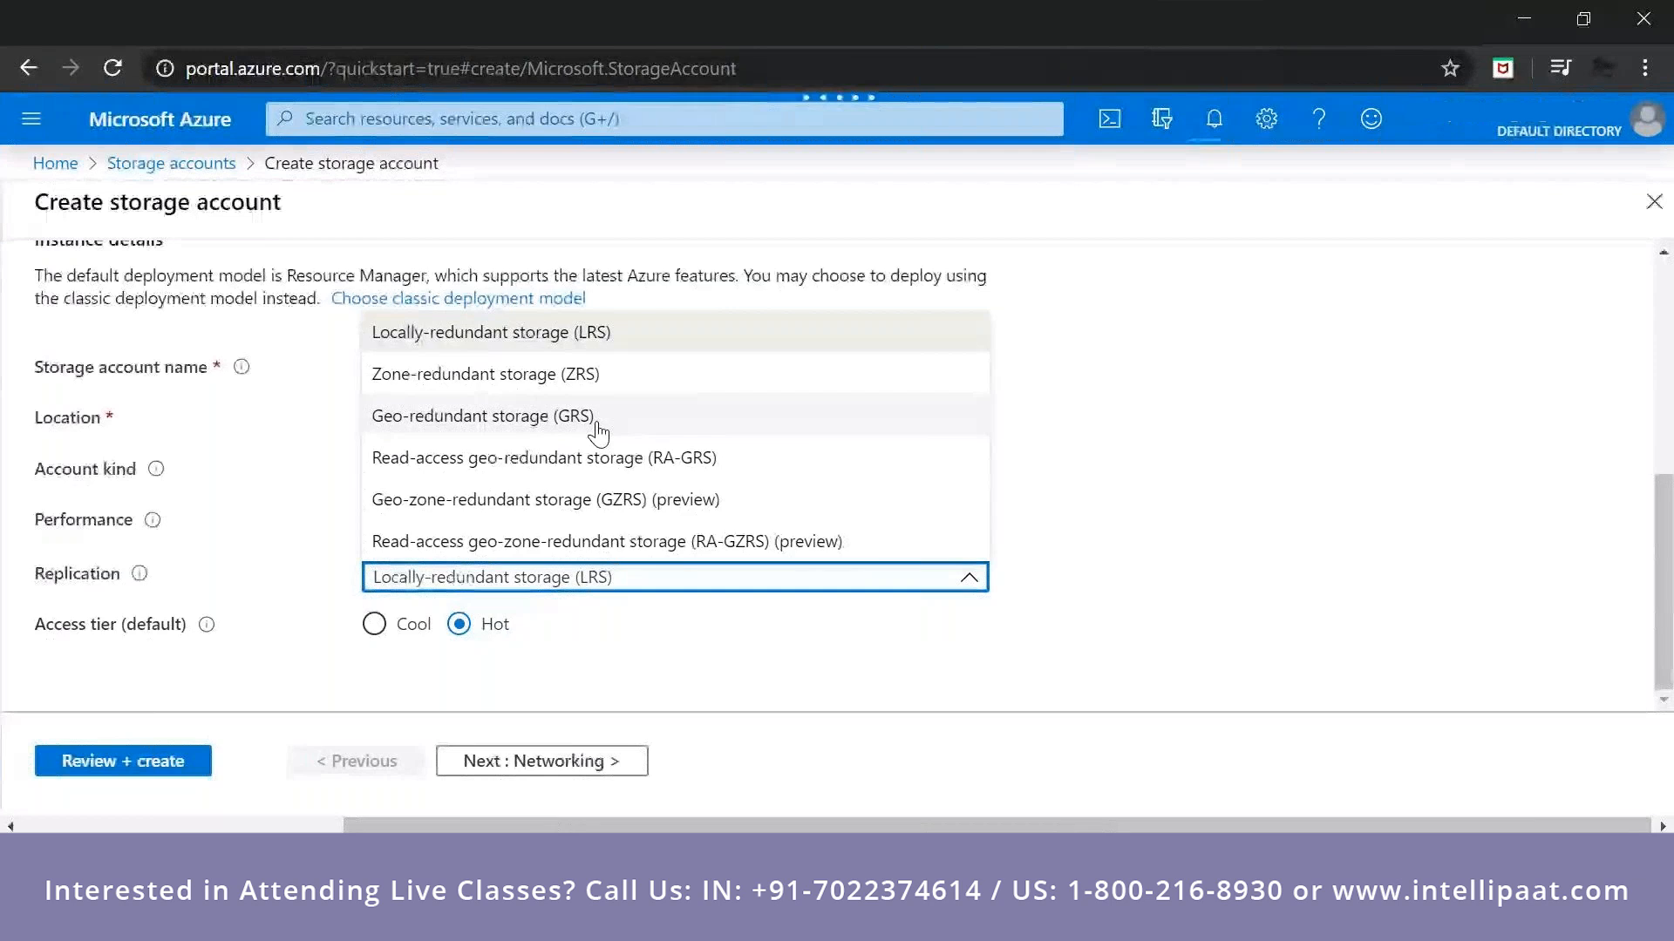
pyautogui.click(106, 741)
pyautogui.click(163, 662)
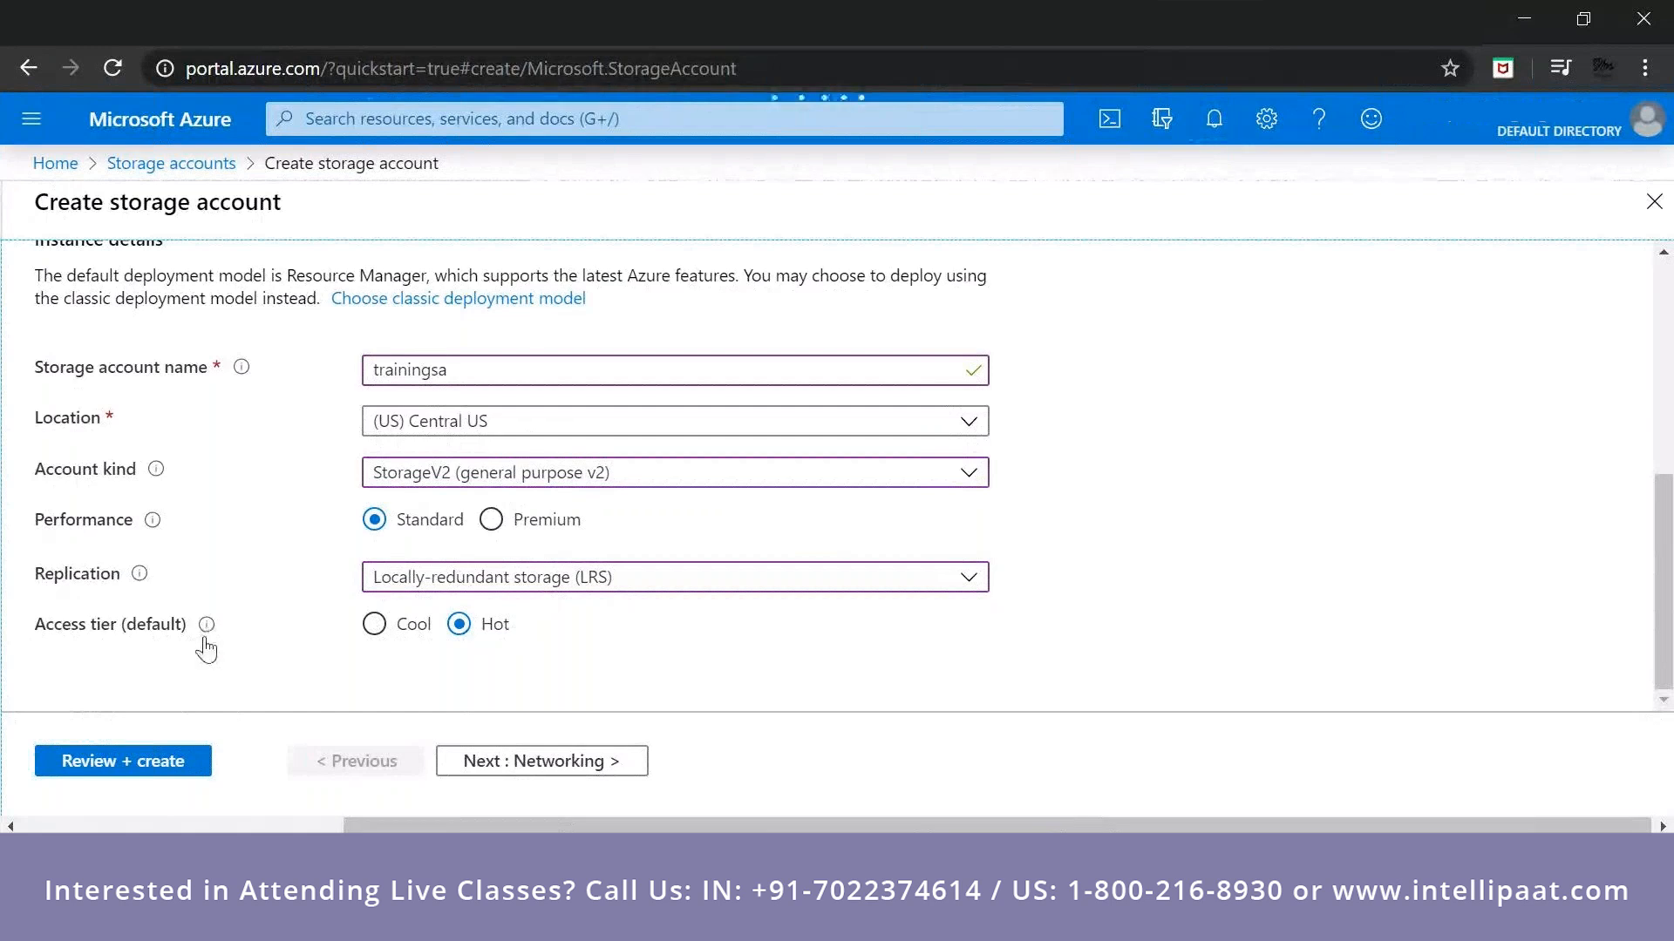
pyautogui.moveTo(208, 646)
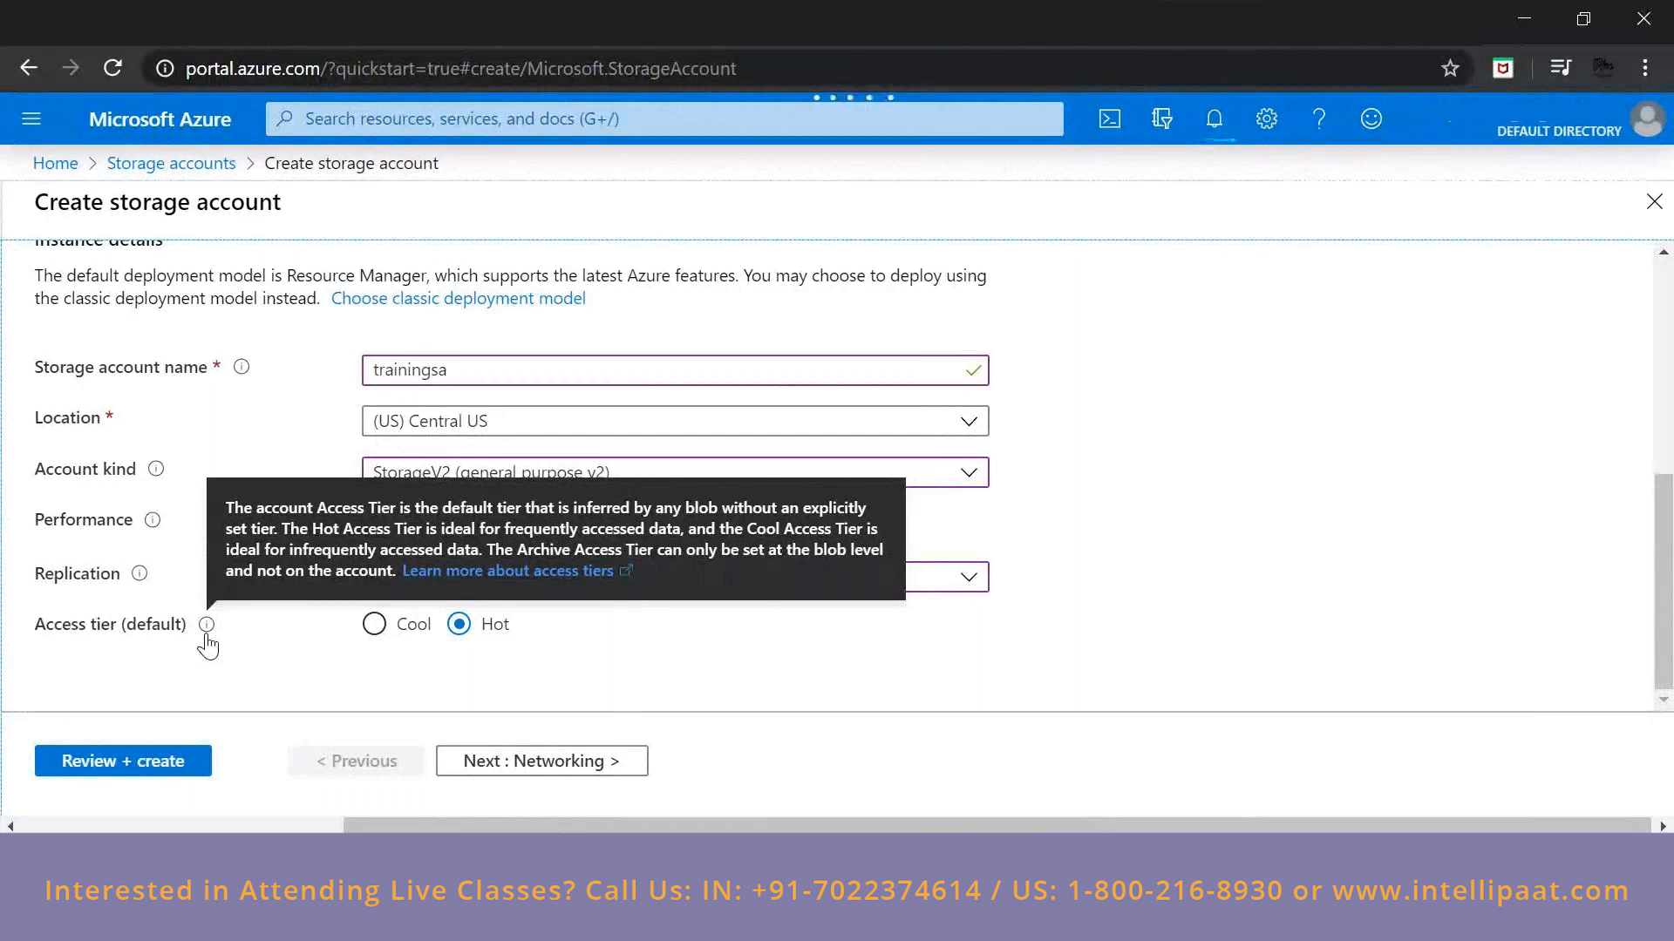
pyautogui.moveTo(203, 629)
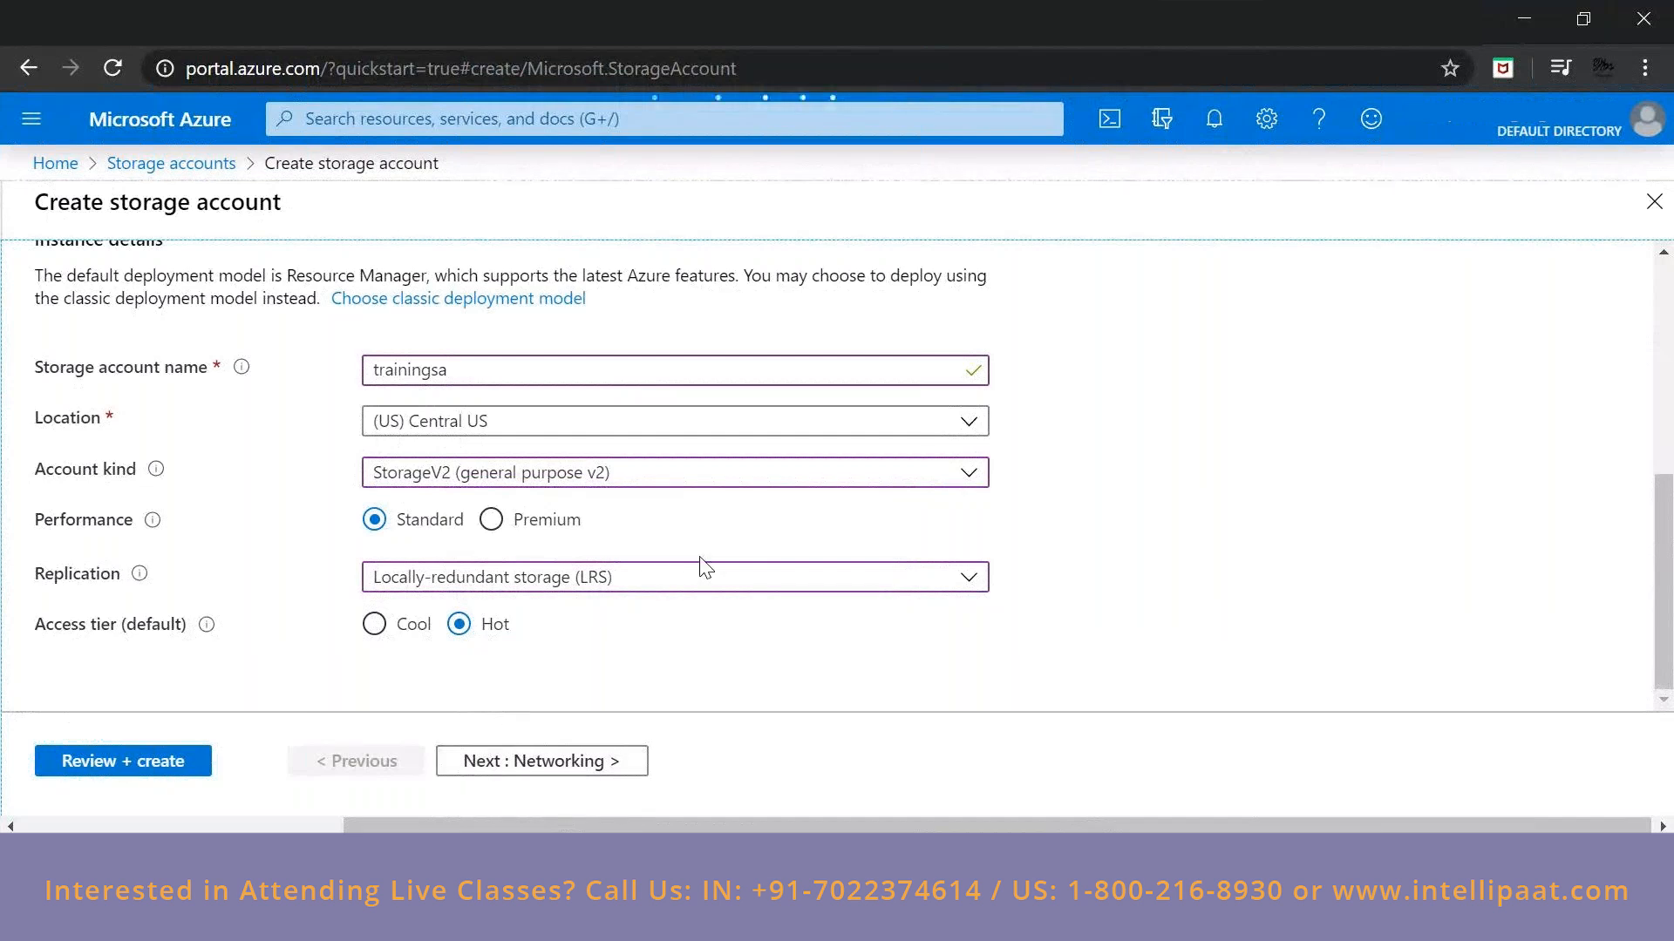
# Proceed to the networking settings and try the Private endpoint and Public endpoint (selected networks) connectivity methods.
pyautogui.click(479, 762)
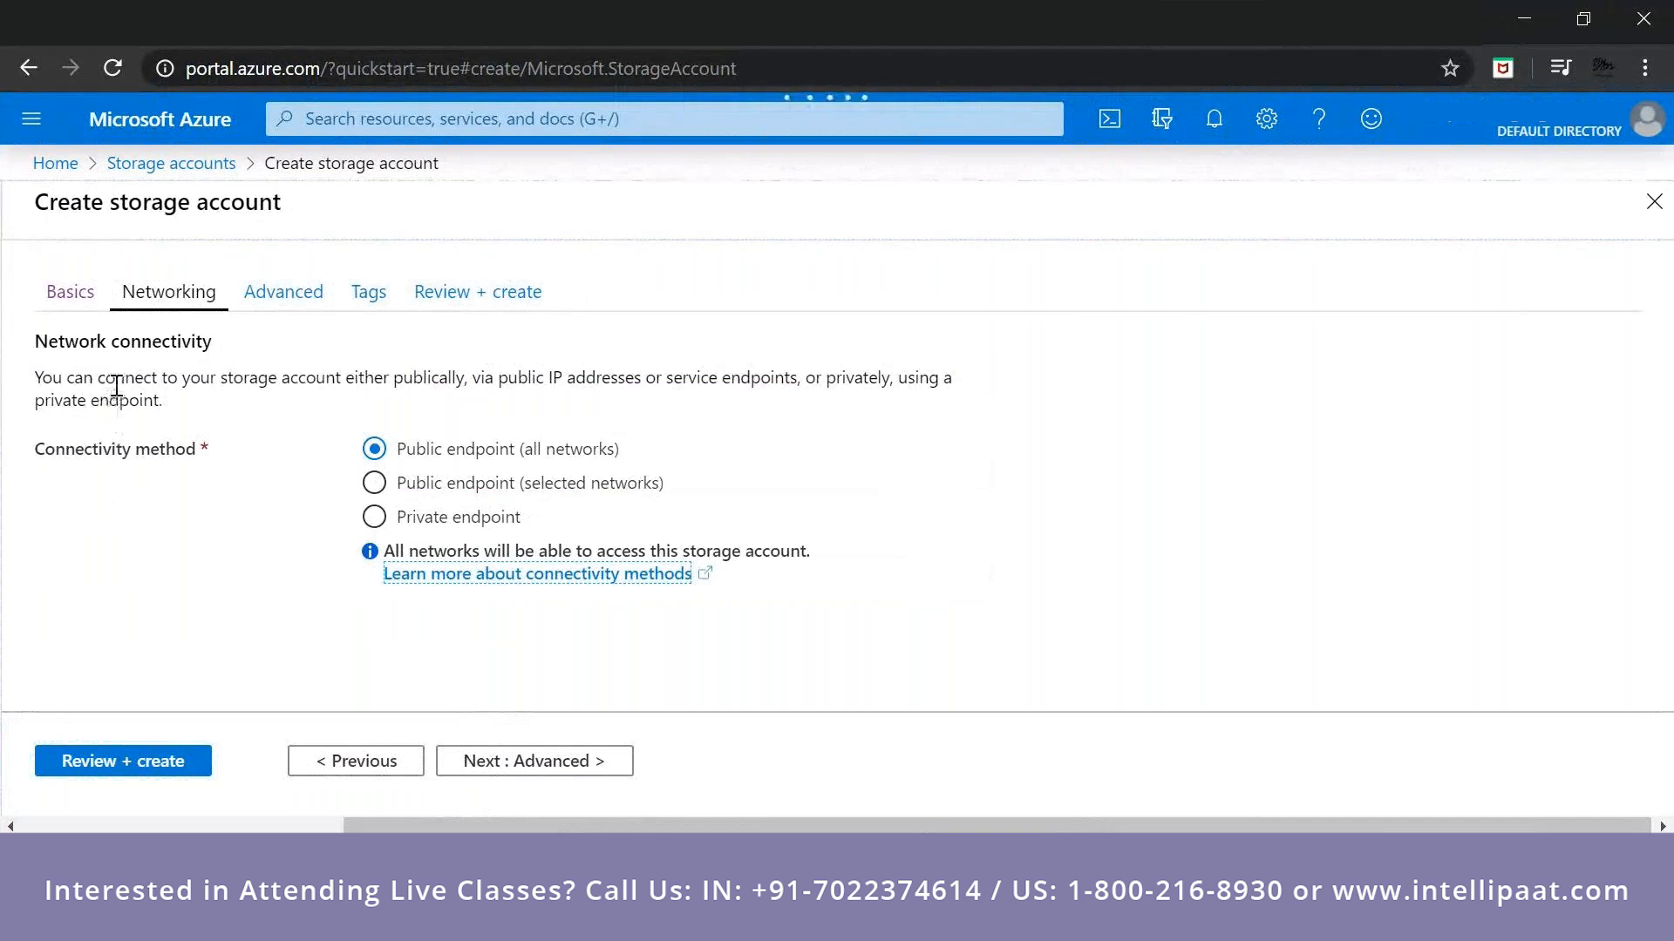
pyautogui.click(388, 481)
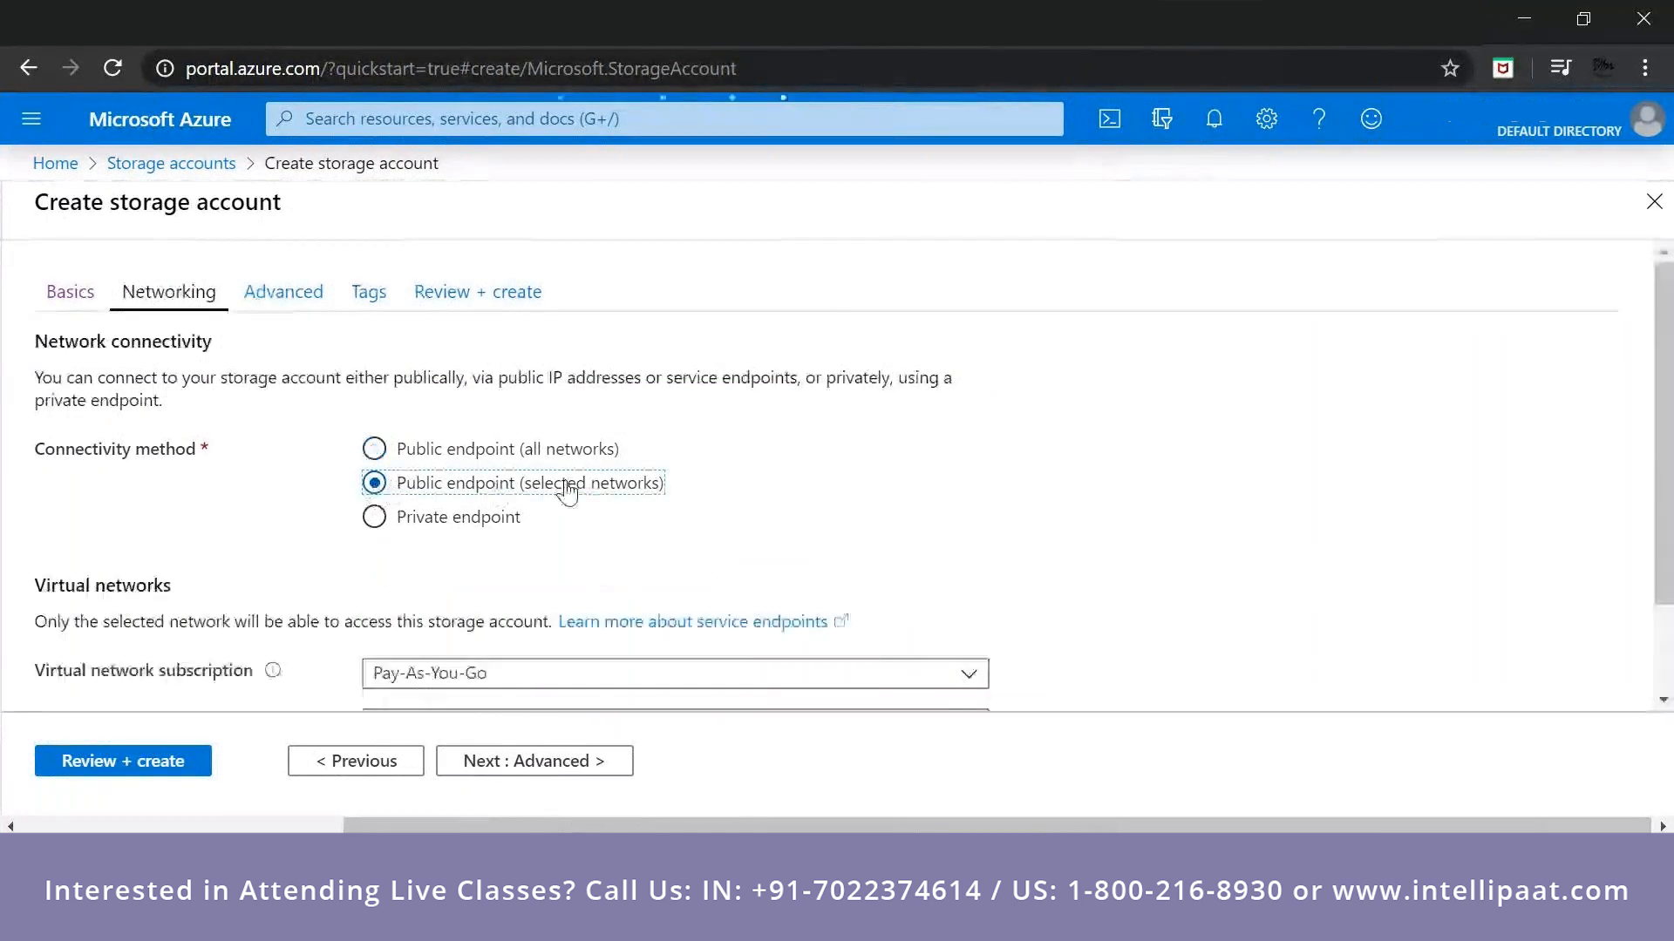
pyautogui.click(375, 519)
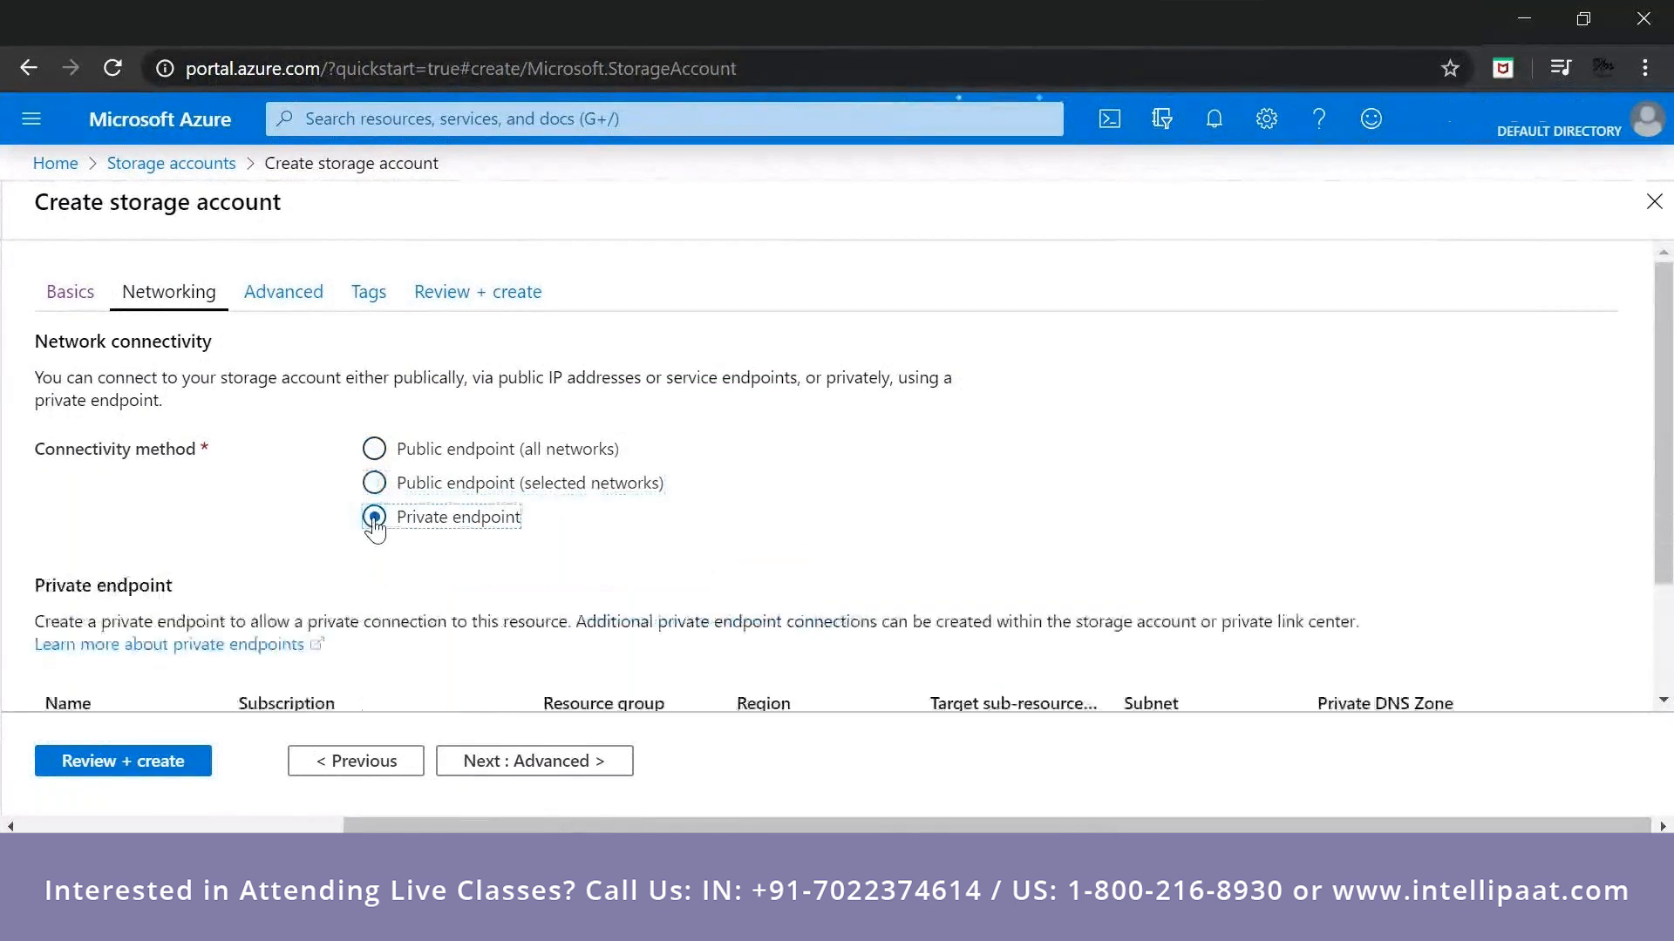
pyautogui.scroll(-1, 375, 520)
pyautogui.scroll(-3, 377, 527)
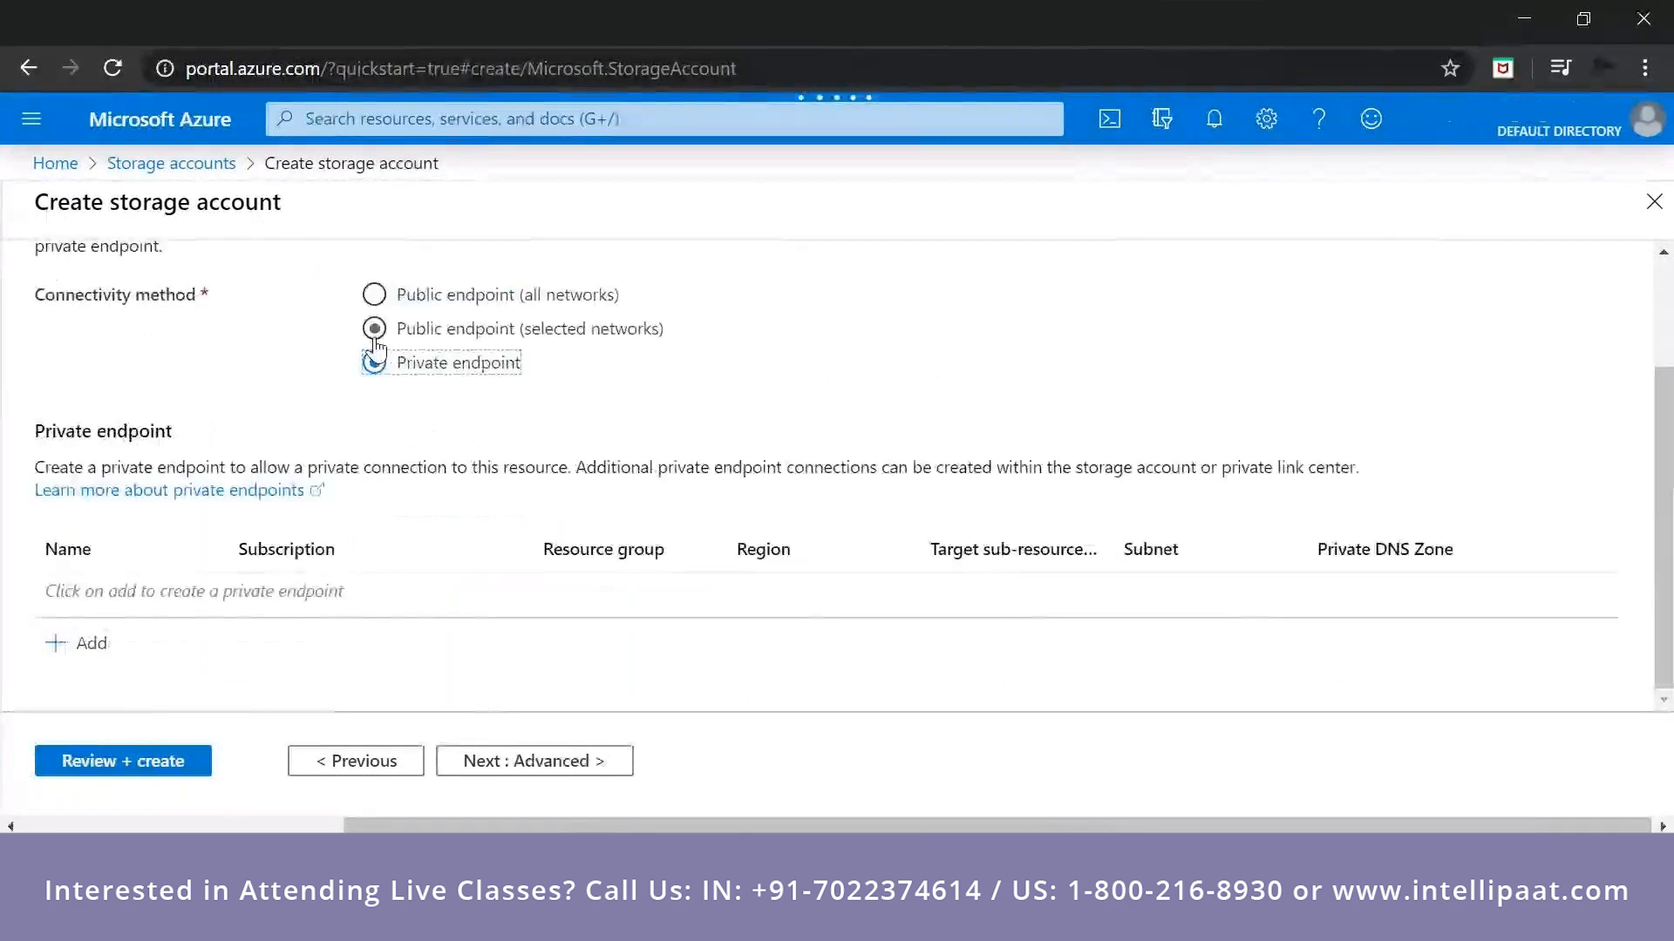
pyautogui.click(375, 336)
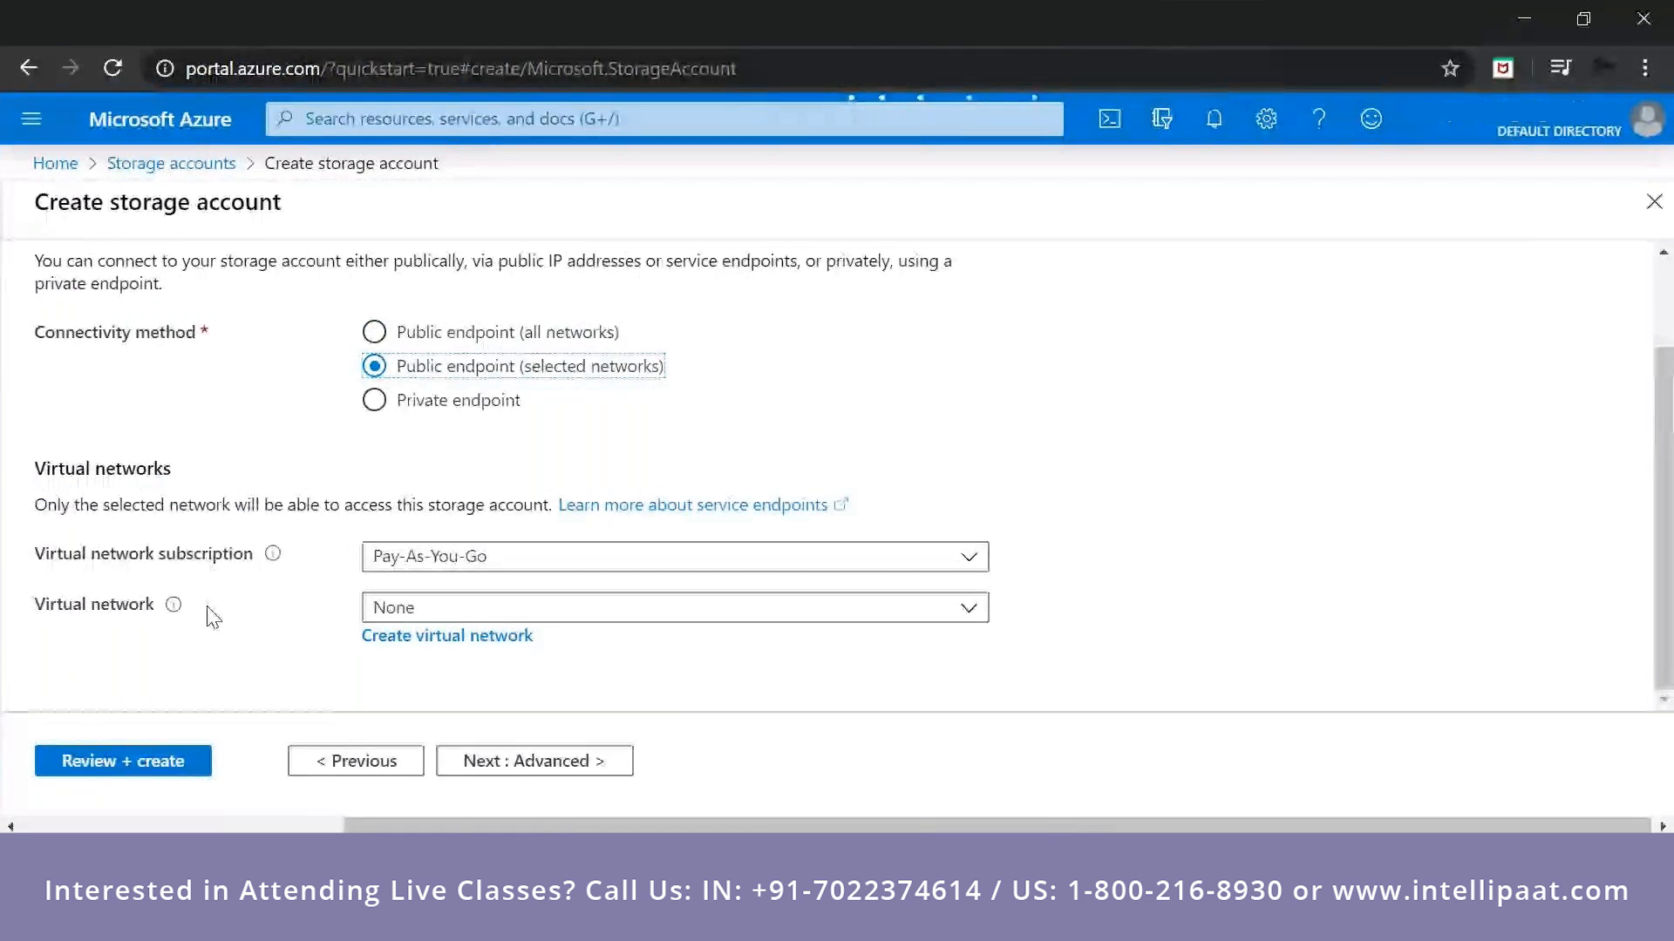
# Examine the address space and subnet settings for creating a virtual network, and close the form without creating one.
pyautogui.click(448, 638)
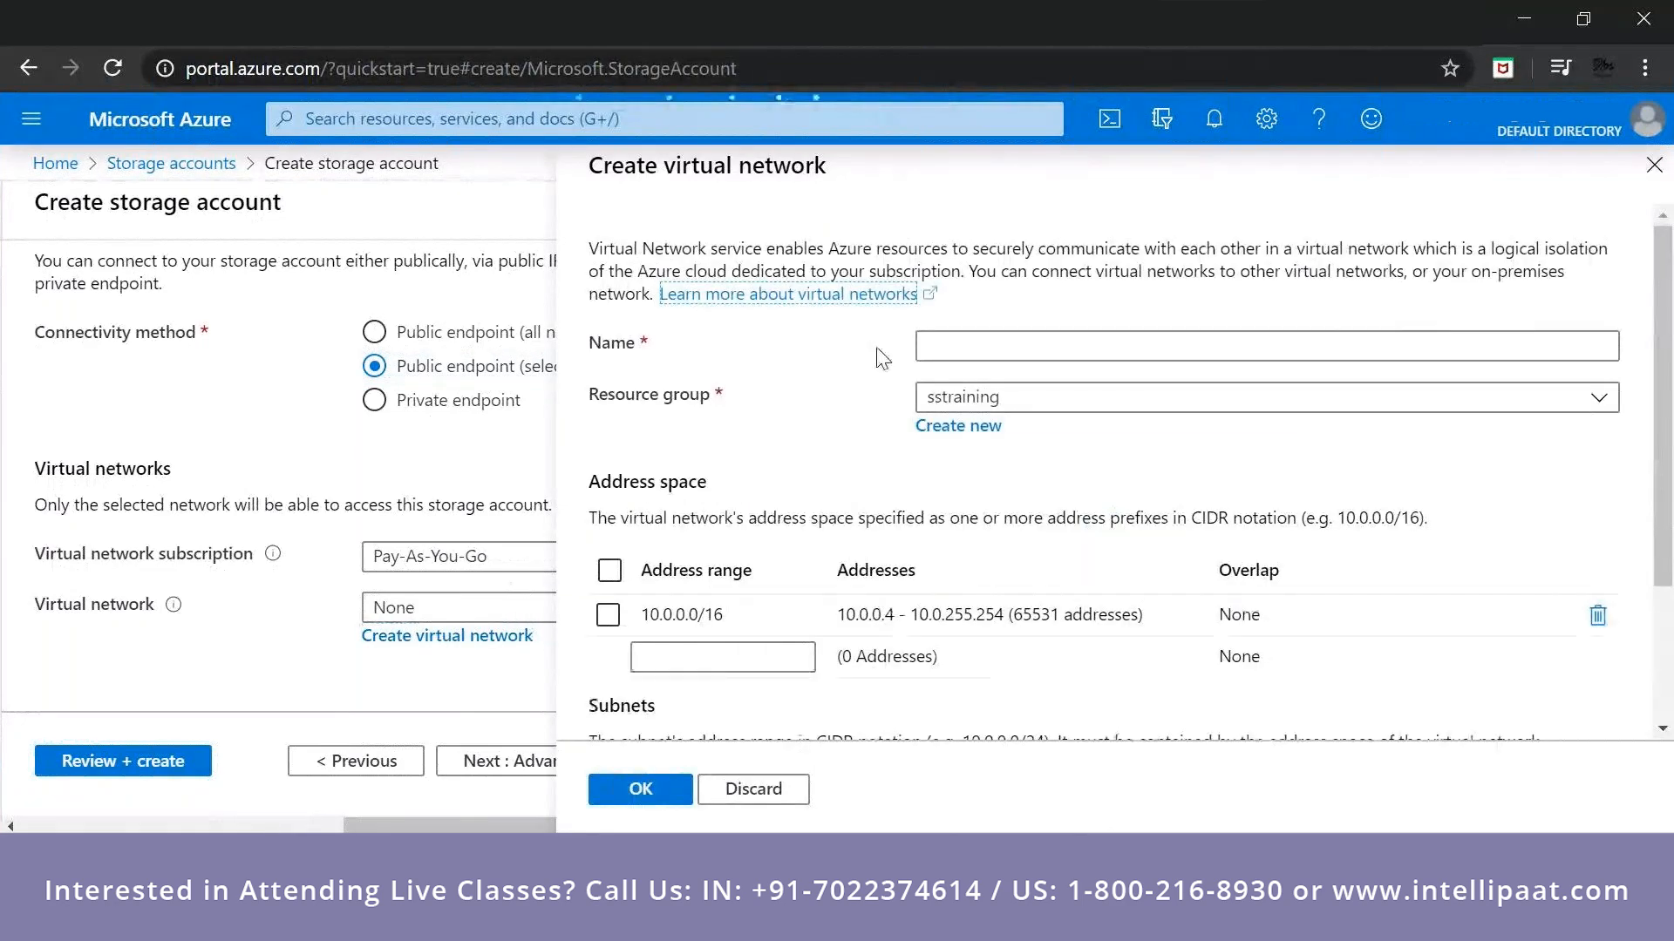
pyautogui.scroll(-3, 876, 347)
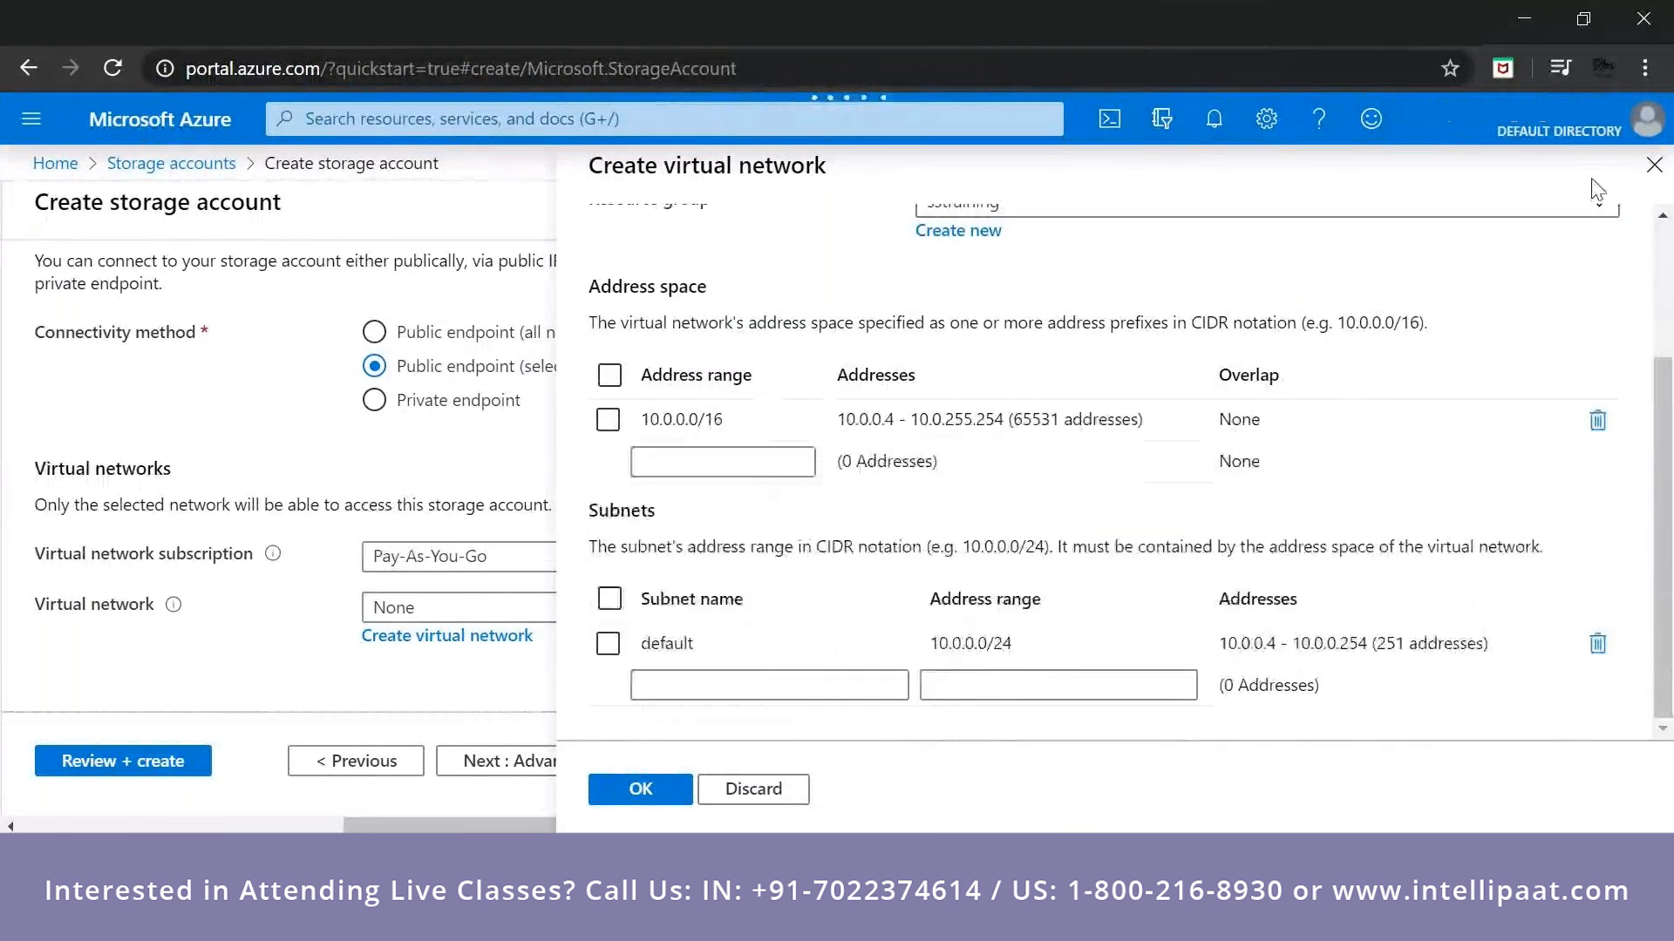
pyautogui.click(1653, 166)
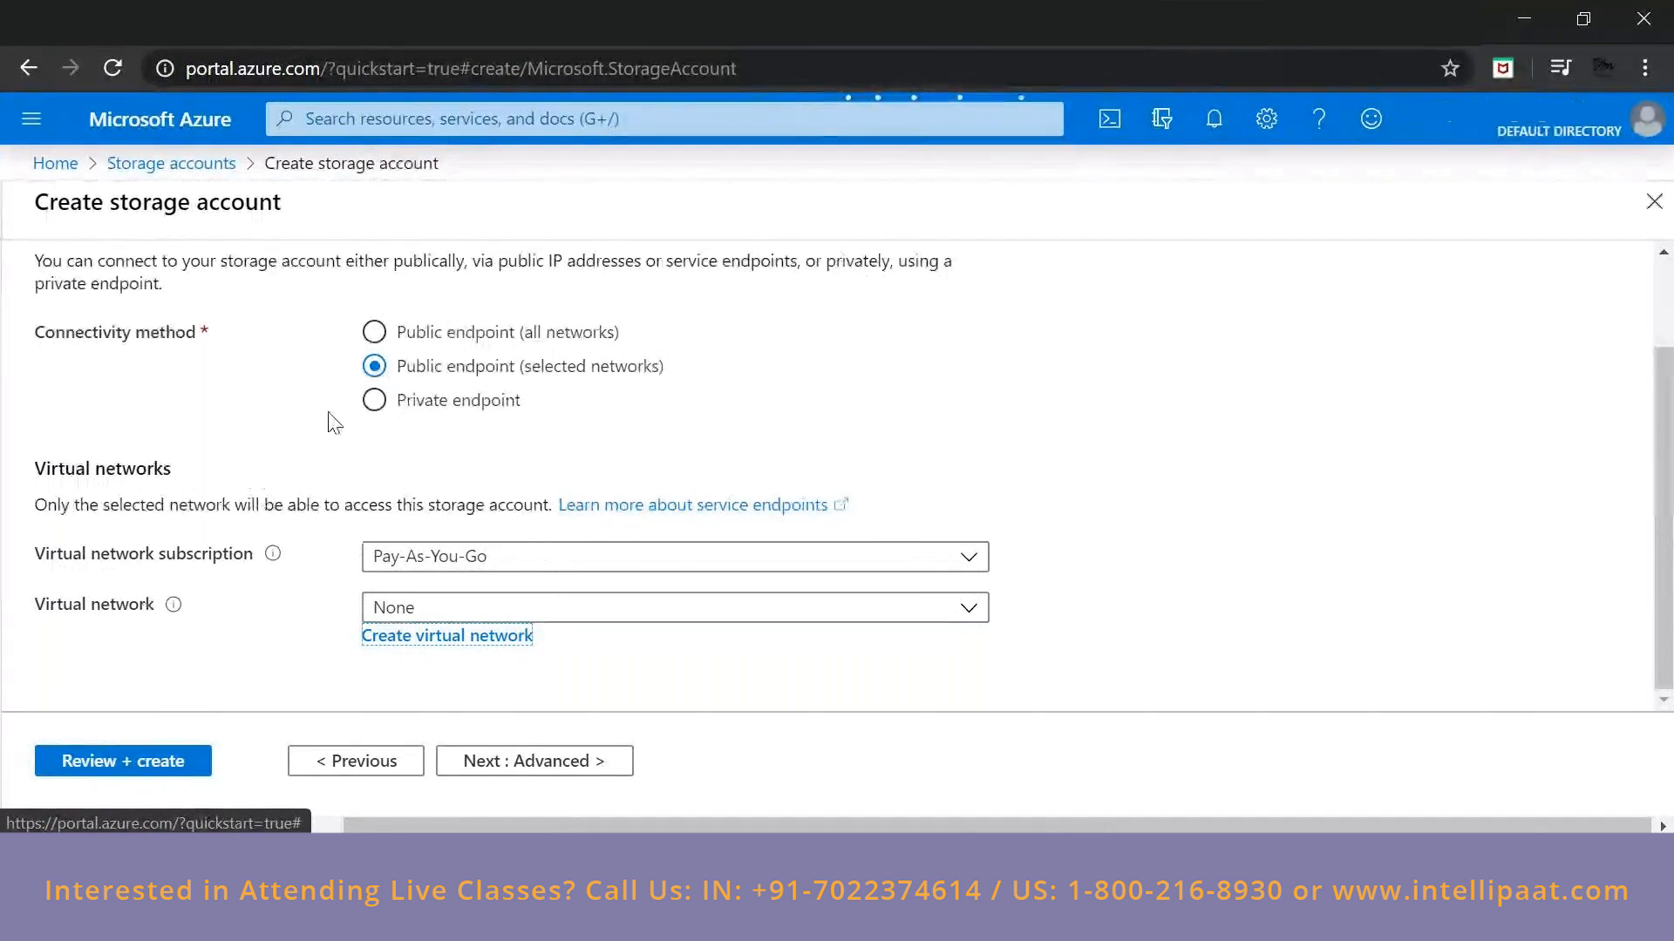
# Try the Private endpoint and selected-networks connectivity methods again, settling on Public endpoint (all networks).
pyautogui.click(383, 403)
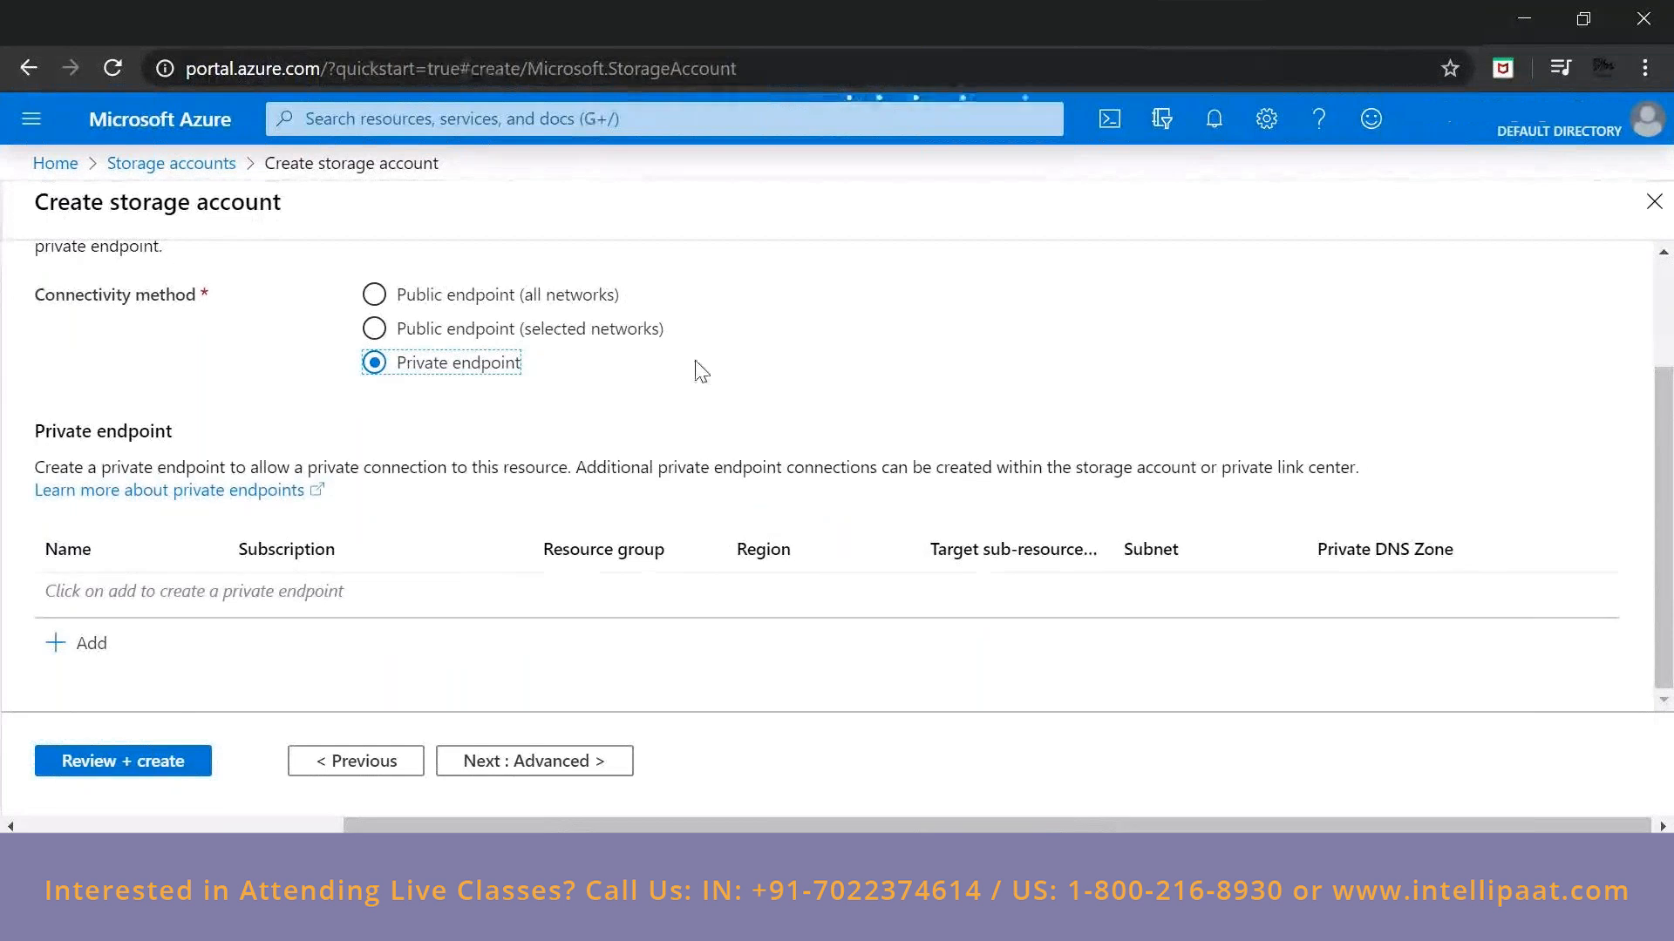
pyautogui.click(410, 296)
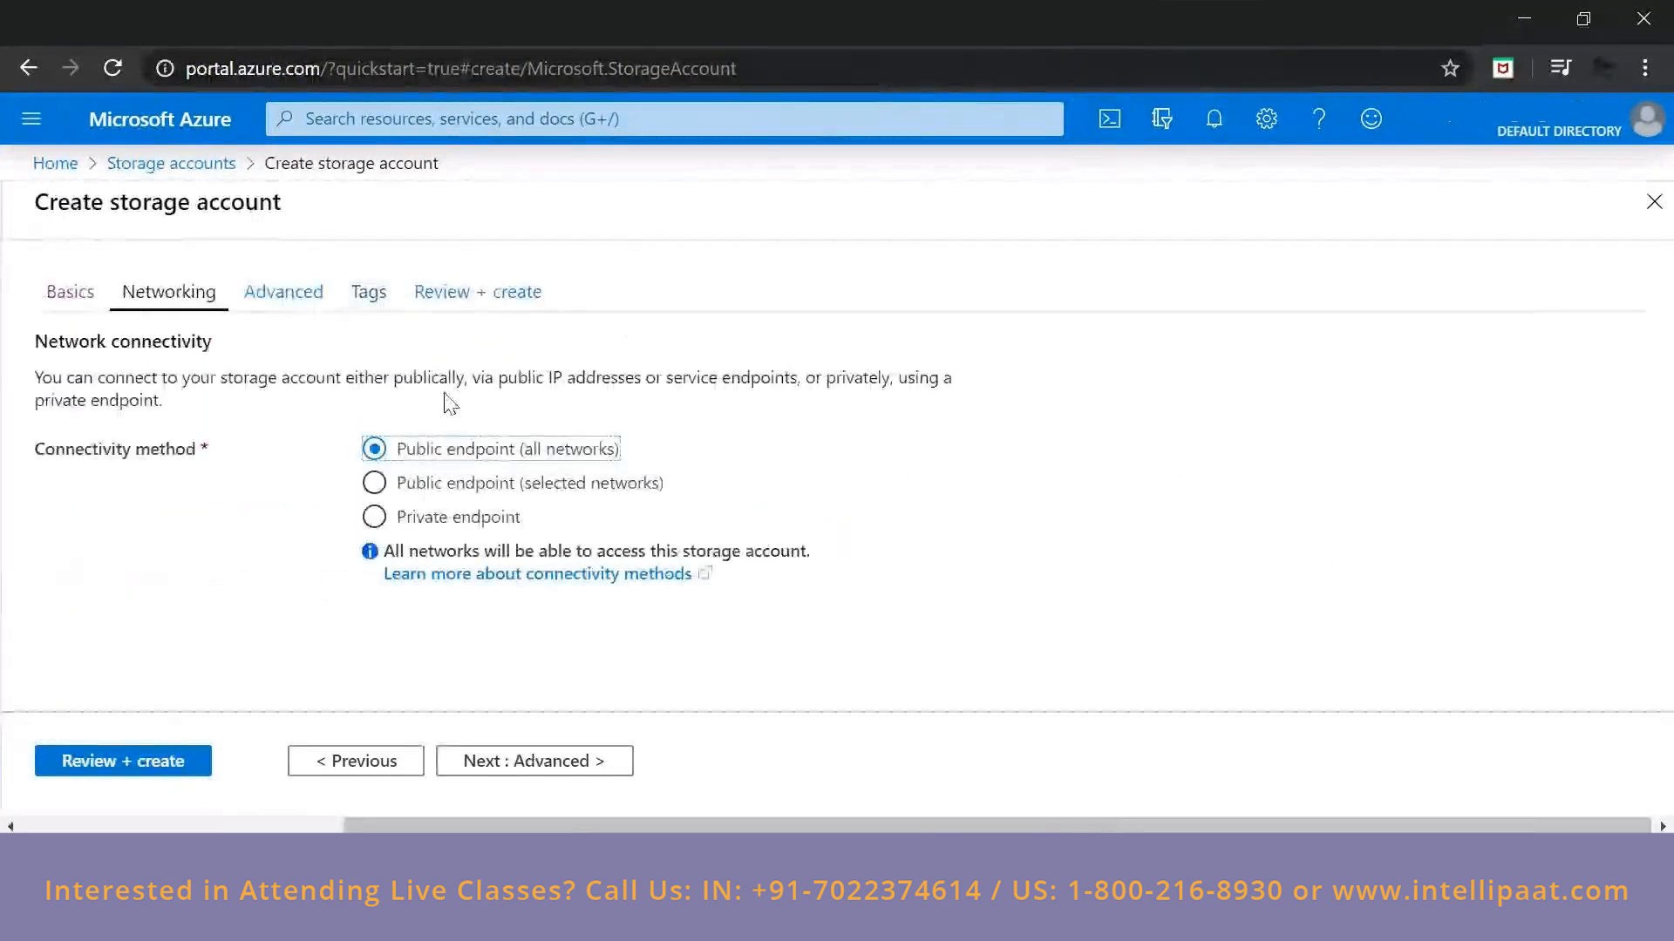
pyautogui.click(375, 486)
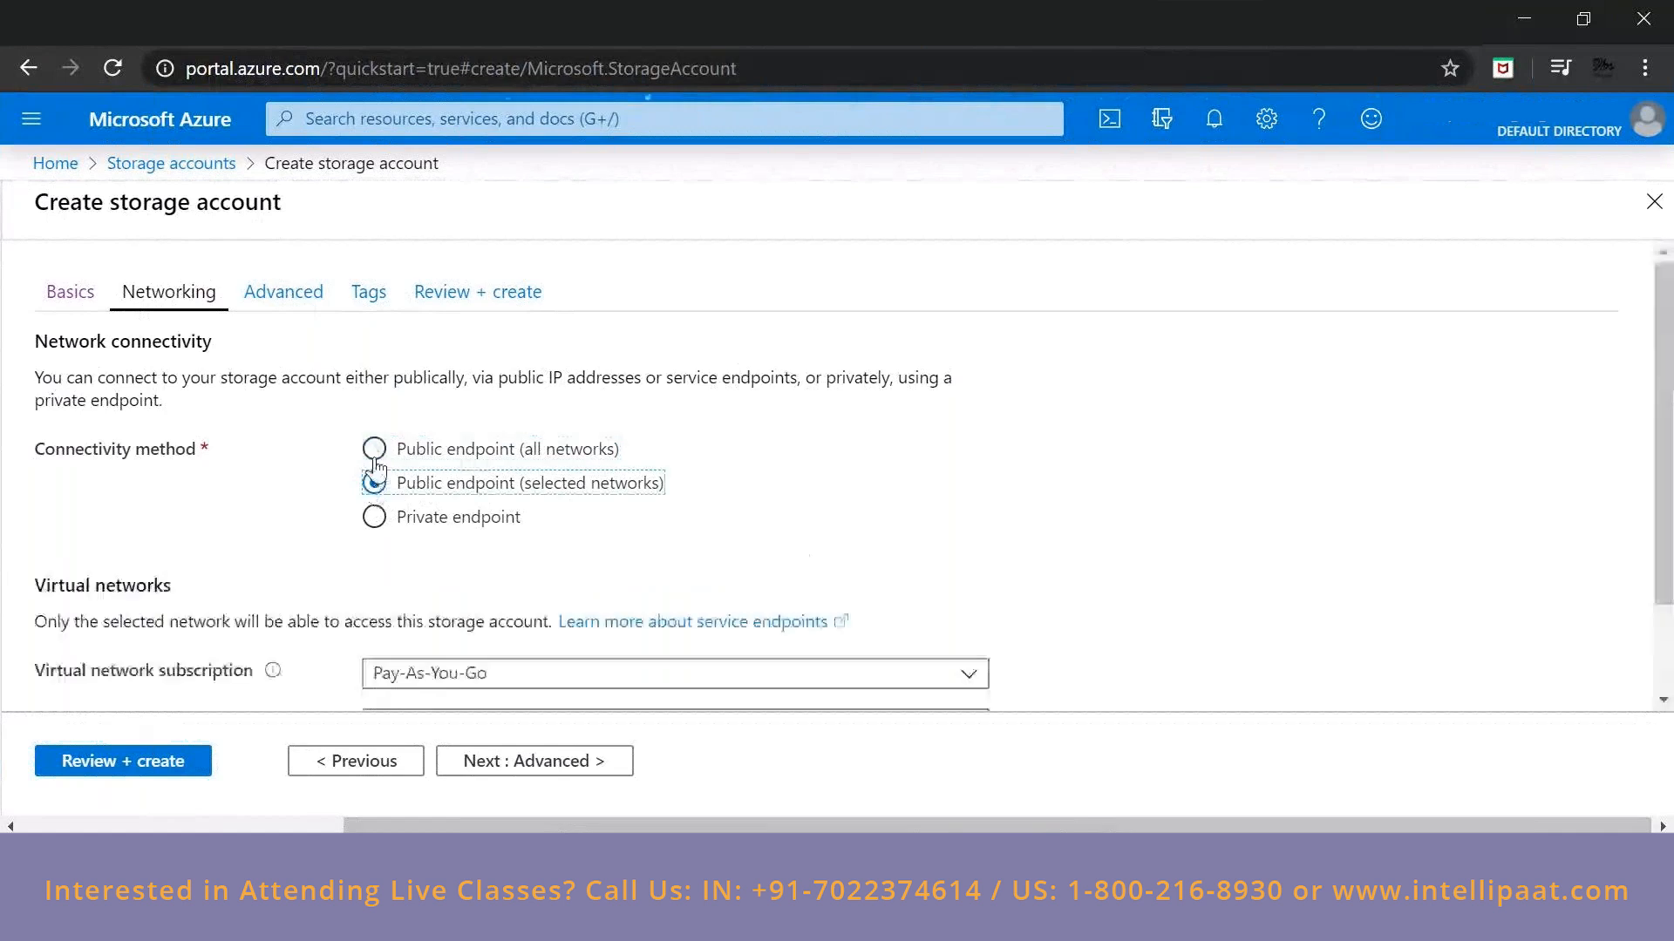
pyautogui.click(374, 450)
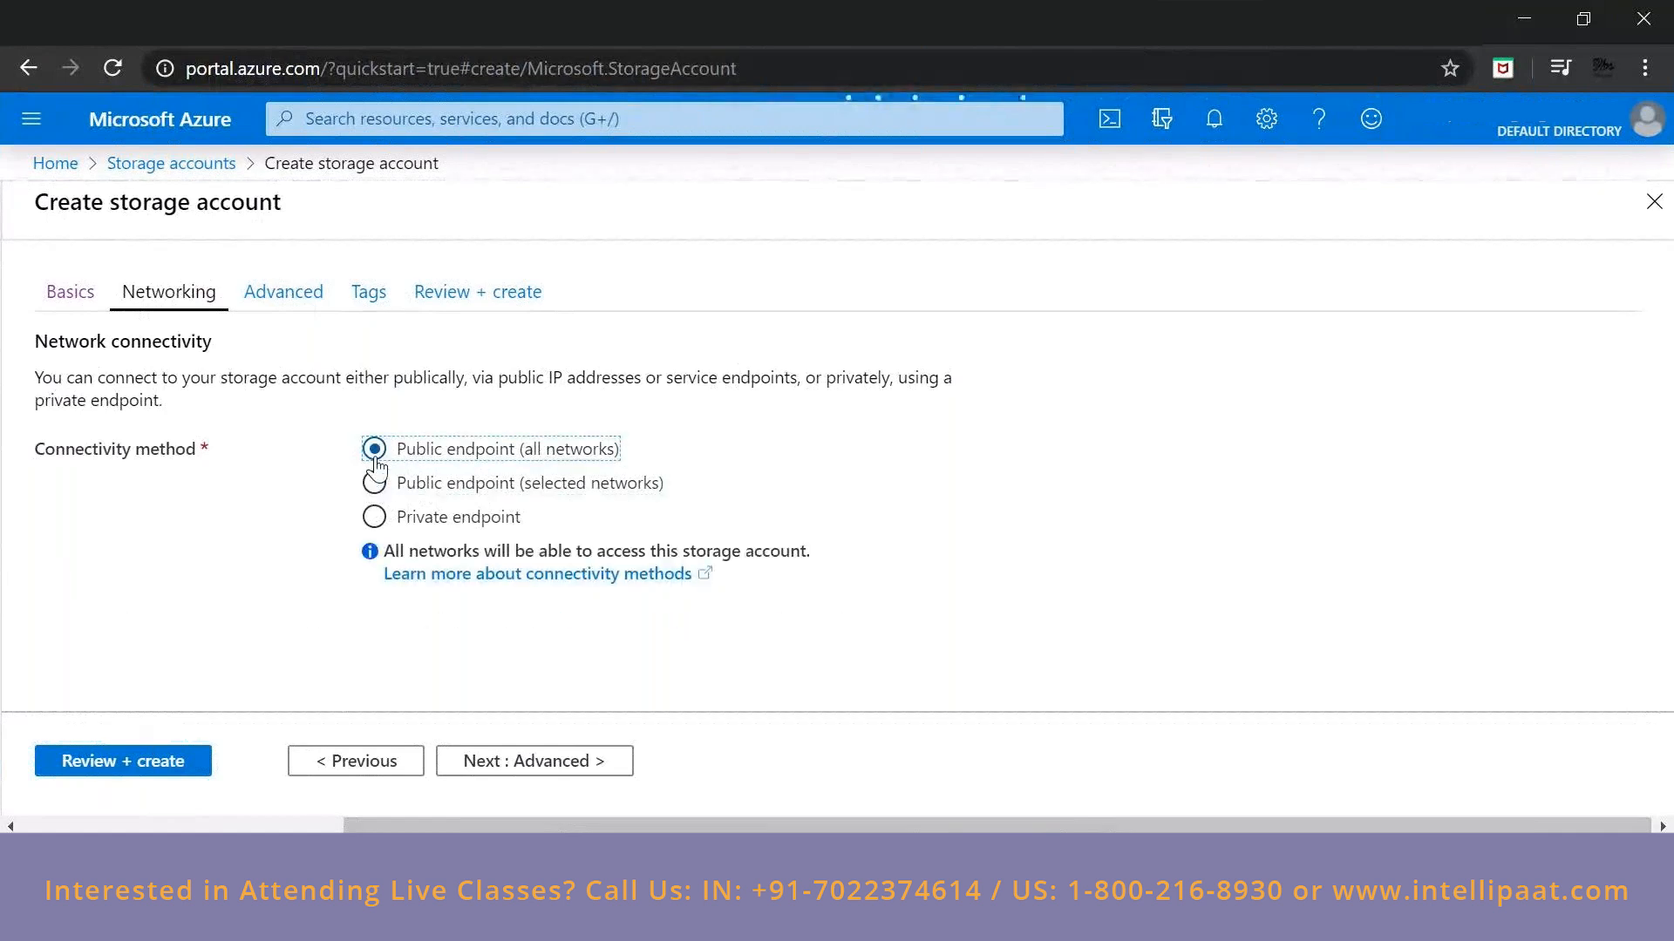
pyautogui.click(525, 484)
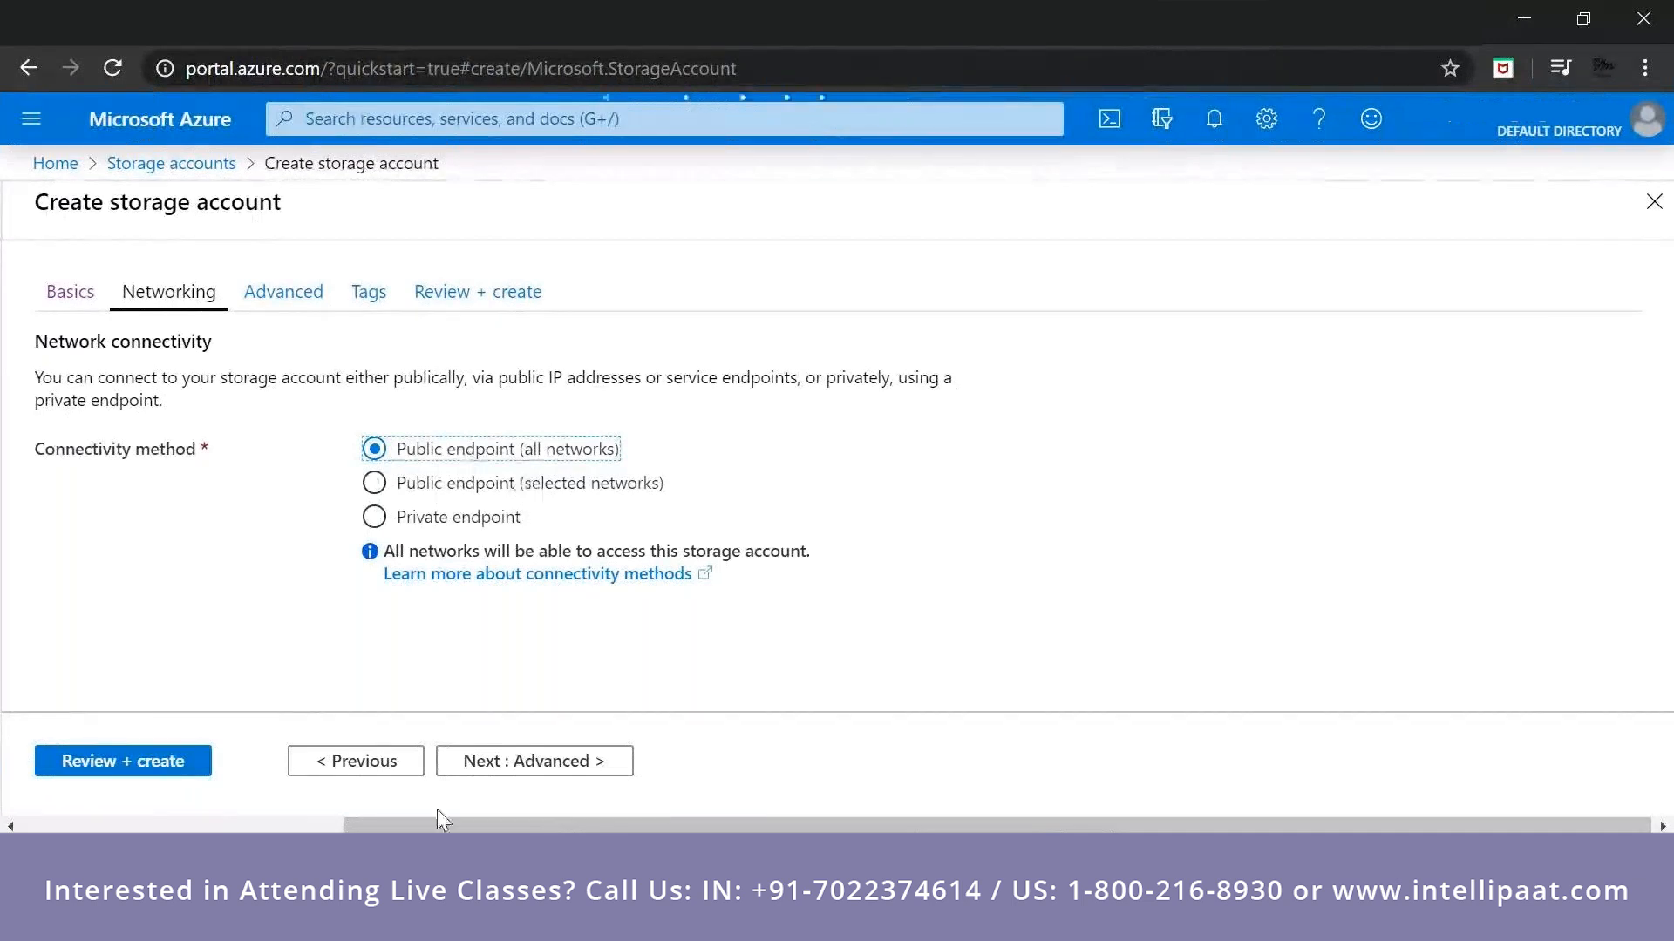
pyautogui.click(768, 72)
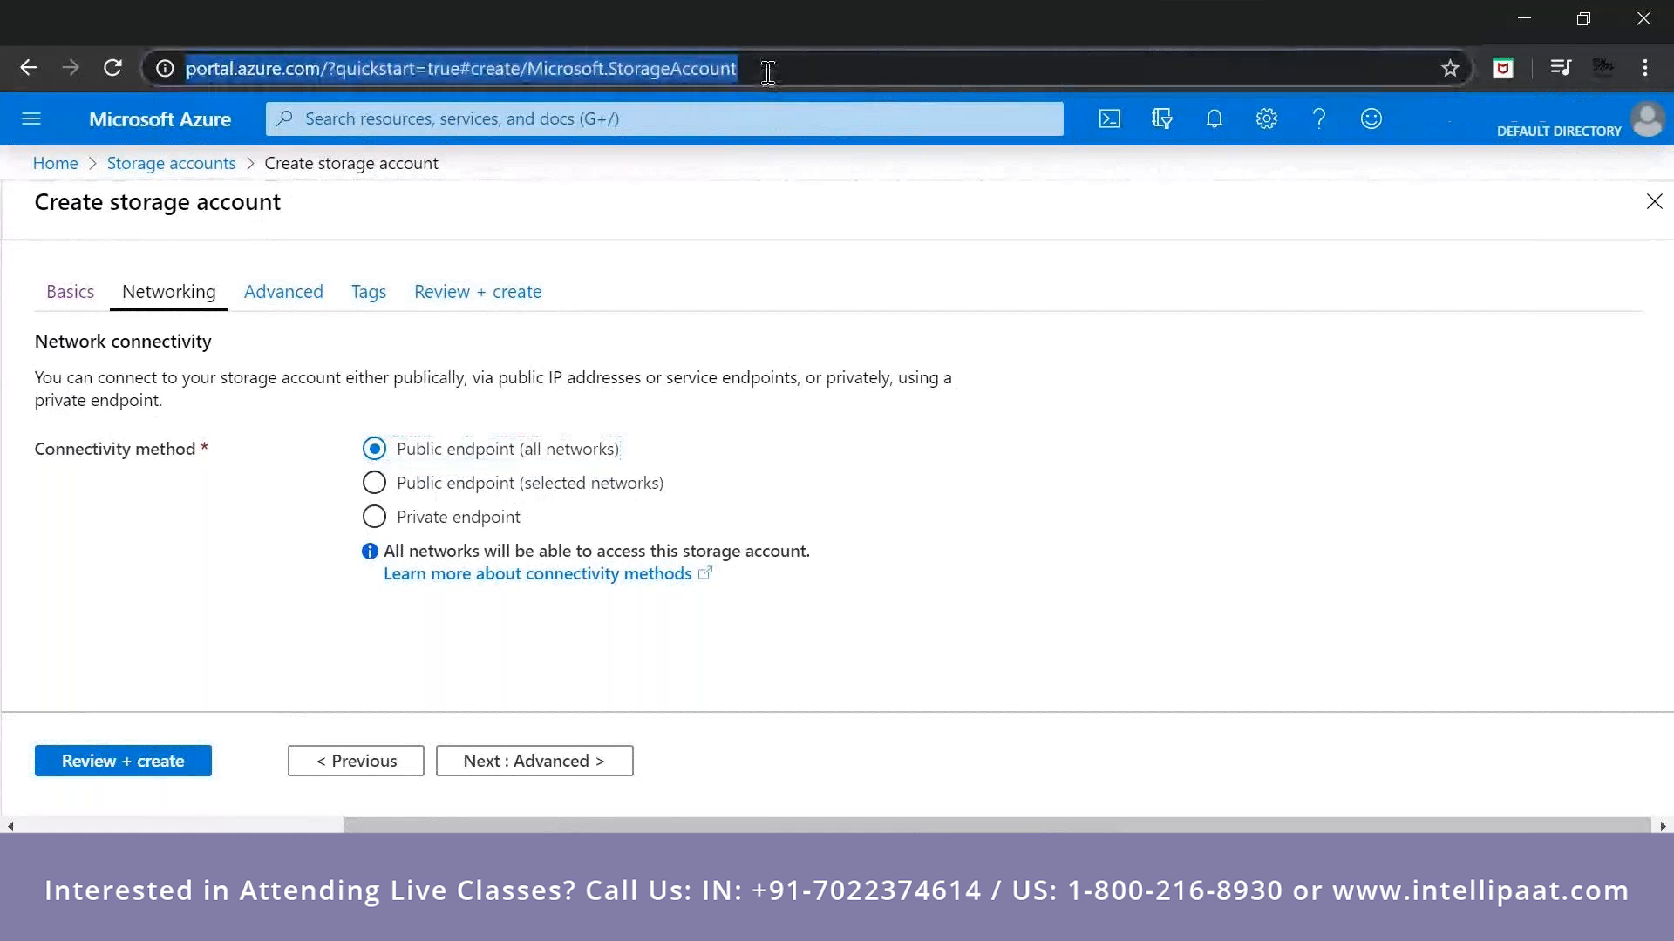
pyautogui.press('Return')
# Proceed to the advanced settings and read the explanations of secure transfer, large file shares and blob soft delete.
pyautogui.click(481, 765)
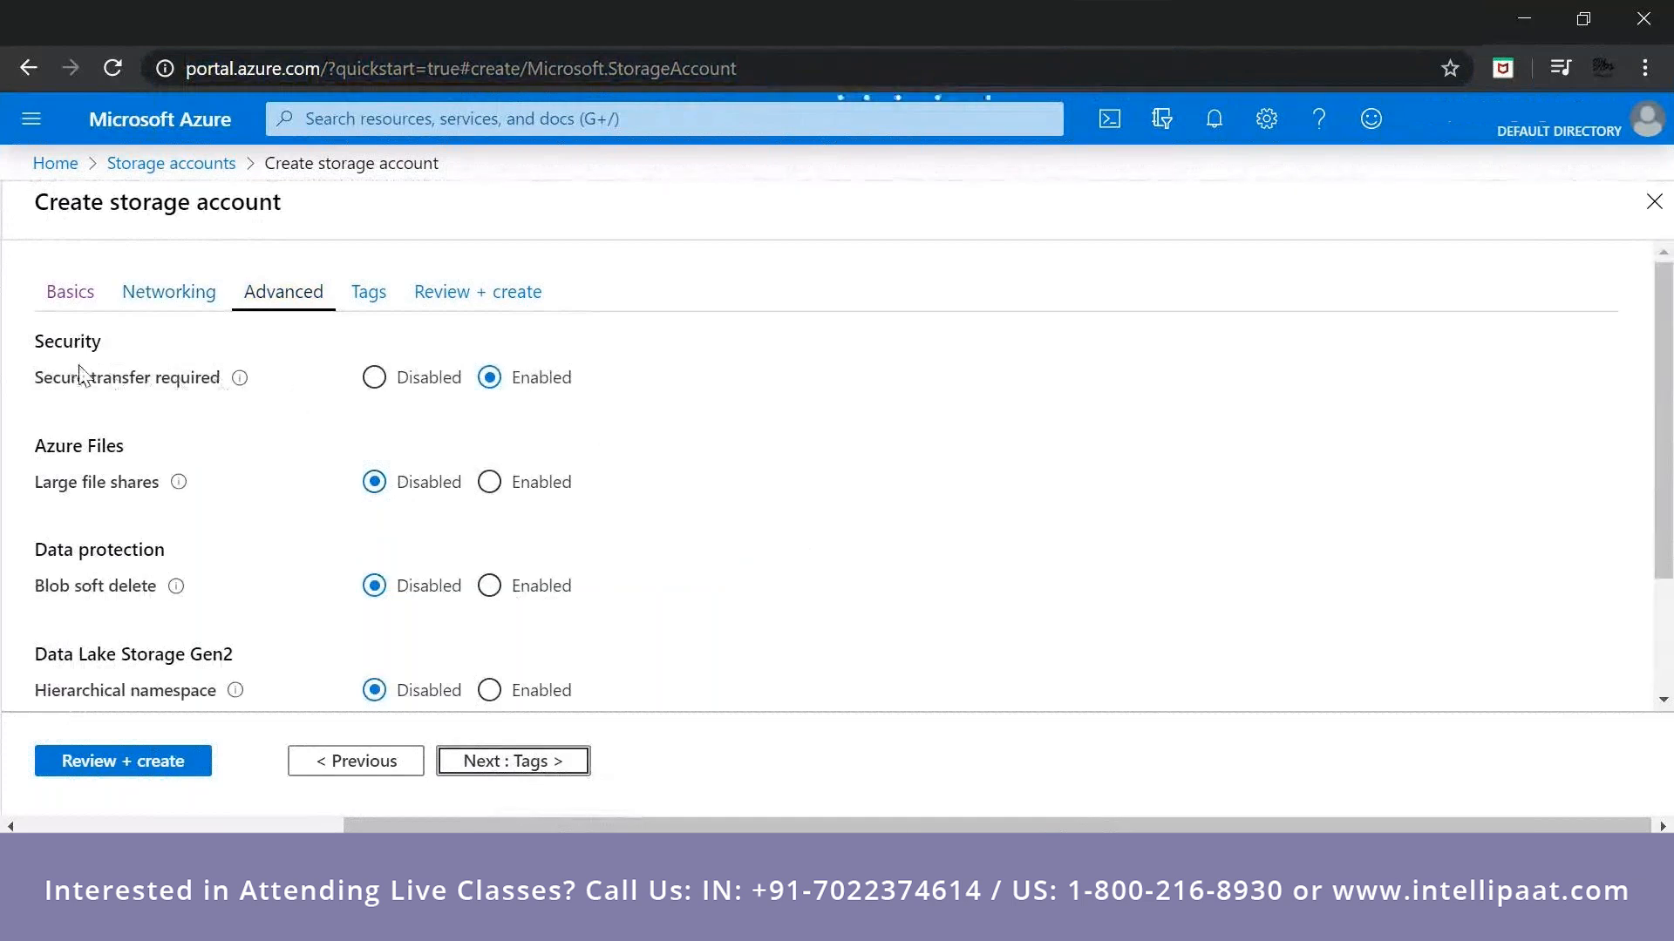
pyautogui.moveTo(234, 392)
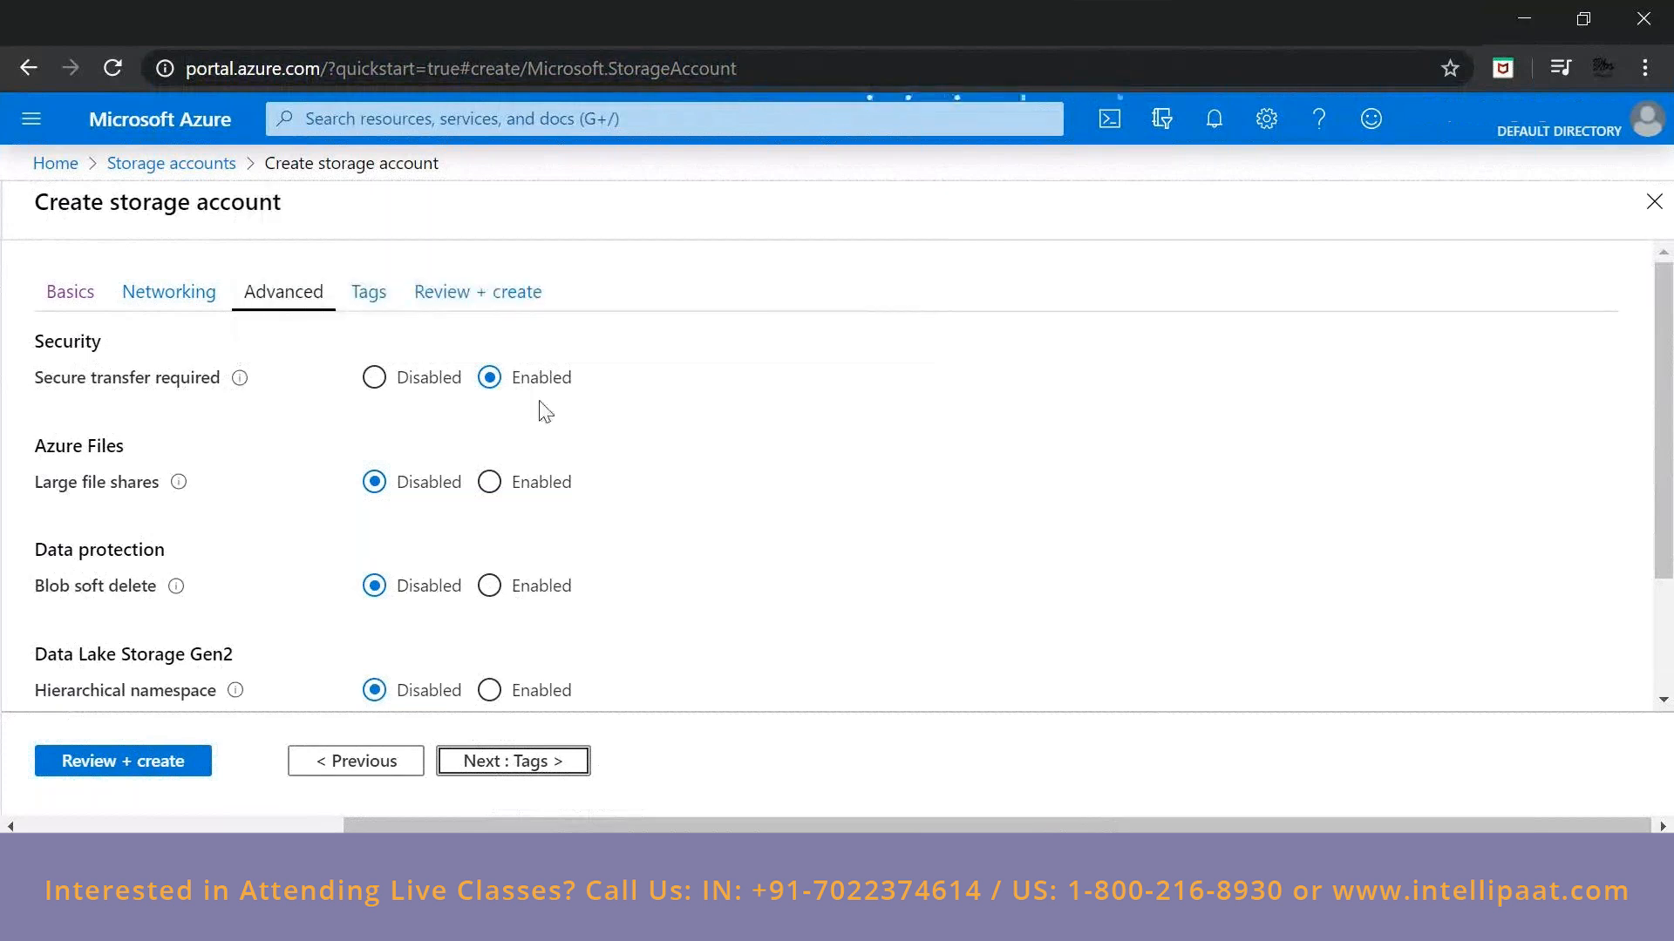
pyautogui.scroll(-2, 486, 427)
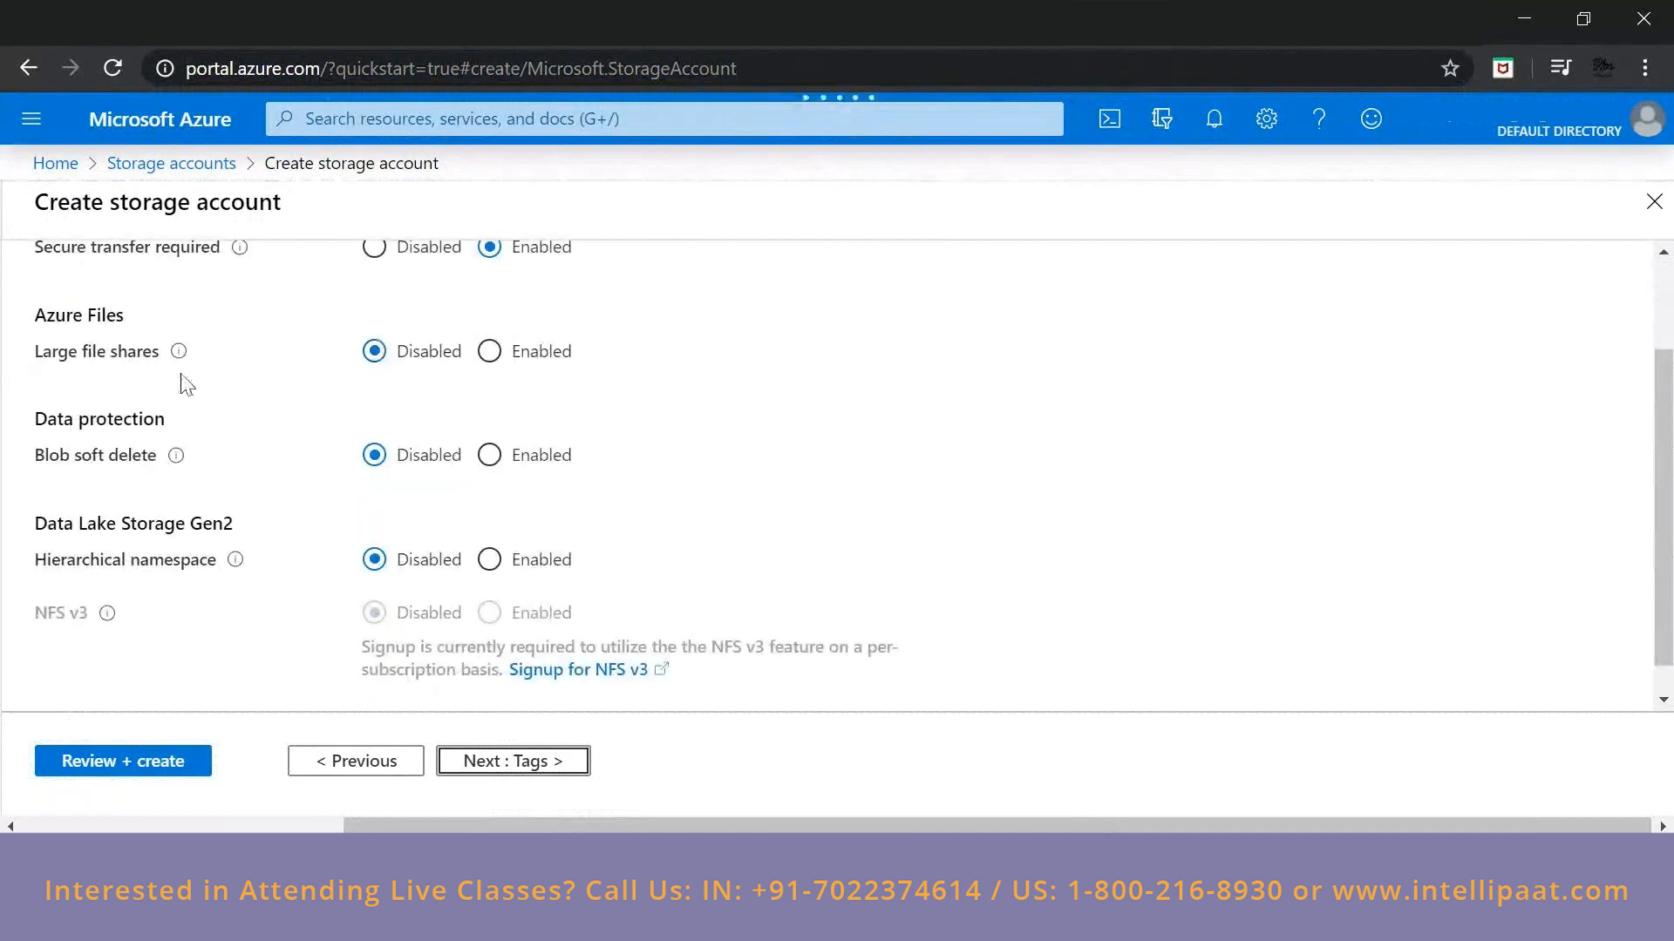
pyautogui.moveTo(178, 356)
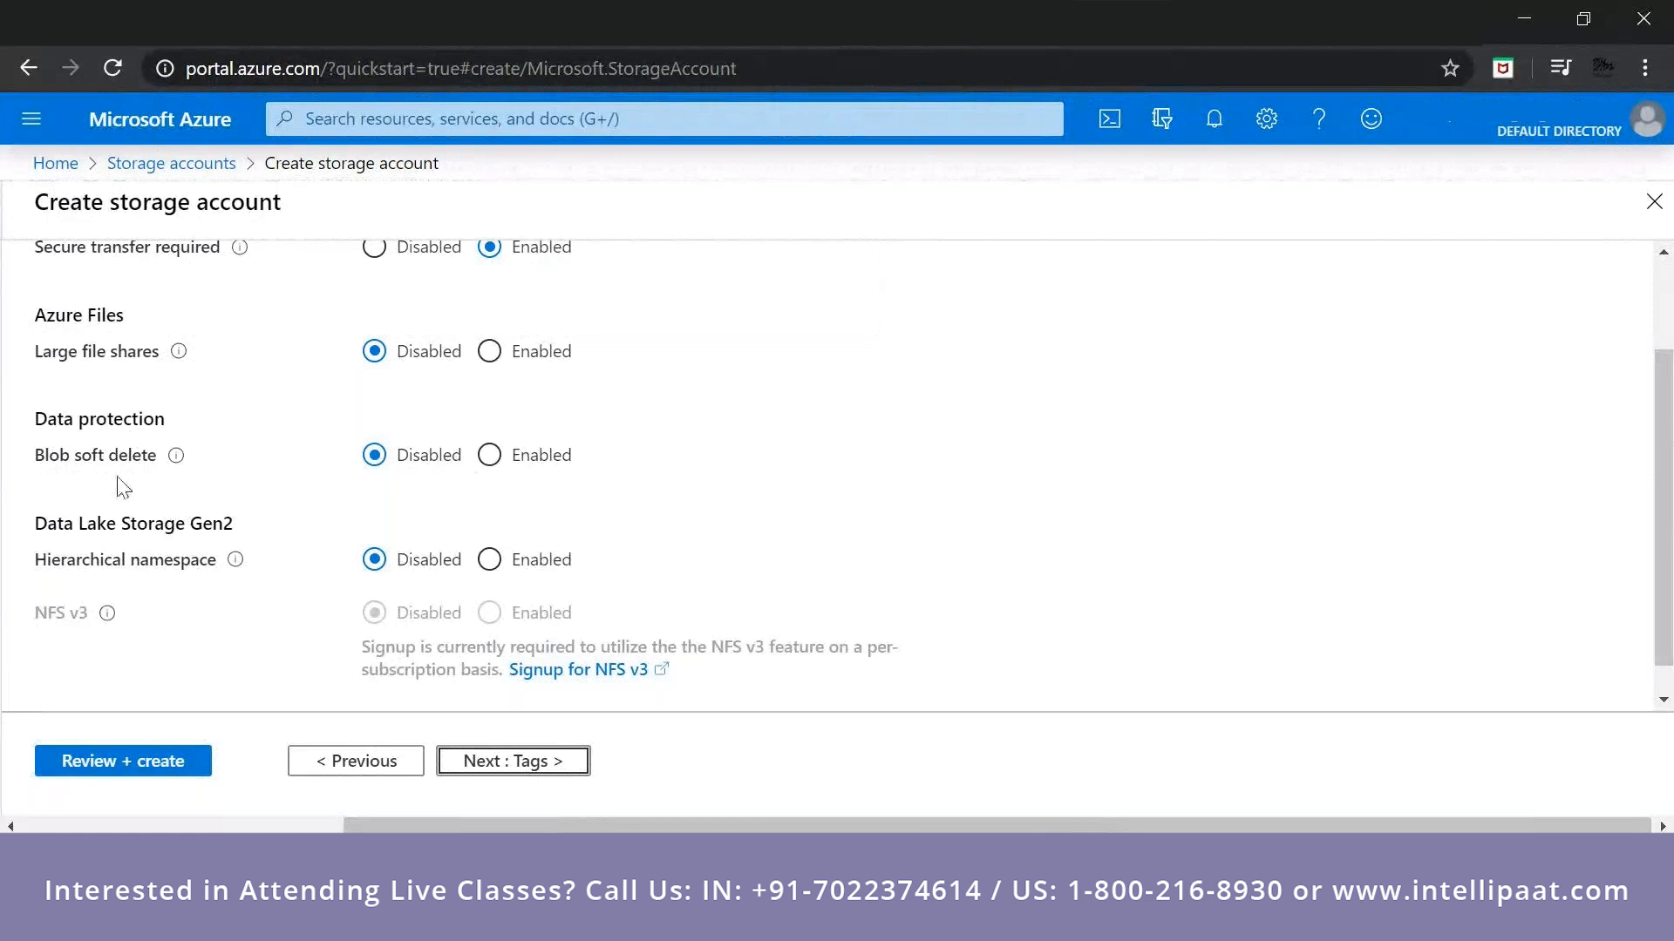
# Try enabling the hierarchical namespace and disabling secure transfer, and return both options to their original settings.
pyautogui.moveTo(175, 462)
pyautogui.click(495, 559)
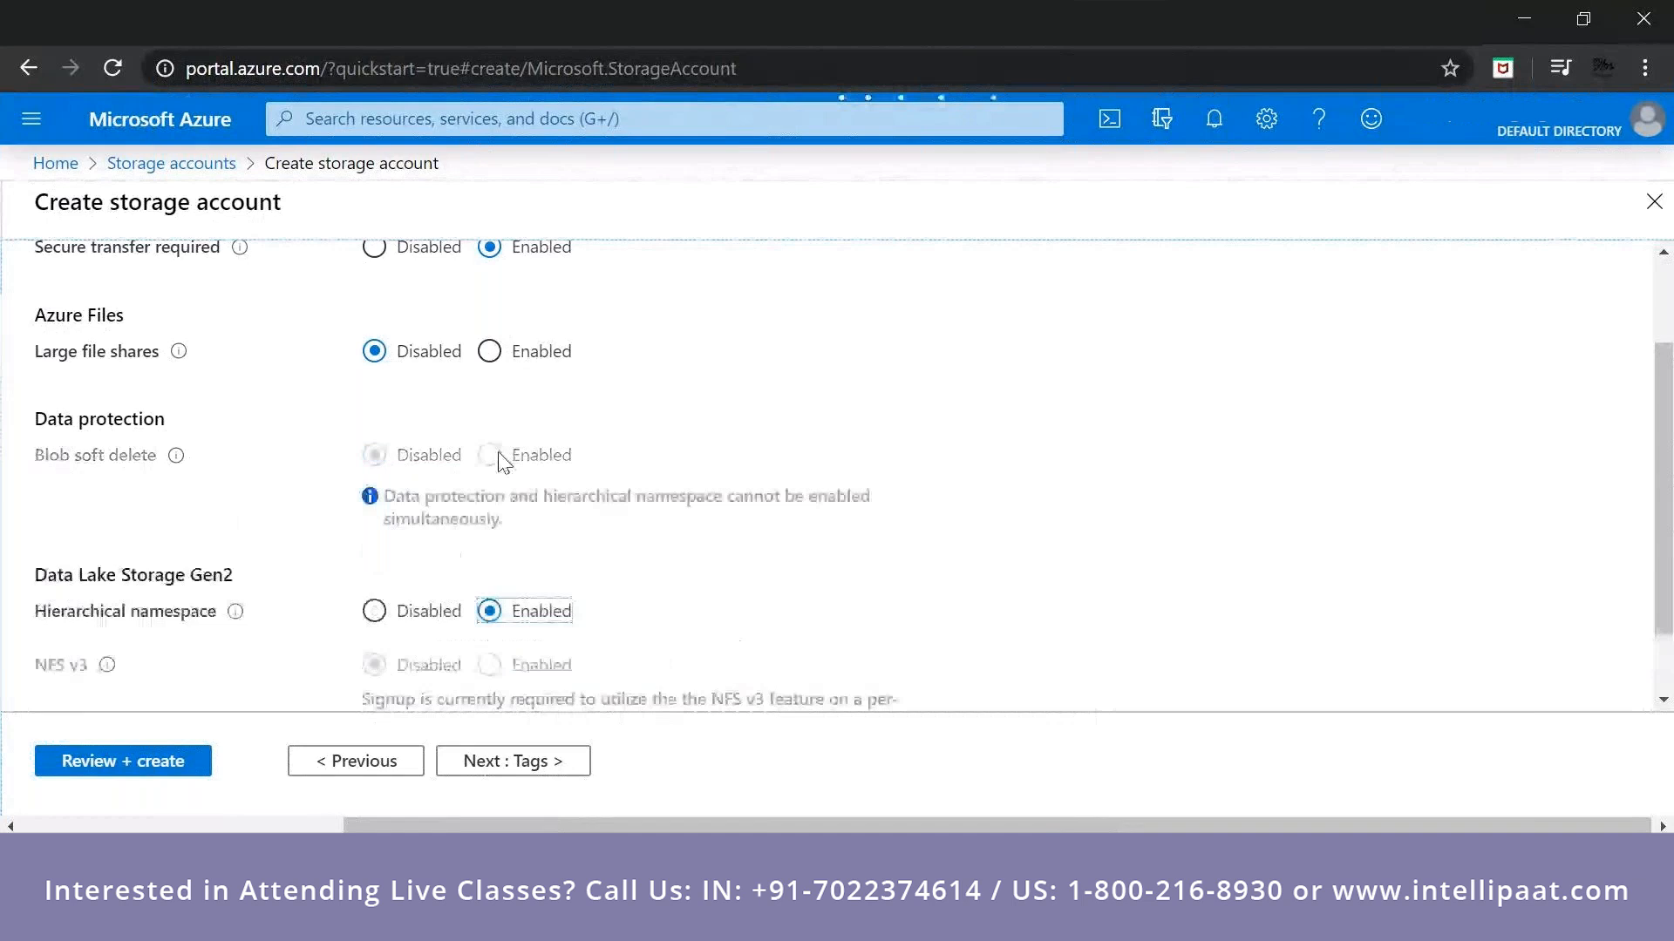
pyautogui.scroll(-1, 558, 566)
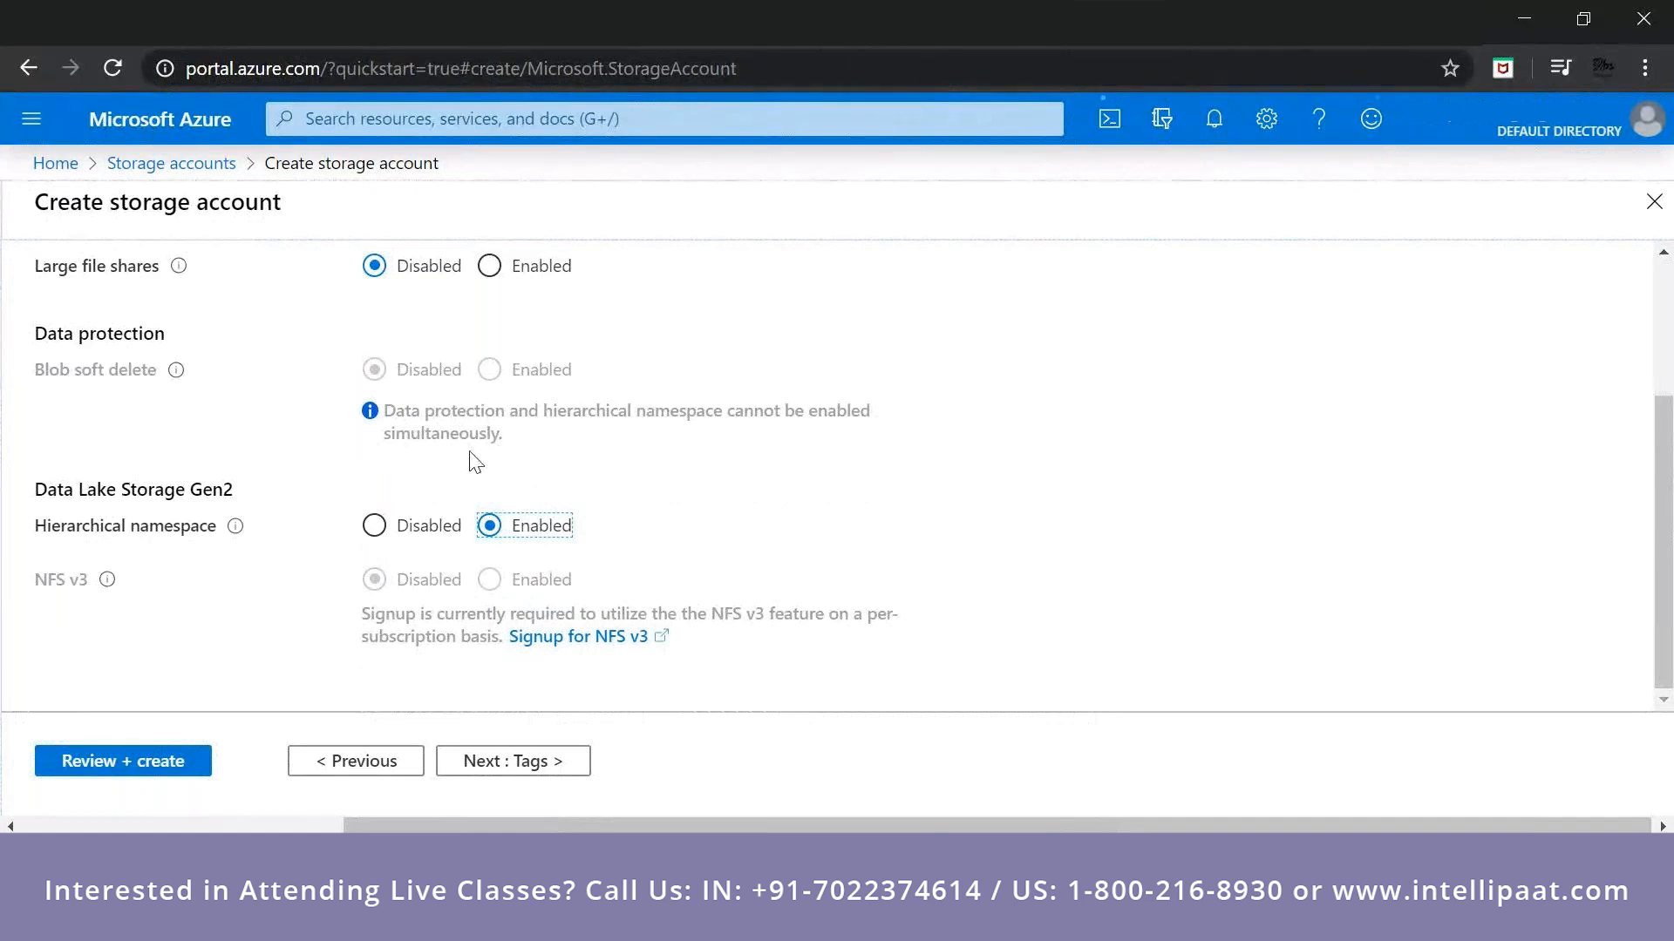
pyautogui.scroll(1, 523, 458)
pyautogui.scroll(4, 523, 457)
pyautogui.click(384, 387)
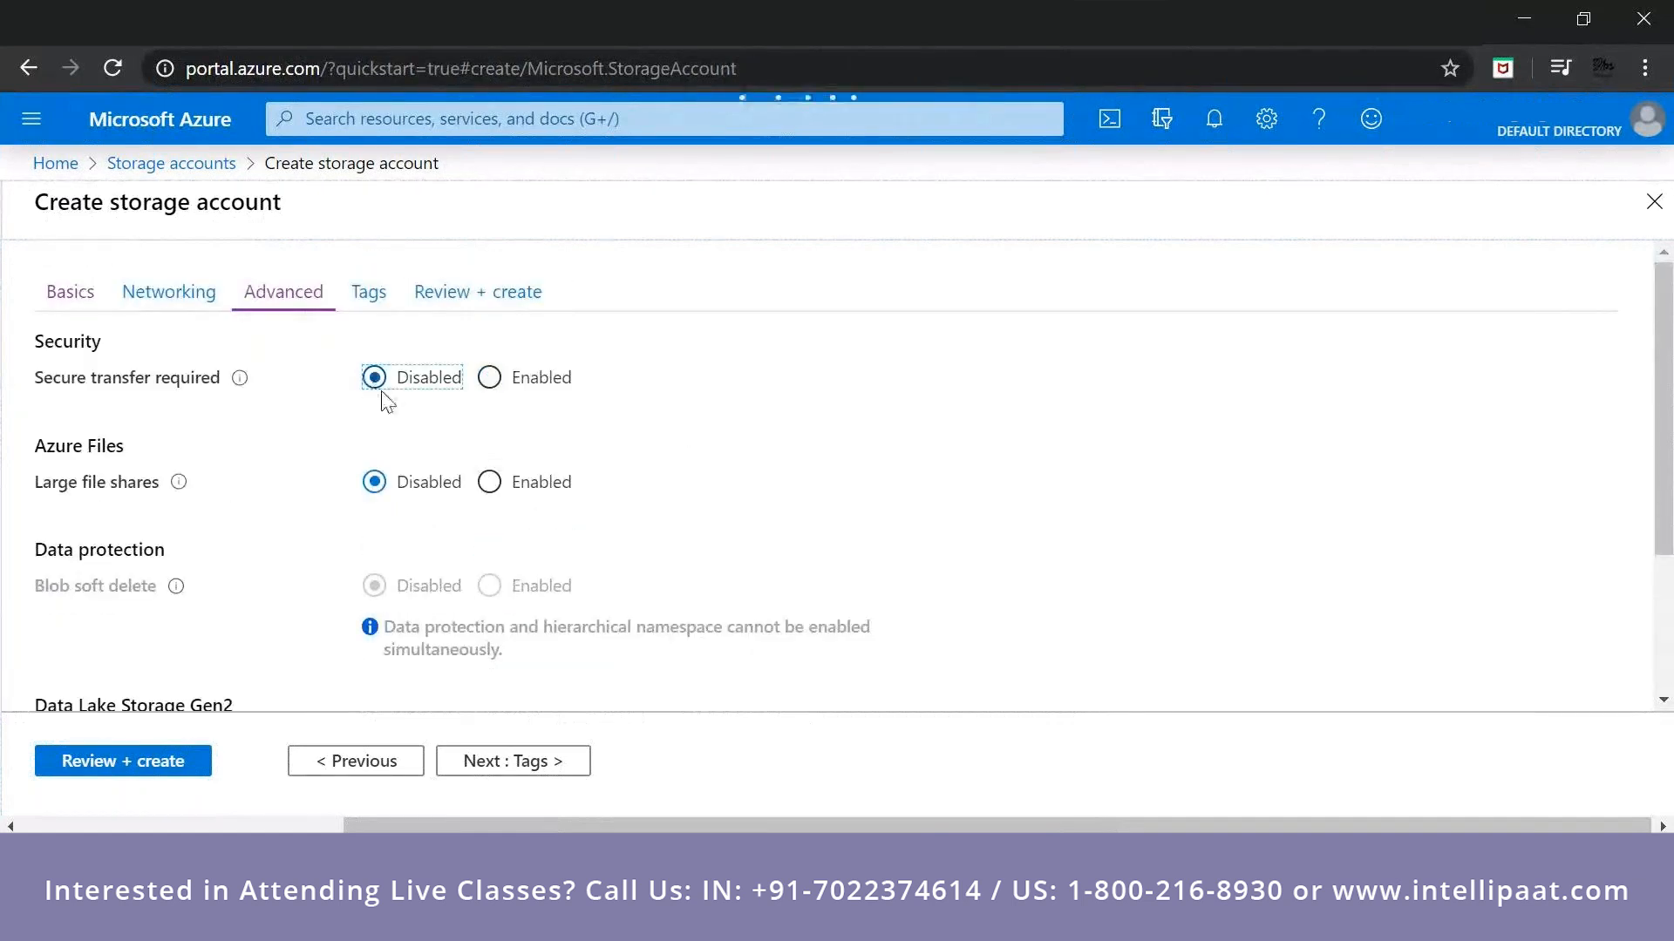
pyautogui.click(488, 380)
pyautogui.scroll(-2, 640, 608)
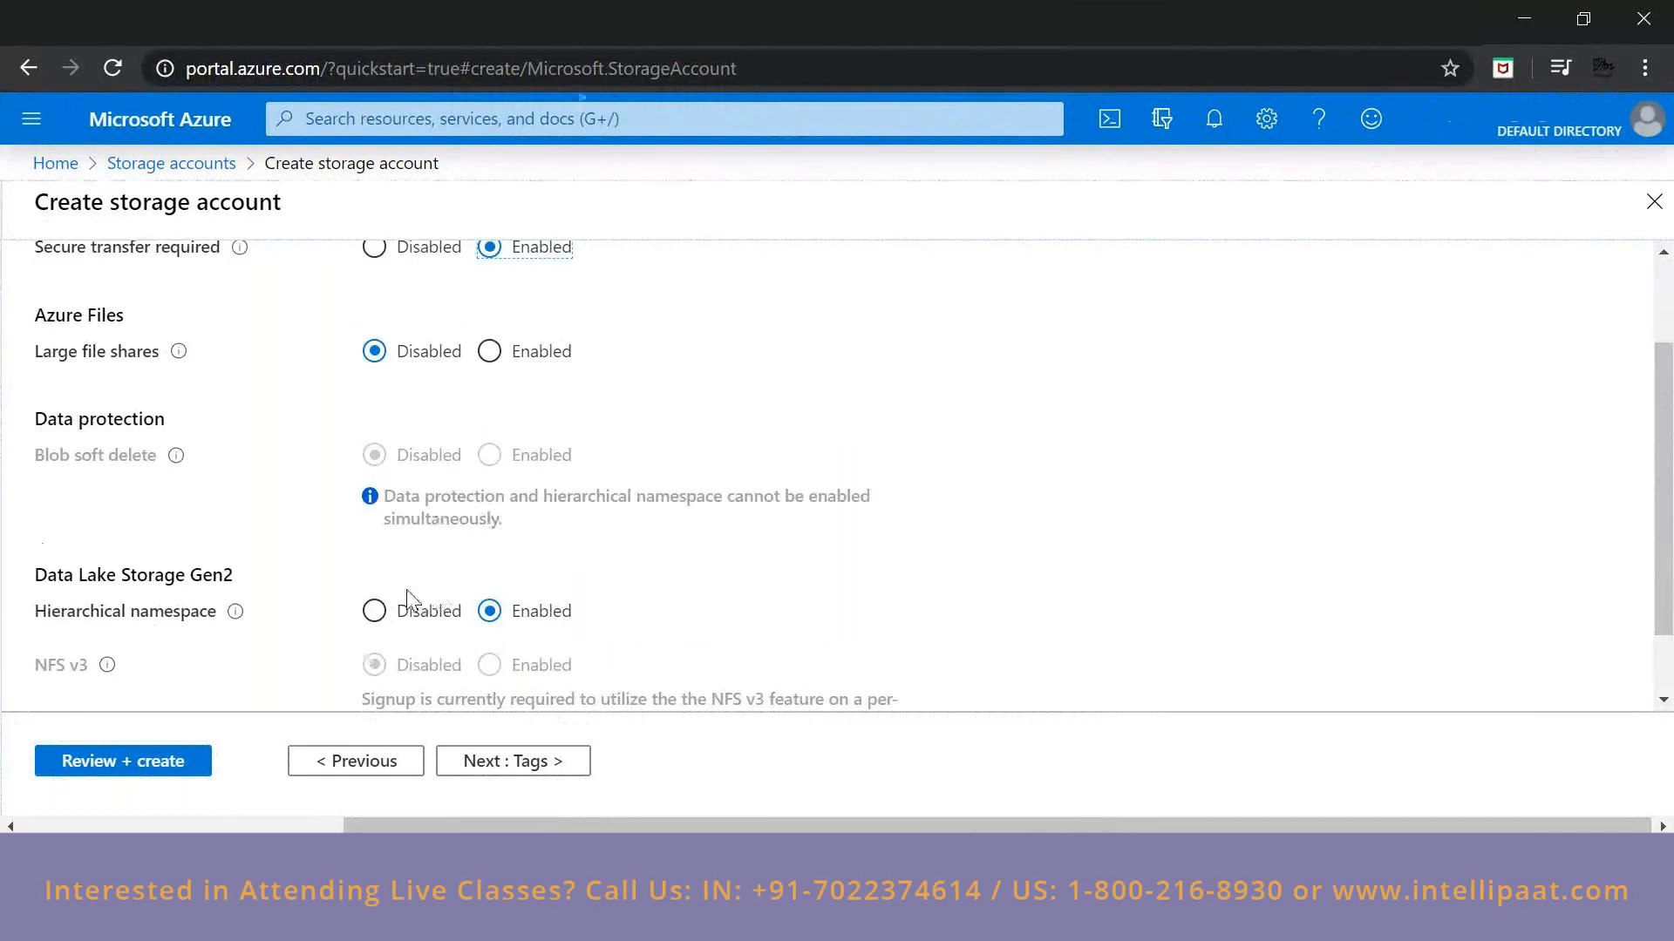
pyautogui.click(408, 606)
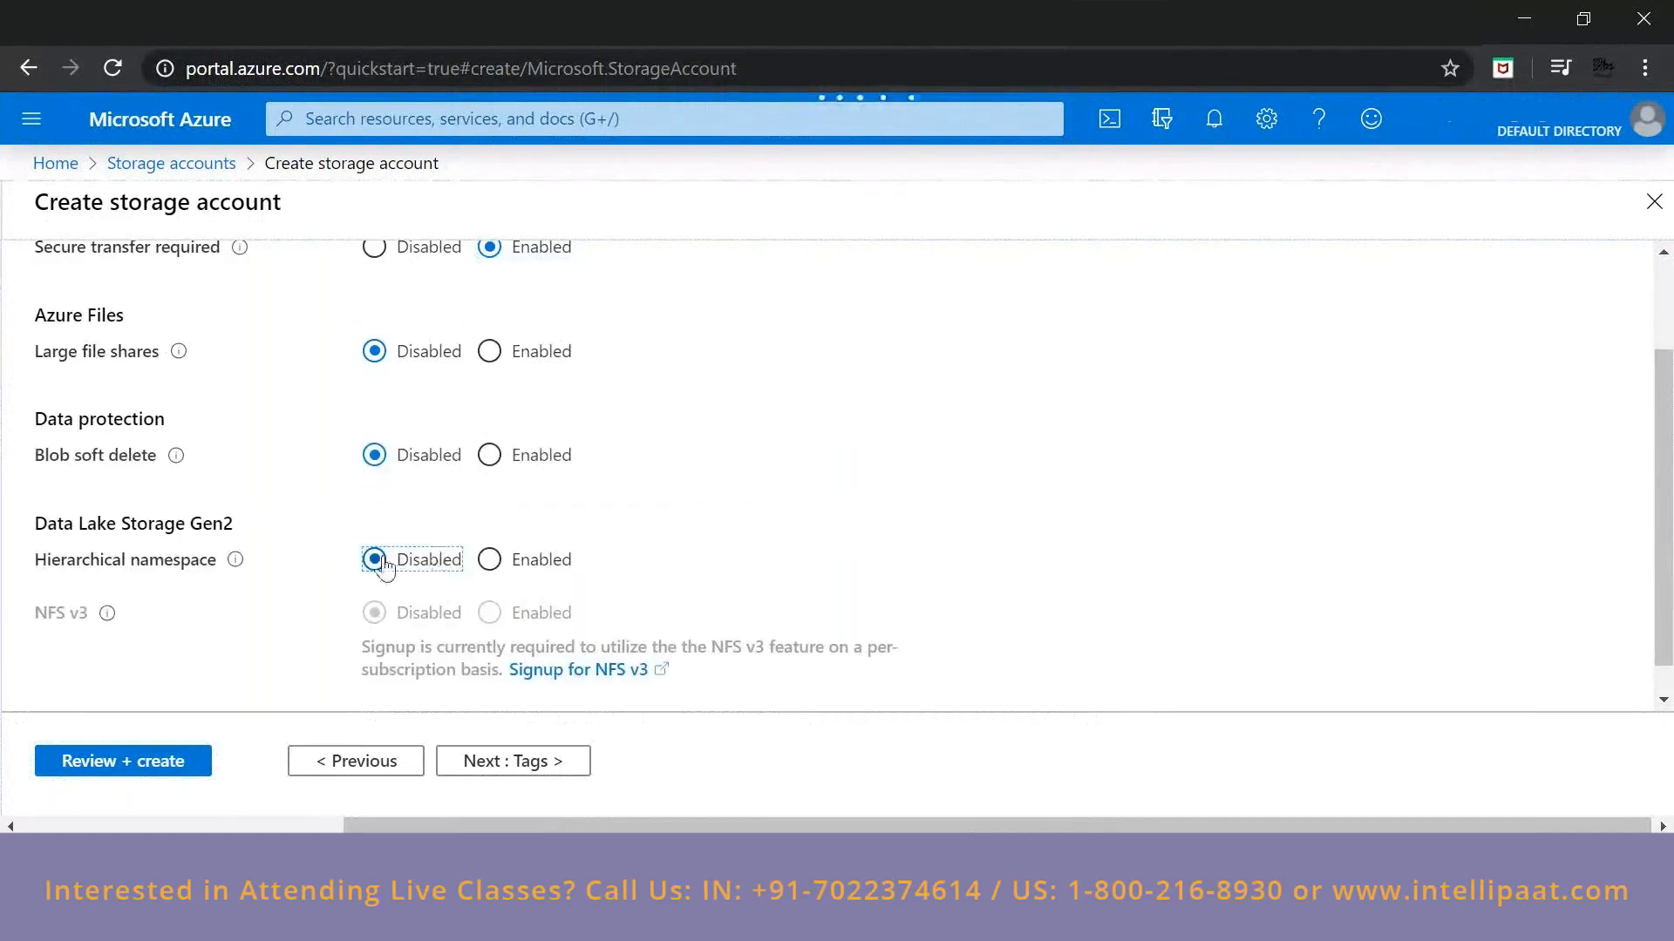
# Read the explanations of hierarchical namespace and NFS v3, look at the tags page and recheck the advanced settings.
pyautogui.moveTo(235, 561)
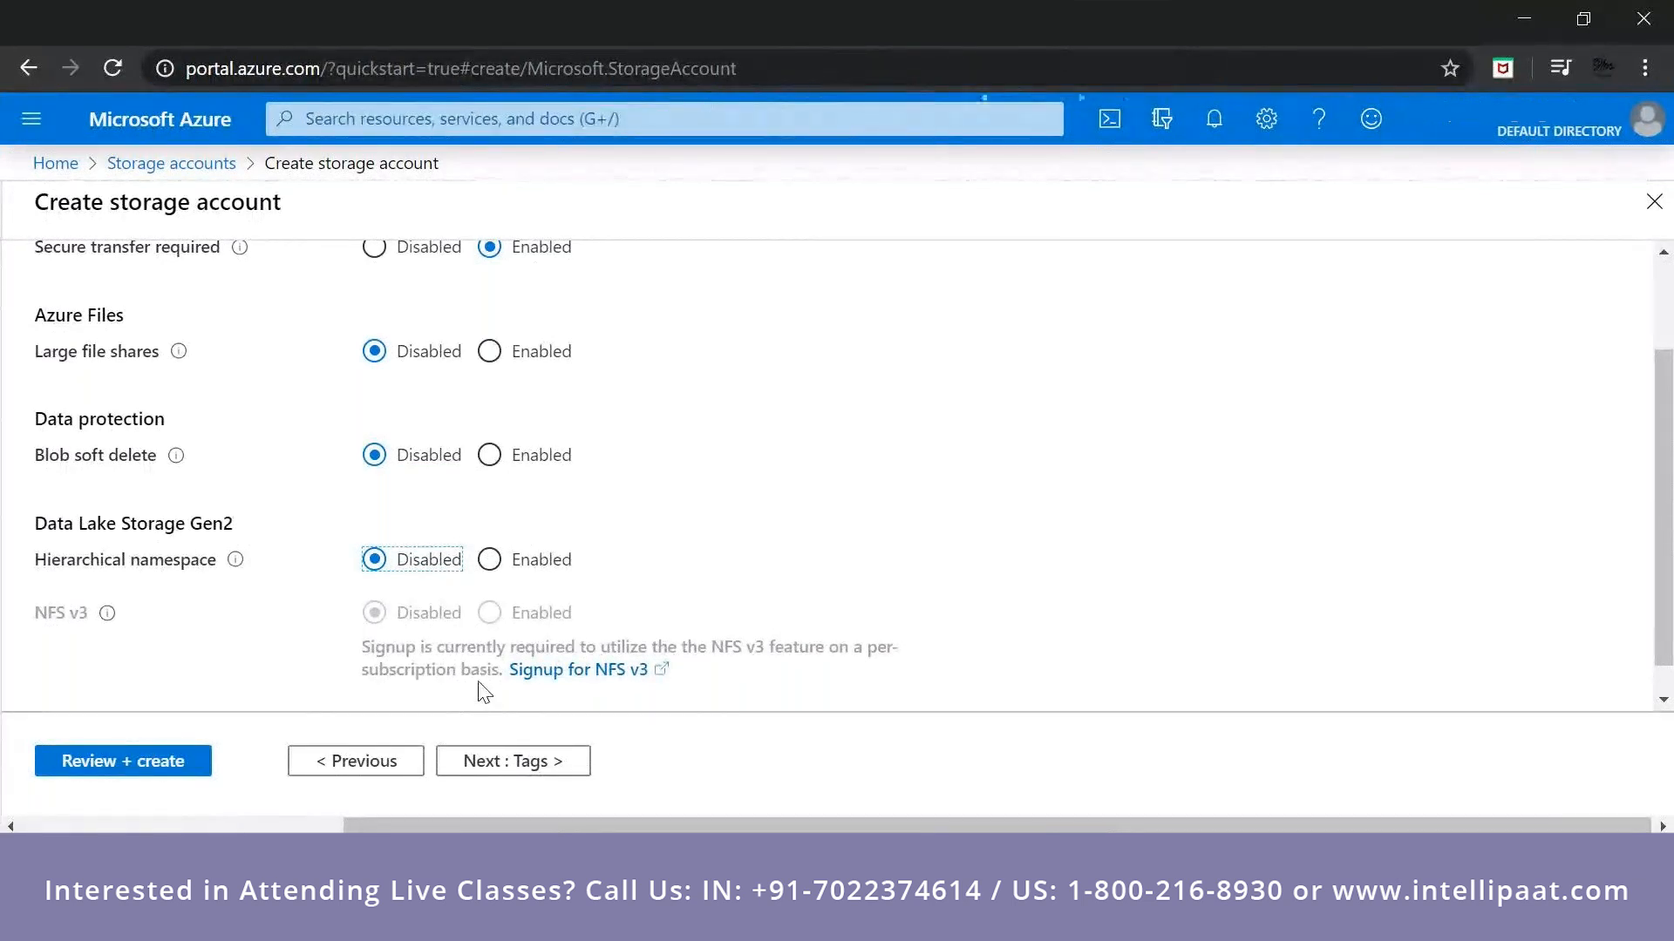
pyautogui.moveTo(108, 621)
pyautogui.click(558, 766)
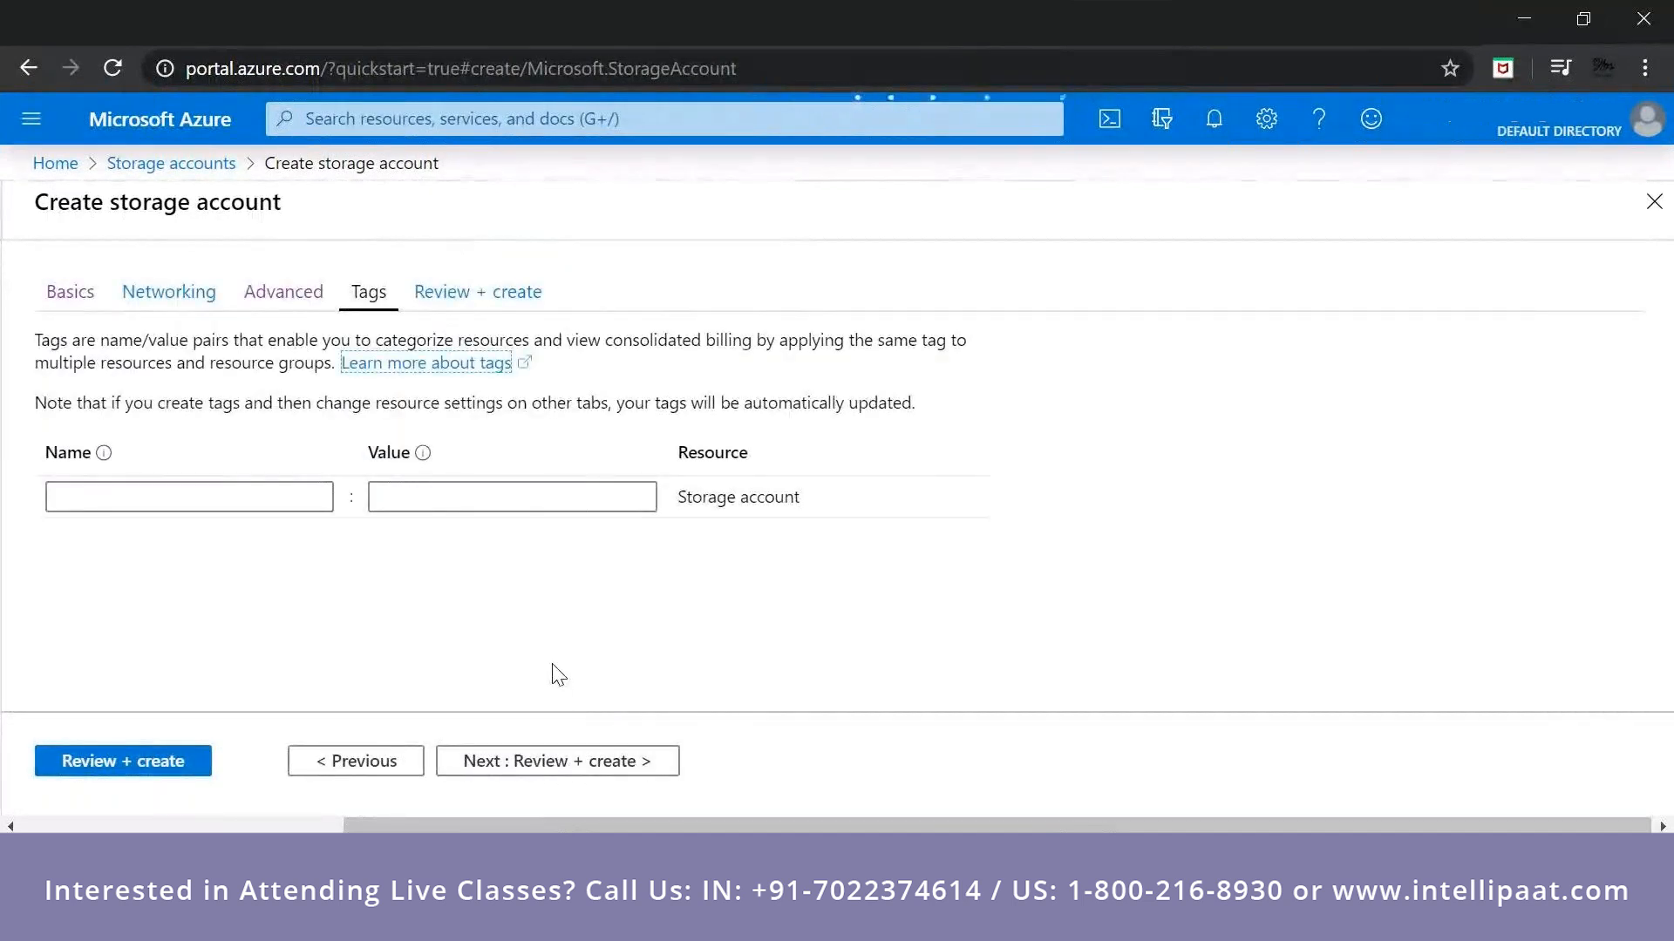
pyautogui.click(386, 763)
pyautogui.scroll(-1, 922, 680)
pyautogui.scroll(1, 1073, 441)
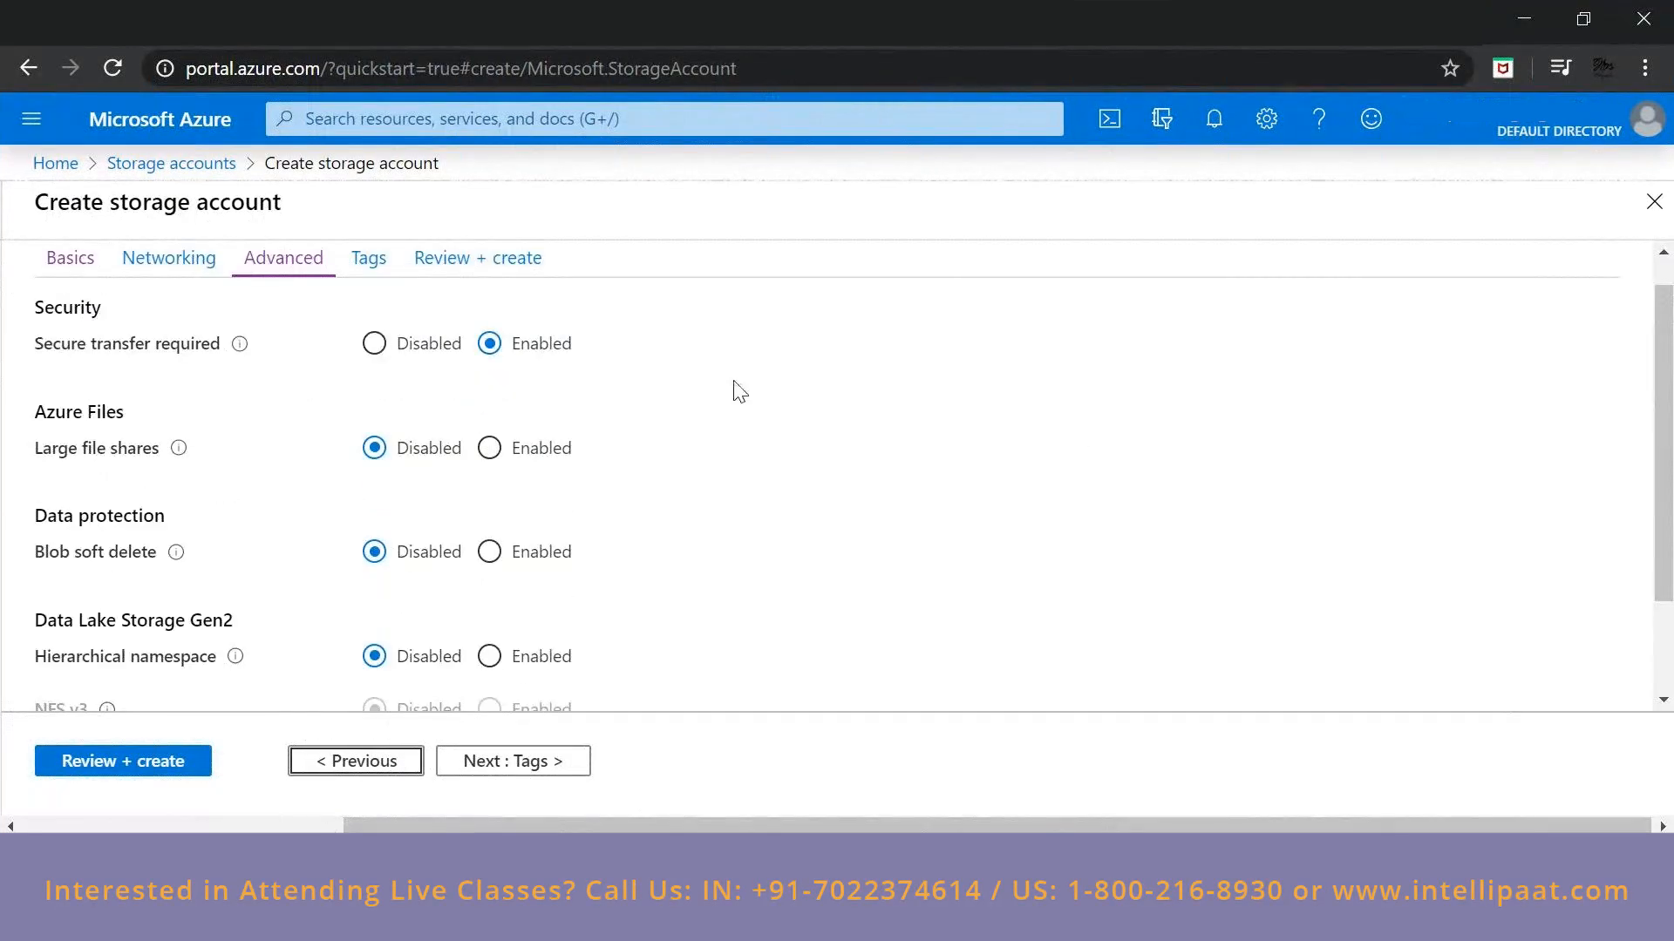
pyautogui.scroll(-1, 739, 392)
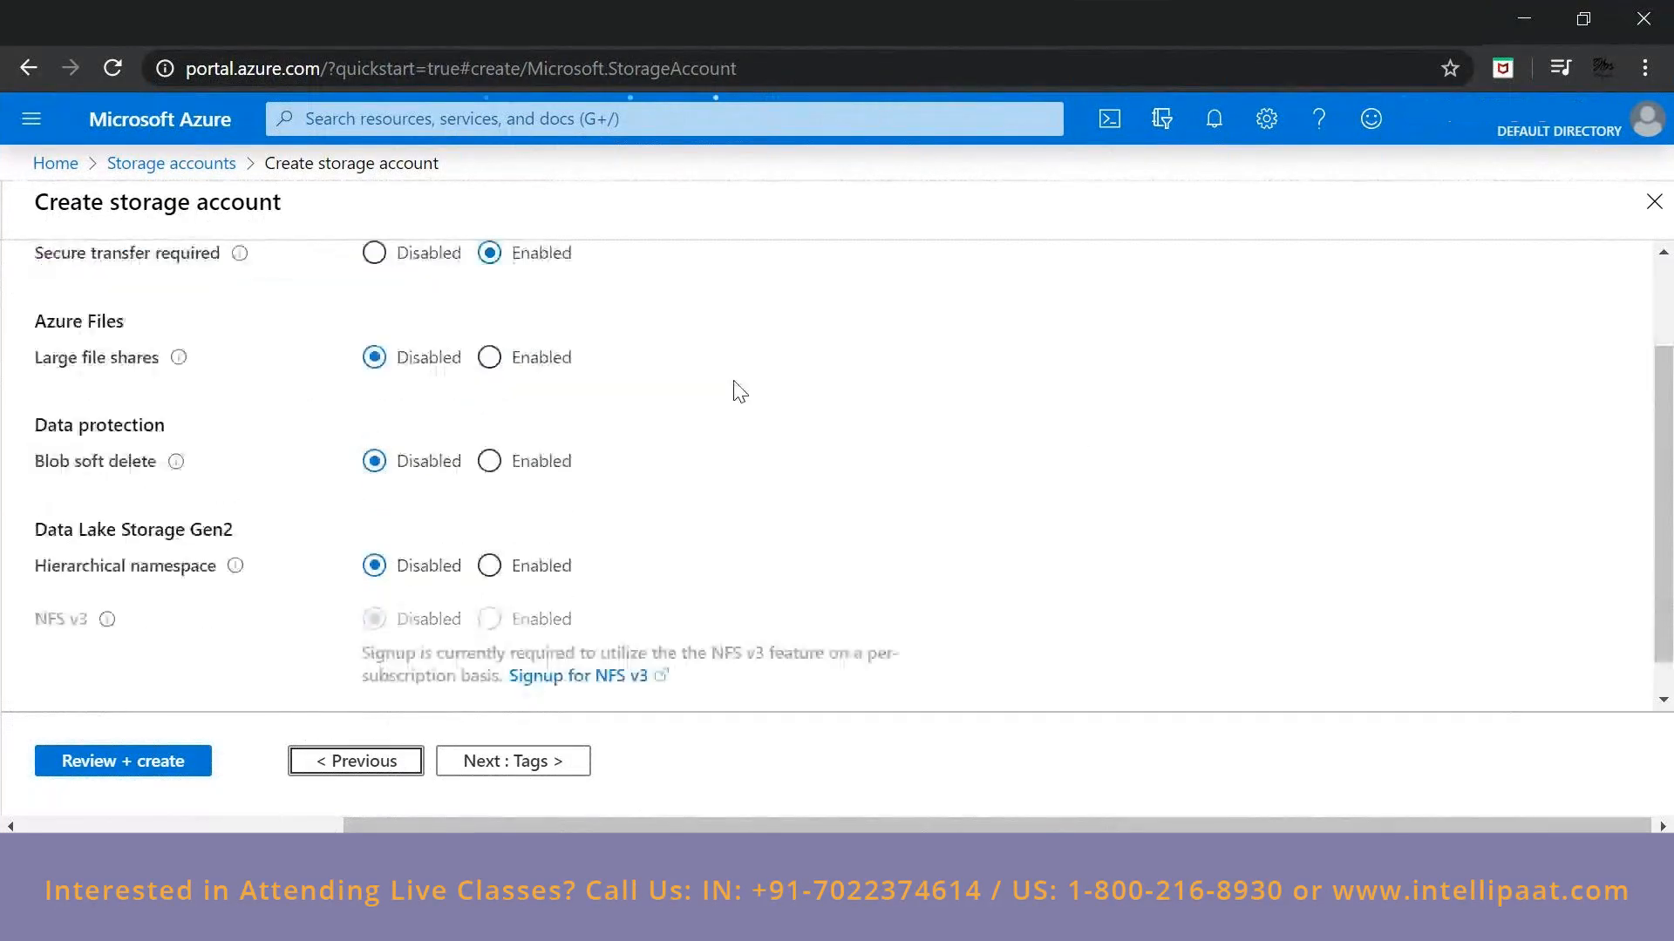
# Leave the tags empty, proceed to the final validation of the storage account and examine its configuration summary.
pyautogui.click(504, 783)
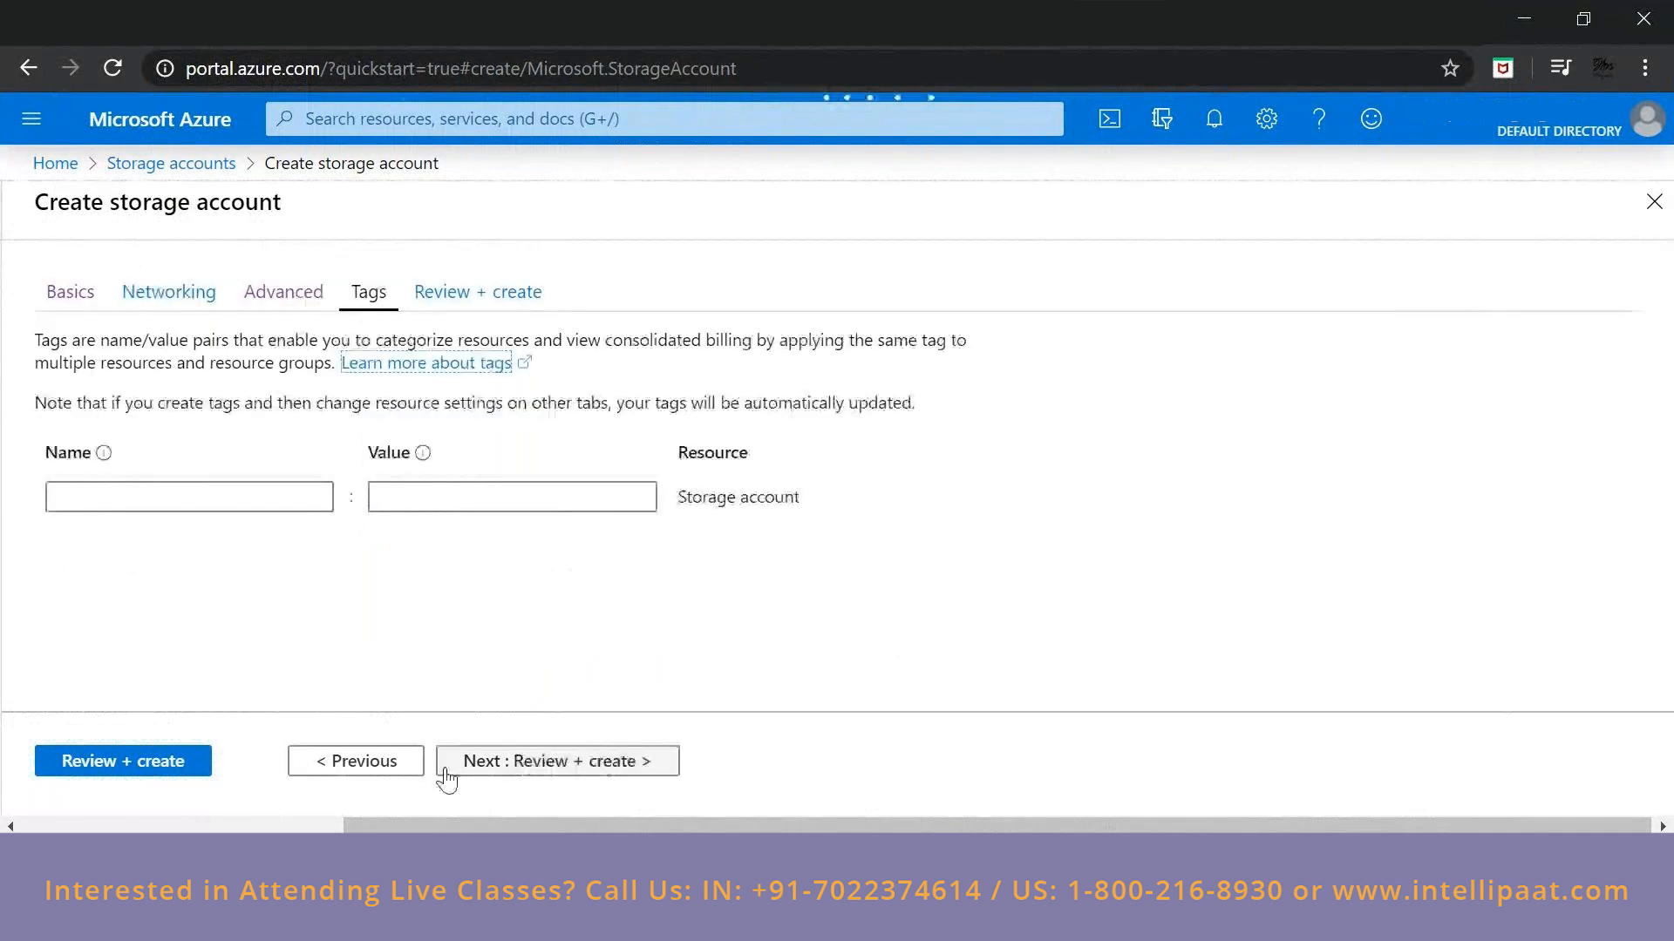
pyautogui.click(543, 772)
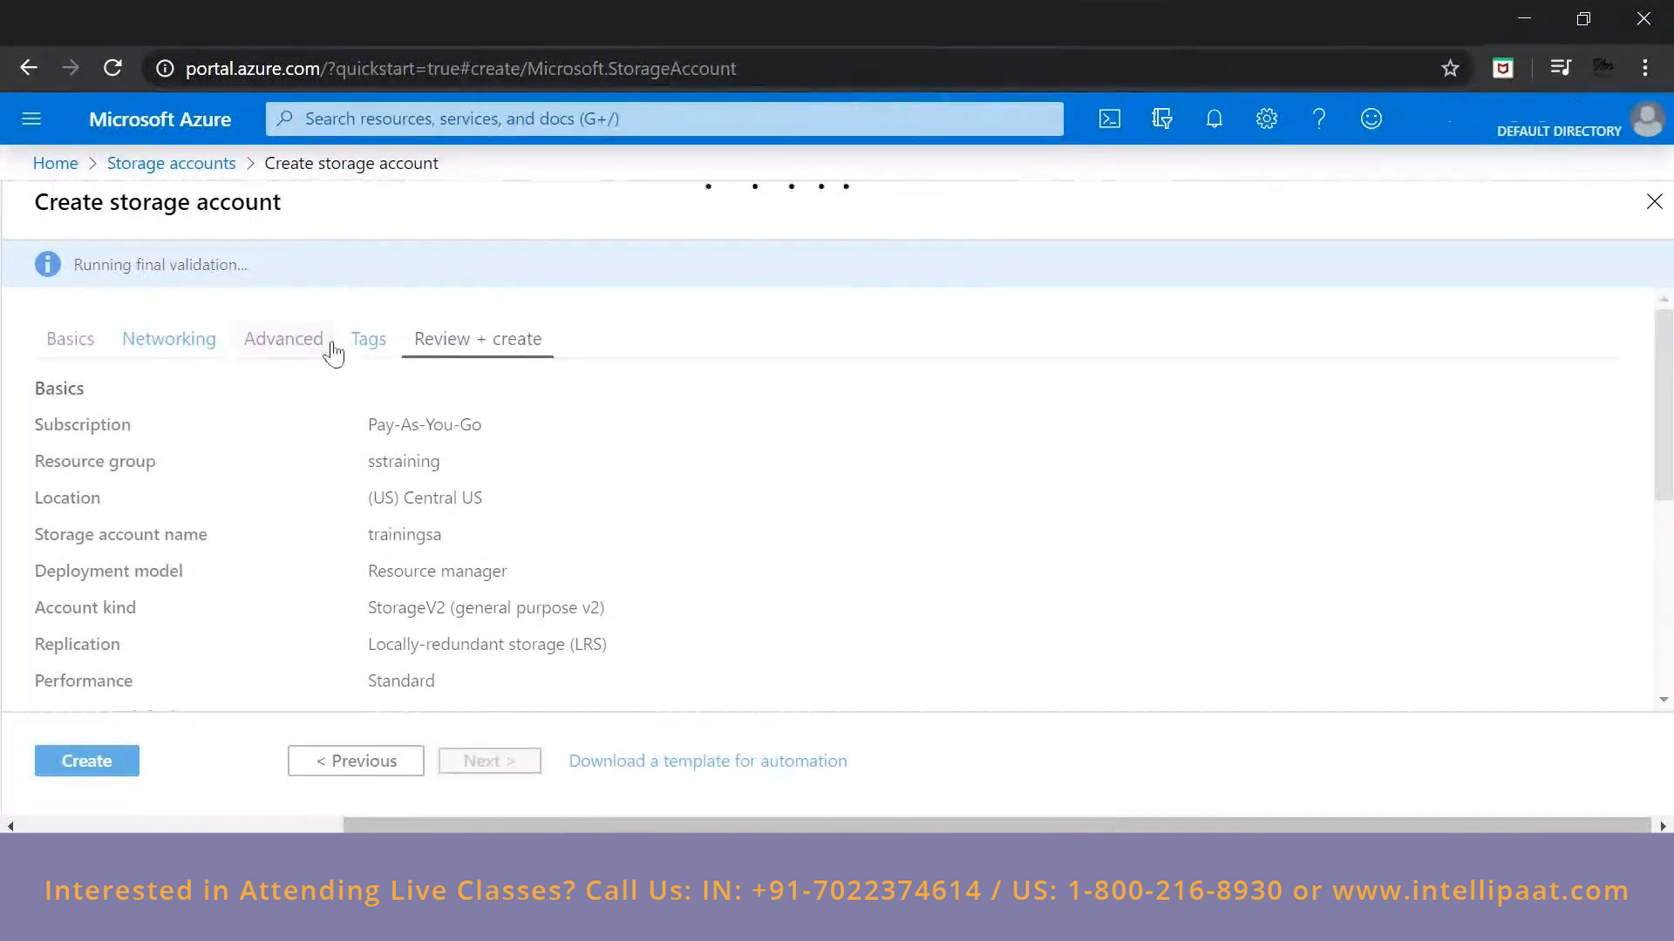
pyautogui.click(163, 341)
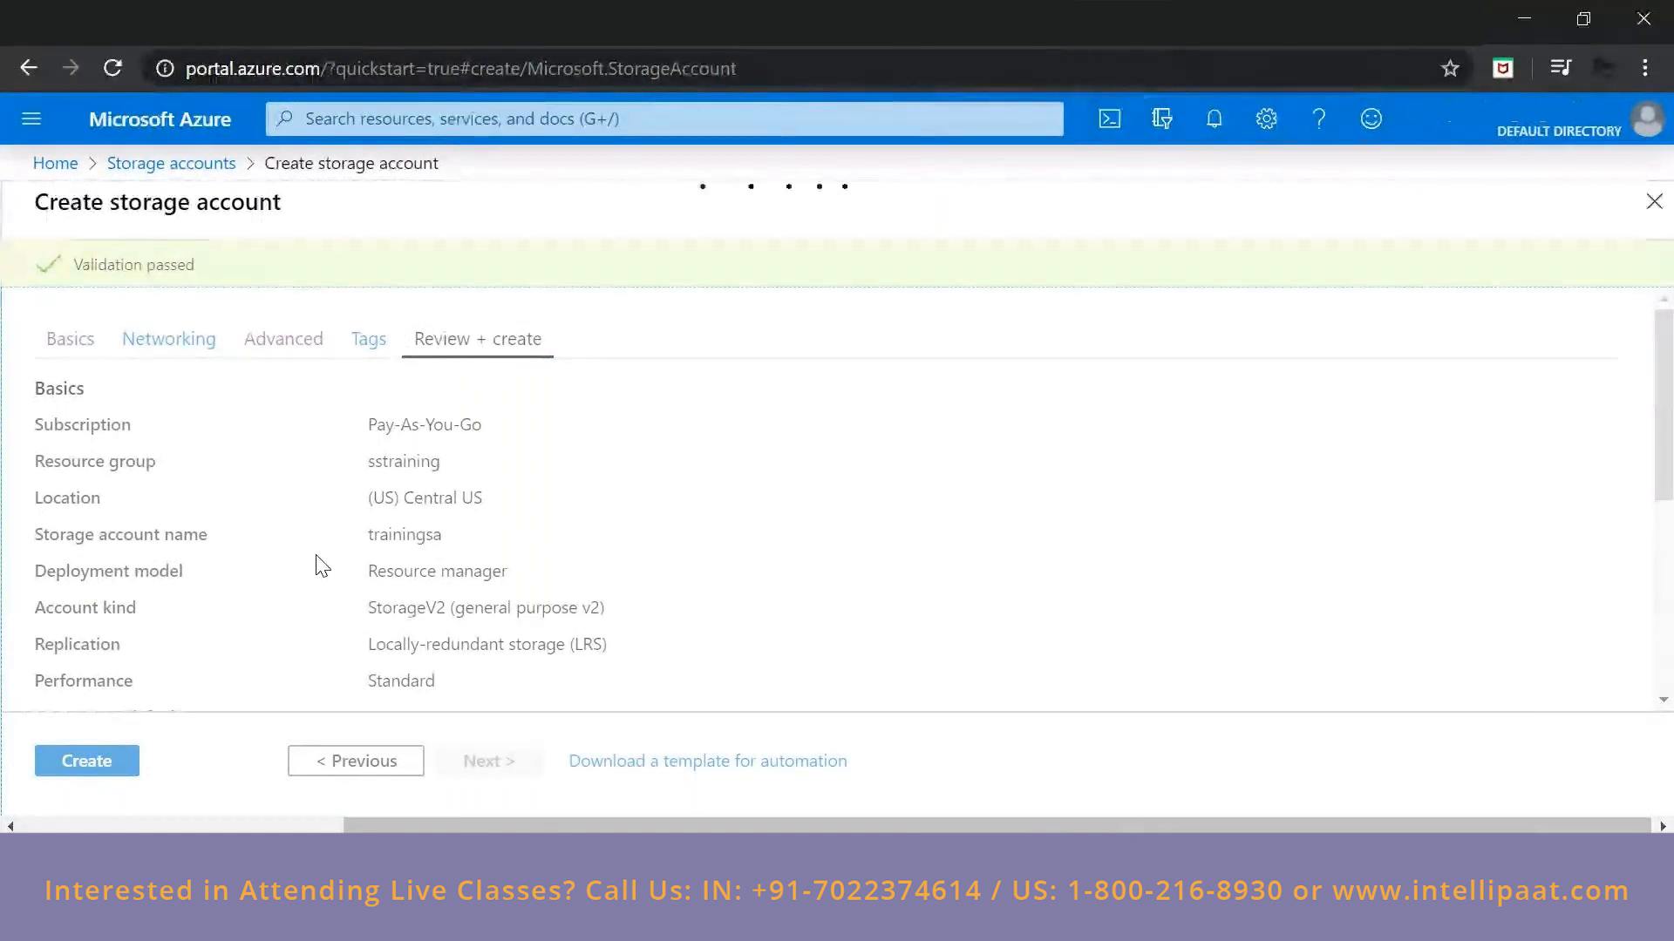
pyautogui.click(1213, 119)
pyautogui.click(1213, 118)
pyautogui.scroll(-5, 790, 419)
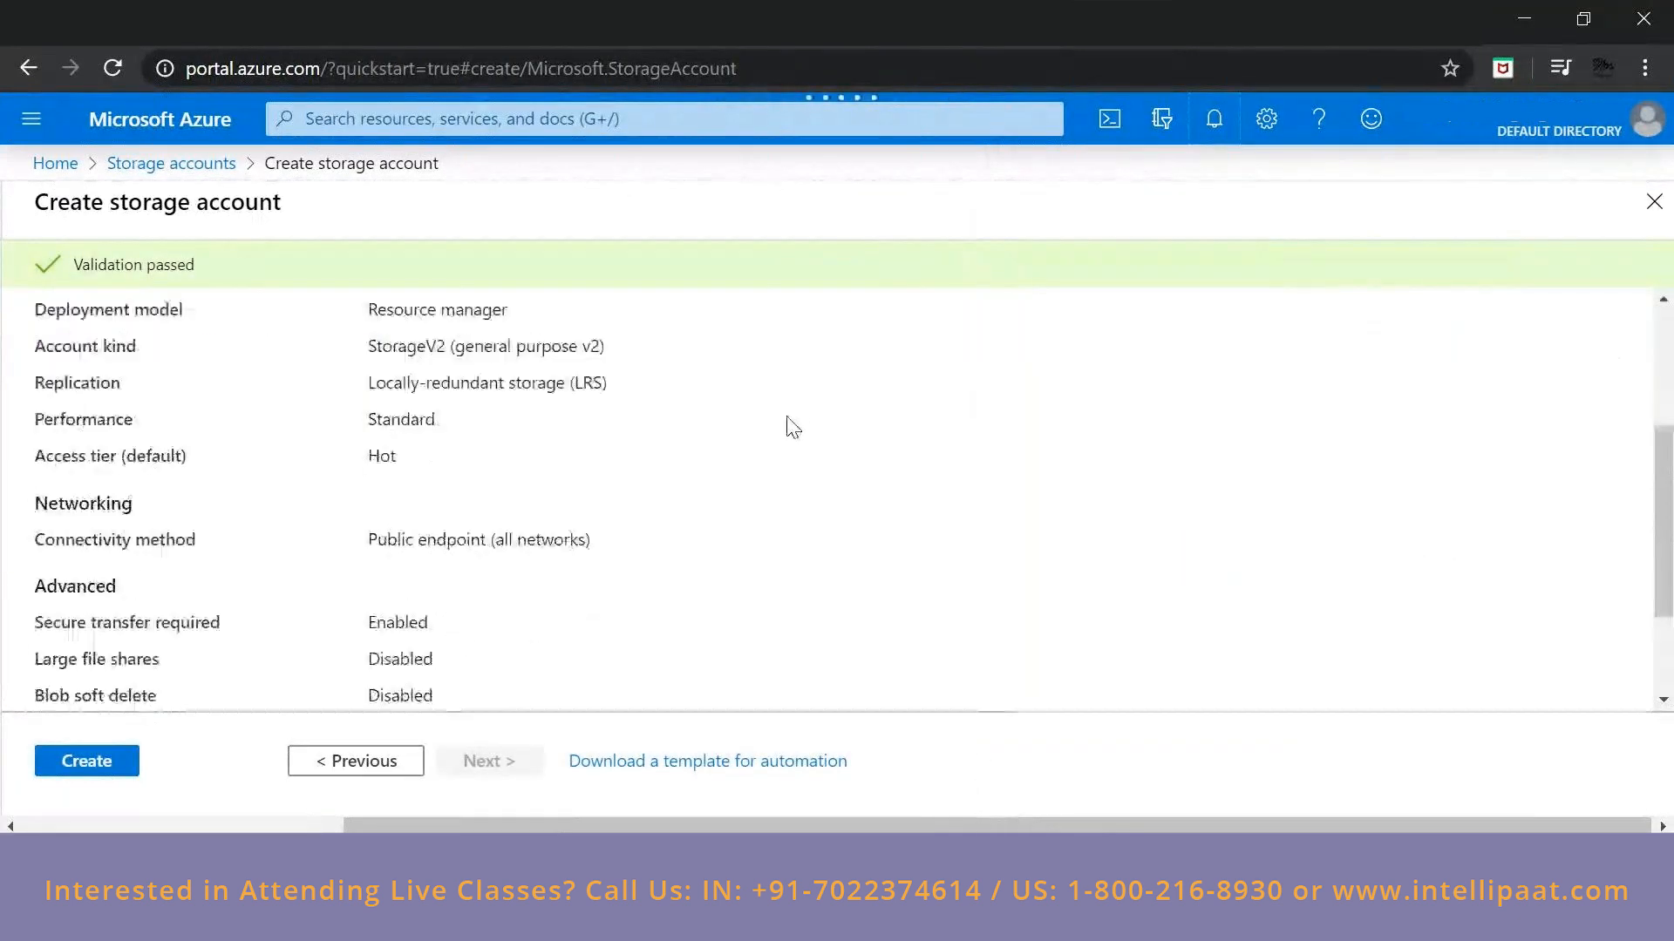
# Recheck the configuration summary of the trainingsa storage account and create the account.
pyautogui.scroll(5, 87, 331)
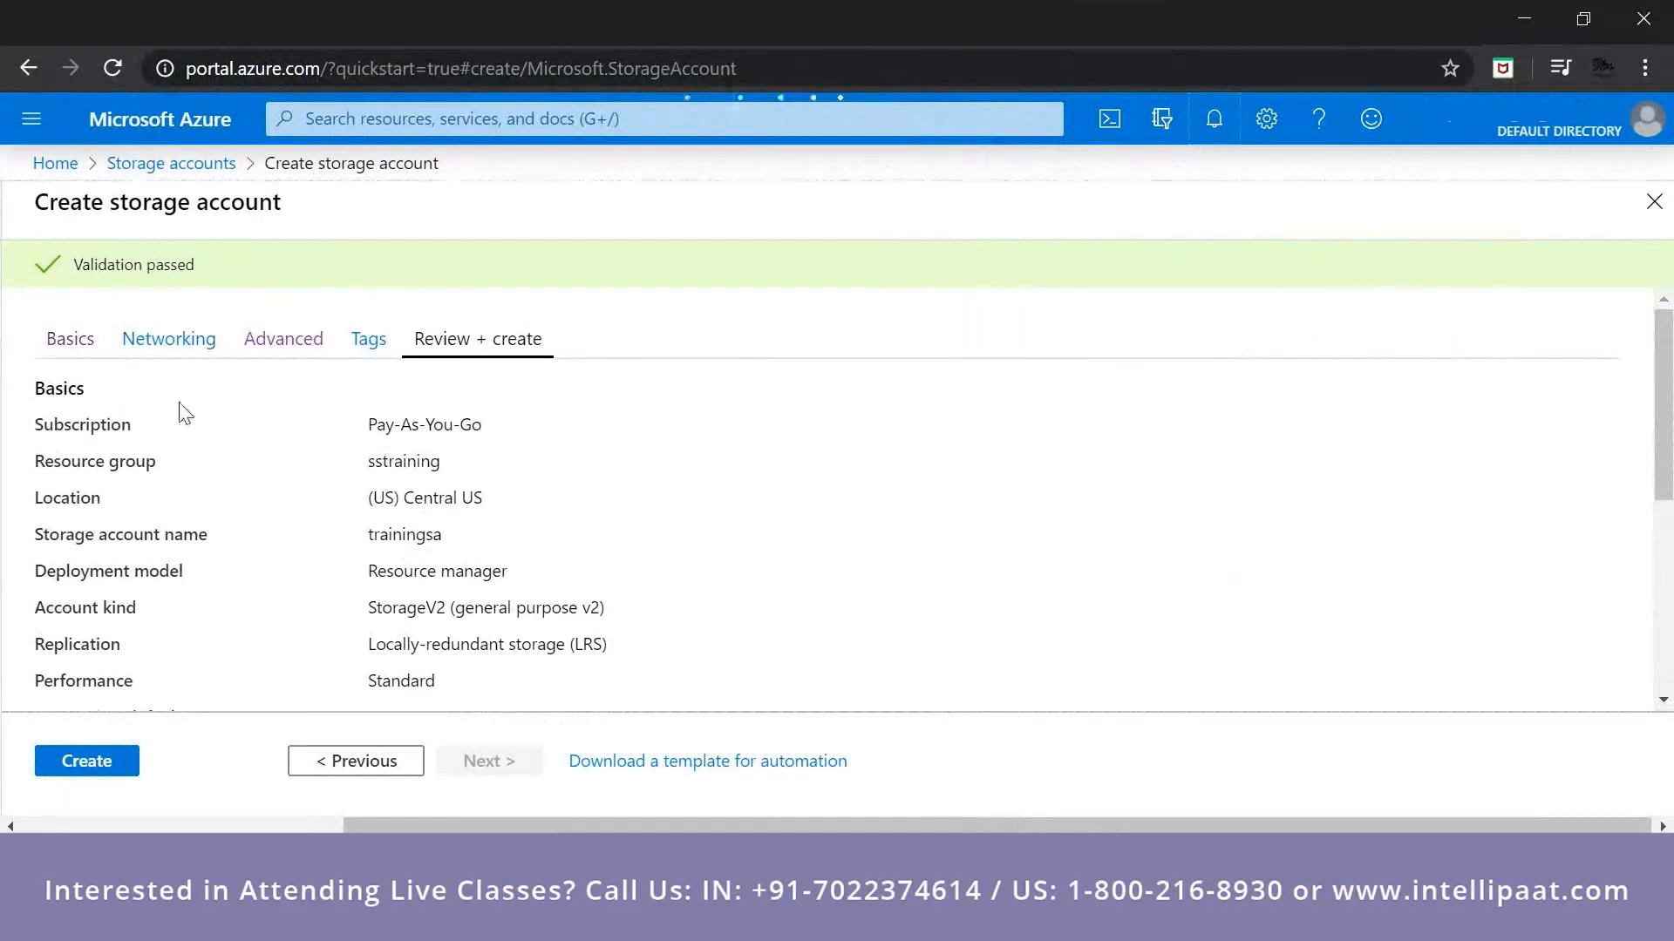
pyautogui.scroll(-5, 134, 676)
pyautogui.scroll(3, 137, 676)
pyautogui.scroll(-2, 138, 675)
pyautogui.click(84, 761)
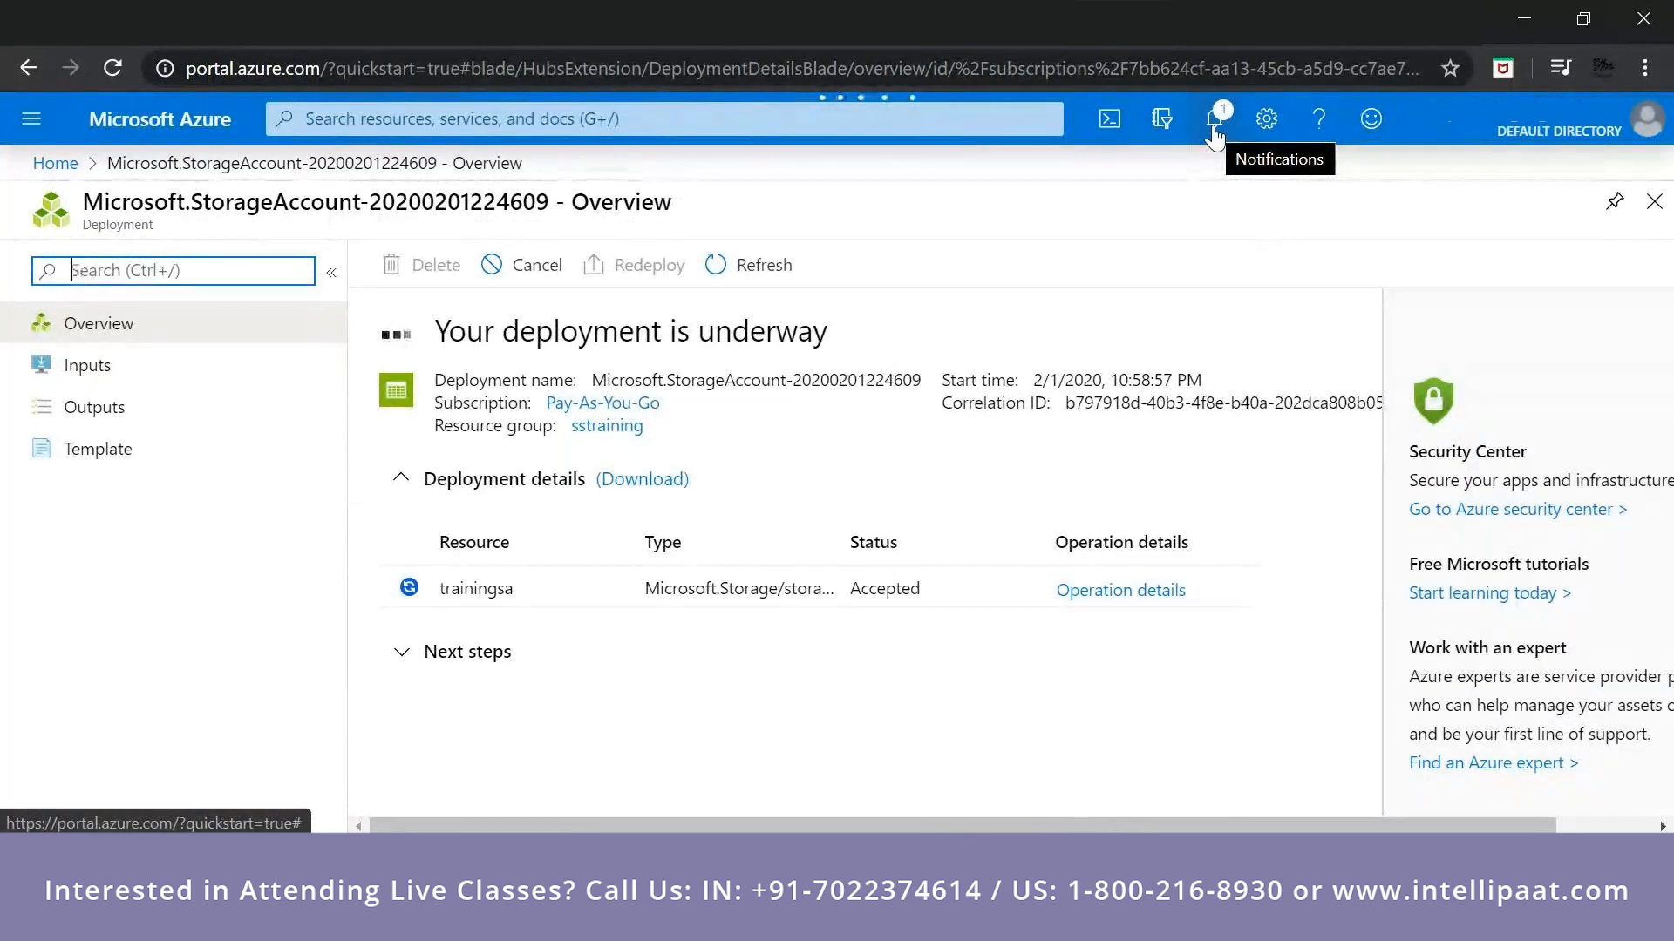
# Open the Cost Management overview of the Pay-As-You-Go subscription and check the deployment notifications.
pyautogui.click(29, 122)
pyautogui.click(75, 773)
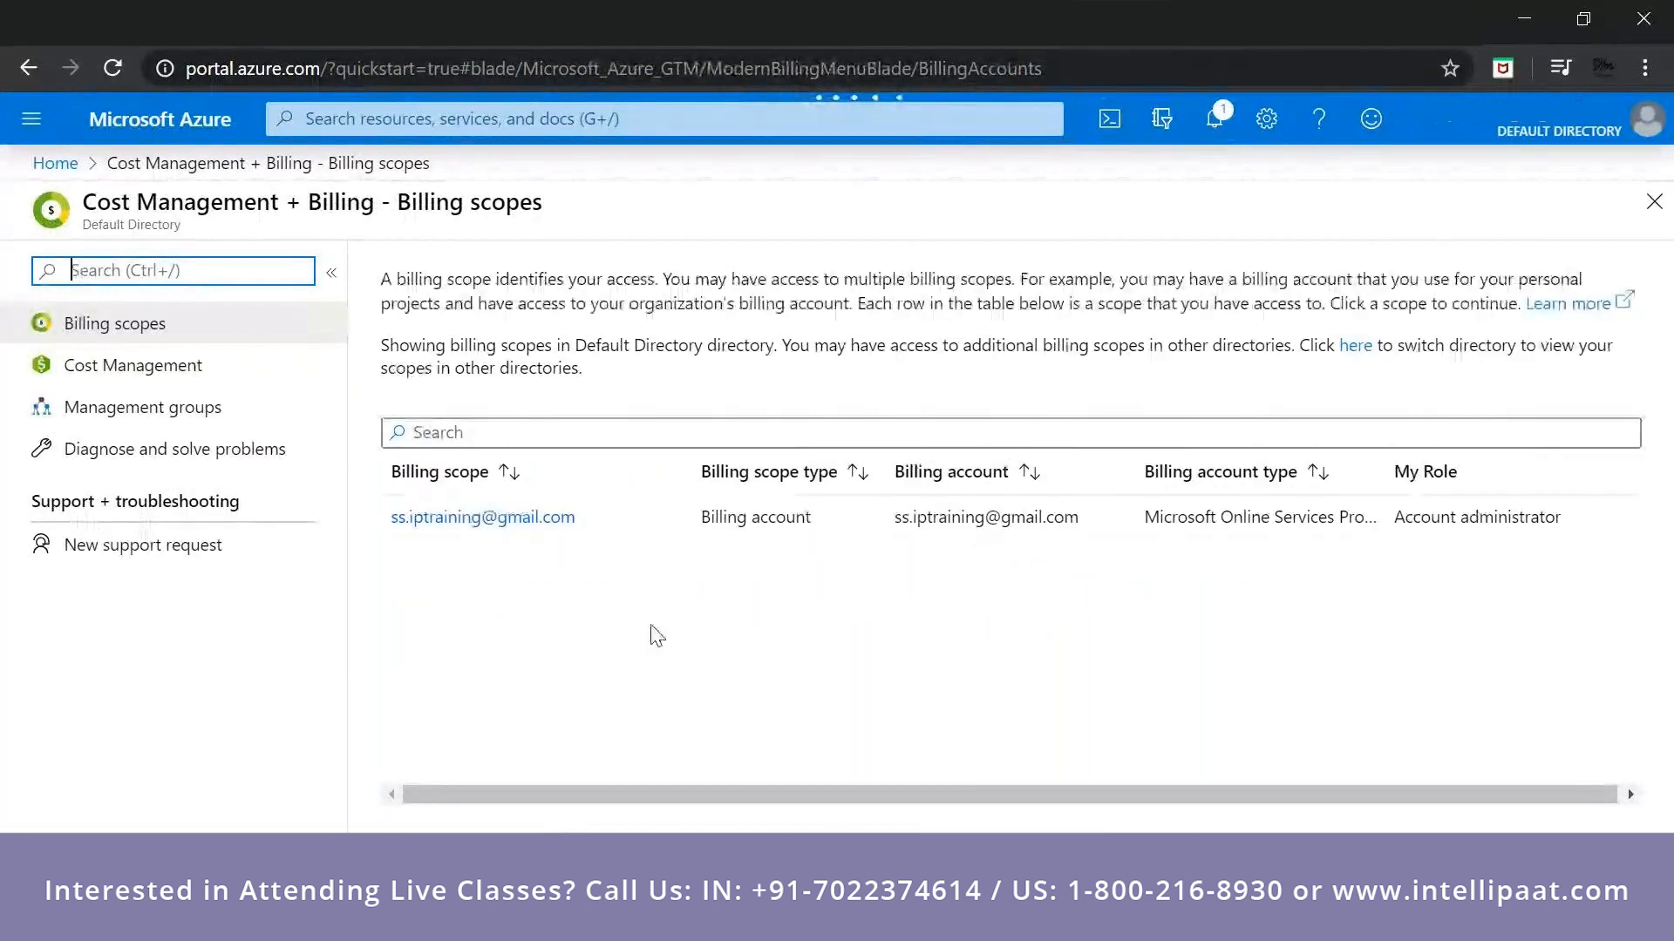
pyautogui.click(203, 367)
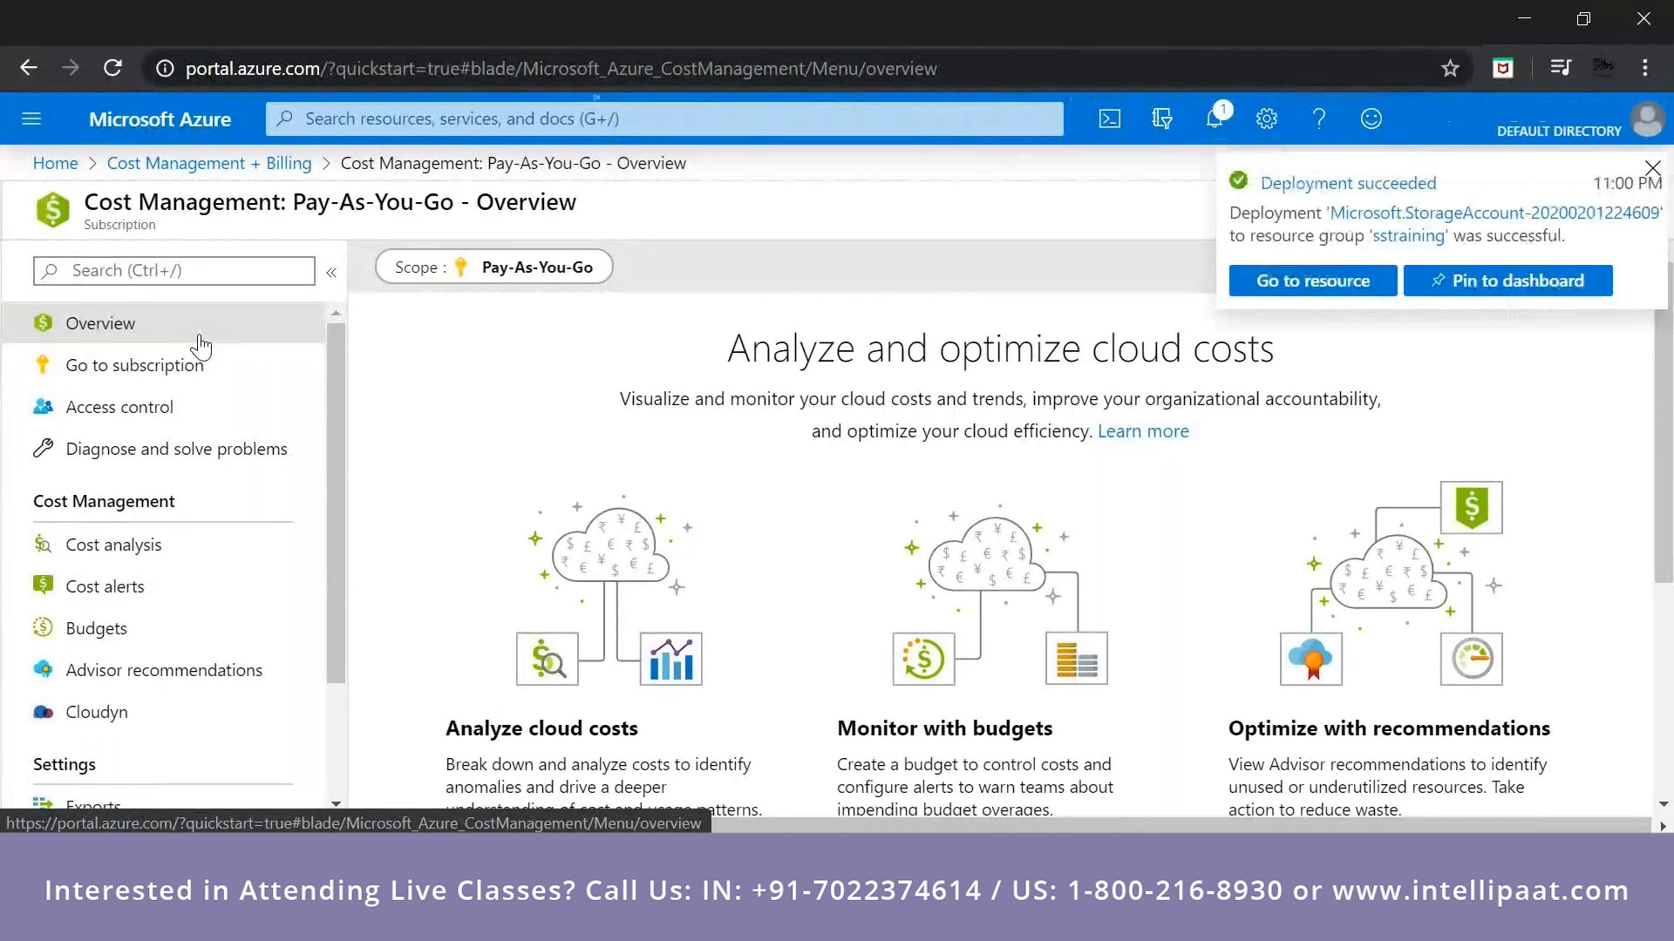
pyautogui.click(1218, 122)
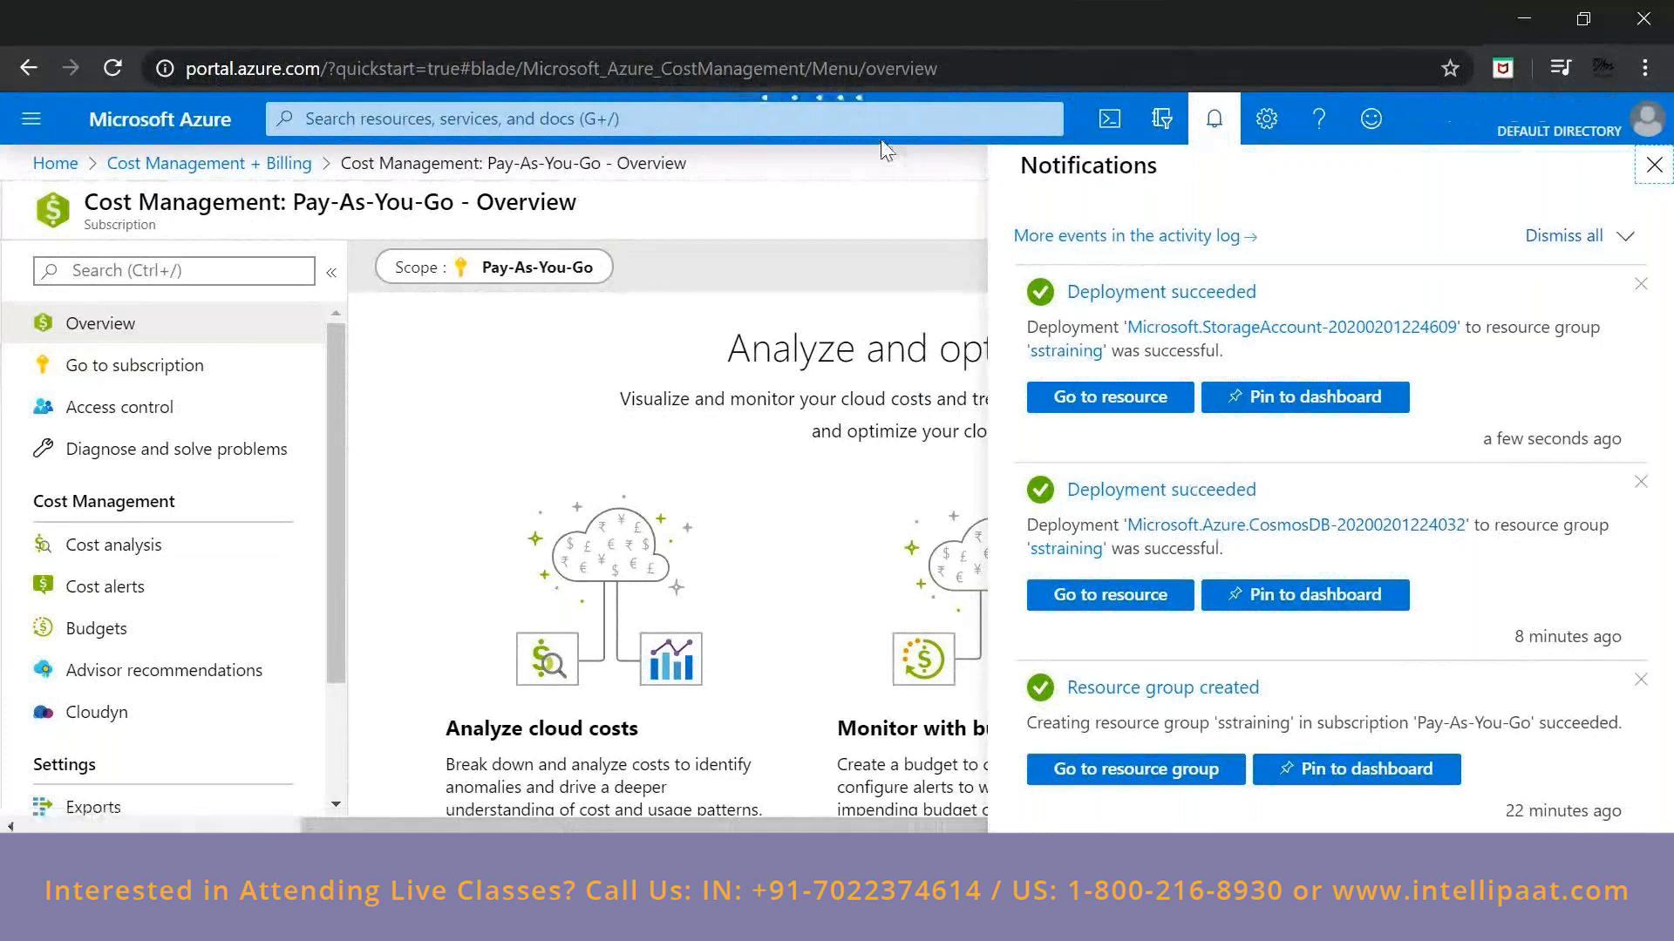
# Return to the portal home page, look through its sections and close the notifications.
pyautogui.click(672, 123)
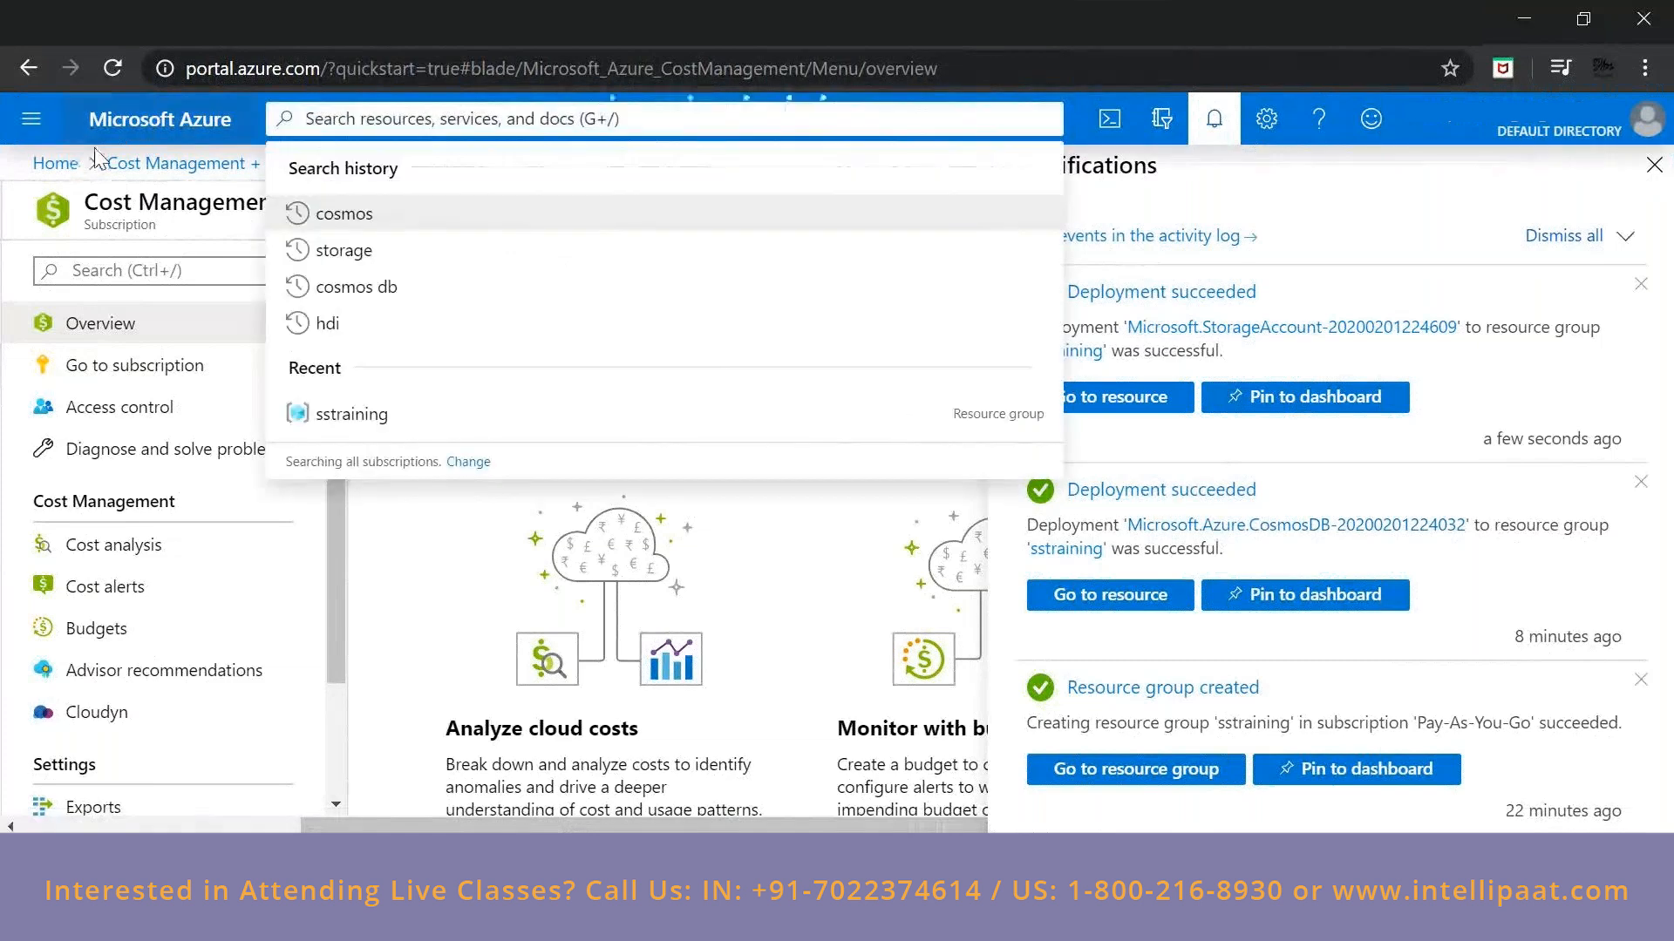
pyautogui.click(136, 131)
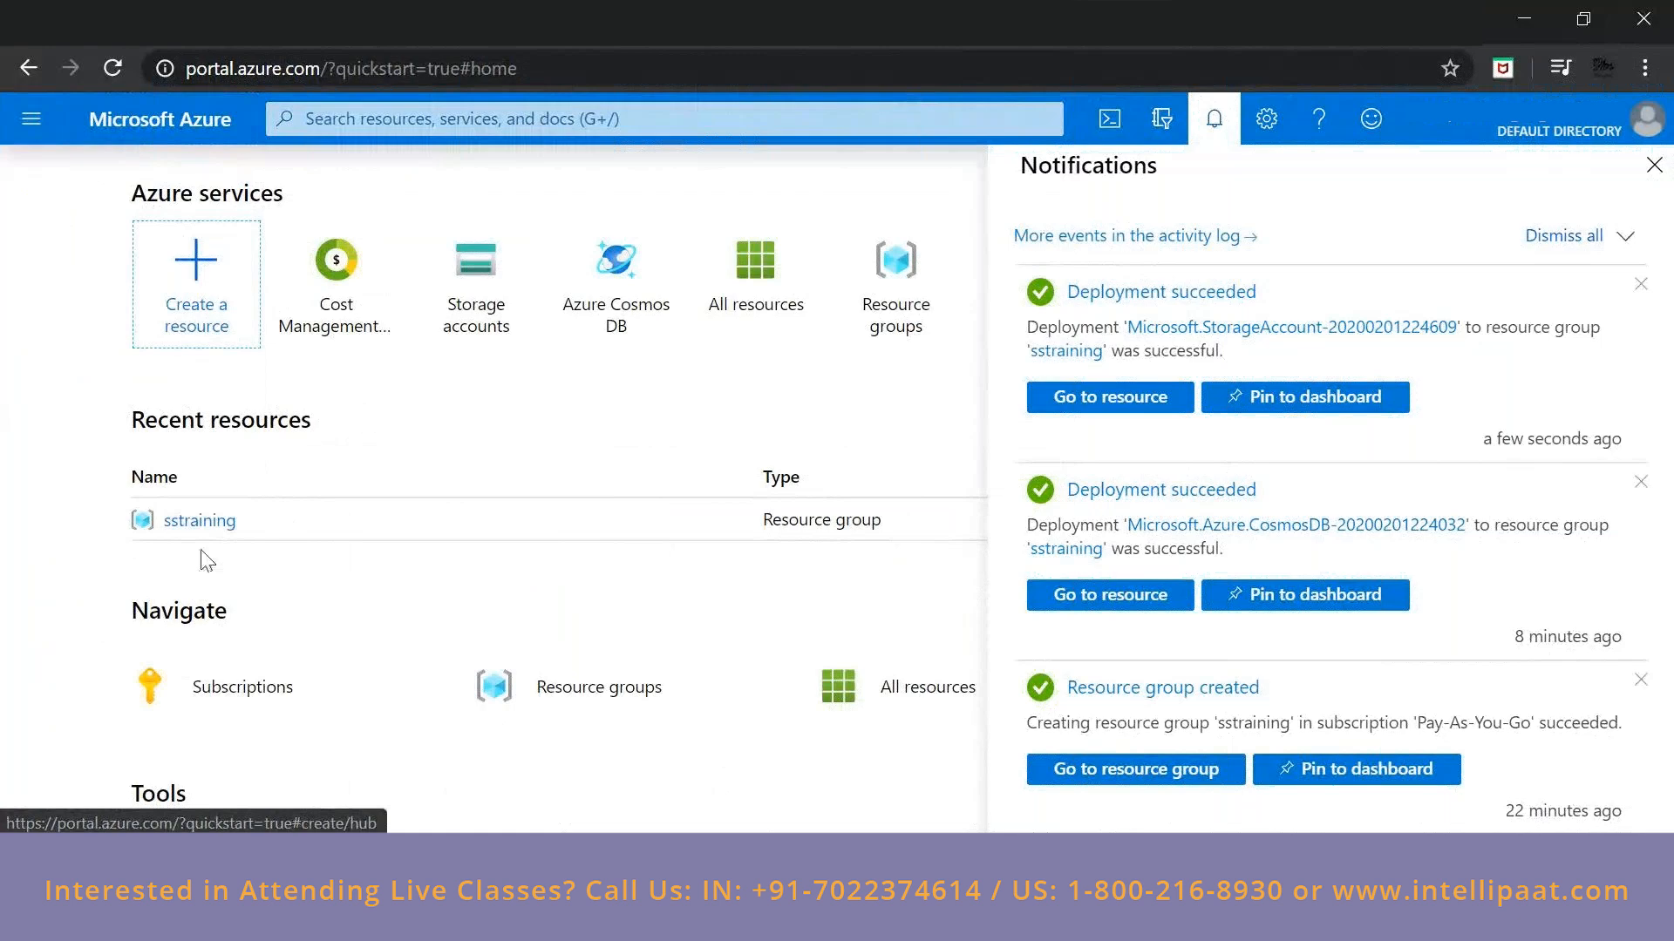
pyautogui.scroll(-2, 207, 561)
pyautogui.scroll(-1, 169, 403)
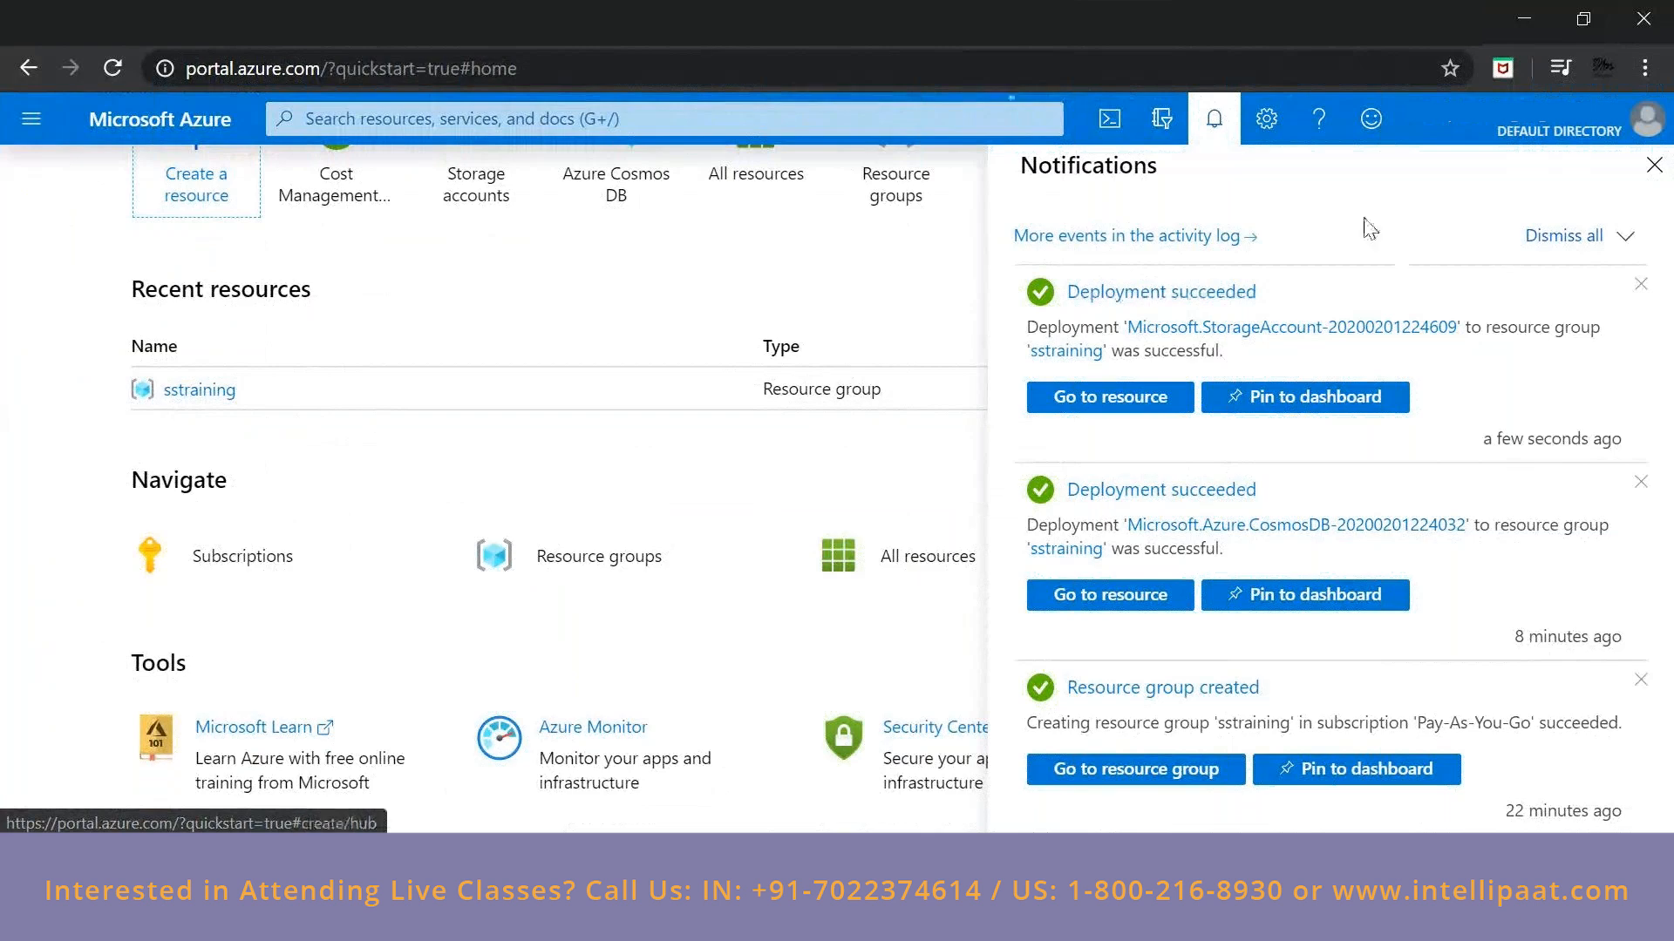
pyautogui.click(335, 598)
pyautogui.scroll(2, 307, 396)
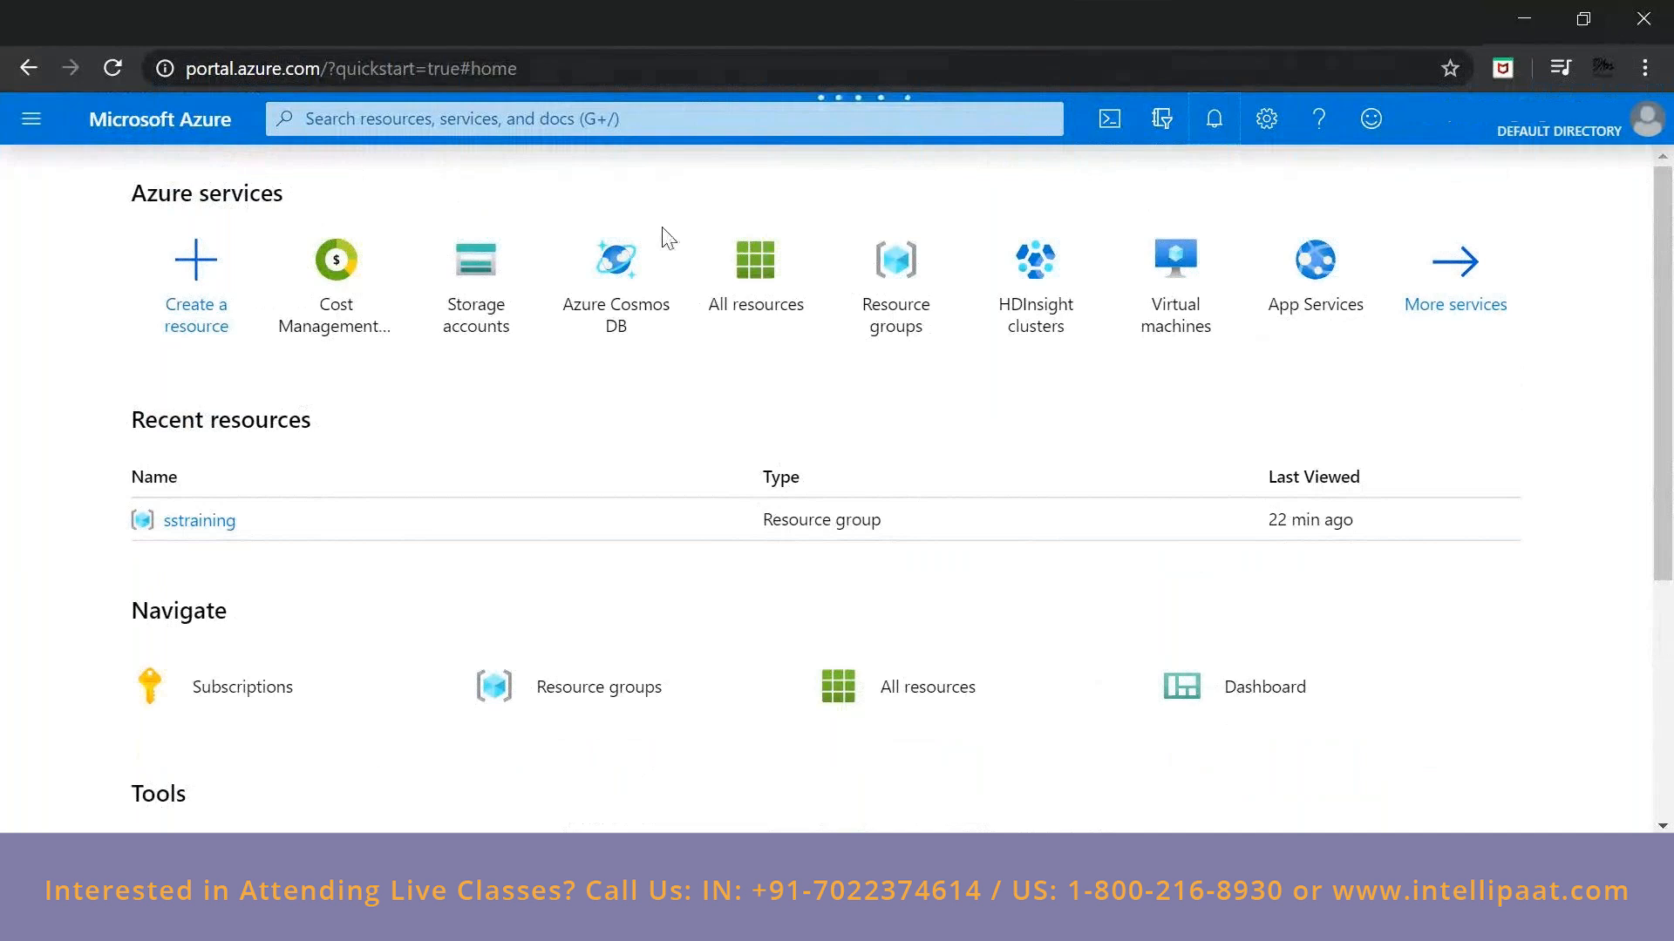
# Open the Cosmos DB deployment from the notifications, expand its deployment details and go to the sscosmosdbtraining resource.
pyautogui.click(1213, 119)
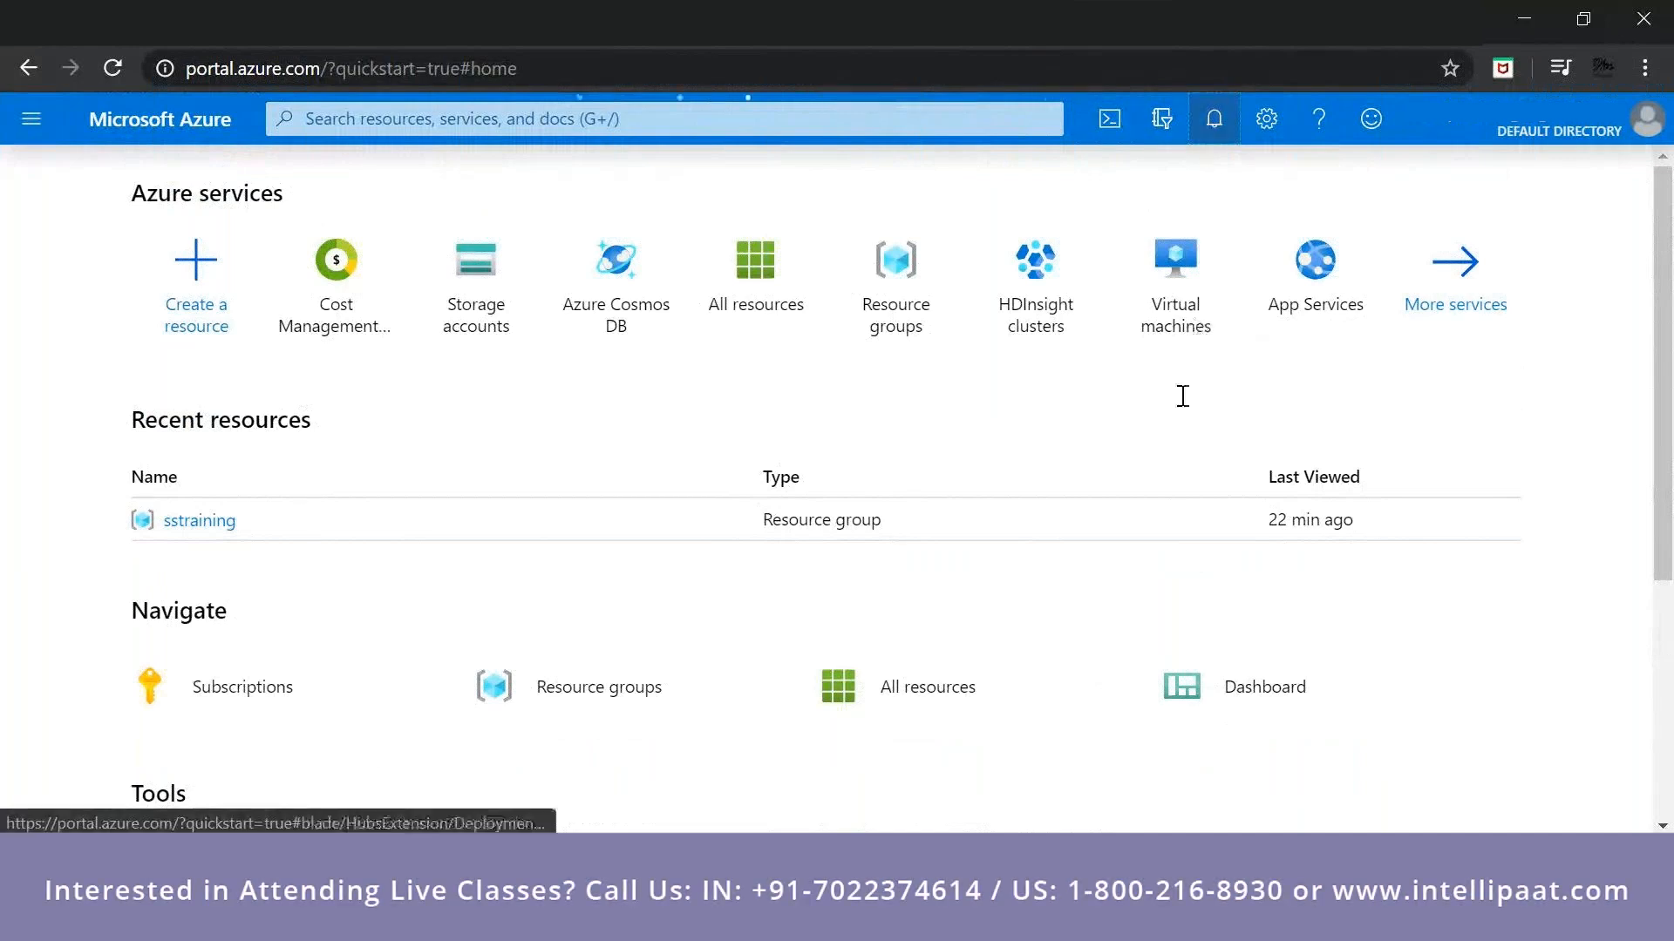
pyautogui.click(1333, 519)
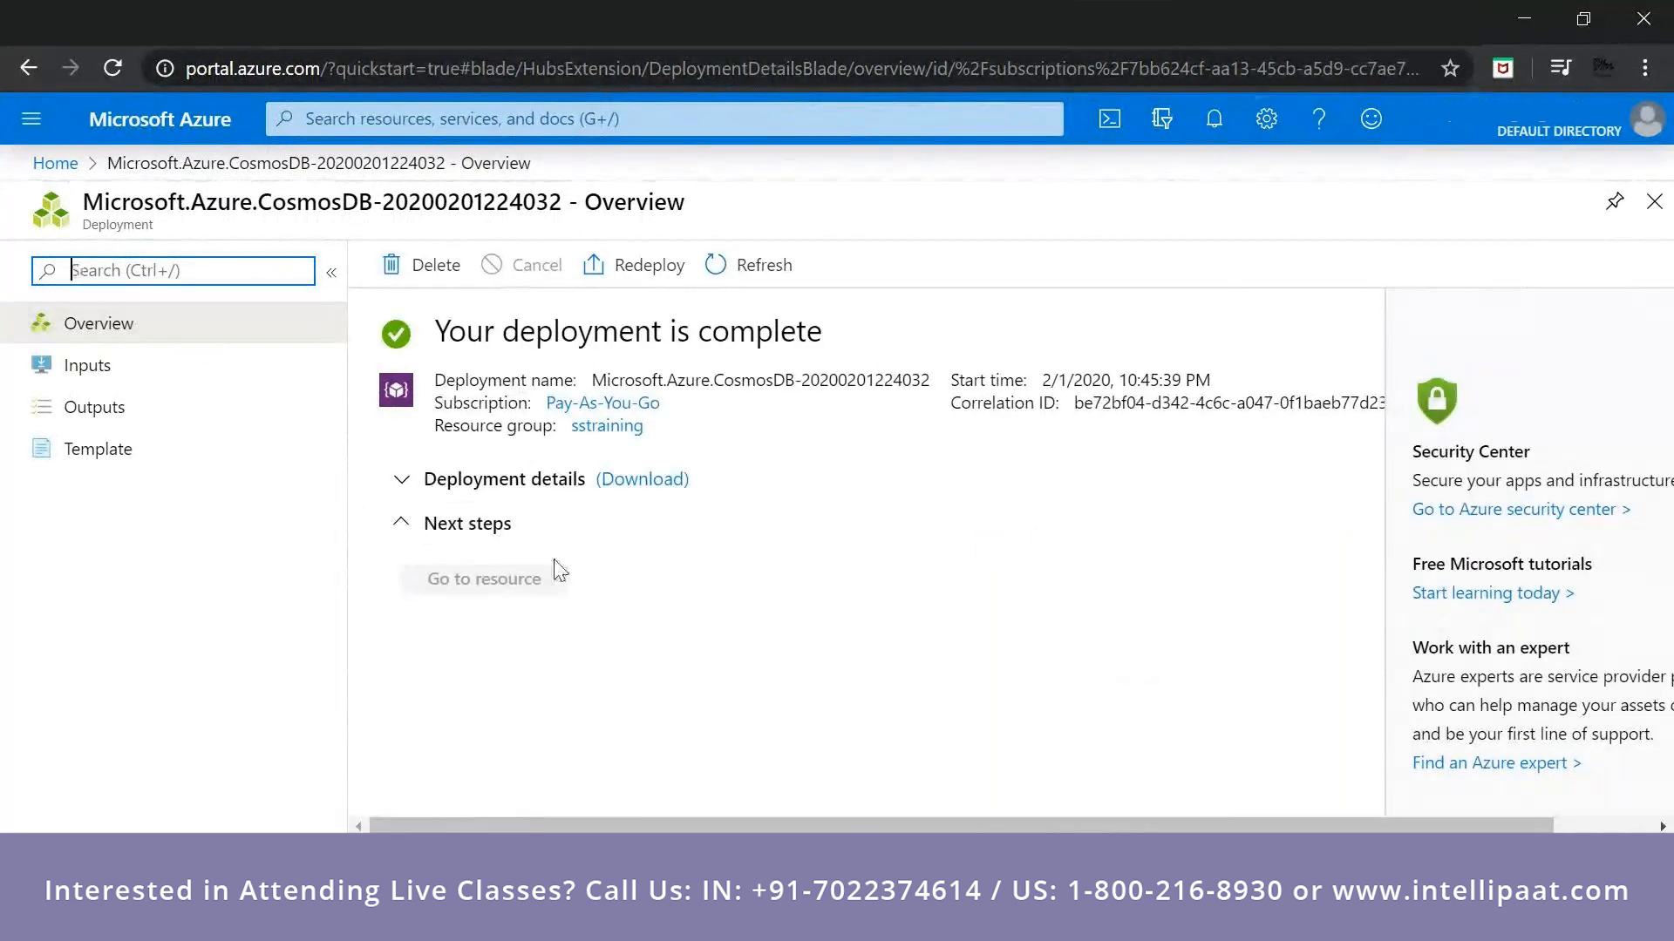
pyautogui.click(854, 494)
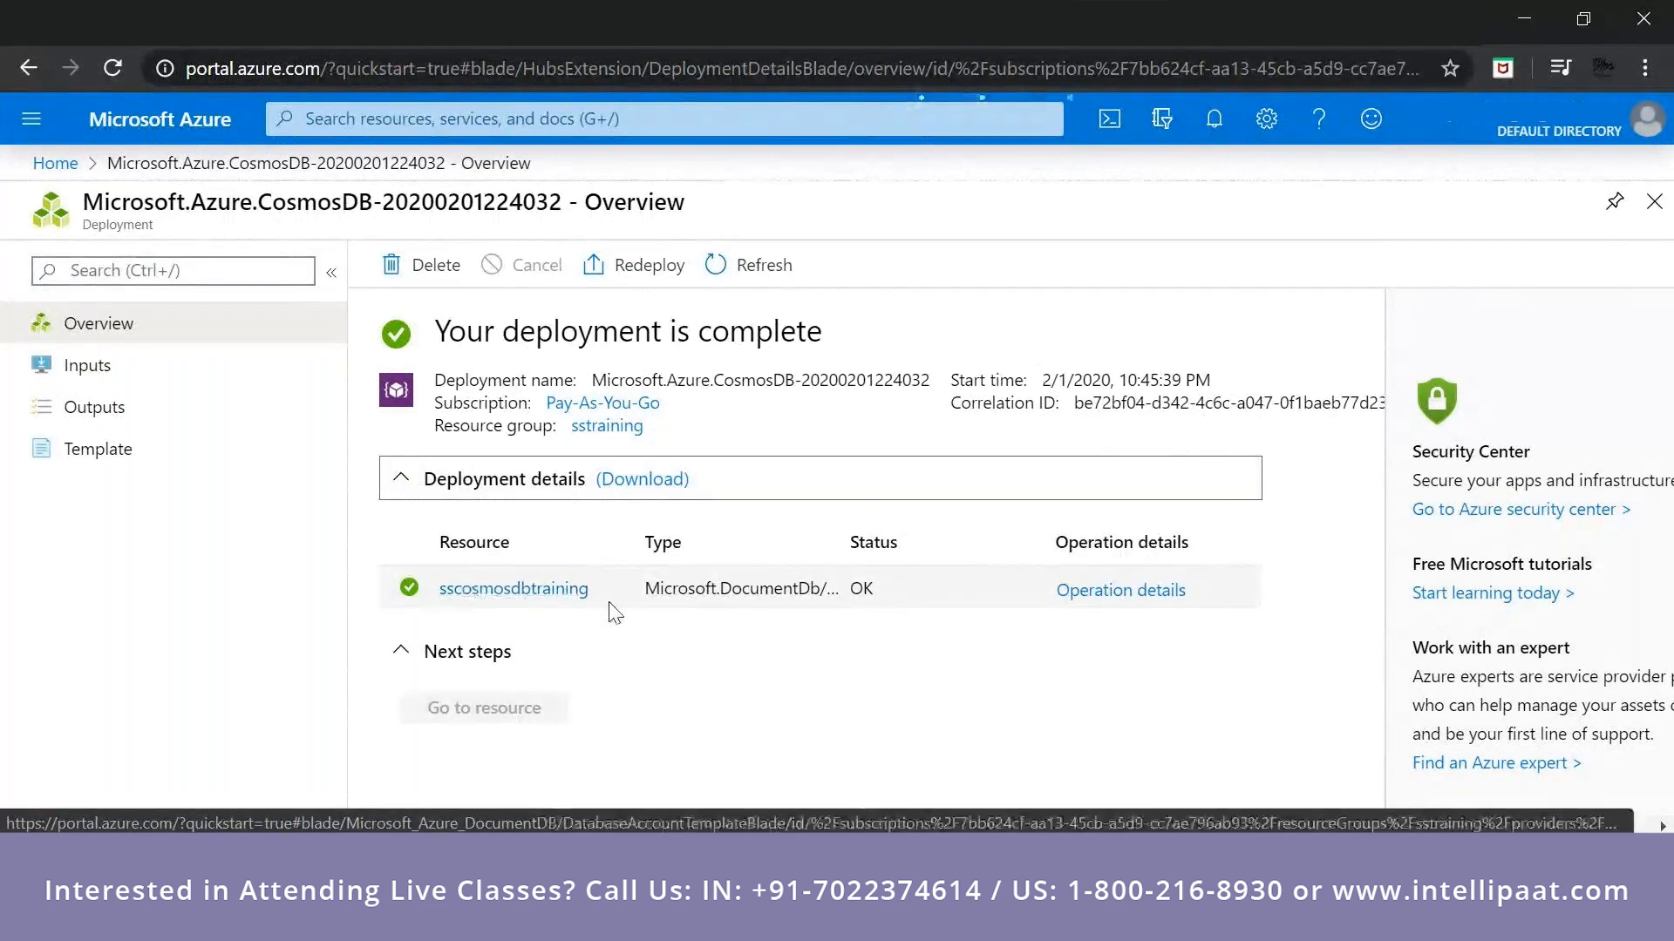
pyautogui.moveTo(744, 593); pyautogui.dragTo(721, 591)
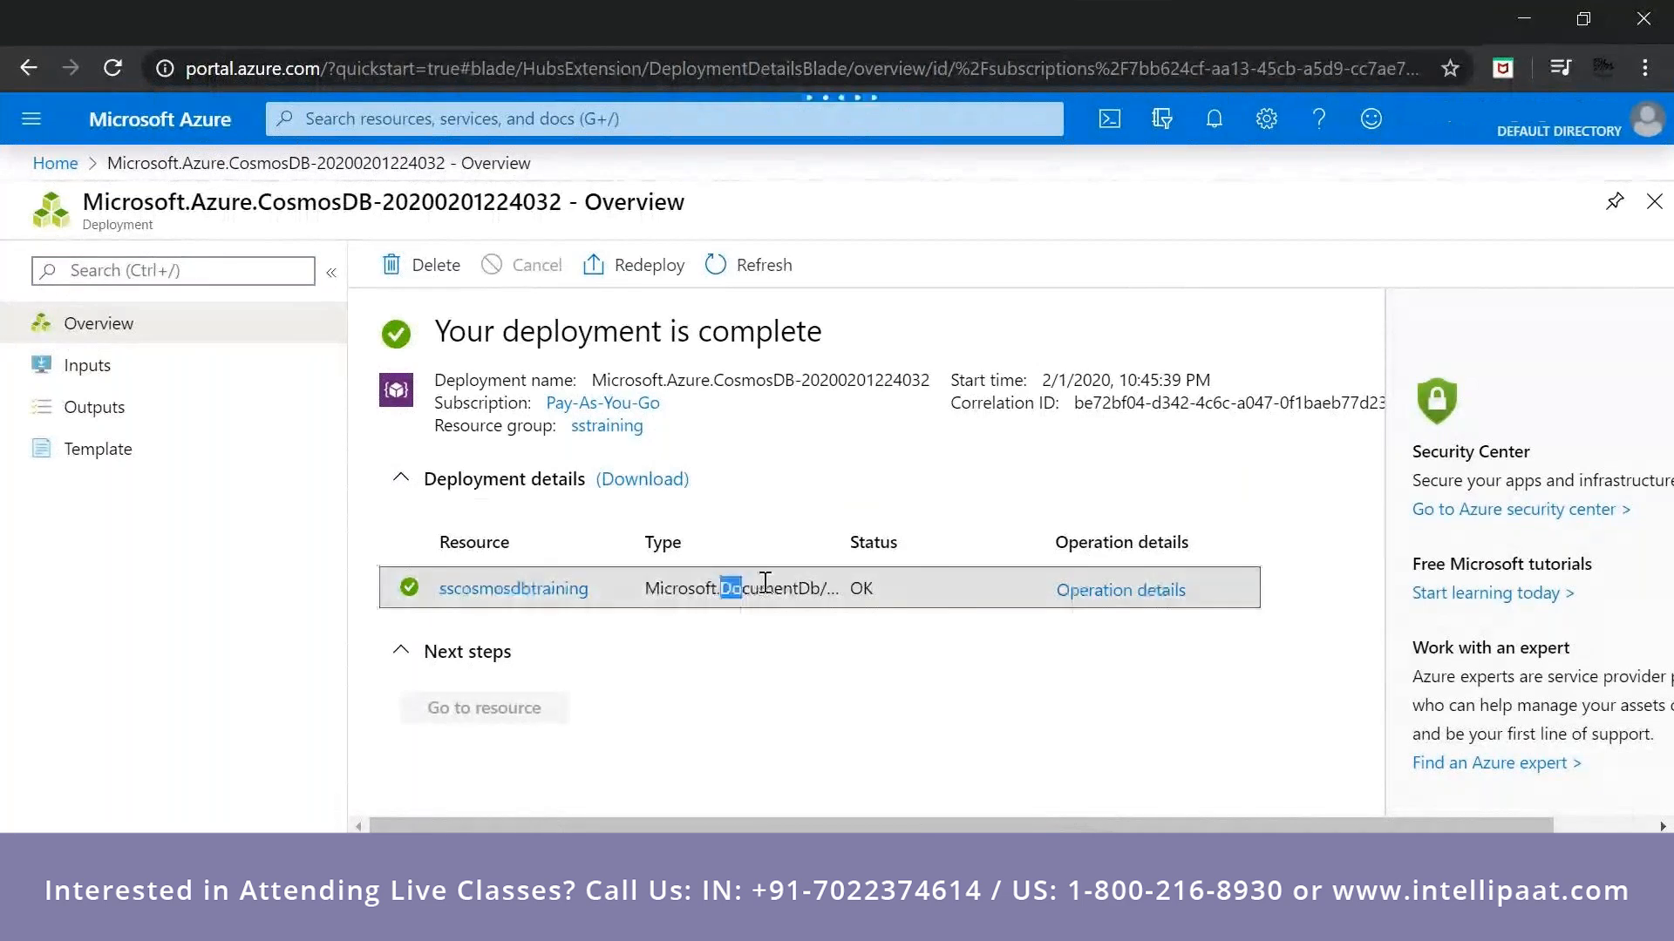
pyautogui.click(521, 593)
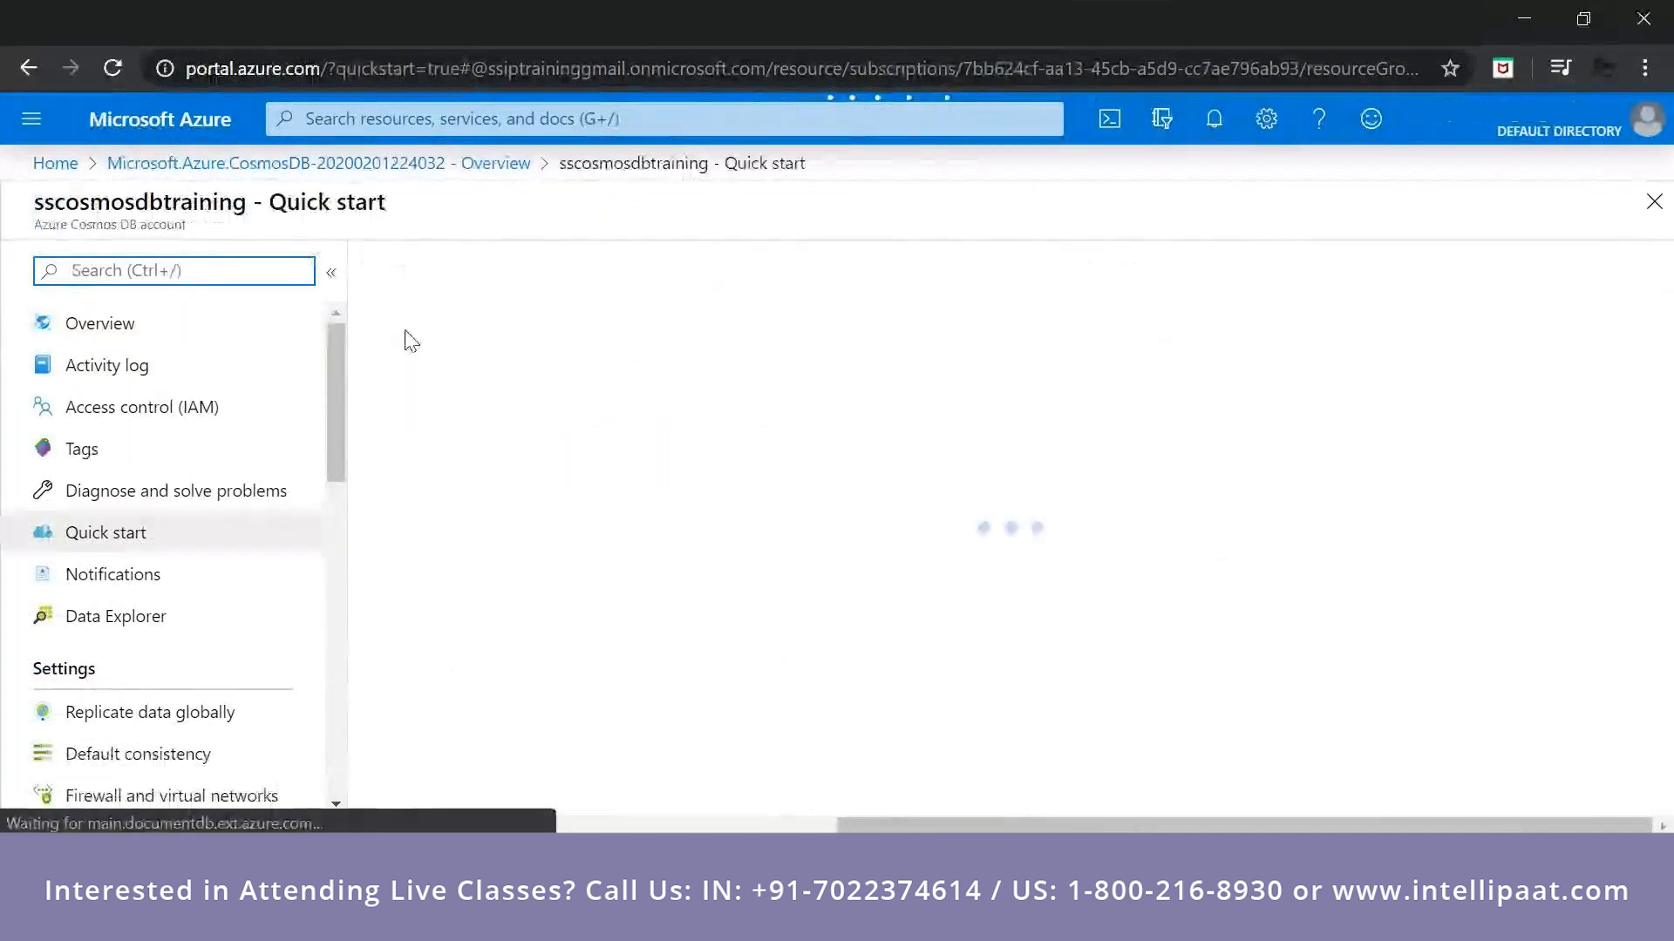
# Open the overview of the sscosmosdbtraining account and copy its URI.
pyautogui.click(142, 326)
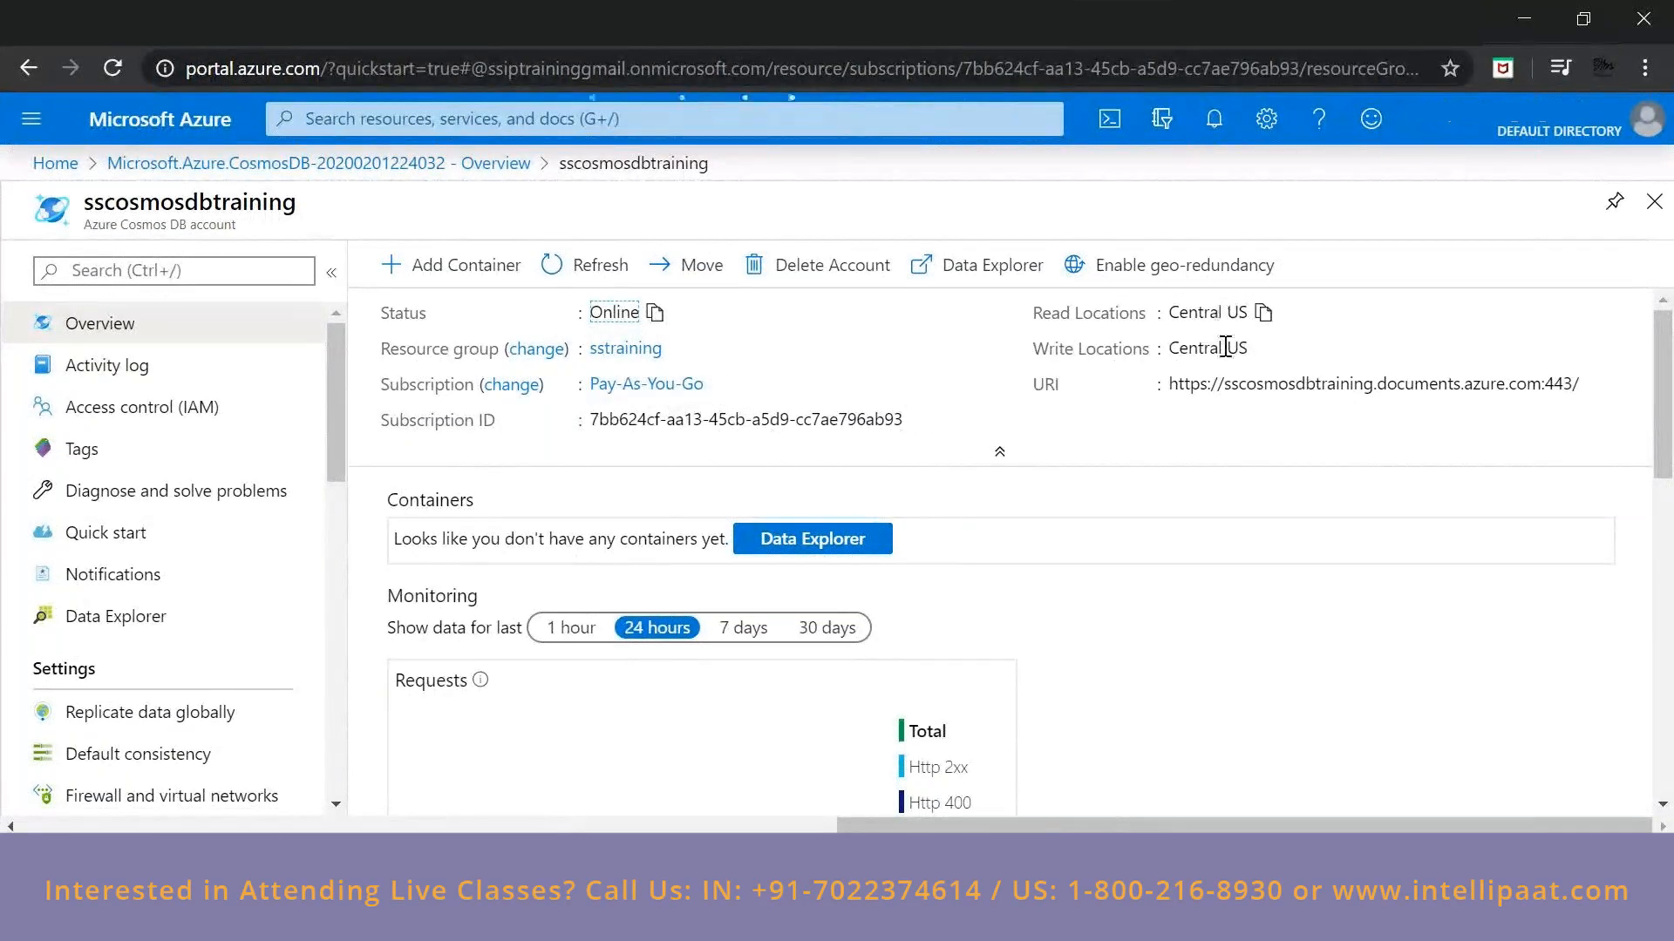
pyautogui.click(1594, 385)
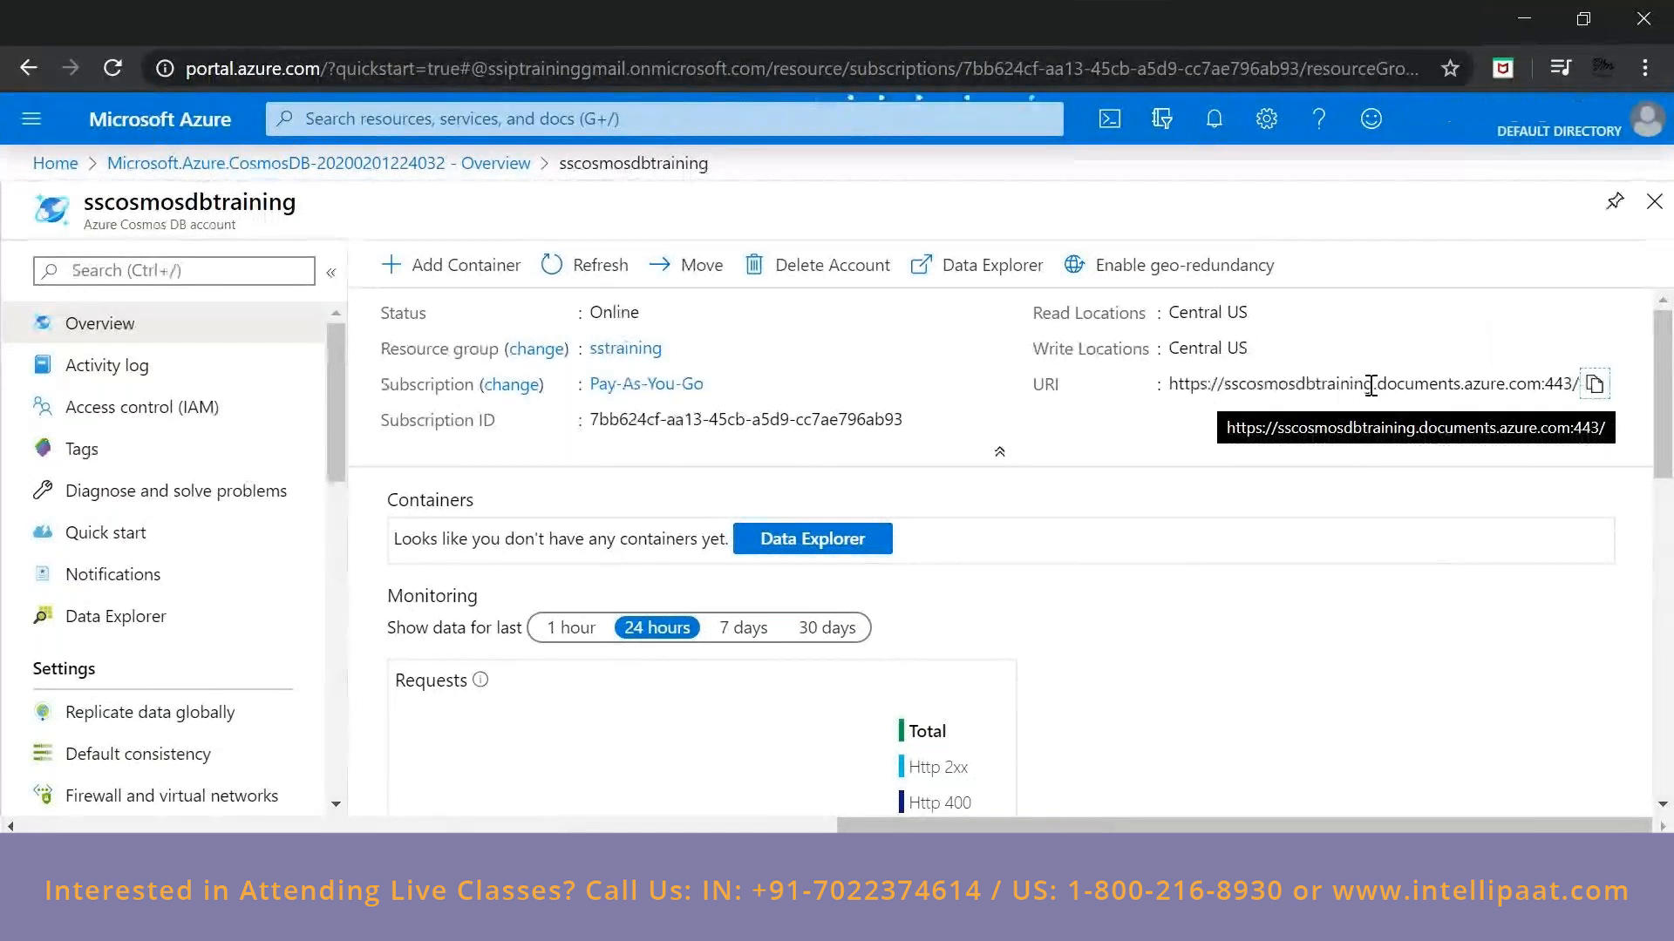
pyautogui.click(1592, 386)
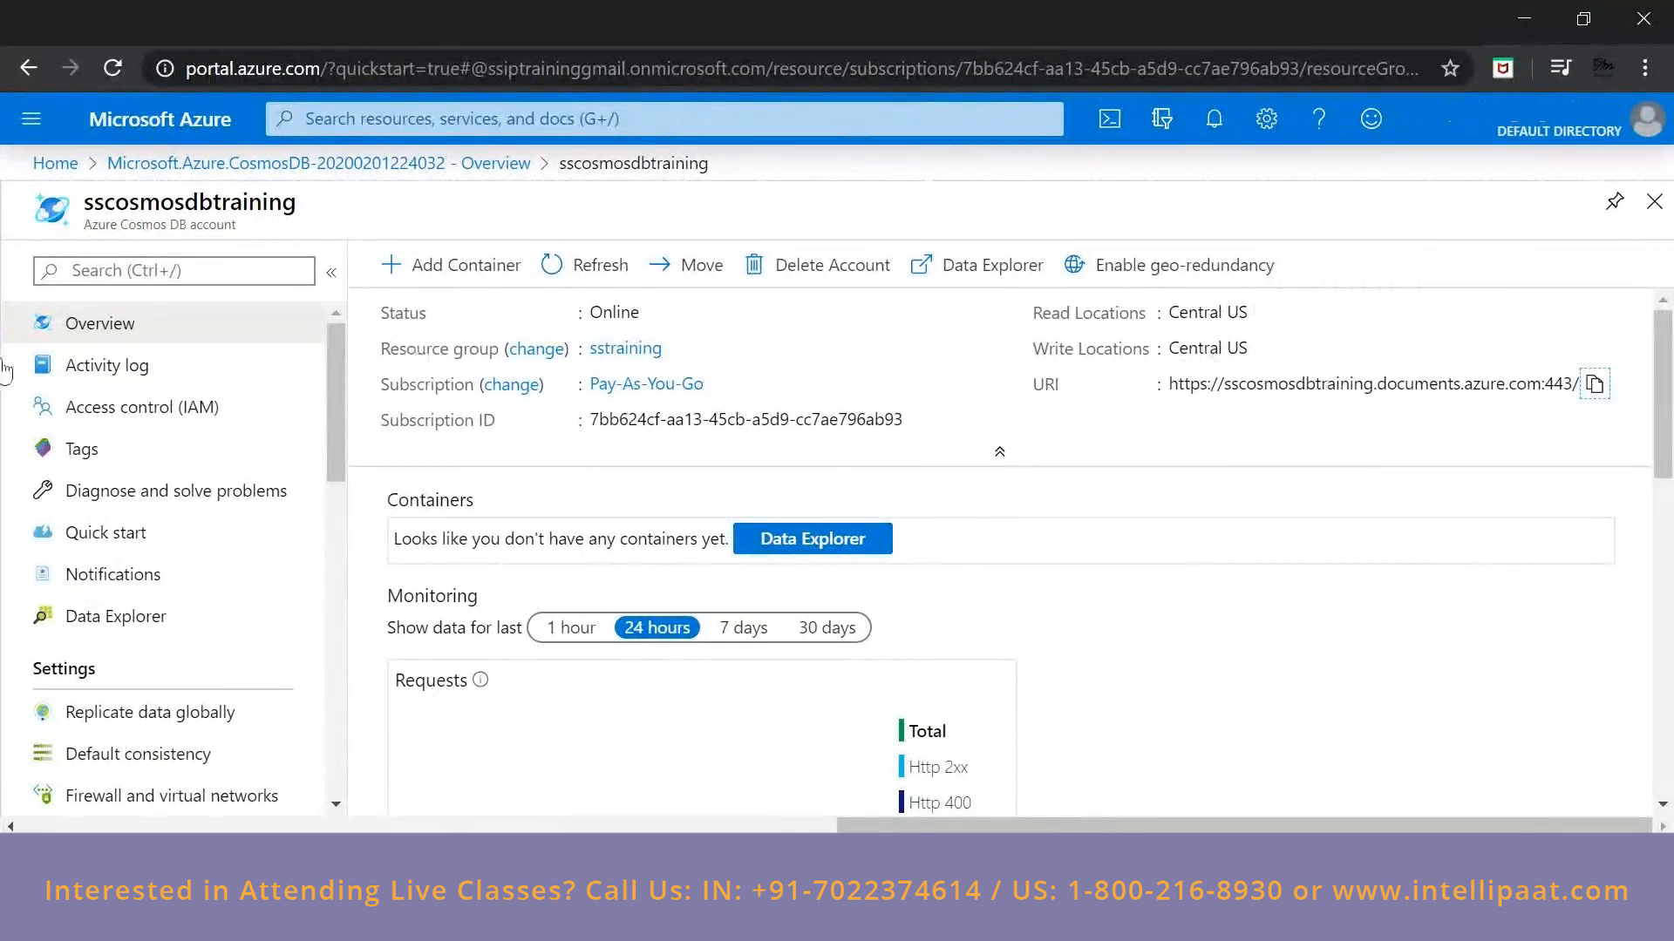
# View the Cosmos DB account's activity log and open the role assignments in its access control.
pyautogui.click(120, 373)
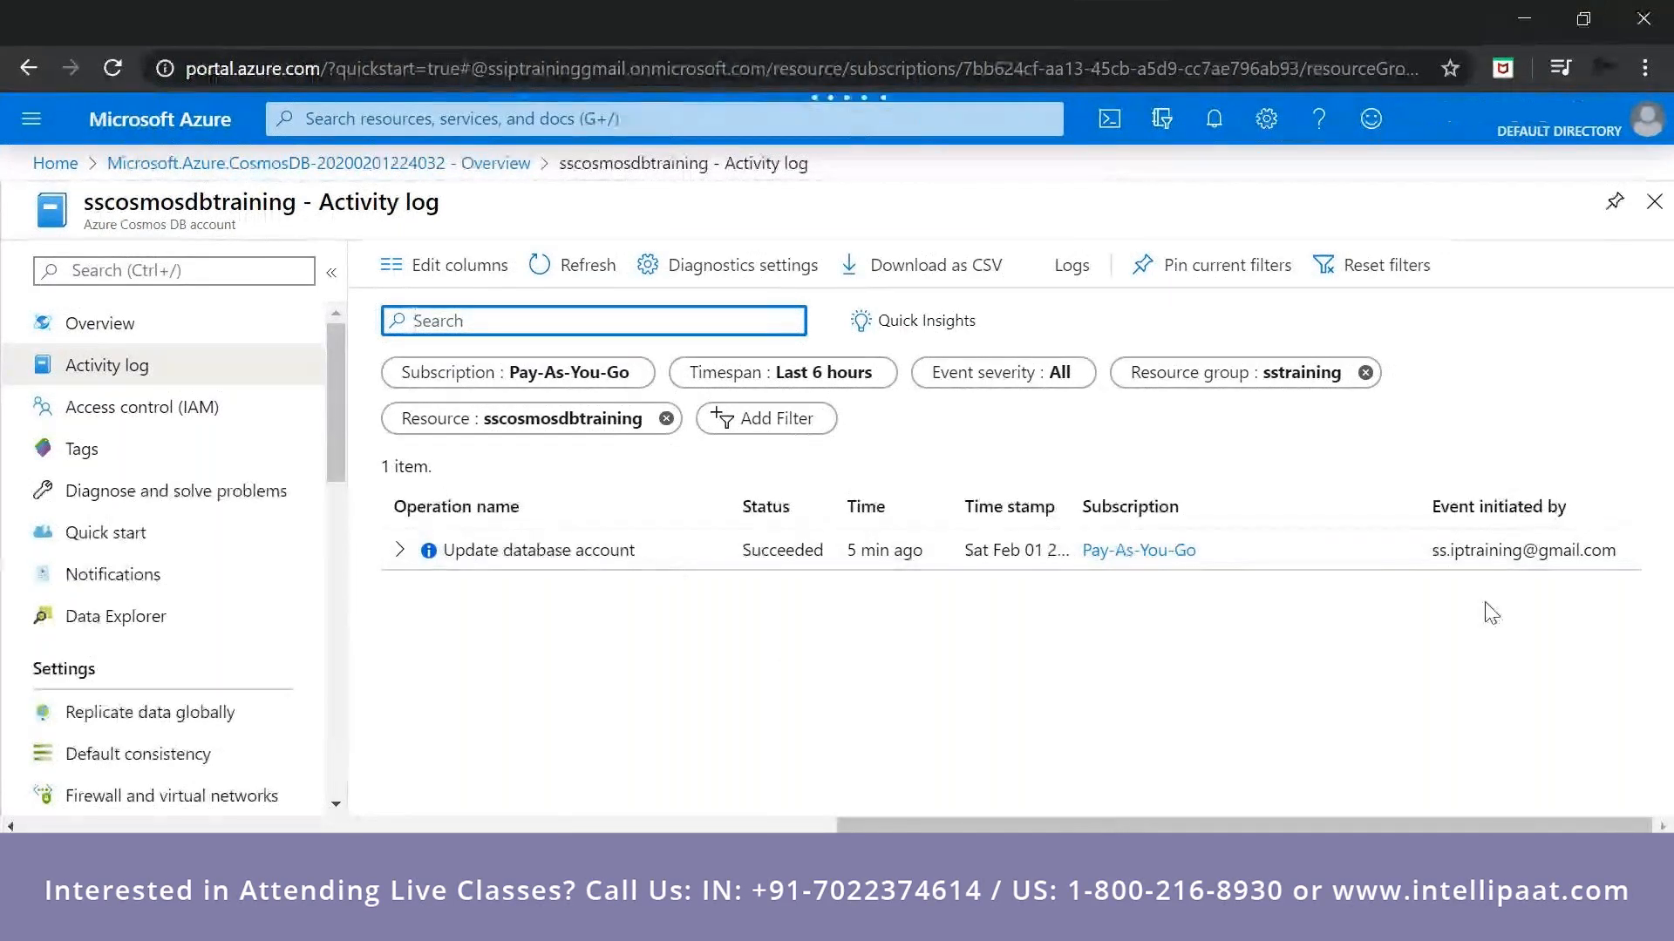
pyautogui.click(157, 410)
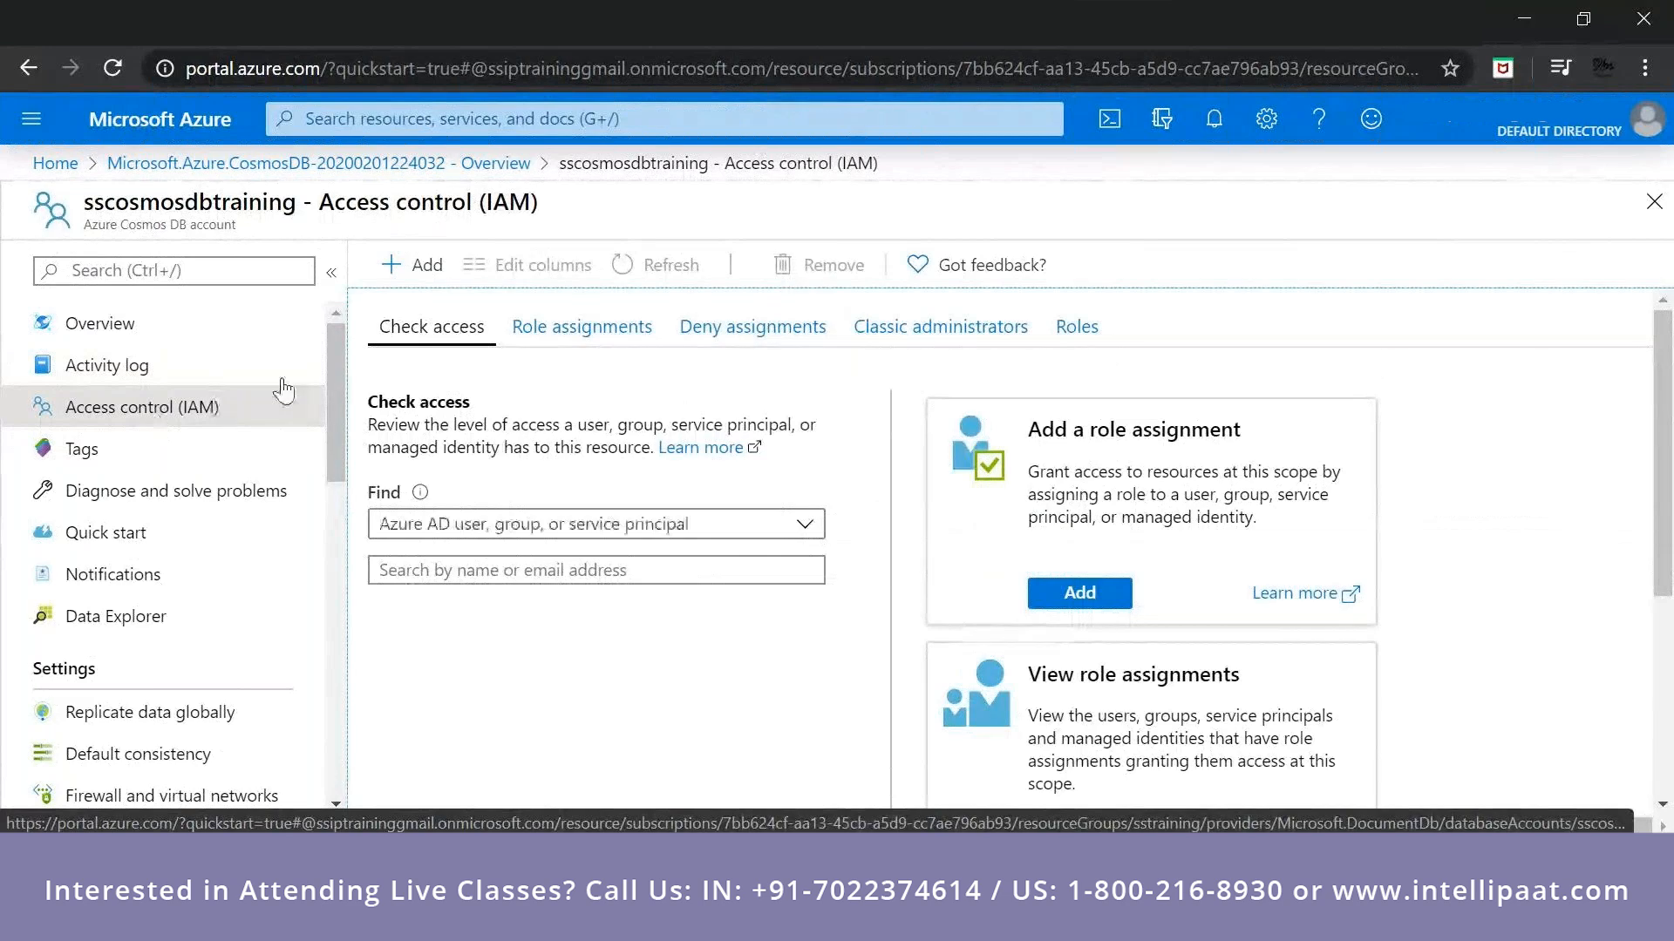
pyautogui.click(583, 327)
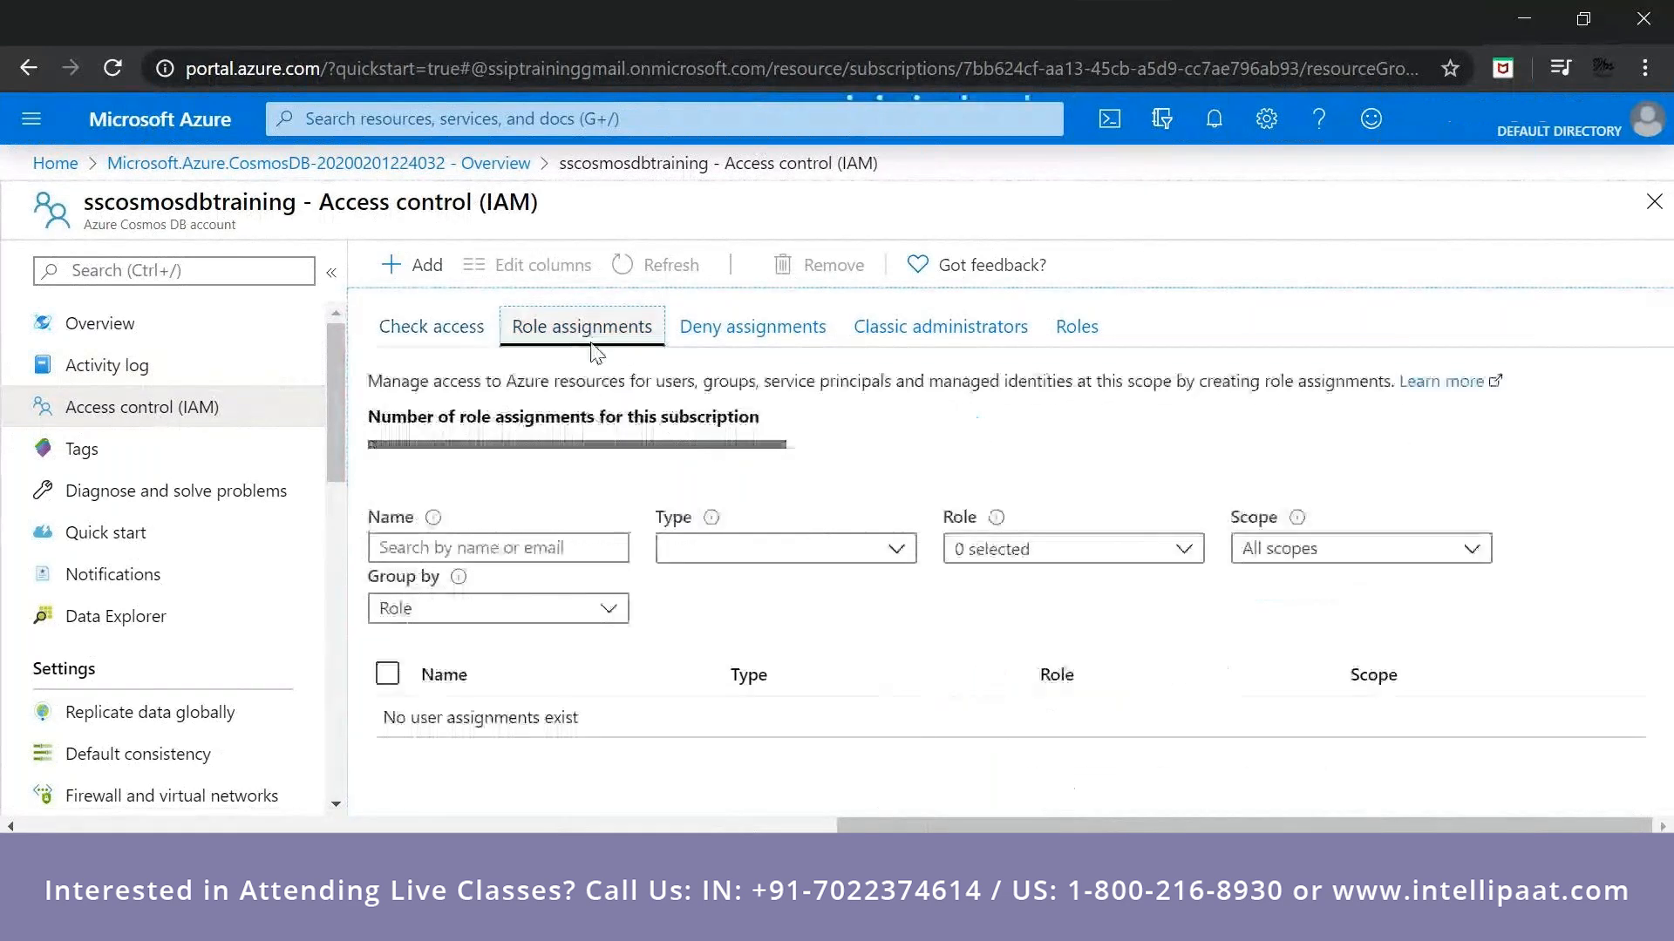
# Try filtering the role assignments by the name "ss" and clear the name filter.
pyautogui.click(488, 547)
pyautogui.click(474, 599)
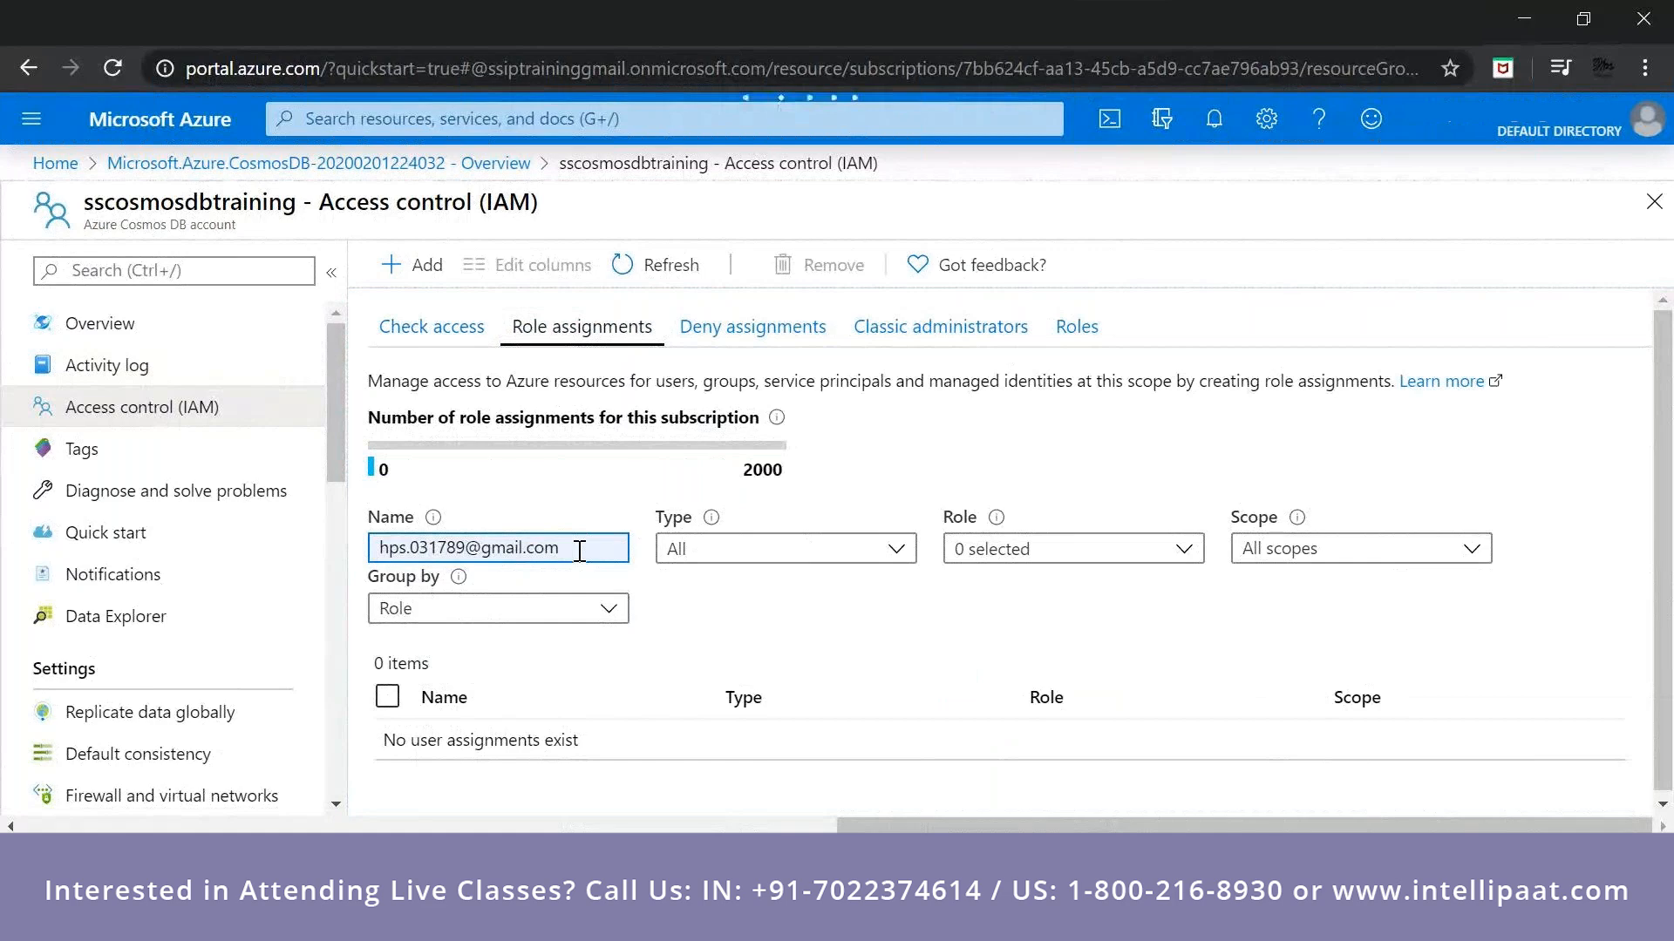
pyautogui.moveTo(578, 549); pyautogui.dragTo(29, 550)
pyautogui.press('BackSpace')
pyautogui.write('ss')
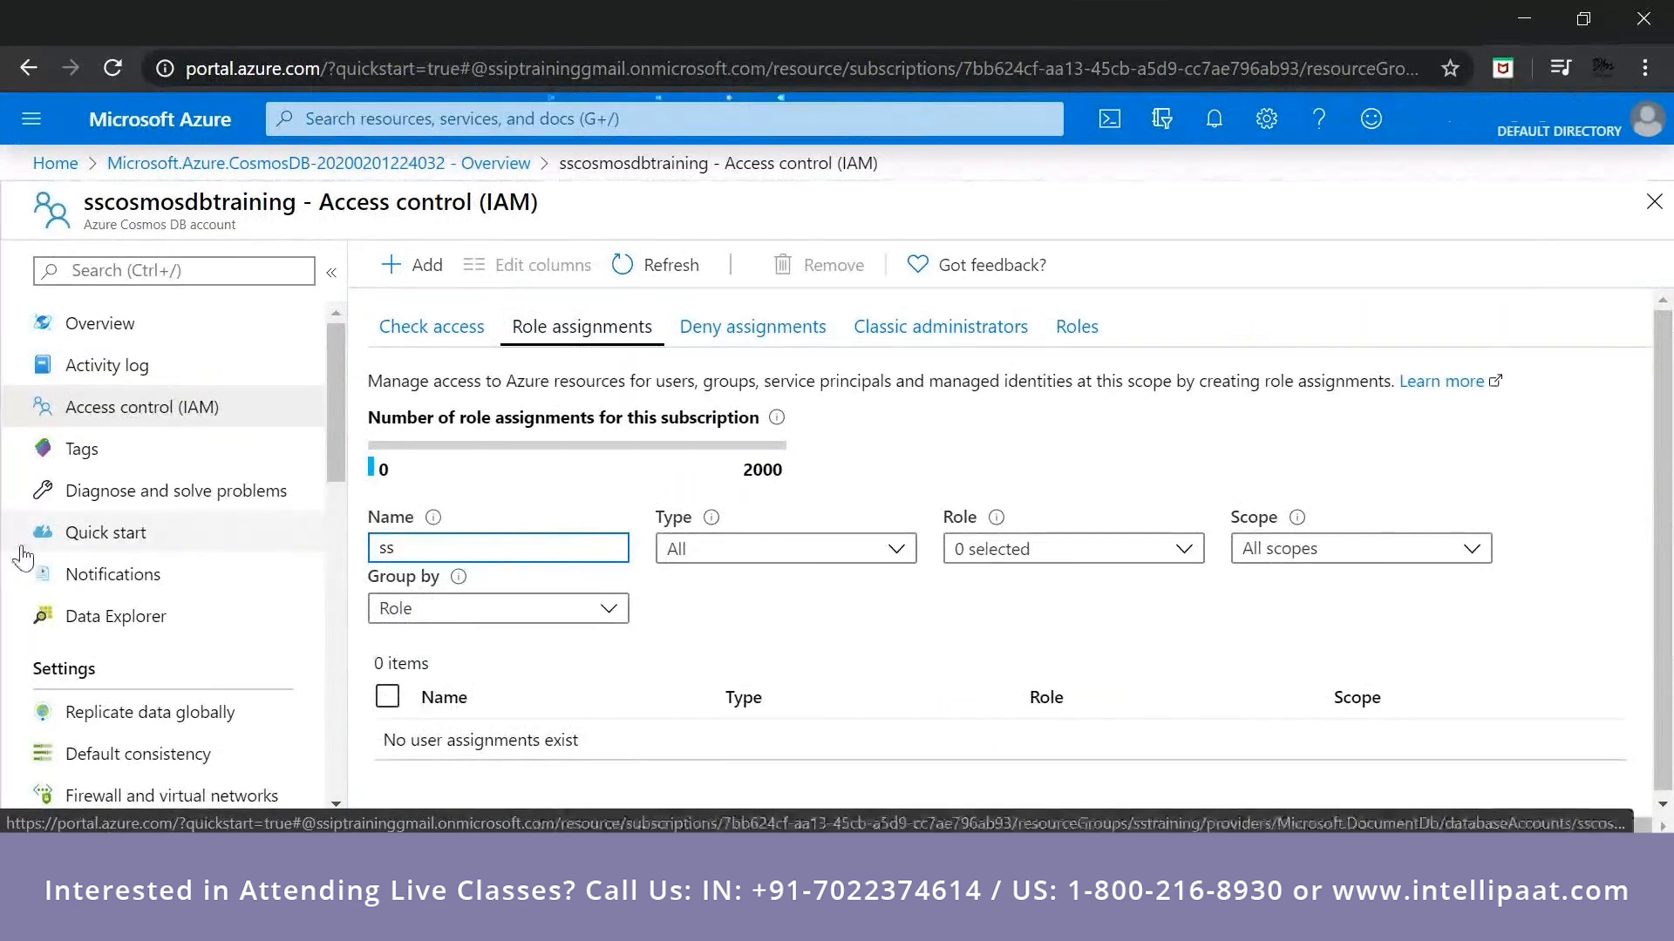
pyautogui.press('BackSpace')
pyautogui.press('BackSpace')
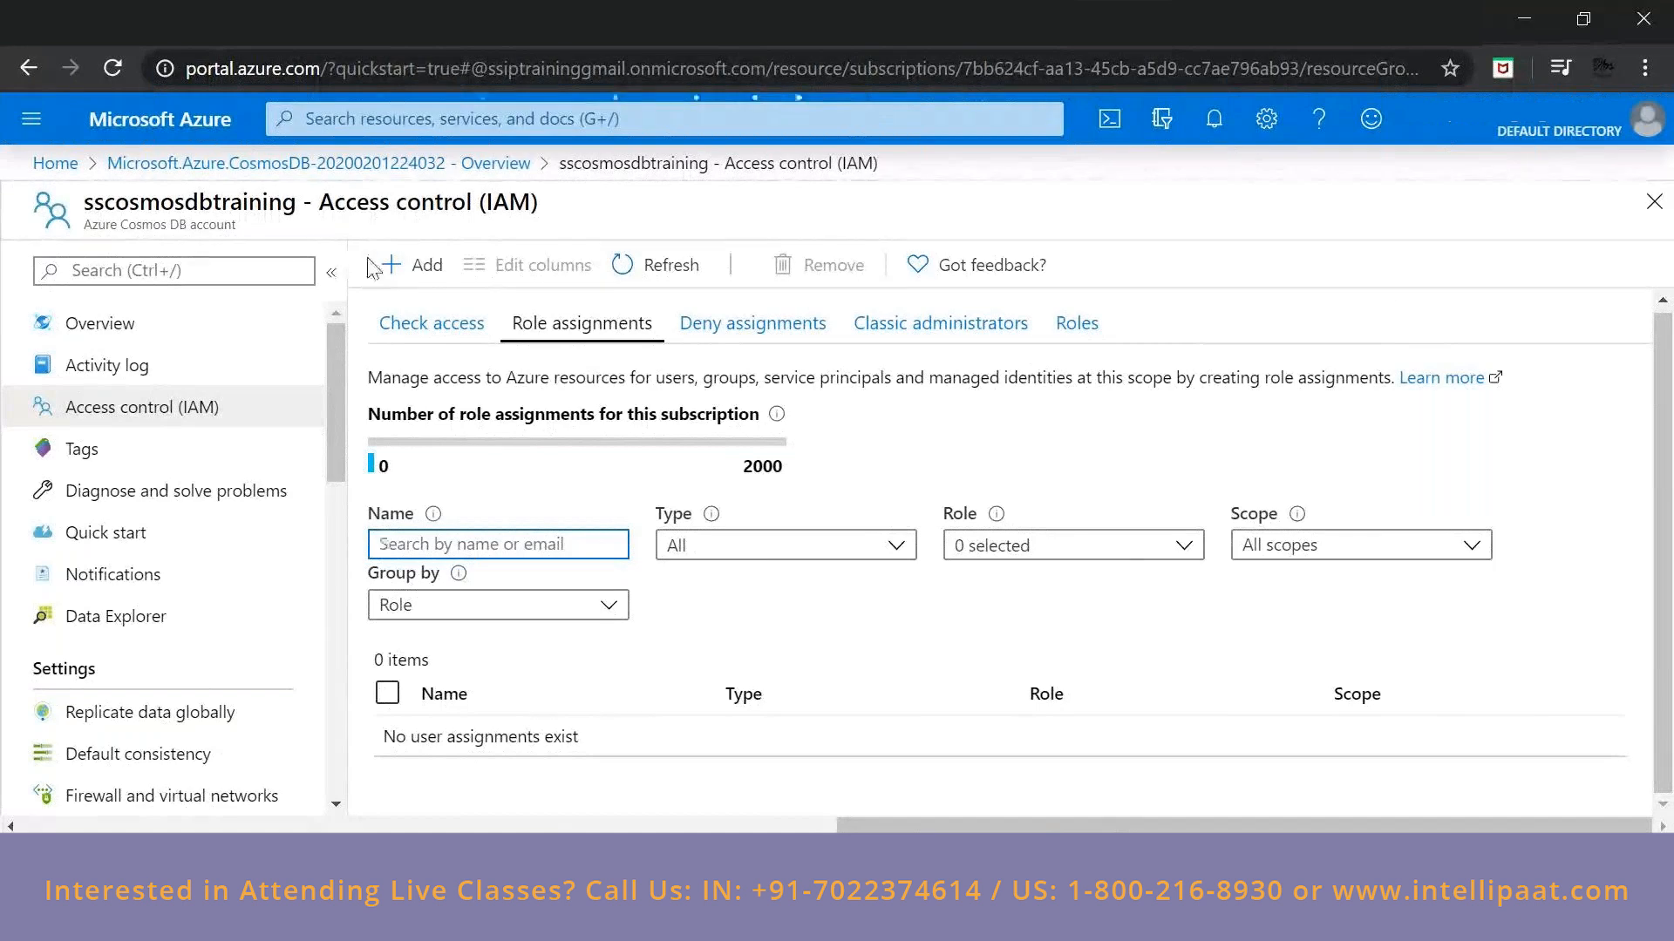
# Start a role assignment for the Cosmos DB account, set the access assignment to Data Factory, and discard it.
pyautogui.click(409, 265)
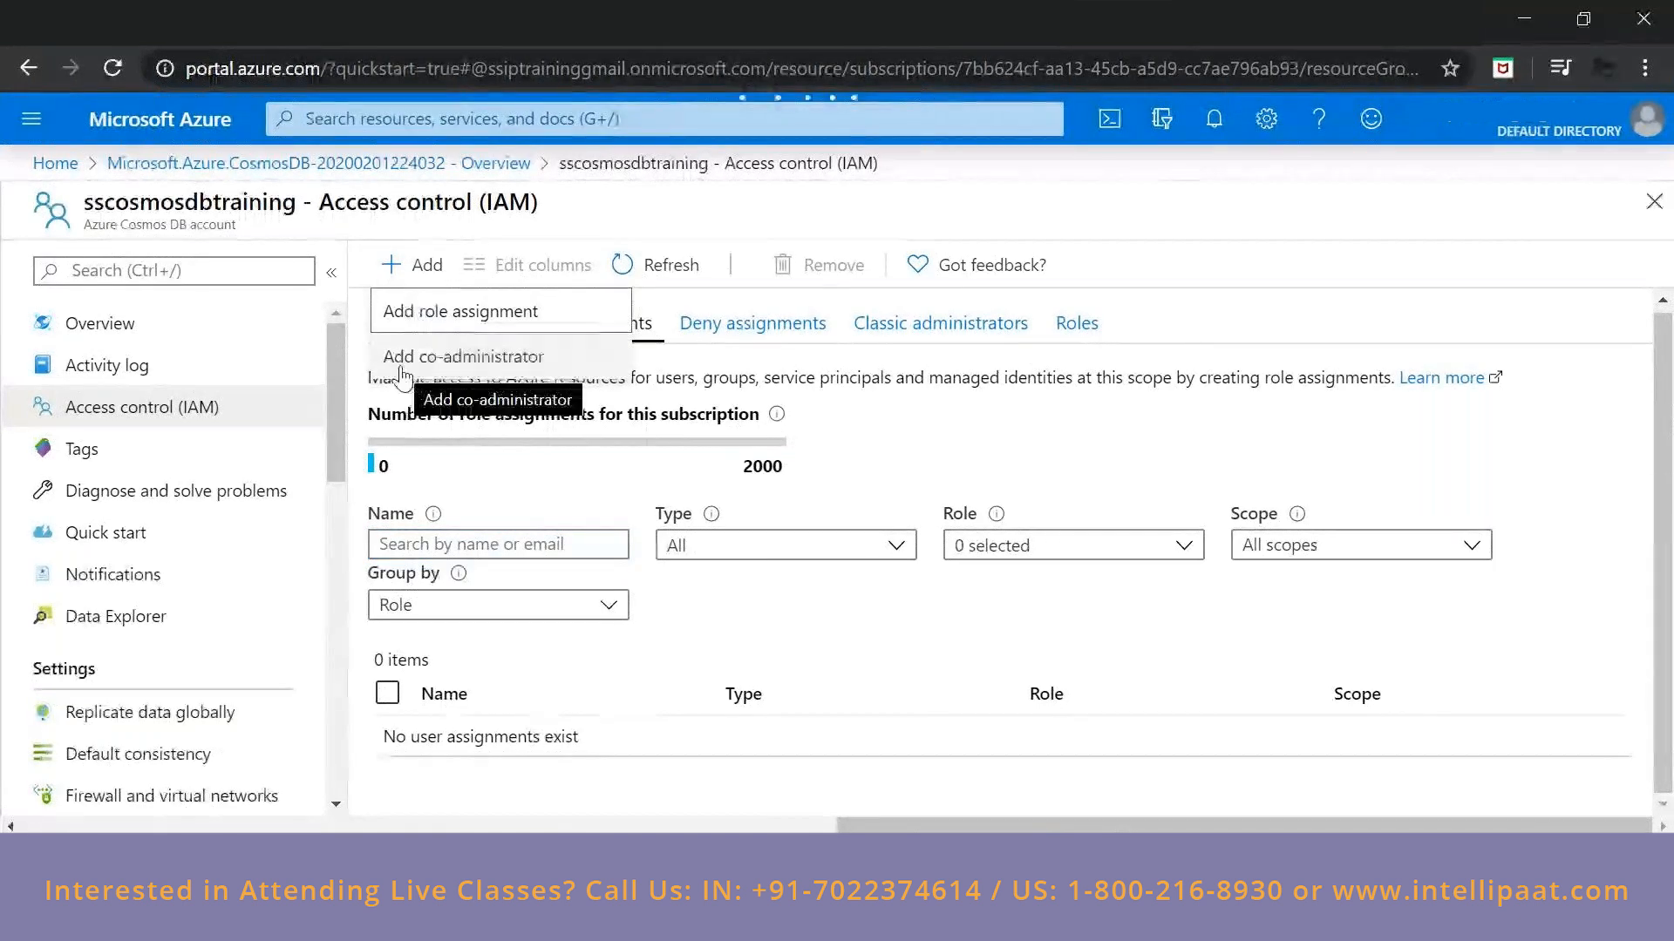
pyautogui.click(439, 313)
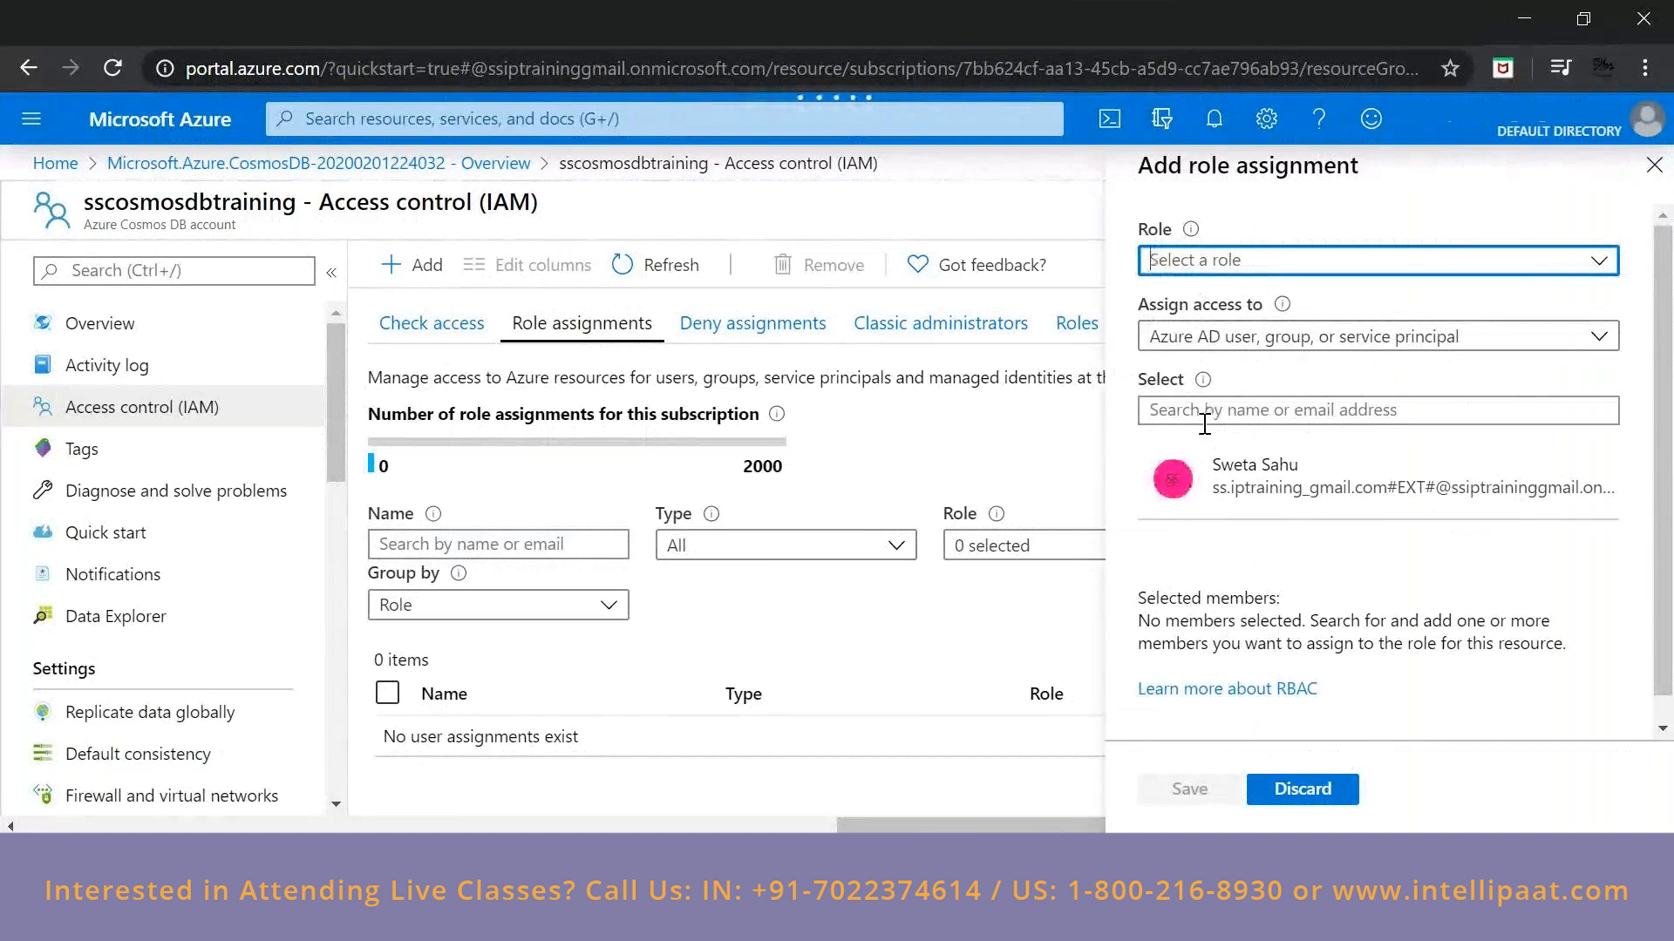
pyautogui.click(1321, 343)
pyautogui.click(1321, 343)
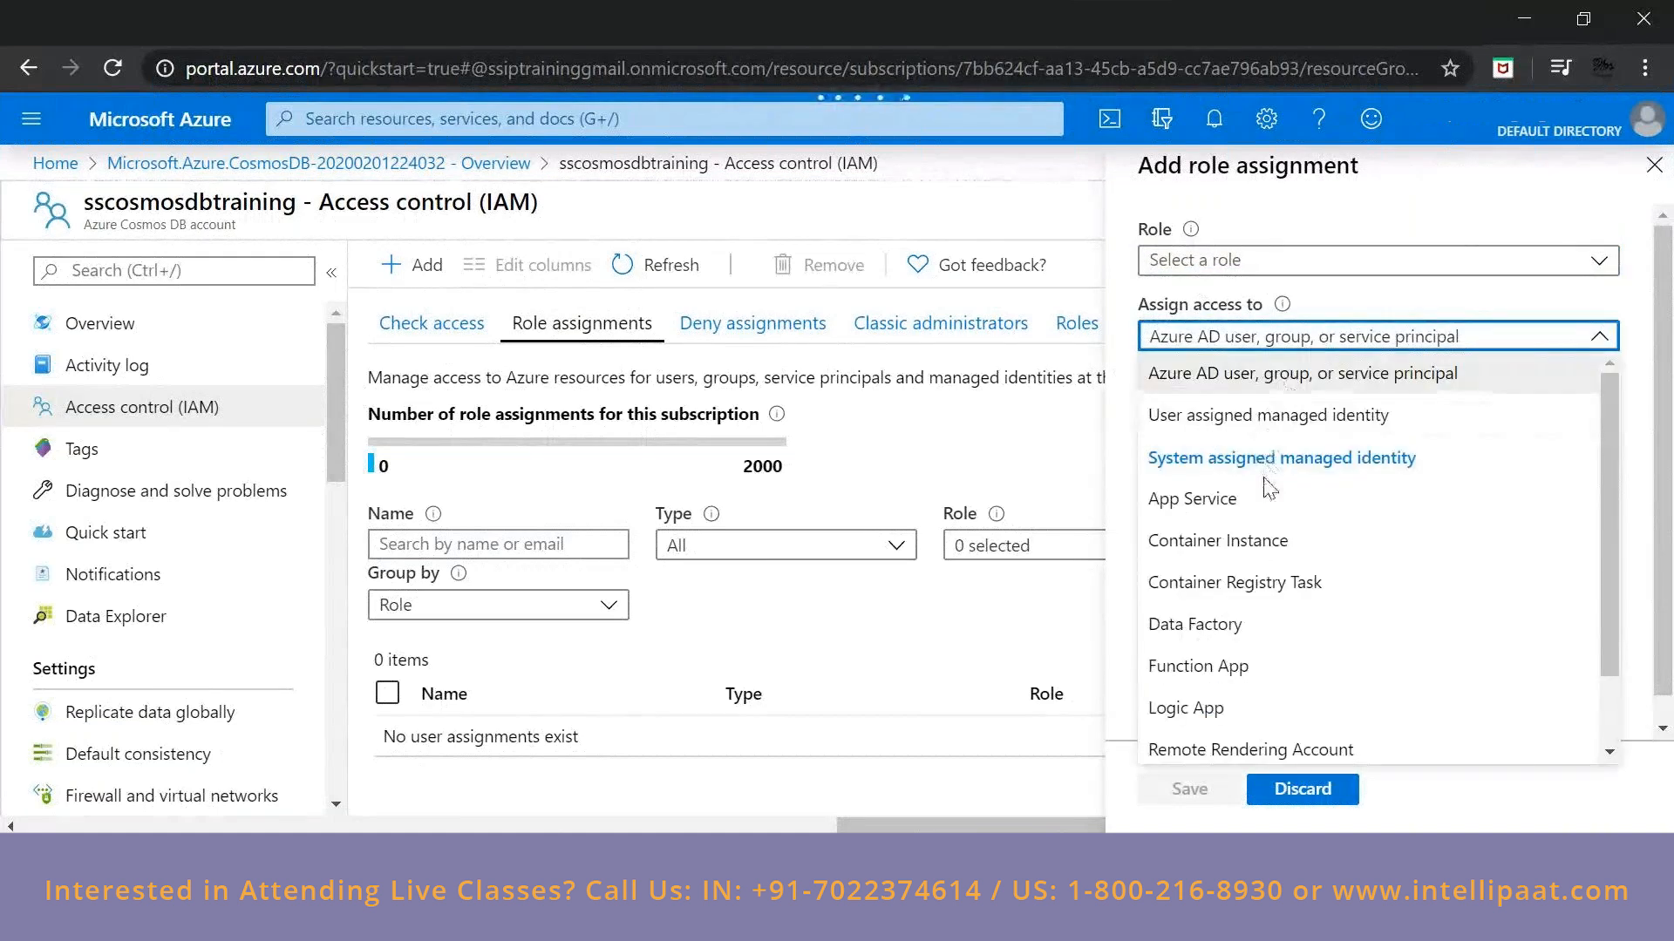
pyautogui.scroll(-1, 1248, 554)
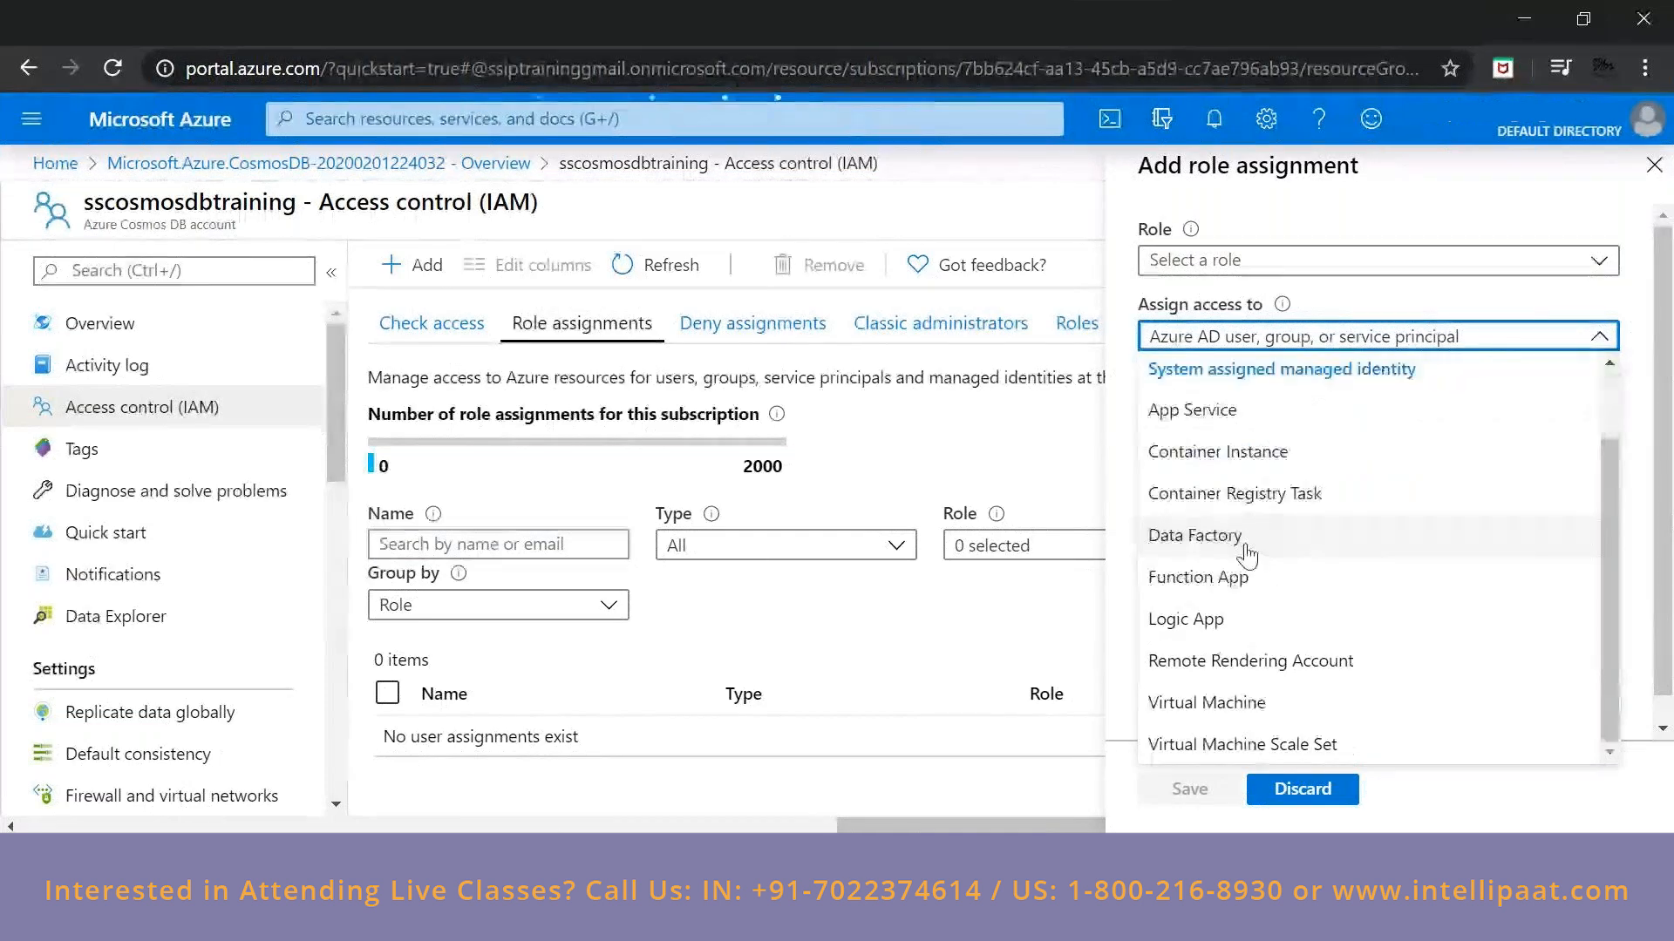
pyautogui.scroll(1, 1251, 466)
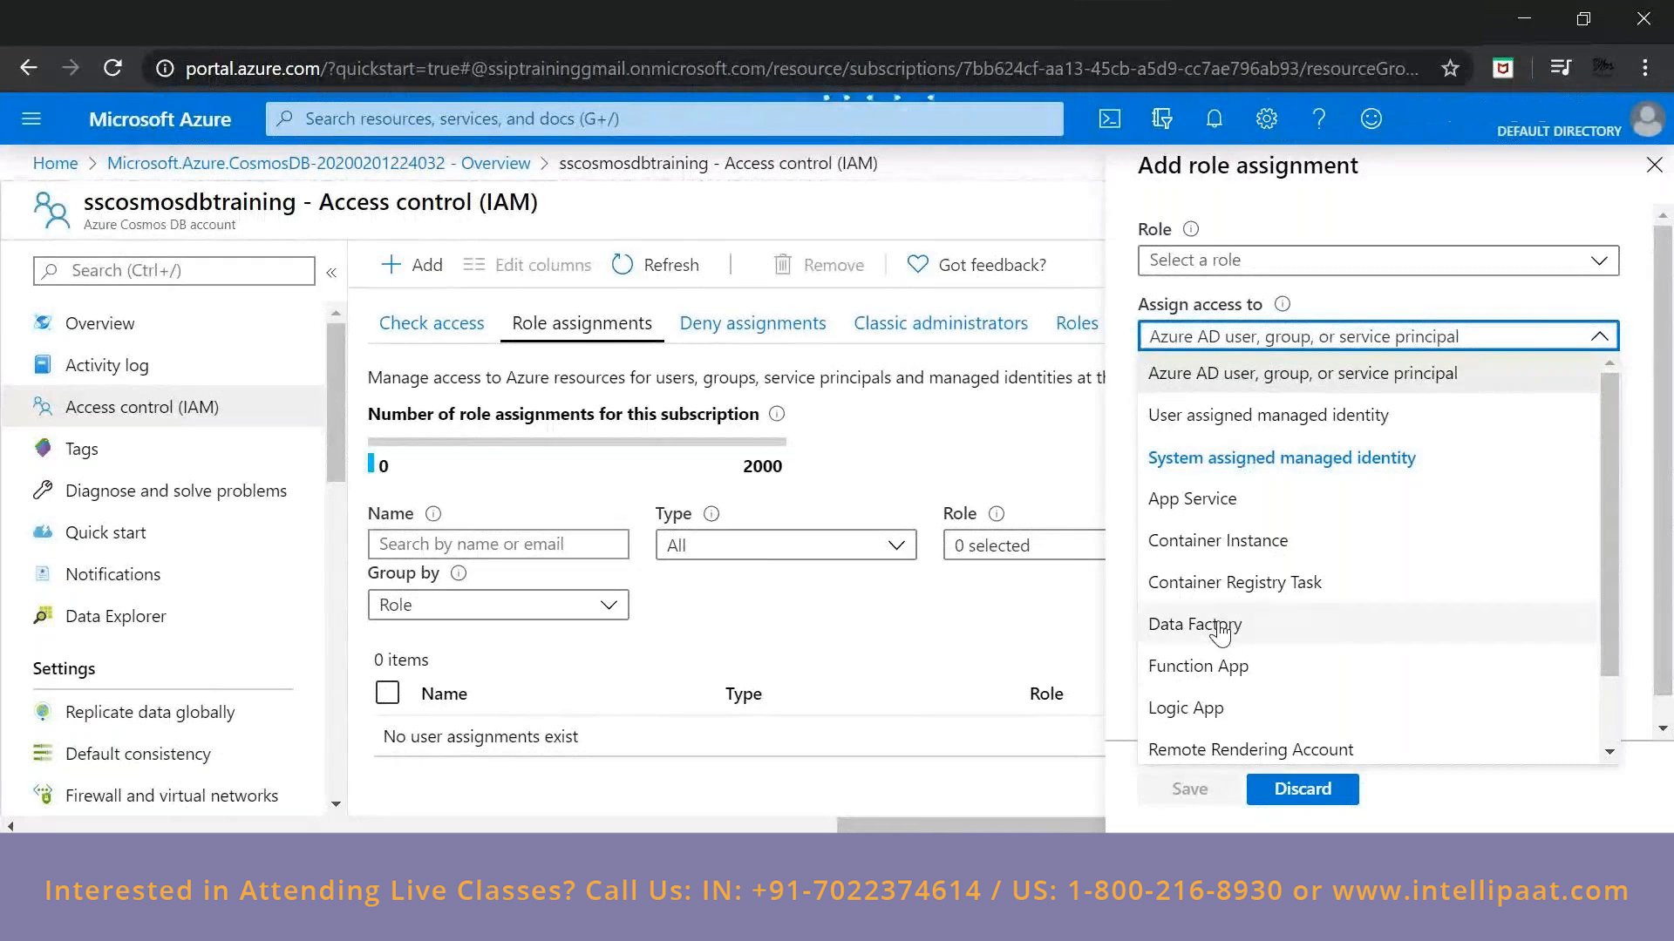
pyautogui.click(1219, 625)
pyautogui.click(1272, 485)
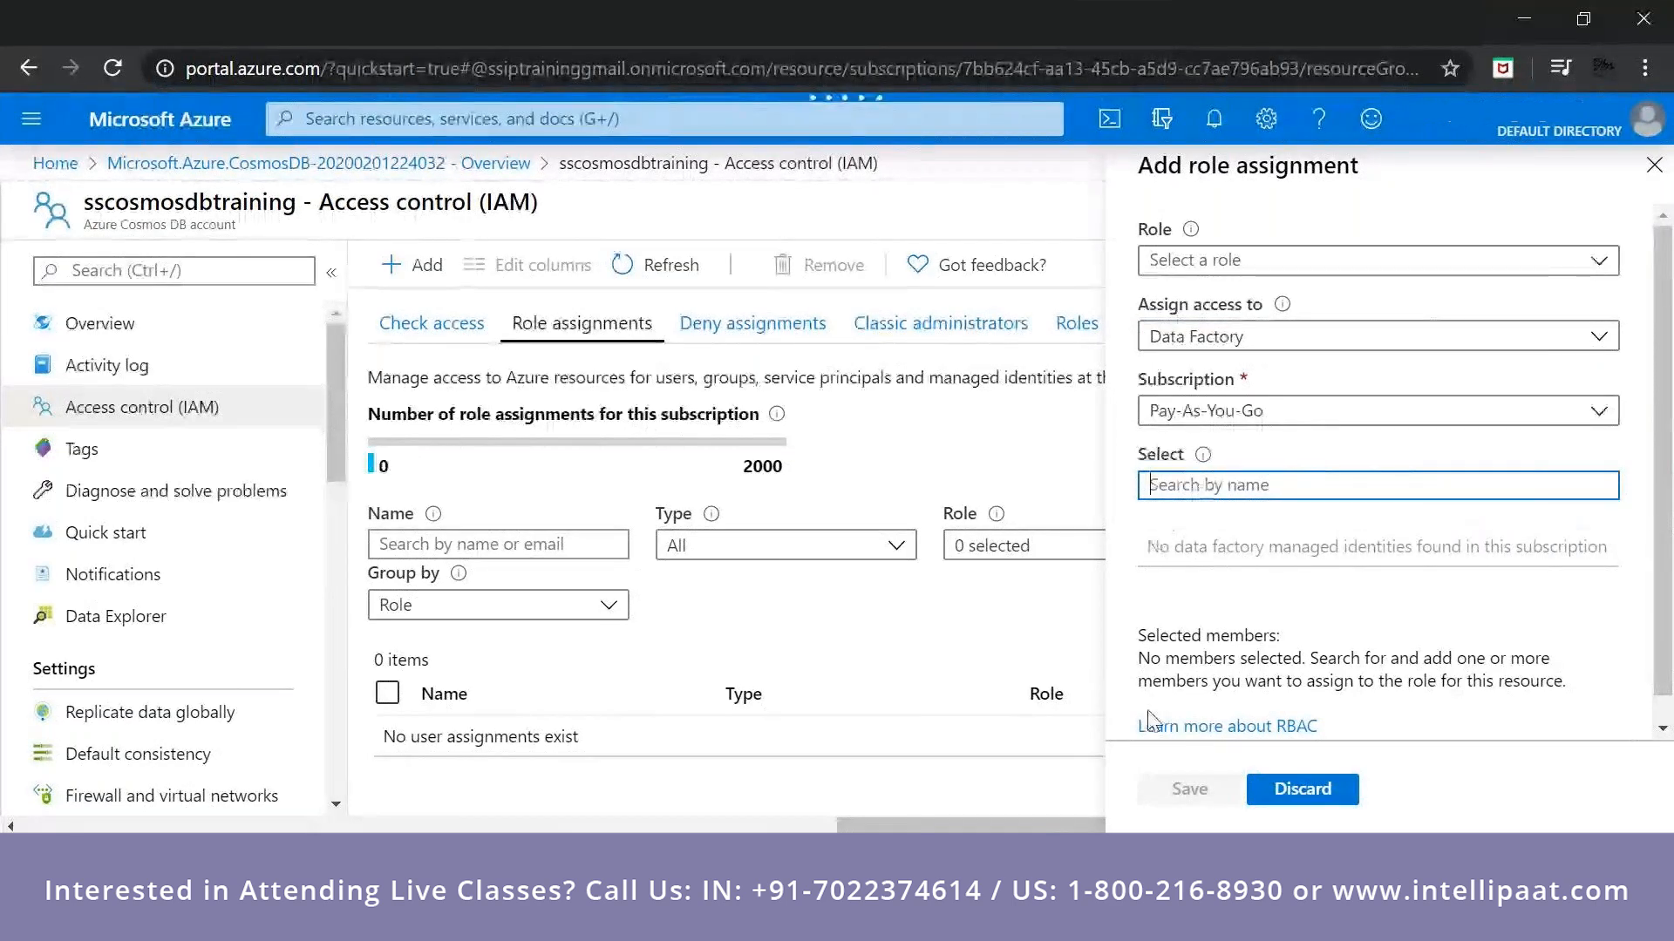
pyautogui.click(1295, 804)
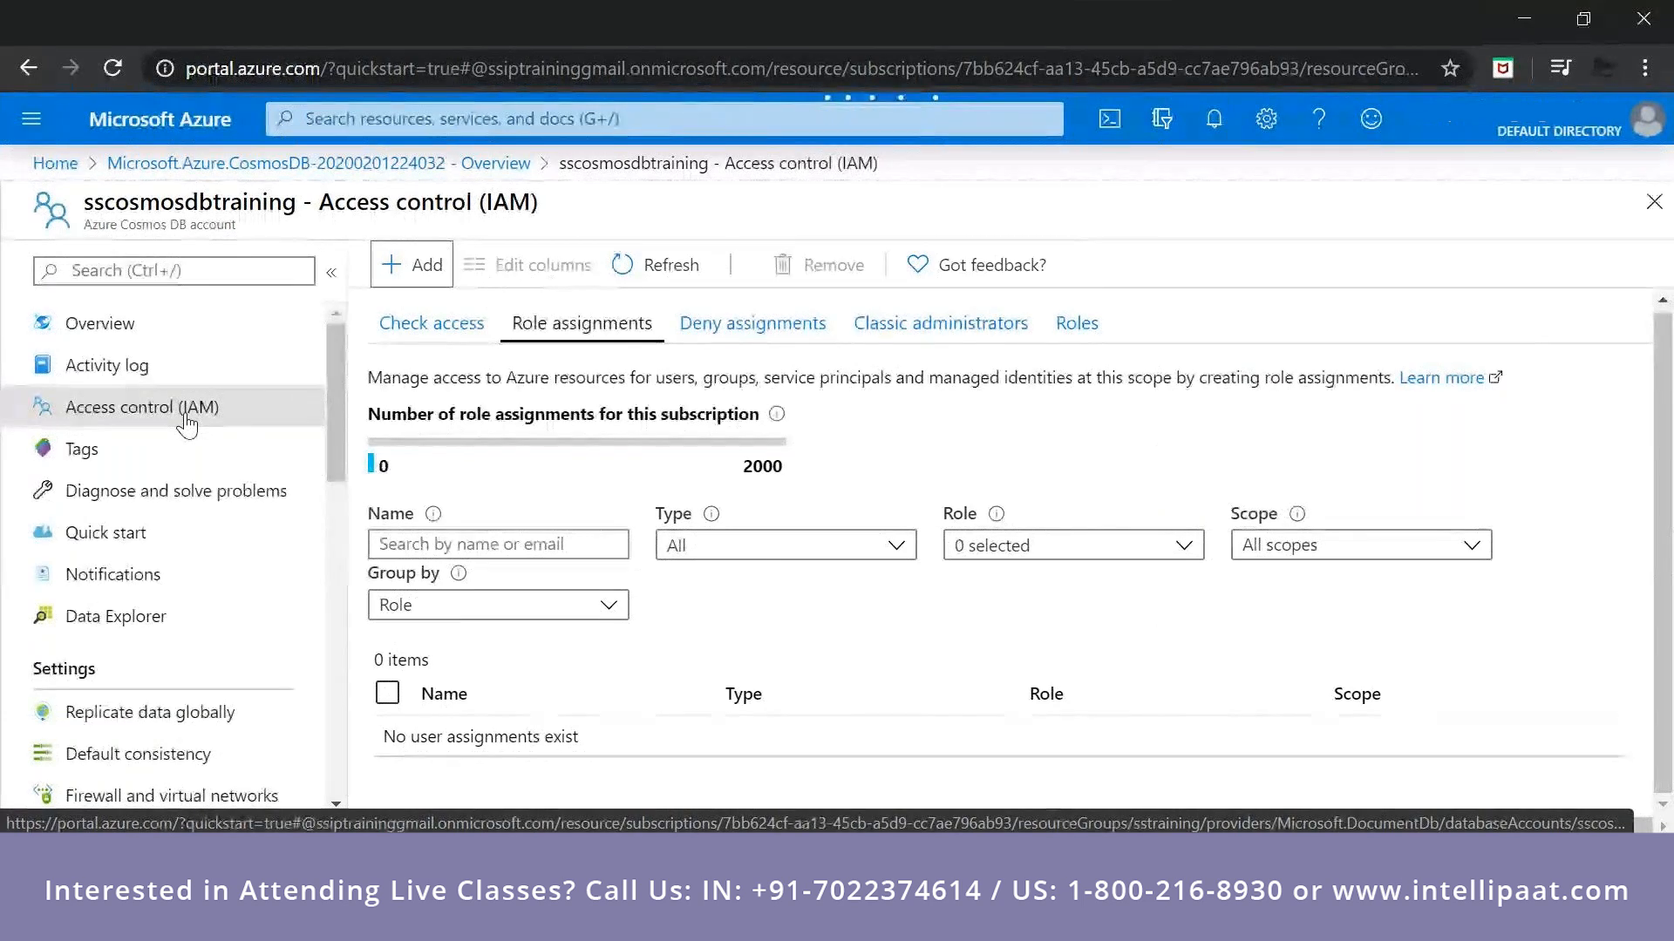
# Open a new role assignment form, check the role field's explanation and close the form without saving.
pyautogui.click(426, 270)
pyautogui.click(460, 313)
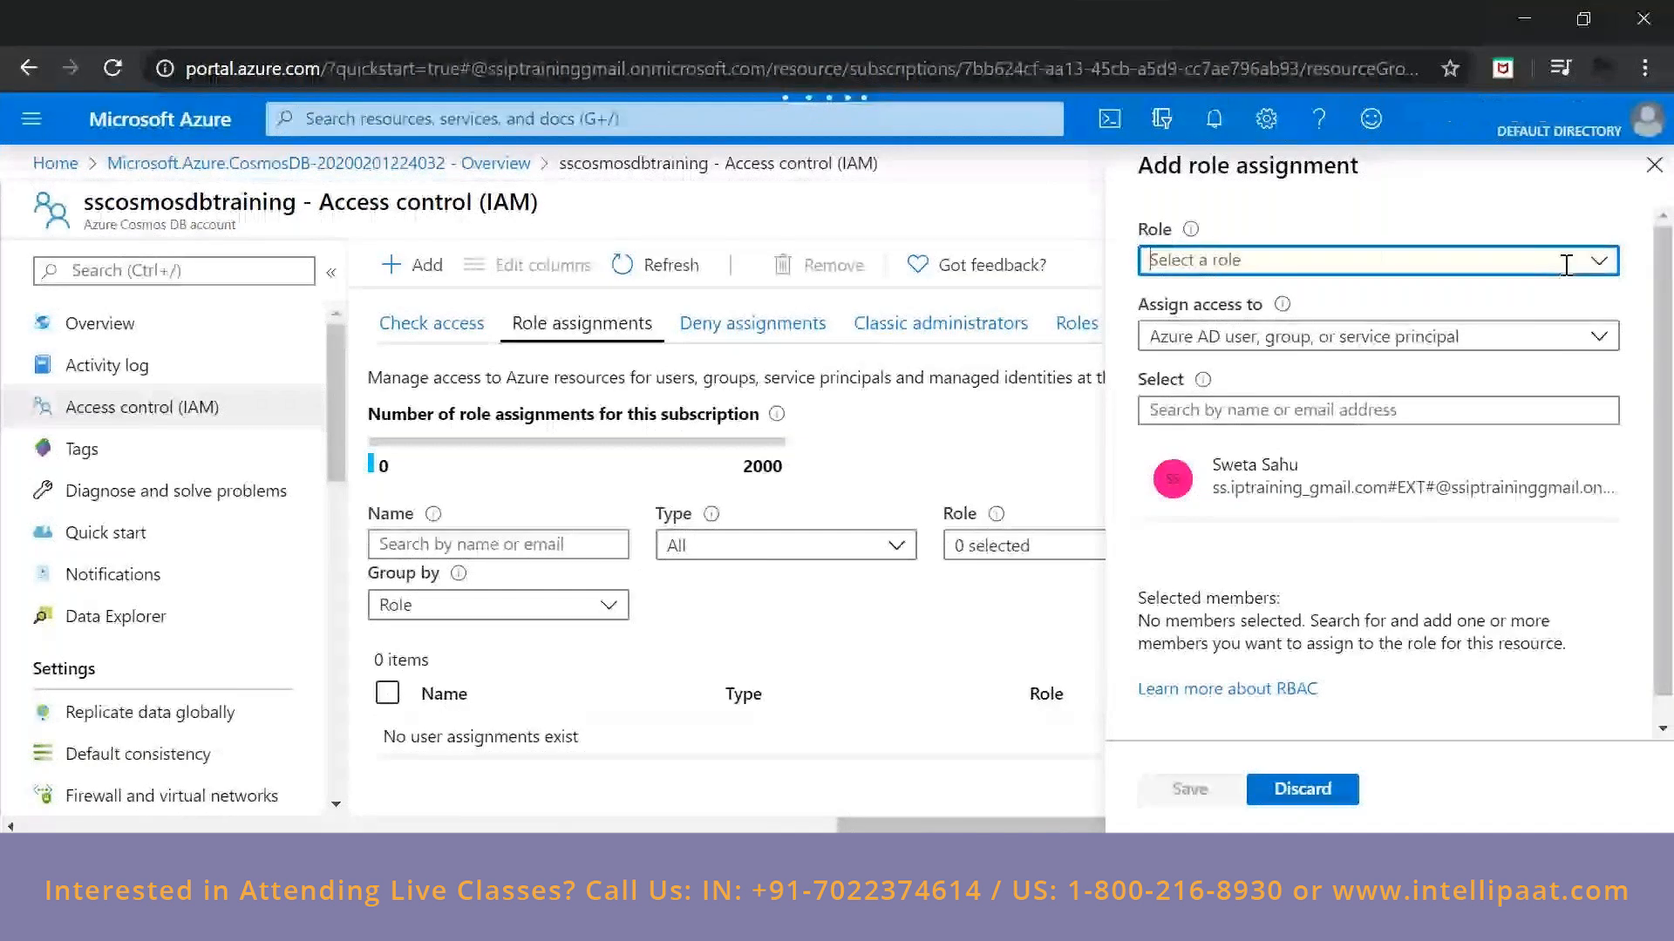
pyautogui.moveTo(1191, 238)
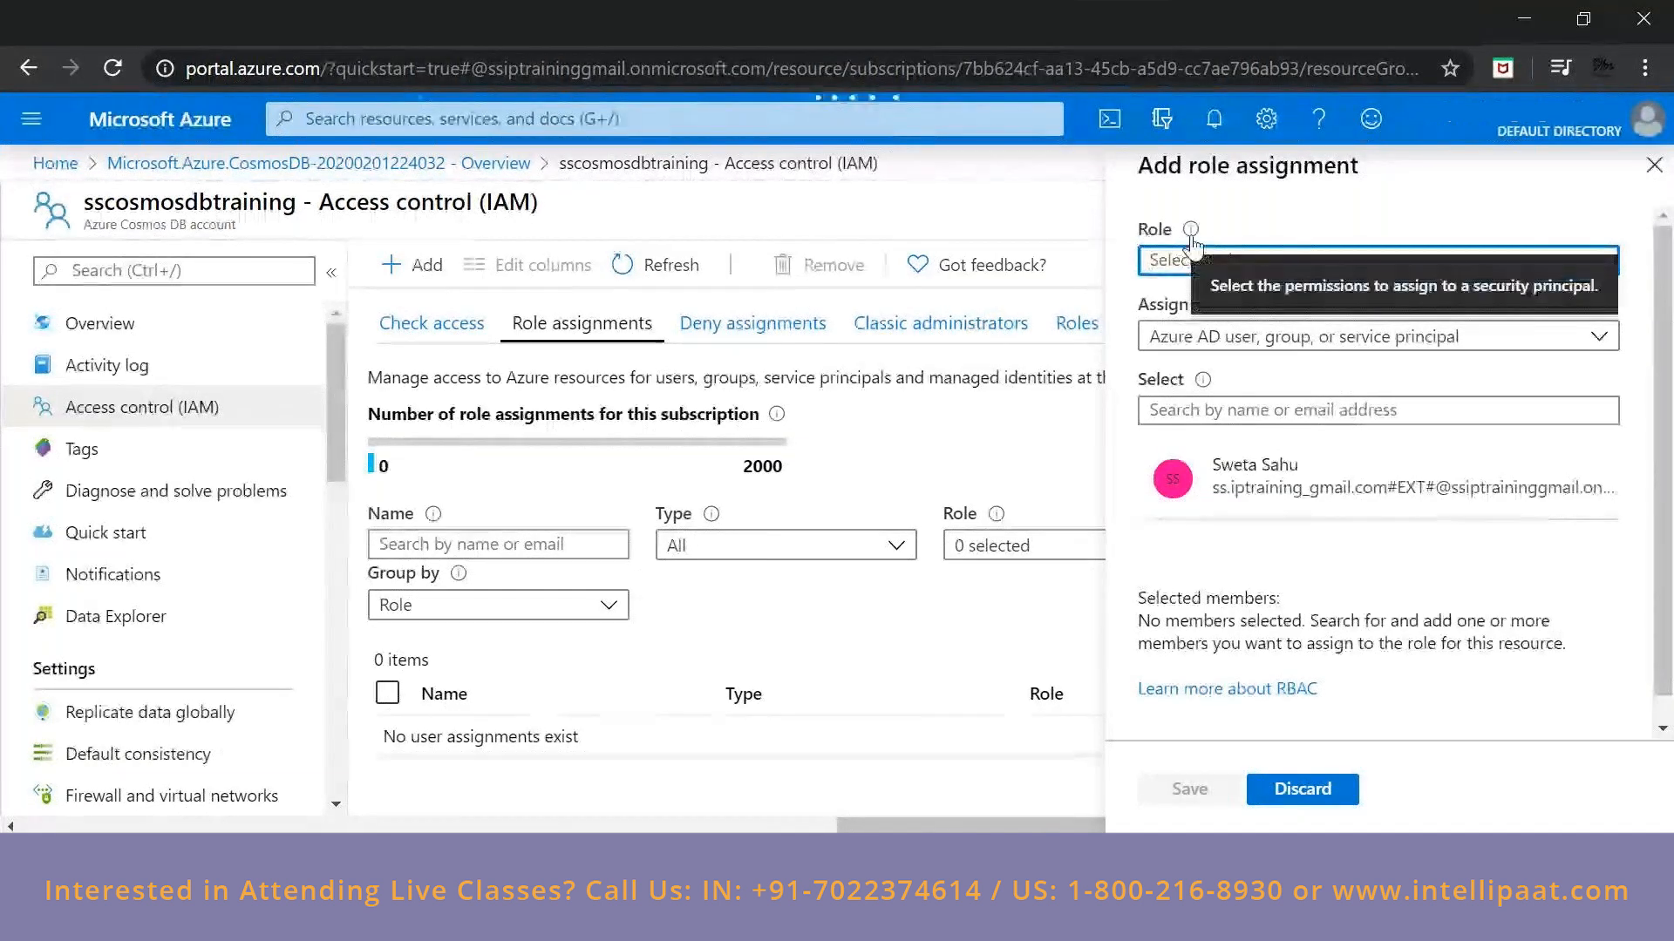
pyautogui.click(1653, 167)
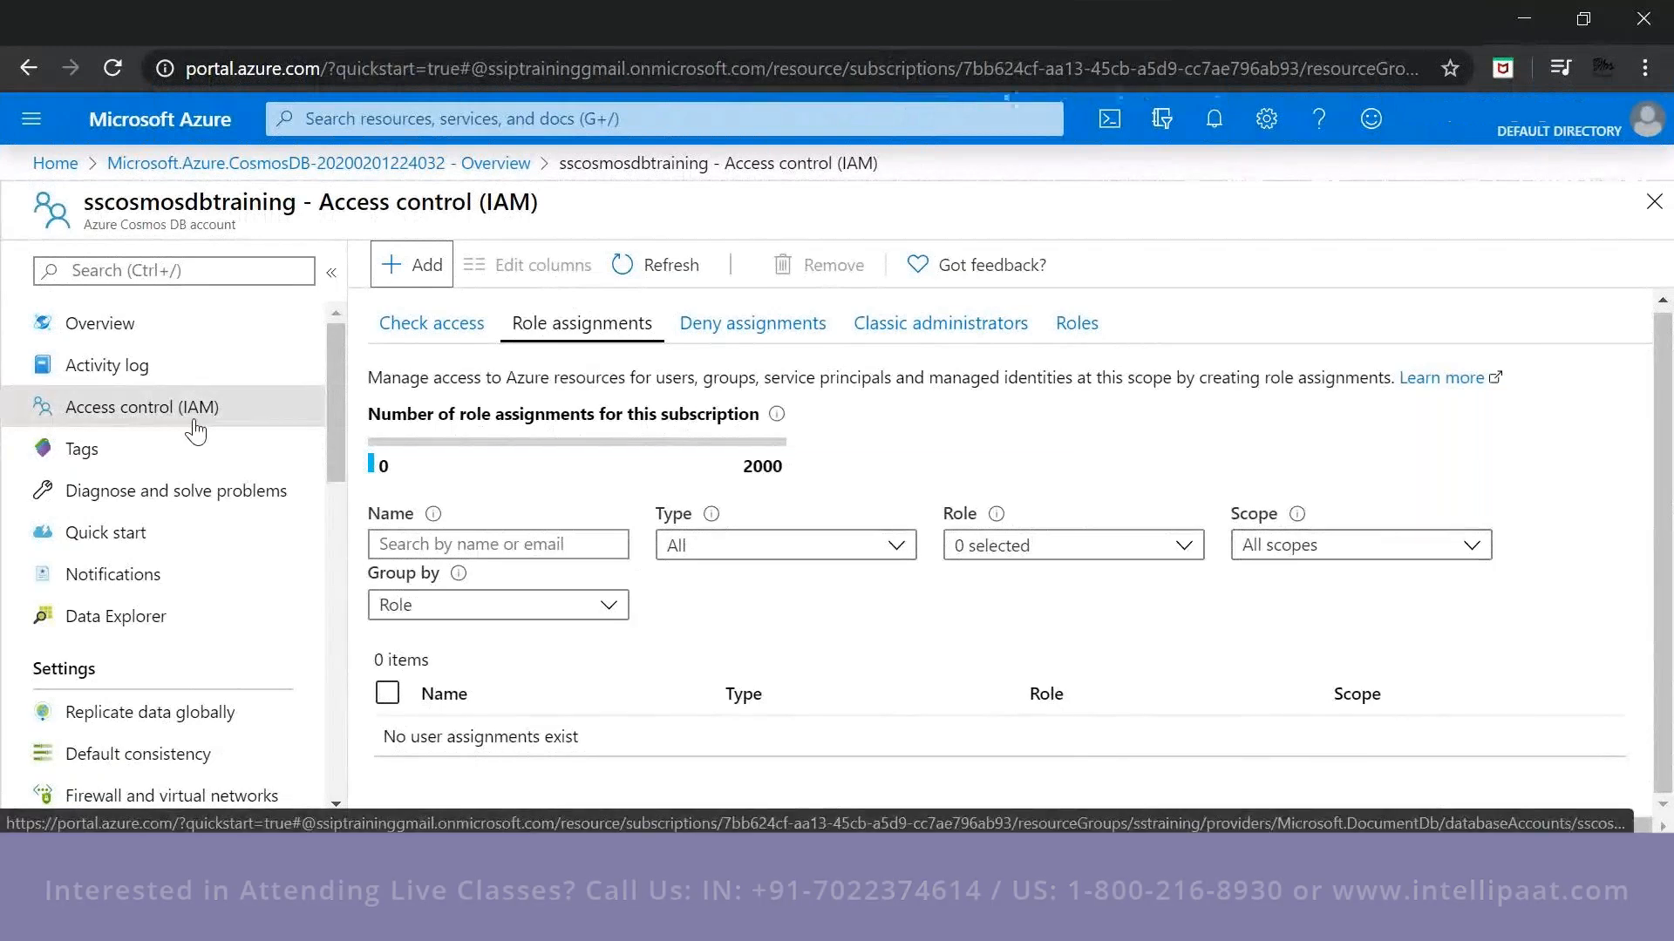
# Go to the list of subscriptions and open the Pay-As-You-Go subscription.
pyautogui.click(649, 120)
pyautogui.click(349, 443)
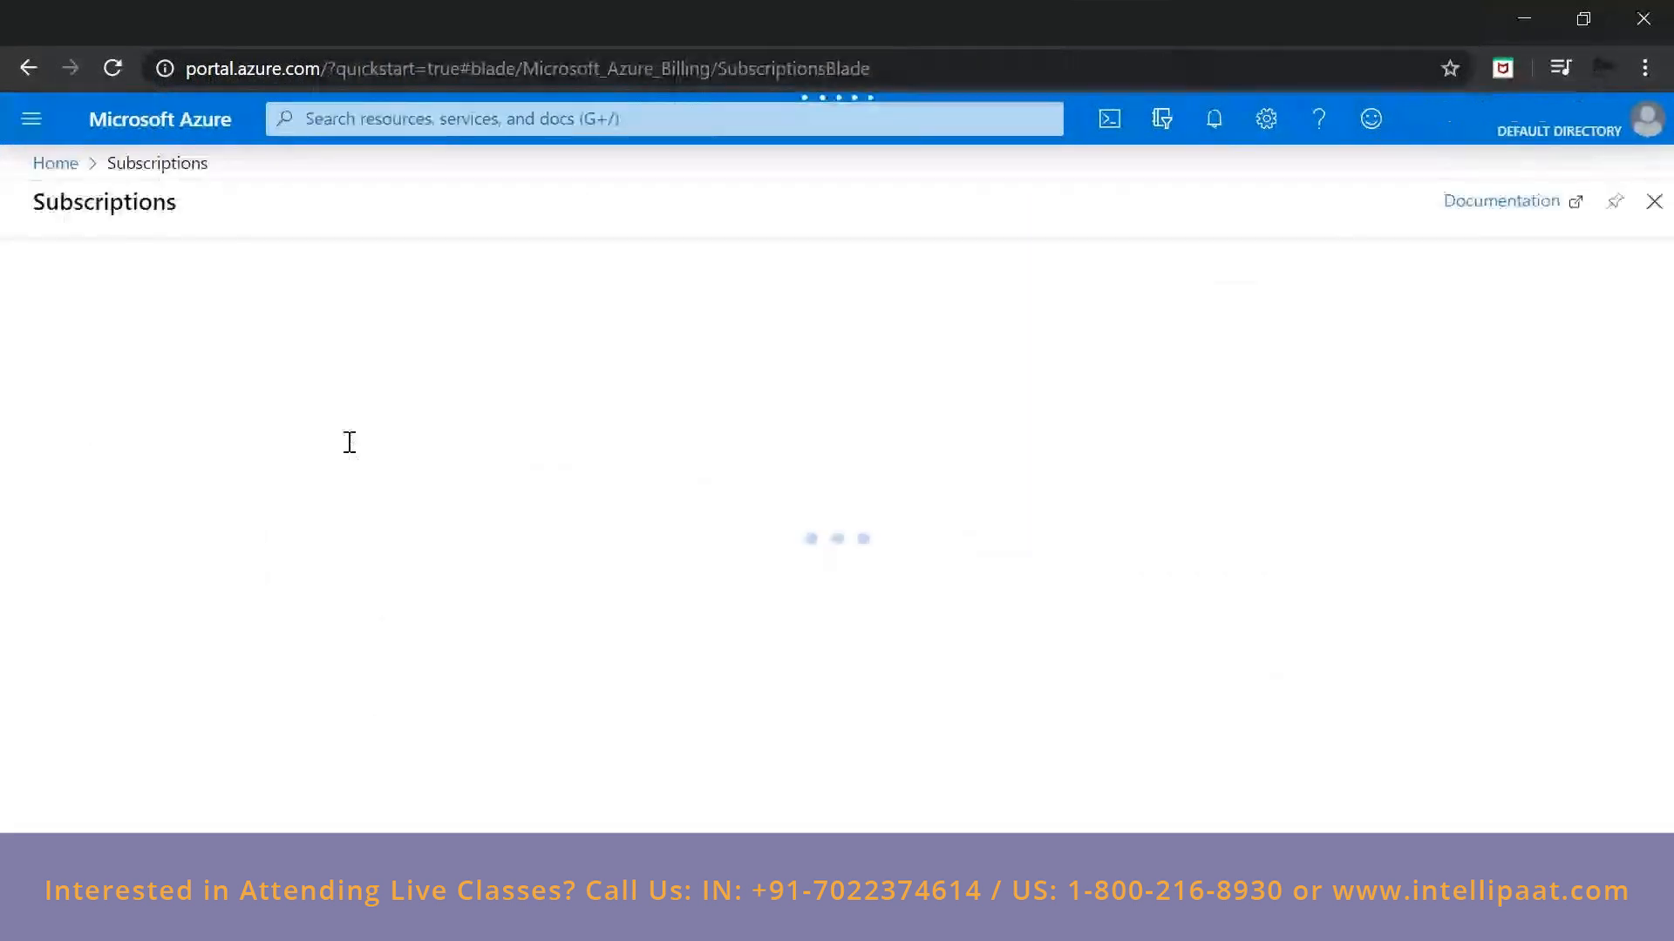
pyautogui.click(162, 577)
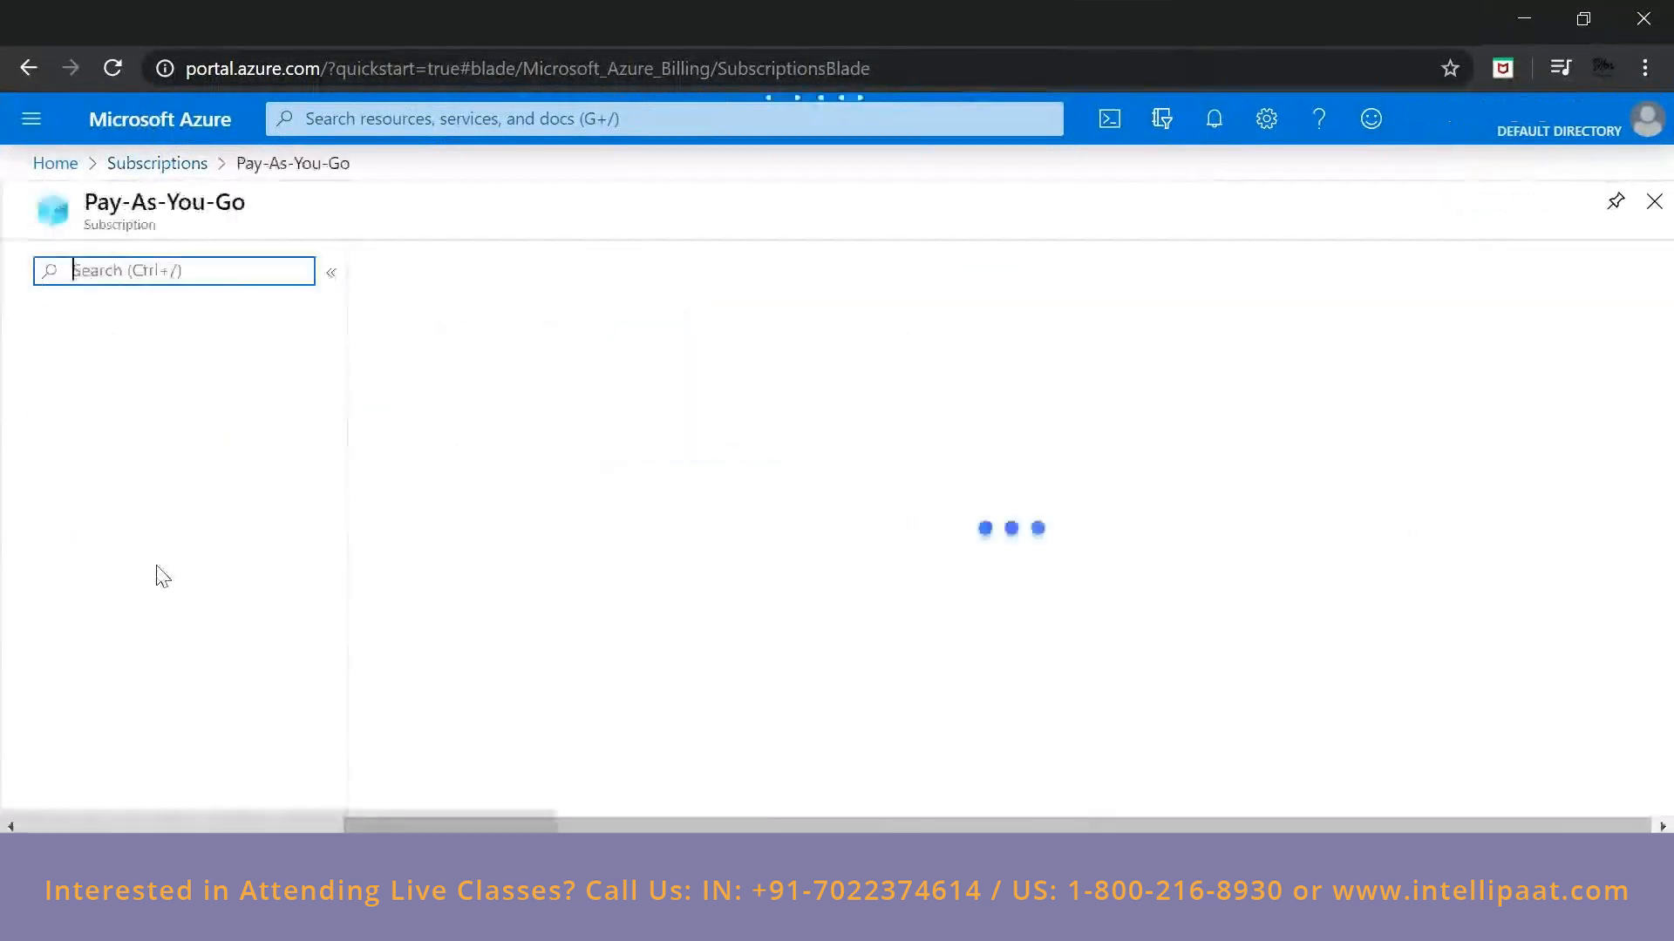
# Open the Pay-As-You-Go subscription's access control and check which kinds of assignment can be added.
pyautogui.click(146, 412)
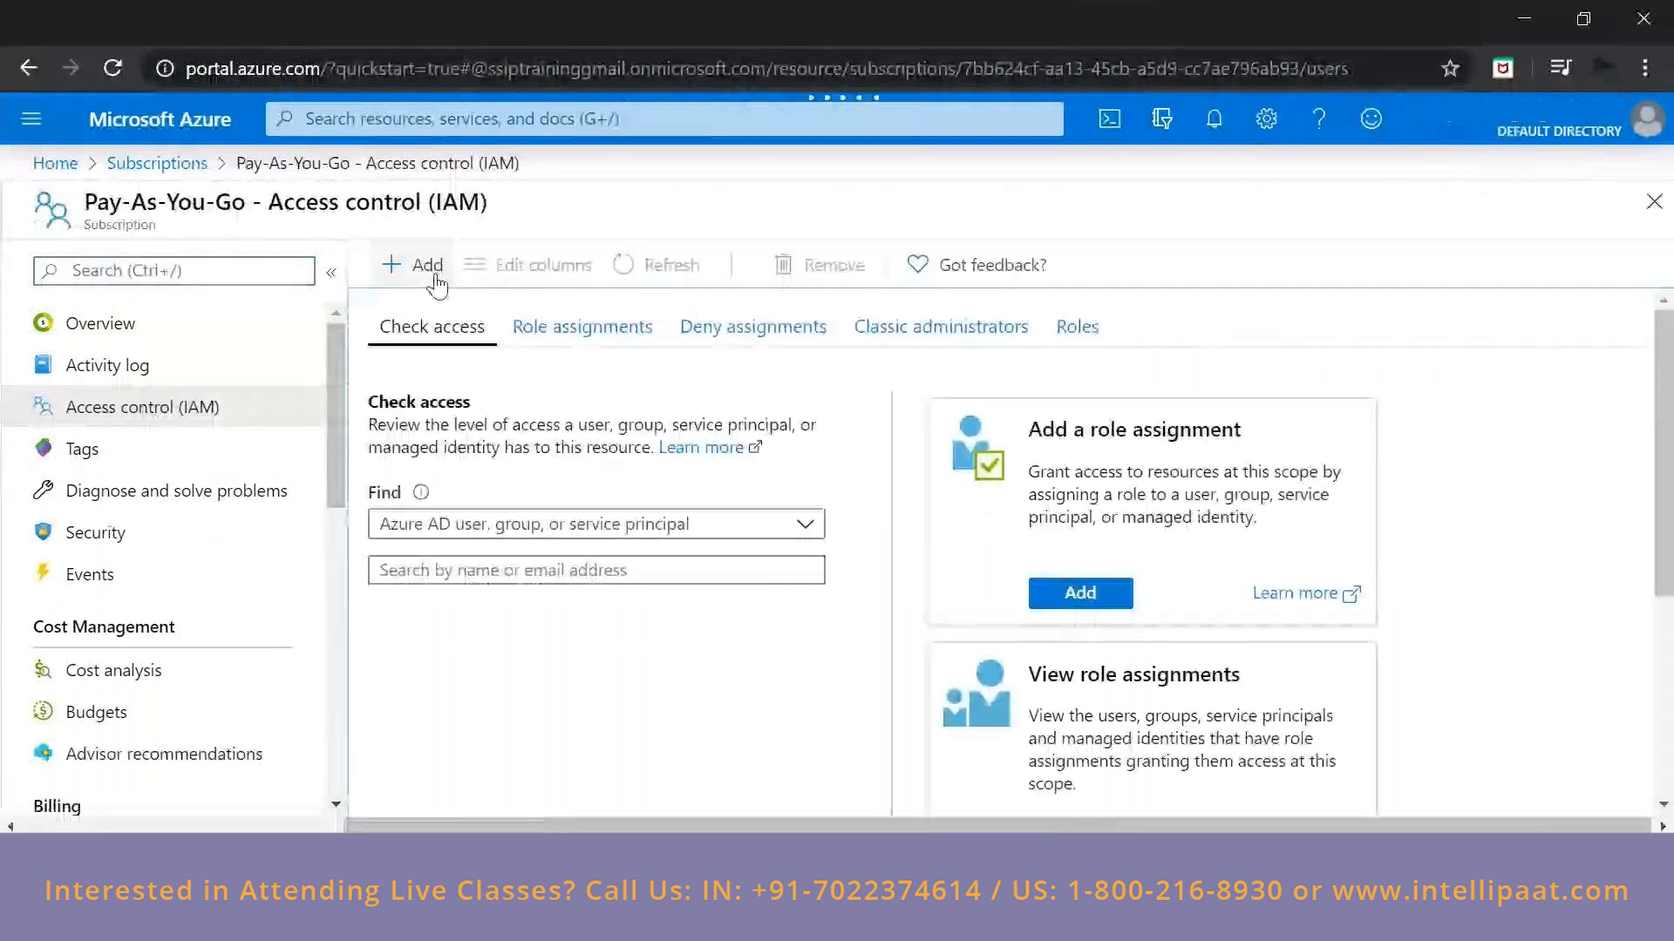
pyautogui.click(427, 266)
pyautogui.click(425, 356)
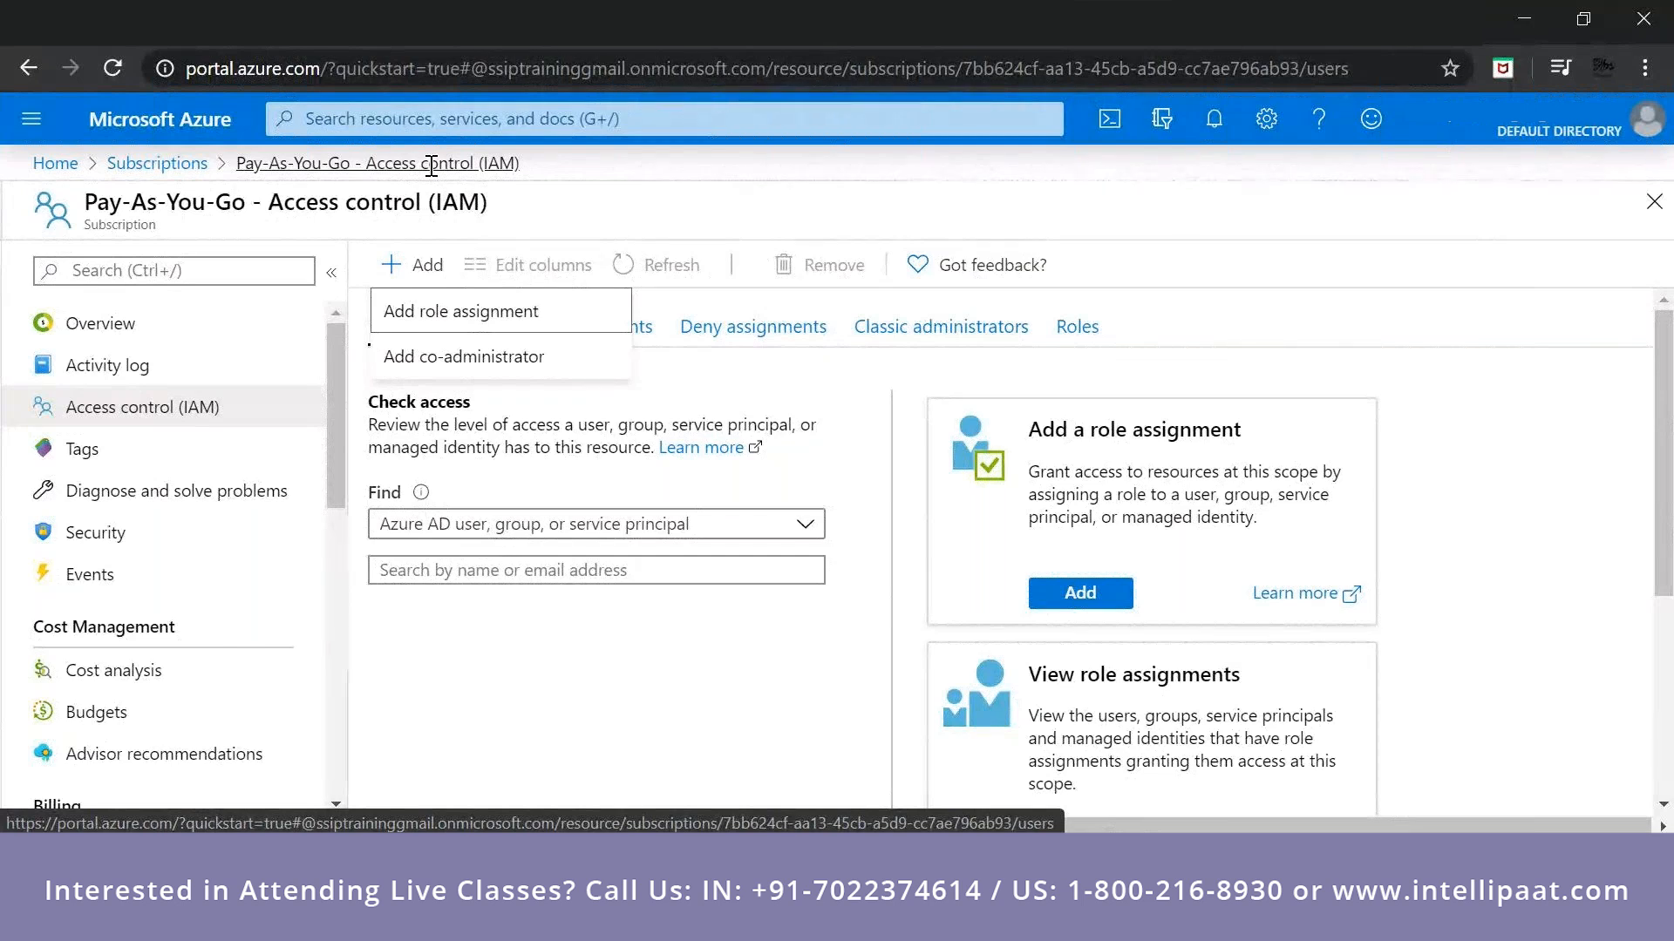
pyautogui.click(523, 160)
# Open the Cosmos DB deployment from the notifications and review the overview of the sscosmosdbtraining account.
pyautogui.click(1215, 119)
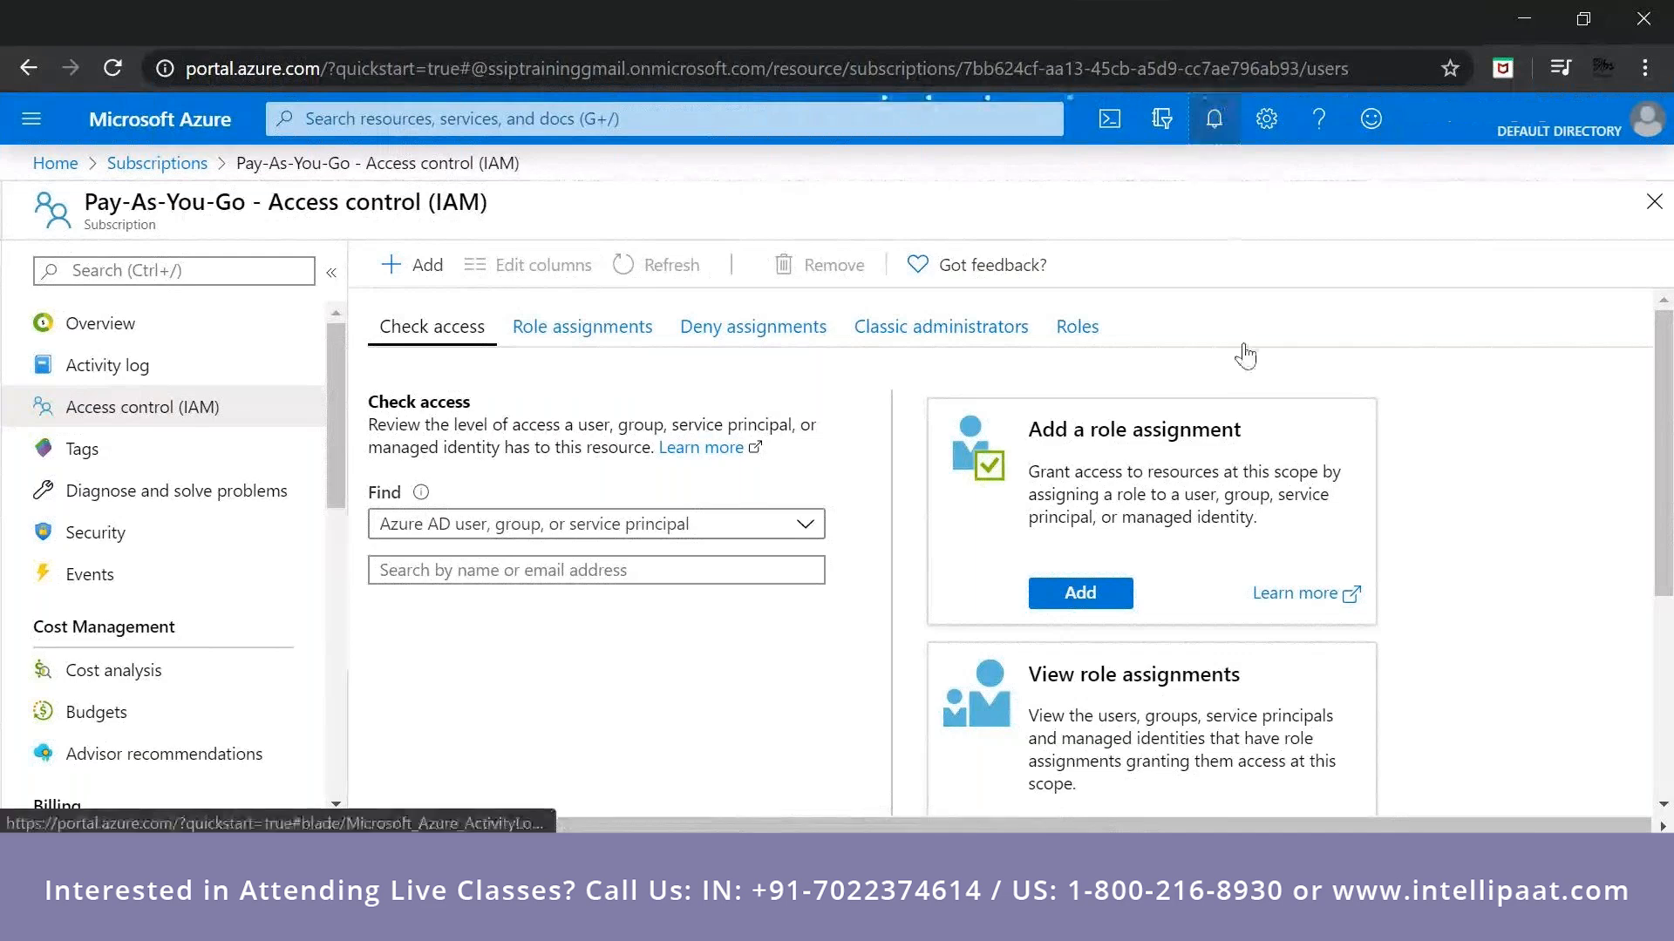
pyautogui.click(1151, 507)
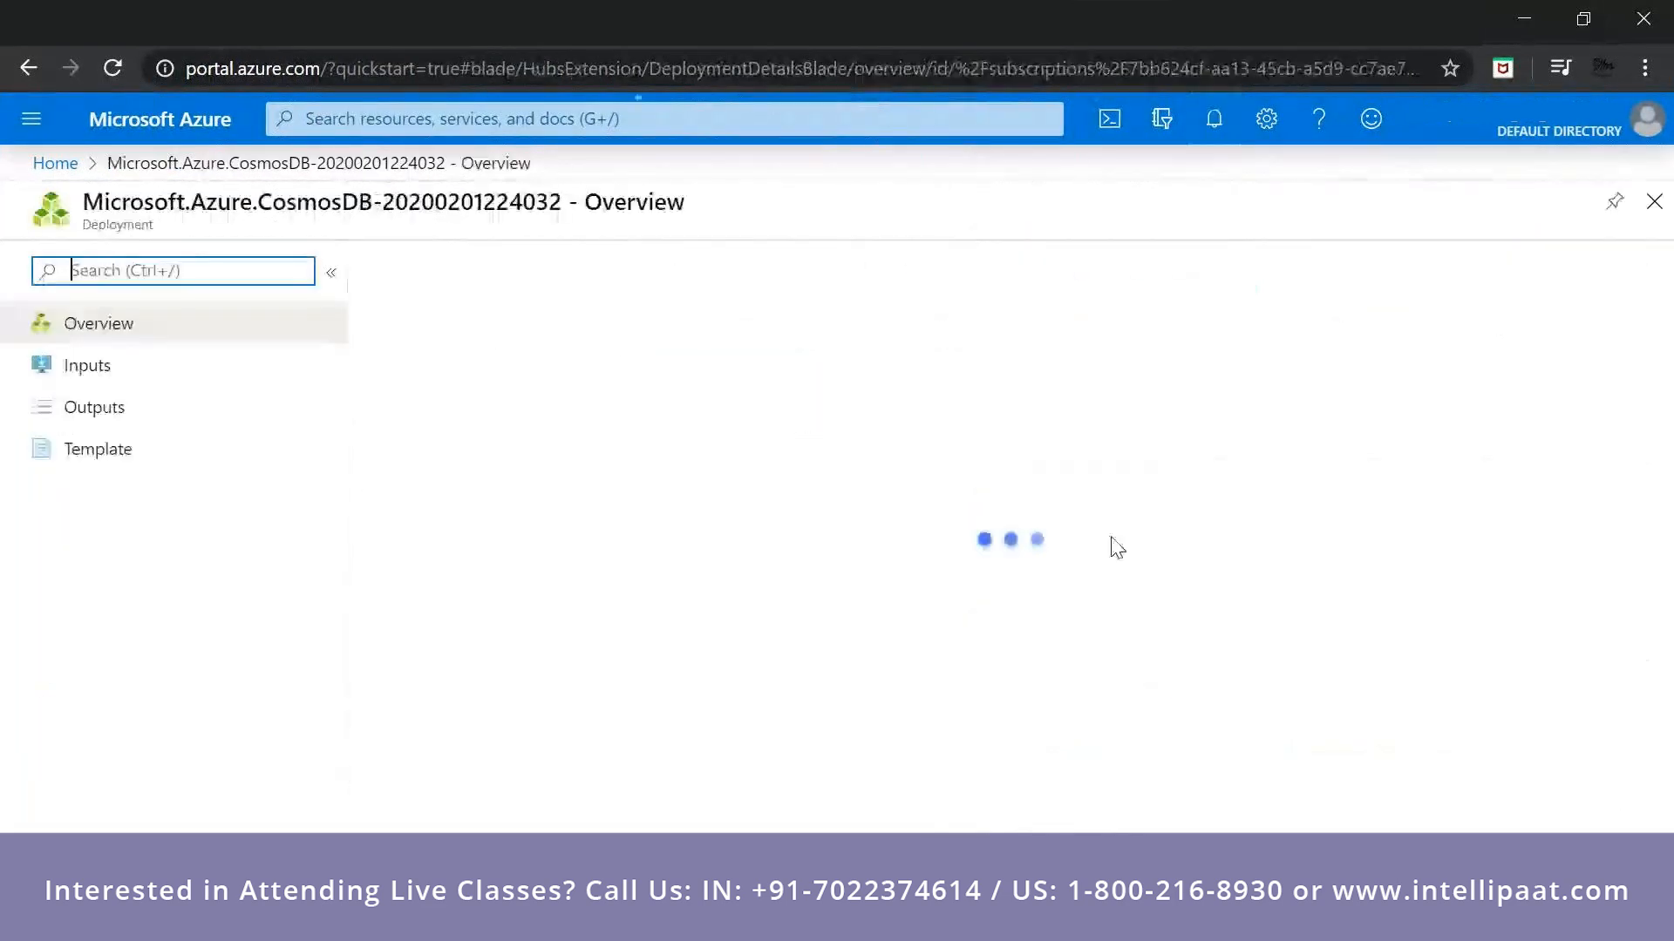
pyautogui.click(403, 479)
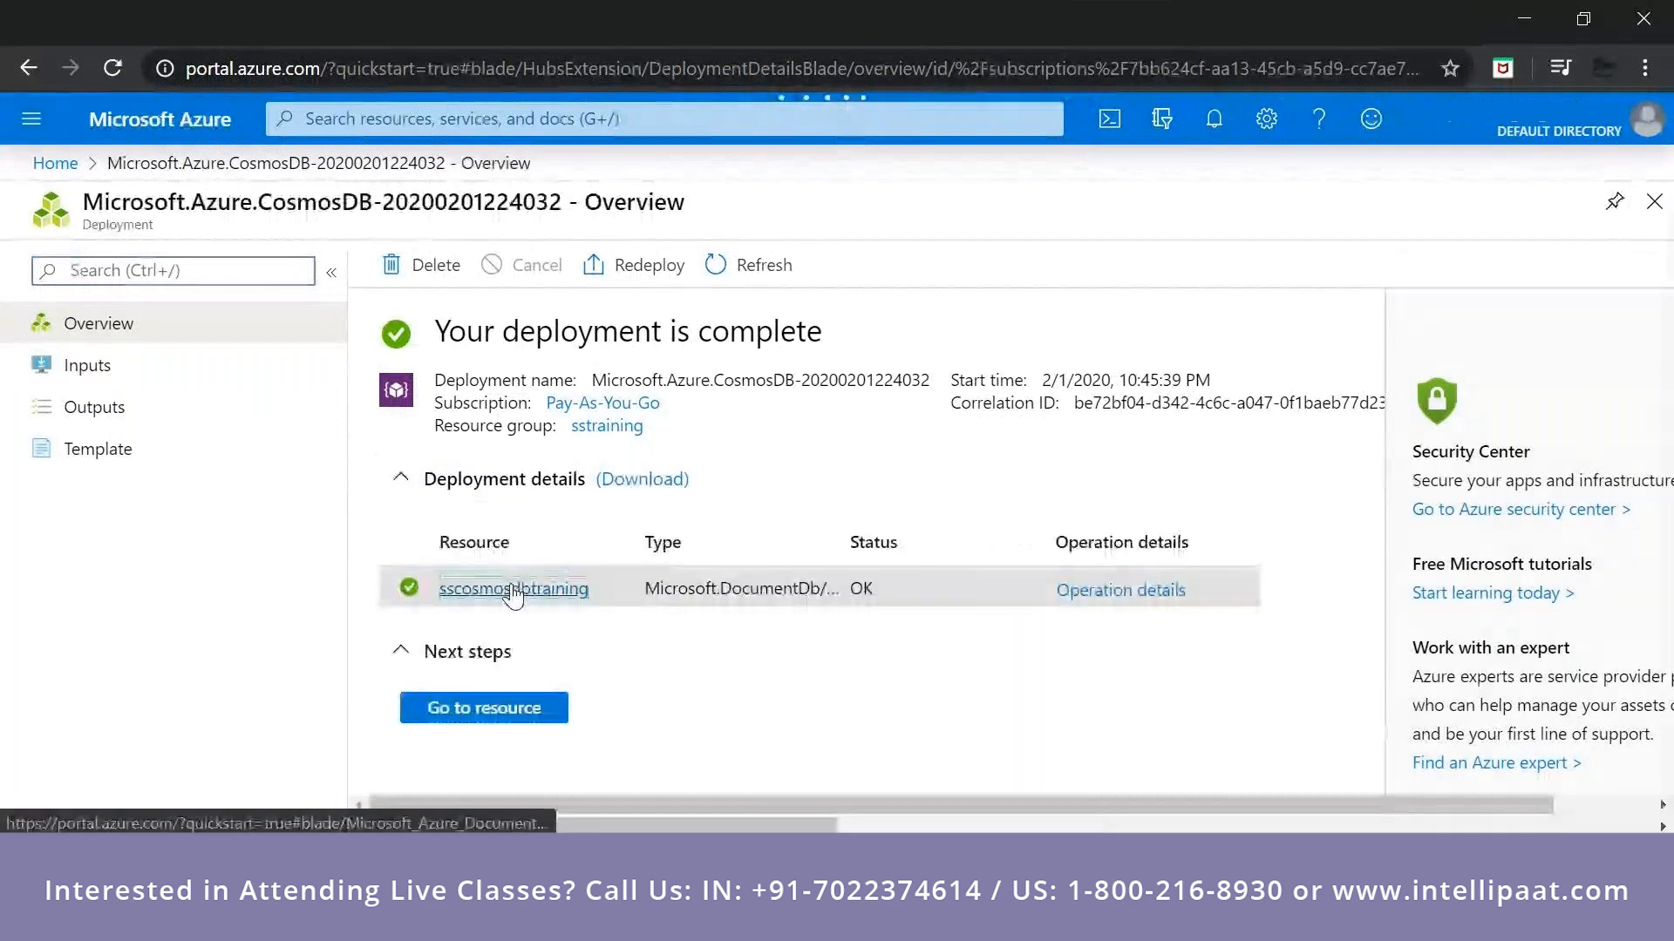
pyautogui.click(513, 589)
pyautogui.scroll(-2, 518, 596)
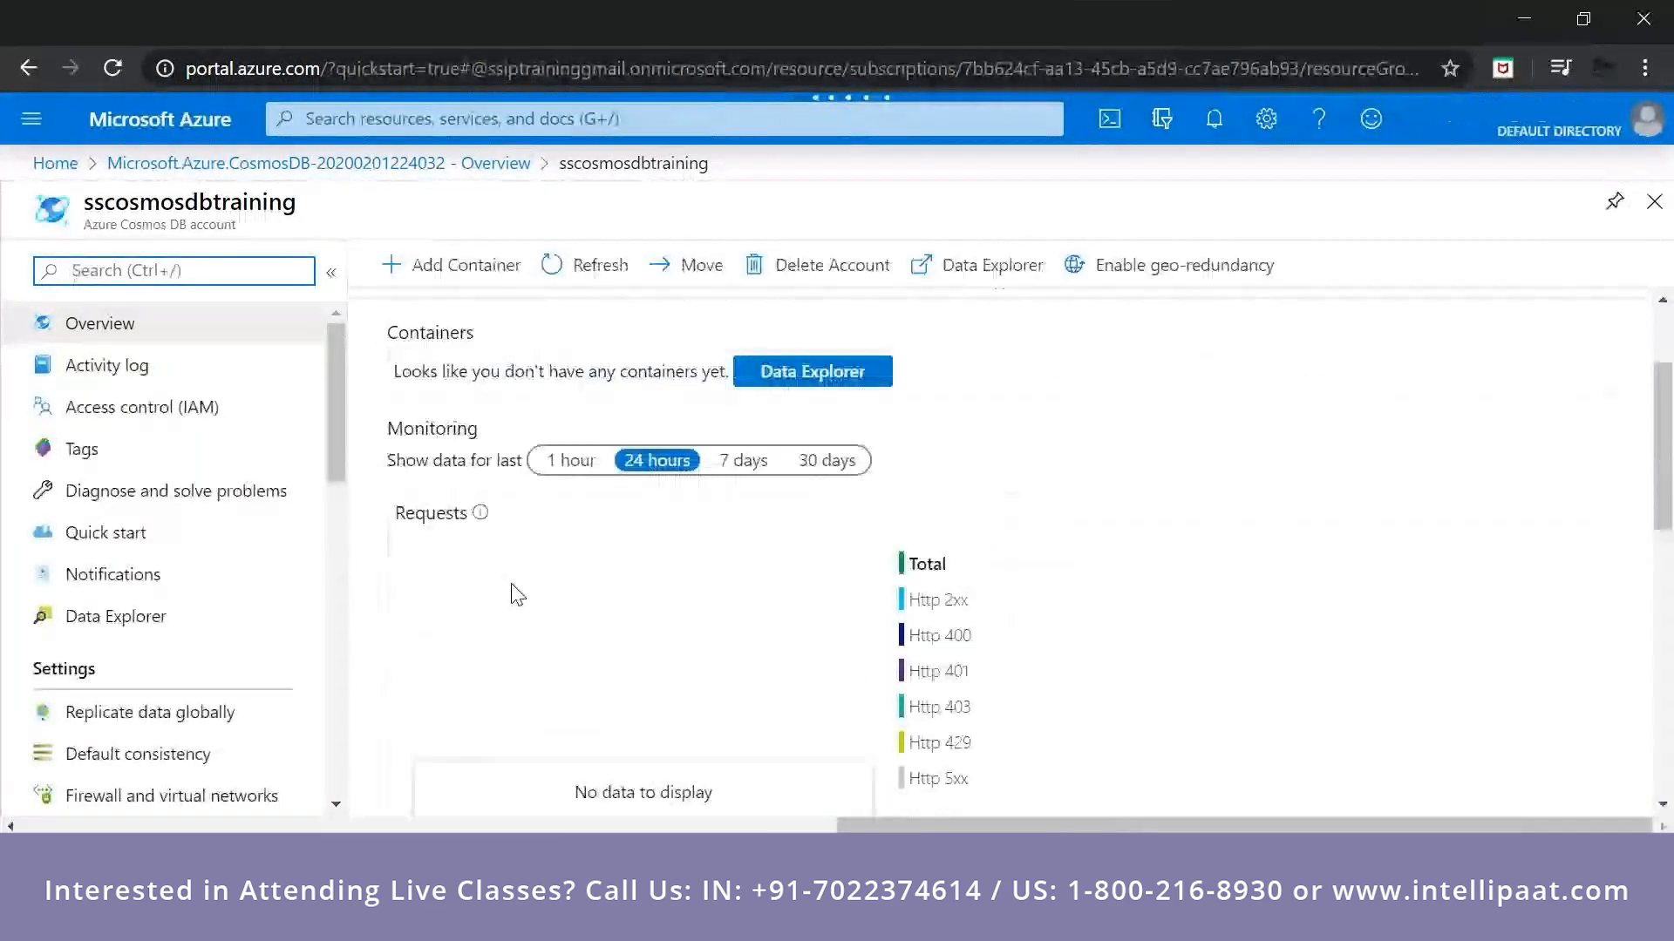
pyautogui.scroll(-2, 518, 595)
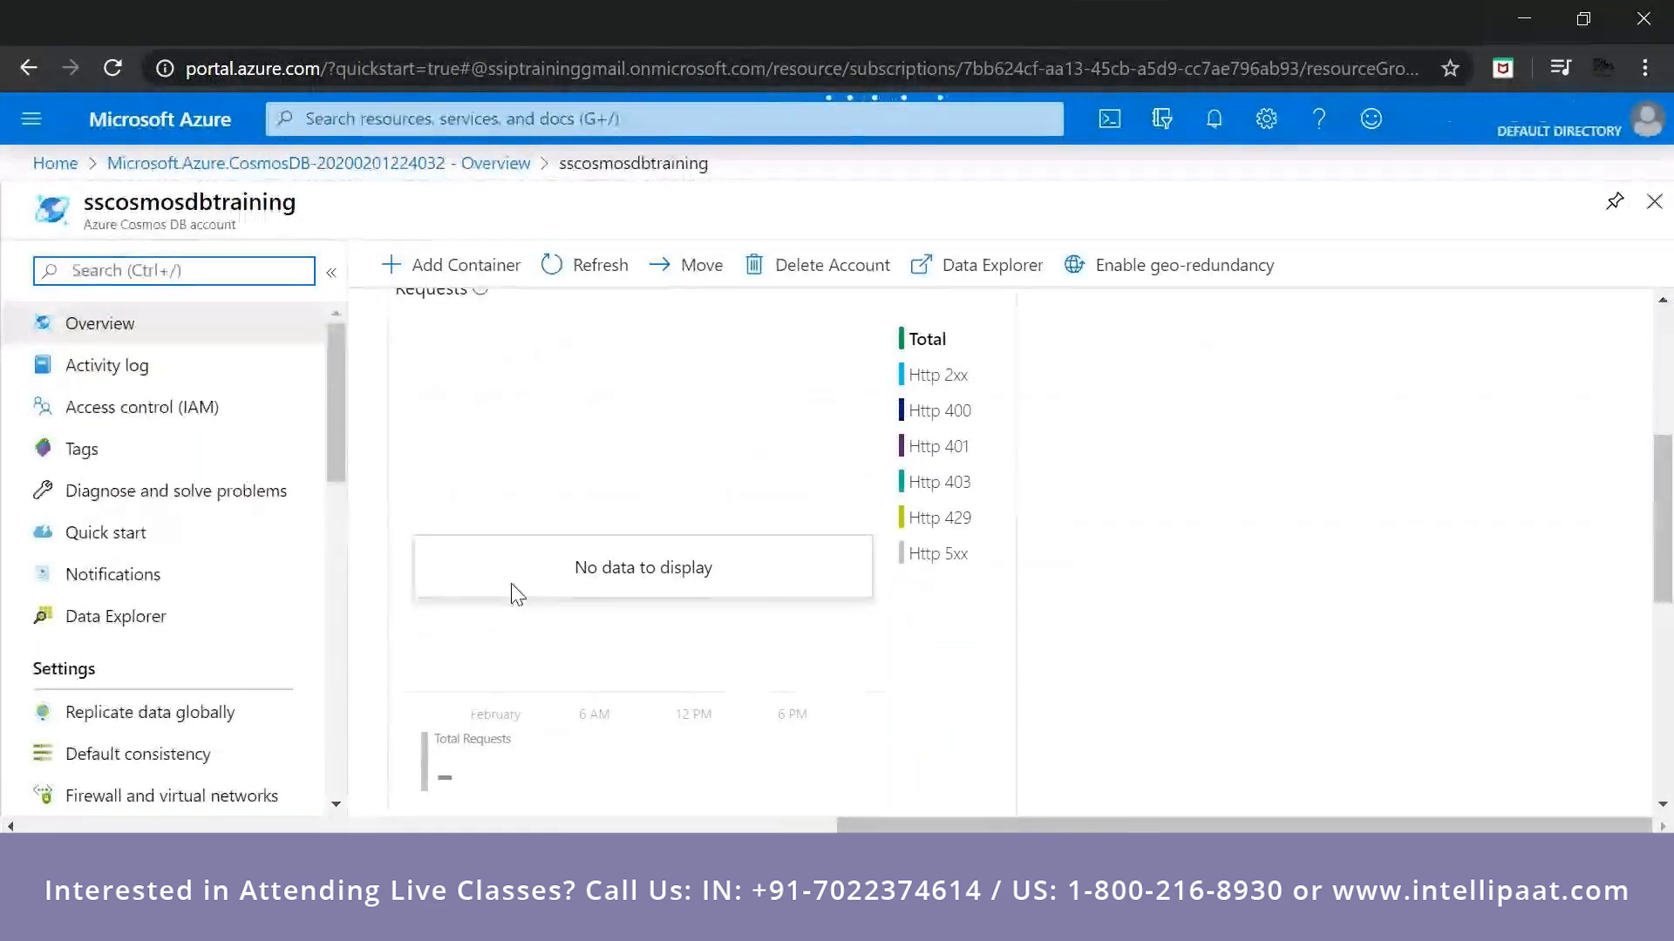
pyautogui.scroll(-3, 520, 589)
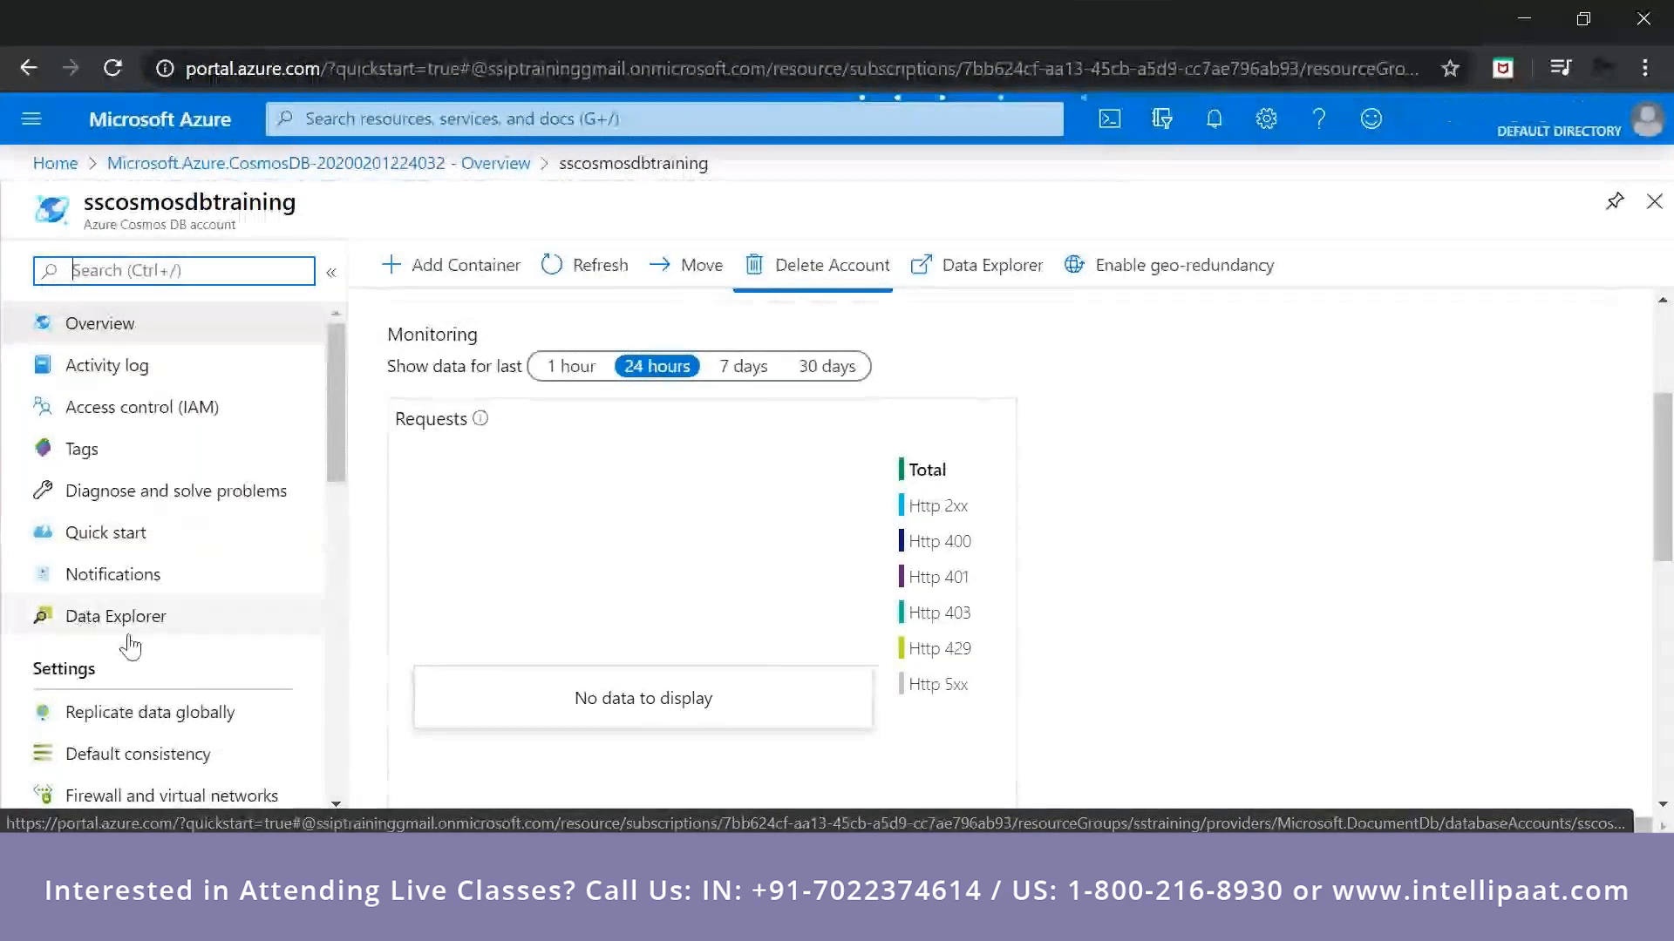
# View the access control page of the sscosmosdbtraining account.
pyautogui.click(279, 408)
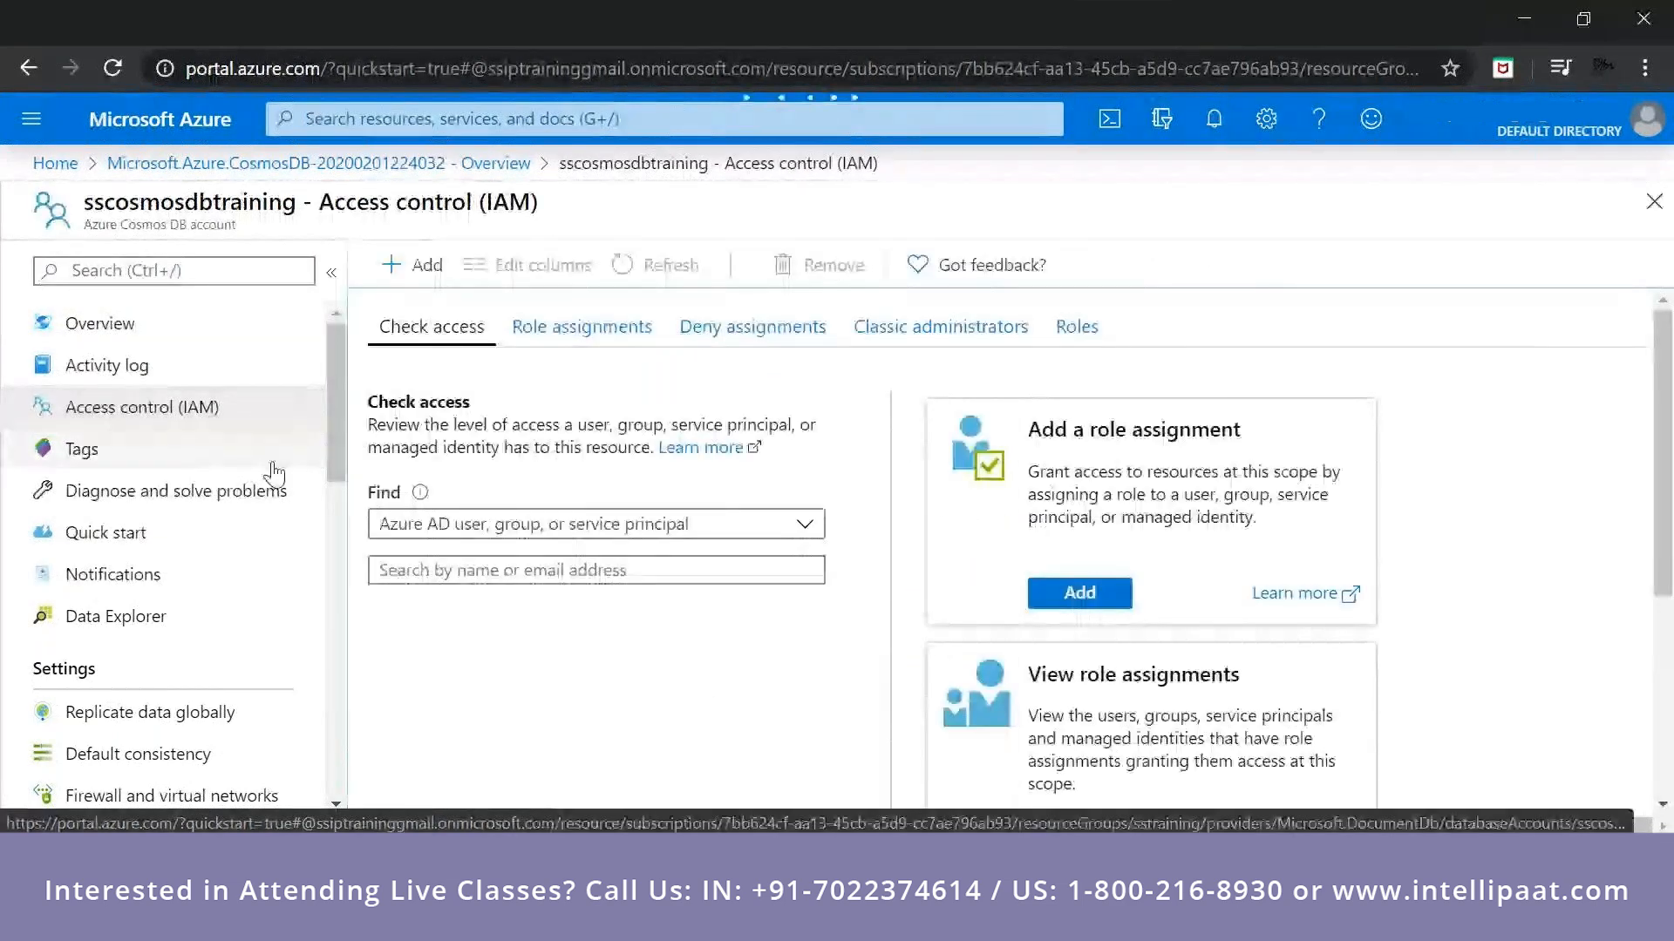
pyautogui.scroll(-5, 275, 475)
pyautogui.scroll(5, 274, 475)
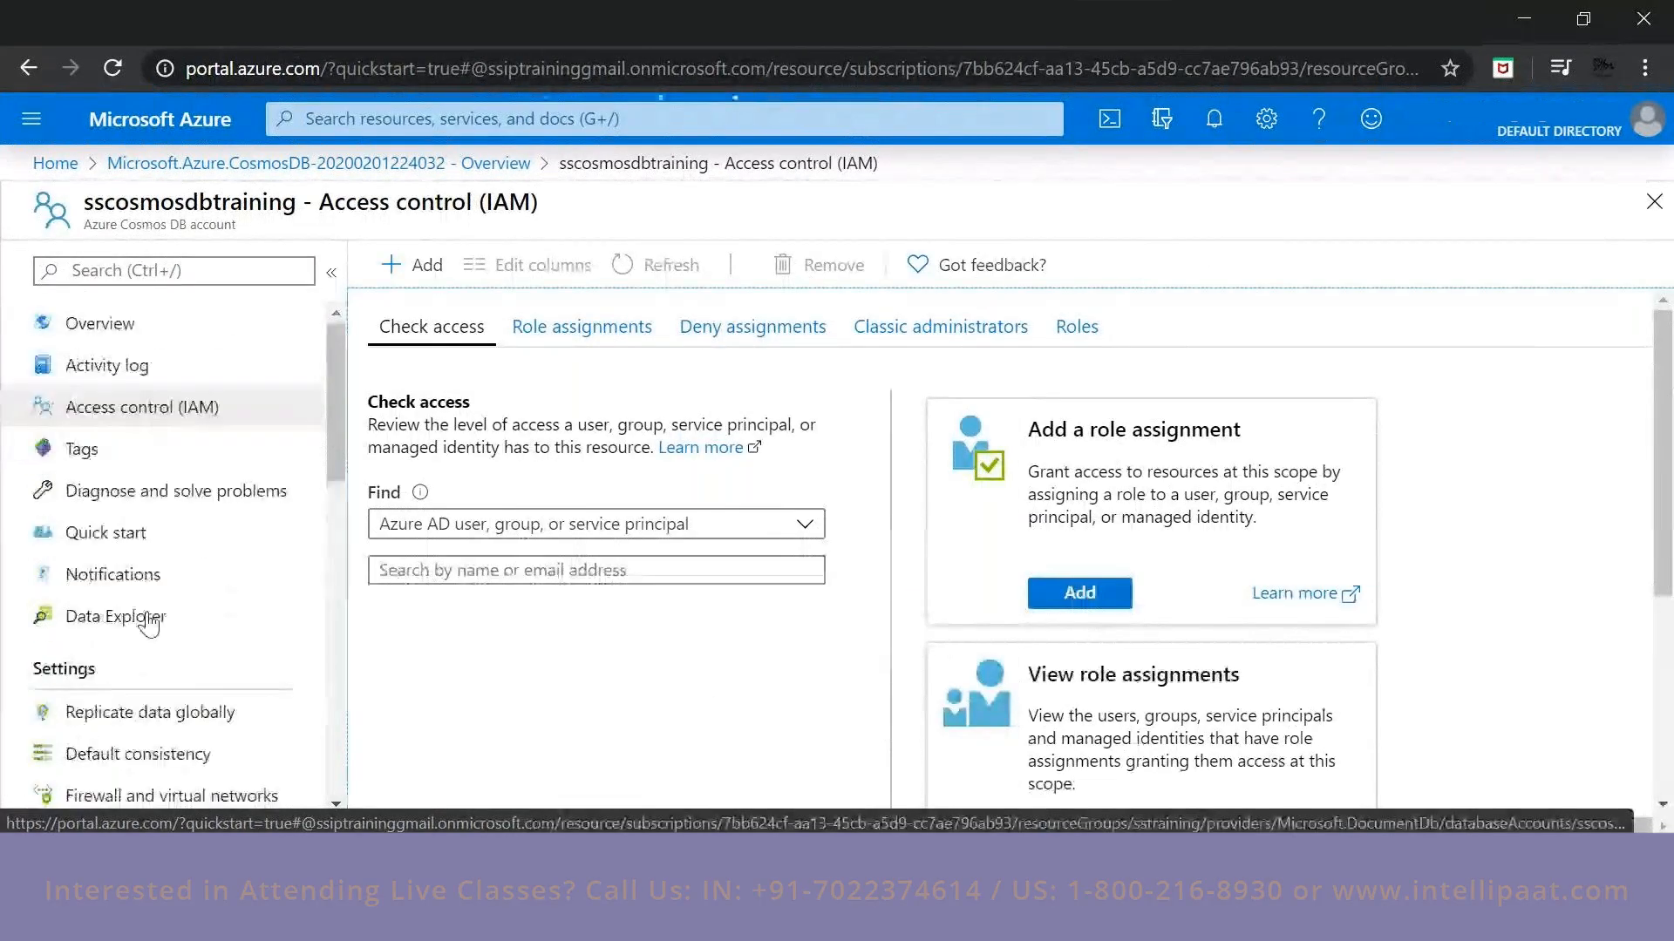
pyautogui.click(123, 617)
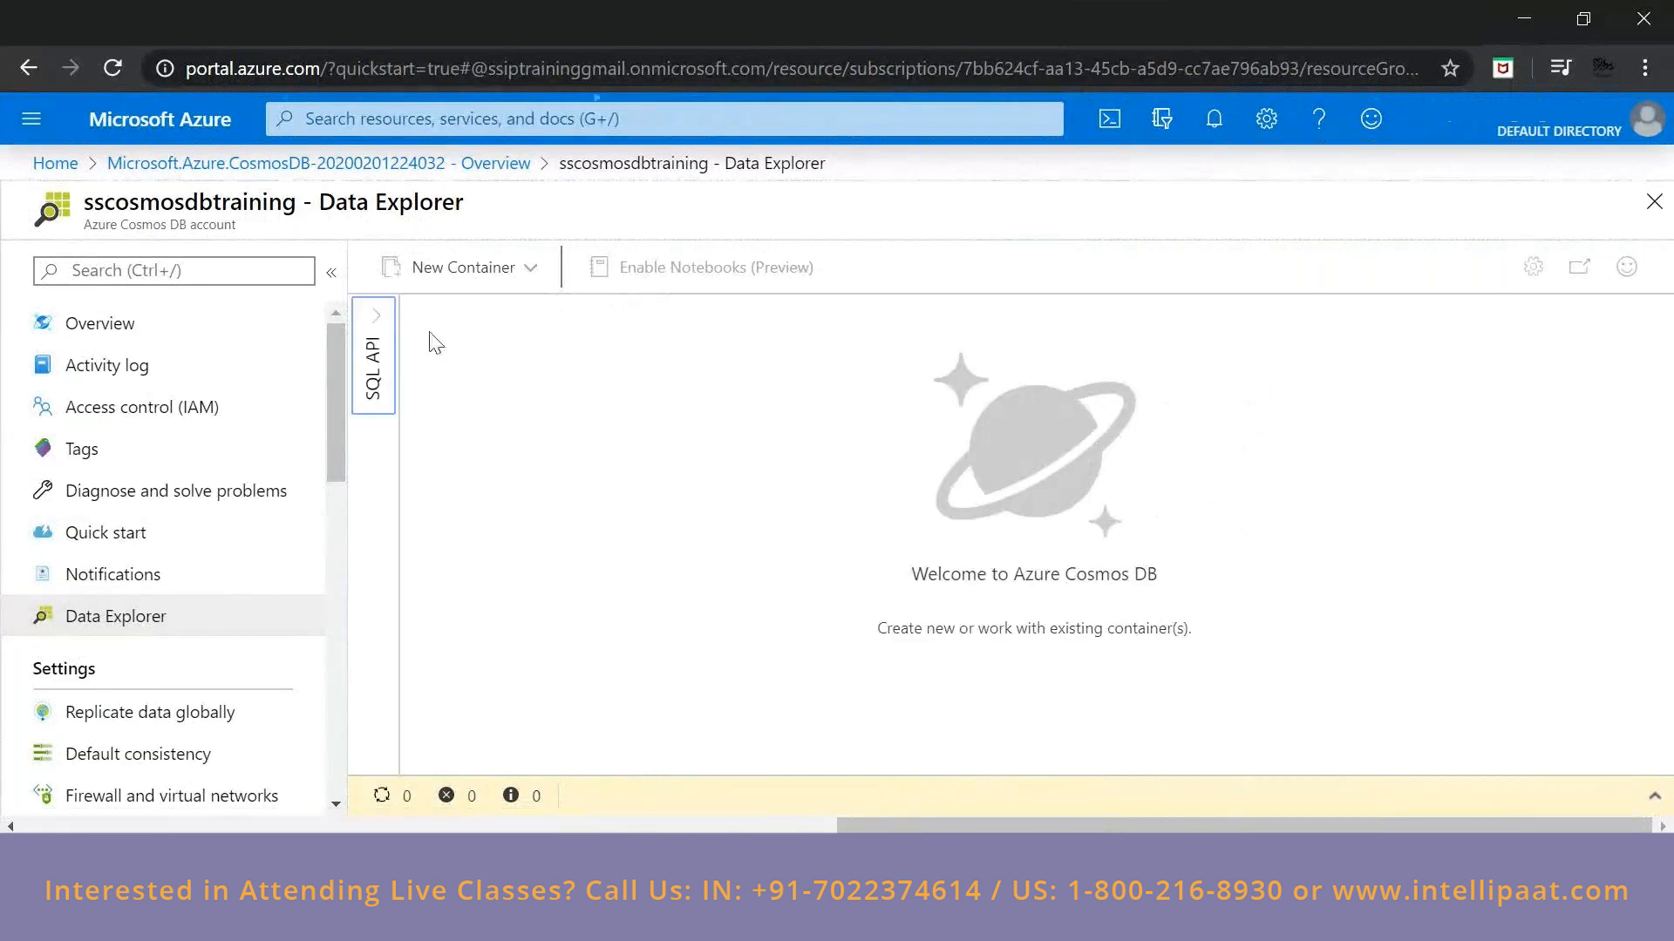
pyautogui.click(529, 270)
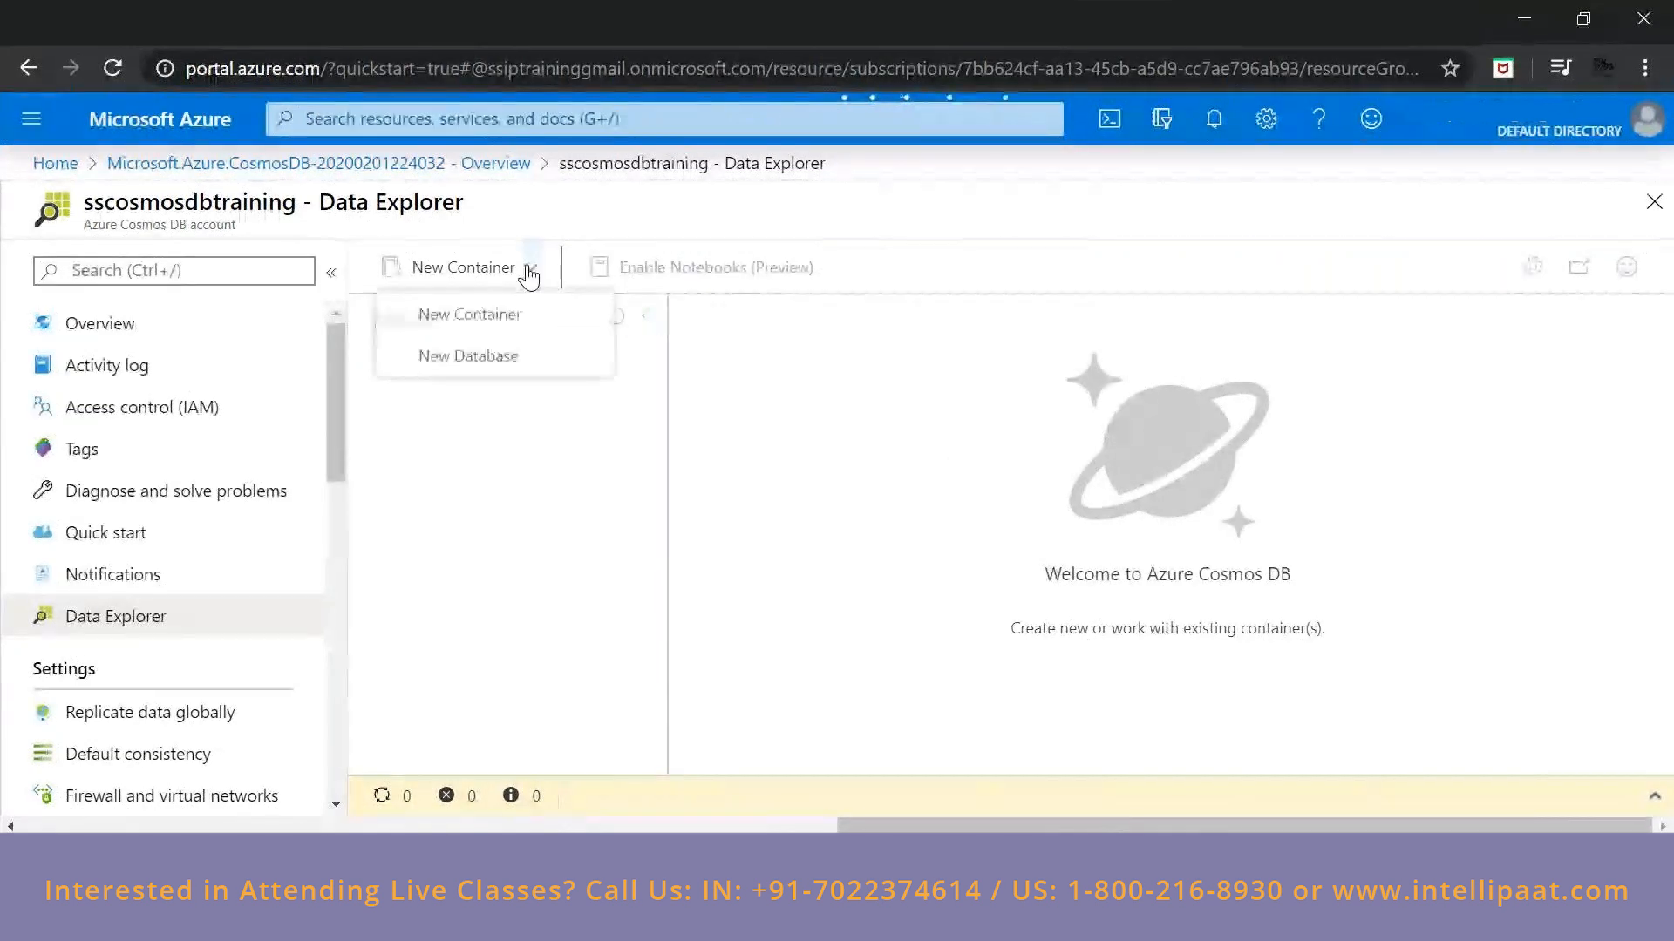
pyautogui.click(421, 325)
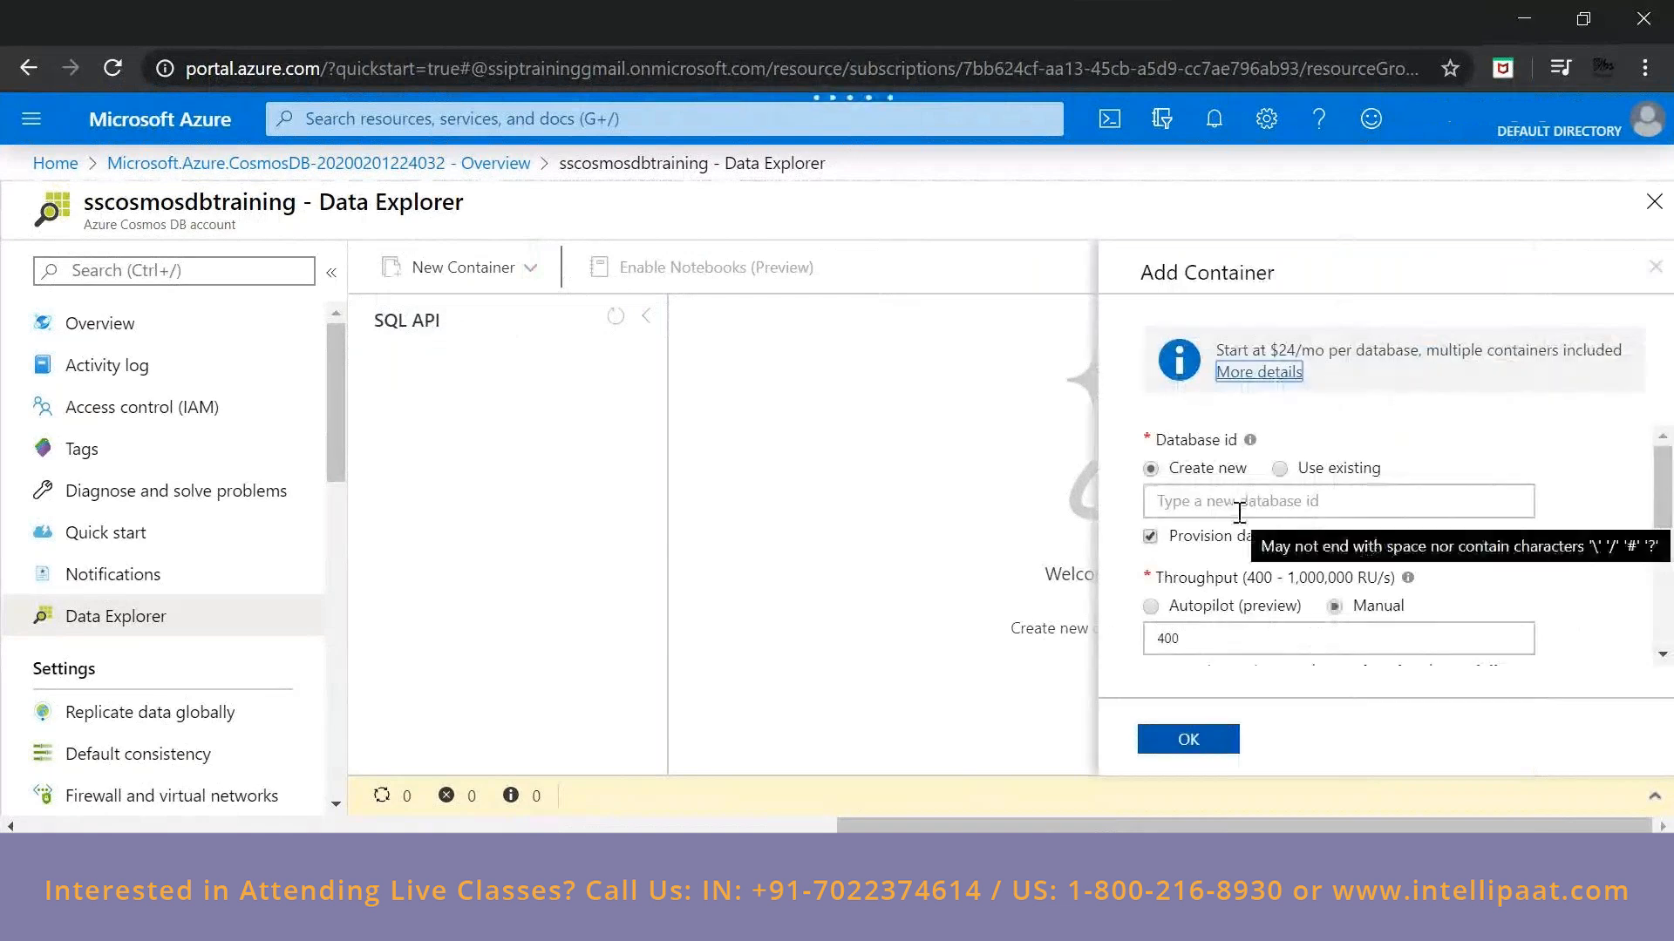
pyautogui.click(1242, 504)
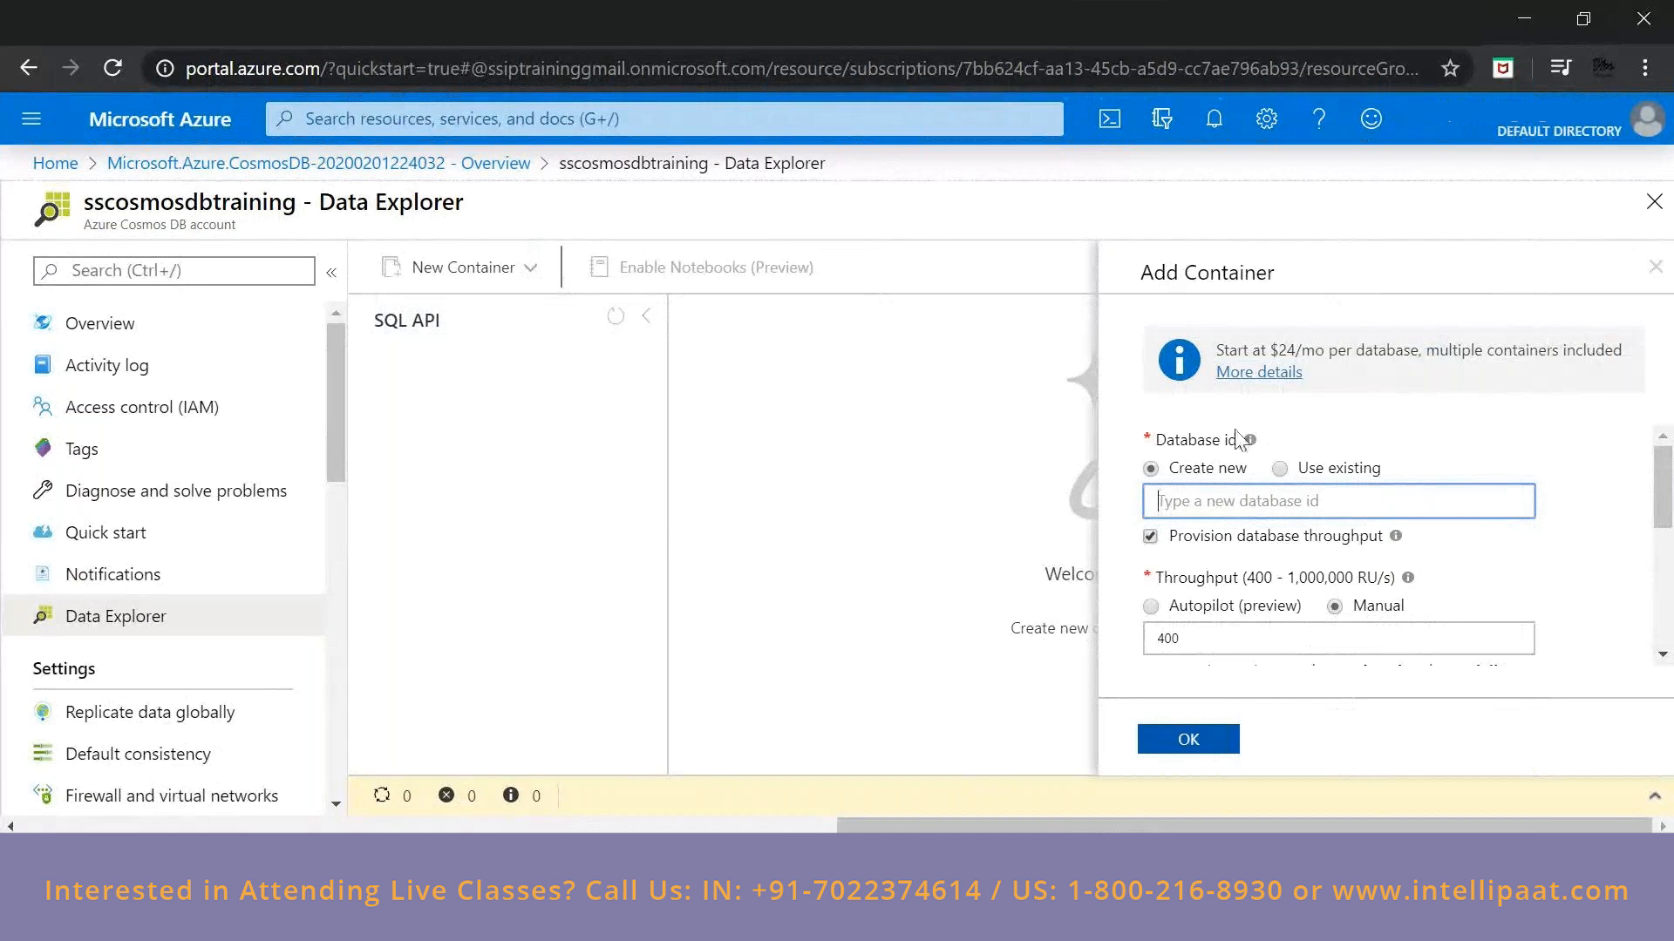
pyautogui.moveTo(1250, 443)
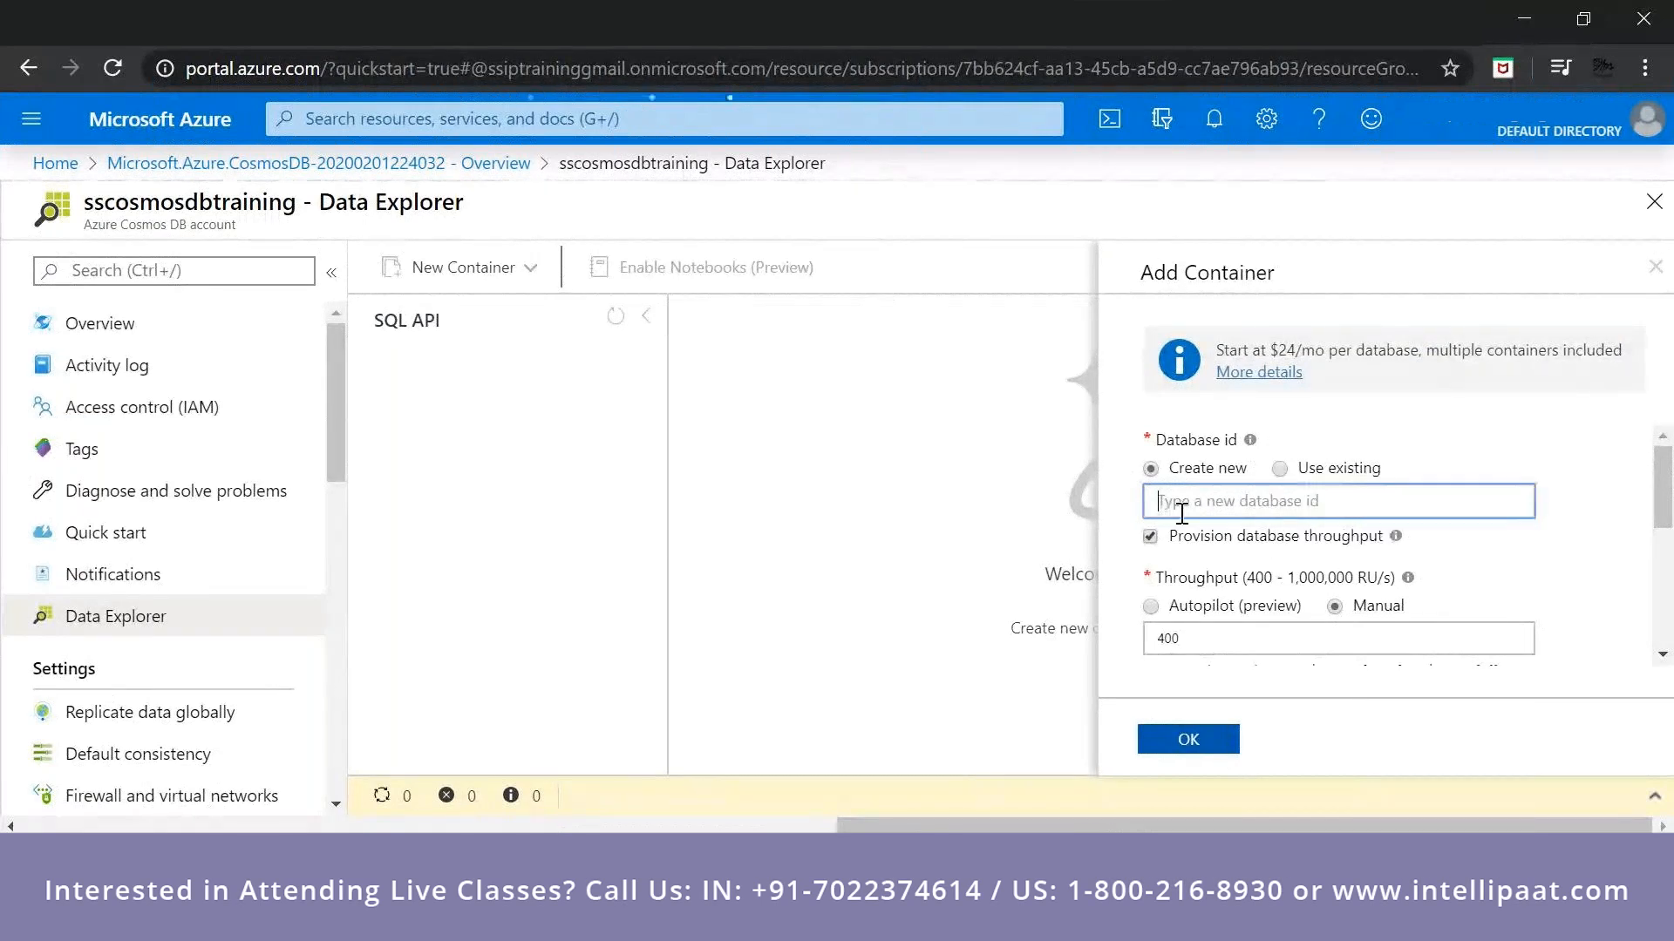
pyautogui.write('test')
pyautogui.click(1469, 551)
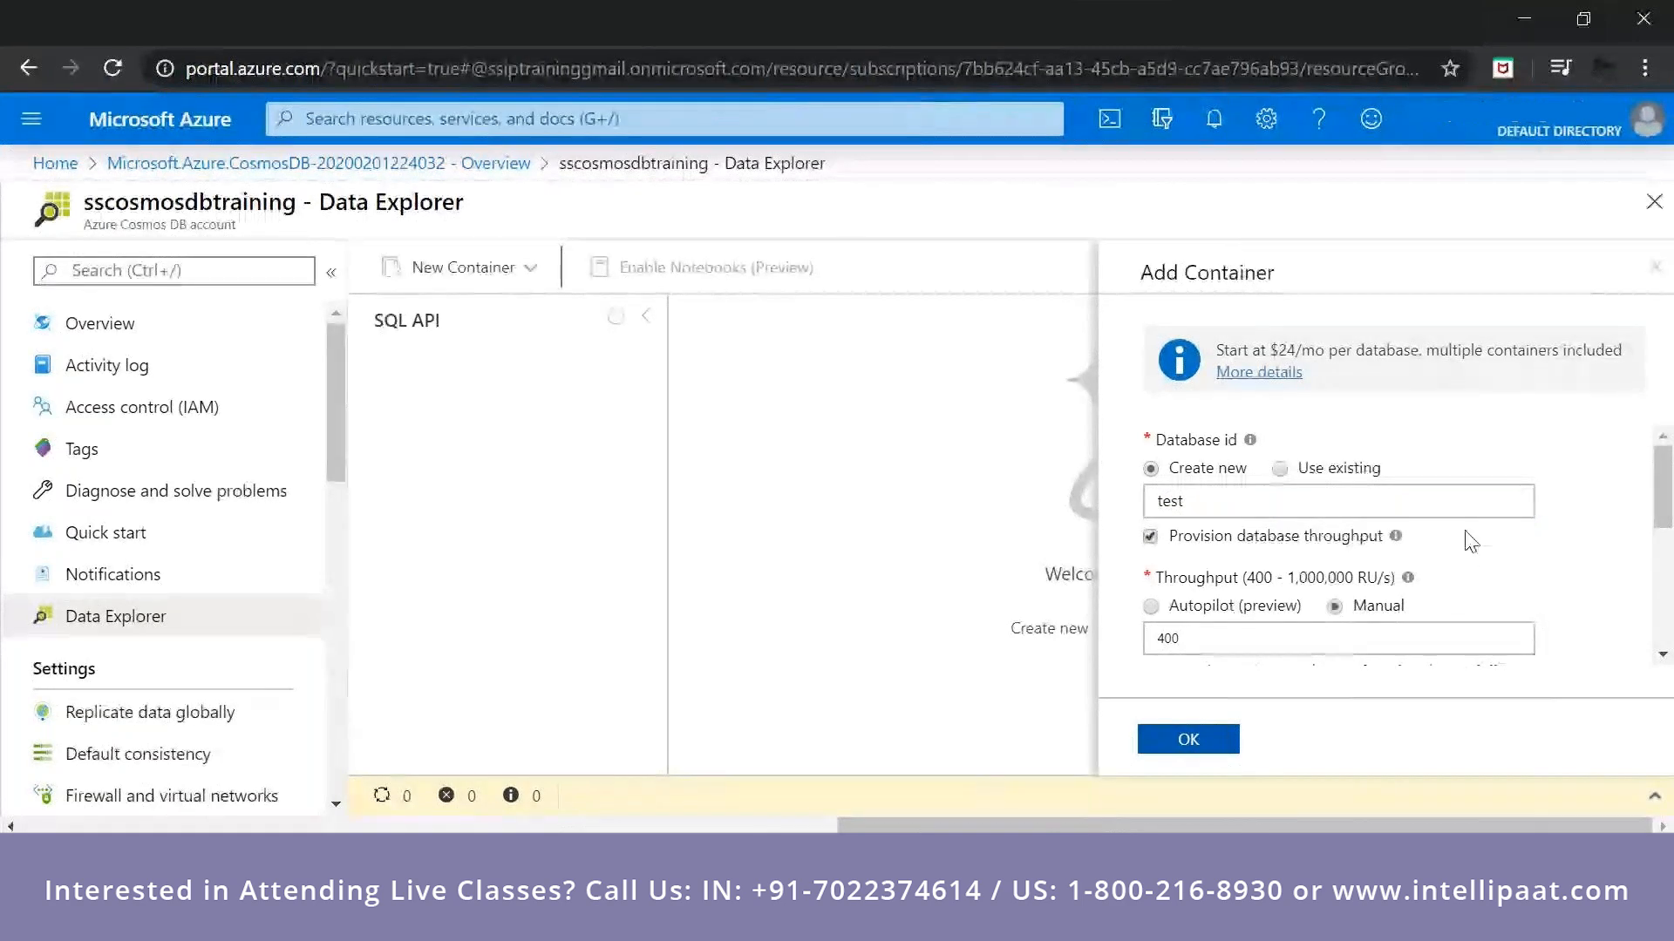
pyautogui.click(1654, 201)
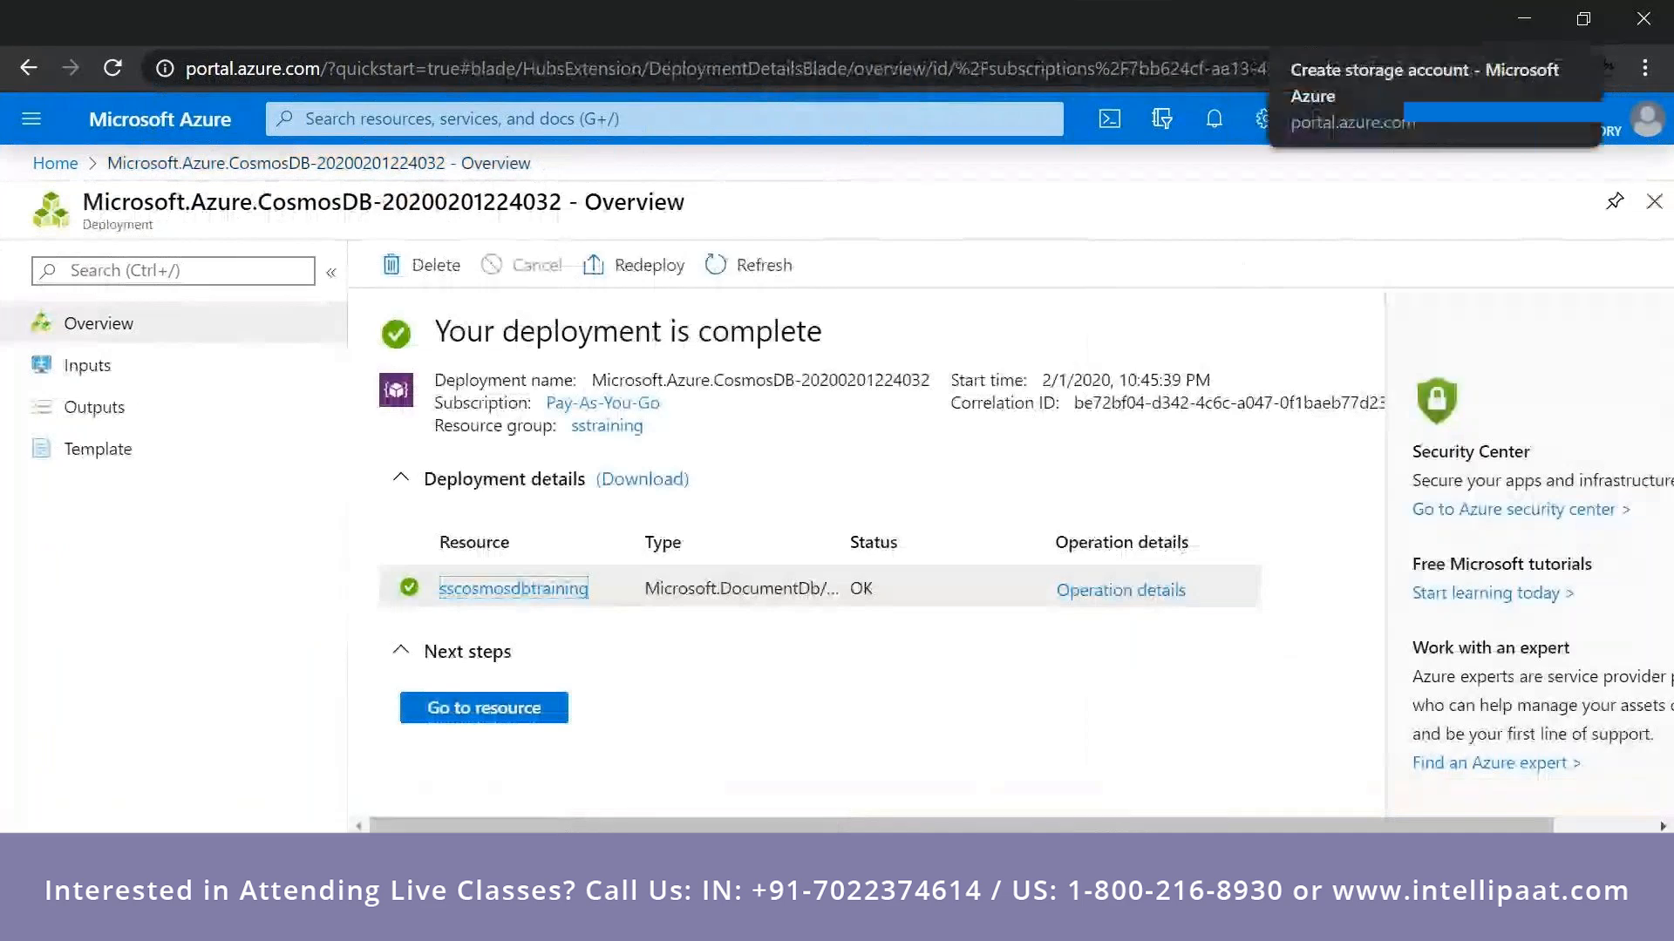
# Switch to the storage account creation tab, dismiss the Advisor recommendations and go to the portal home page.
pyautogui.click(1359, 19)
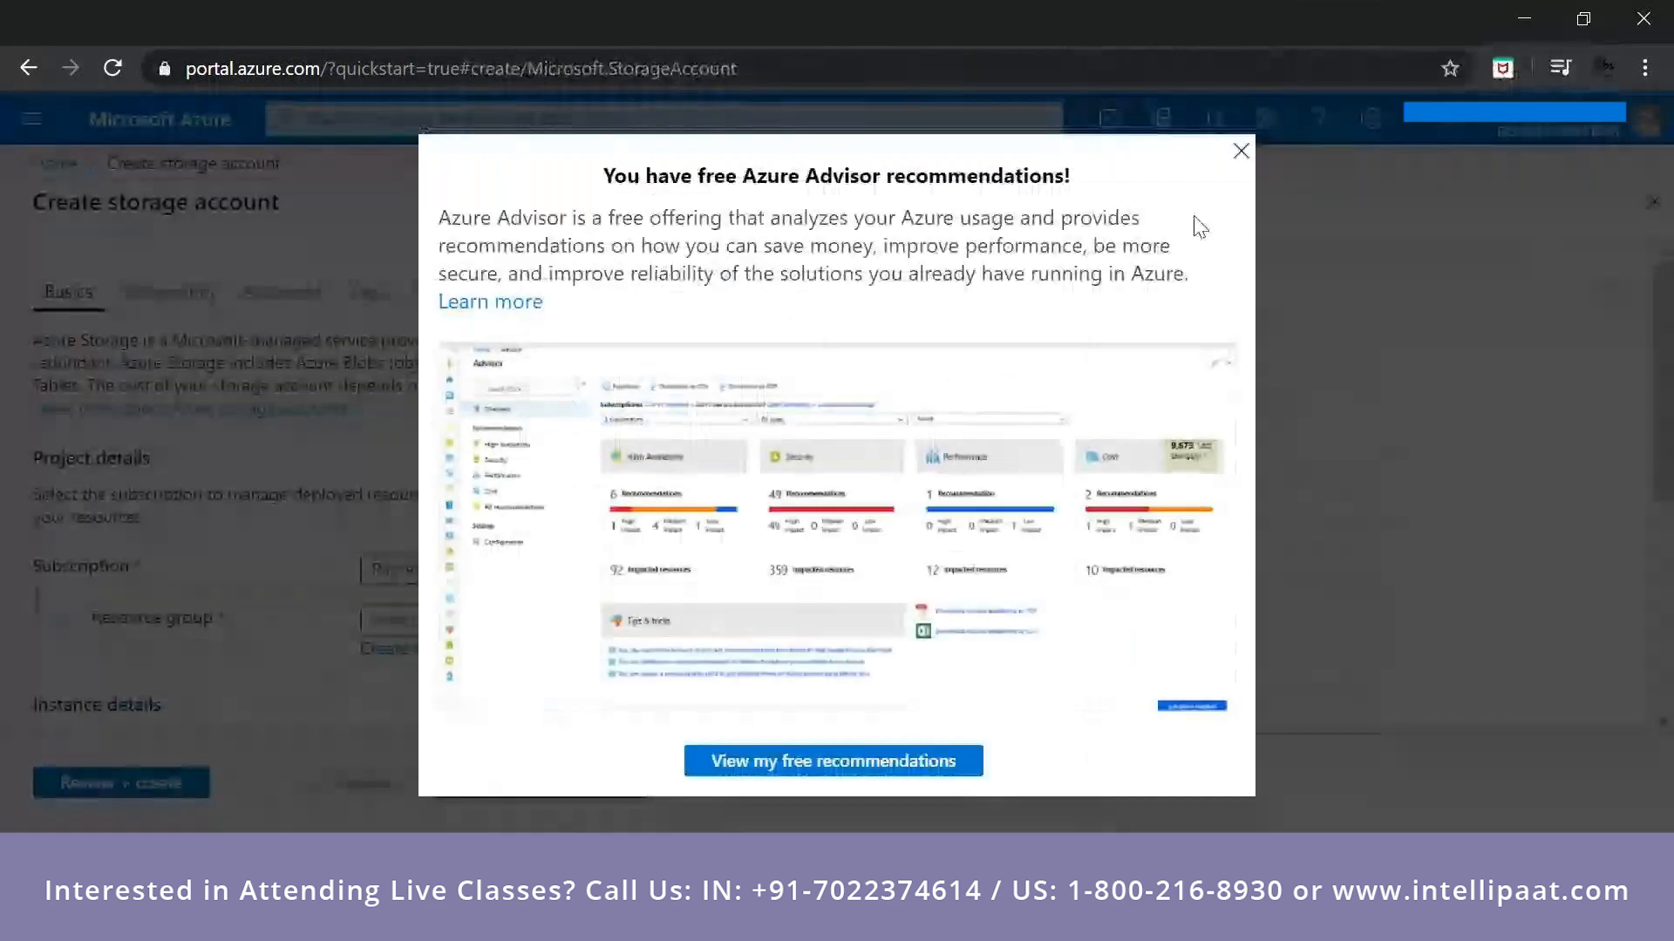
pyautogui.click(1242, 160)
pyautogui.click(192, 126)
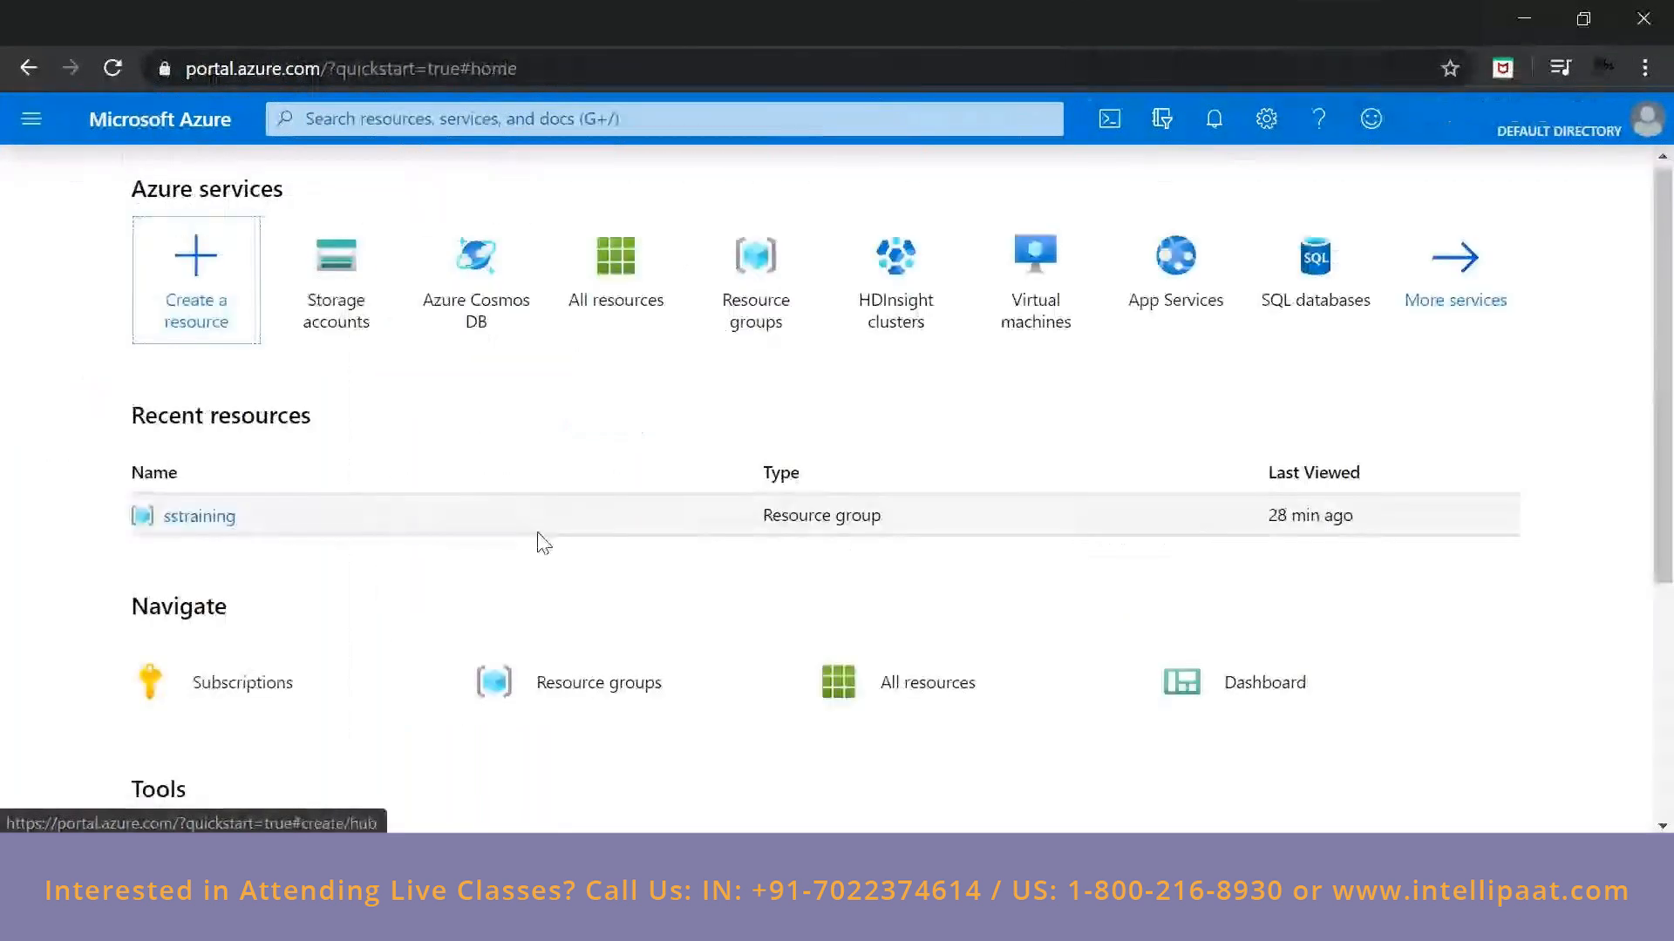
pyautogui.scroll(-2, 541, 543)
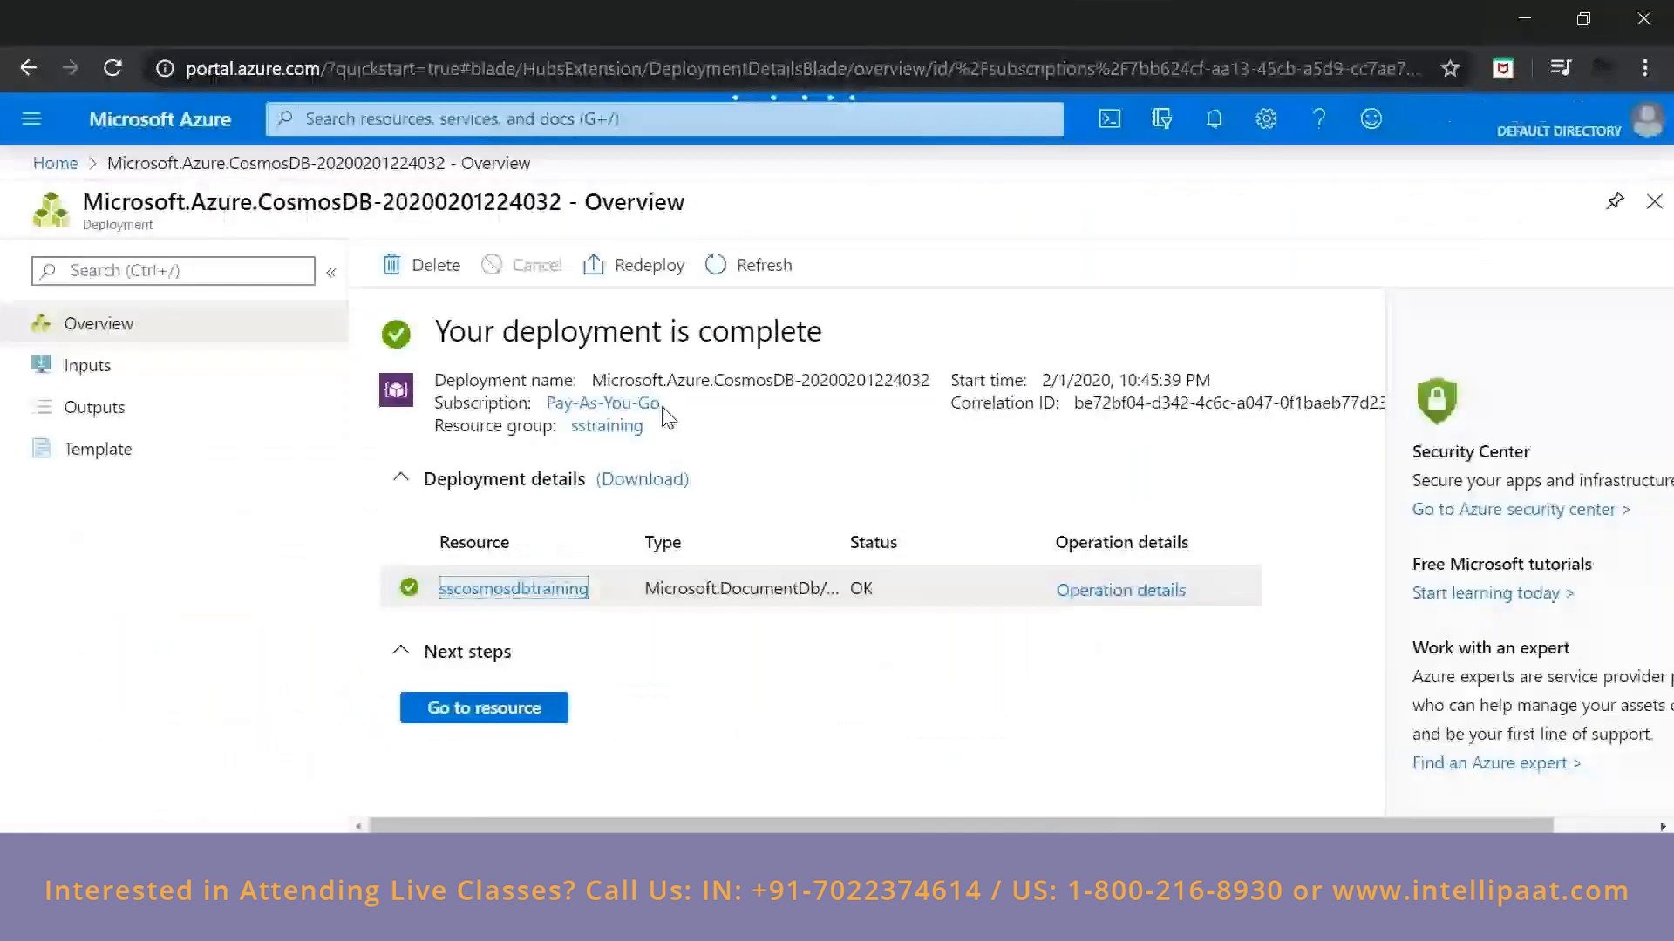
# Return to the deployment's sscosmosdbtraining account and start adding a container with a new database.
pyautogui.click(523, 589)
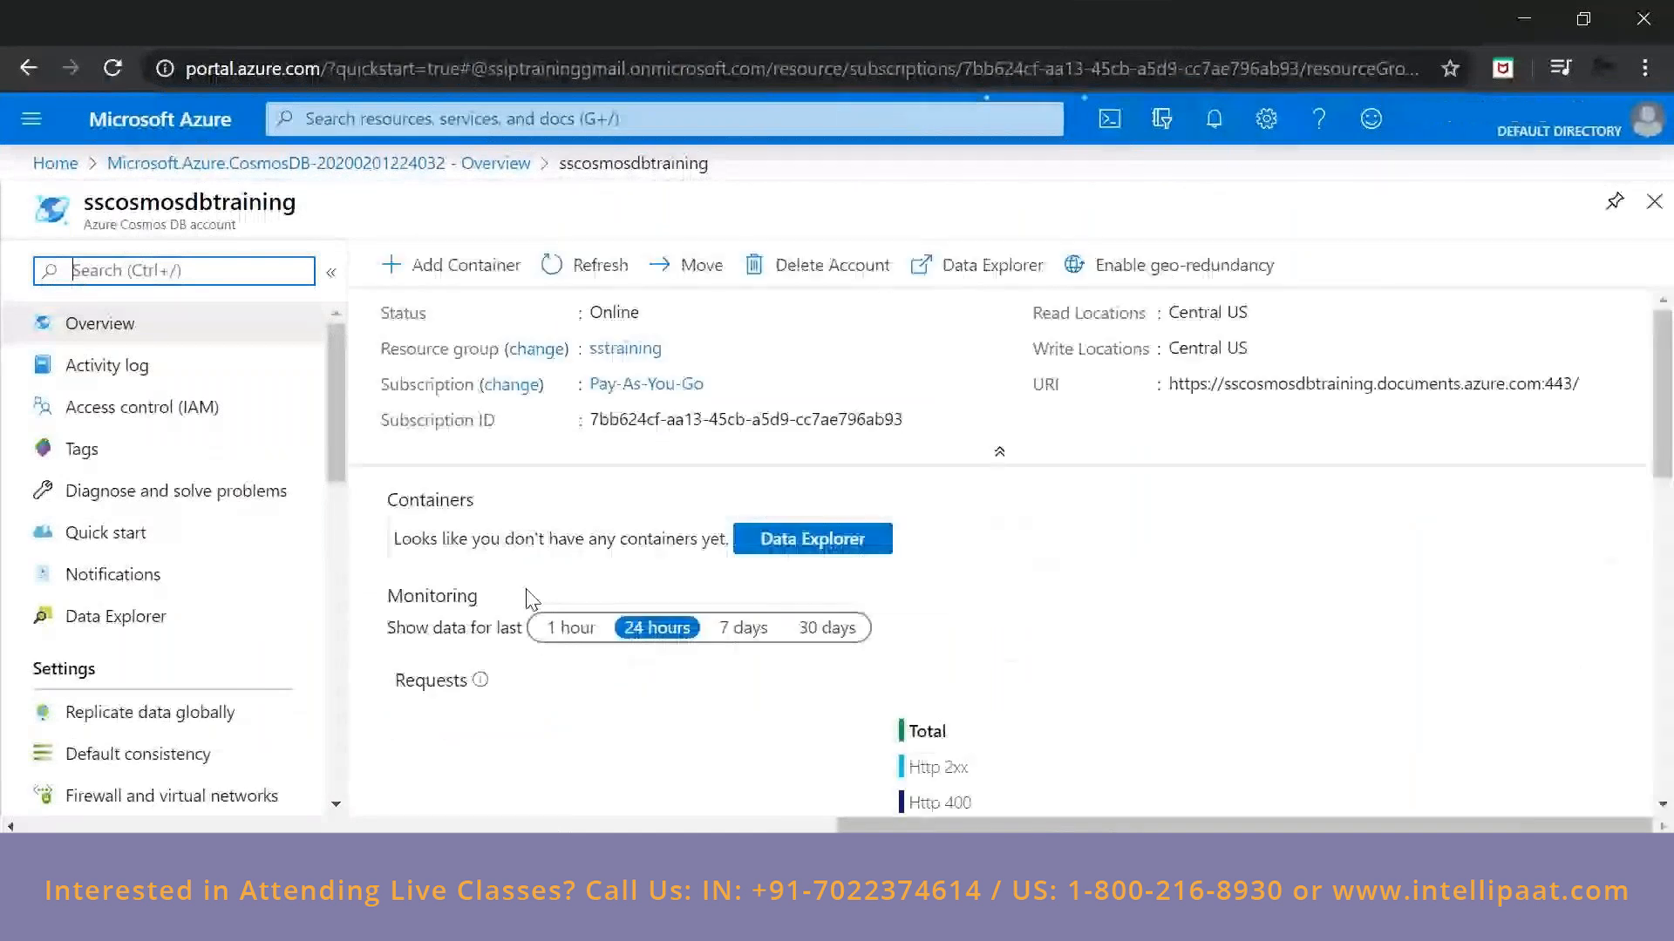
pyautogui.click(450, 271)
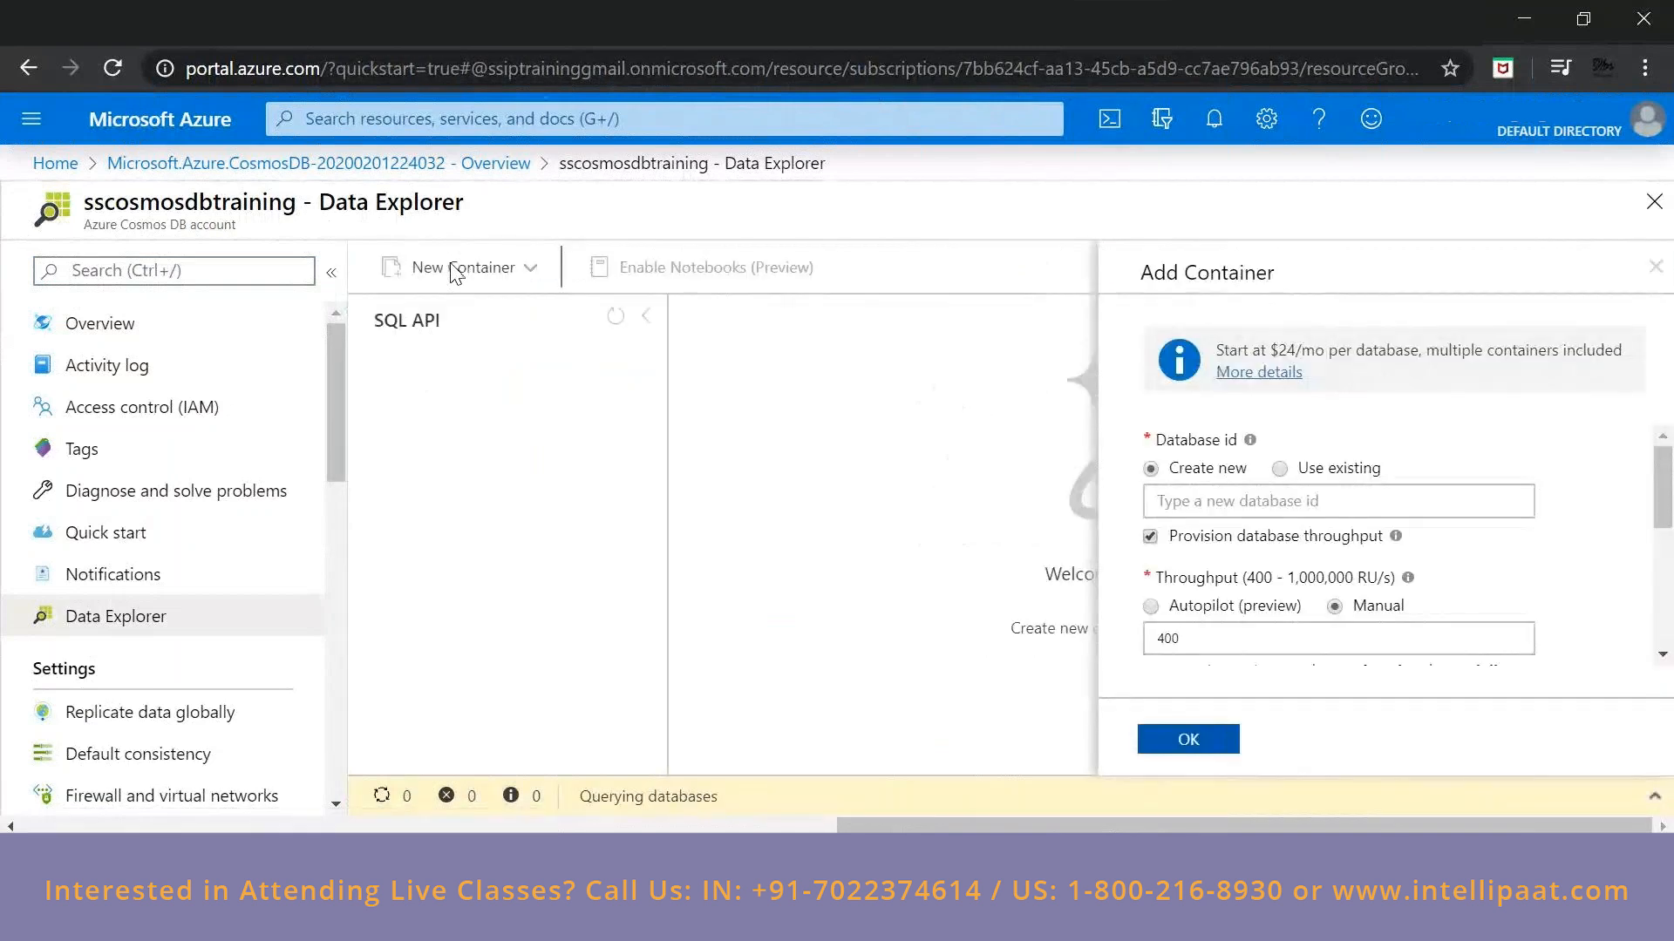
pyautogui.click(1164, 504)
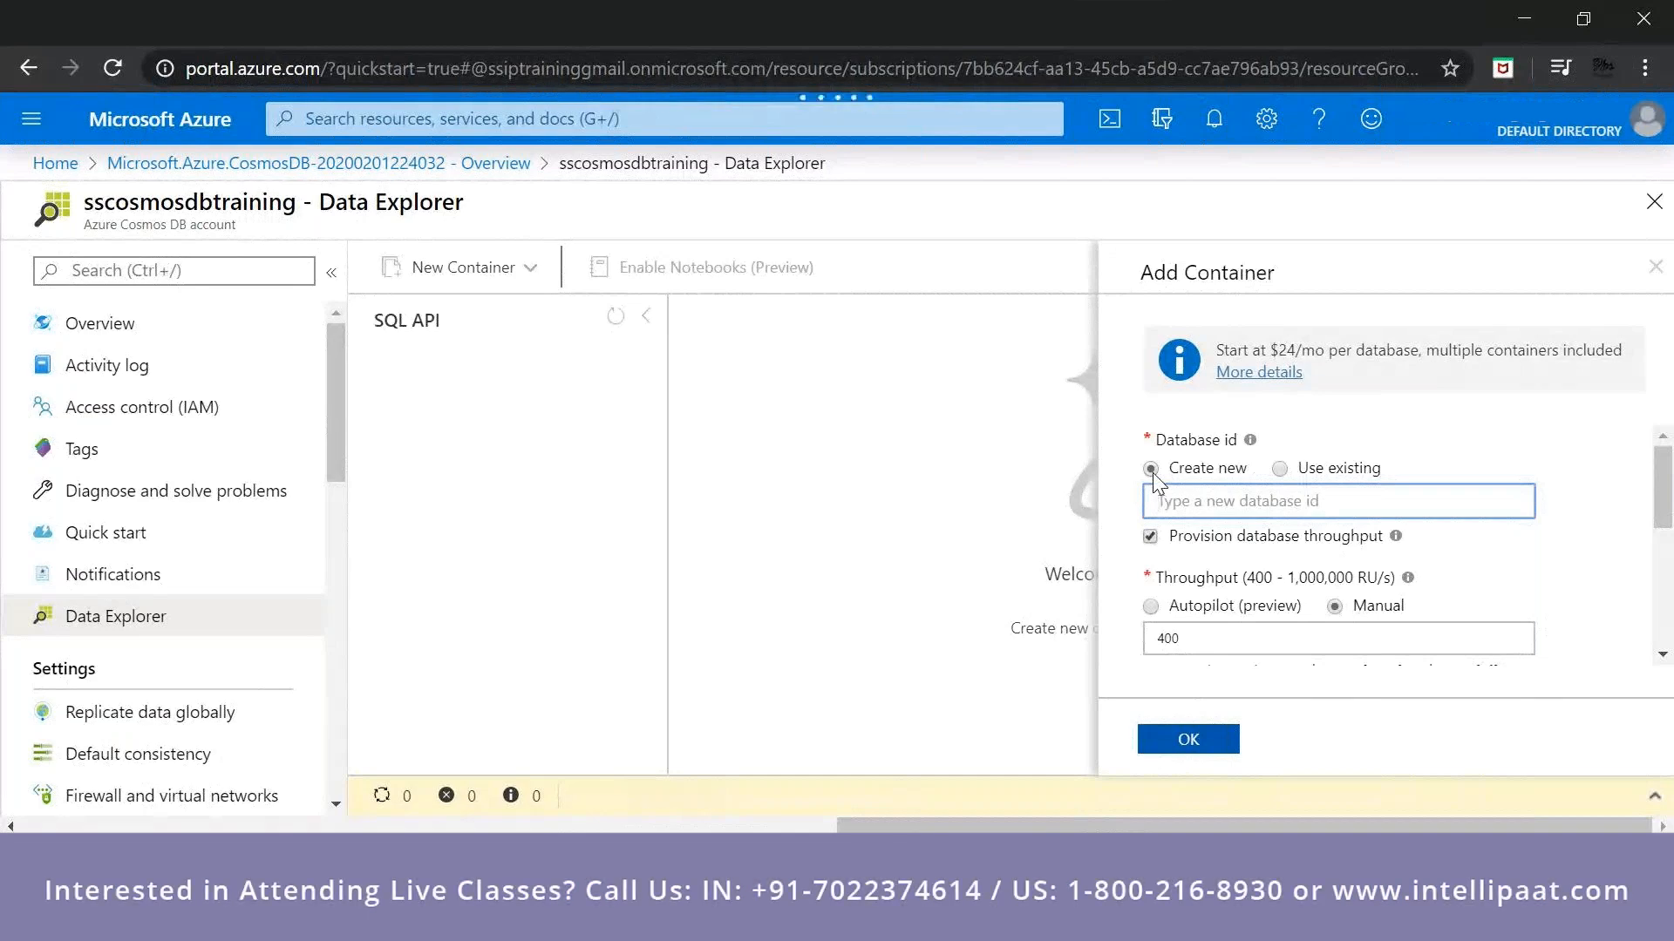
# Look up the Cosmos DB pricing details linked in the container form and return to the form.
pyautogui.moveTo(1220, 349); pyautogui.dragTo(1621, 353)
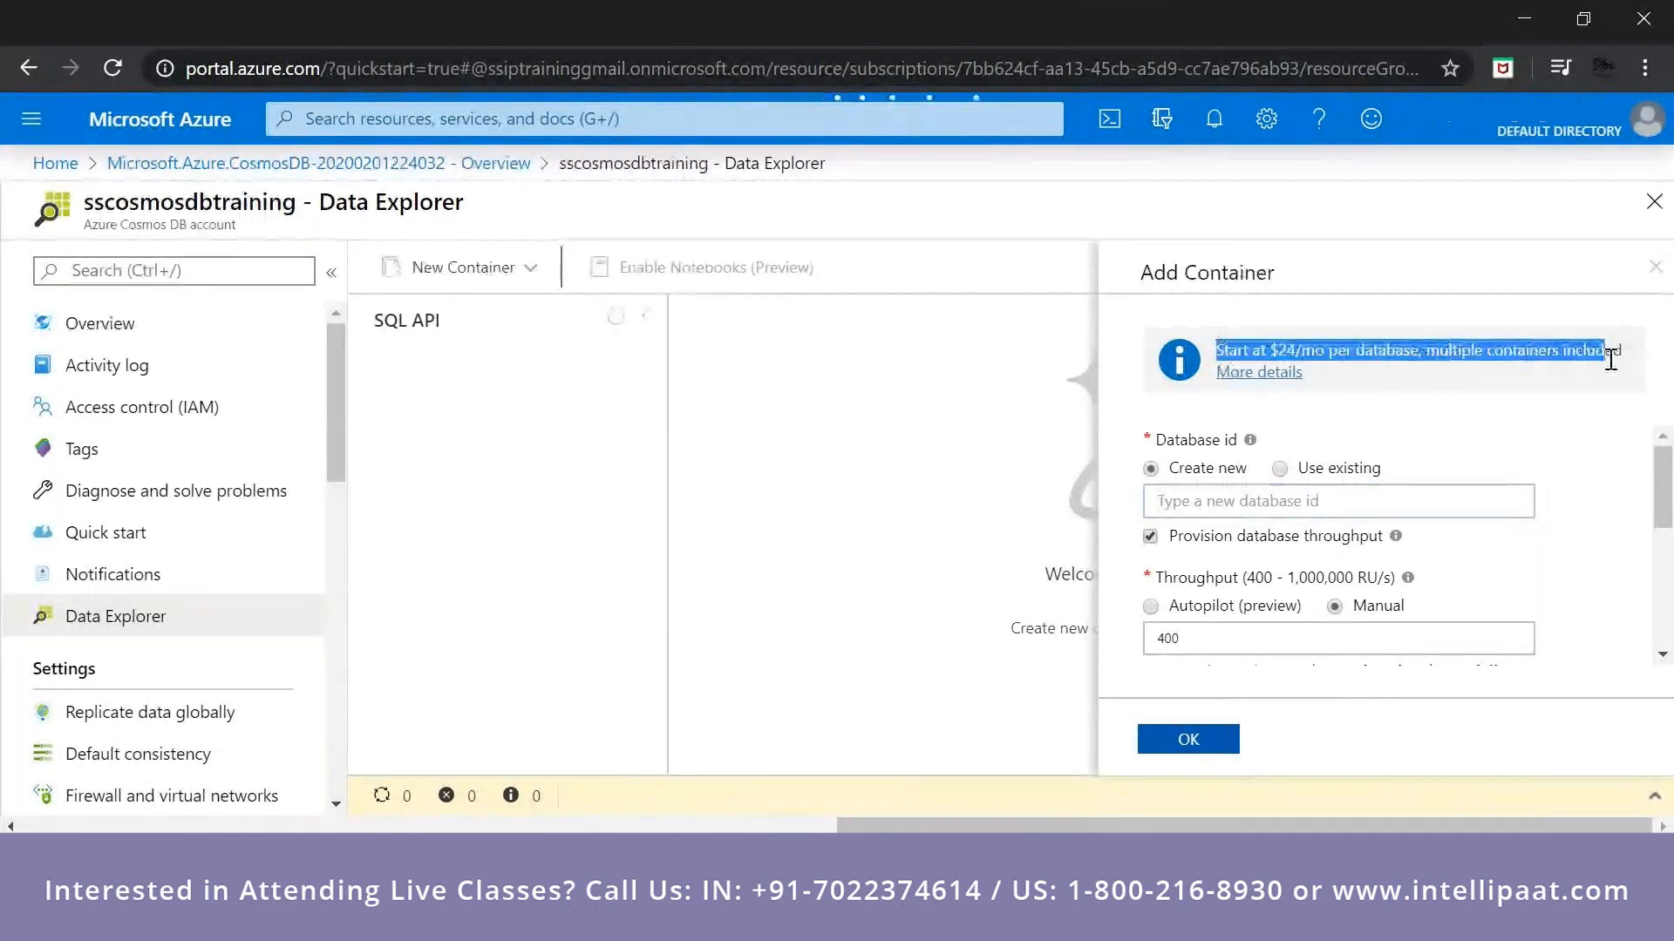
pyautogui.click(1264, 373)
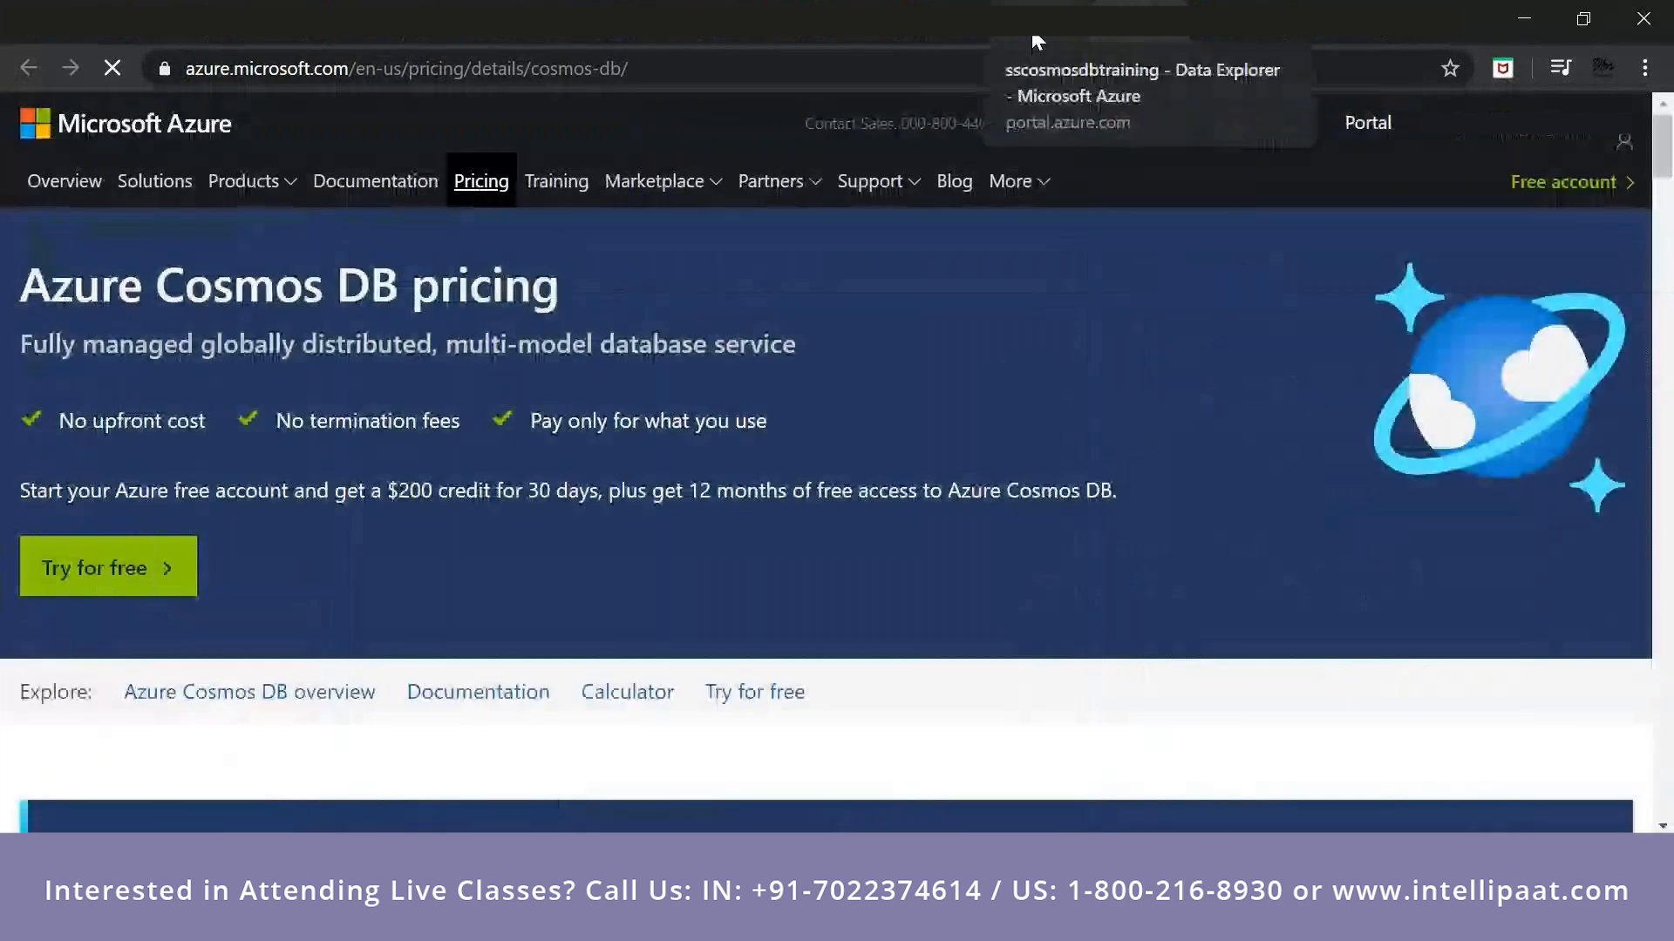
pyautogui.click(1033, 37)
# Set the new database id to test.
pyautogui.click(1257, 508)
pyautogui.write('data')
pyautogui.press('BackSpace')
pyautogui.press('BackSpace')
pyautogui.press('BackSpace')
pyautogui.press('BackSpace')
pyautogui.write('test')
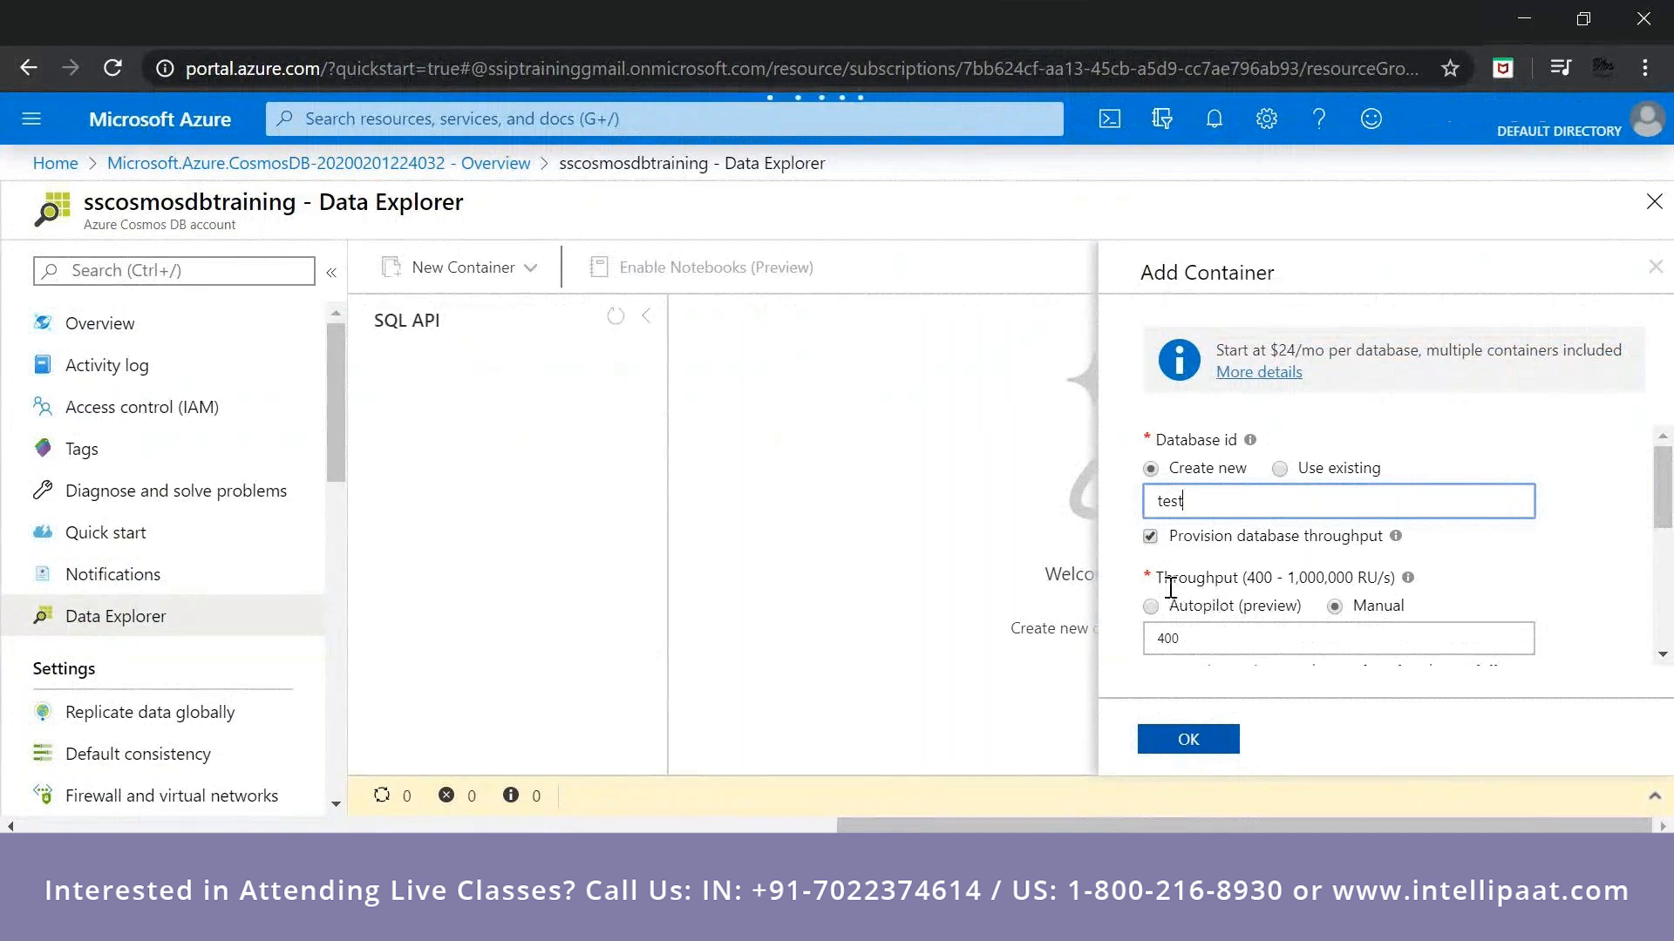
# Check the database throughput's estimated spend, and set the container id to testcontainer and the partition key to /id.
pyautogui.click(1179, 634)
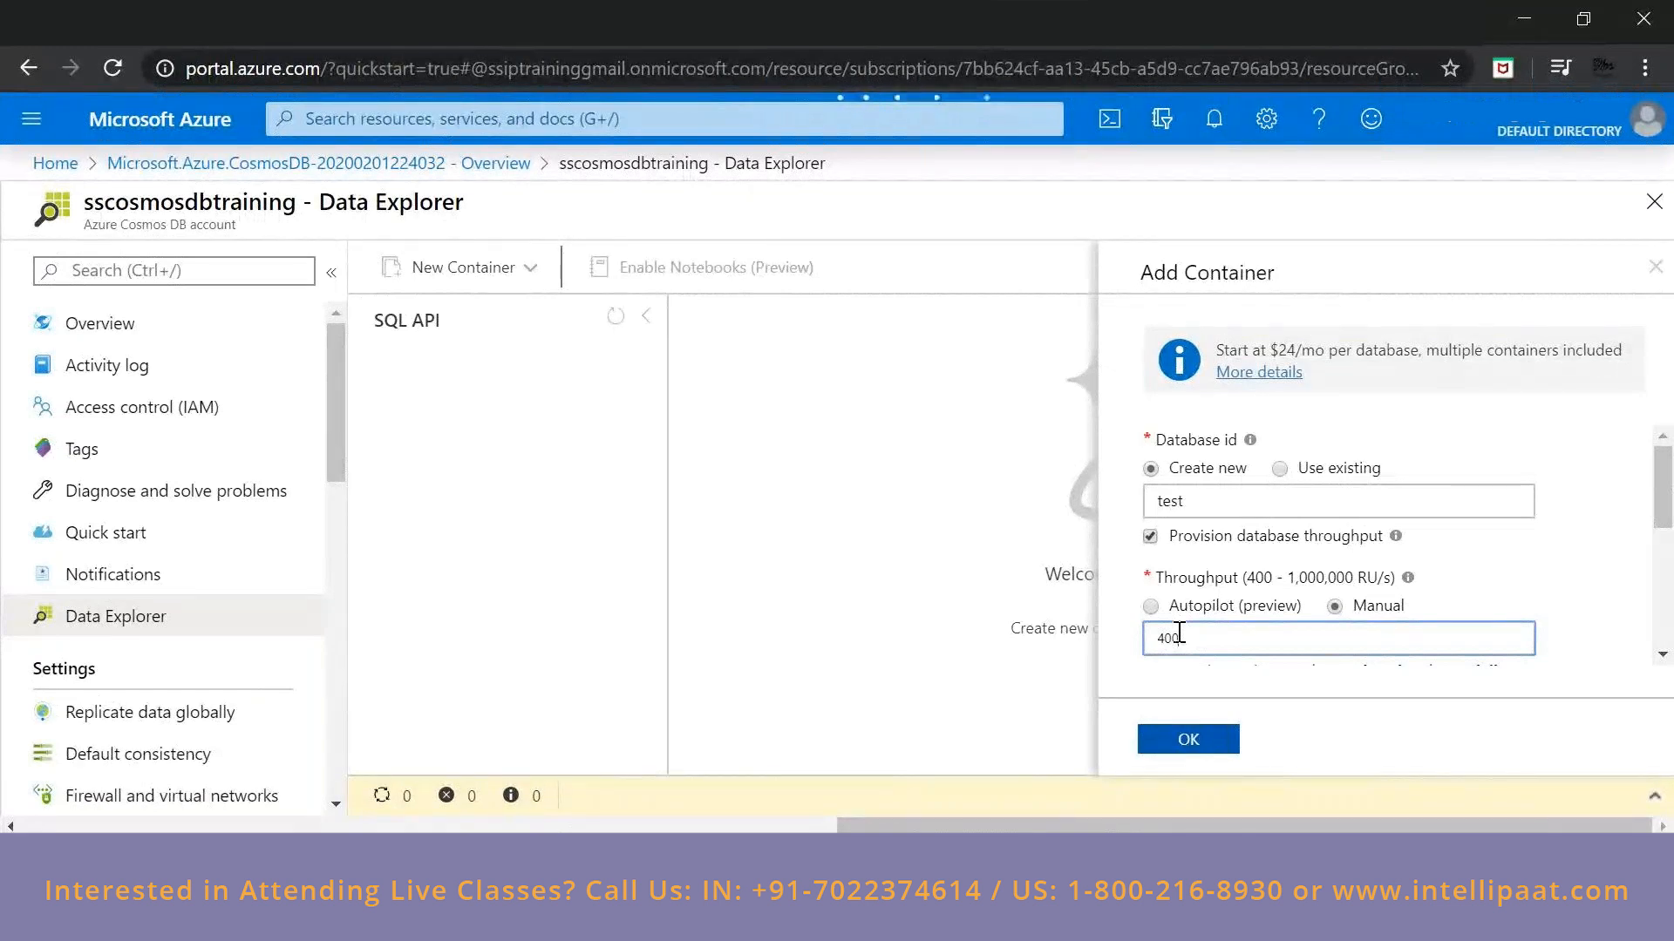
pyautogui.scroll(-3, 1266, 623)
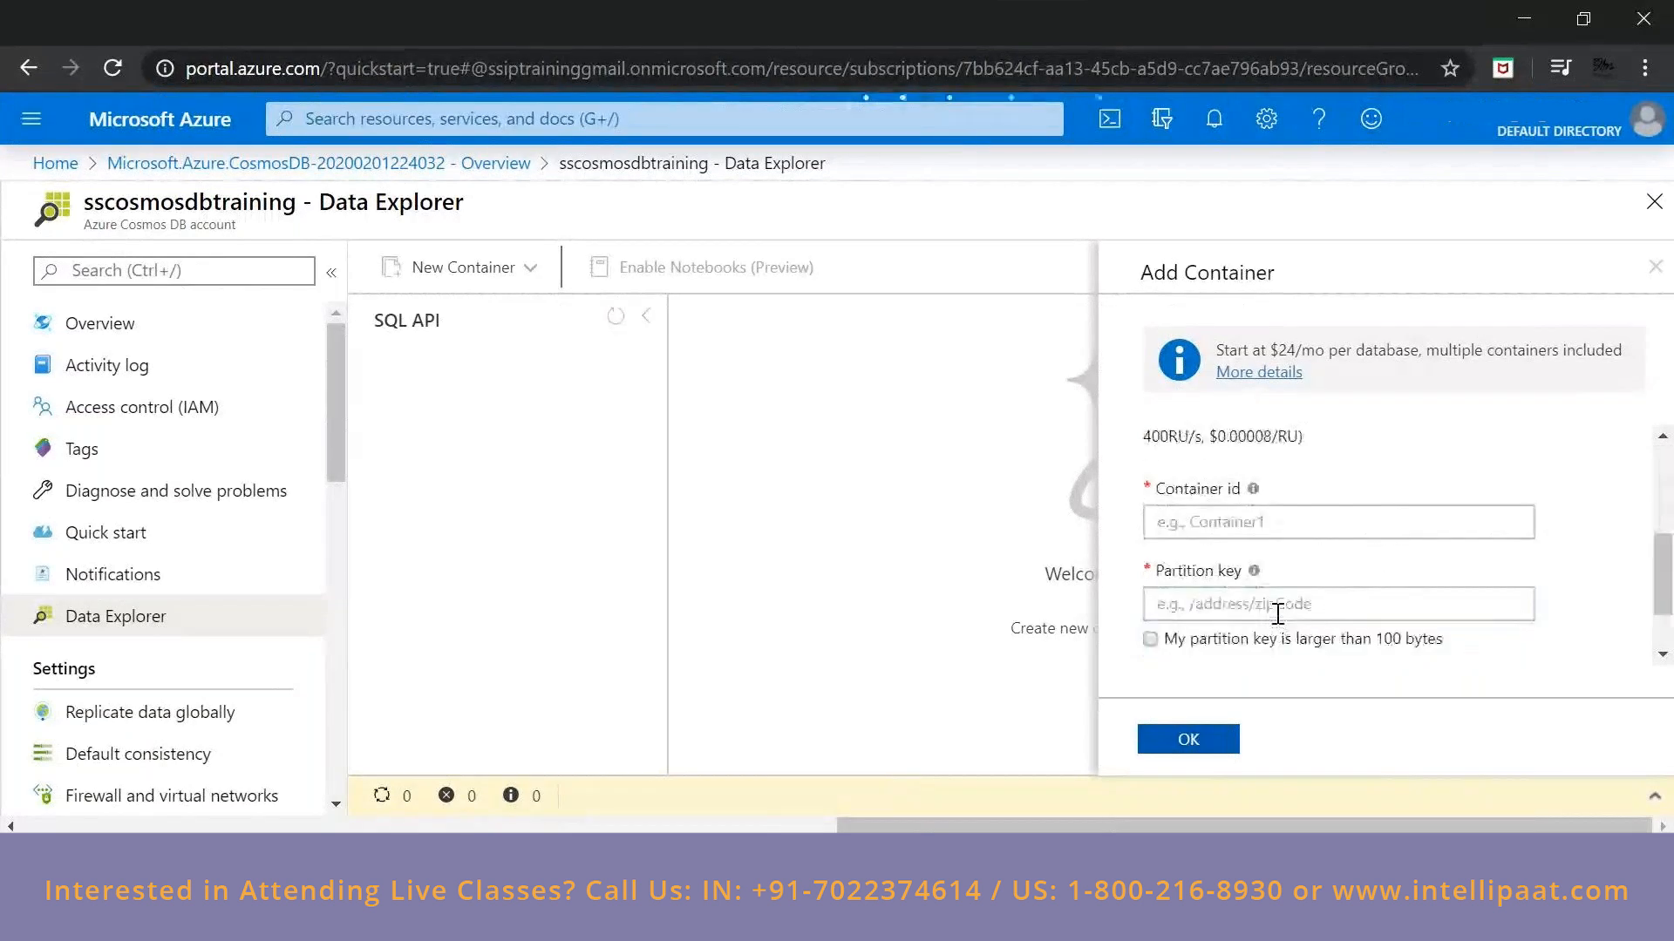
pyautogui.scroll(3, 1357, 591)
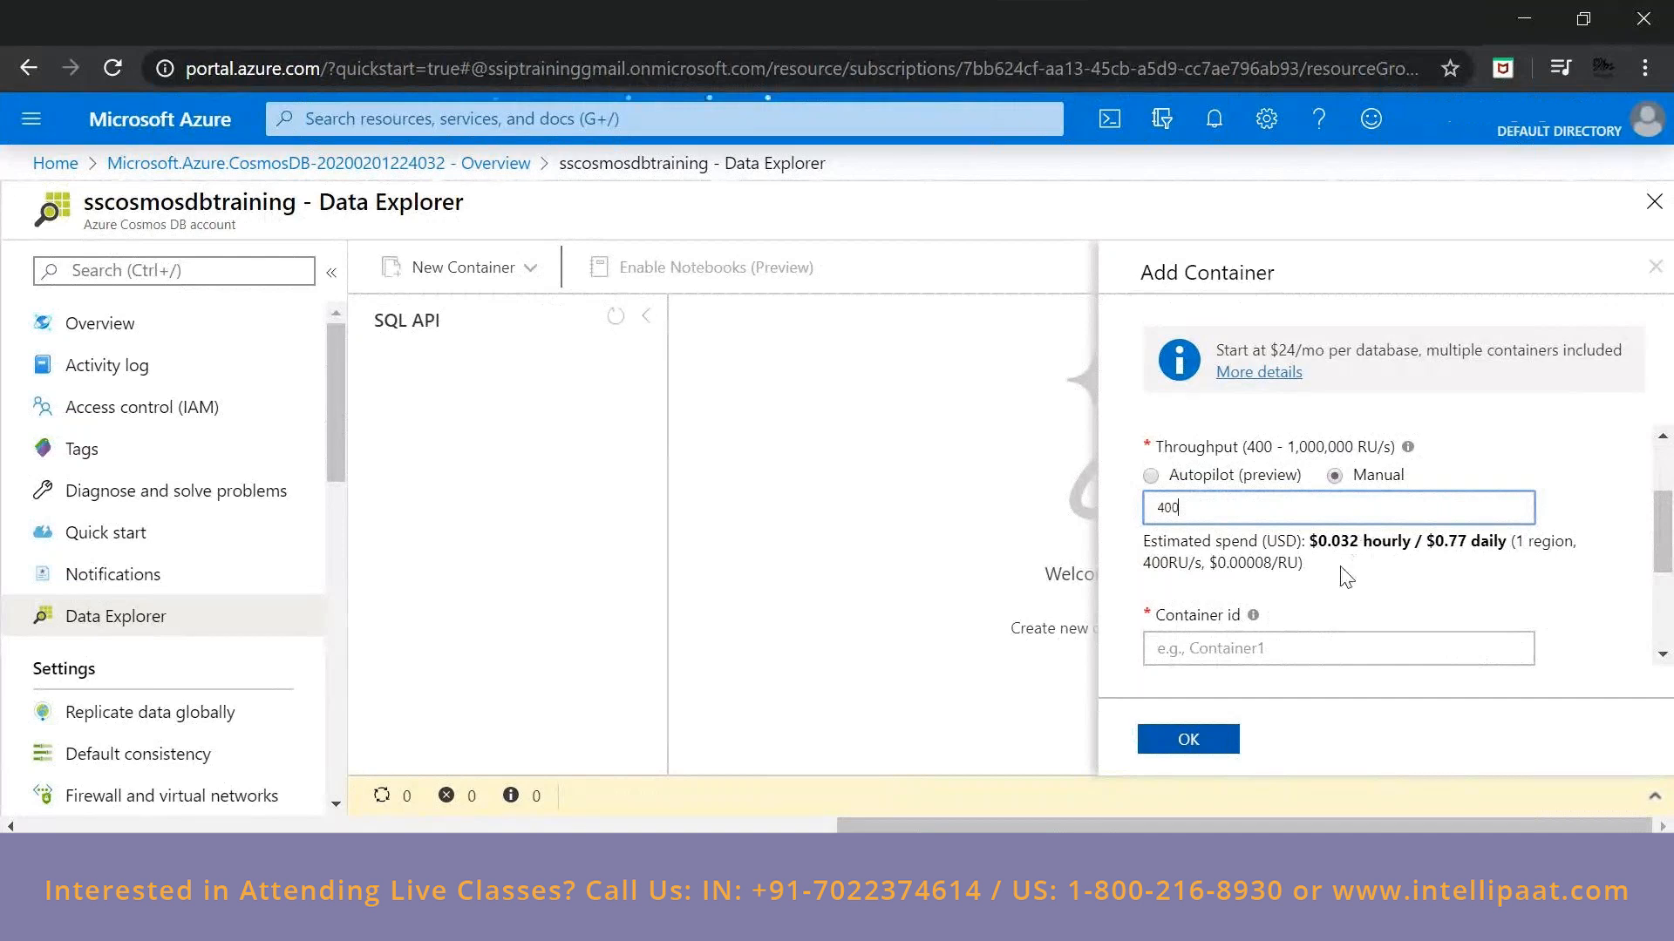
pyautogui.scroll(-1, 1340, 567)
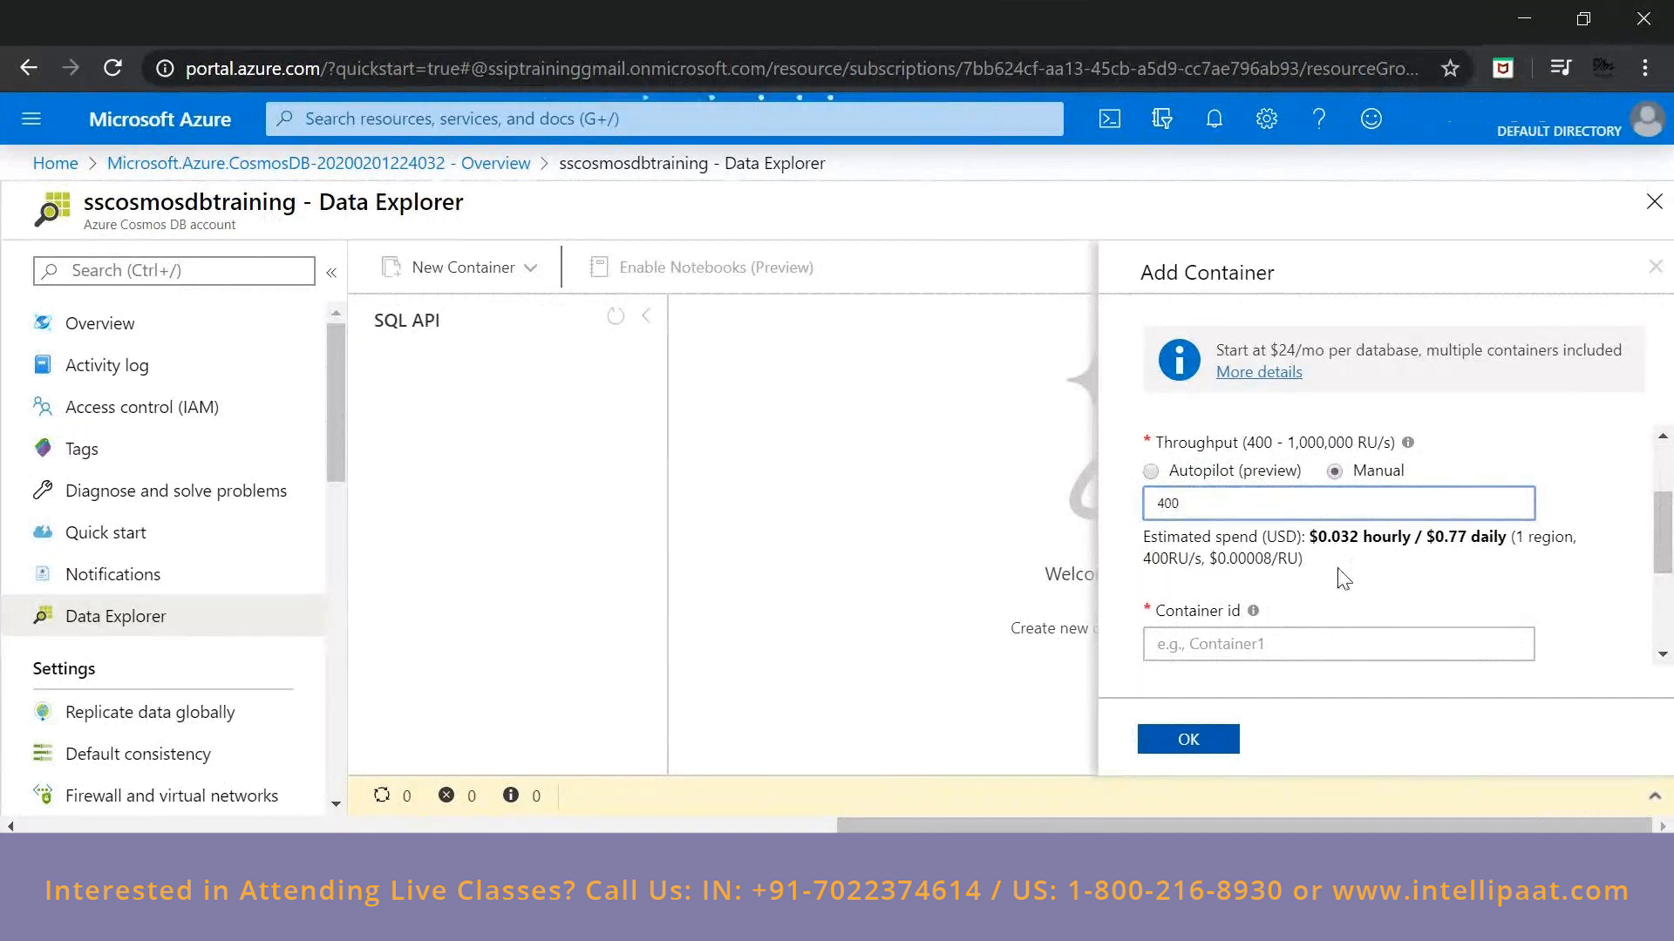
pyautogui.scroll(-2, 1343, 578)
pyautogui.click(1248, 510)
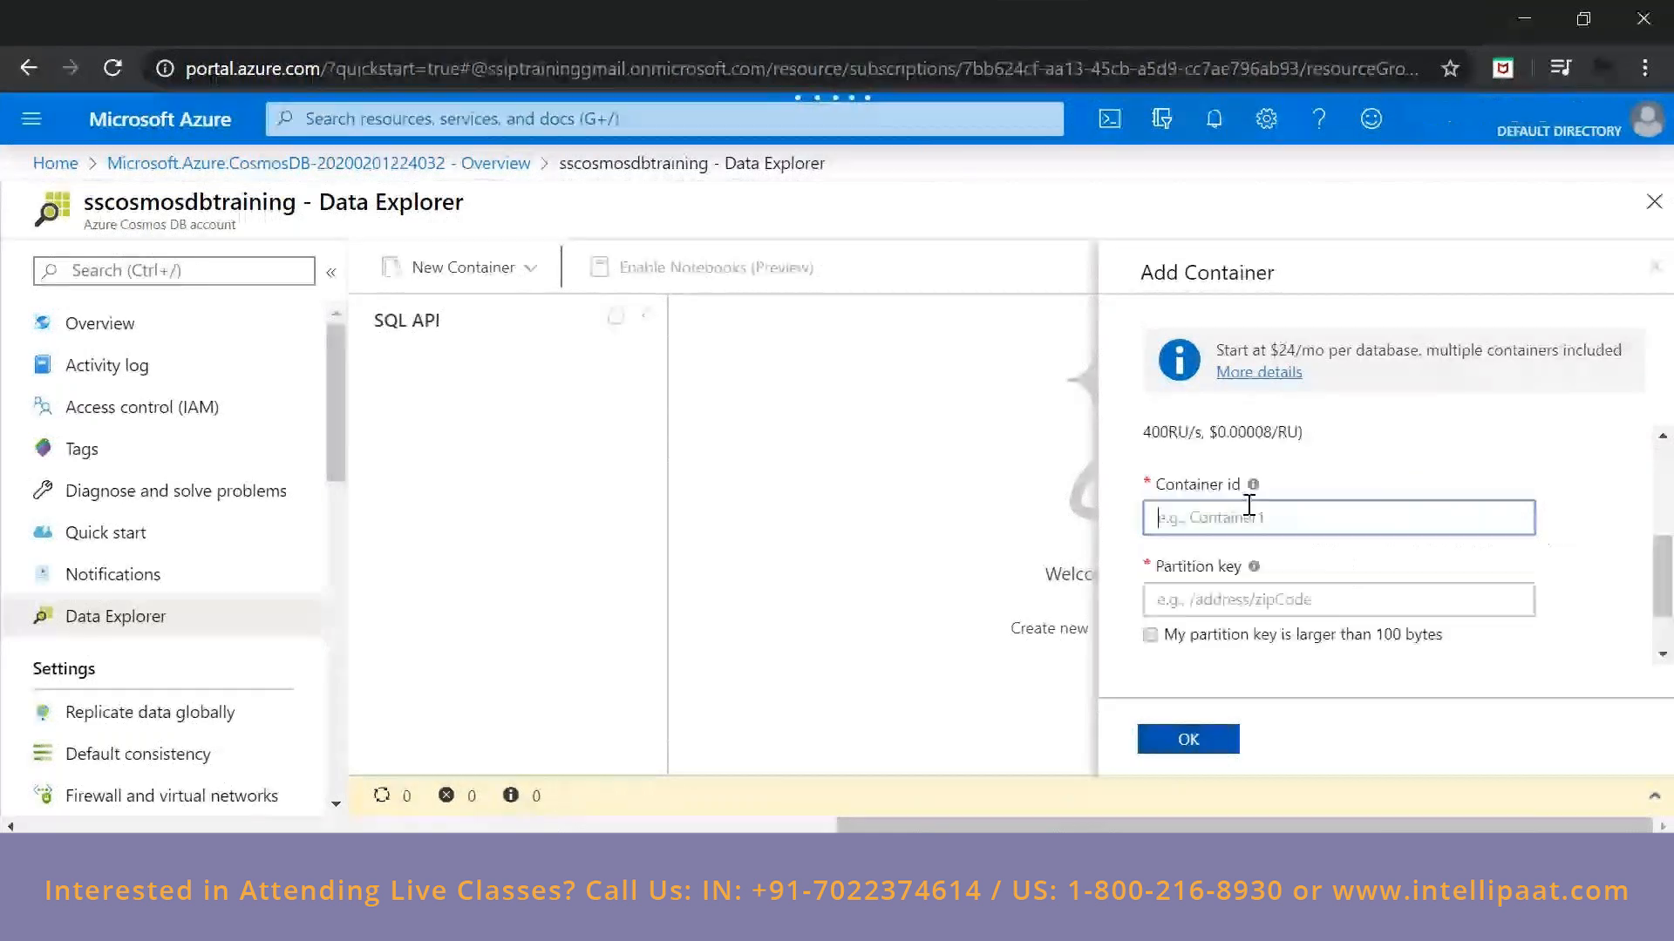
pyautogui.write('testcontainer')
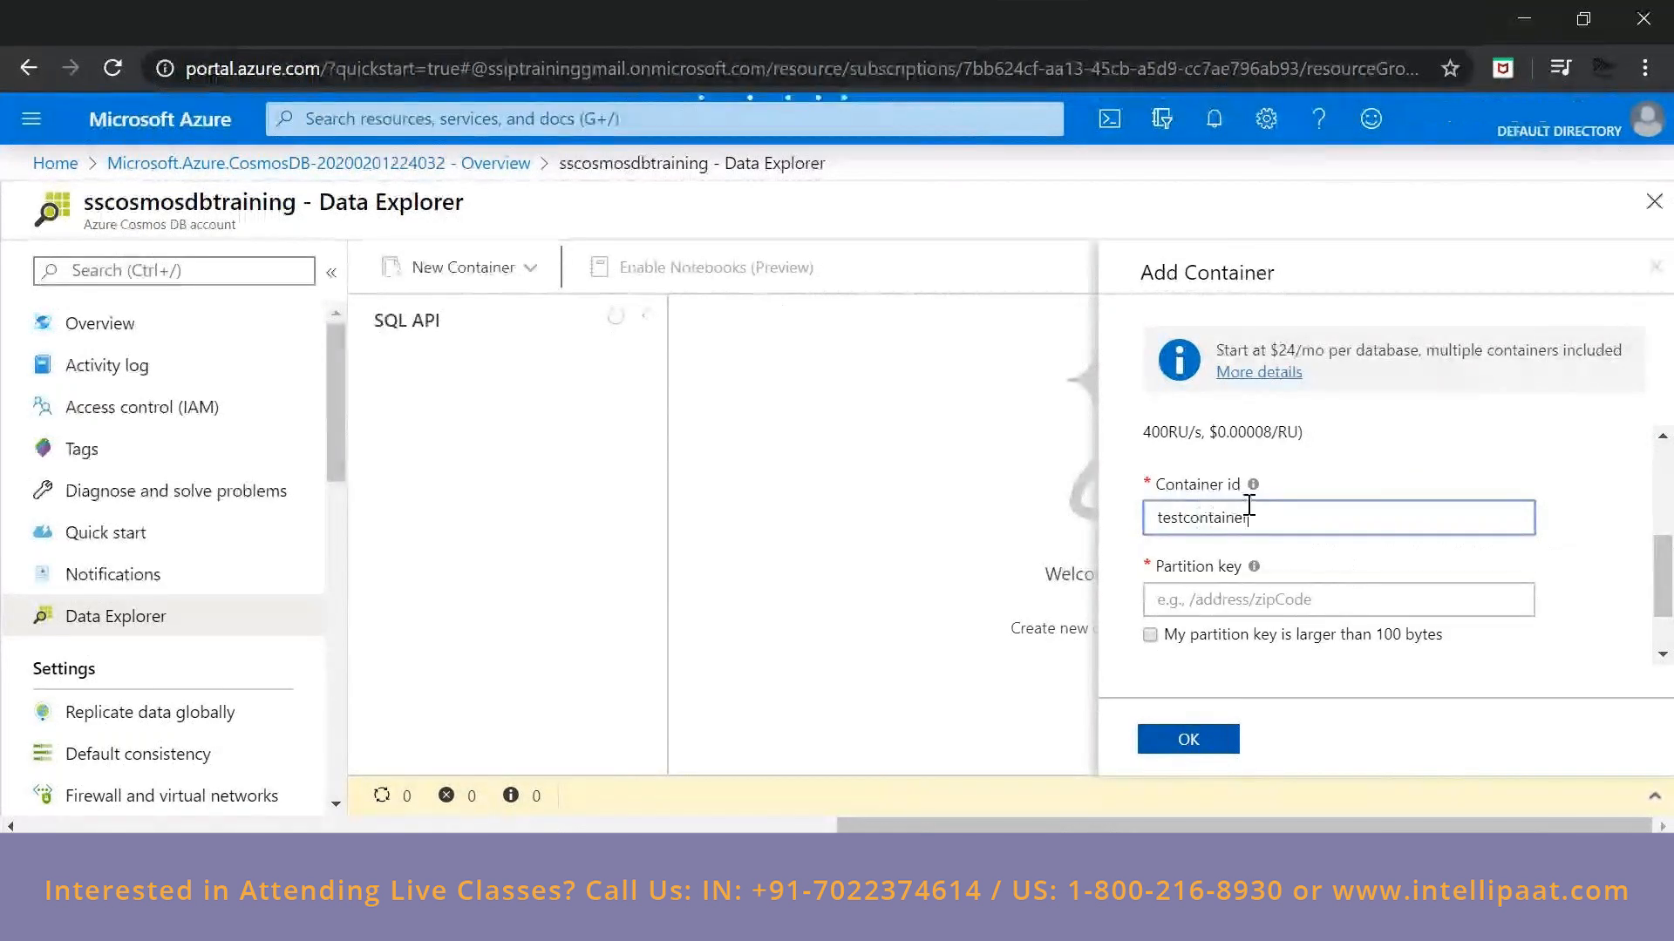
pyautogui.click(1282, 599)
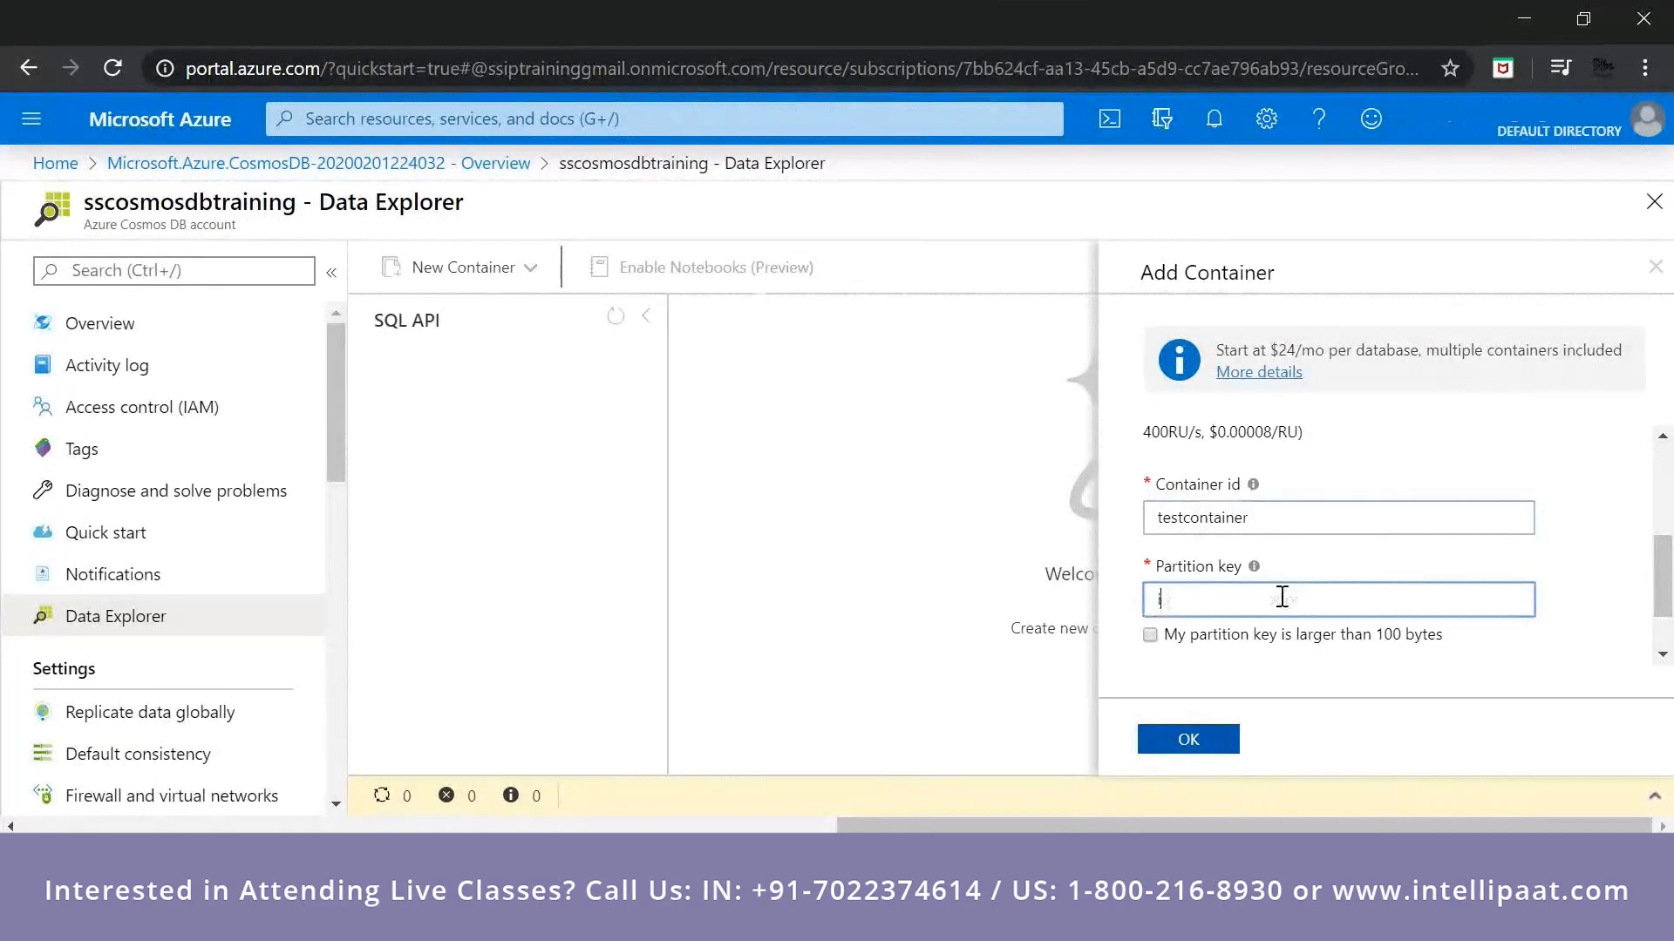
pyautogui.write('/id')
pyautogui.scroll(-1, 1382, 659)
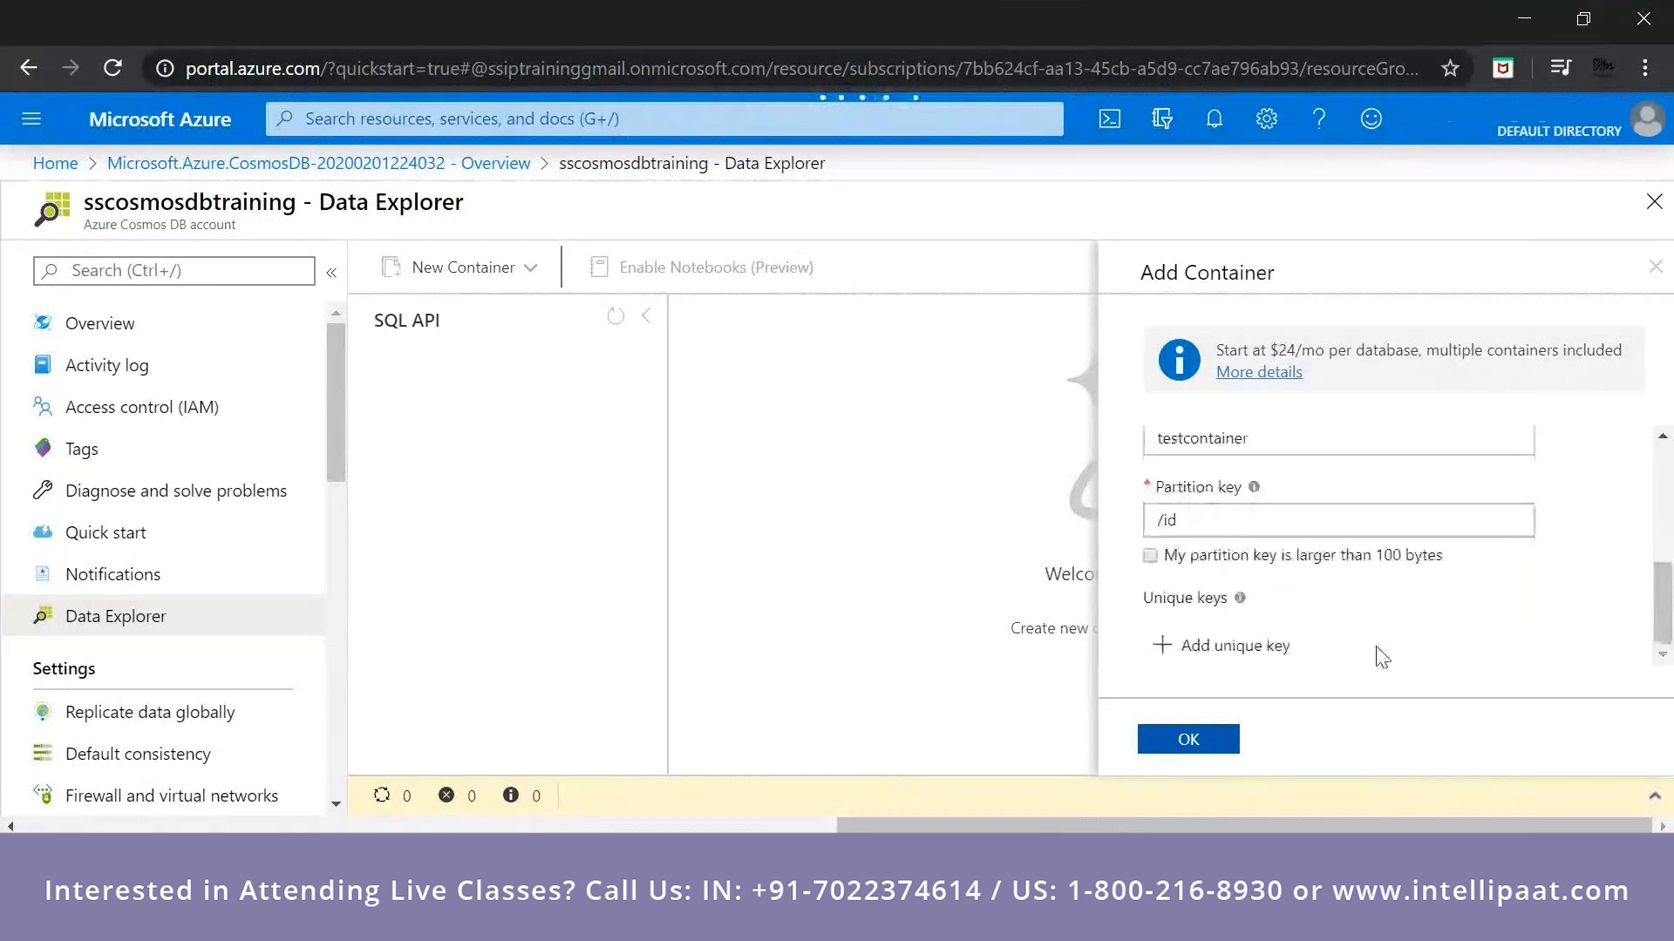
pyautogui.scroll(3, 1375, 613)
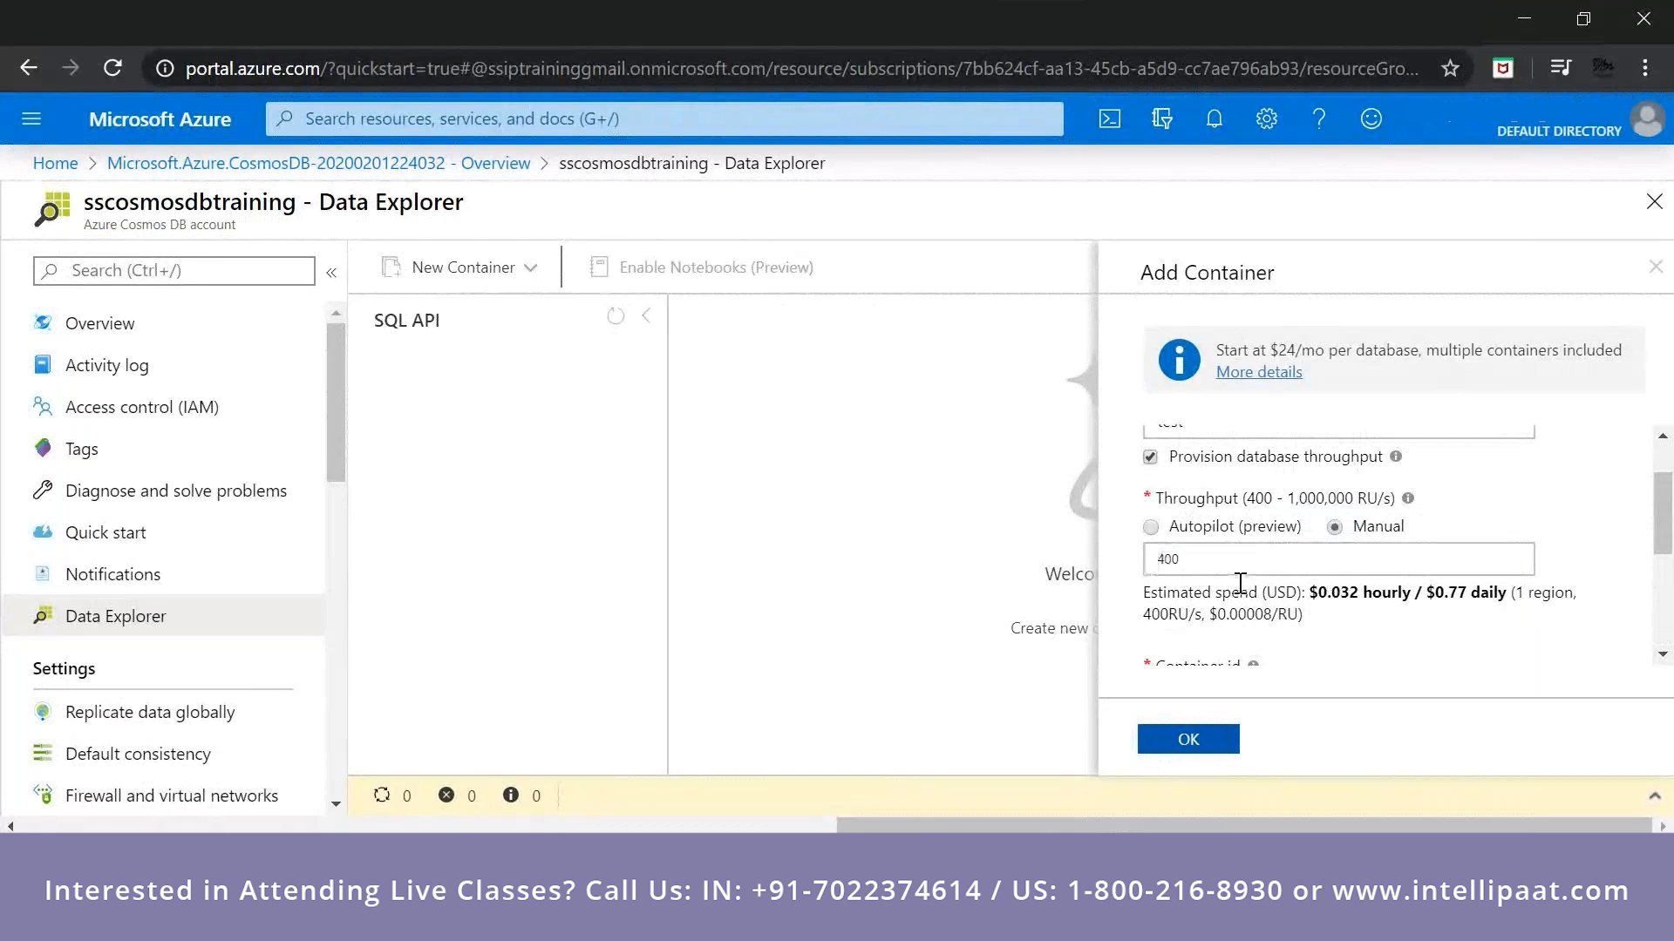
# Try a database throughput of 800 RU/s to compare the estimated spend, and restore it to 400 RU/s.
pyautogui.moveTo(1309, 593); pyautogui.dragTo(1342, 616)
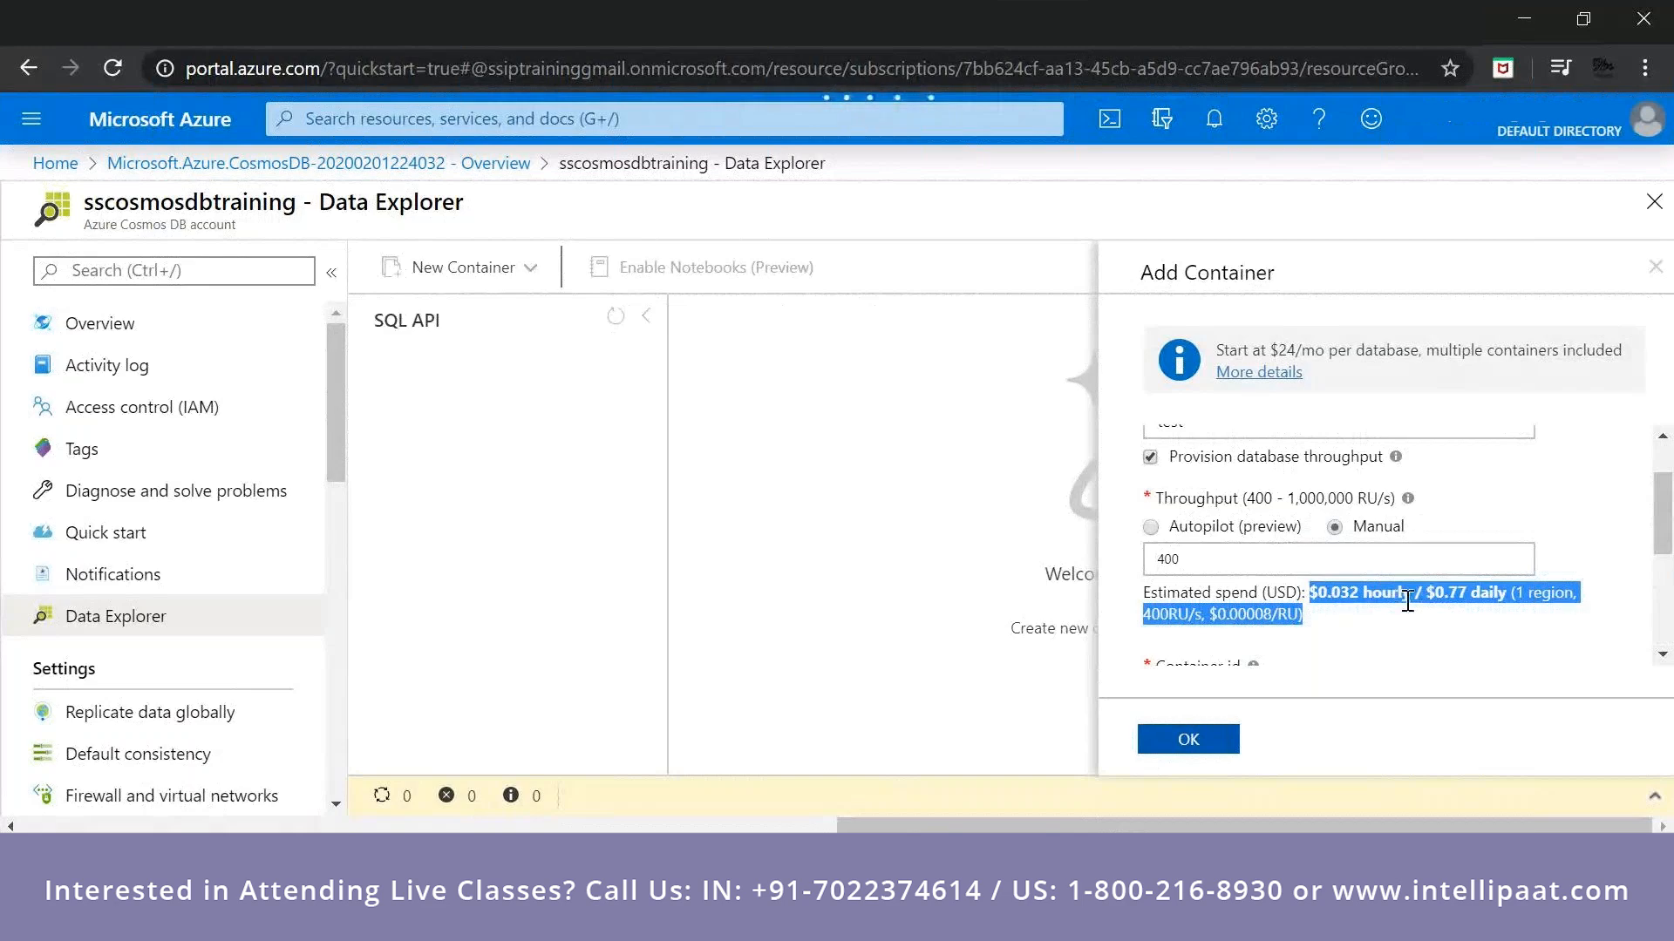
pyautogui.click(1109, 586)
pyautogui.moveTo(1155, 562); pyautogui.dragTo(1208, 591)
pyautogui.write('8')
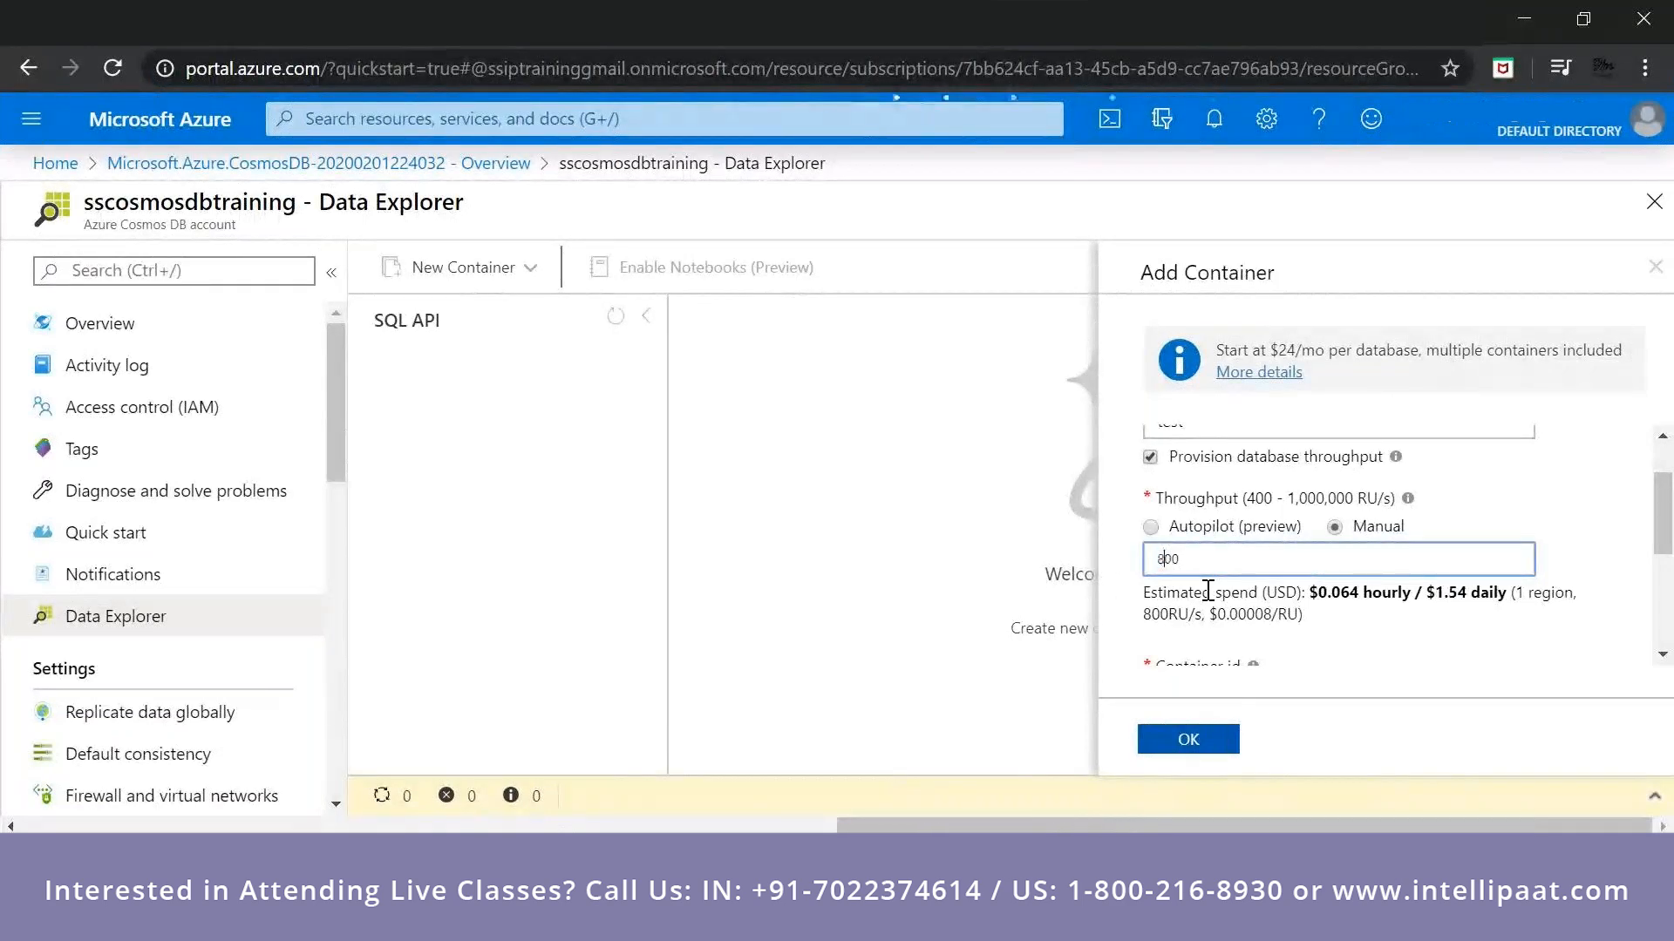
pyautogui.write('9')
pyautogui.press('BackSpace')
pyautogui.press('BackSpace')
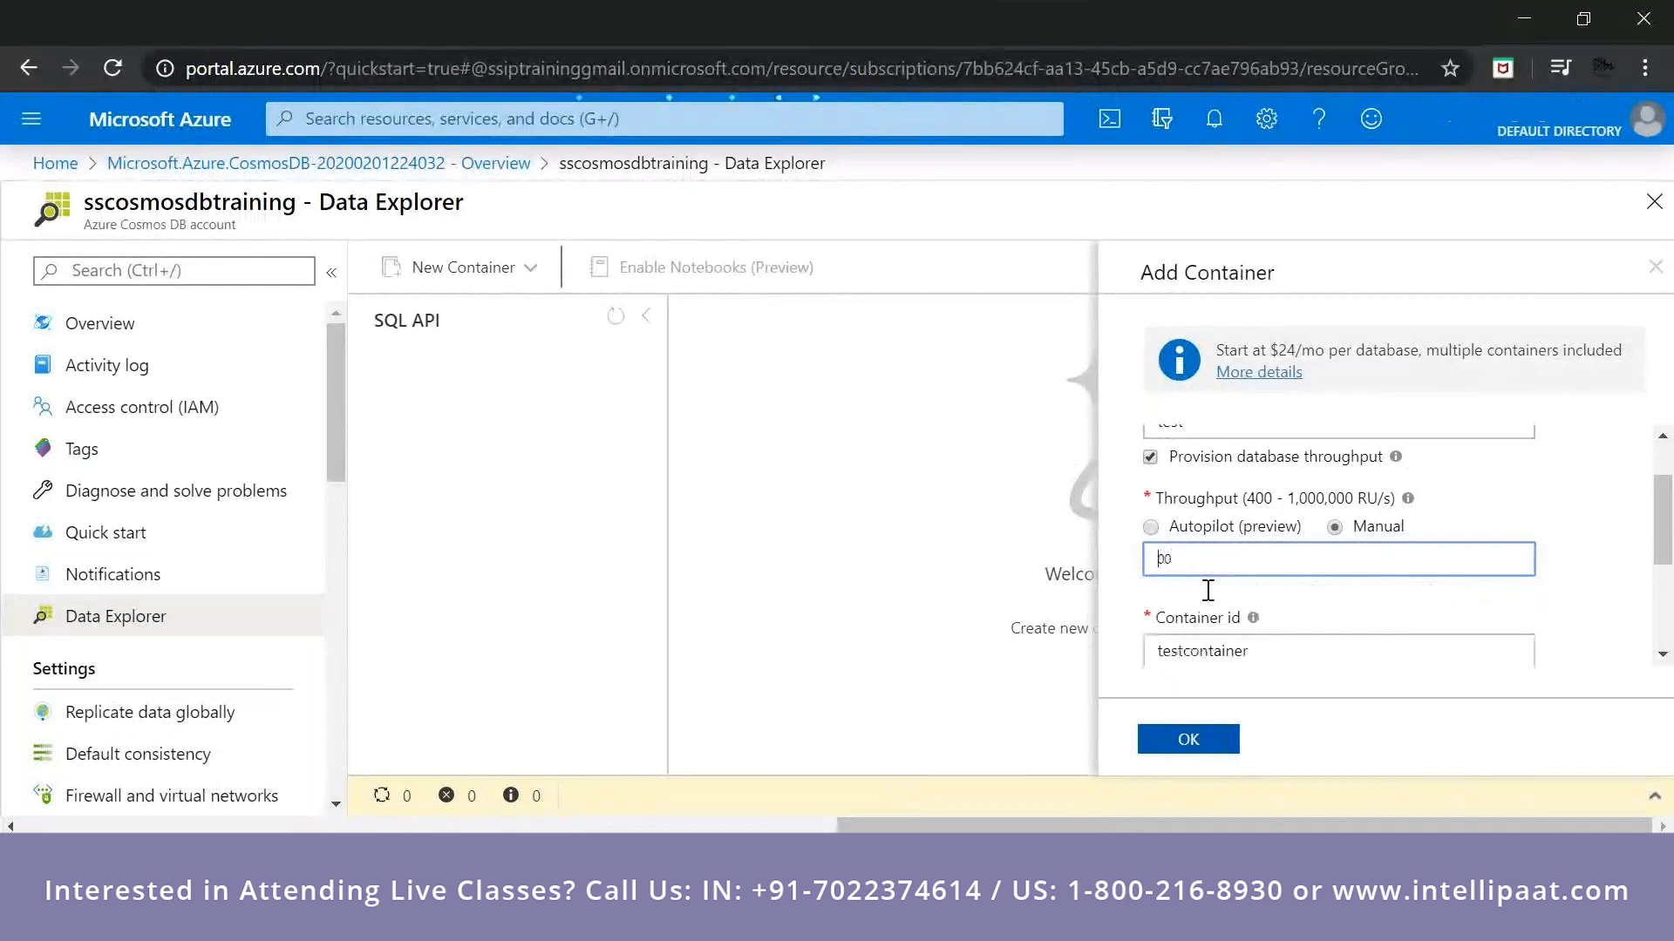
pyautogui.write('4')
pyautogui.click(1365, 593)
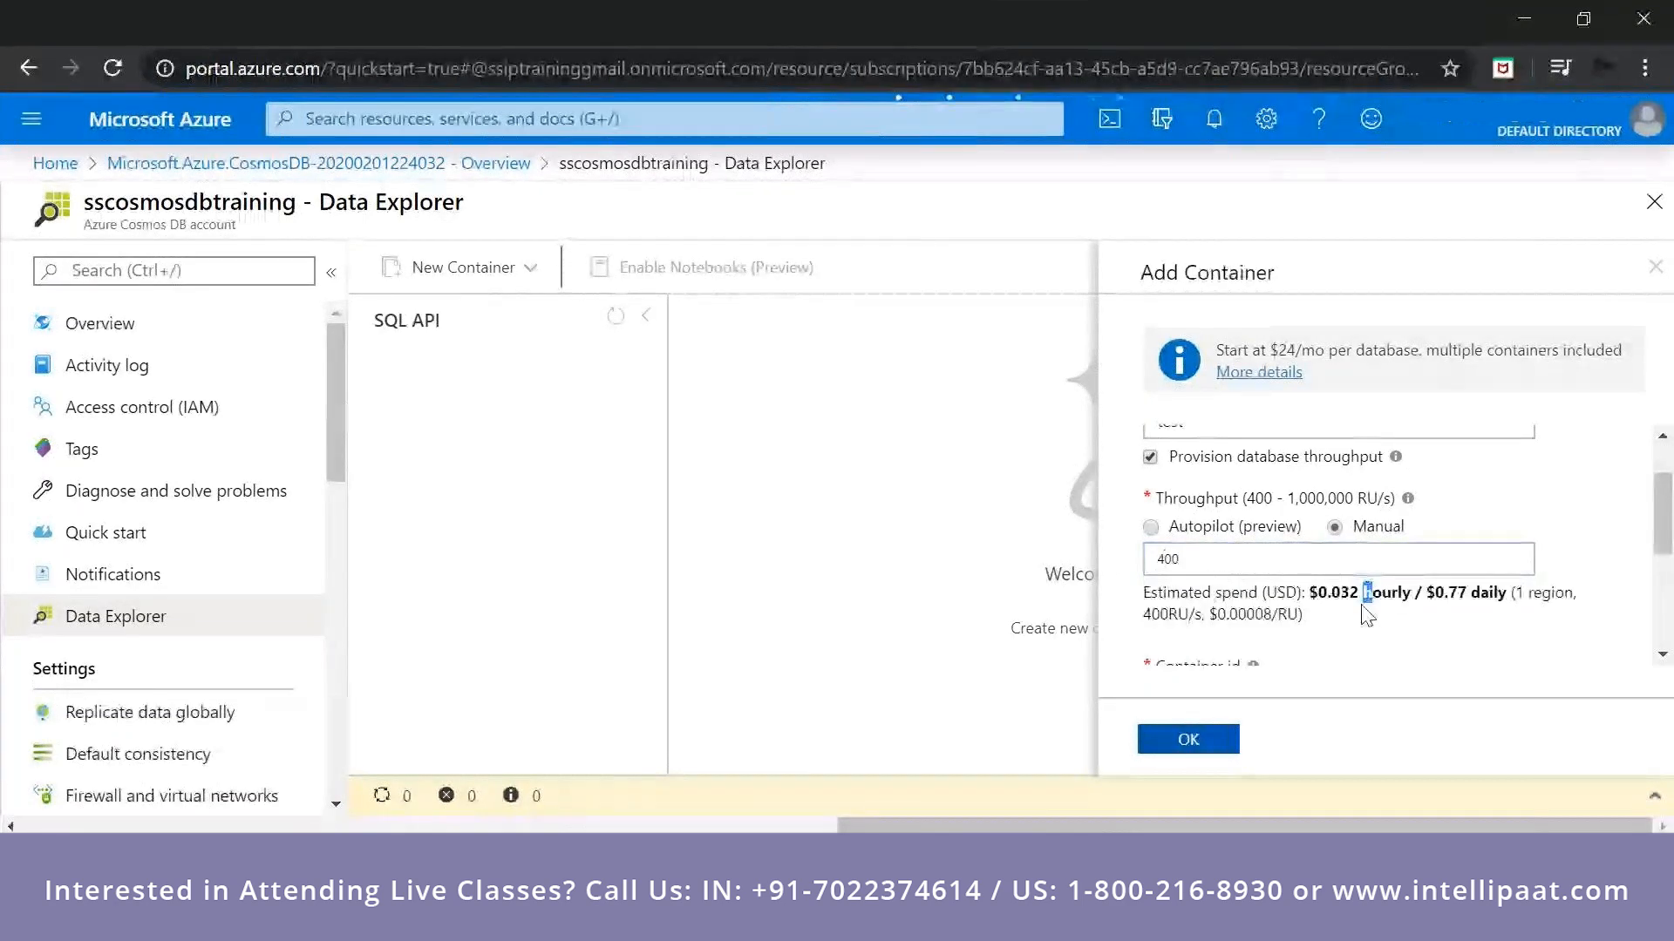
# Create the test database with container testcontainer, and expand both in the data tree.
pyautogui.scroll(-2, 1365, 614)
pyautogui.click(1189, 728)
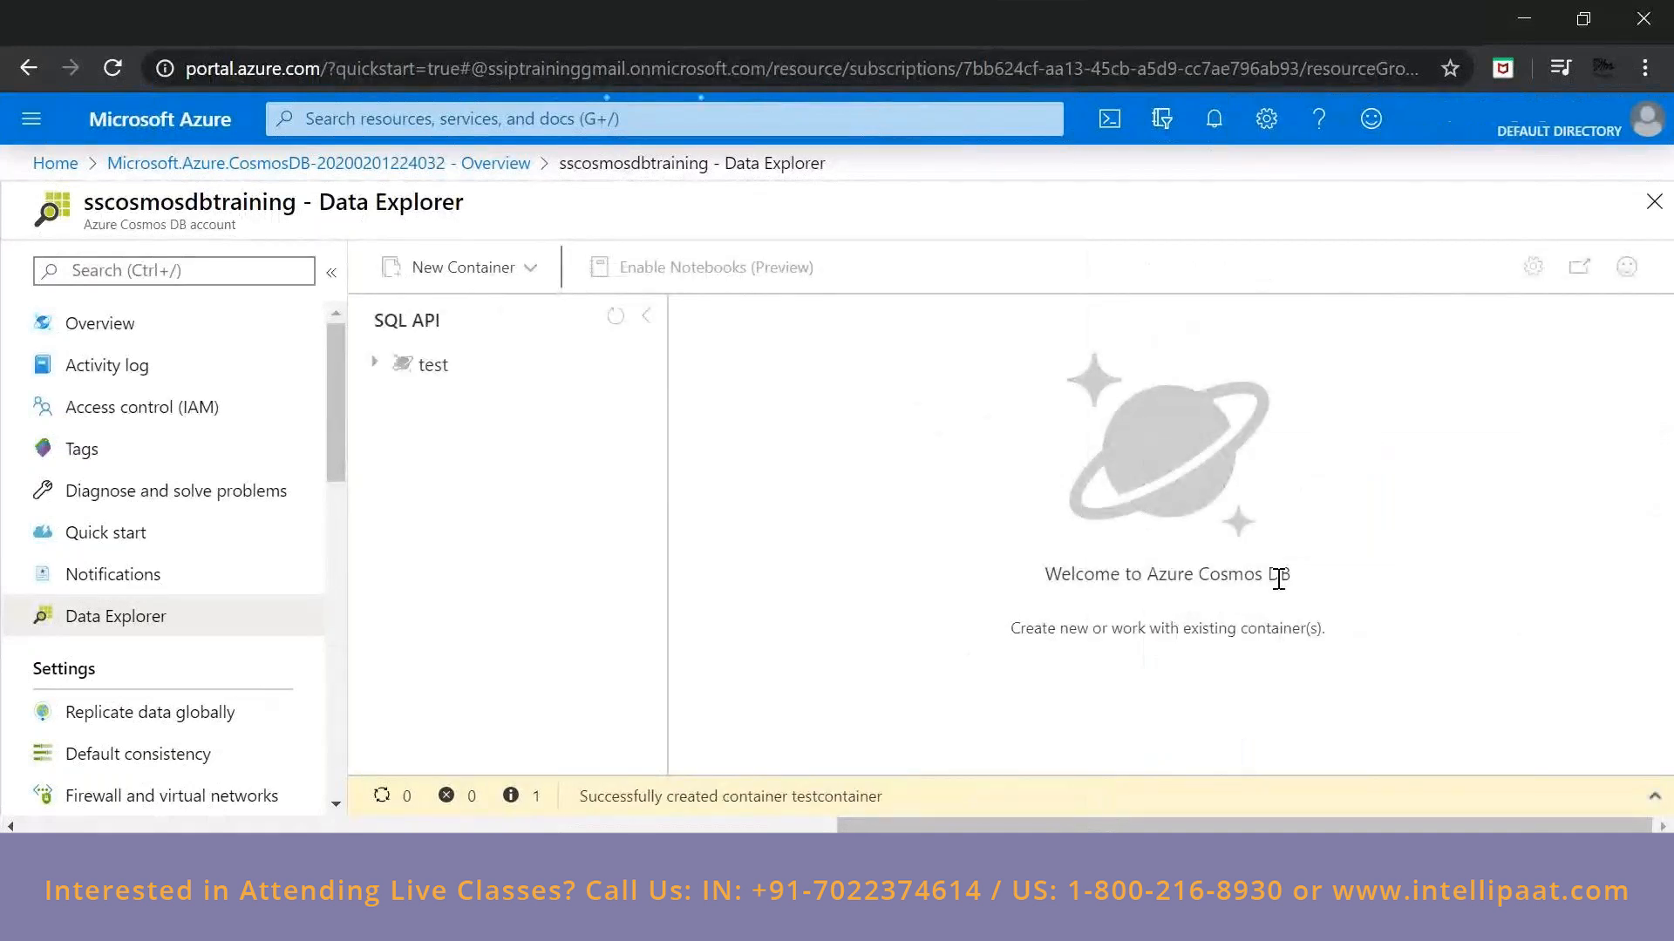
pyautogui.click(376, 367)
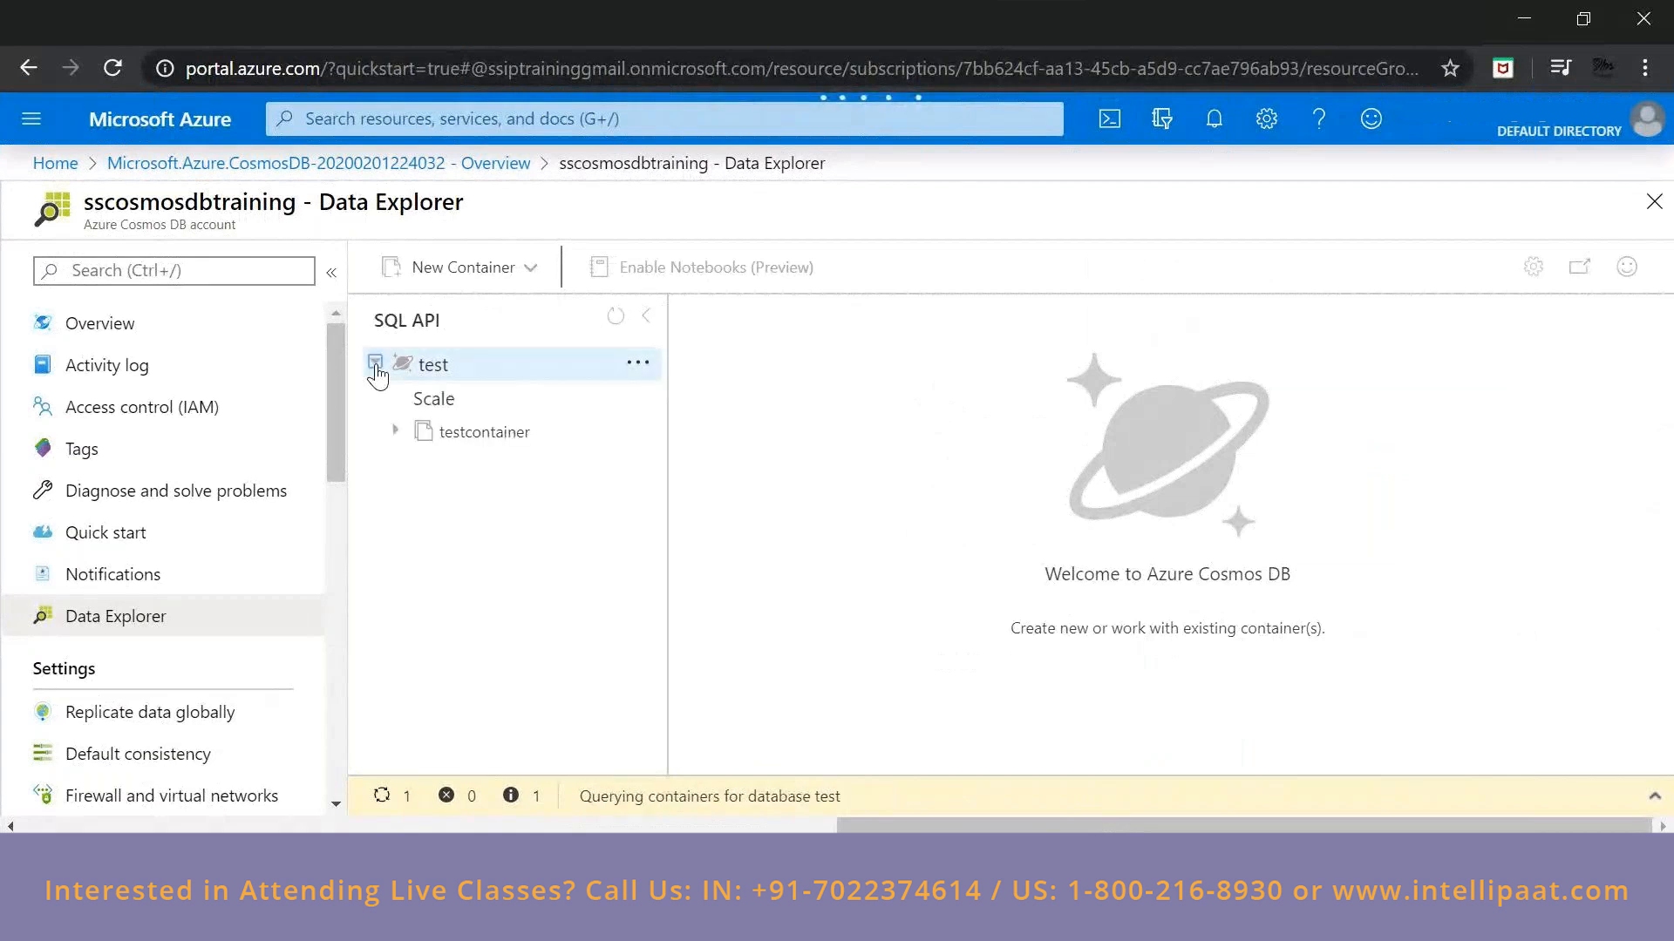
pyautogui.click(395, 431)
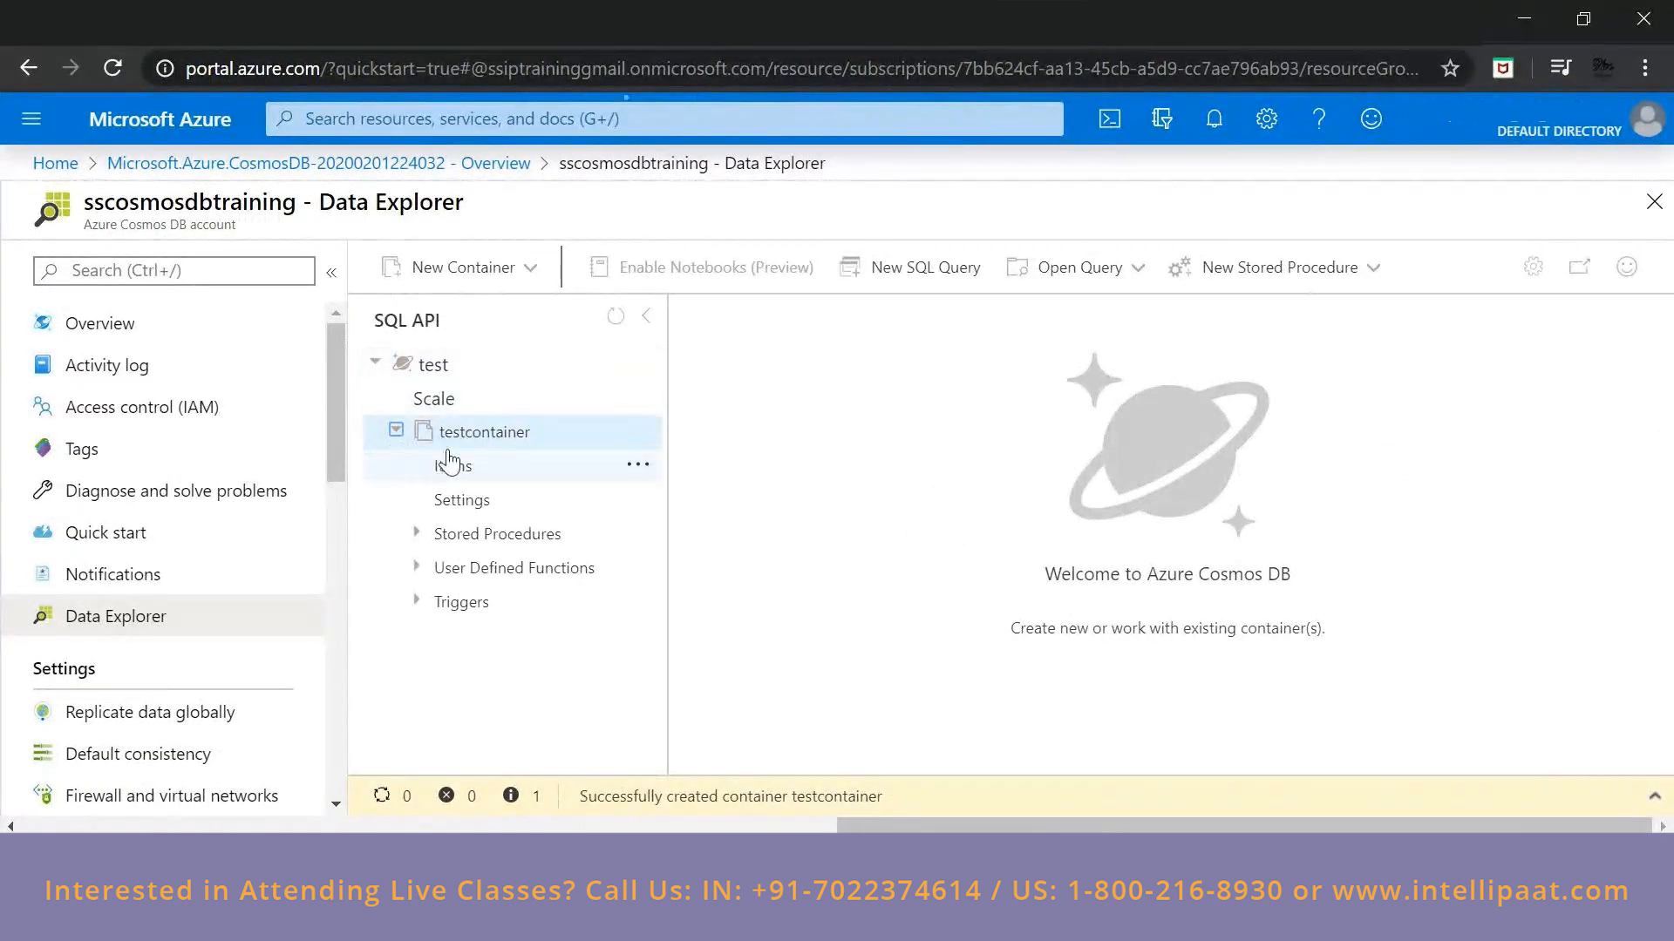
# Start adding another container to the existing test database and review the form's available options.
pyautogui.click(637, 362)
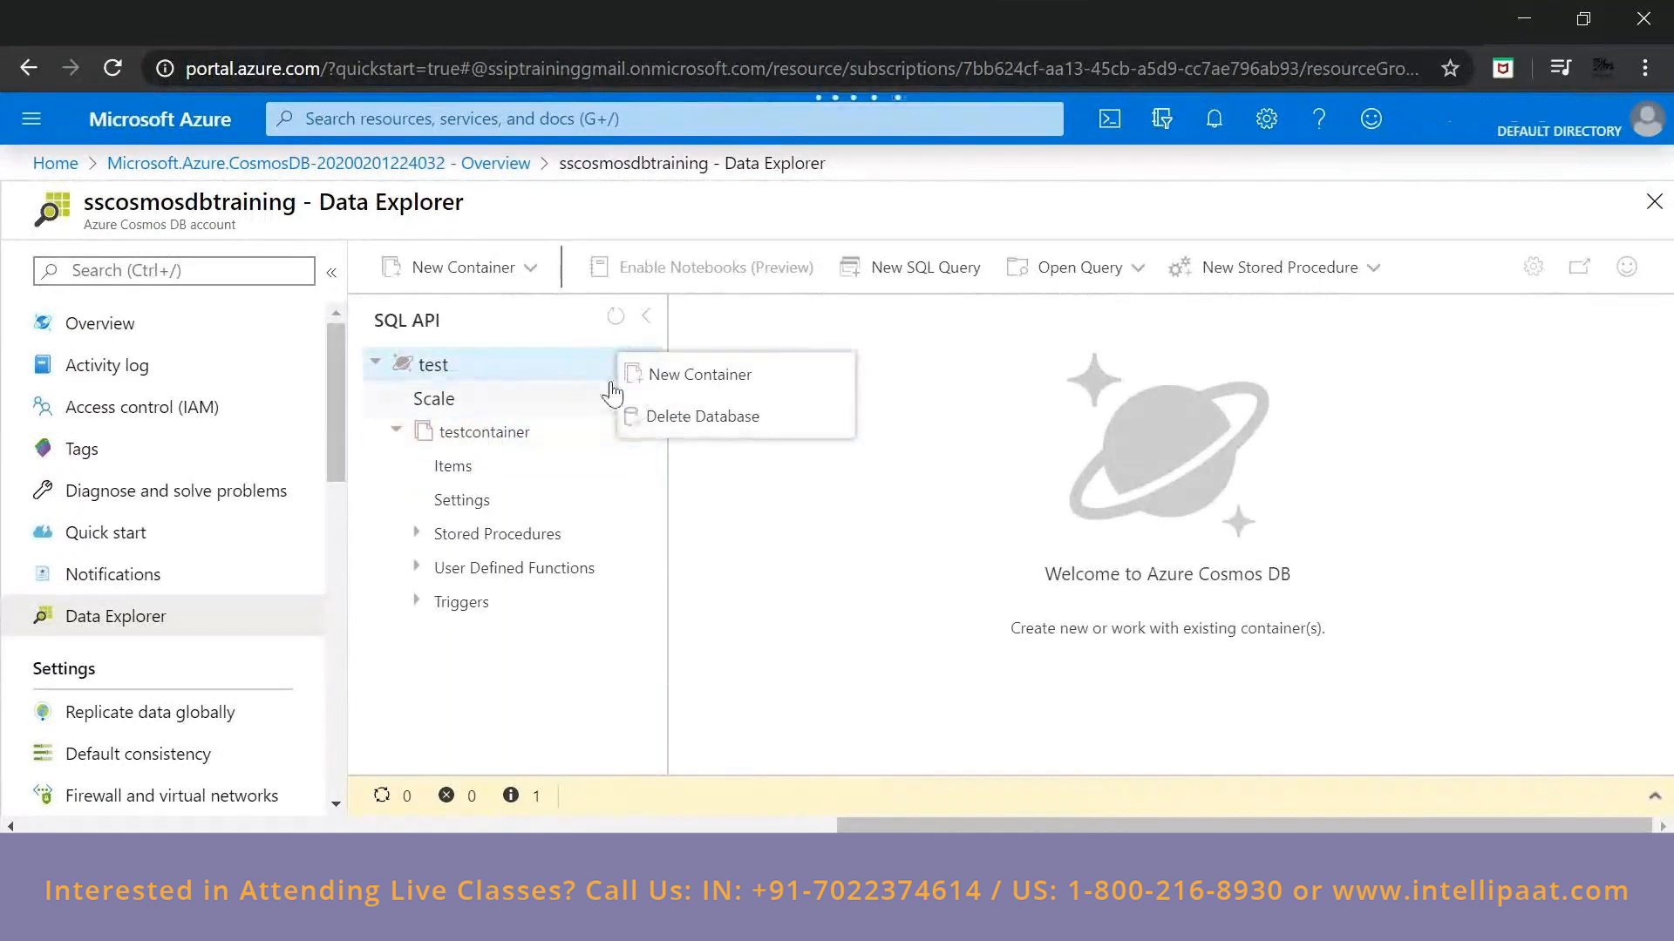
pyautogui.click(680, 379)
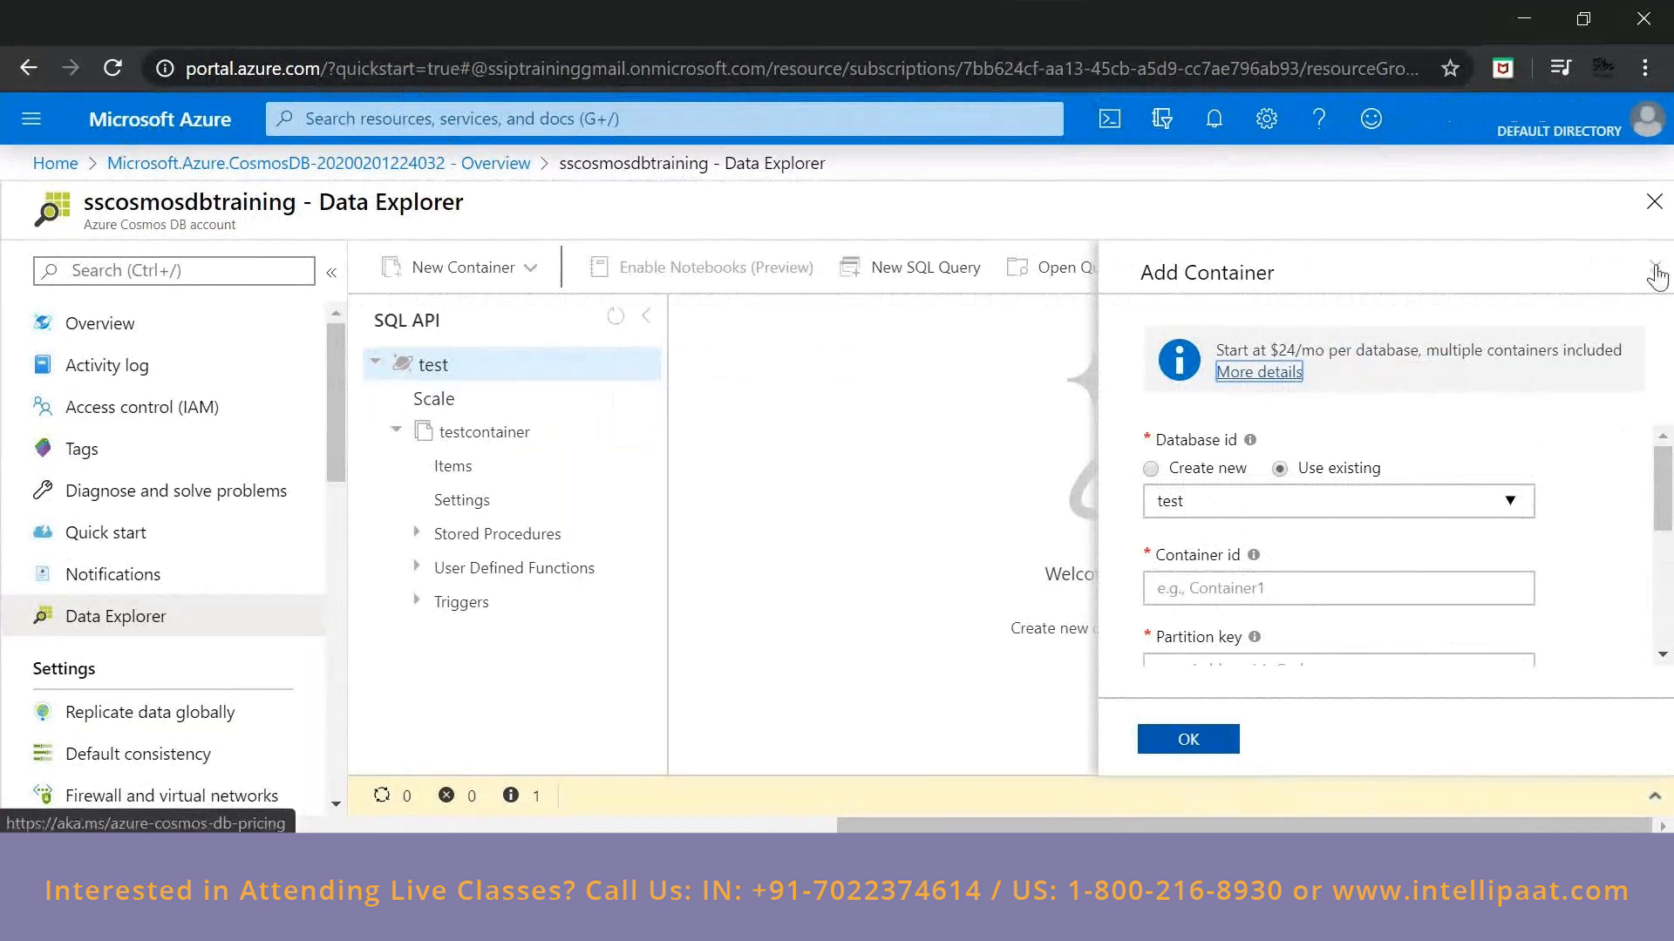
pyautogui.scroll(-5, 1288, 444)
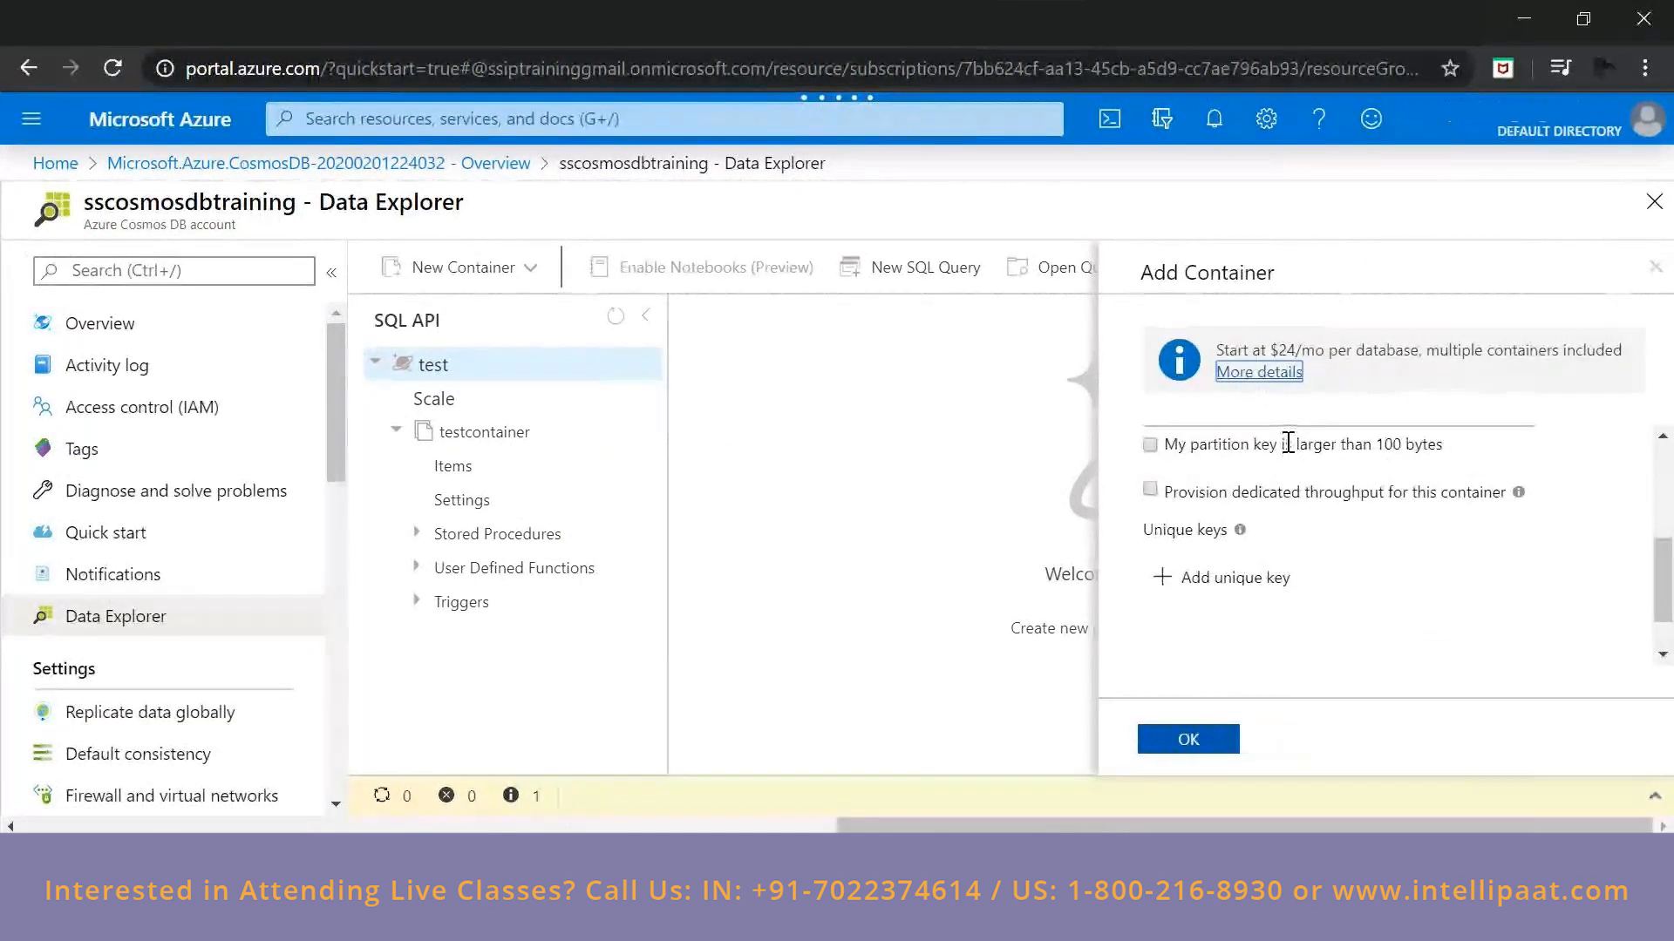
pyautogui.scroll(5, 1288, 444)
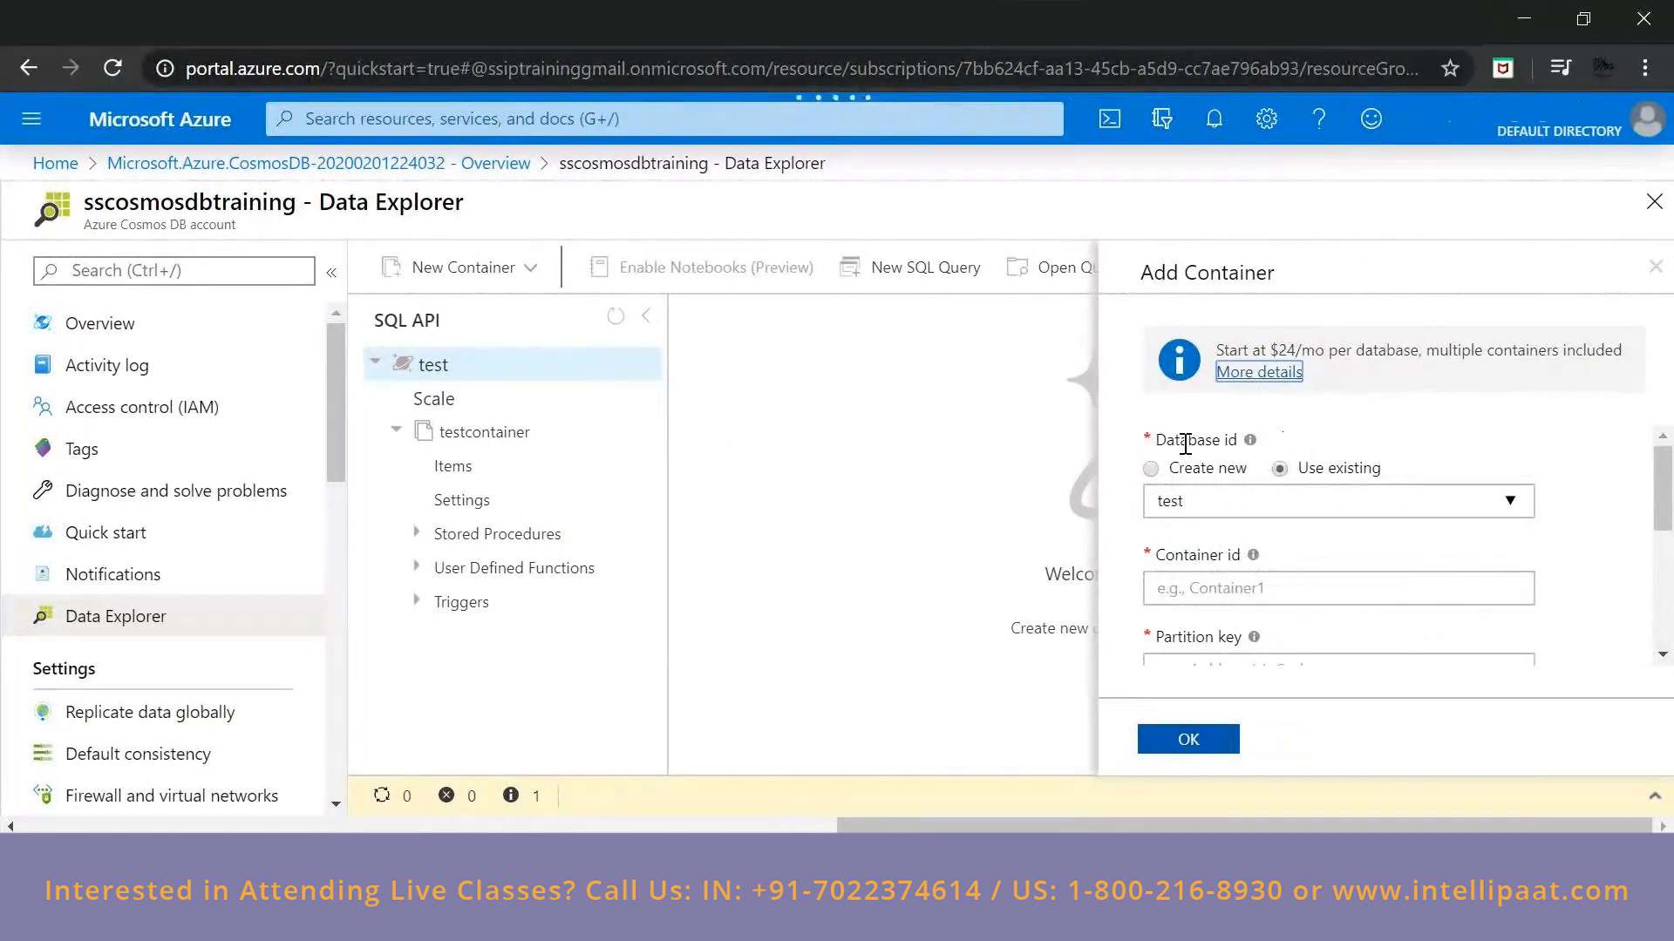
pyautogui.scroll(-5, 1199, 499)
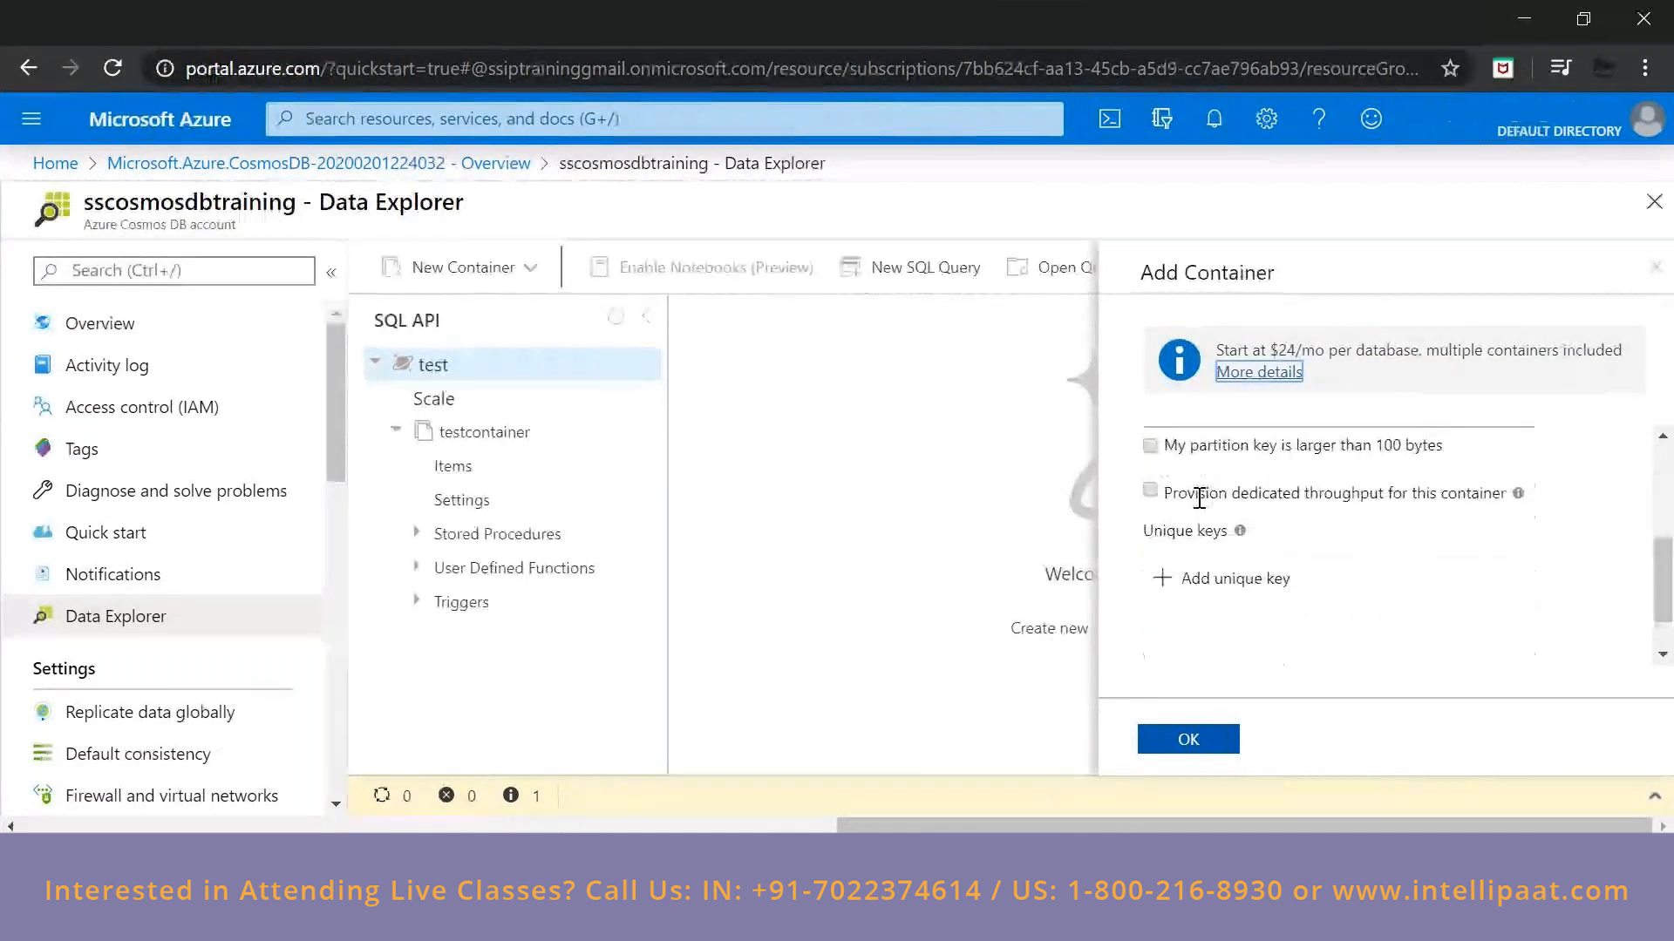
pyautogui.scroll(2, 1200, 498)
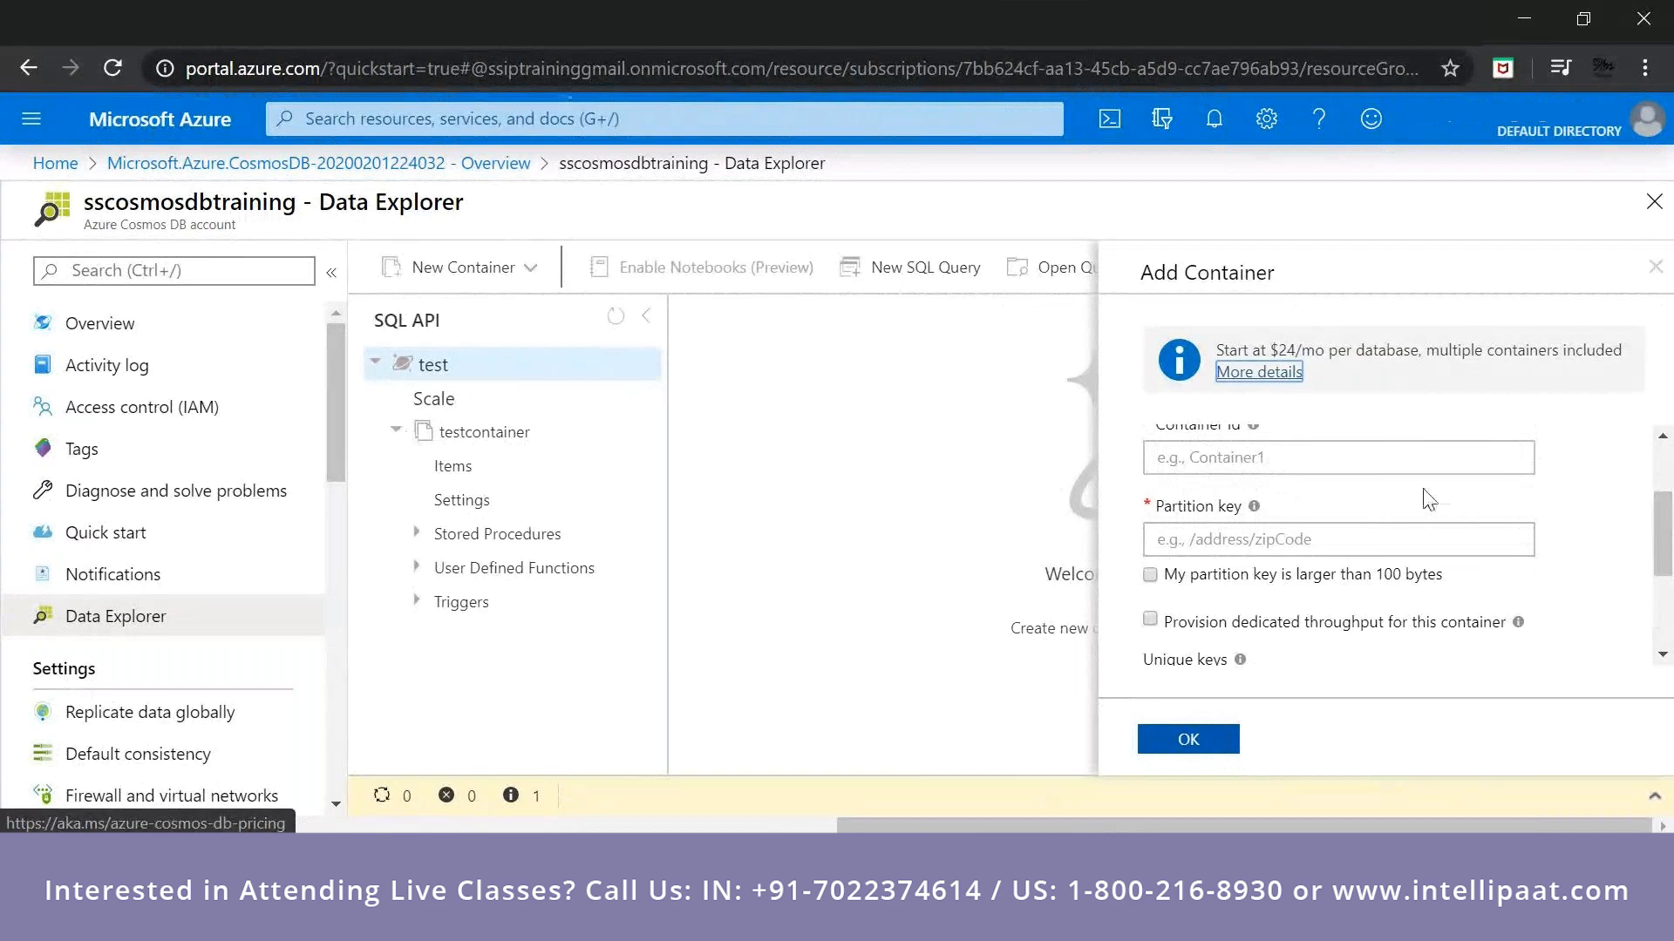
# Create the second container with id testcontainer1 and partition key /id.
pyautogui.click(1360, 458)
pyautogui.write('testcontainer1')
pyautogui.press('Tab')
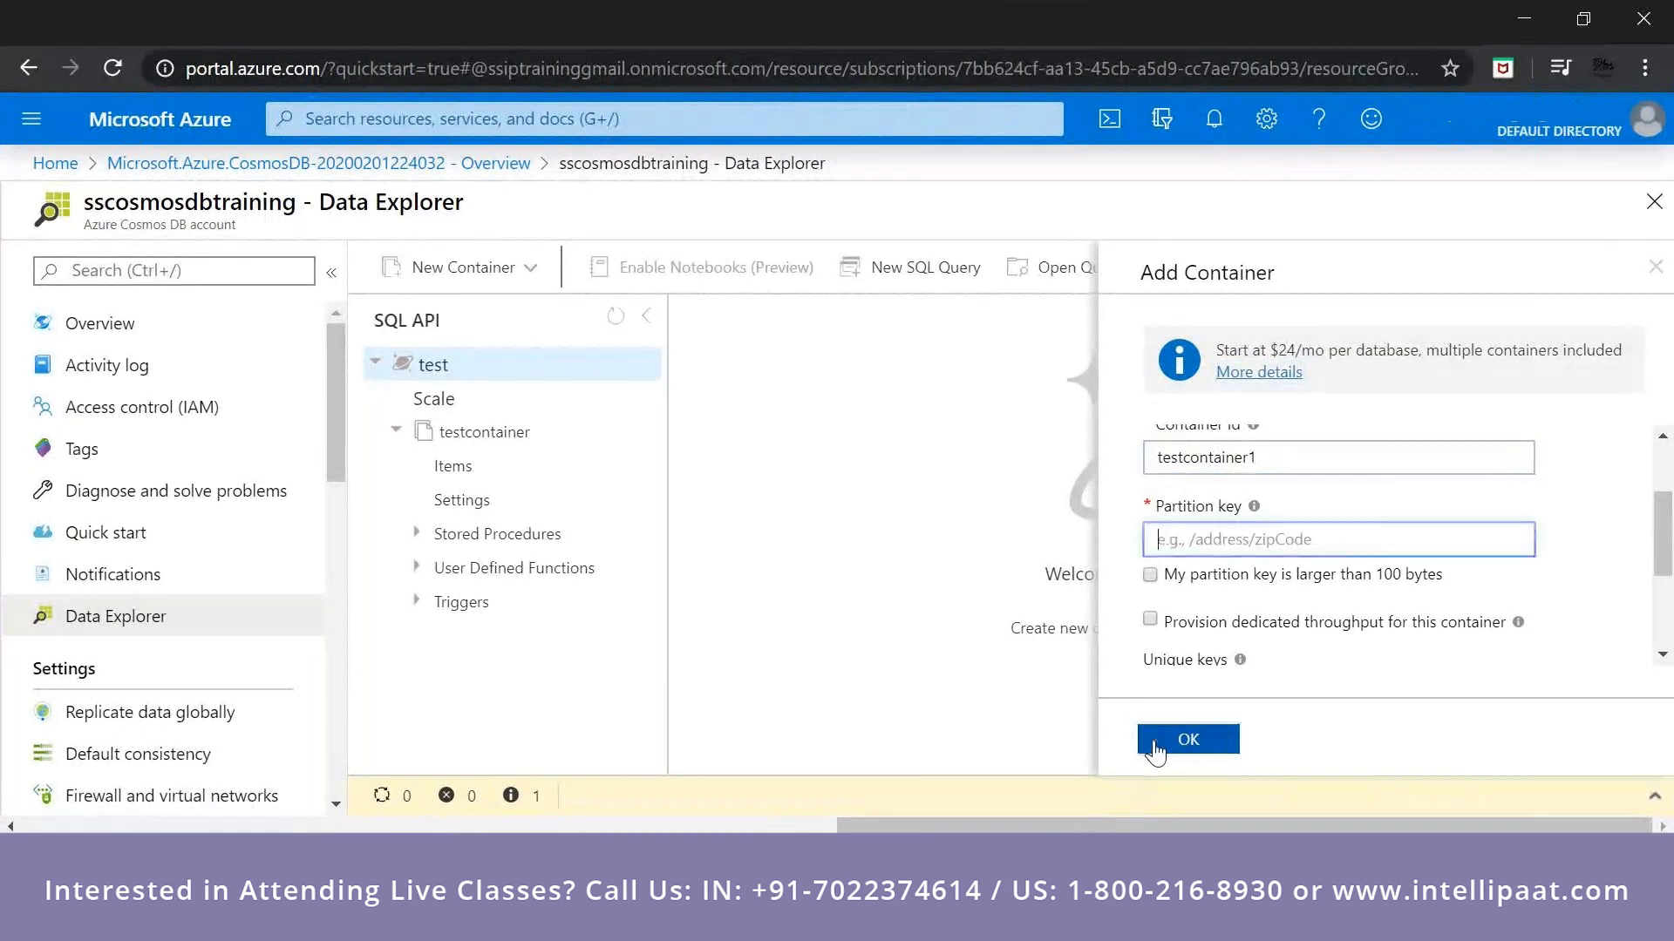
pyautogui.click(1155, 743)
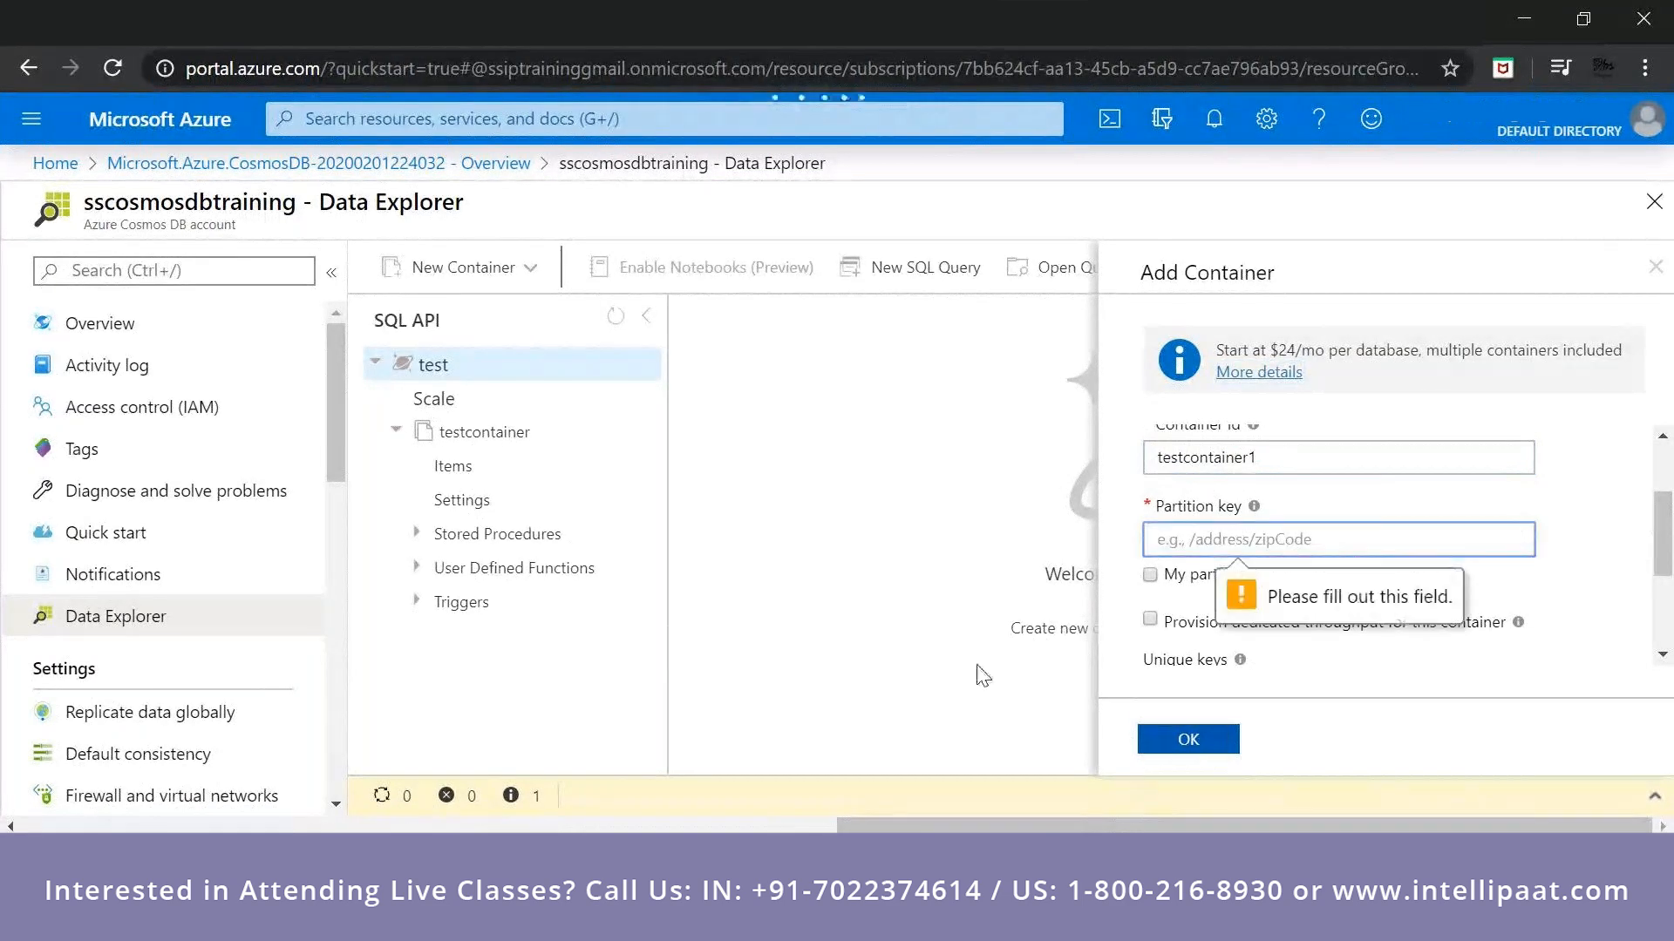
pyautogui.click(1203, 541)
pyautogui.write('/id')
pyautogui.click(1168, 740)
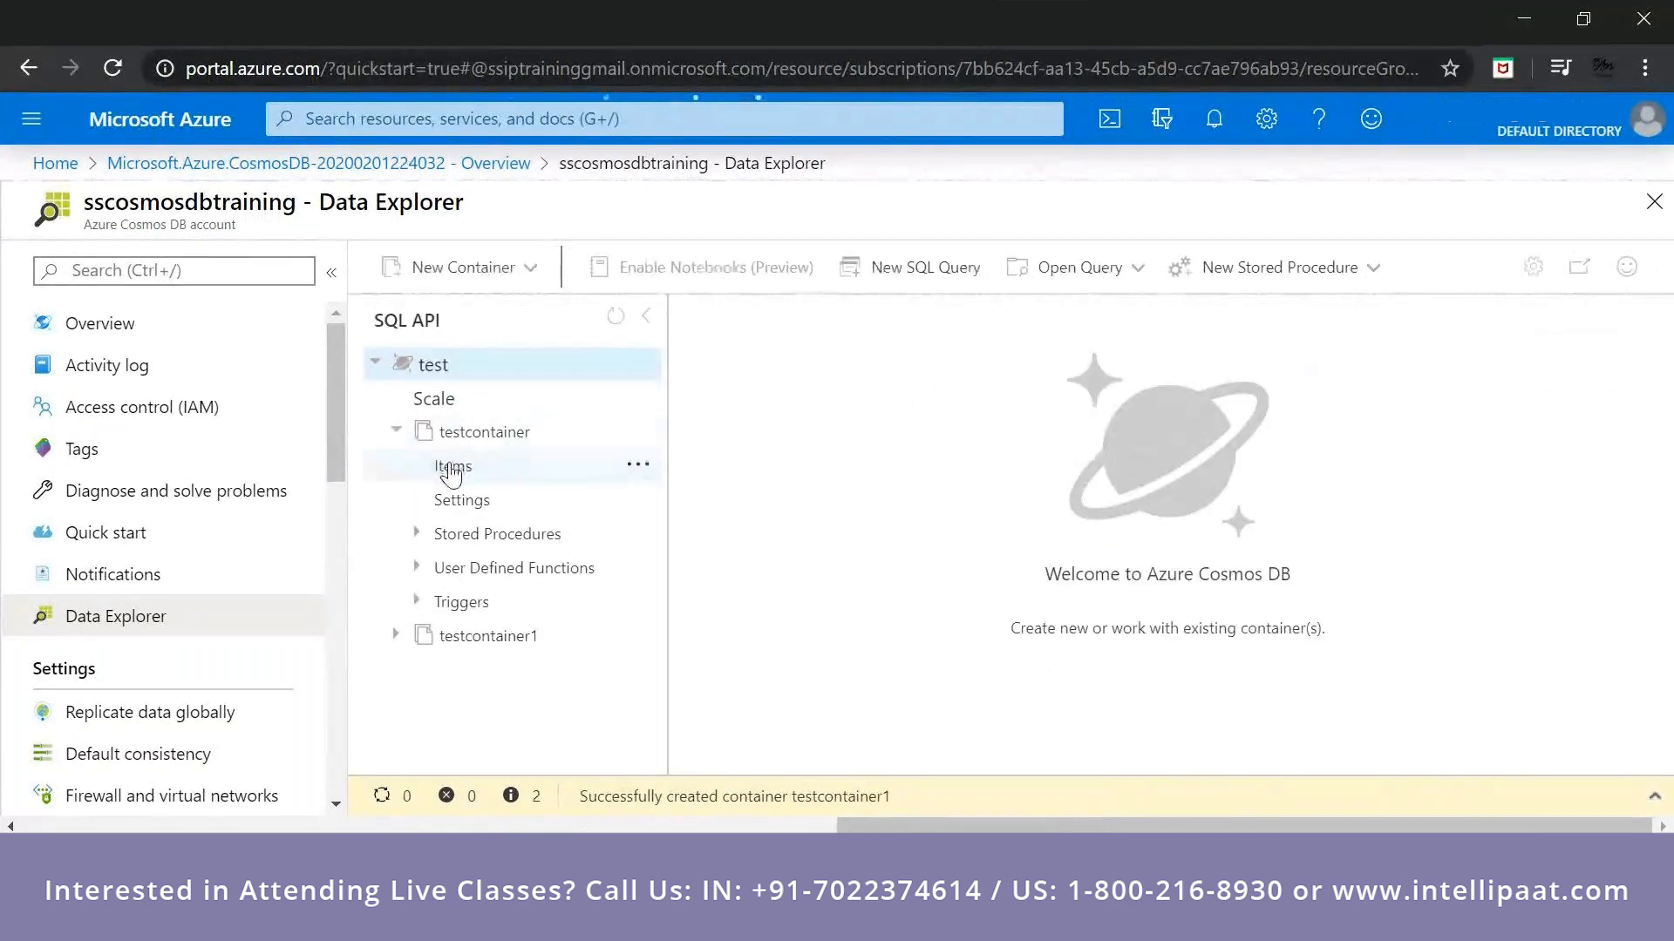
# Open the items of testcontainer and bring up the query filter for editing.
pyautogui.click(450, 473)
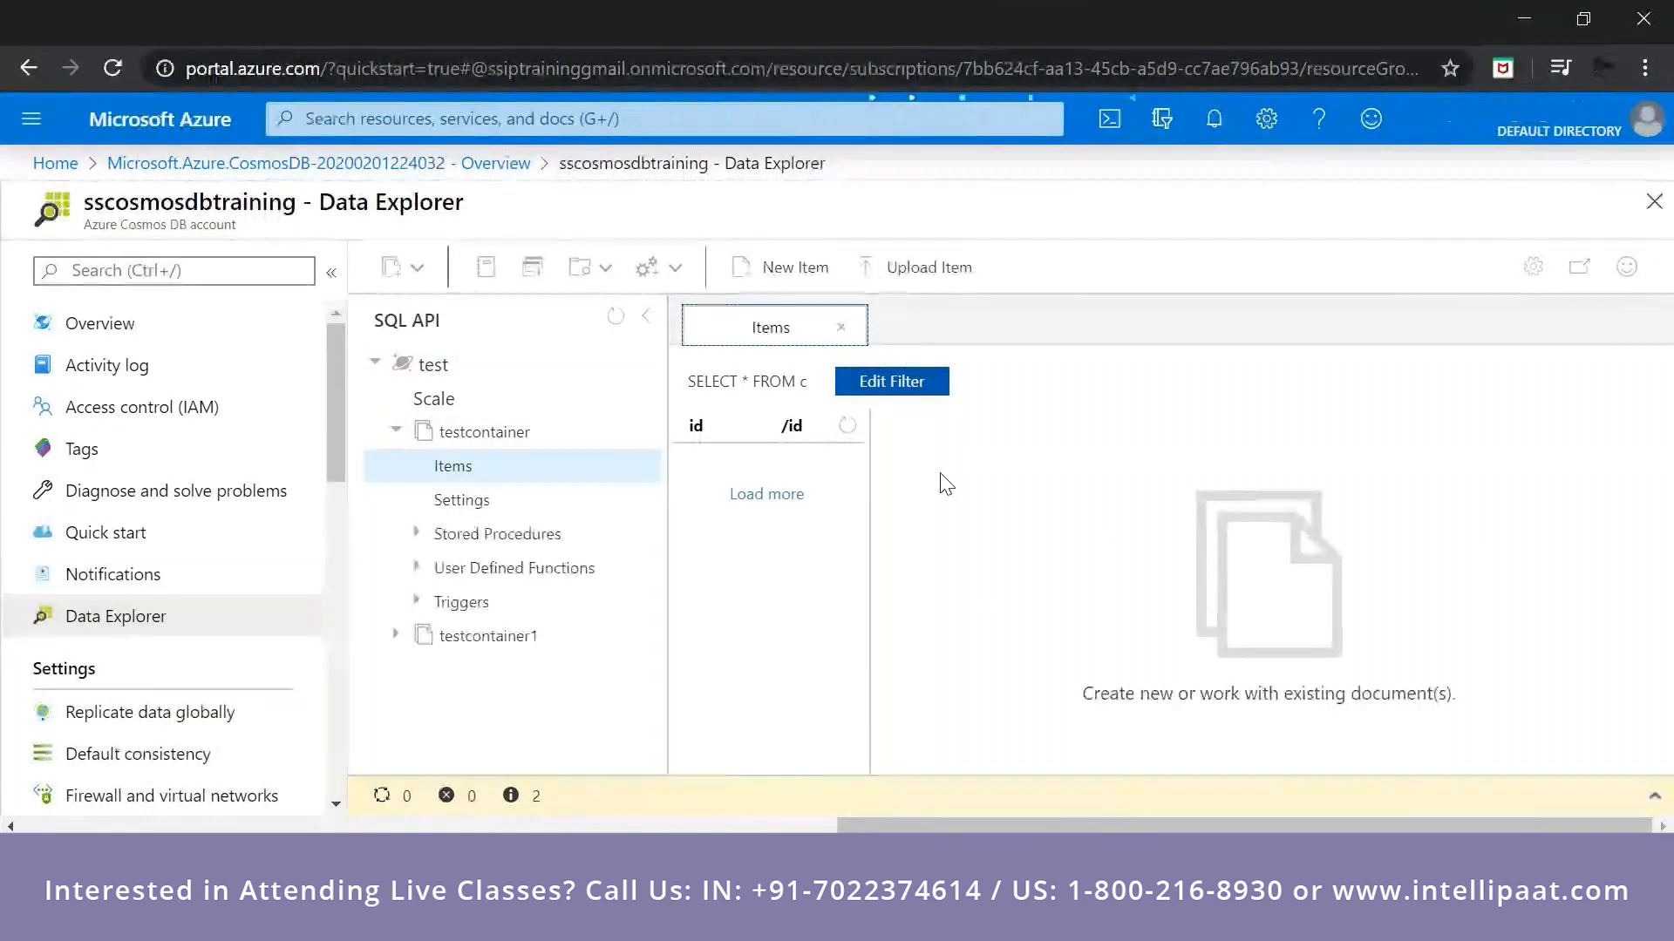
pyautogui.click(905, 279)
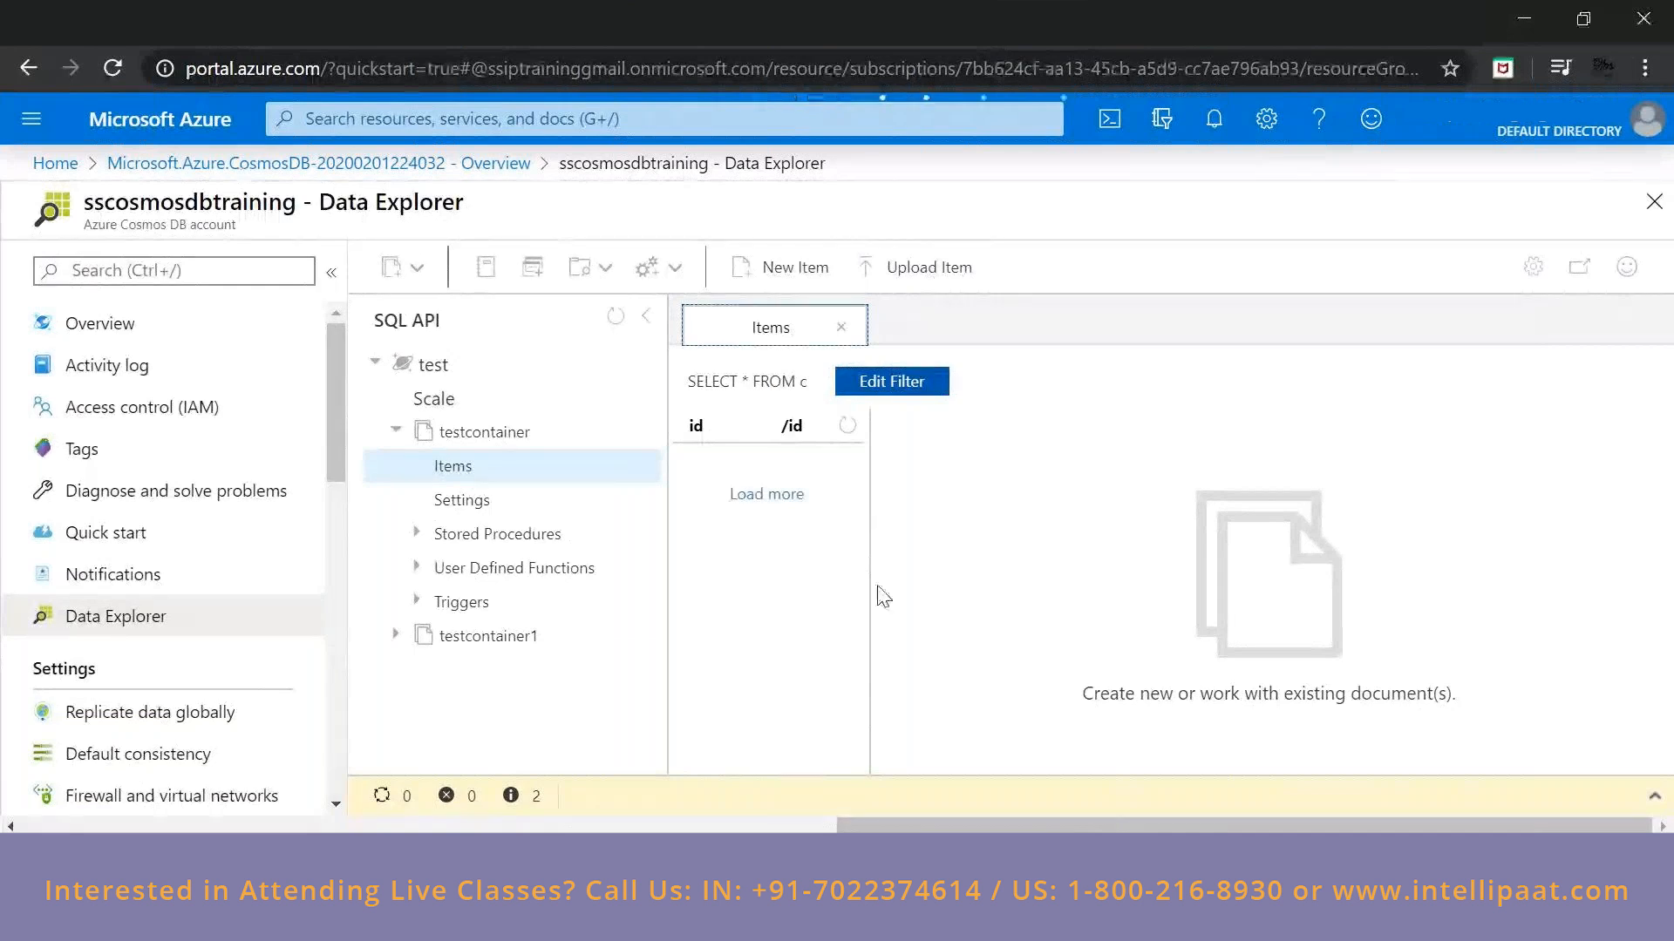
pyautogui.click(418, 534)
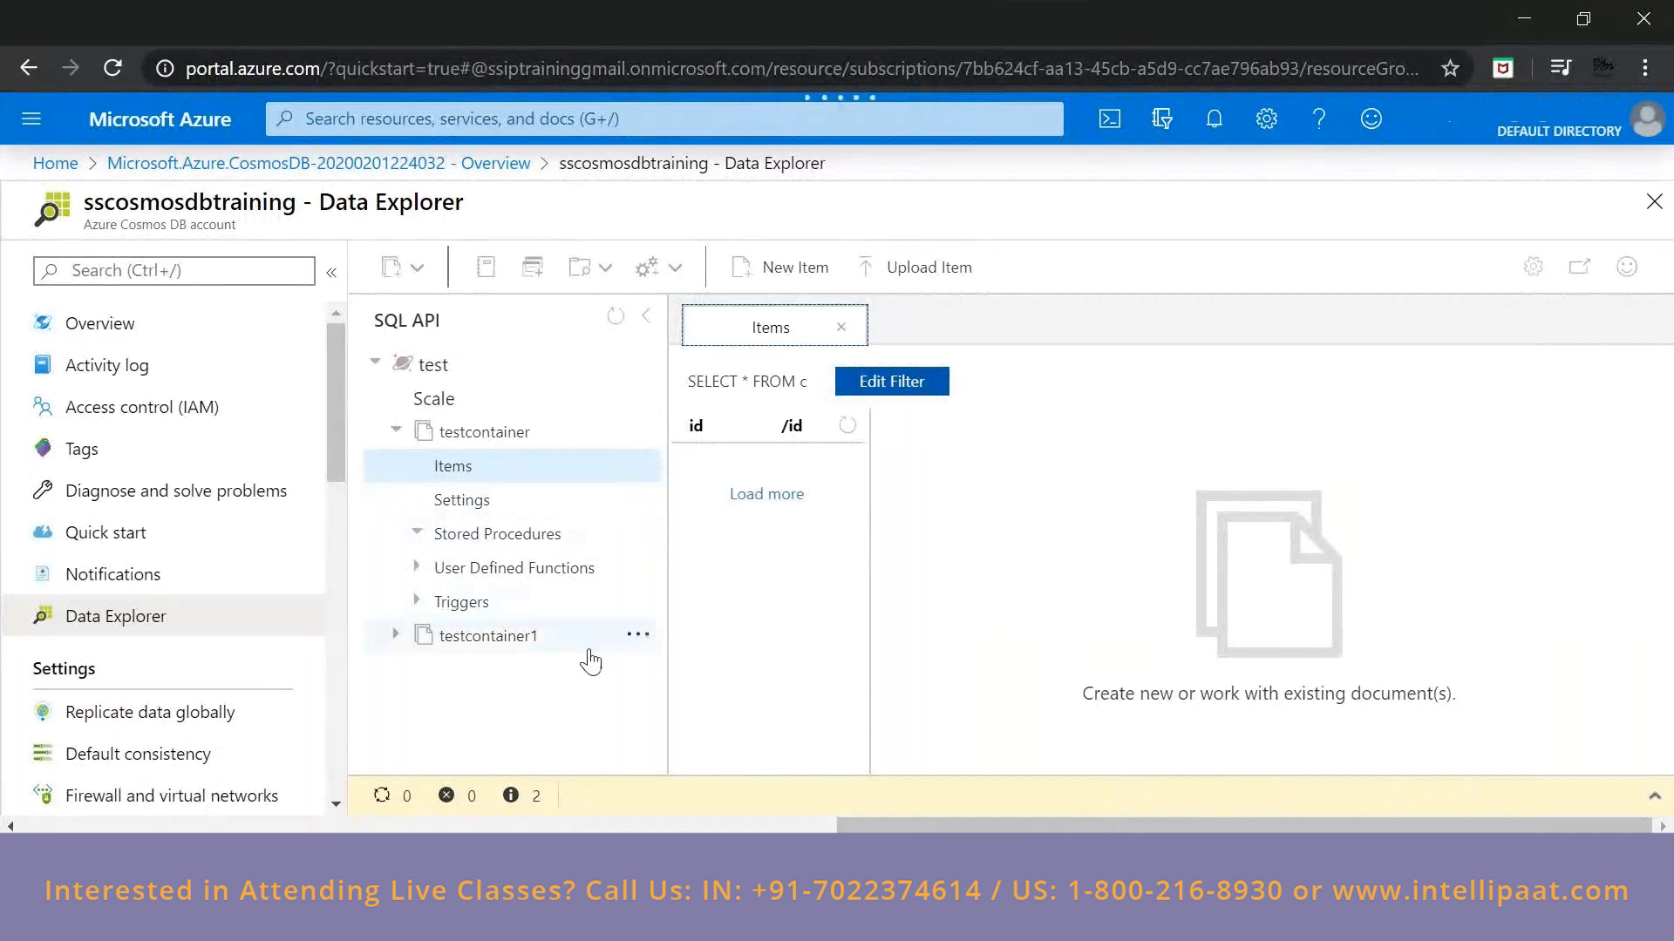
pyautogui.click(472, 440)
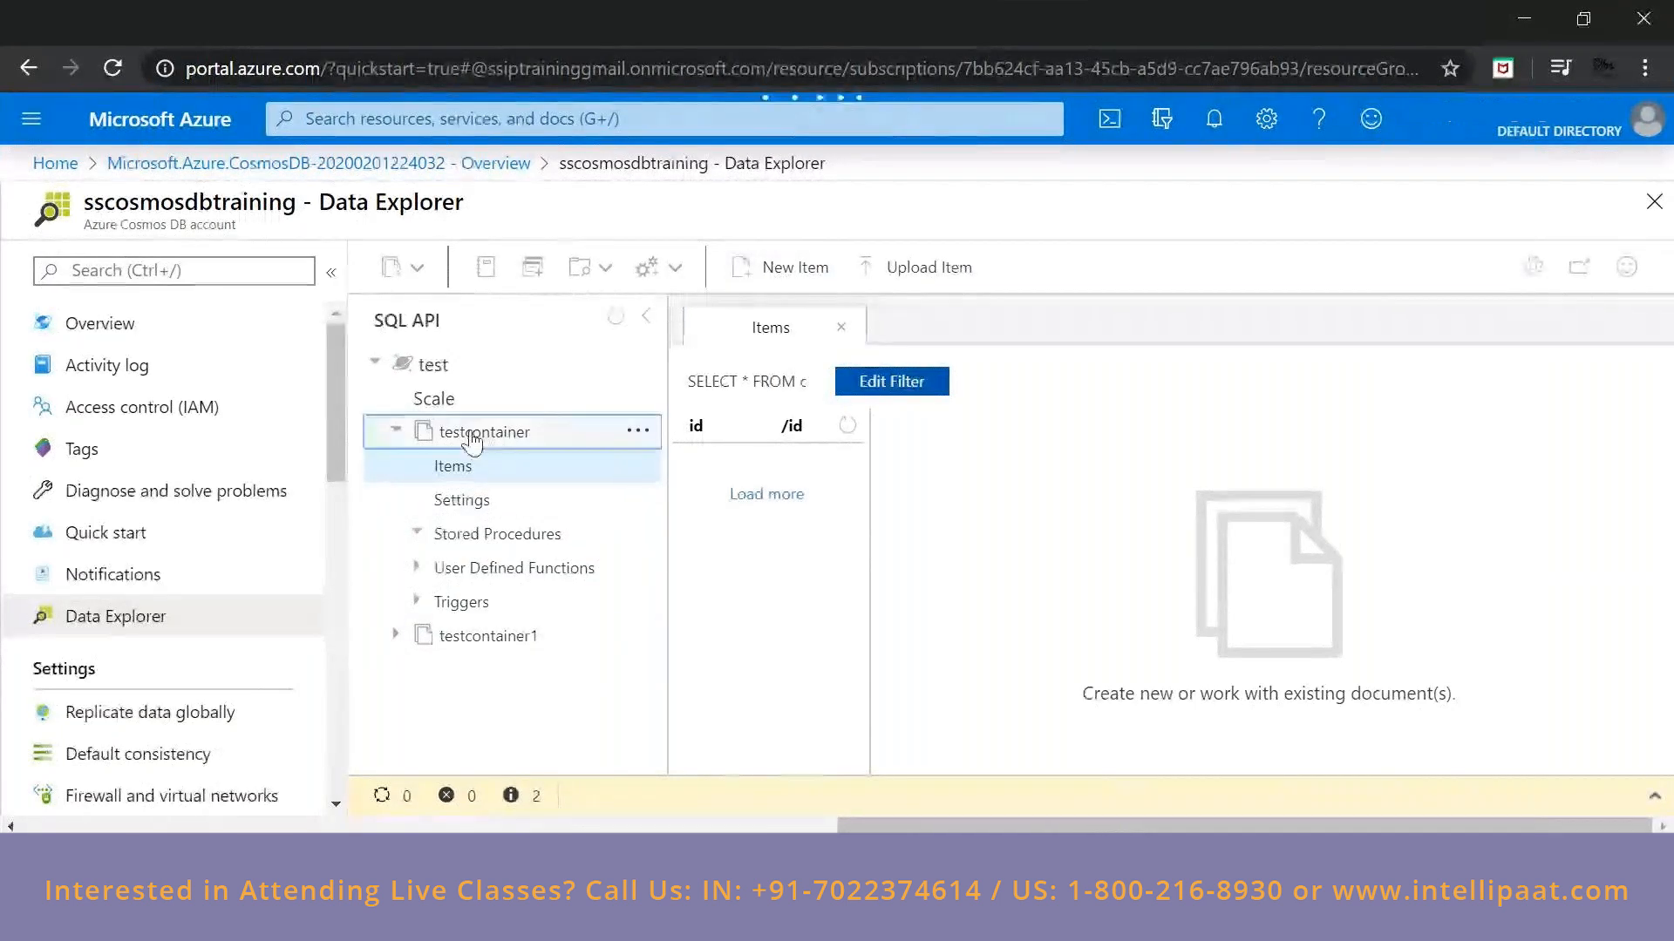
pyautogui.click(471, 440)
pyautogui.click(955, 333)
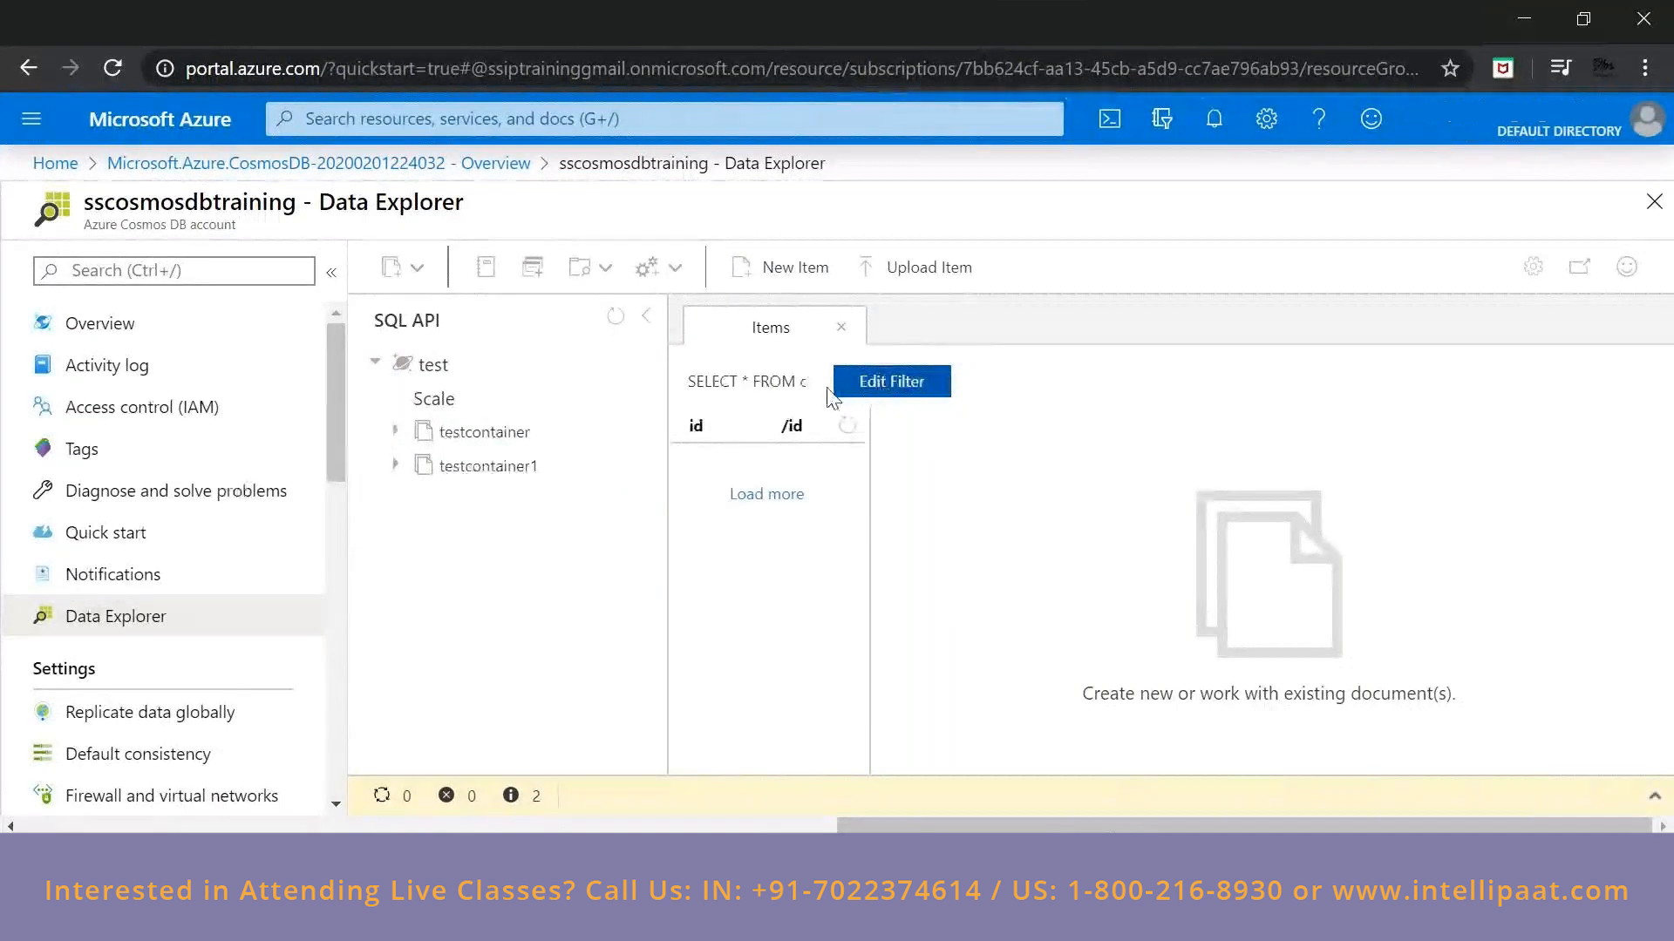
pyautogui.click(876, 382)
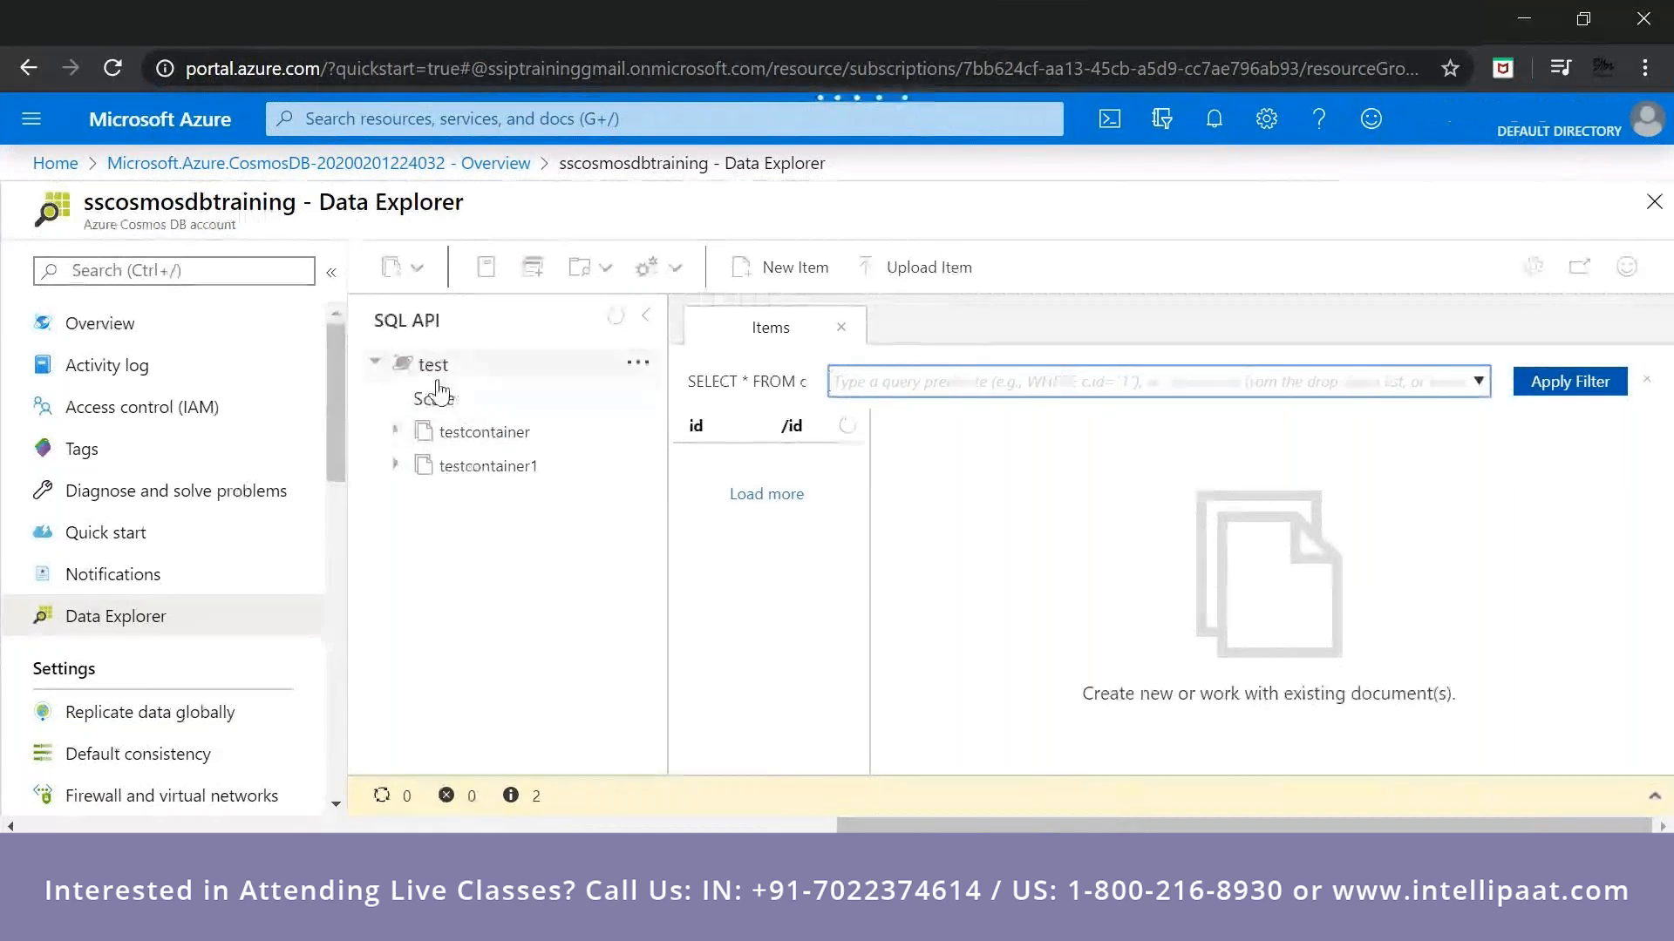
# Examine the nodes under testcontainer and testcontainer1 in the test database, leaving only testcontainer expanded.
pyautogui.click(397, 431)
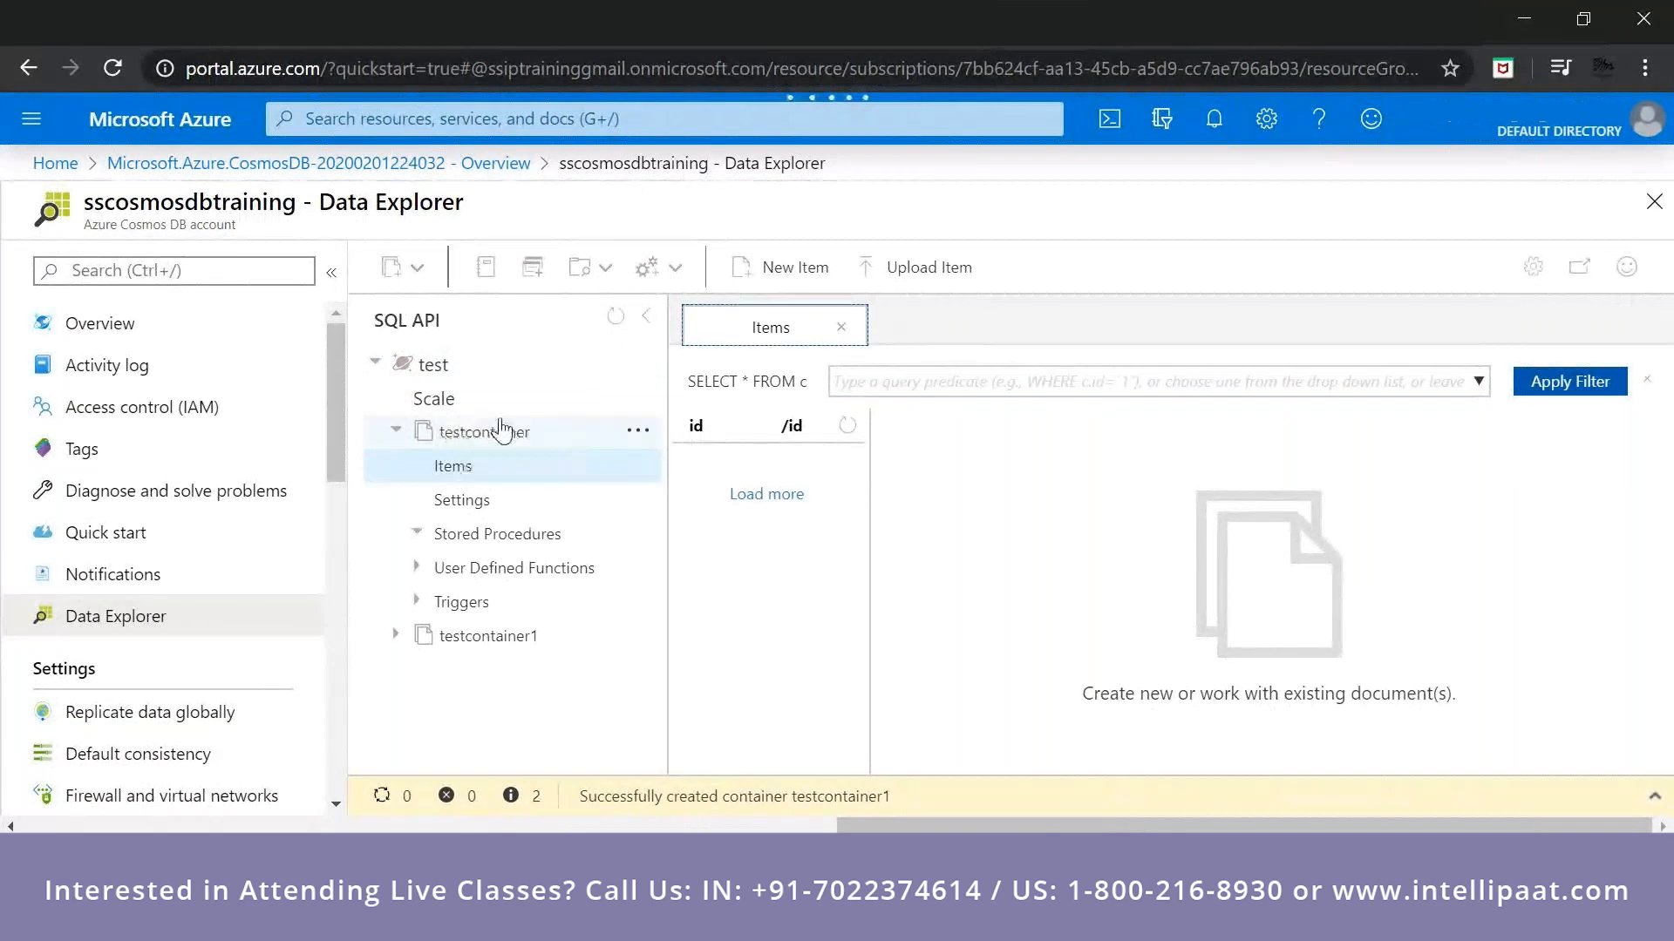
pyautogui.click(397, 431)
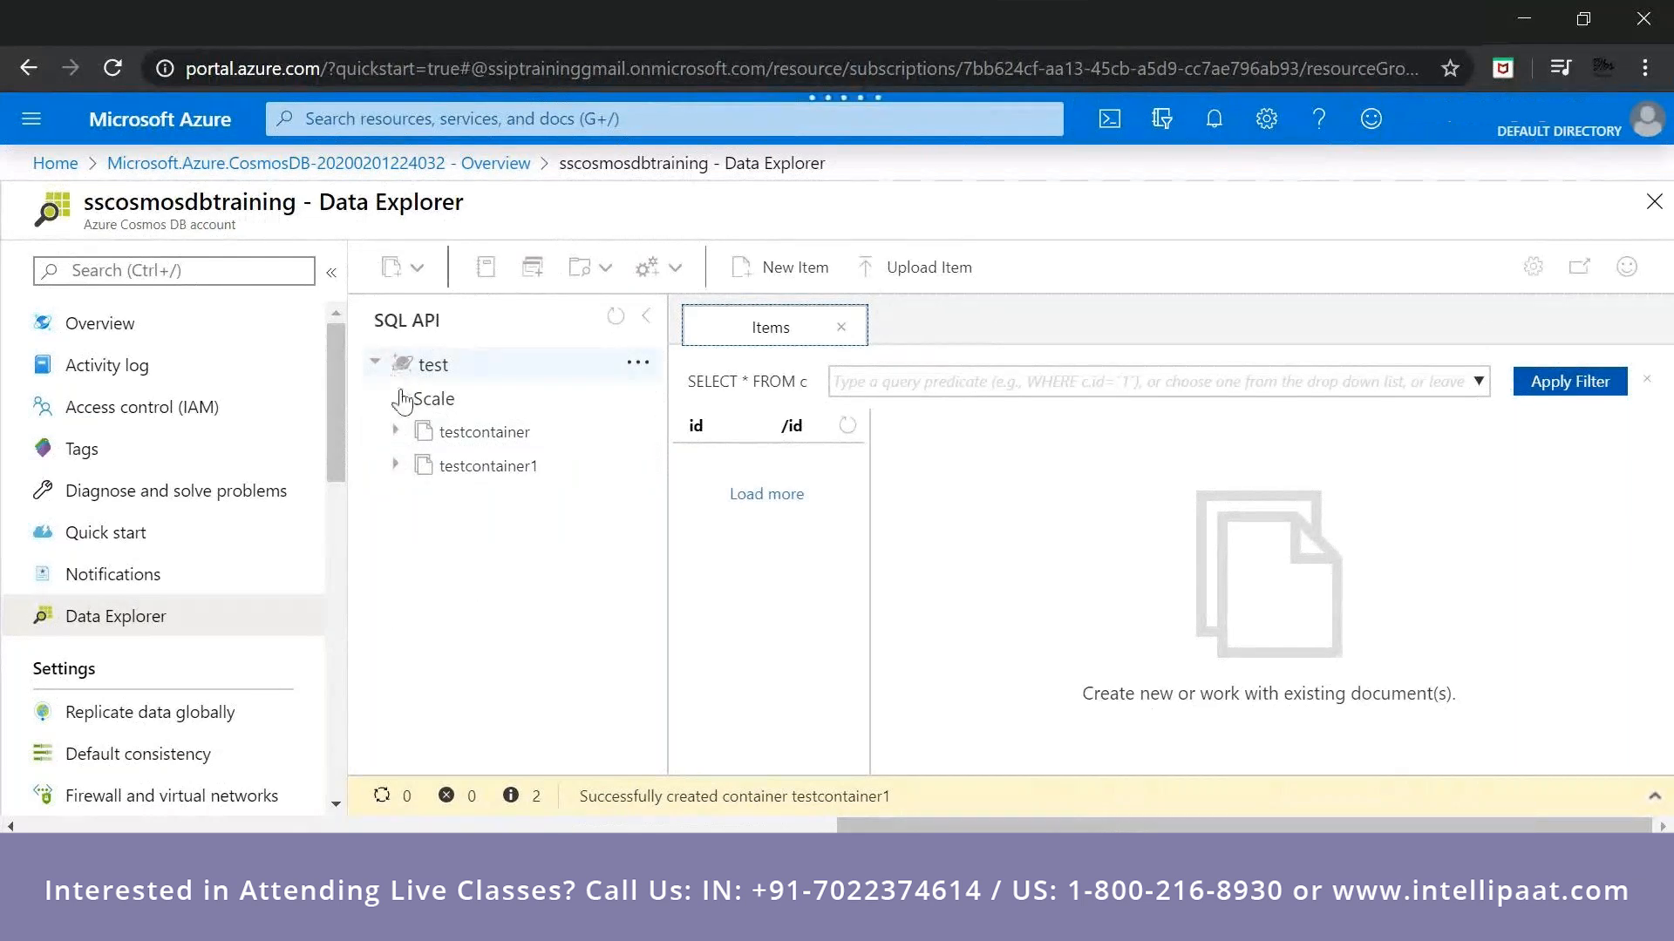
pyautogui.click(397, 430)
pyautogui.click(407, 533)
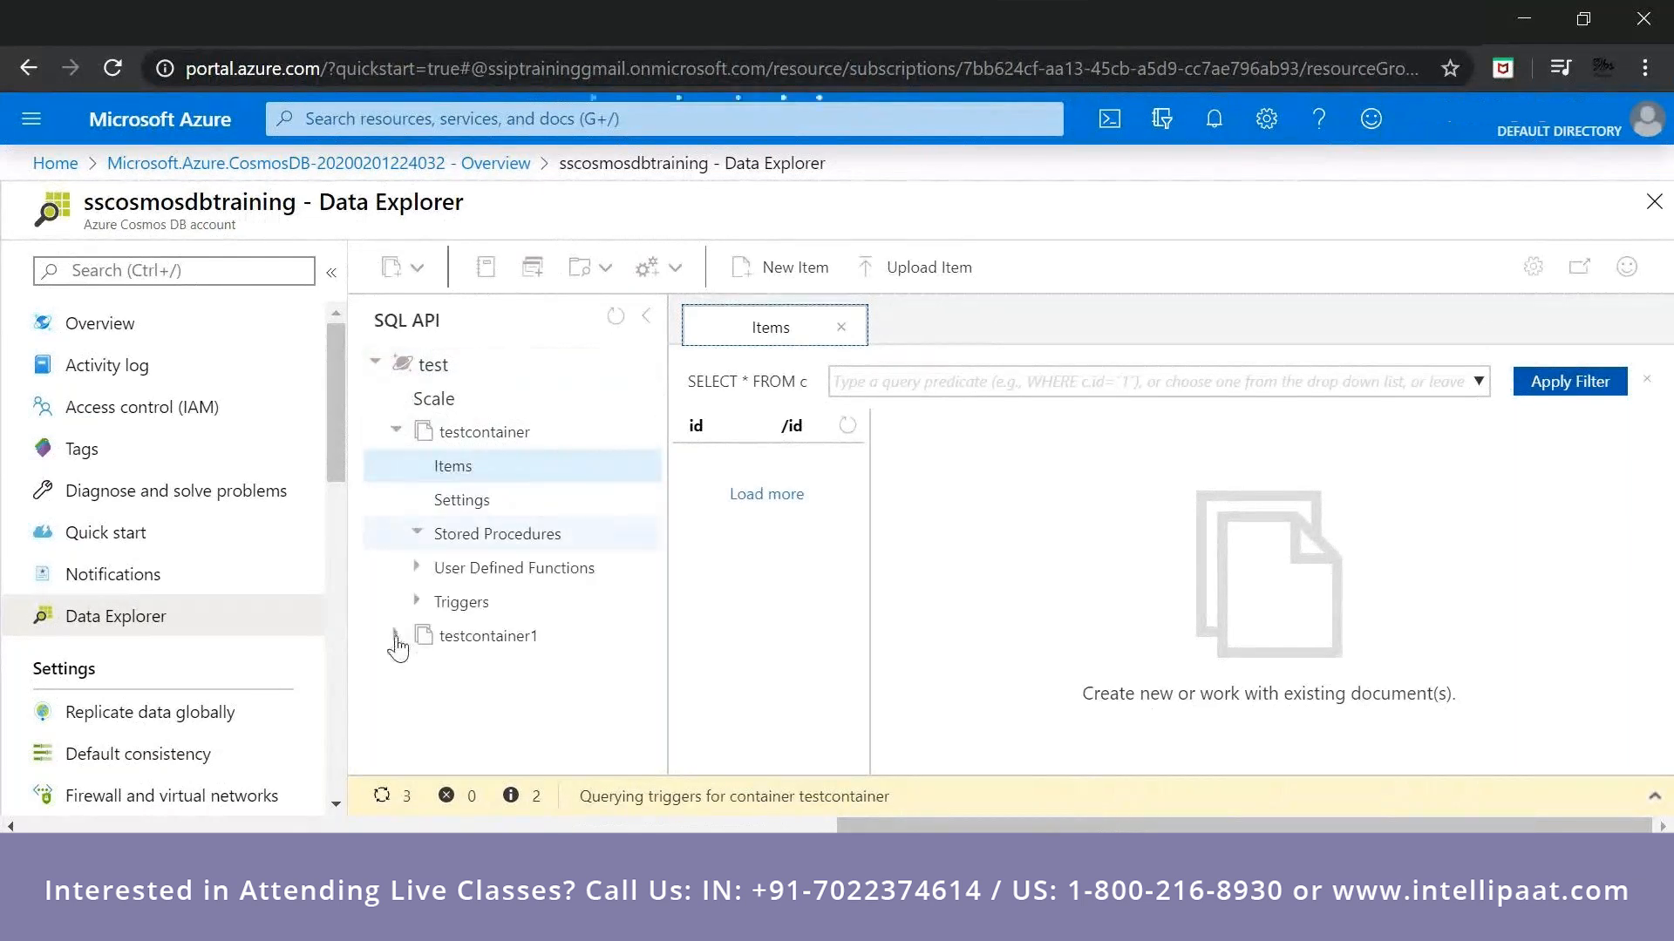
pyautogui.click(396, 636)
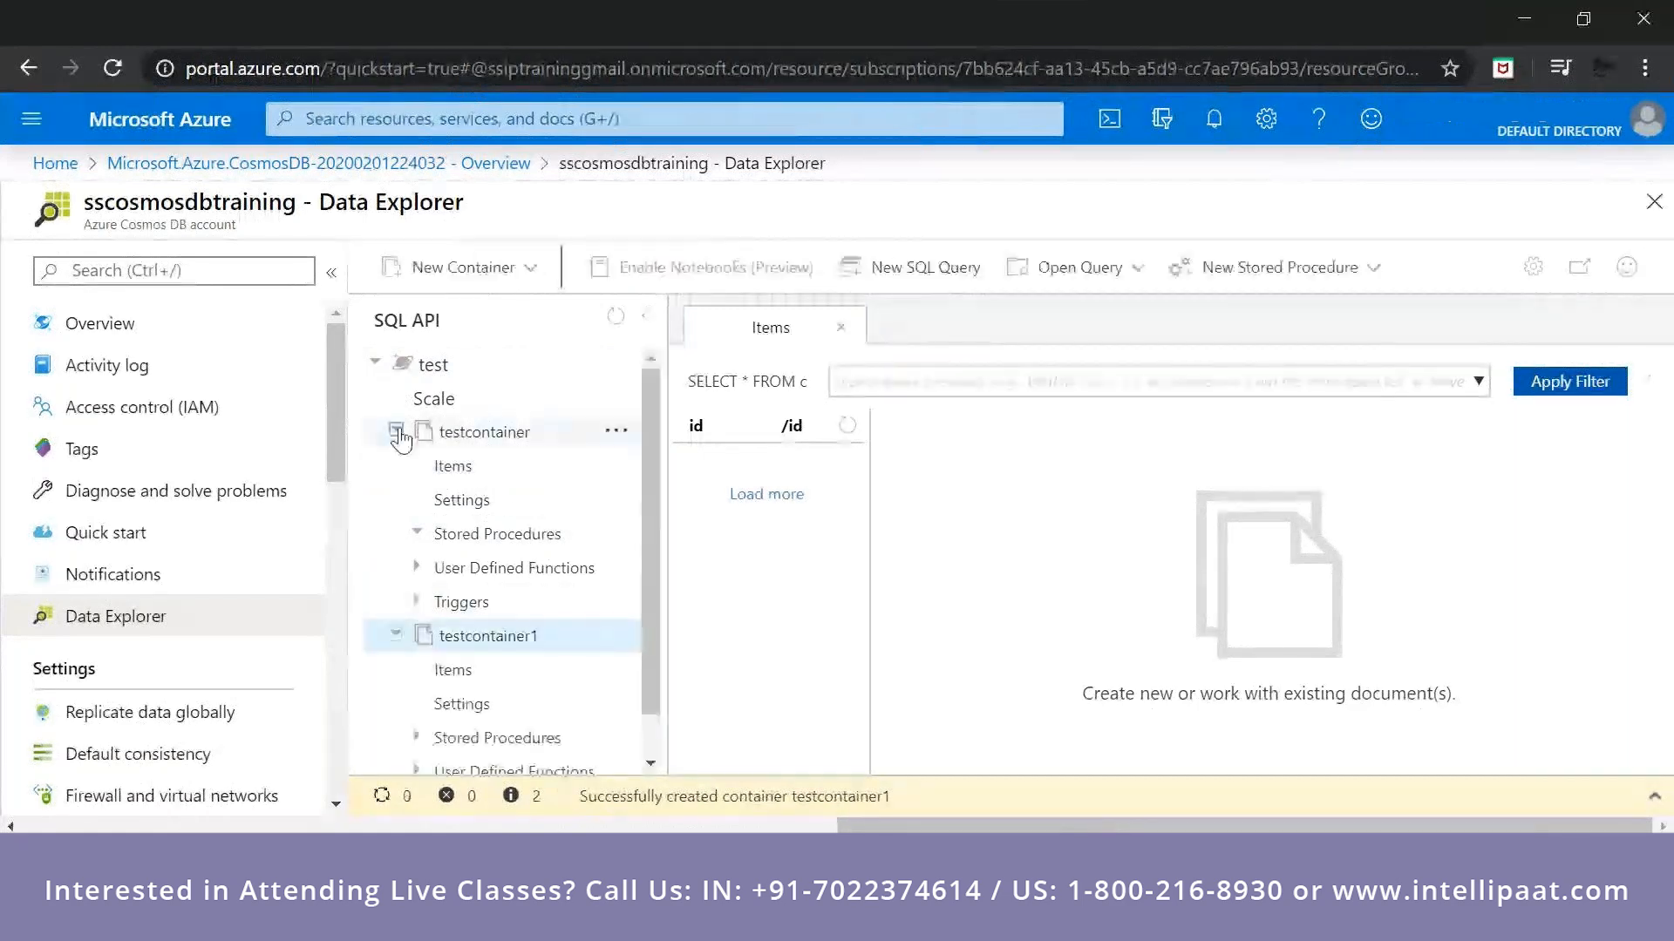
pyautogui.click(397, 430)
pyautogui.click(396, 466)
pyautogui.click(395, 432)
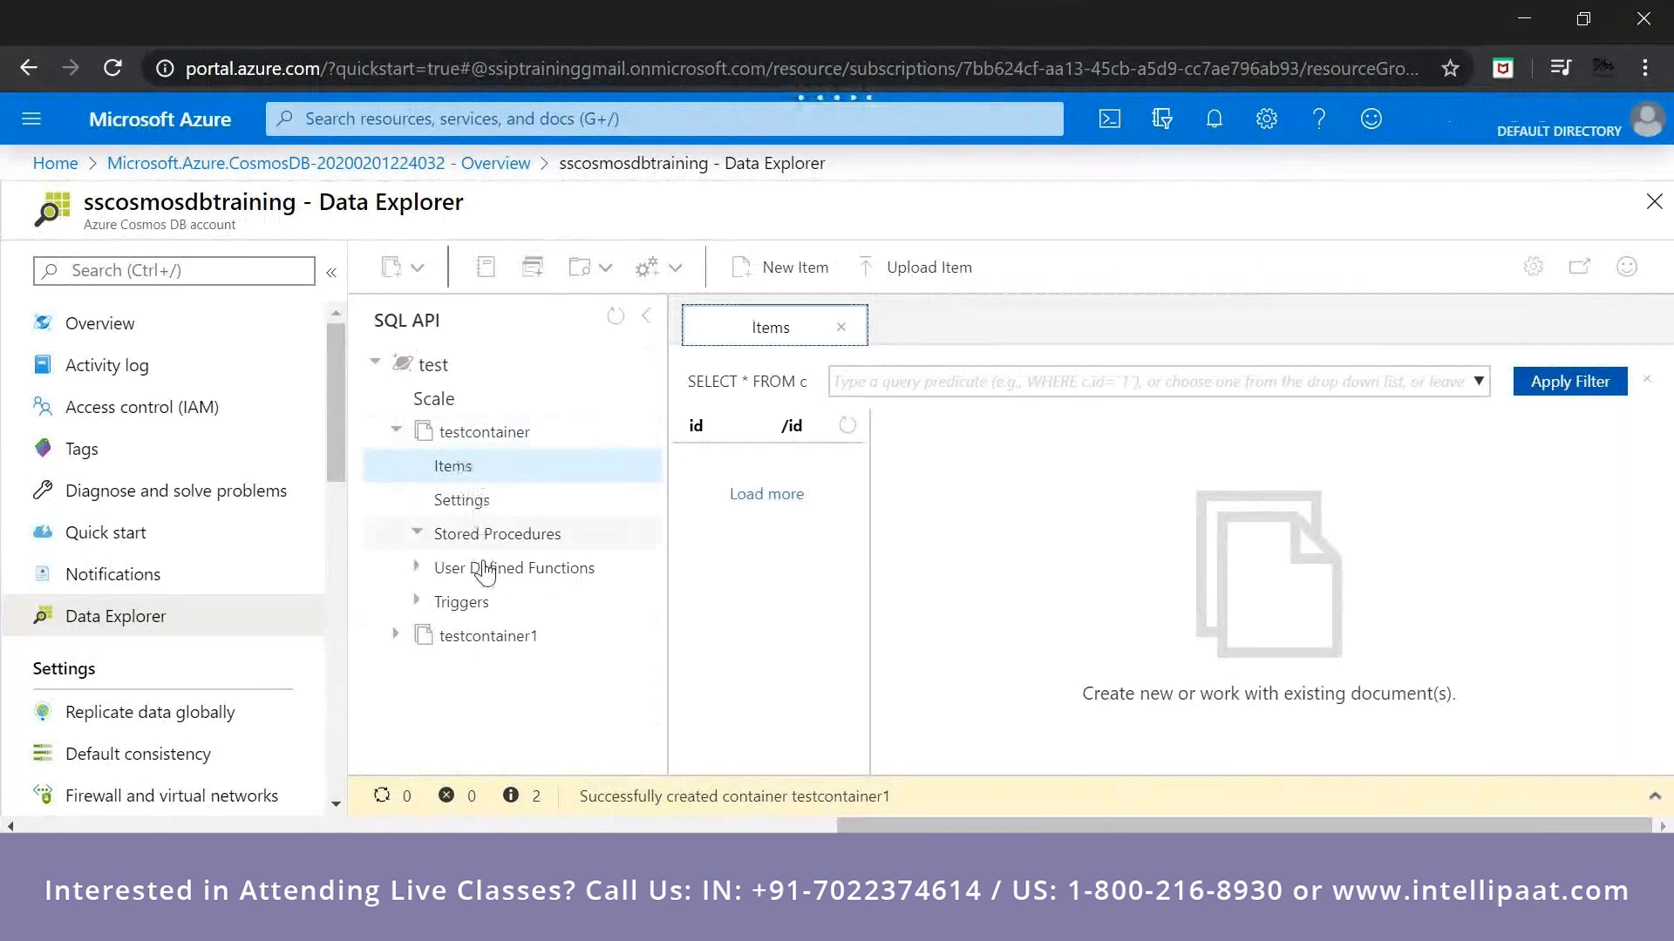
# Look at the JSON upload form for testcontainer's items, including its file picker, and close it without uploading.
pyautogui.moveTo(656, 466)
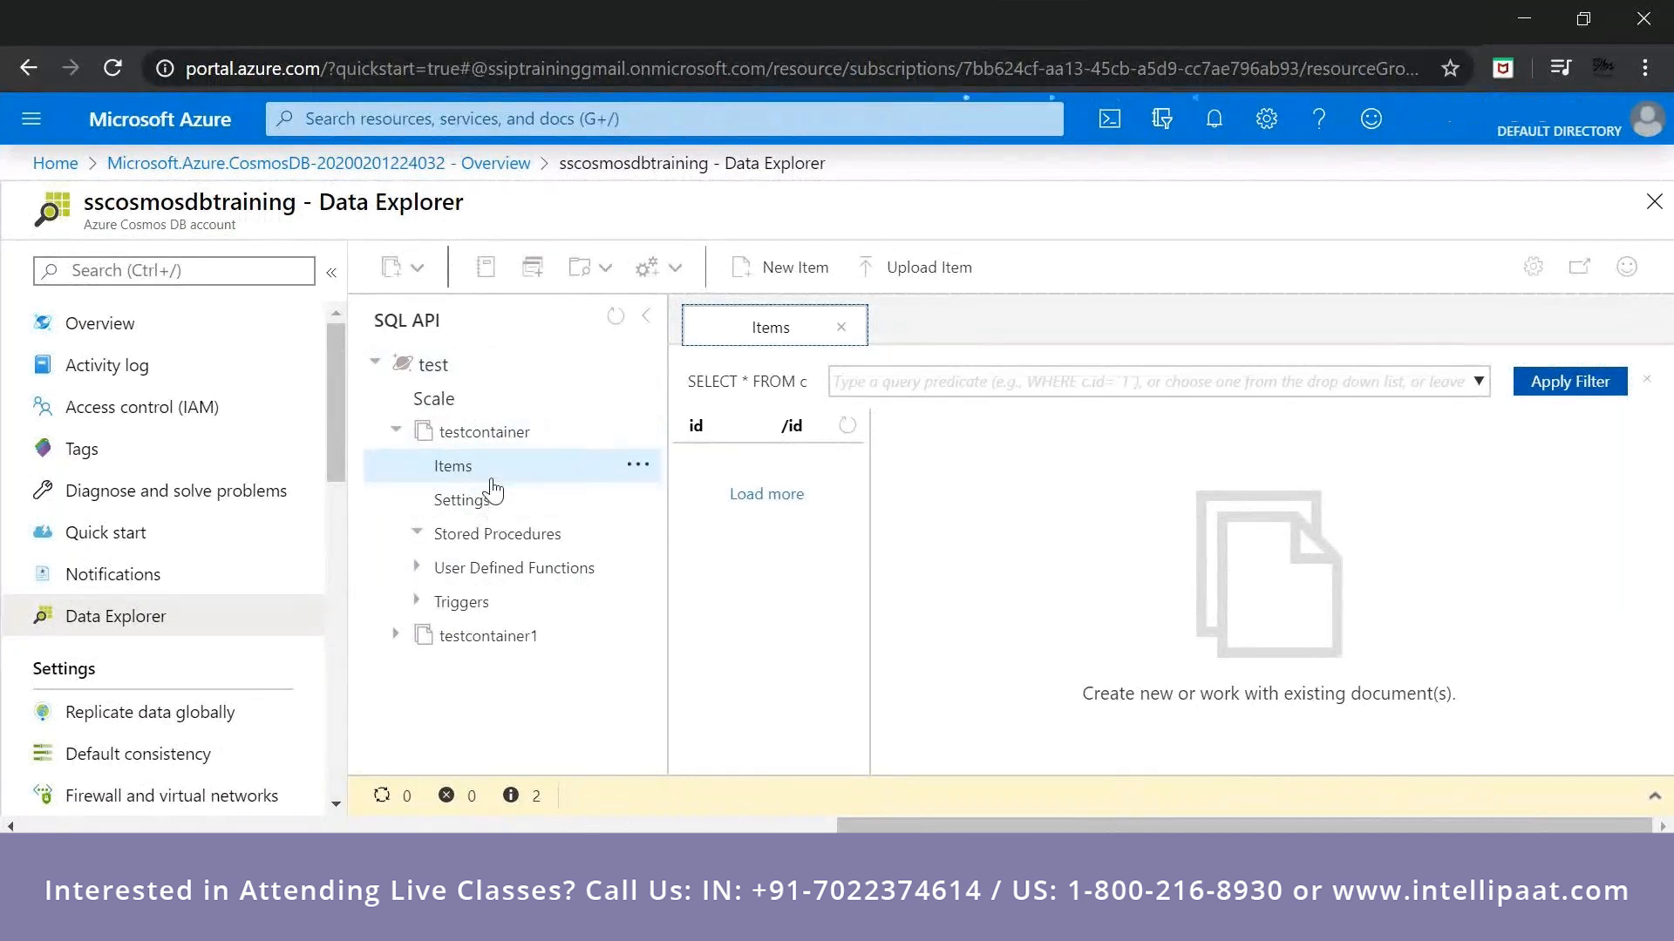
pyautogui.click(891, 270)
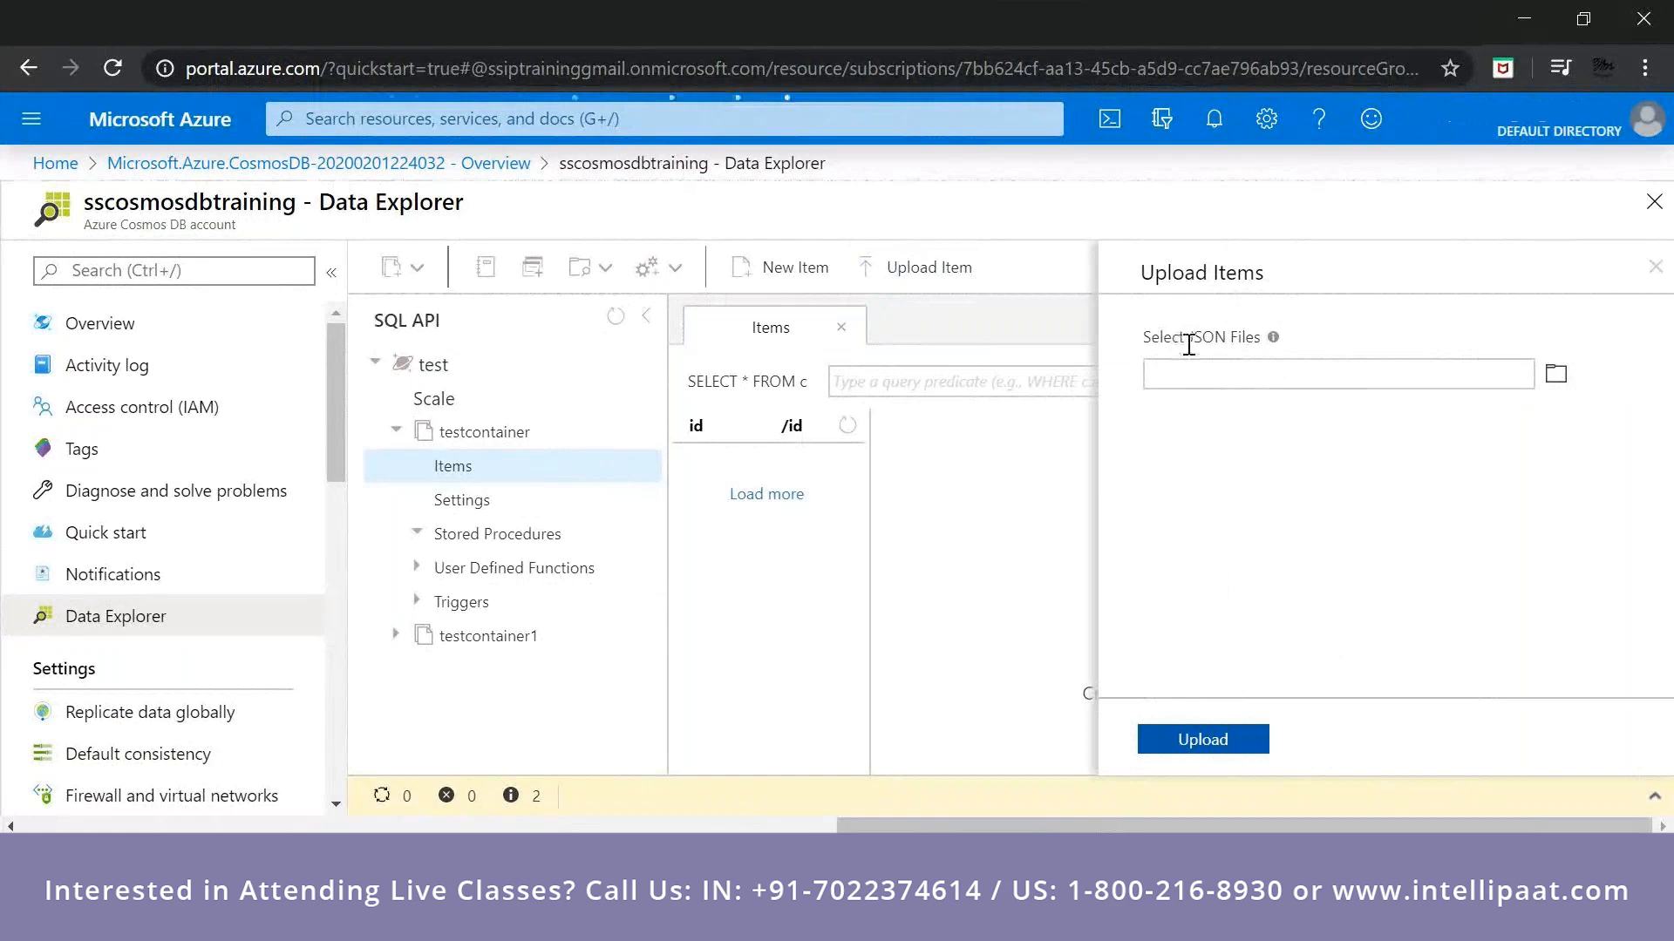
pyautogui.moveTo(1273, 342)
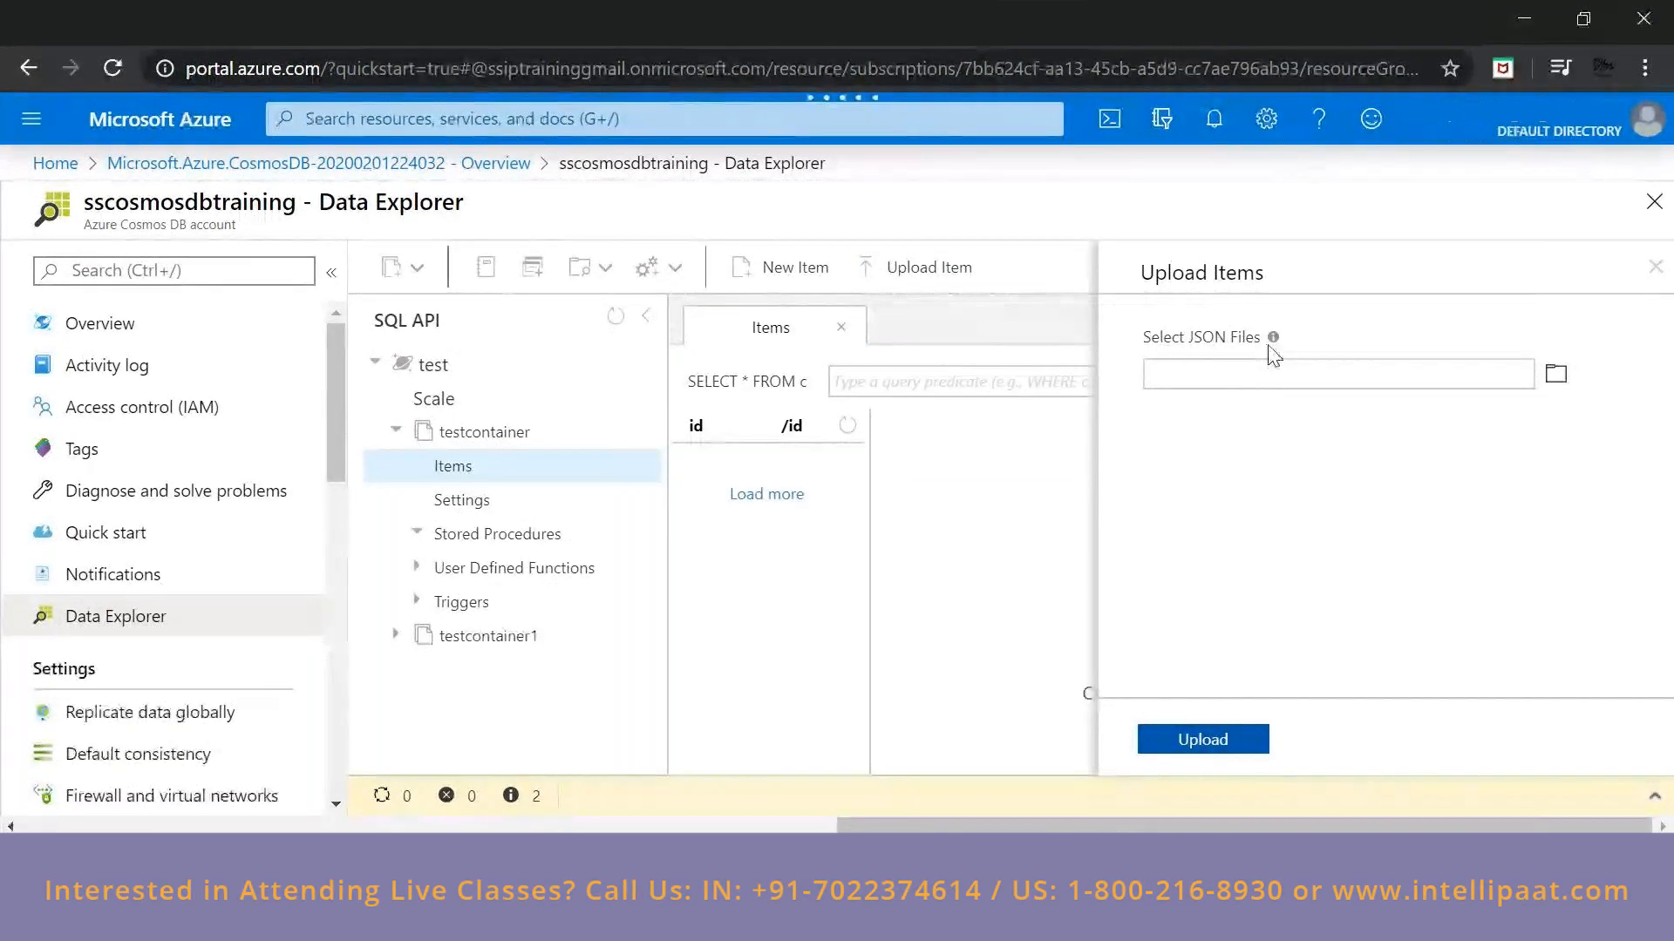
pyautogui.click(1555, 374)
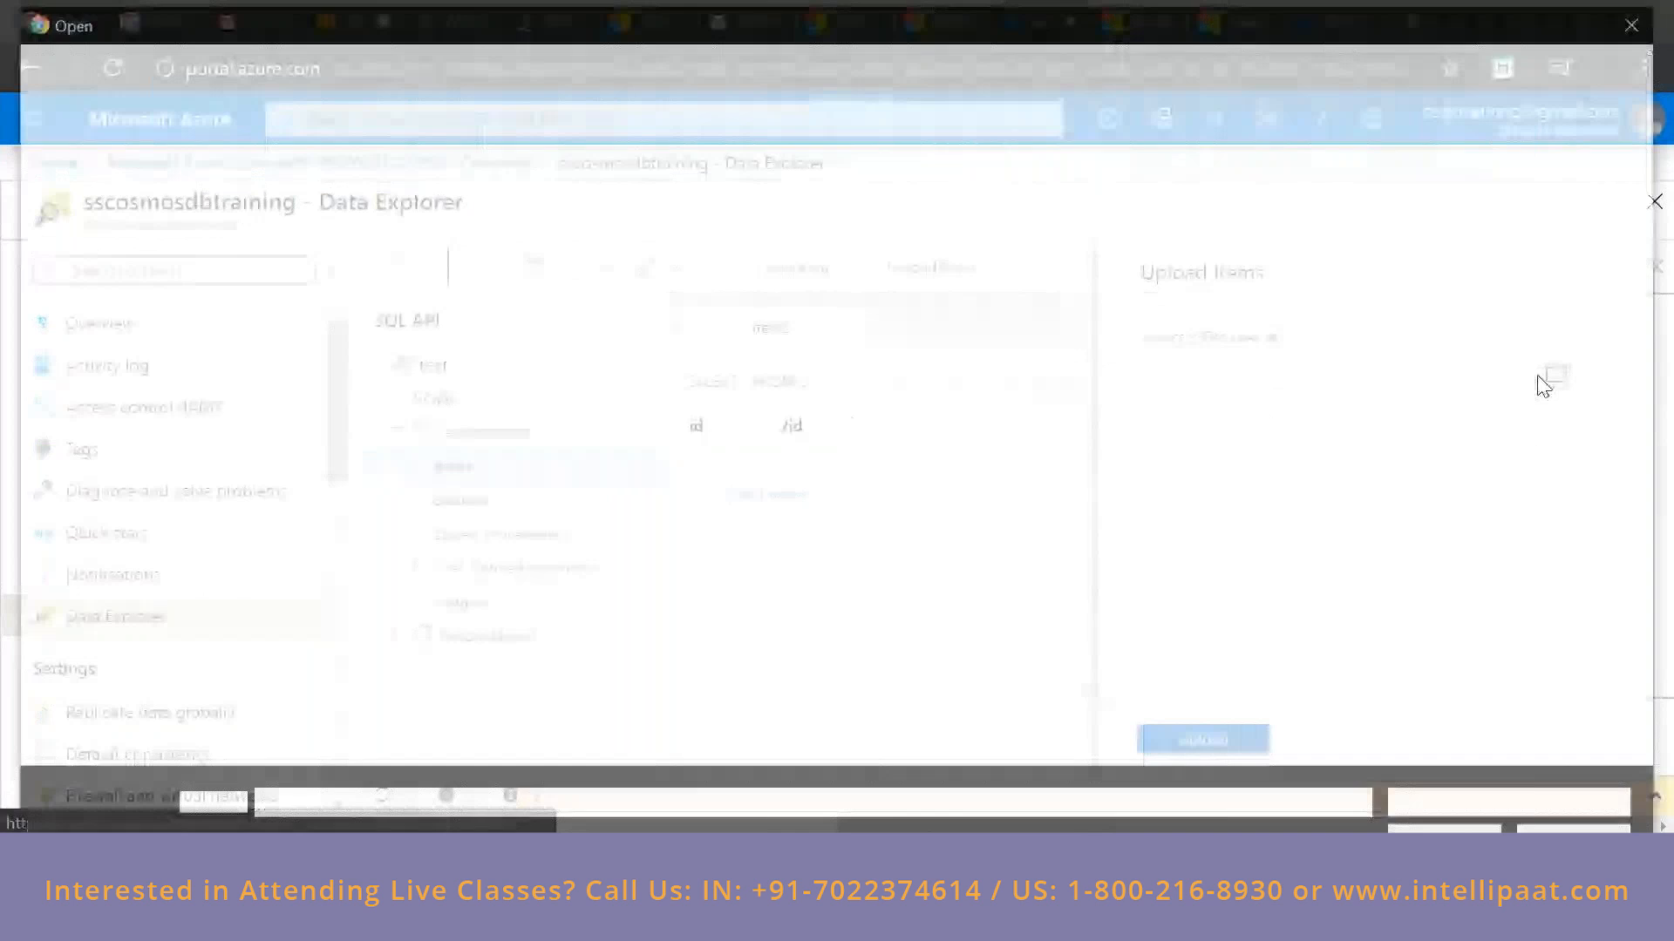
pyautogui.click(1647, 22)
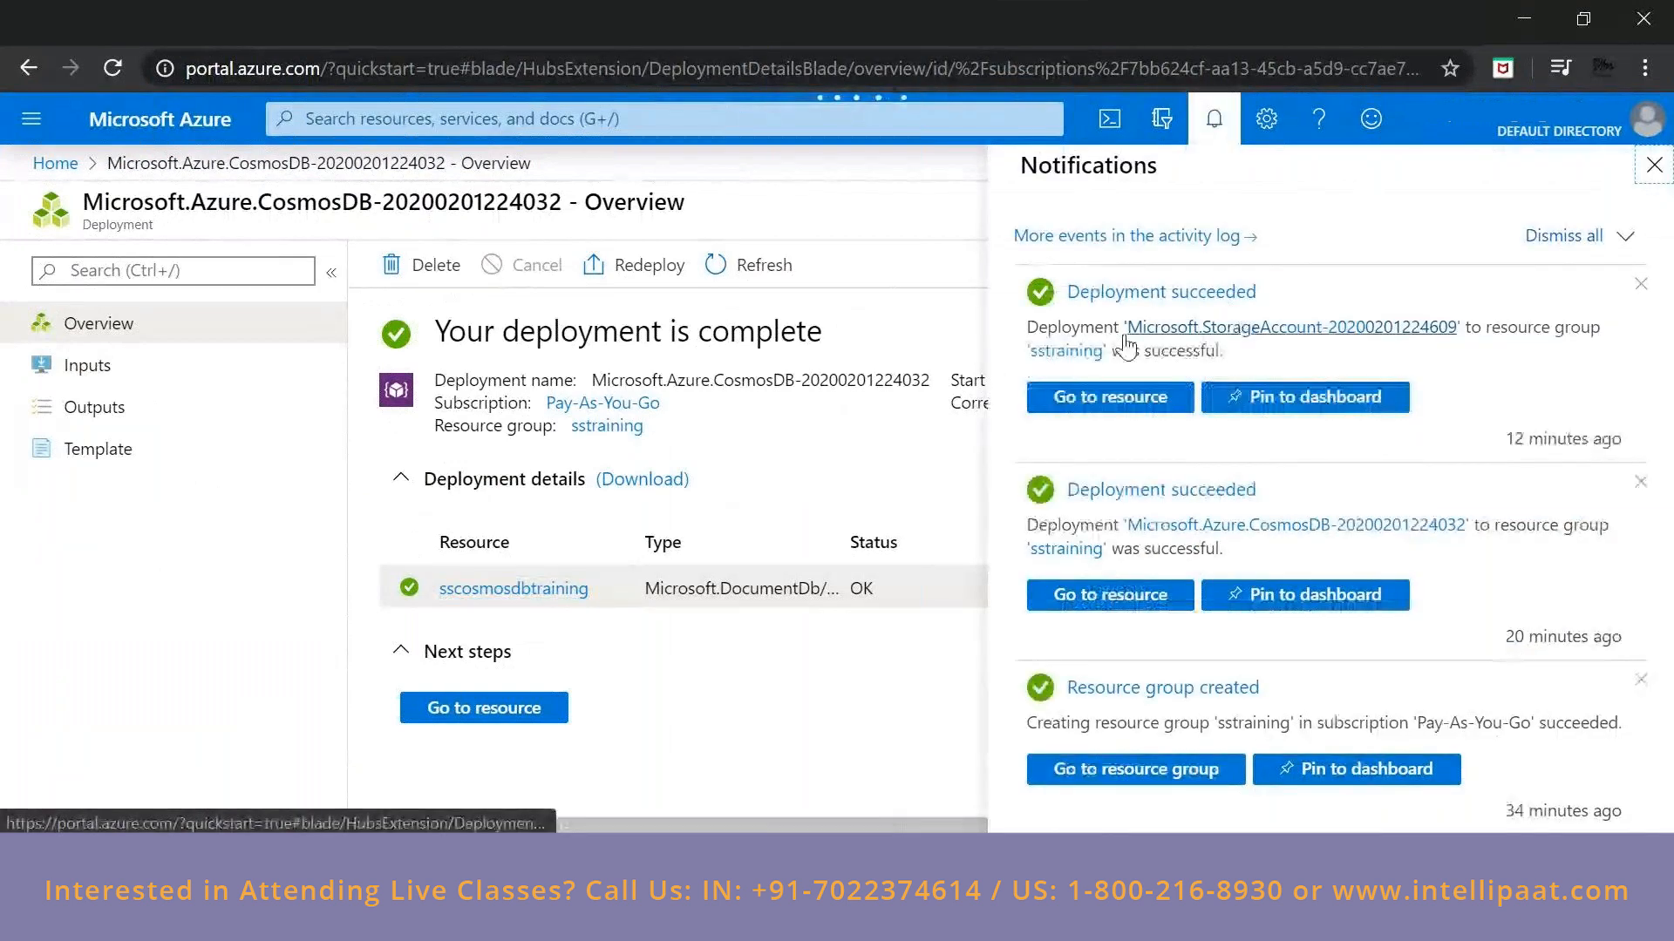
# Go to storage account trainingsa from its deployment notification and look over its storage services.
pyautogui.click(1199, 329)
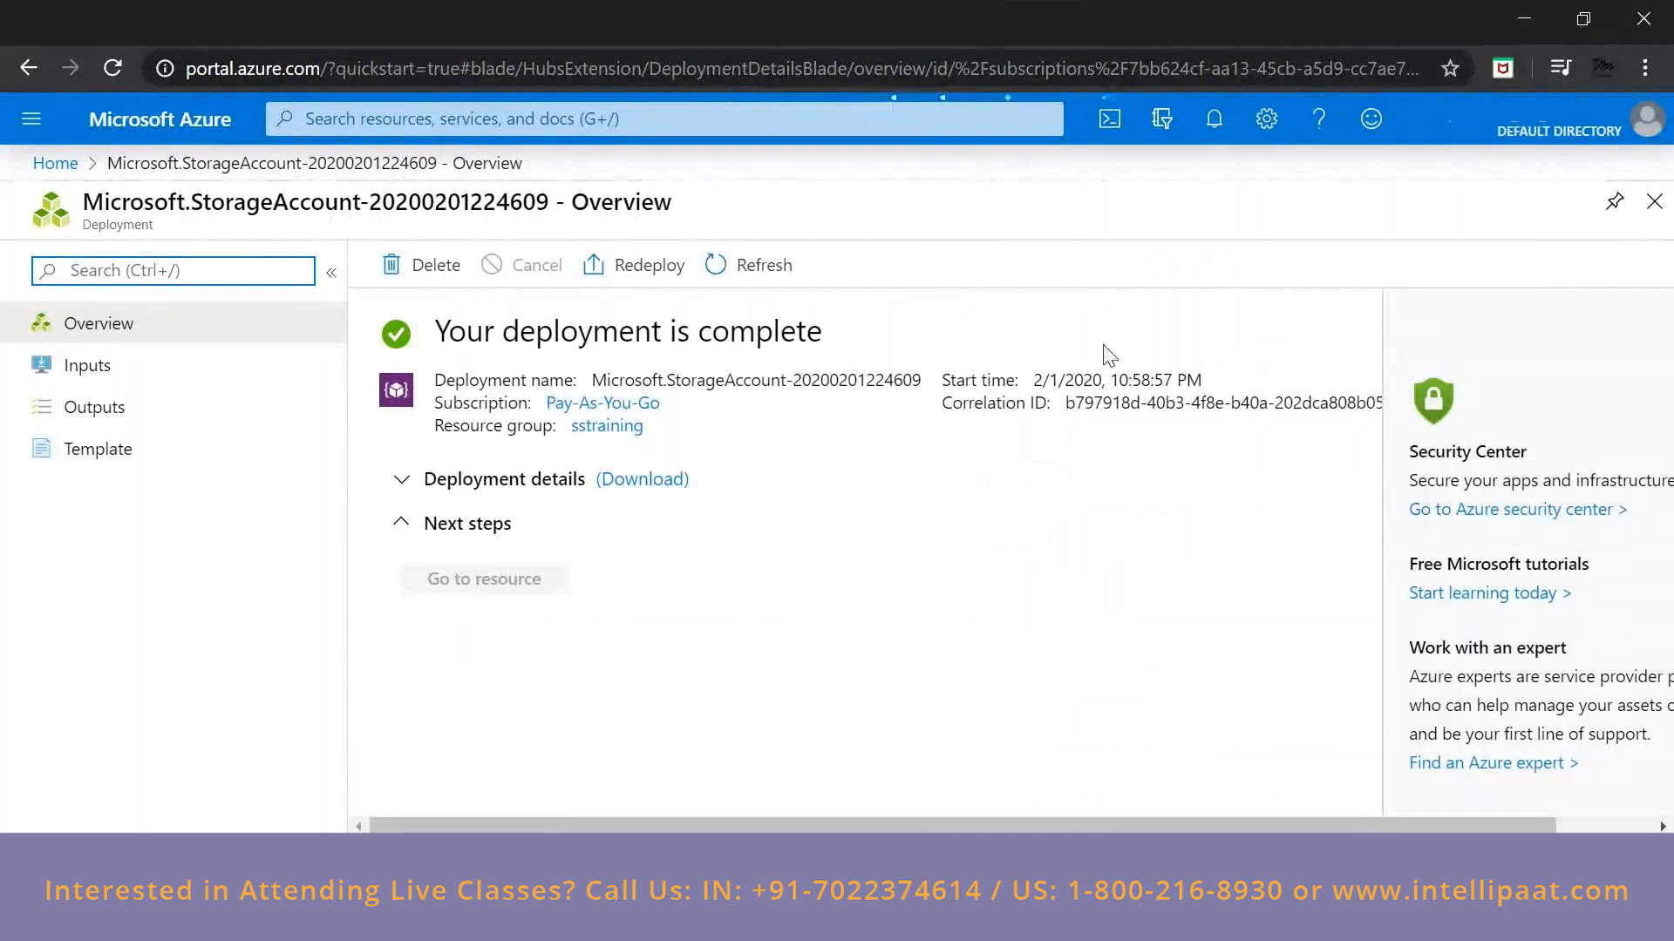
pyautogui.click(468, 581)
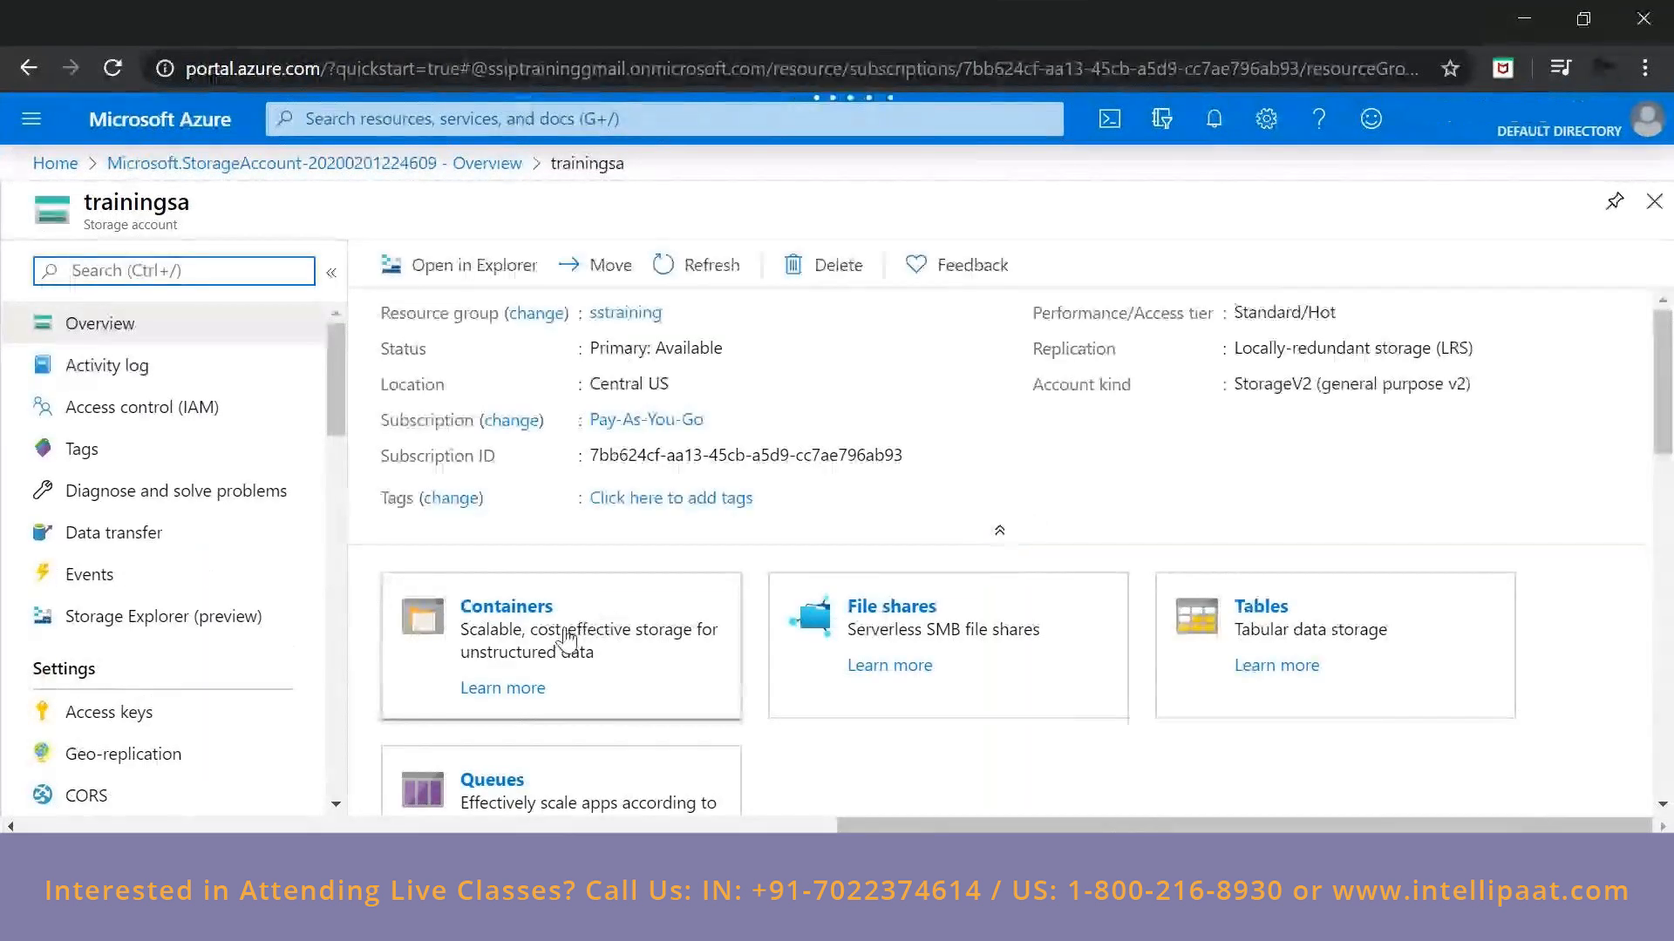
pyautogui.scroll(-2, 567, 640)
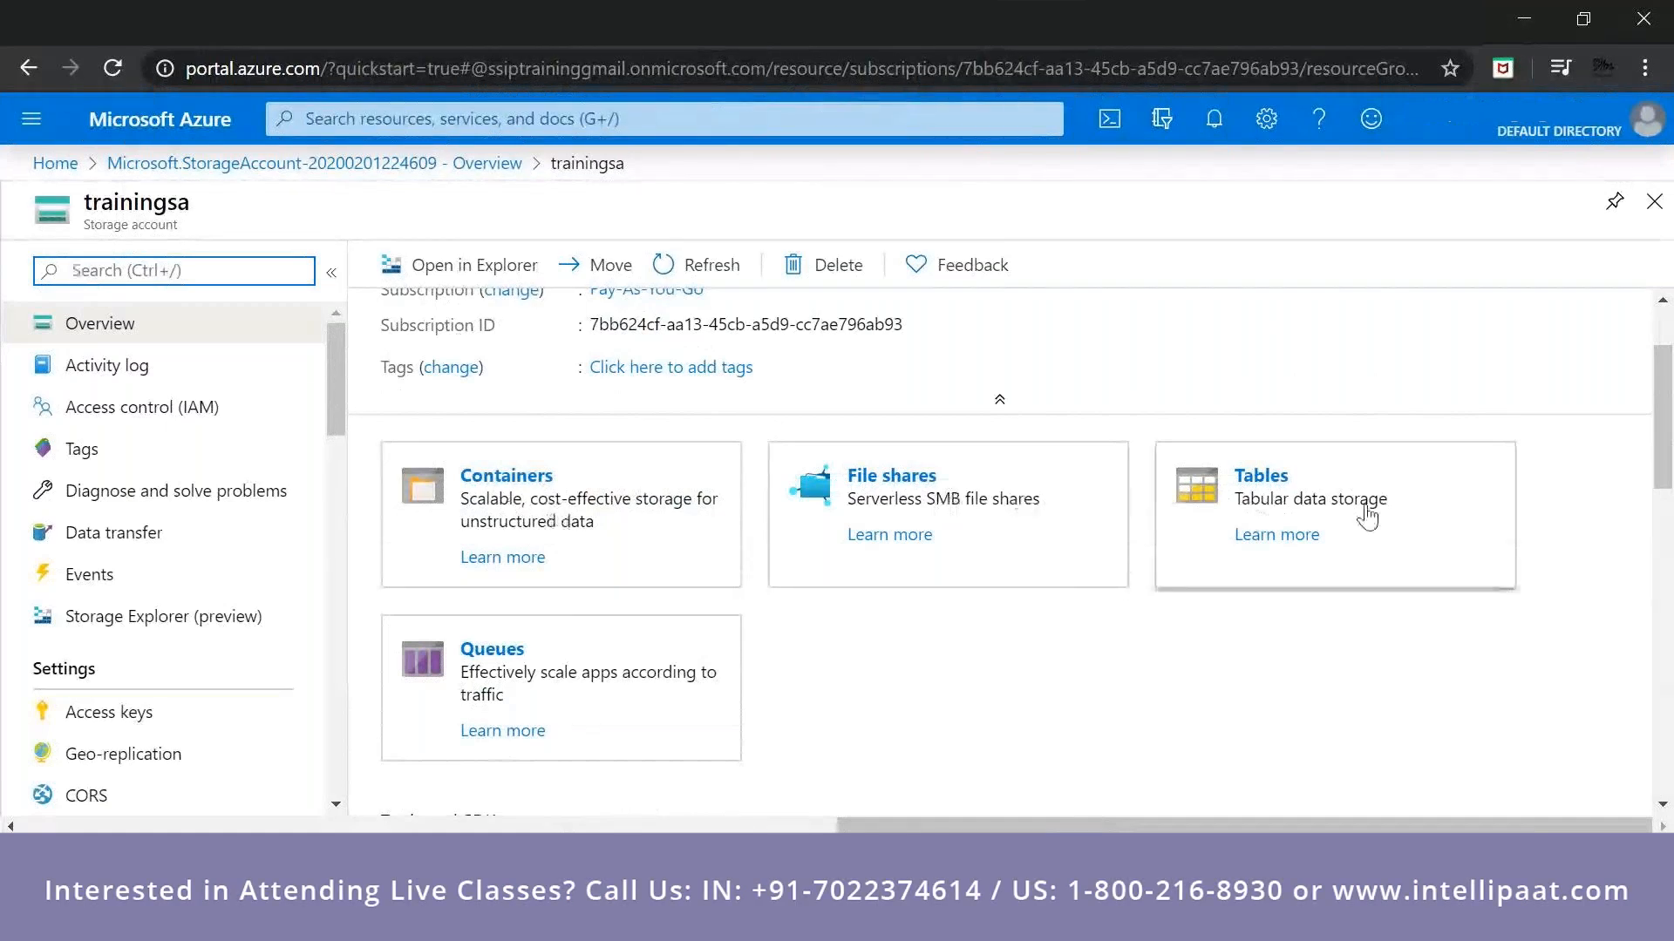
# Examine the blob container, file share, queue and table nodes in trainingsa's Storage Explorer, and open the account's container list from its overview.
pyautogui.click(150, 624)
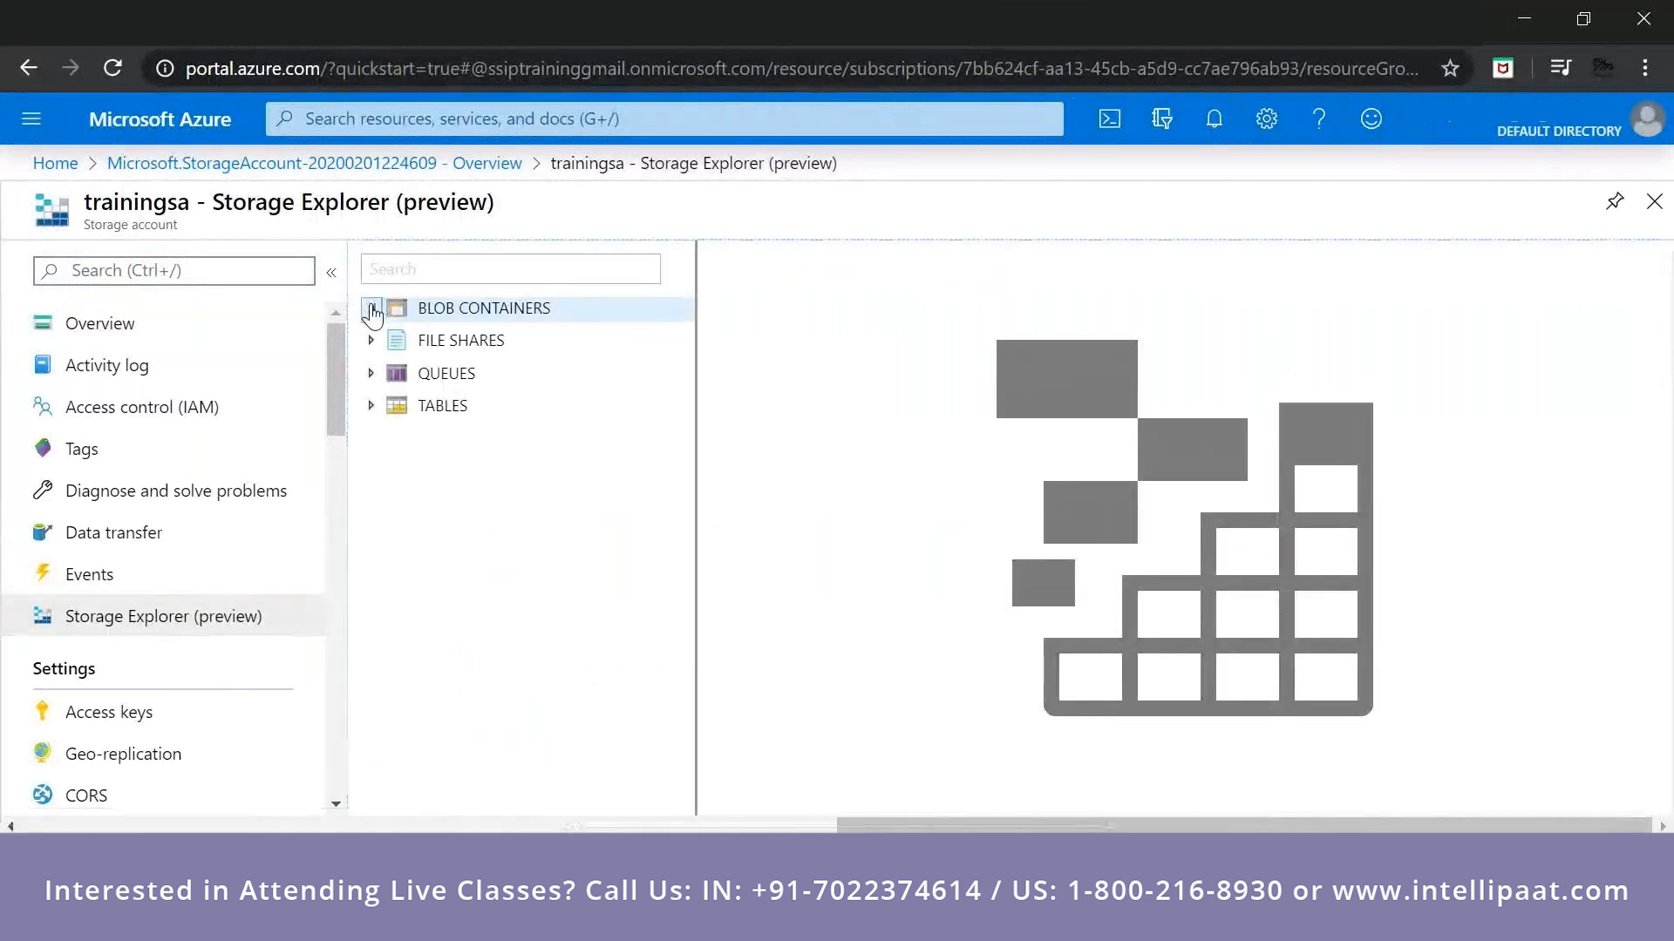
pyautogui.click(371, 310)
pyautogui.click(371, 341)
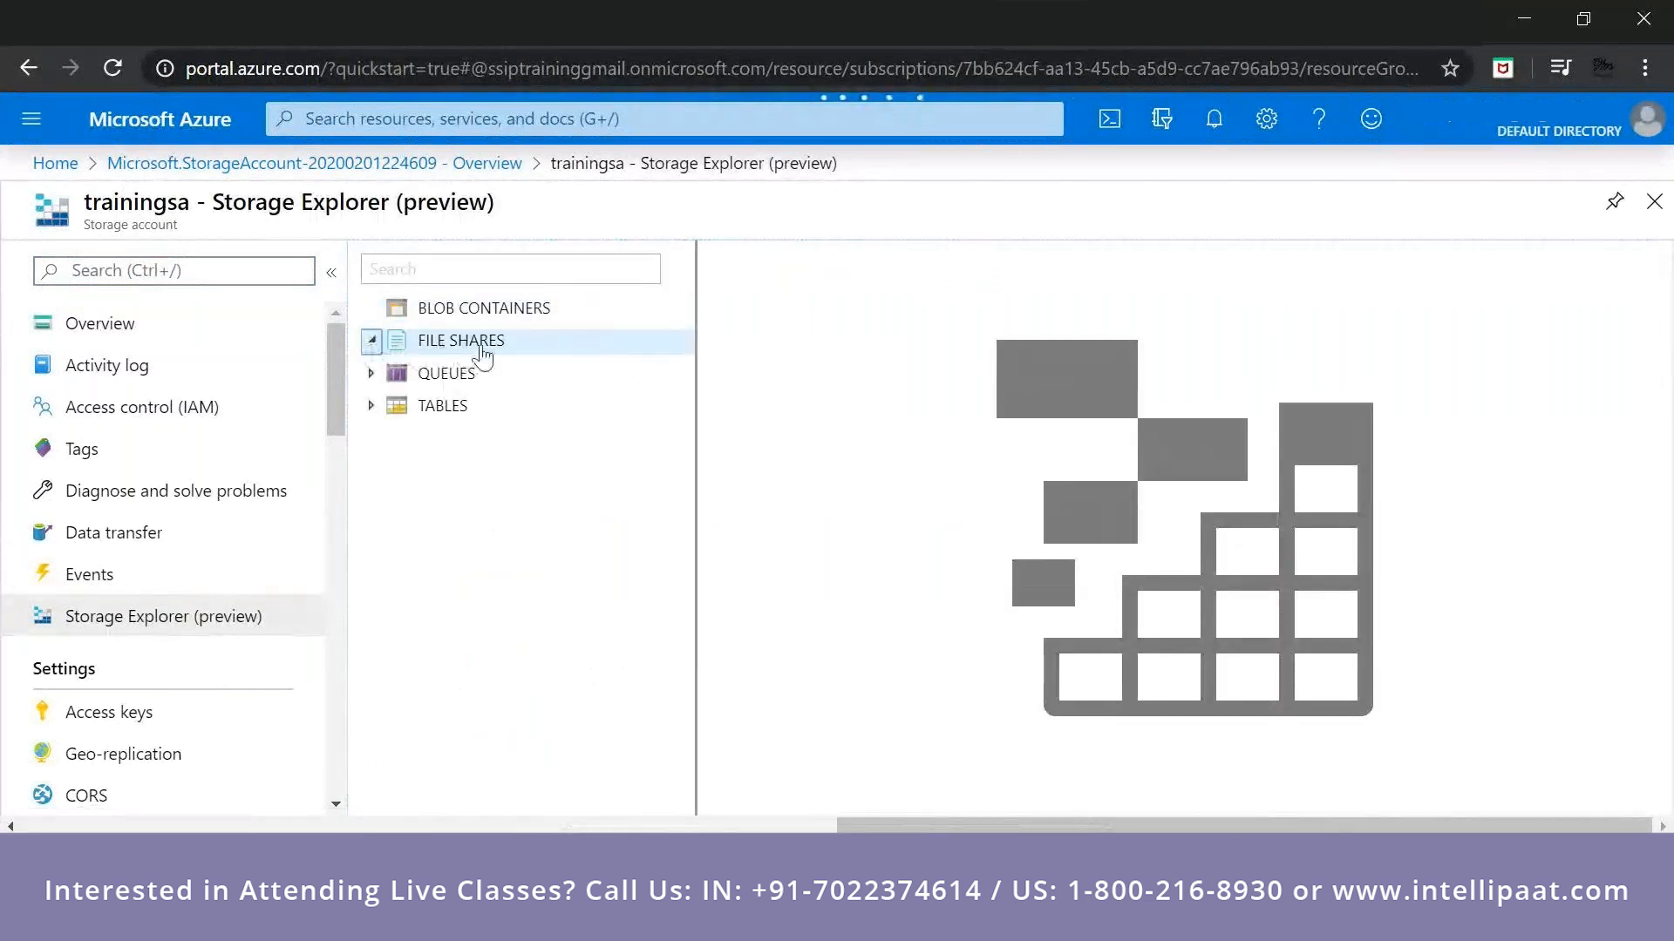
pyautogui.click(372, 375)
pyautogui.click(372, 407)
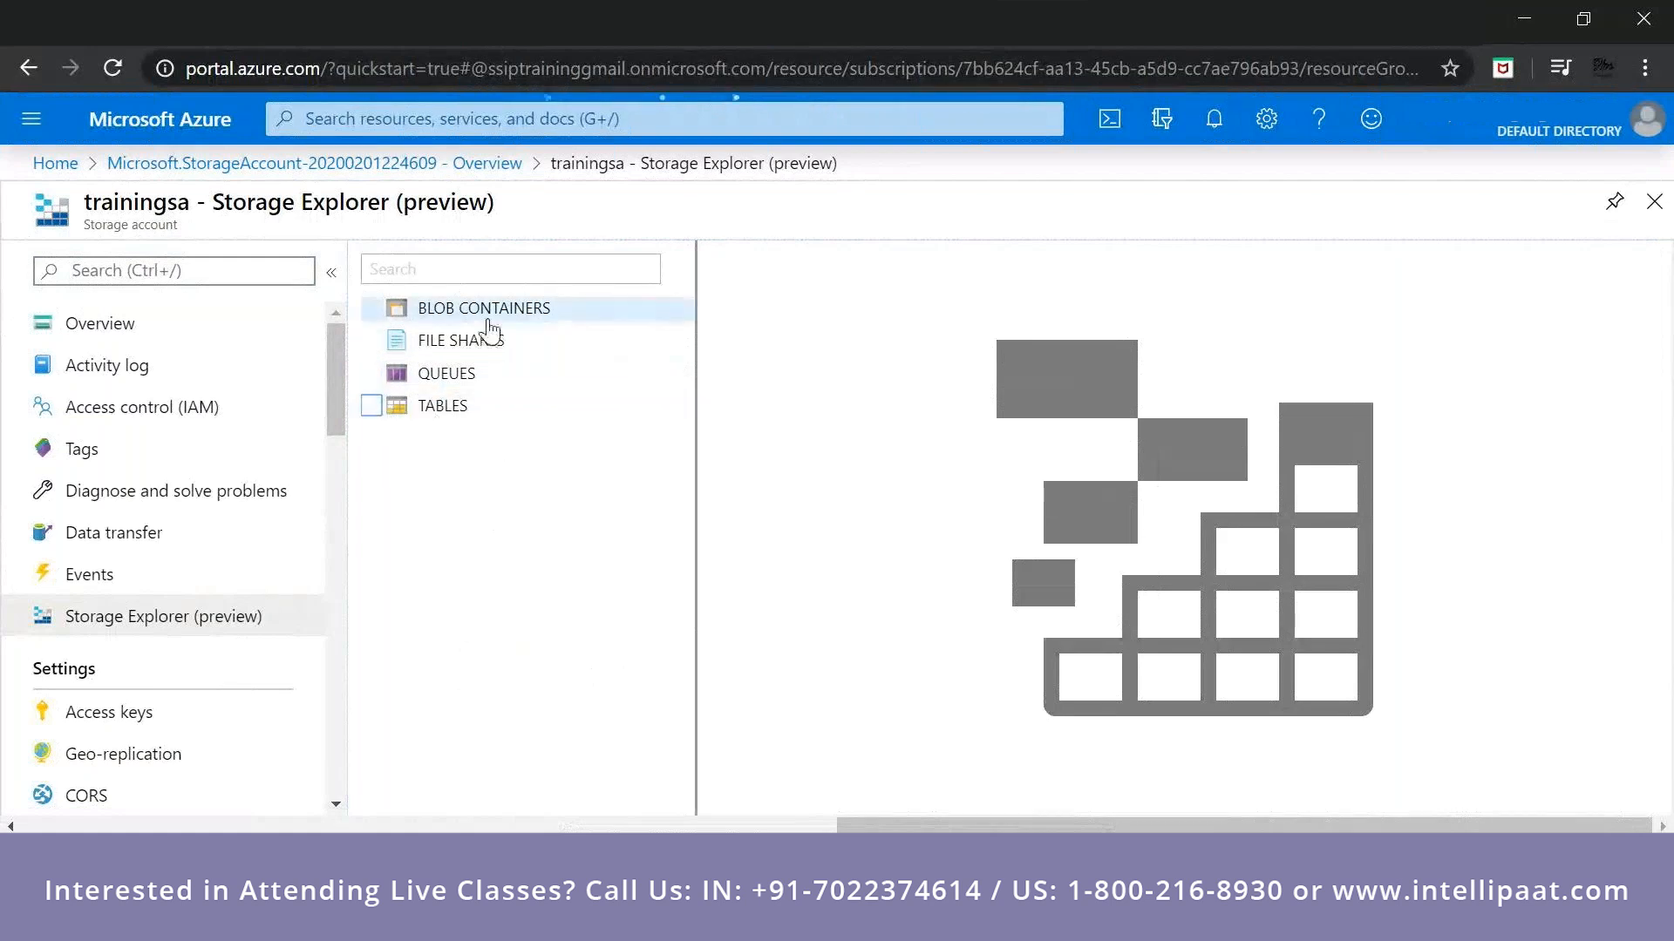
pyautogui.click(459, 307)
pyautogui.click(152, 339)
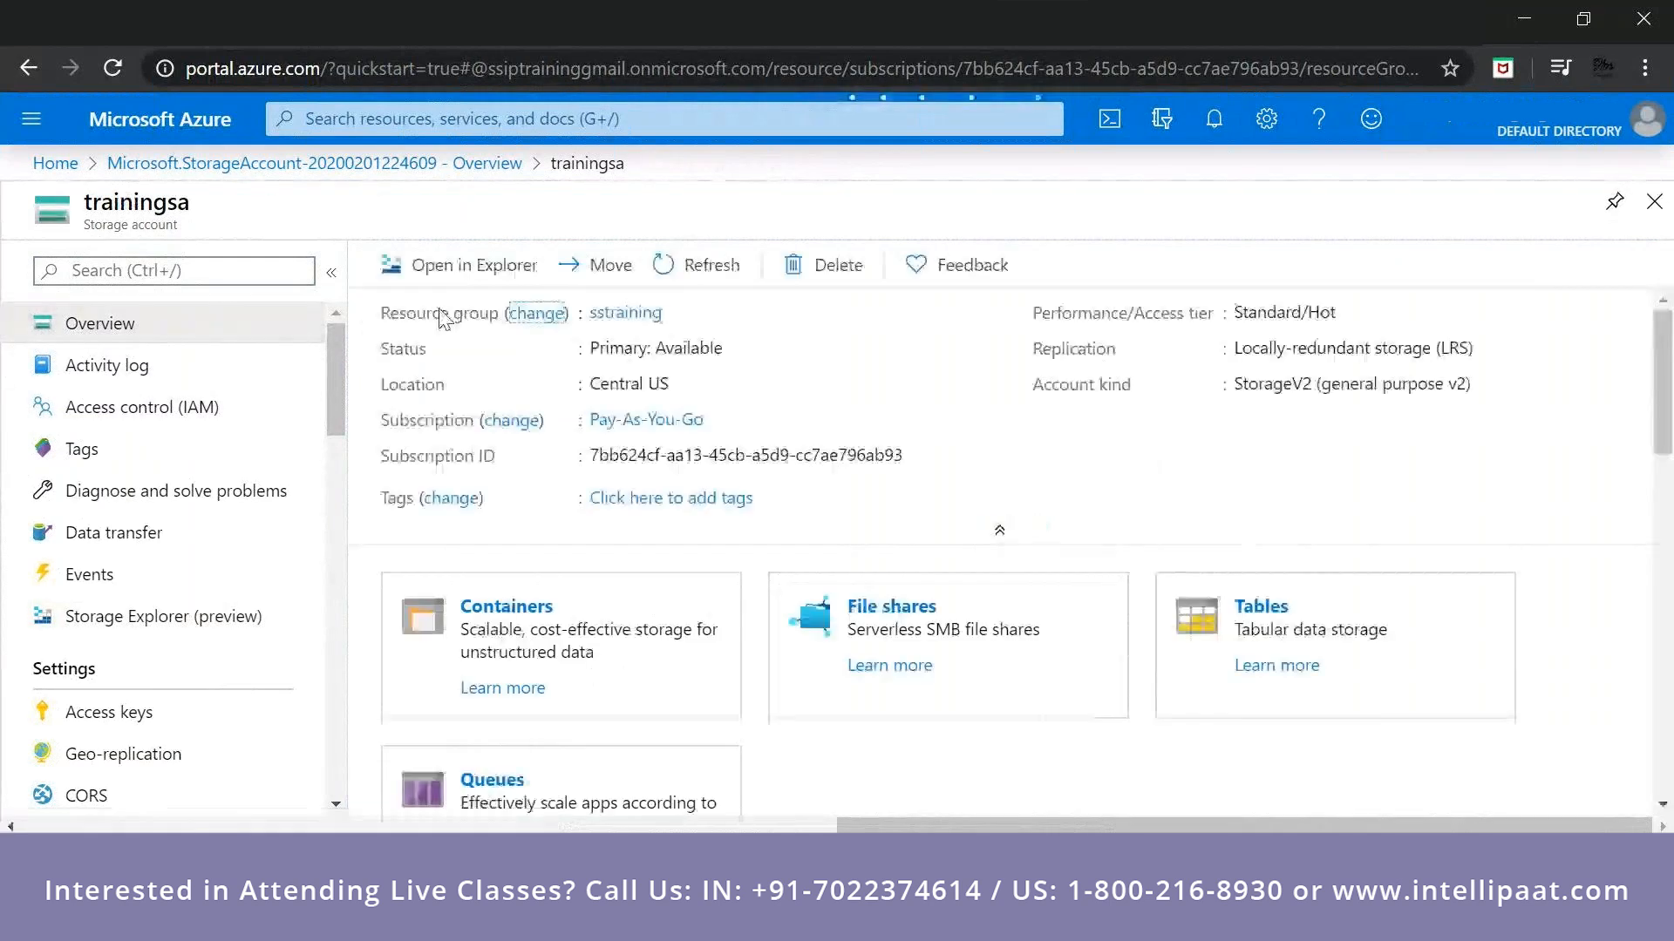
pyautogui.click(477, 621)
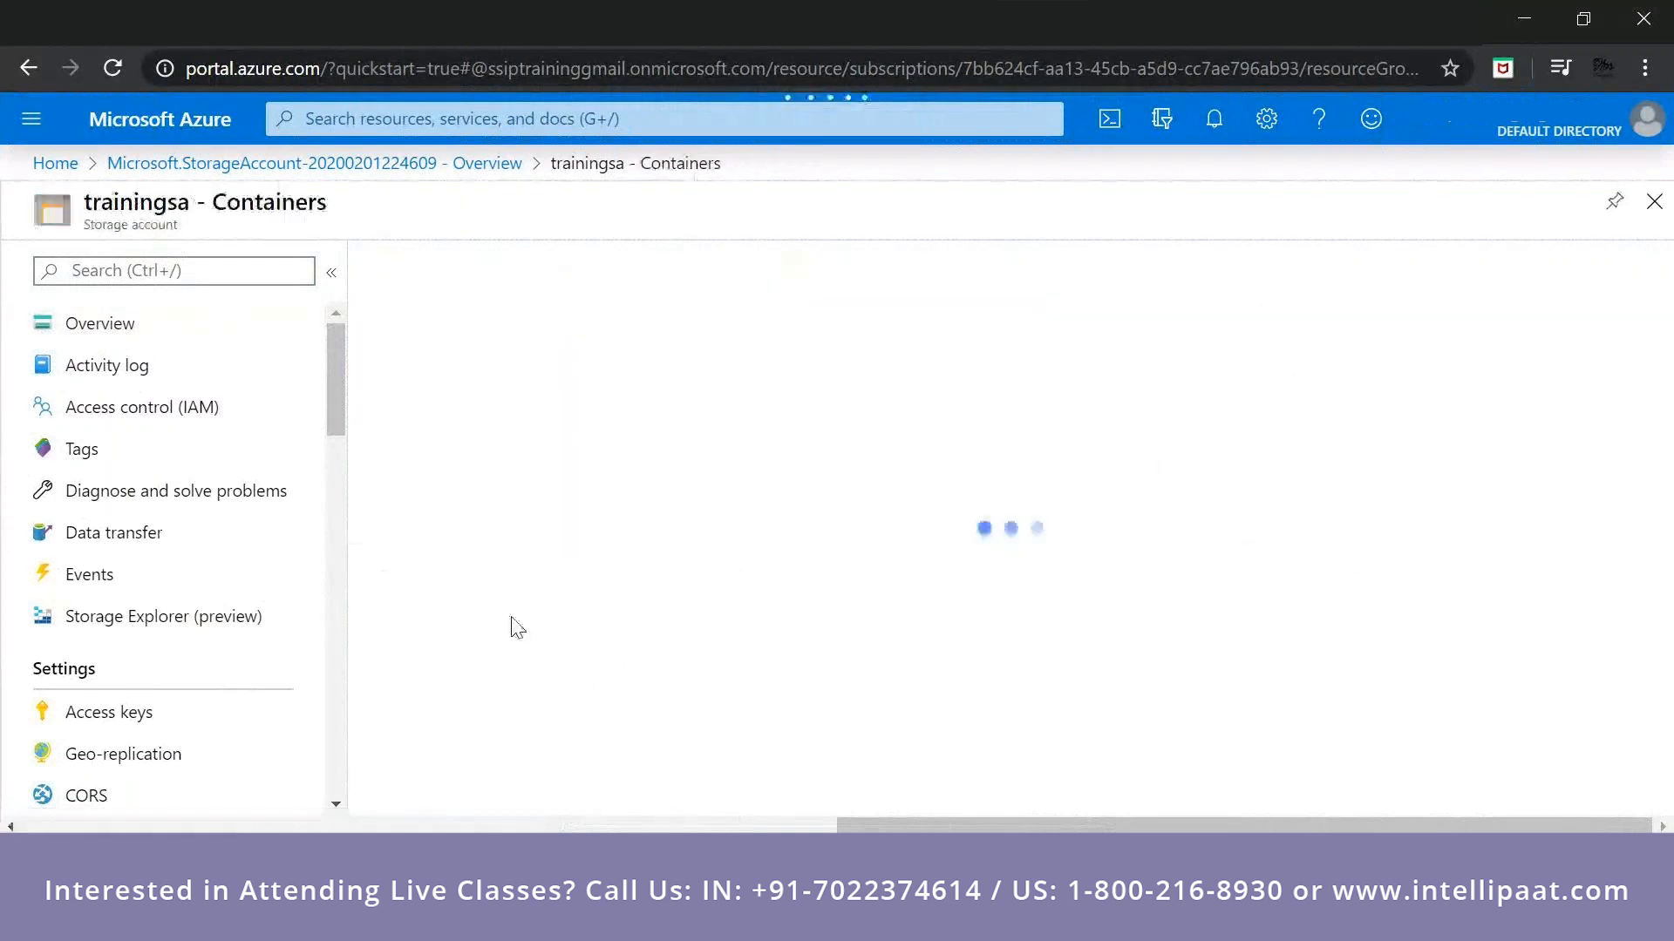
pyautogui.click(449, 267)
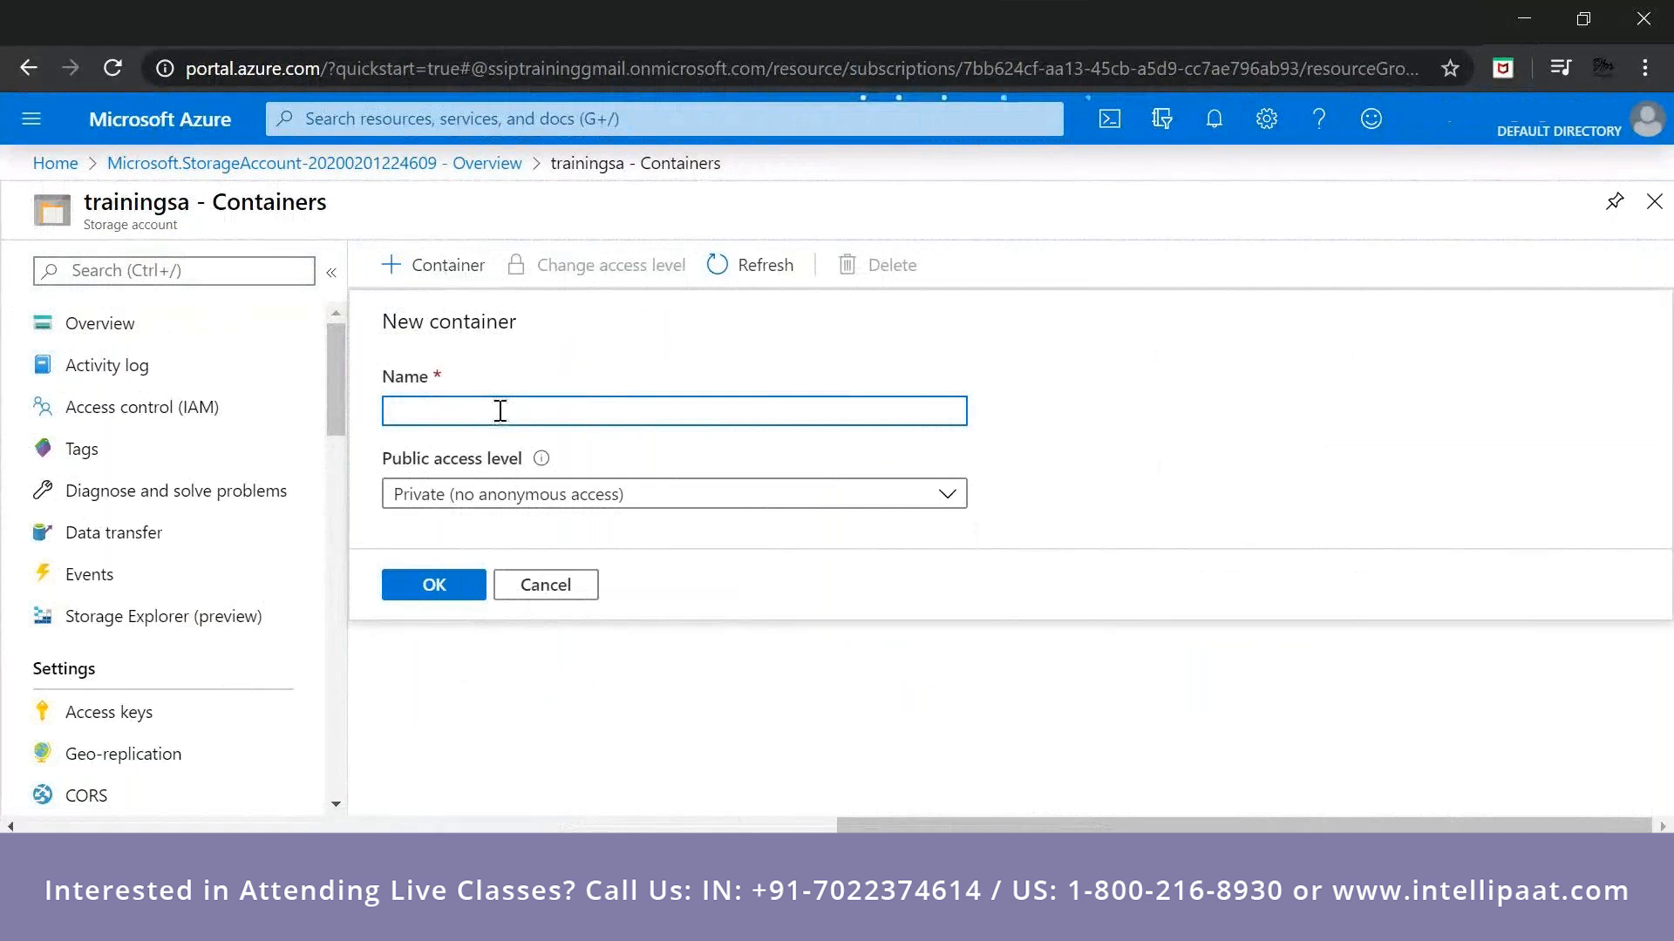
pyautogui.write('bl')
pyautogui.write('ob')
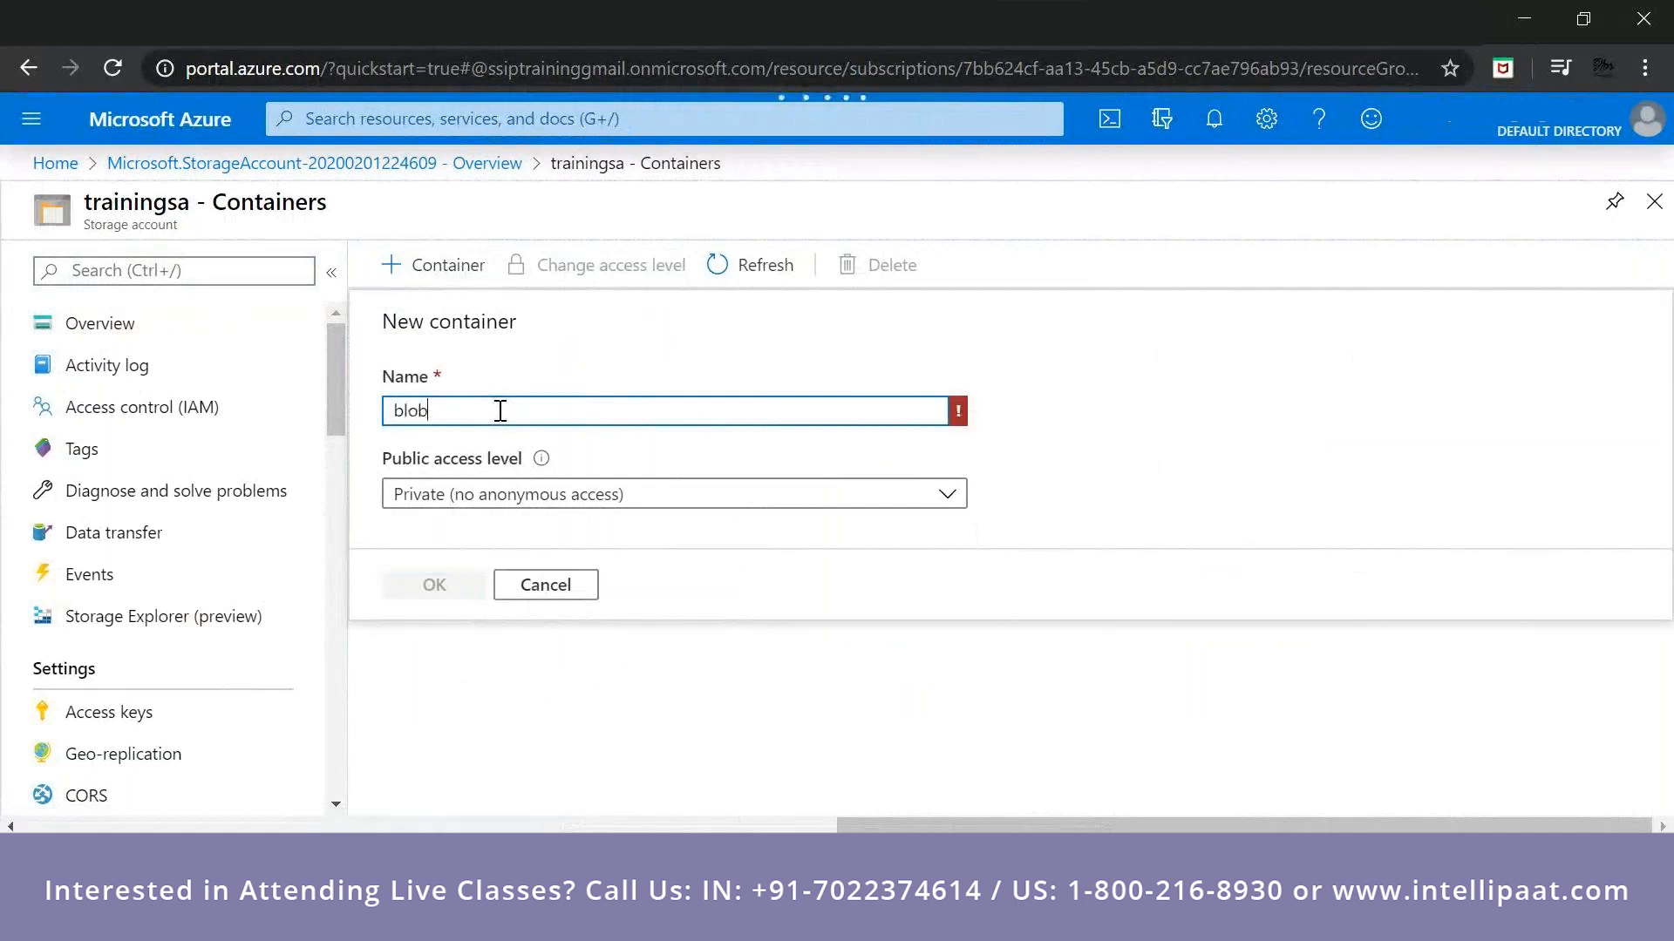
pyautogui.click(569, 598)
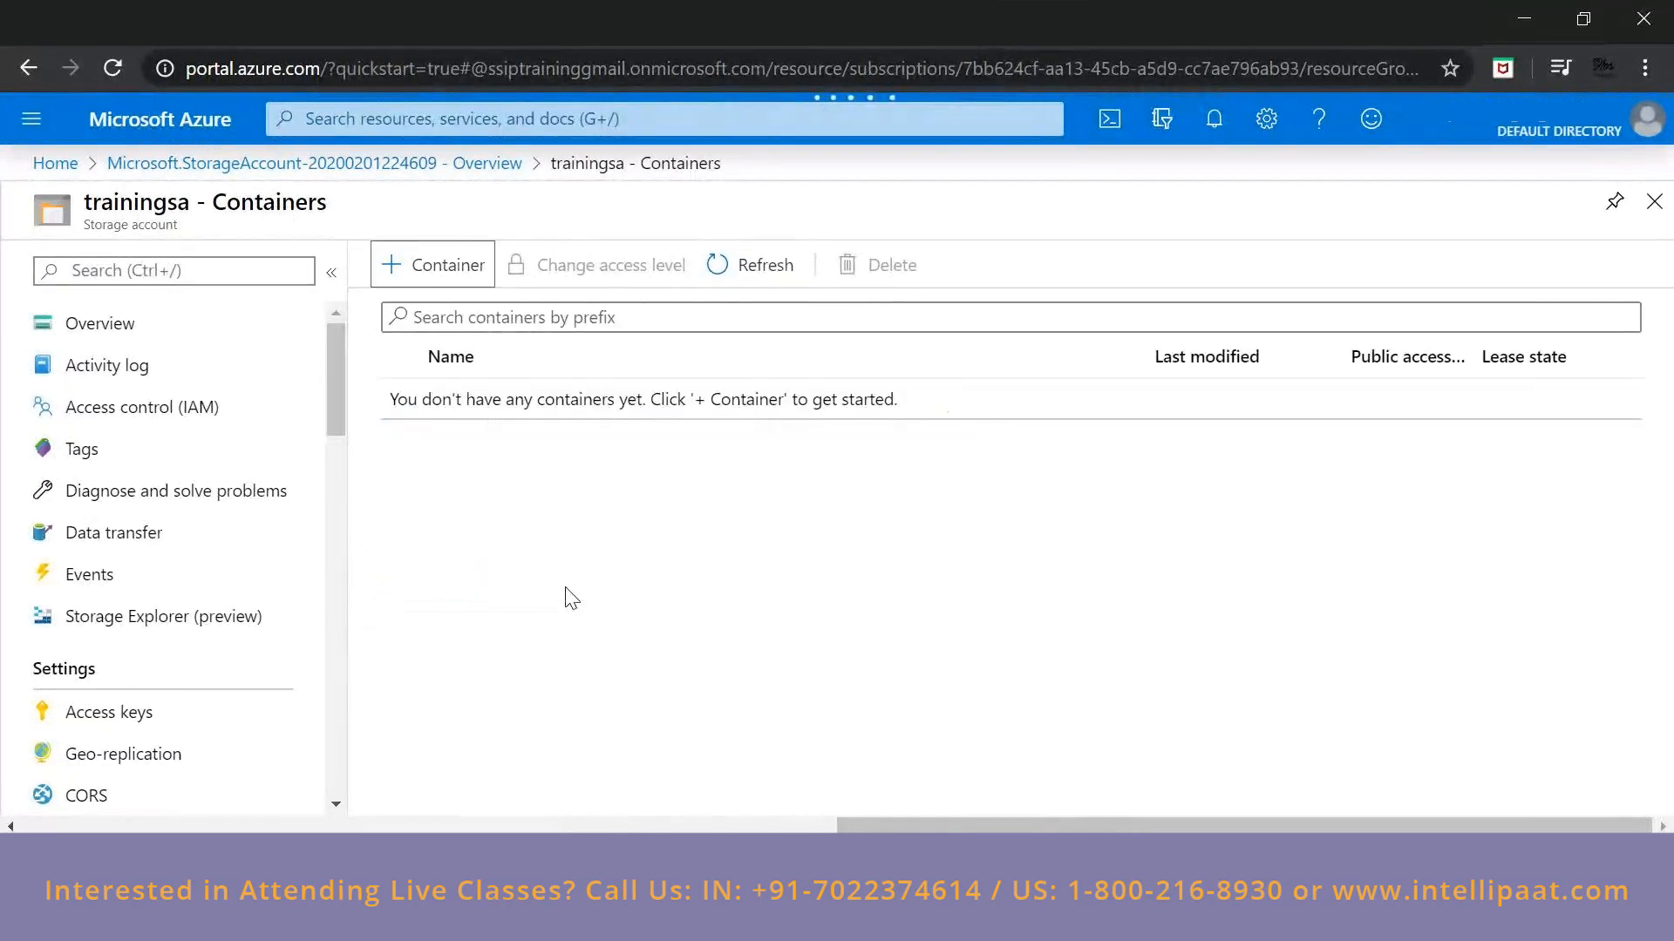